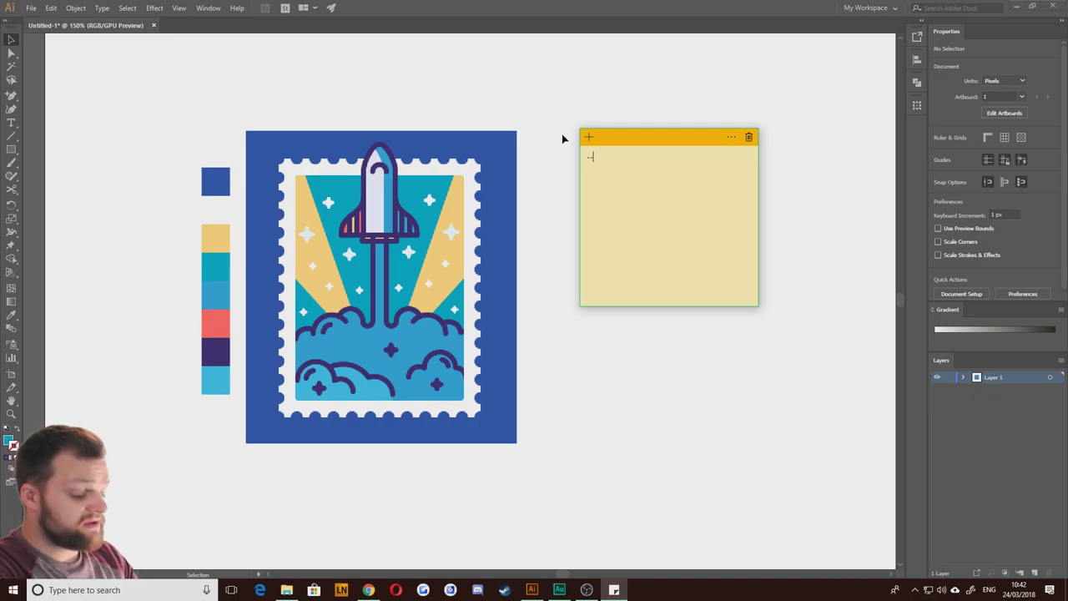
Step: Write "-- setting, flat design, incorporated into stamp" as the first line of the sticky note
type("setting. ")
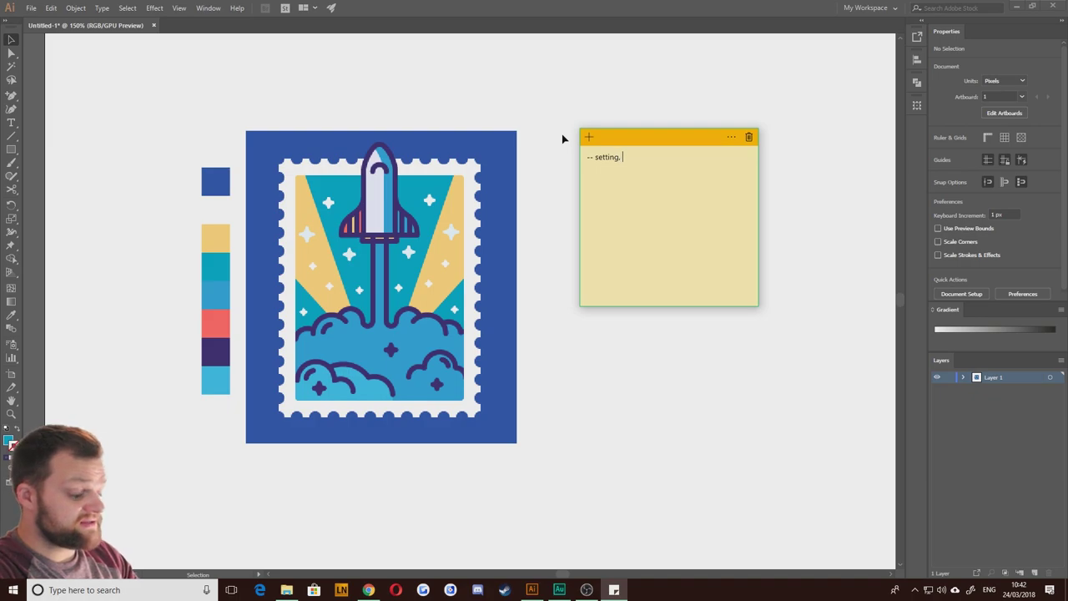
type("flat ")
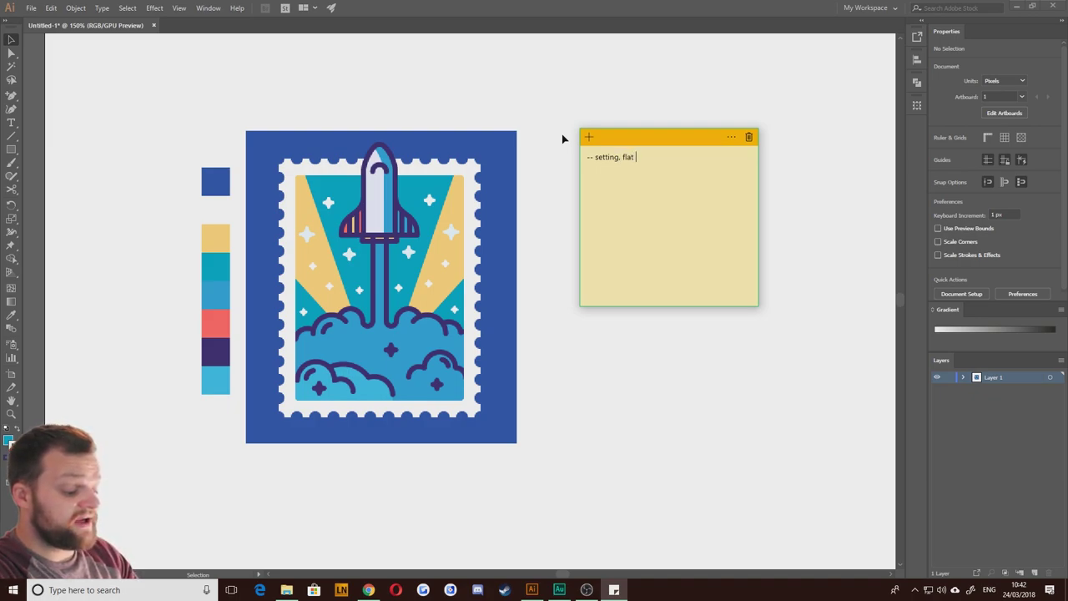
type("design")
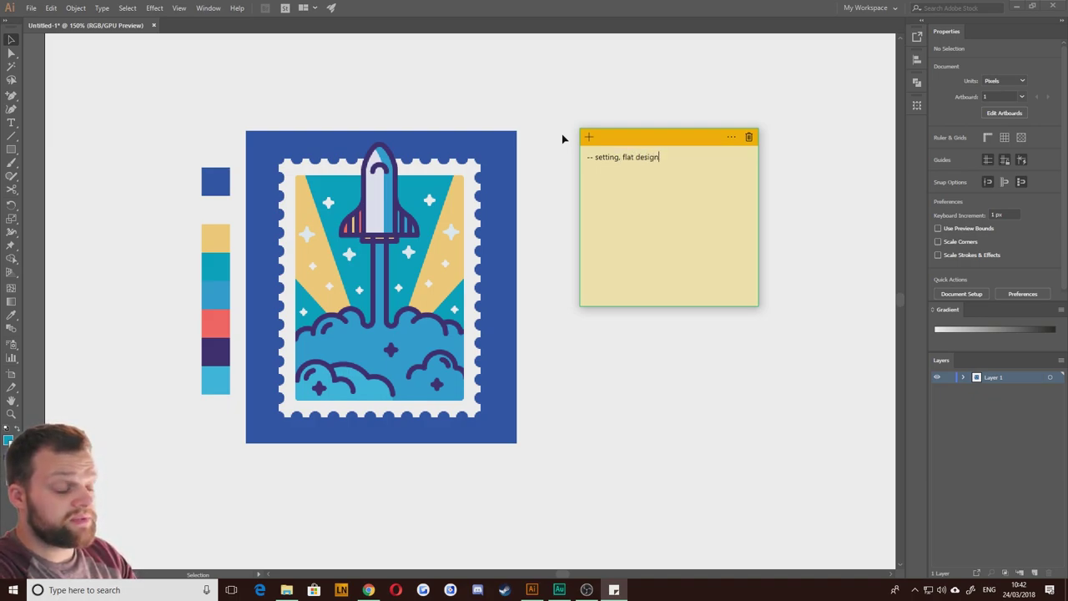
type(". ")
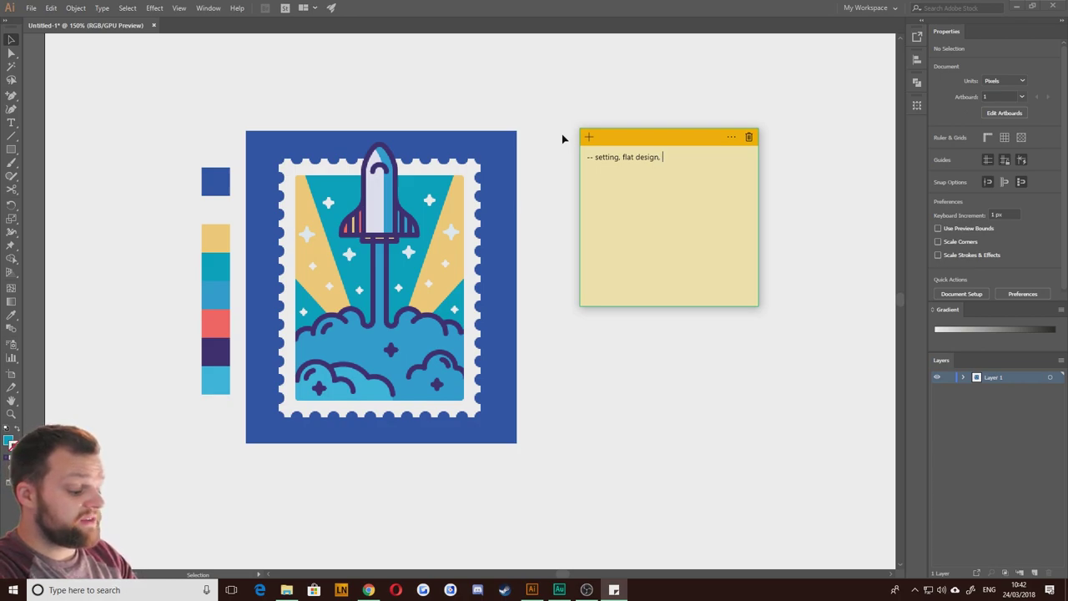
type("incorporated")
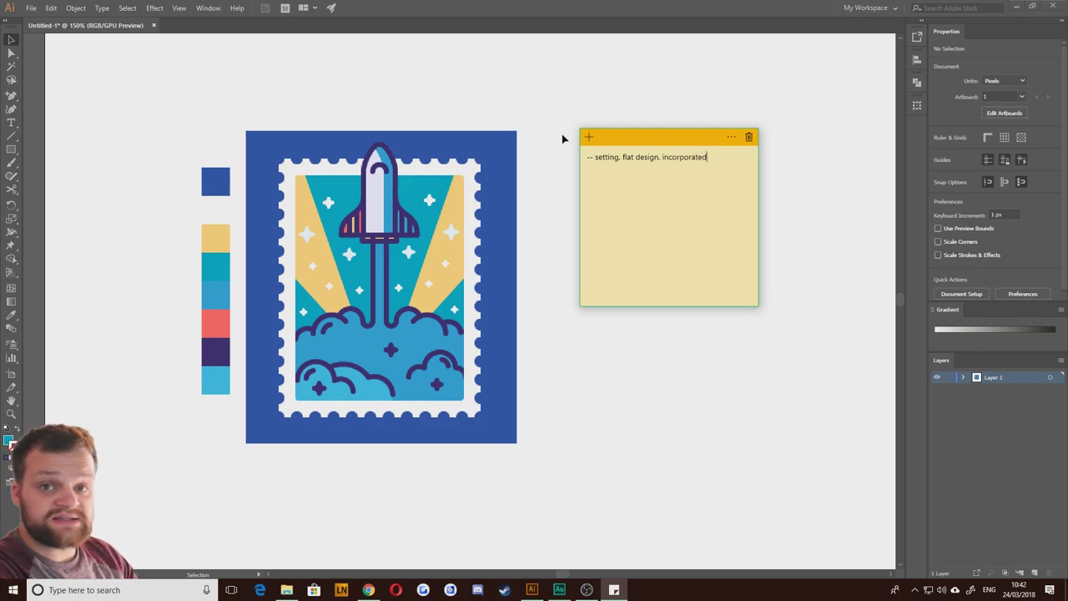
type(" into st")
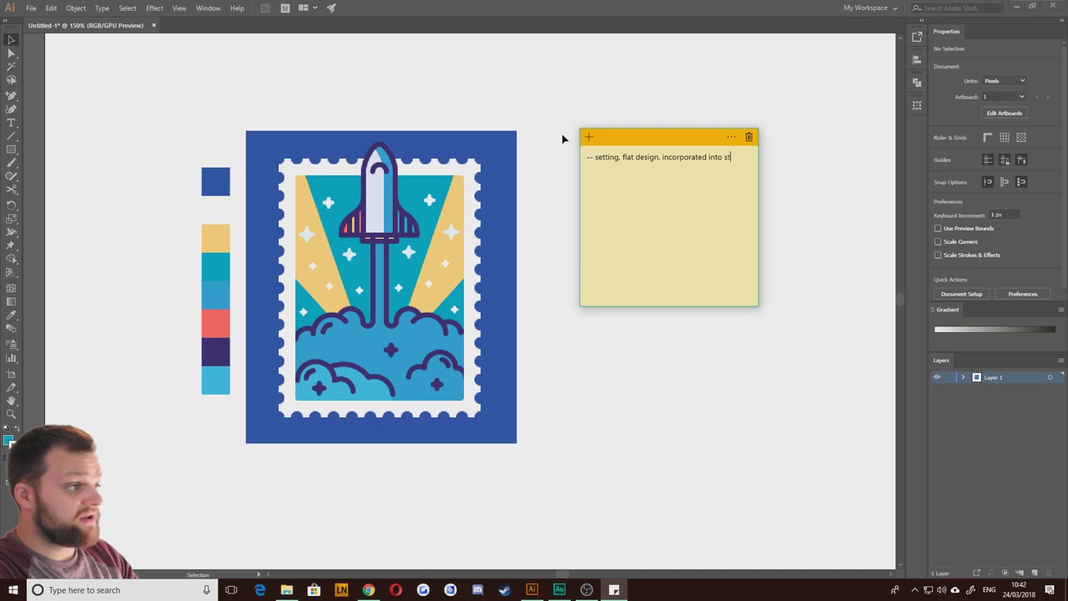
type("amp--")
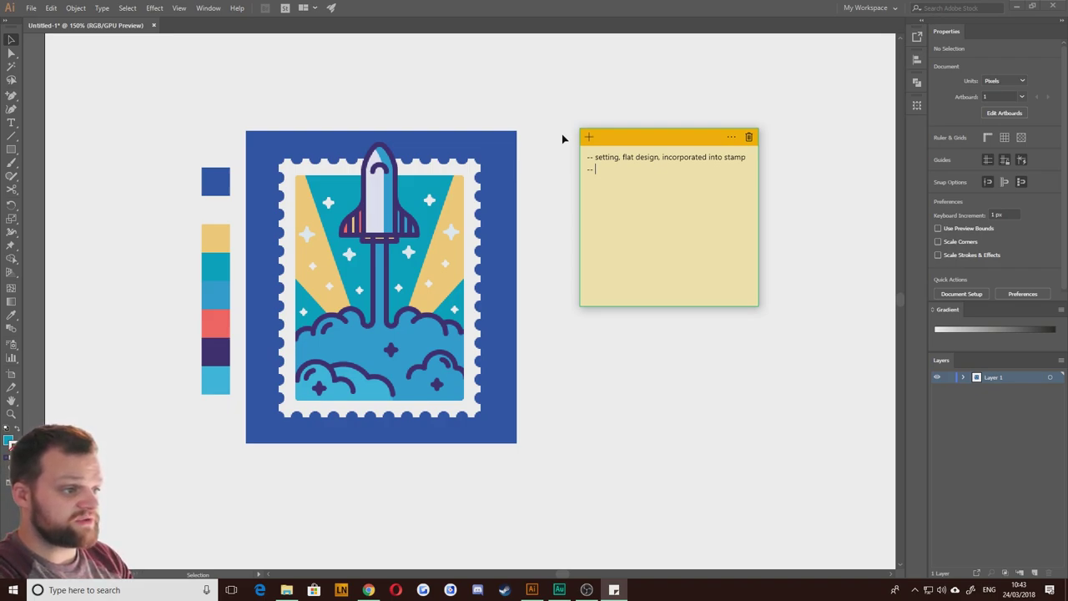
Step: Add the sticky note lines "-- contrast between straights and curves" and "-- colour palette"
type("c")
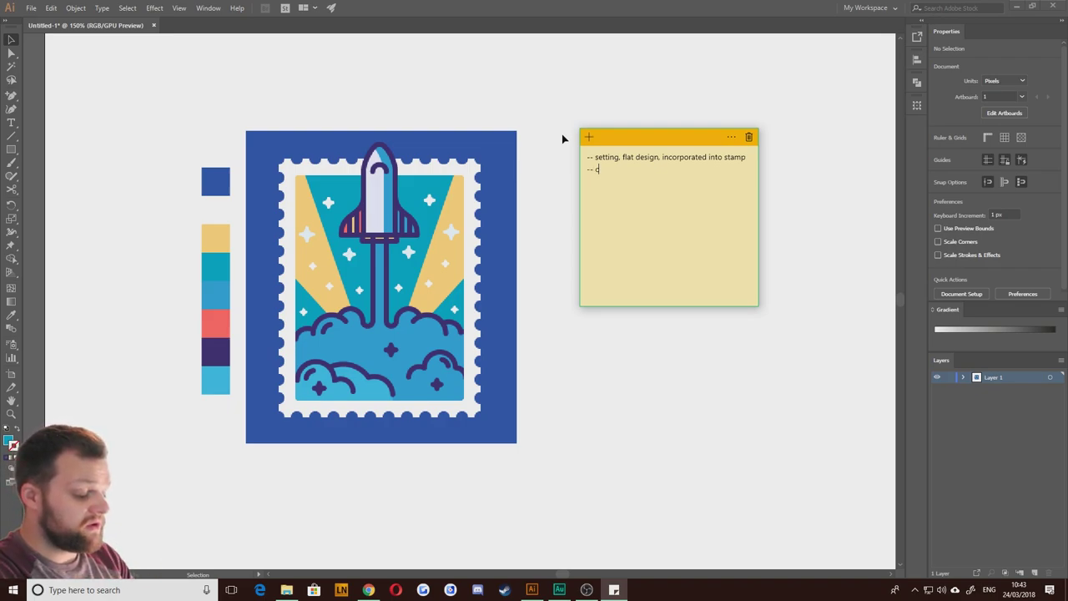
type("ontrast b")
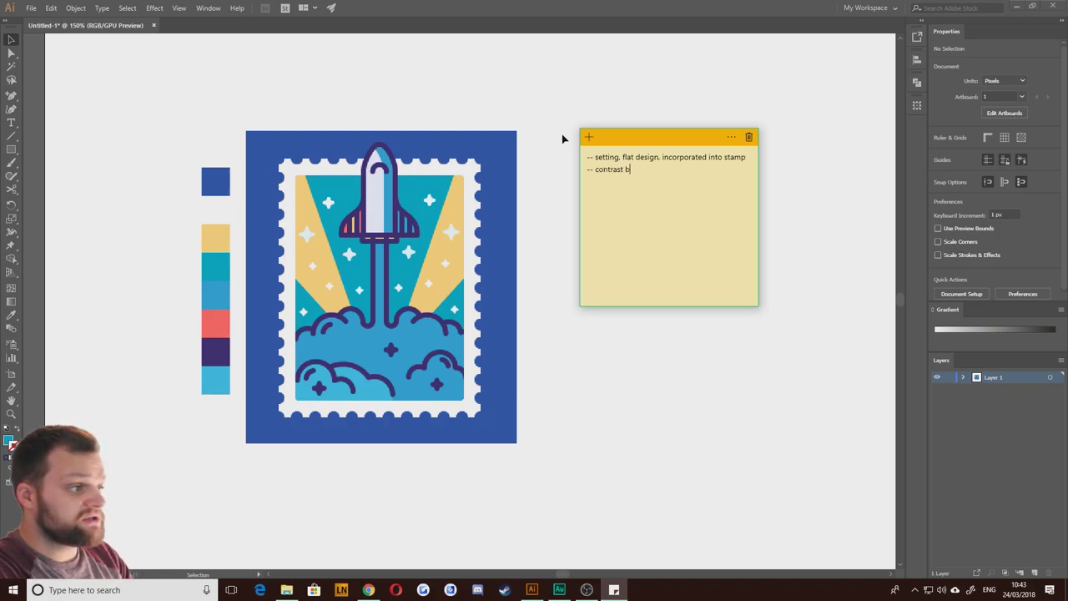
type("etween str")
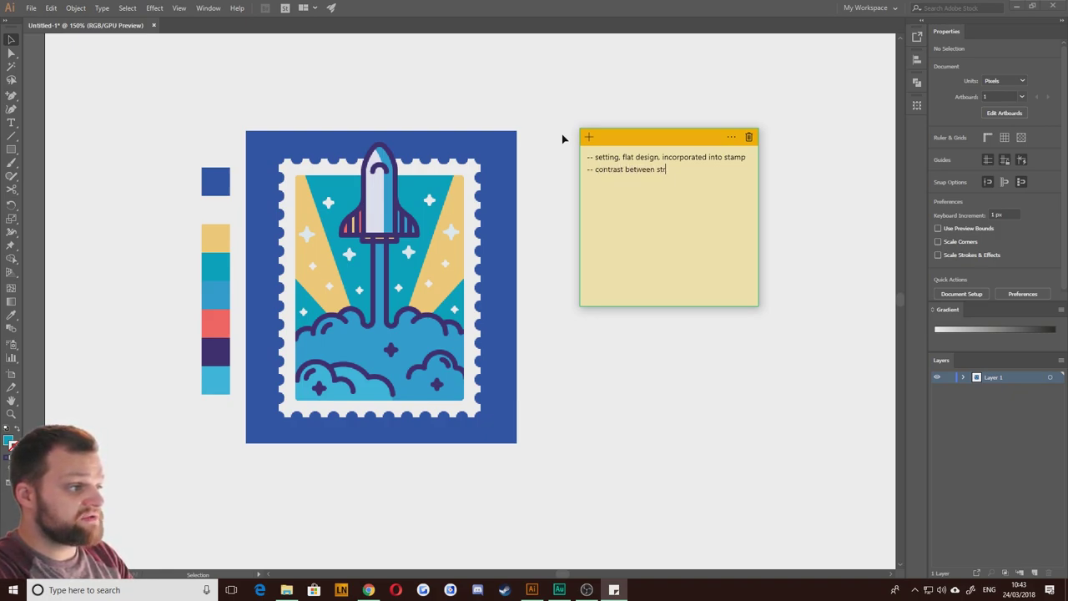
type("aights and curves")
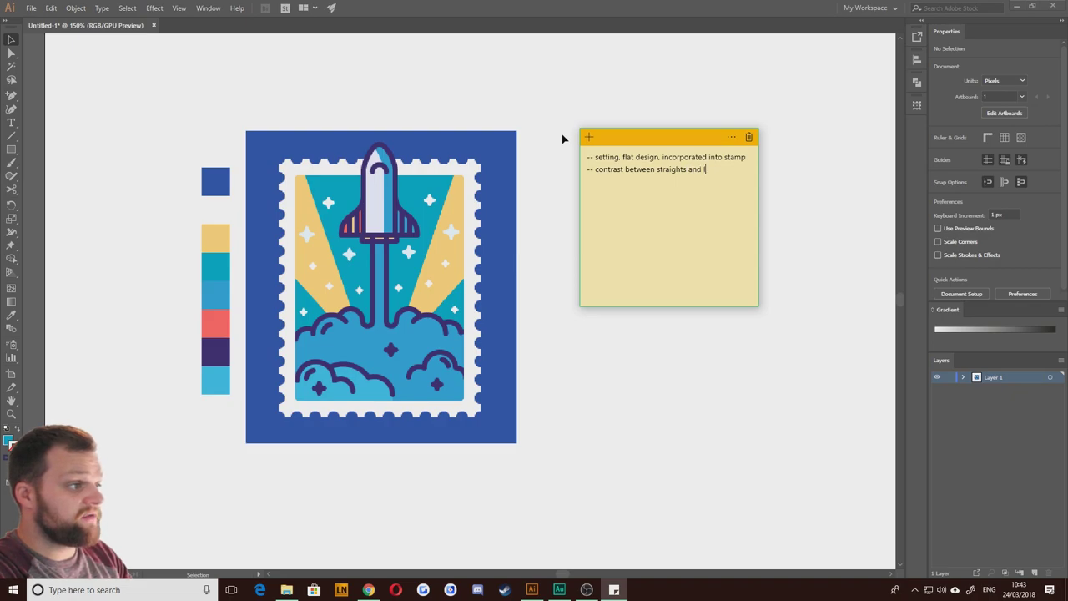
key("Return")
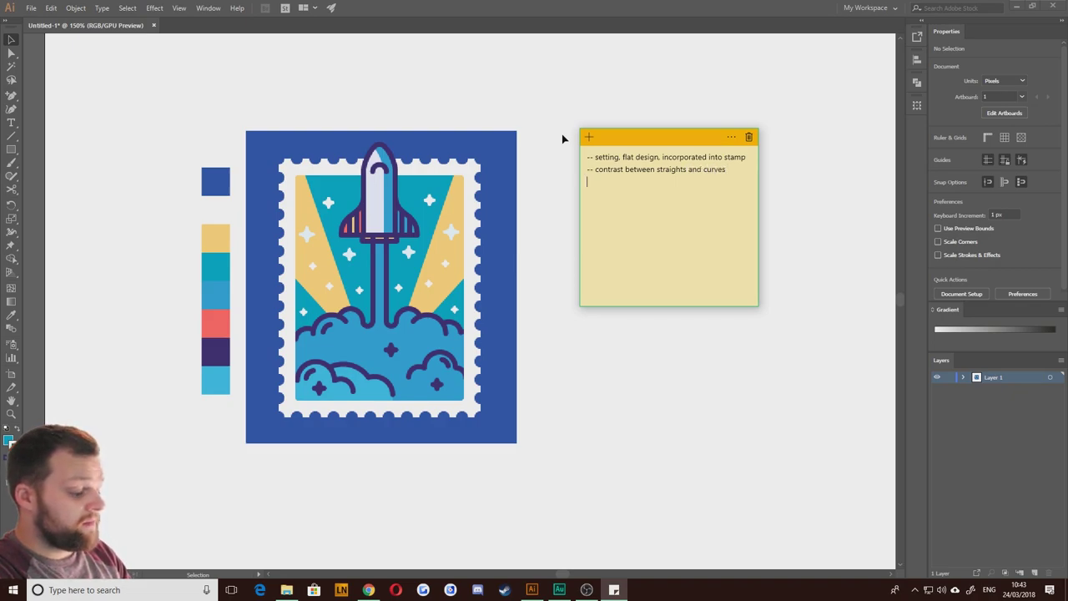
type("-- colour palet")
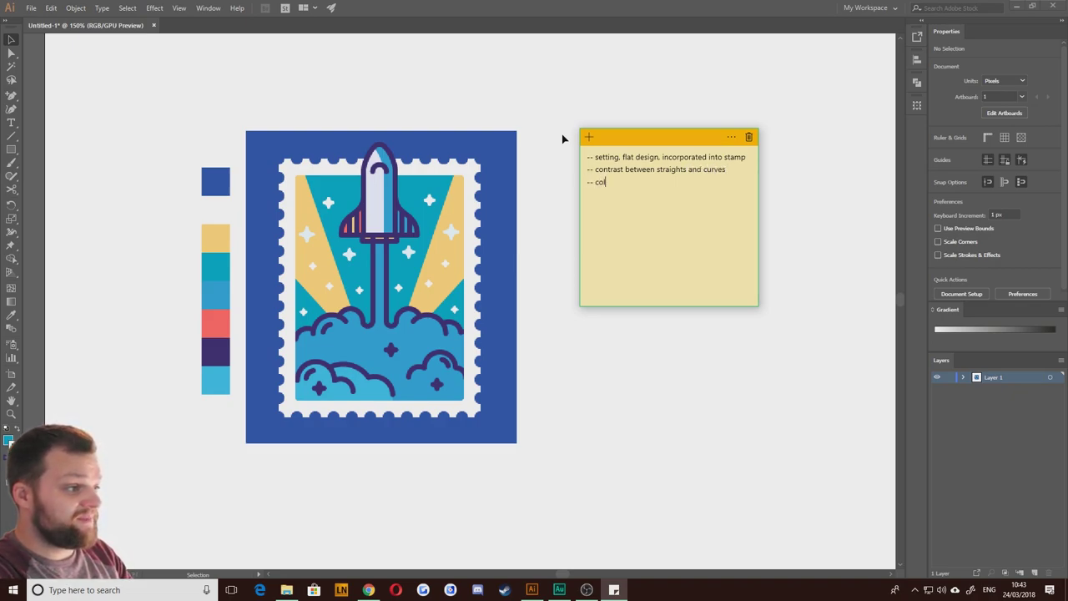
type("te")
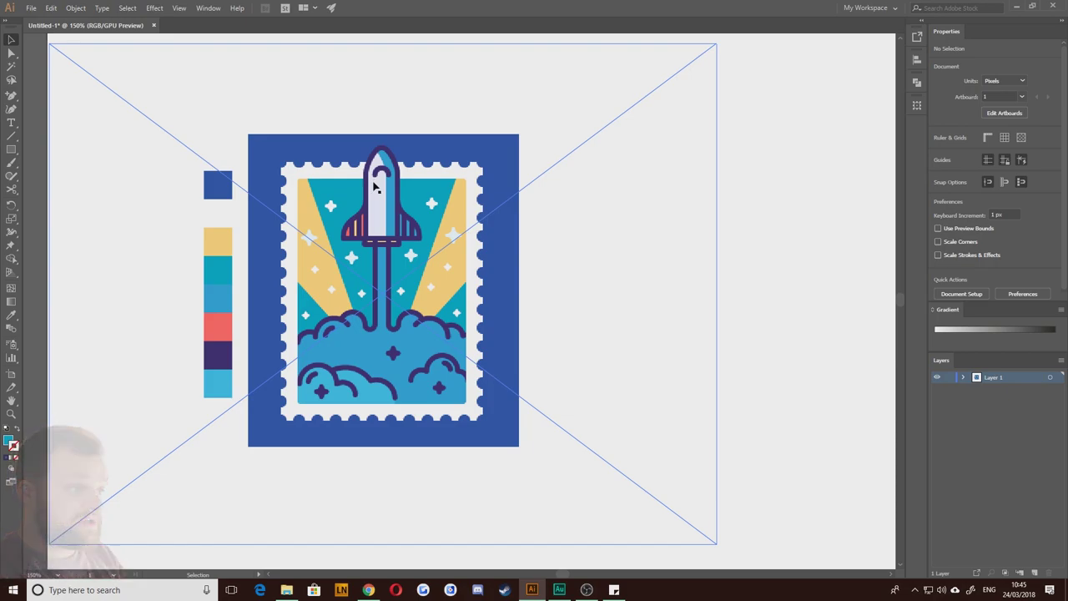
Step: Add two new layers above Layer 1 and name them rocket and clouds, with rocket uppermost
key("space")
left_click_drag(236, 233, 289, 235)
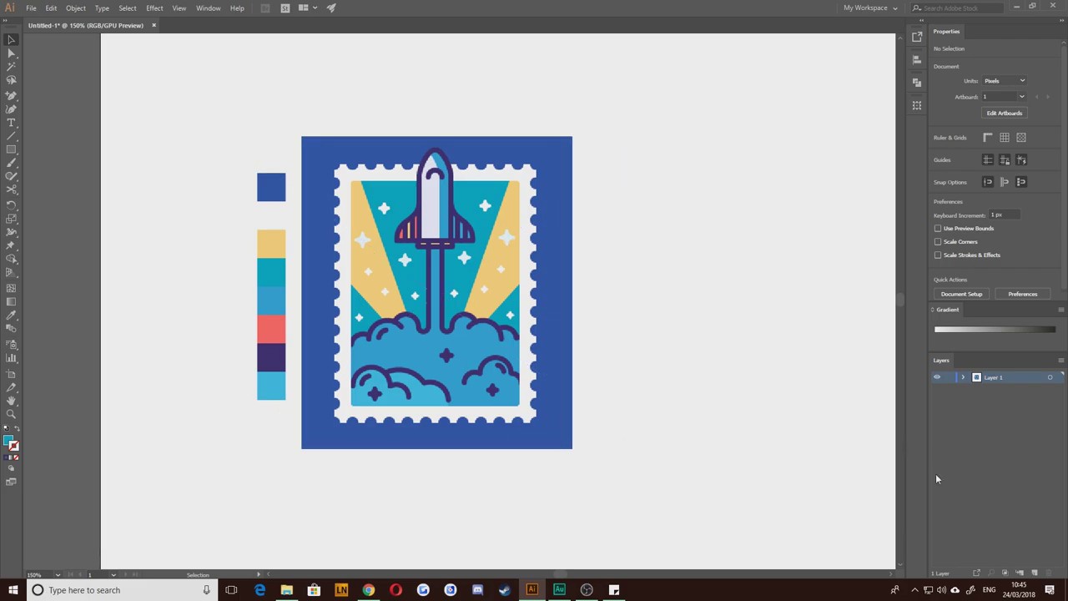
left_click(1031, 572)
left_click(1032, 571)
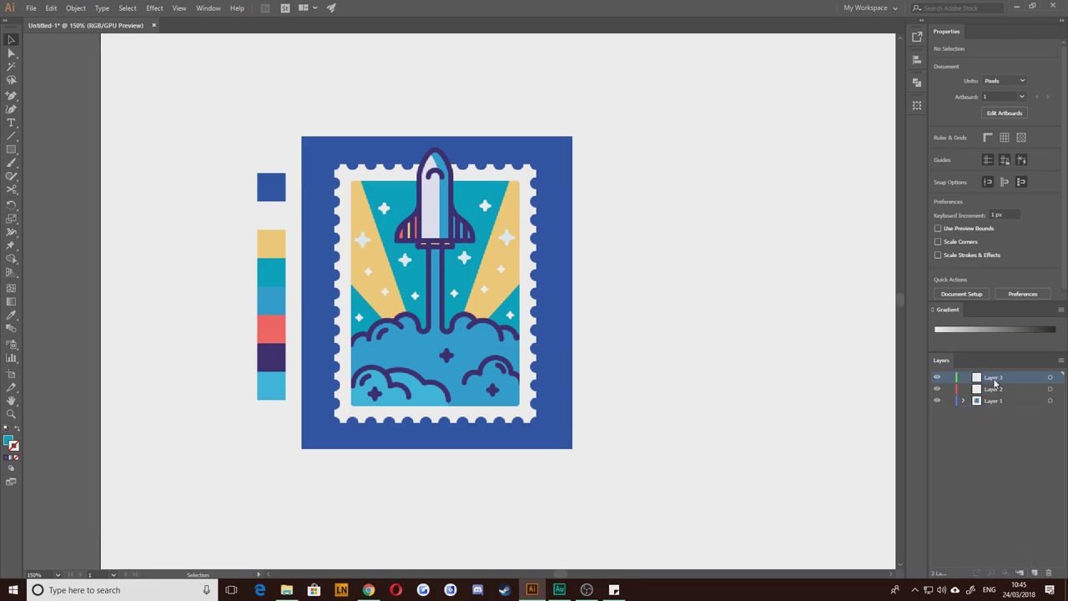
double_click(993, 378)
type("rocket")
key("Return")
double_click(992, 391)
type("c")
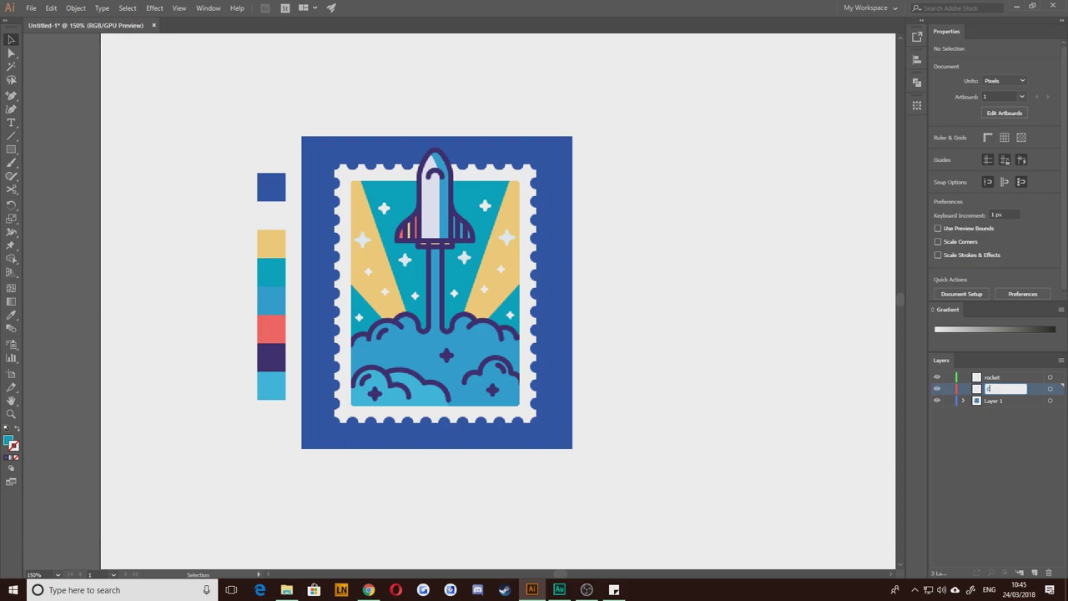
type("louds")
key("Return")
Step: Add a layer named background between clouds and Layer 1, and lock Layer 1
left_click(1035, 572)
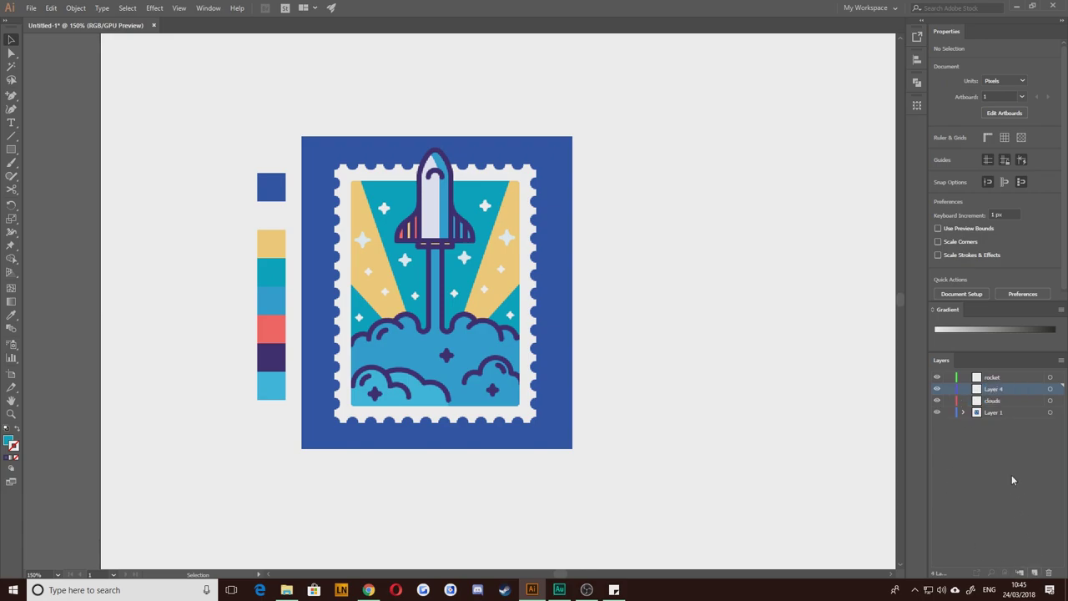
double_click(993, 389)
type("bickground")
key("Return")
left_click_drag(1003, 400, 993, 407)
left_click(964, 452)
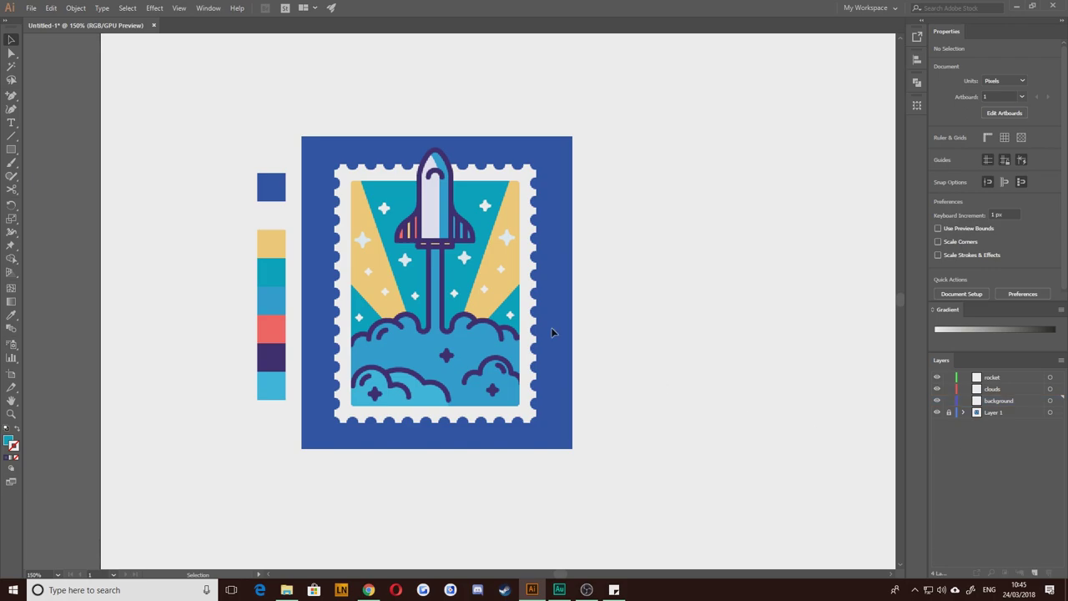
Step: Sample the palette swatches one after another with the Eyedropper, from dark blue through to light blue
mouse_move(169, 151)
left_mouse_down()
mouse_move(572, 459)
mouse_move(513, 417)
left_mouse_up()
key("i")
left_click(272, 185)
left_click(269, 245)
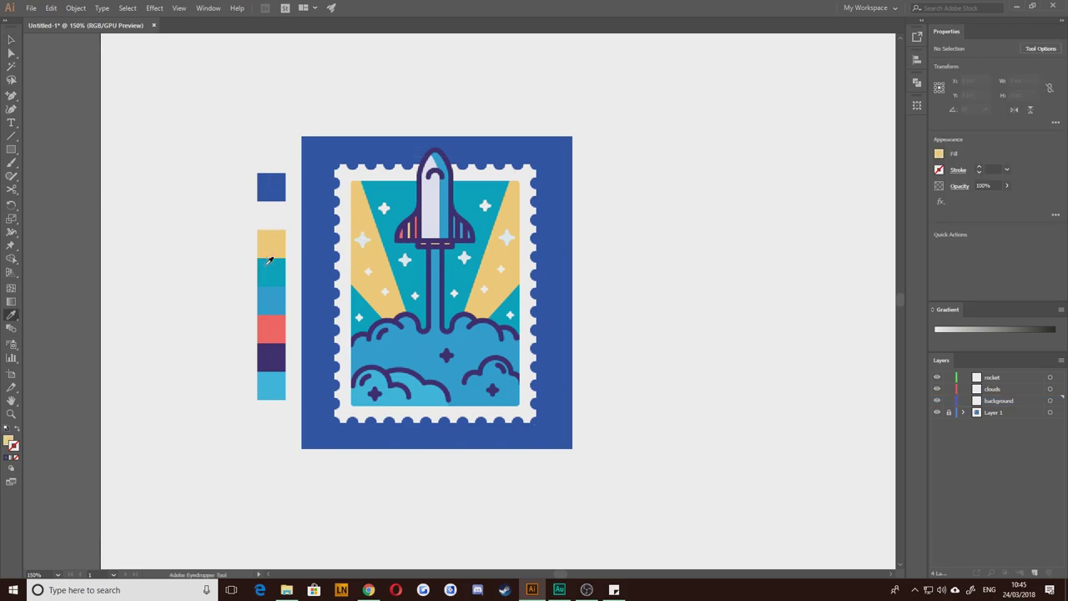
left_click(268, 273)
left_click(269, 300)
left_click(269, 329)
left_click(269, 357)
left_click(270, 386)
key("v")
Step: Unlock Layer 1, reduce the reference stamp artwork's opacity to 53%, and lock the layer again
key("space")
left_click_drag(609, 319, 661, 329)
scroll(563, 309, "up", 3)
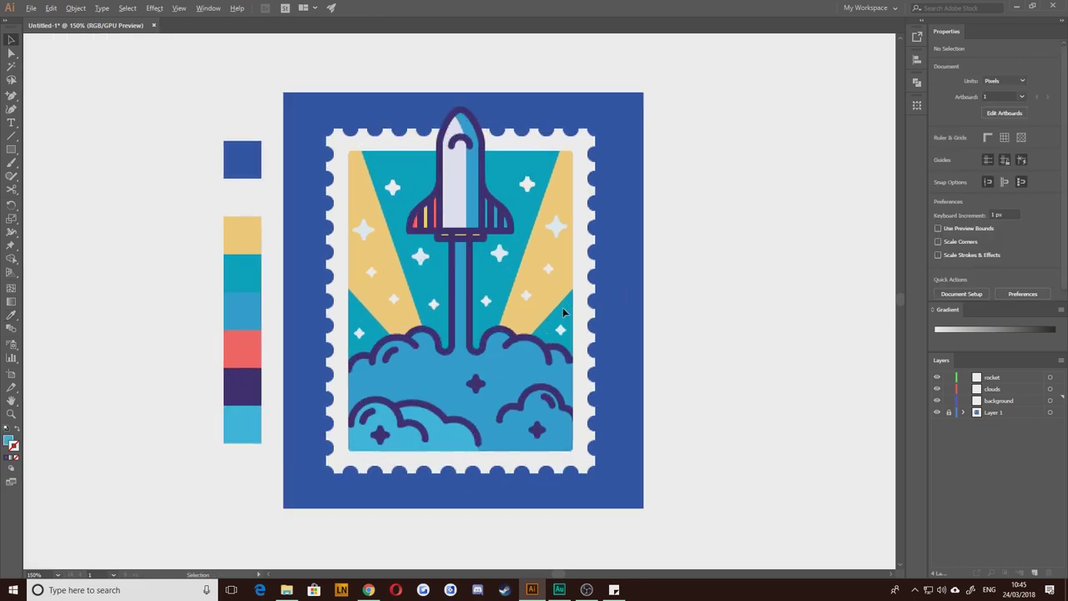
key("space")
left_click_drag(343, 129, 477, 360)
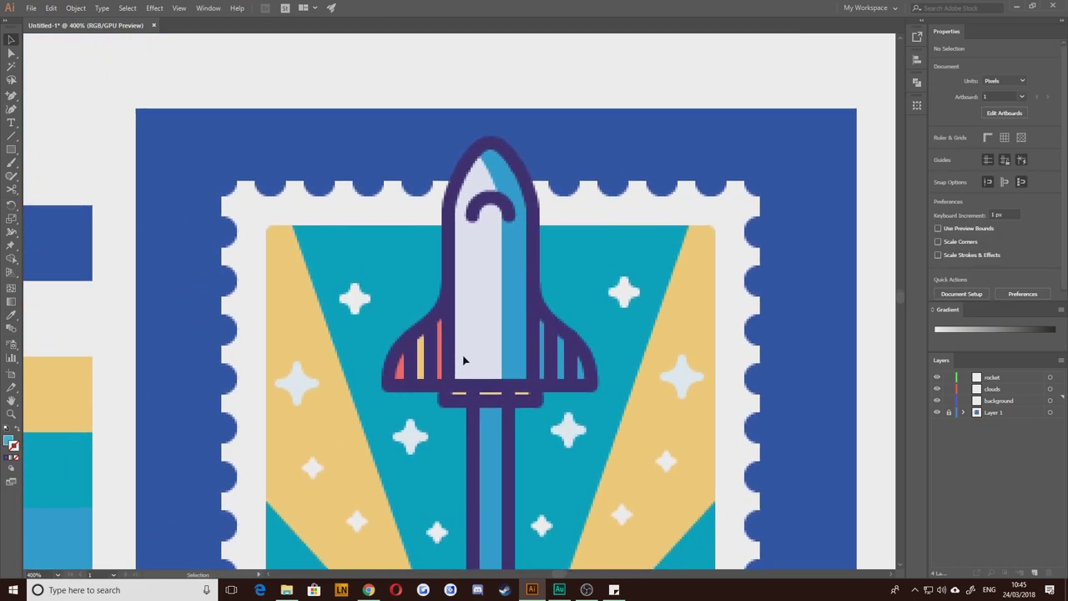
left_click(948, 413)
left_click(1049, 412)
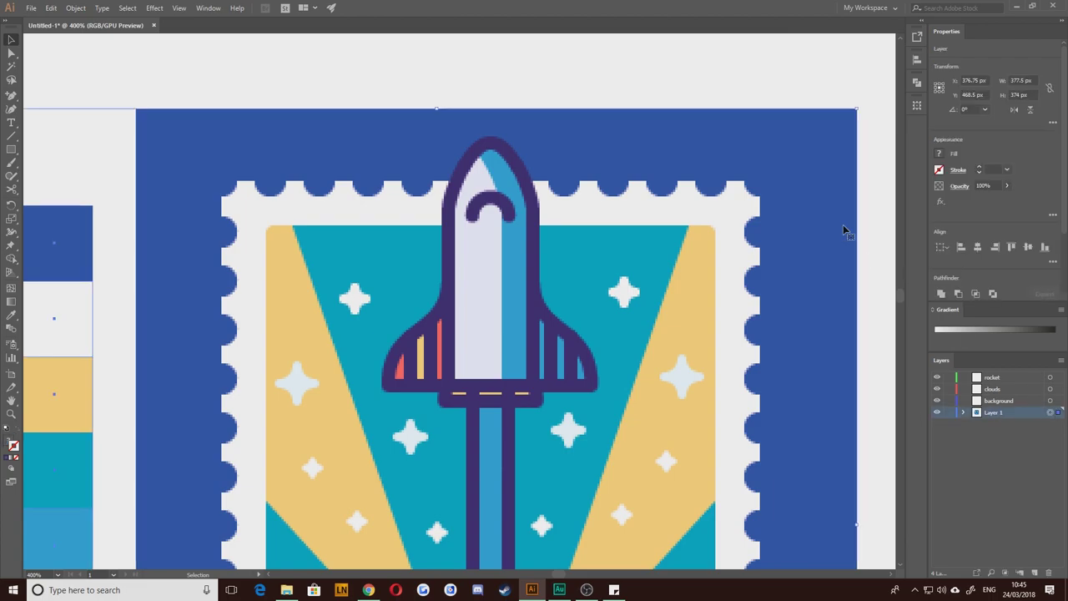
key("ctrl+7")
left_click(1006, 187)
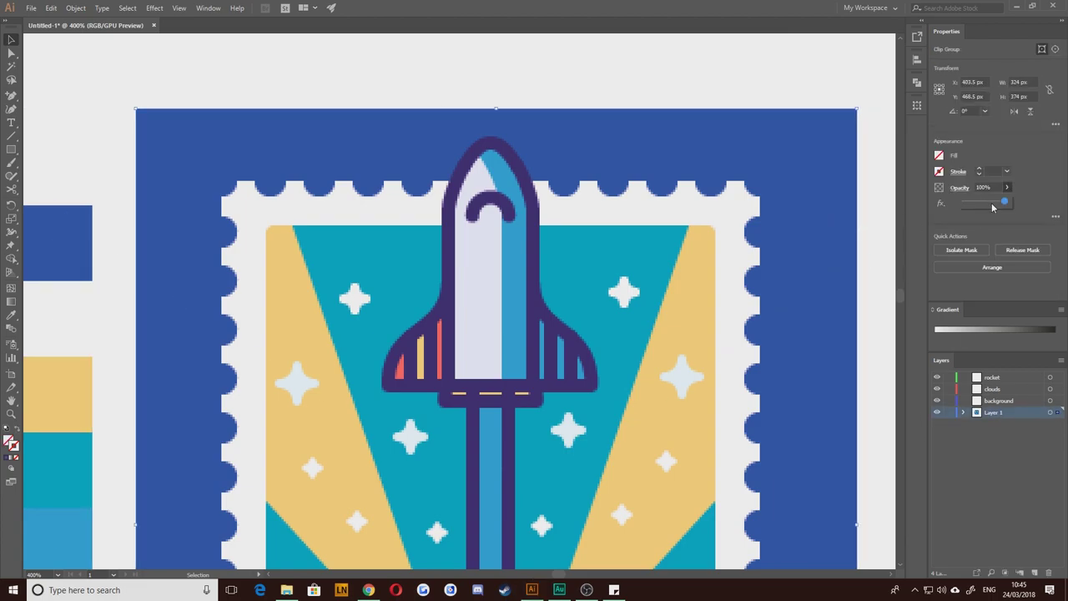
left_click(993, 203)
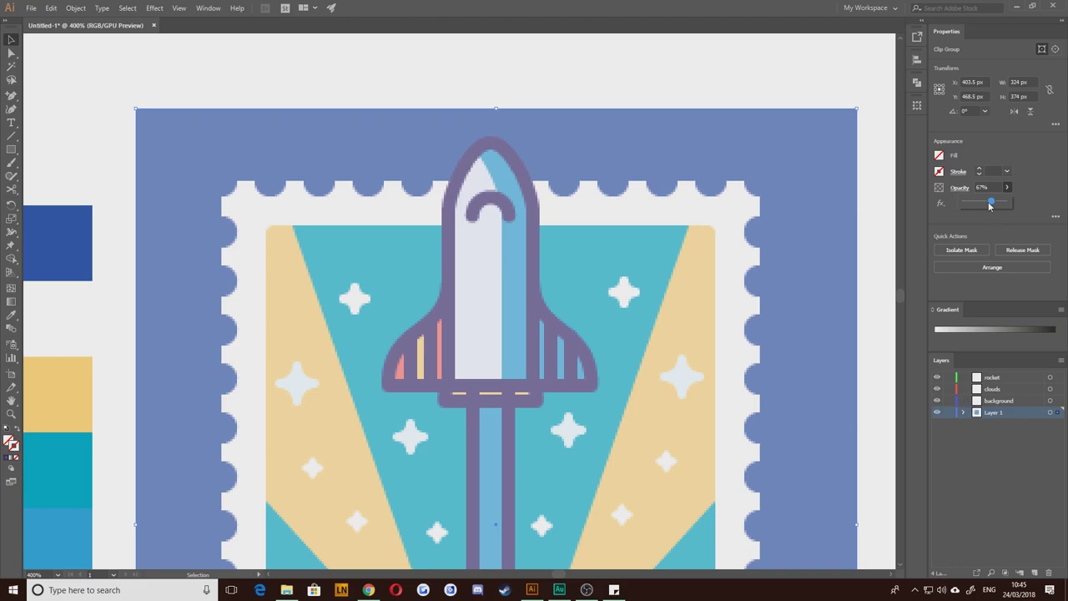
left_click_drag(988, 205, 984, 204)
left_click(947, 412)
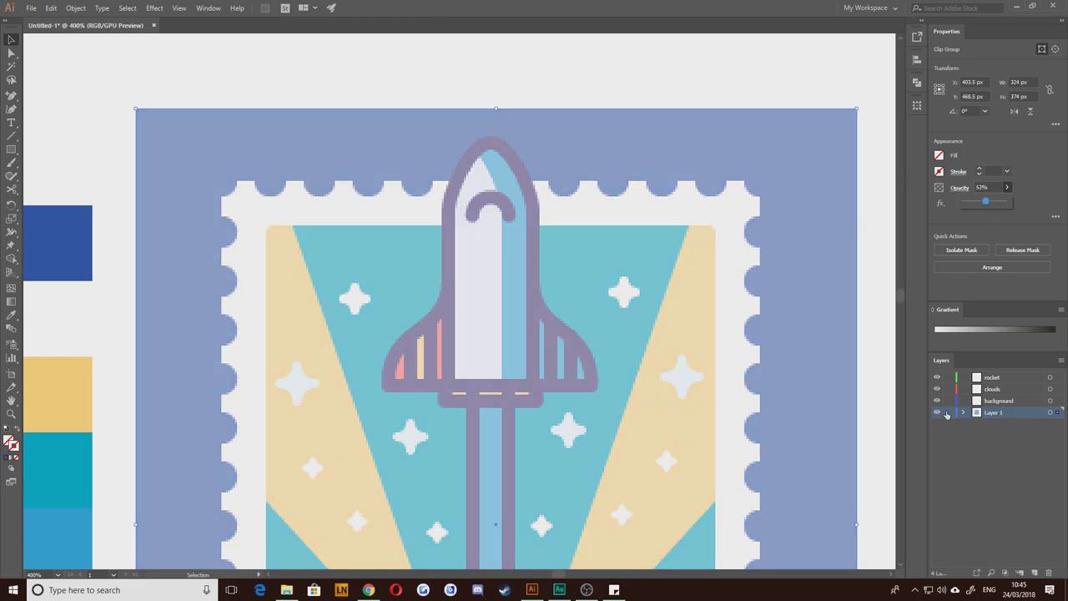
left_click_drag(469, 334, 500, 342)
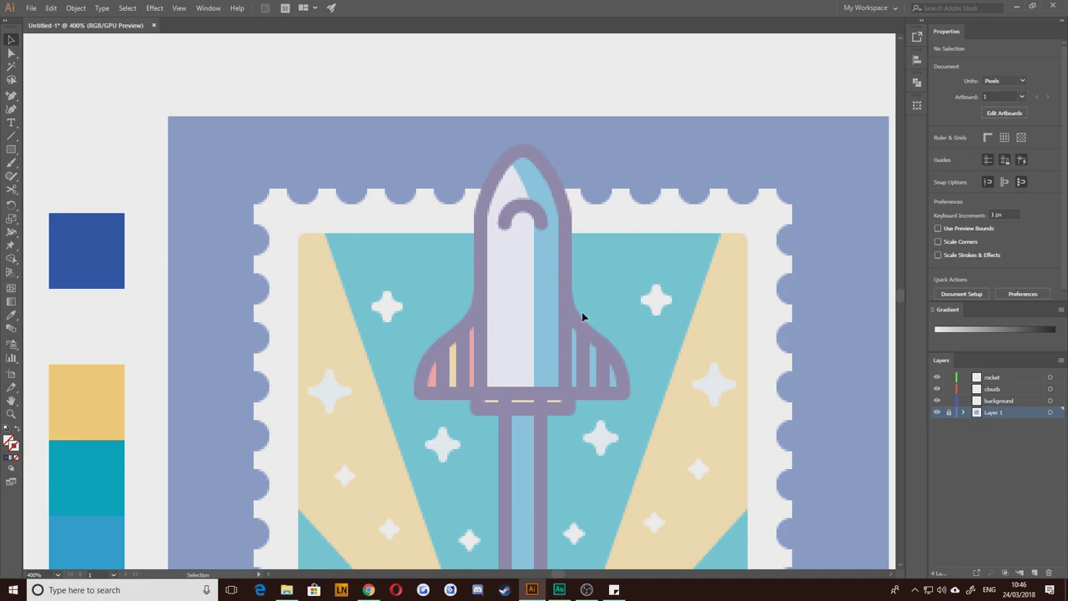
left_click_drag(415, 471, 383, 426)
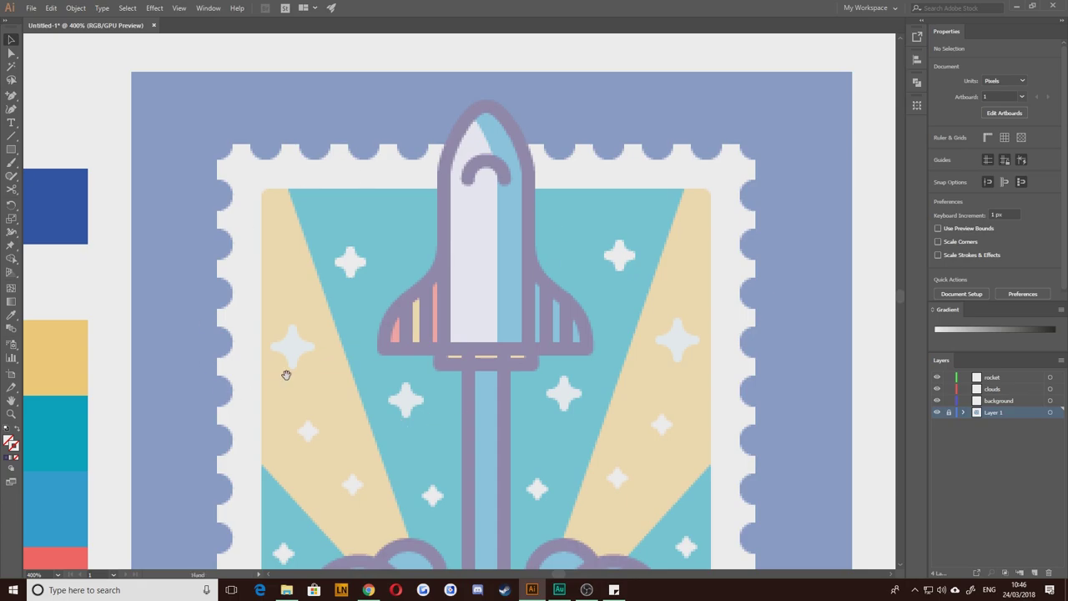
left_click_drag(286, 369, 369, 316)
scroll(284, 219, "down", 2)
scroll(375, 317, "up", 2)
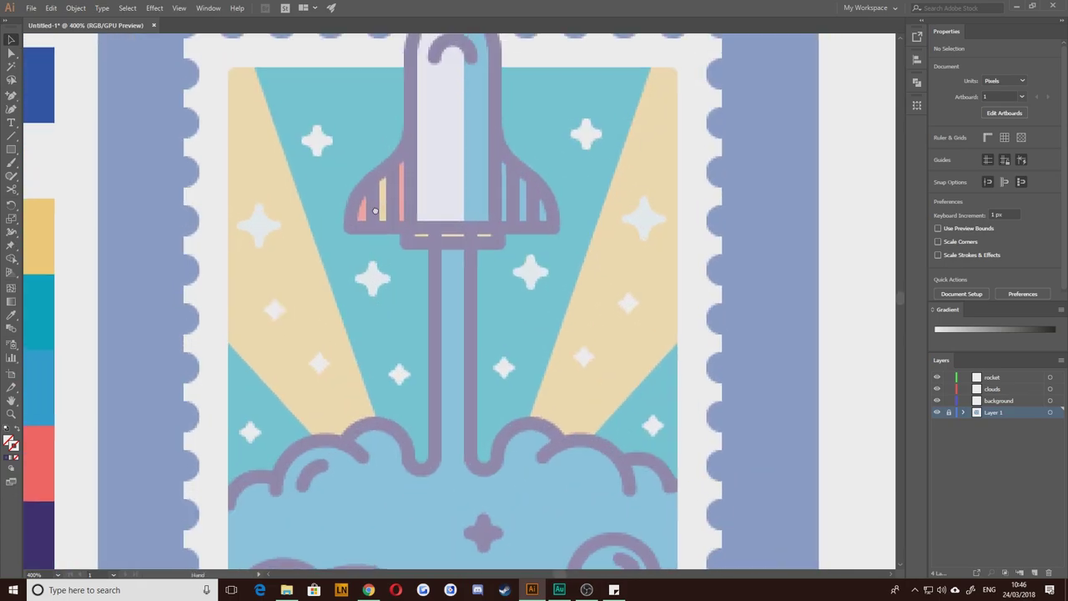
scroll(399, 342, "up", 1)
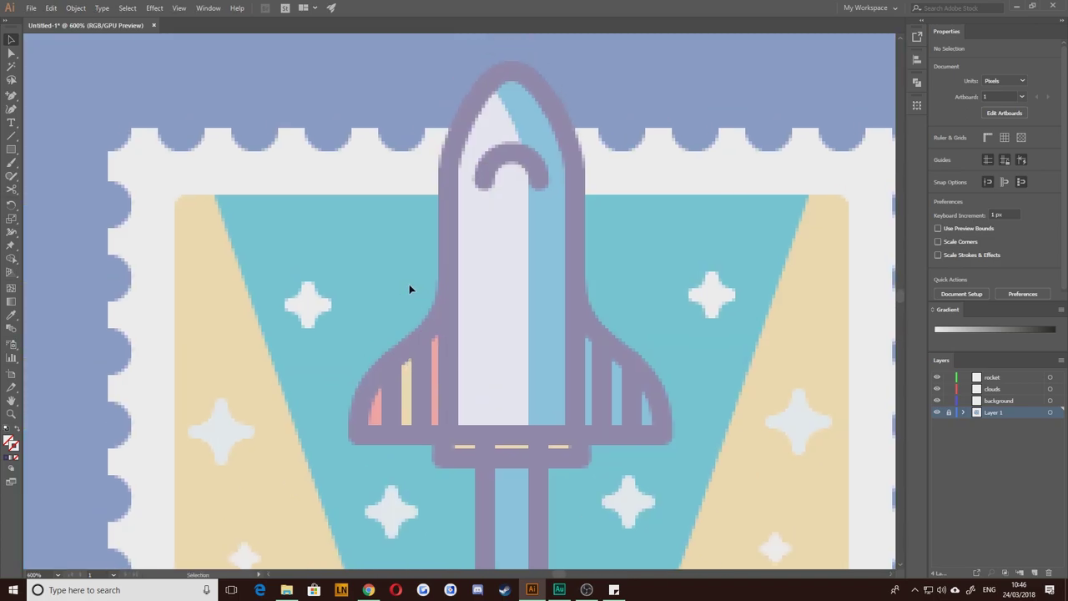
left_click_drag(277, 335, 317, 348)
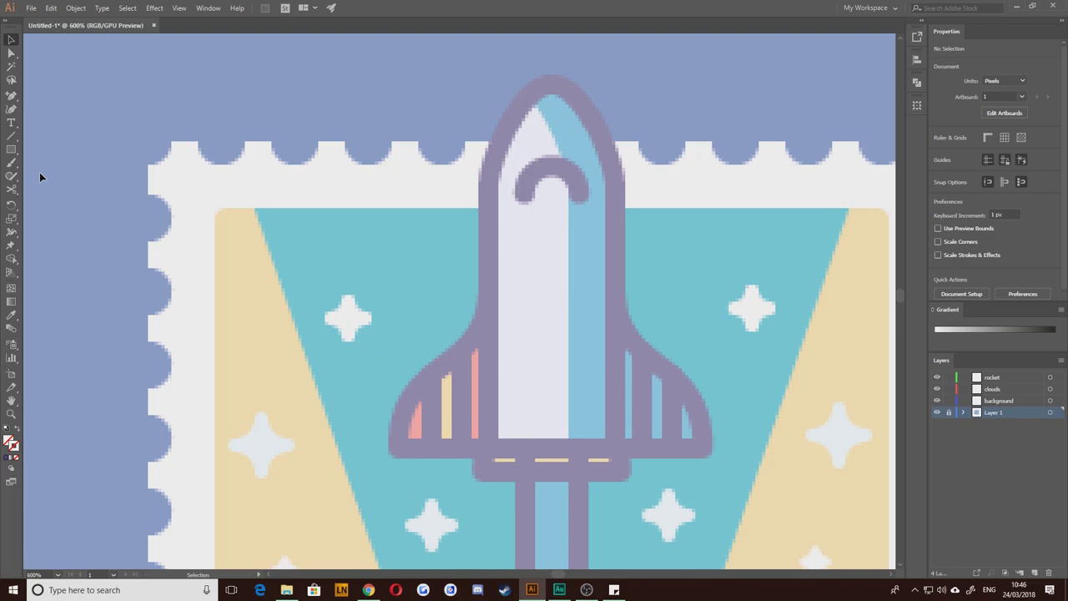
Step: Make the rocket layer active and sample the dark purple palette swatch as the fill colour
left_click(11, 149)
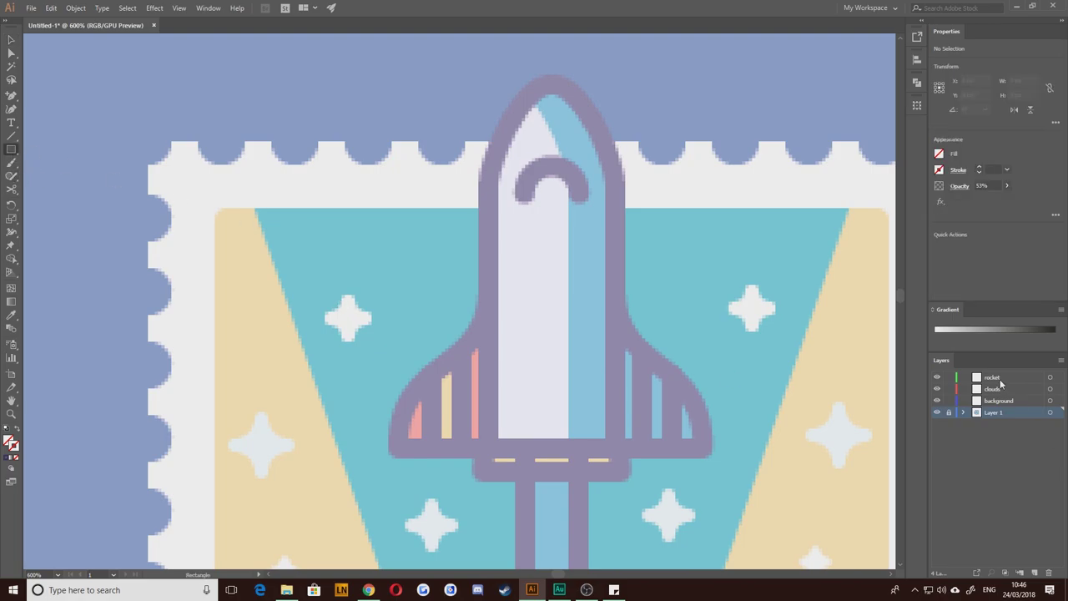
left_click(995, 379)
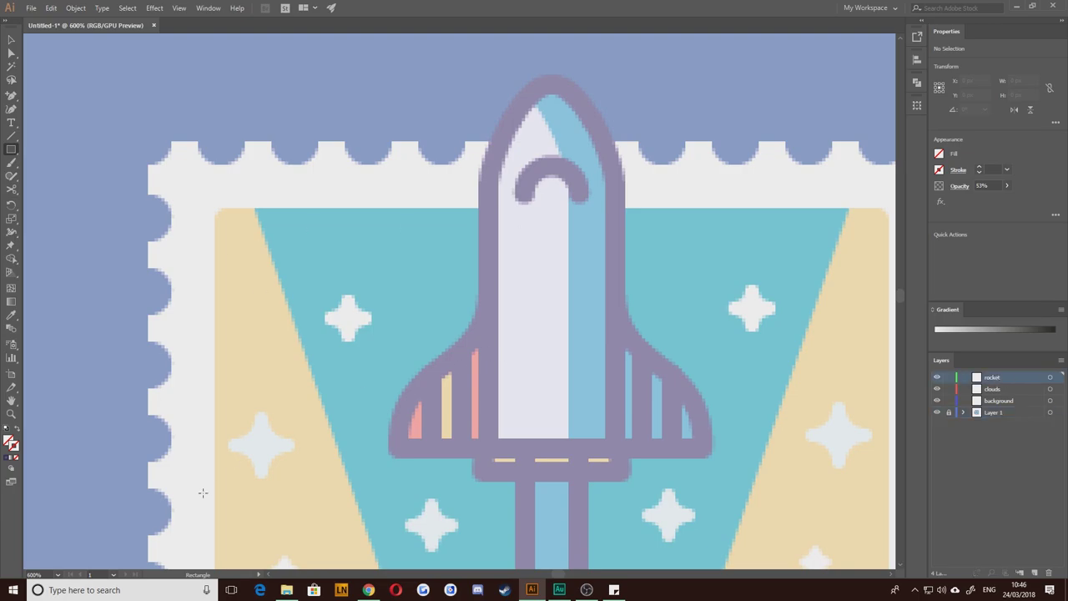
left_click_drag(141, 447, 613, 382)
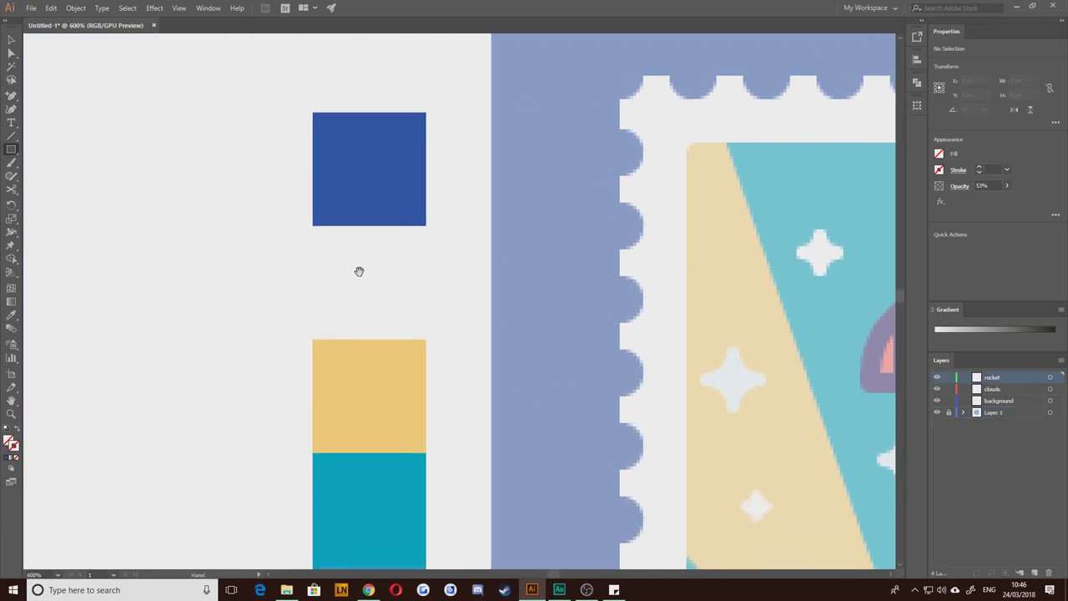
key("i")
left_click_drag(452, 330, 402, 51)
left_click_drag(338, 527, 336, 173)
left_click(328, 242)
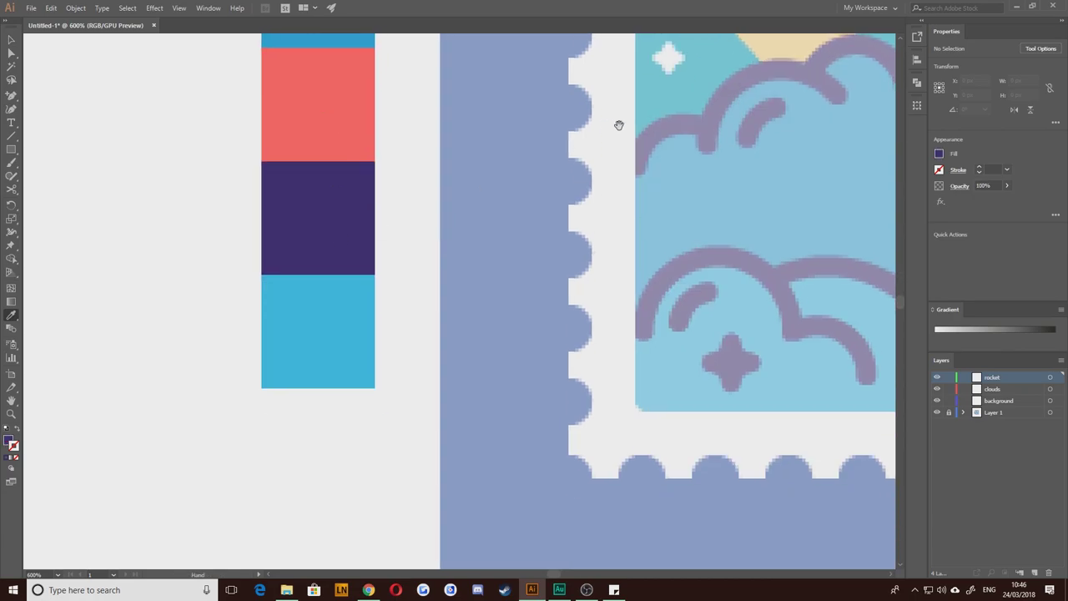
Step: Swap the dark purple from fill to stroke and draw a 38 × 79 px rectangle over the reference rocket's body
left_click_drag(617, 124, 146, 561)
left_click_drag(645, 63, 582, 311)
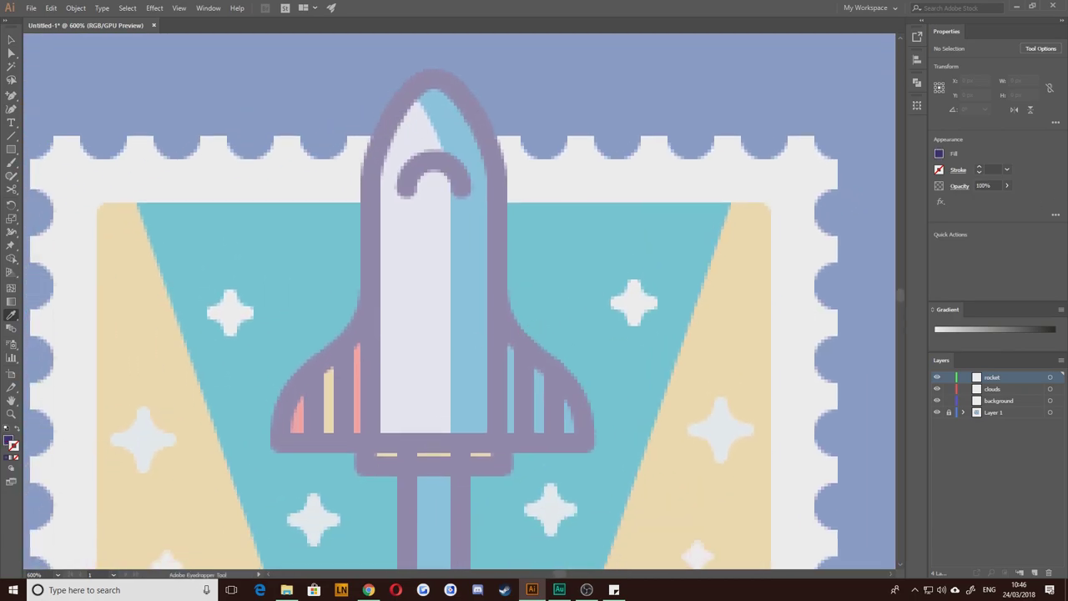
left_click(19, 435)
scroll(486, 267, "left", 4)
scroll(486, 267, "up", 1)
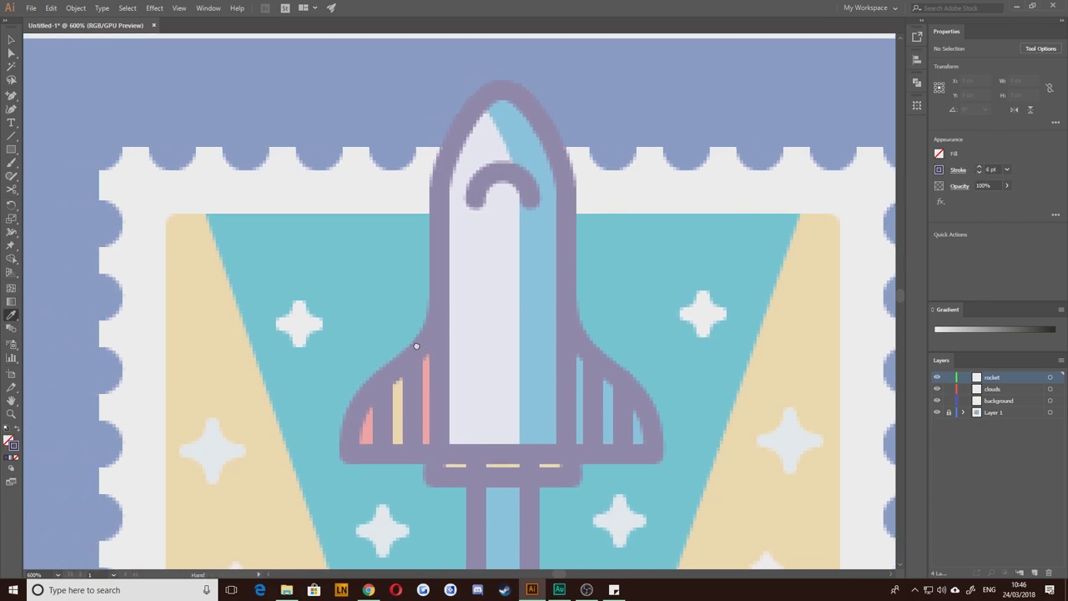
left_click(11, 150)
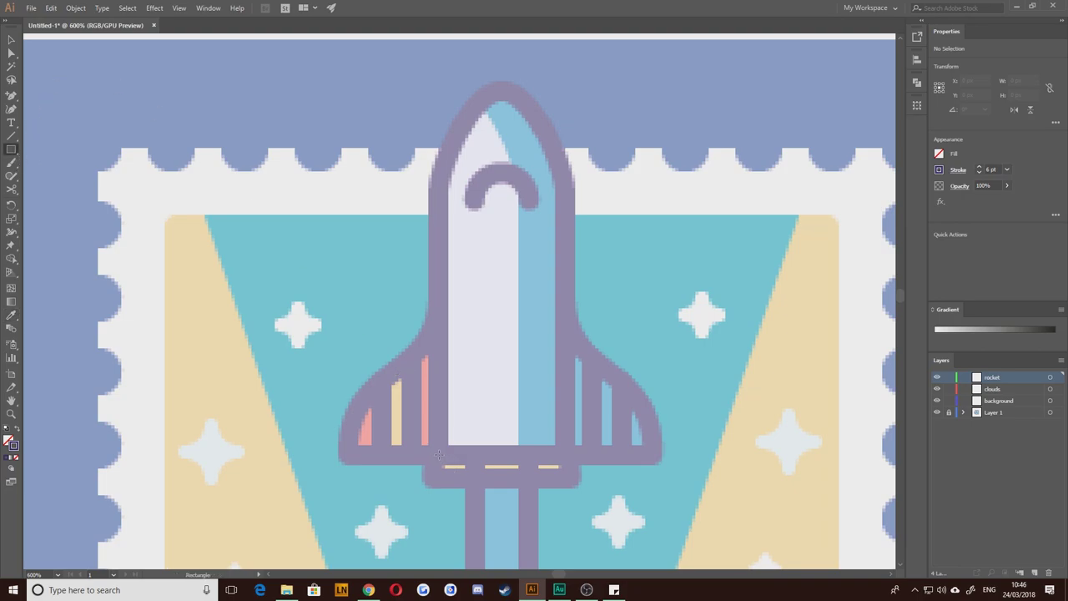
left_click_drag(438, 453, 567, 191)
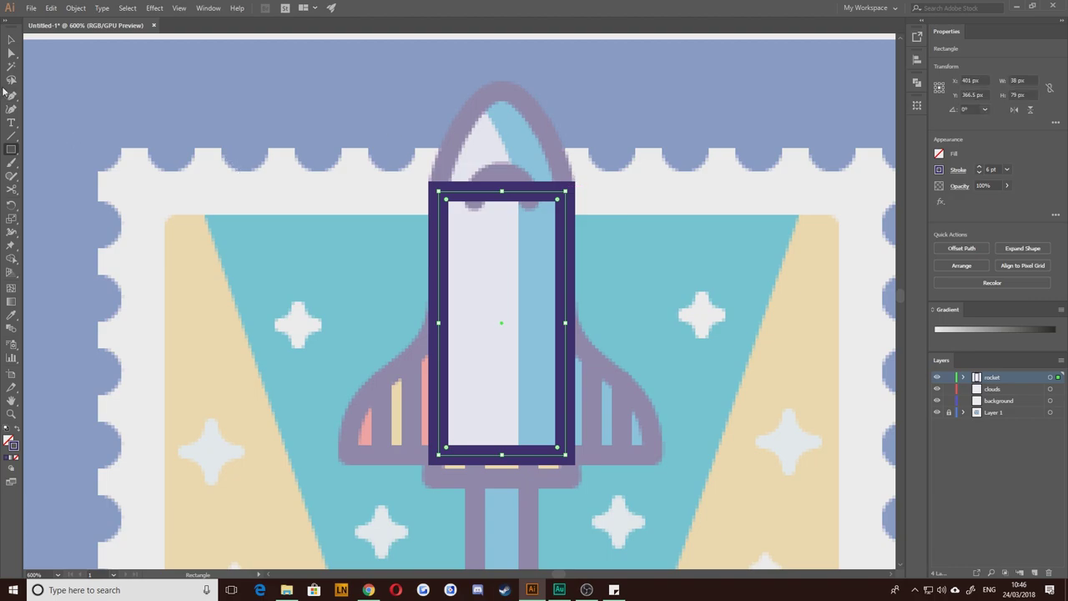
Step: Give the body rectangle's stroke round caps and round corner joins
left_click(10, 39)
left_click(425, 191)
left_click(464, 194)
left_click(957, 171)
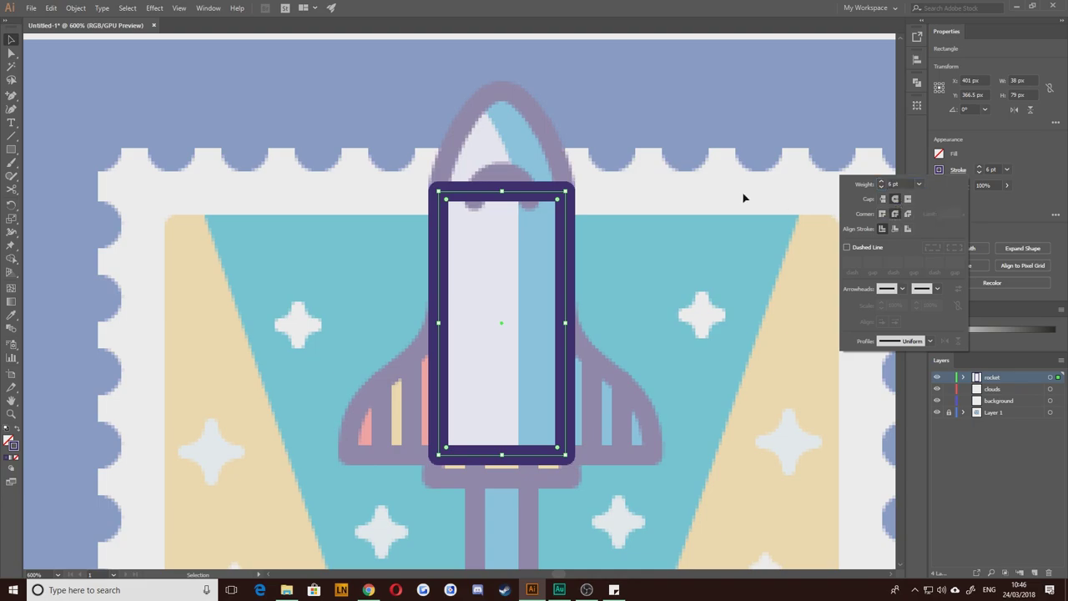
left_click(395, 174)
left_click_drag(368, 166, 380, 233)
left_click(276, 217)
Step: Draw an ellipse about 39 × 30 px above the body rectangle's top edge, over the rocket's nose
left_click_drag(11, 150, 50, 172)
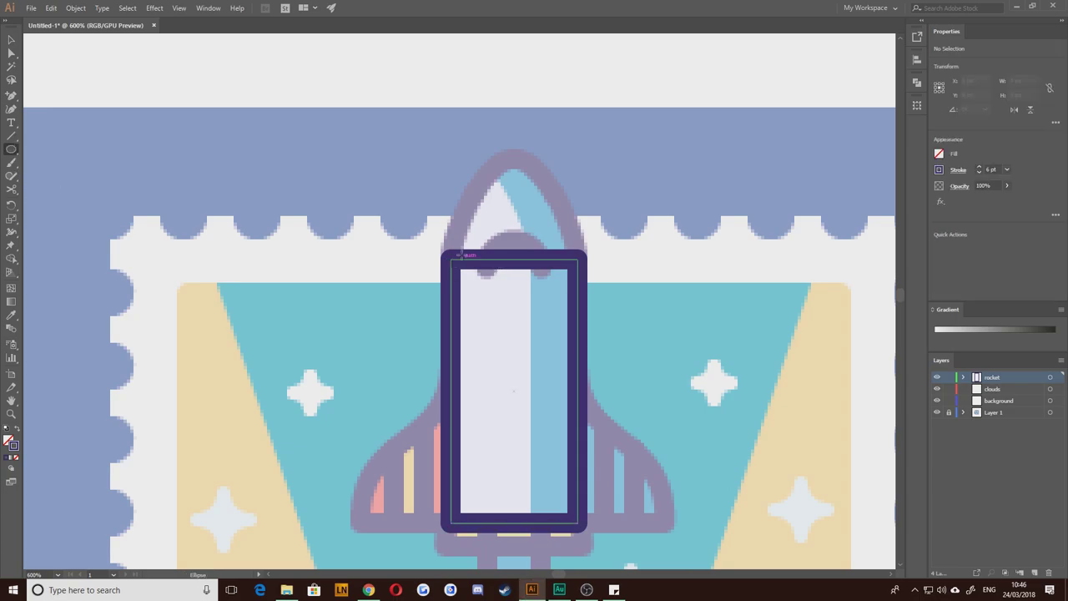
left_click(208, 9)
mouse_move(185, 8)
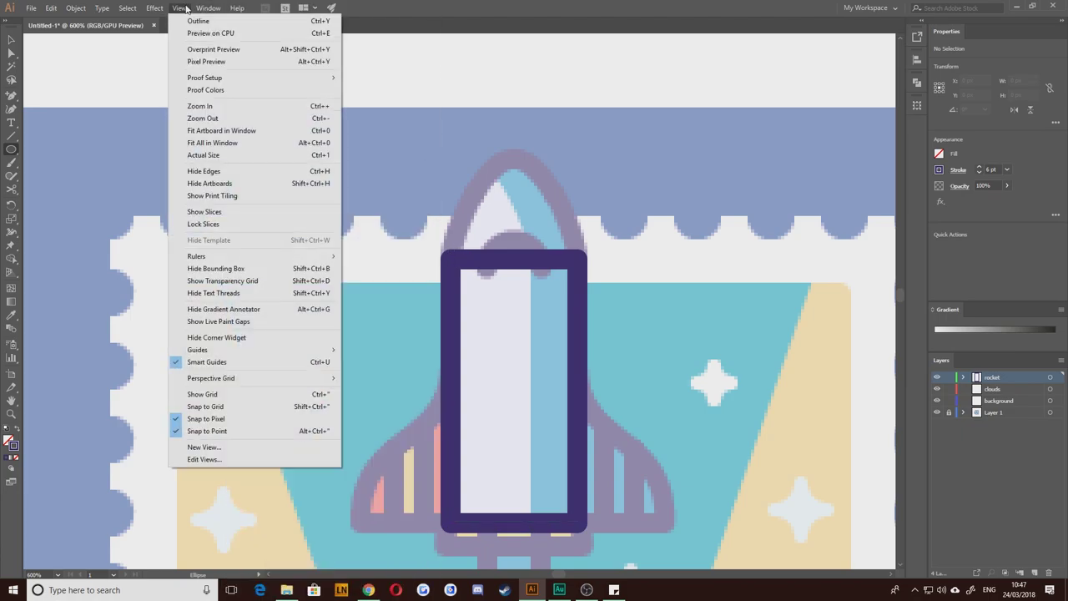
left_click(454, 267)
left_click(555, 312)
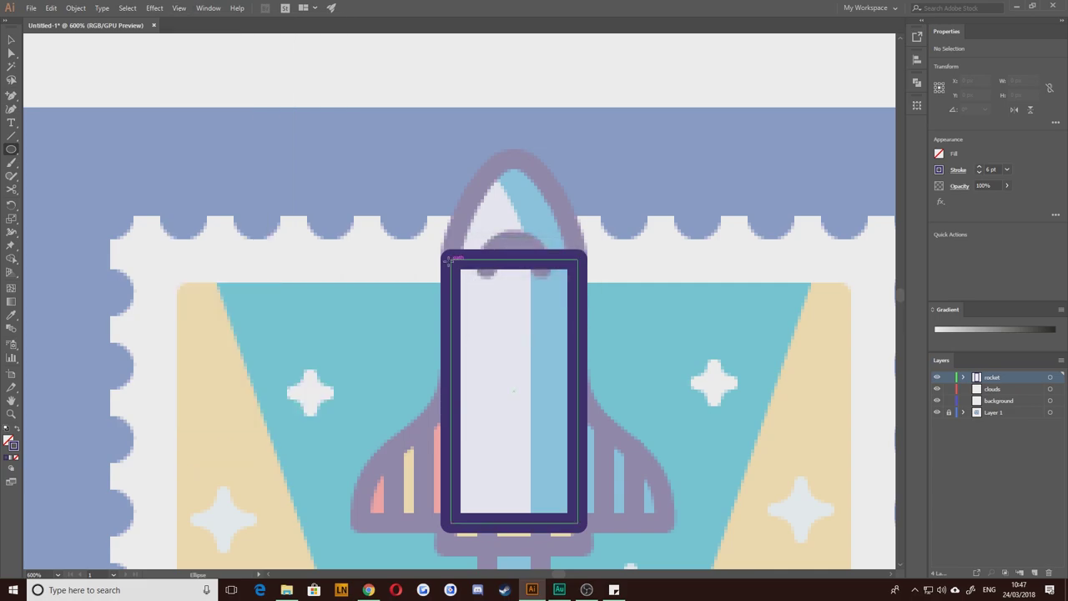
left_click_drag(451, 259, 580, 157)
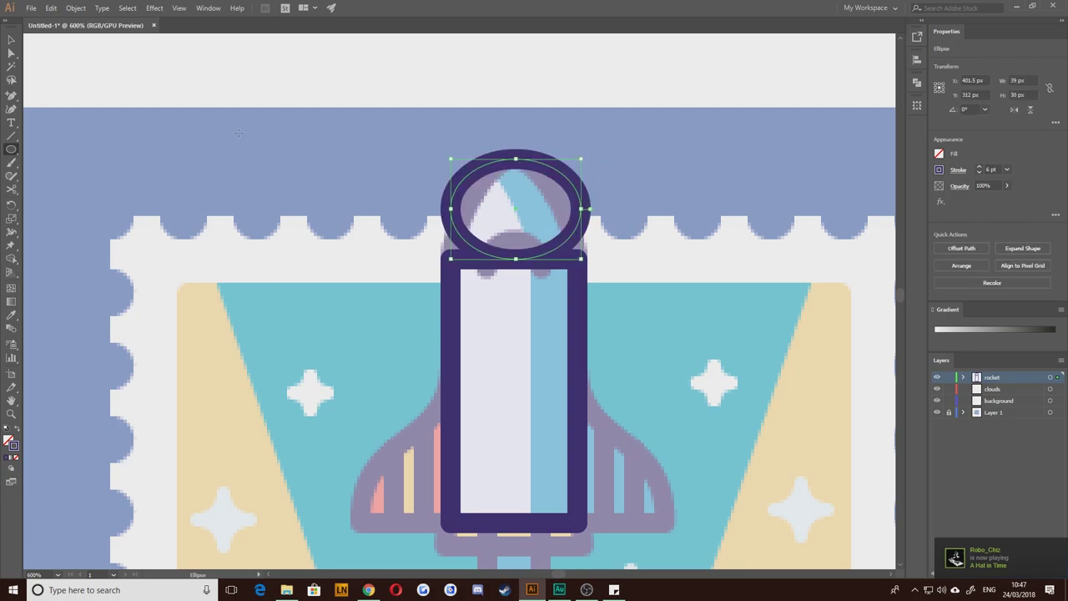
Step: Stretch the nose ellipse downwards to 60 px high and narrow it to 38 px so it matches the body's width
left_click(14, 41)
left_click_drag(516, 258, 501, 359)
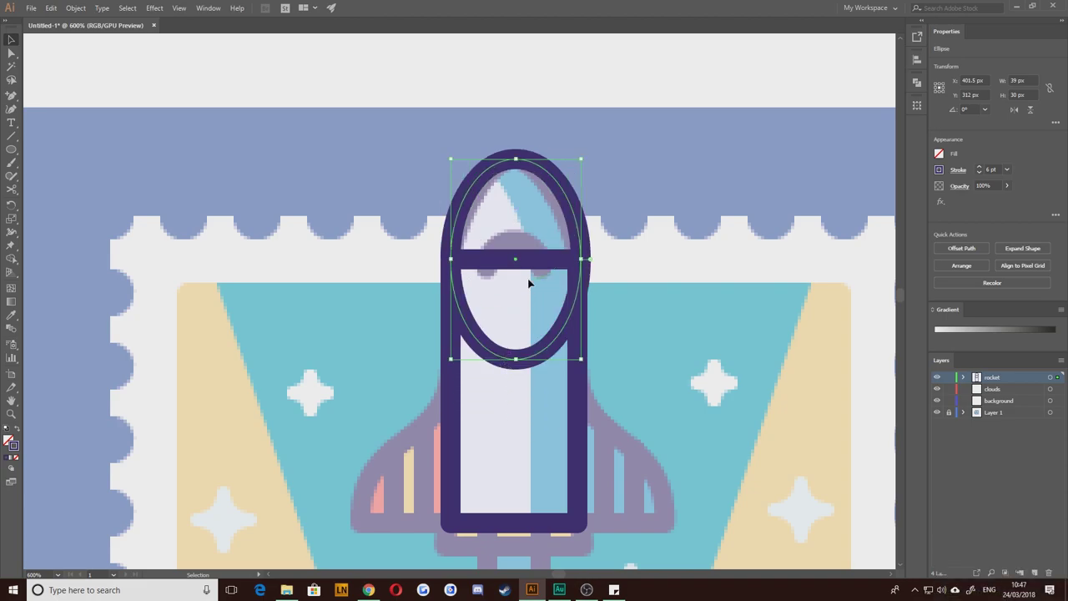
left_click(340, 303)
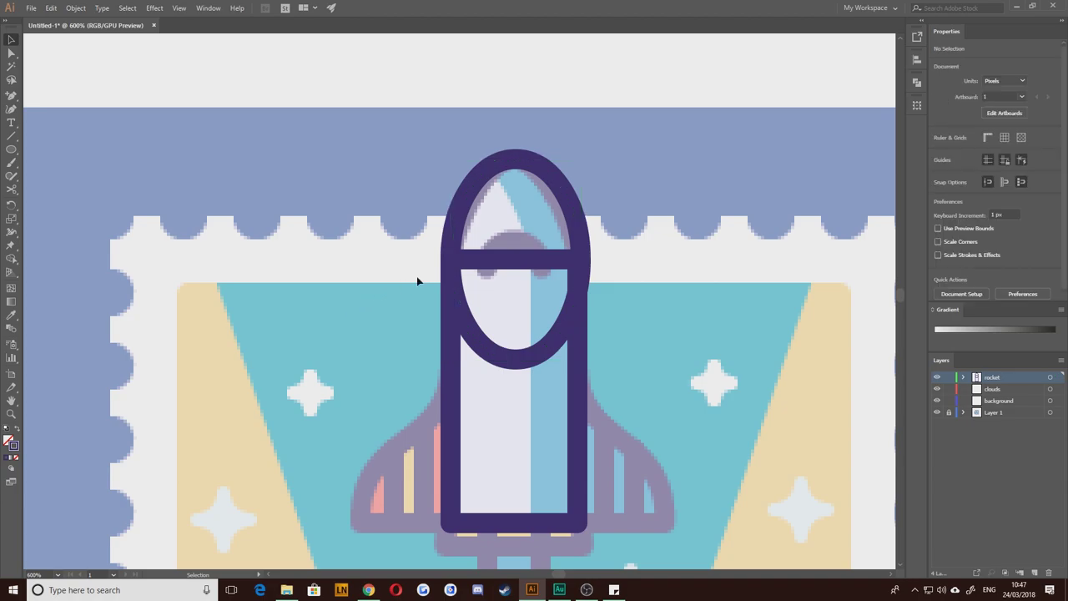
left_click(524, 171)
left_click_drag(581, 259, 580, 268)
left_click(348, 260)
key("space")
mouse_move(362, 226)
left_mouse_down()
mouse_move(367, 234)
mouse_move(369, 220)
left_mouse_up()
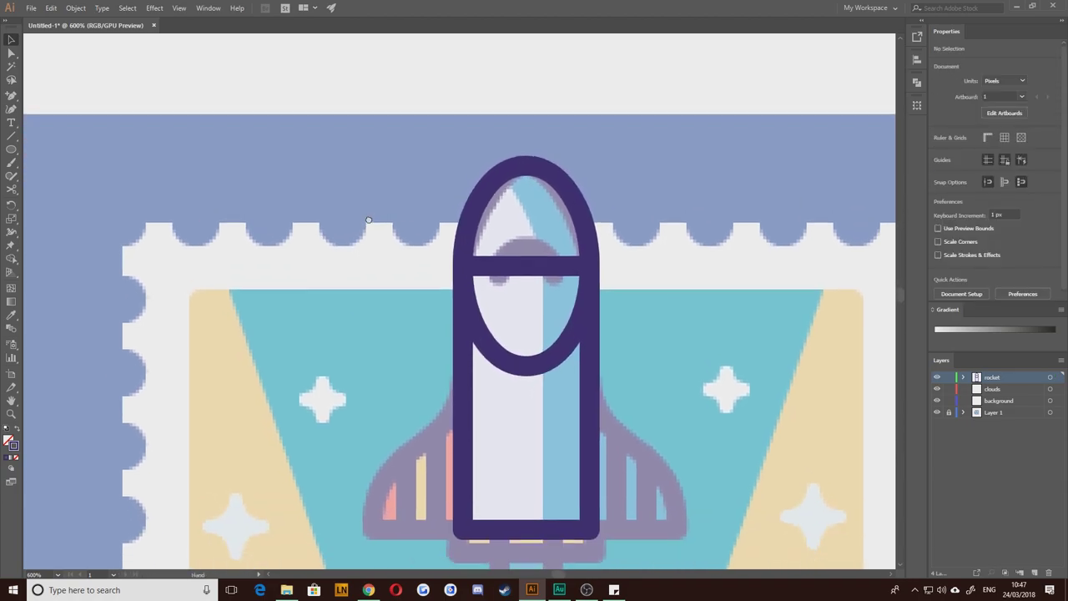
left_click(524, 167)
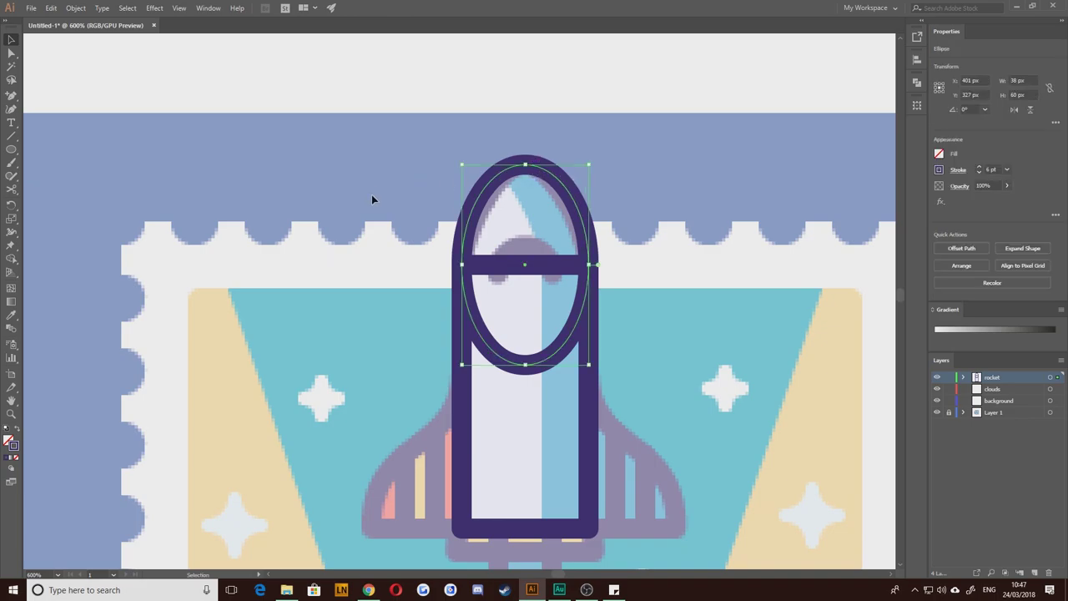
Step: Shorten both direction handles of the ellipse's top anchor point to shape it into the reference's pointed nose cone
key("ctrl+shift+a")
left_click(12, 53)
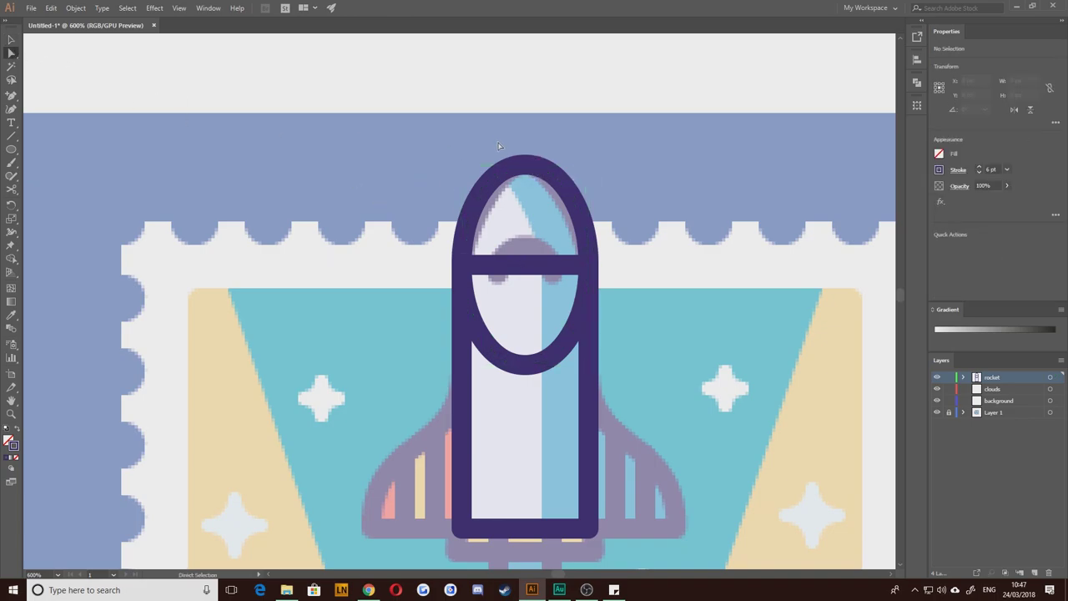
left_click_drag(498, 143, 556, 190)
key("ctrl+equal")
key("ctrl+equal")
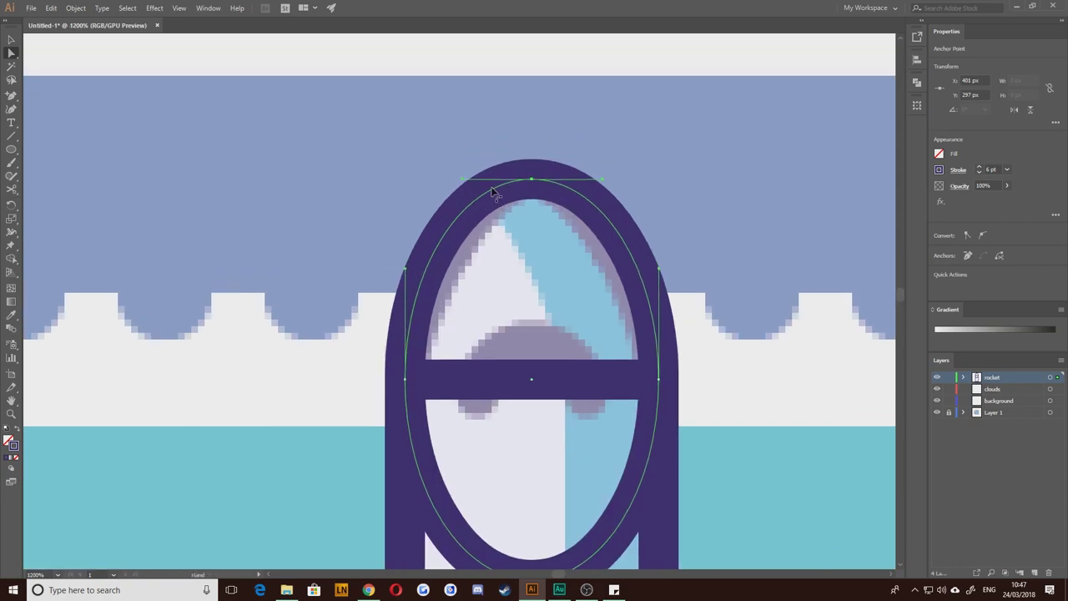
left_click_drag(465, 181, 504, 179)
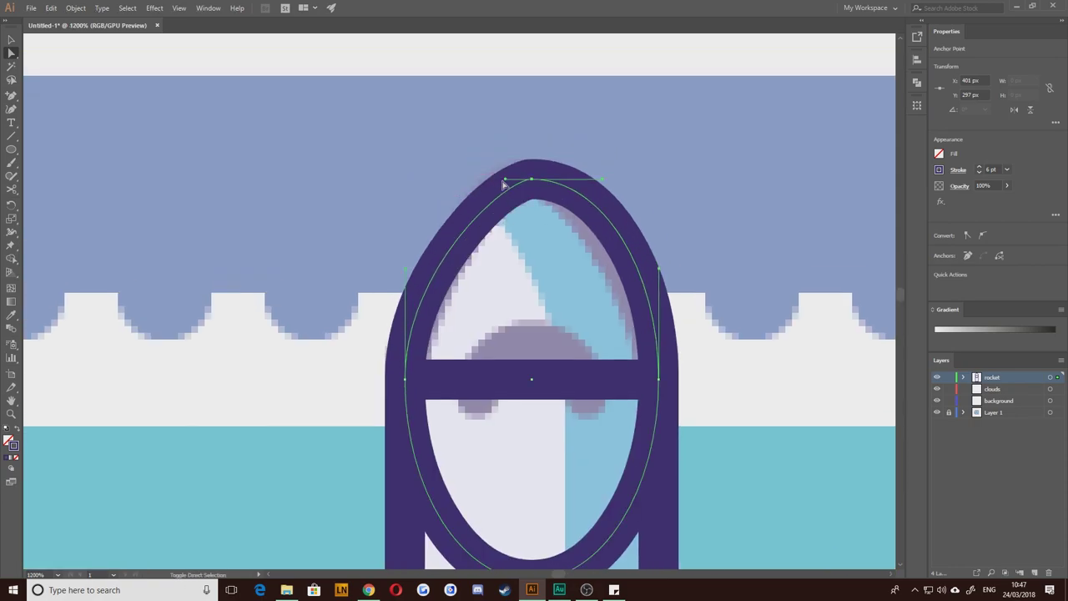
left_click_drag(601, 179, 563, 181)
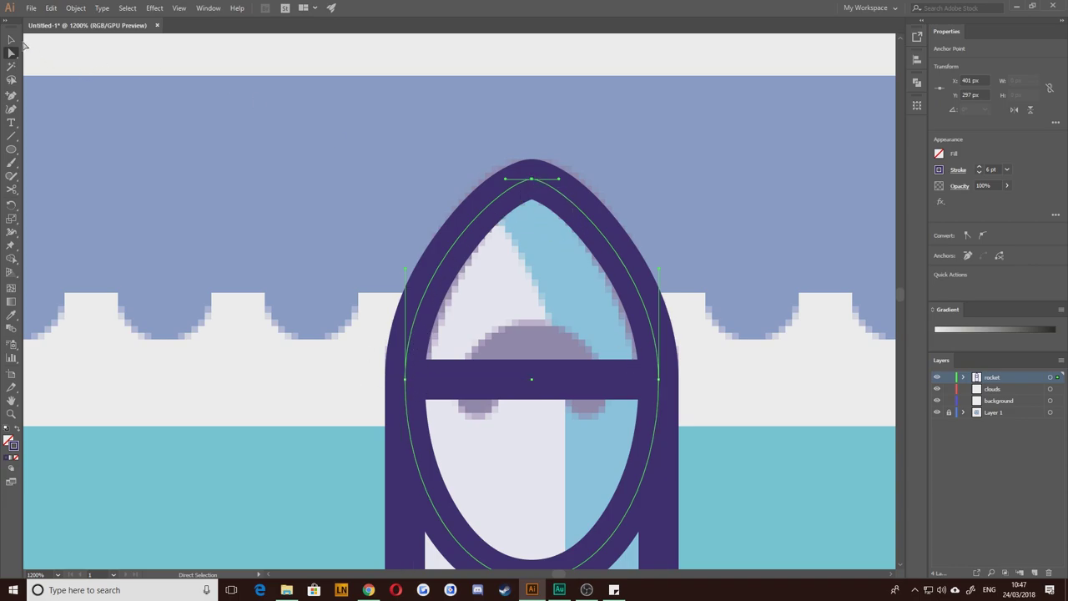
key("v")
left_click(135, 230)
Step: Merge the nose ellipse and the body rectangle into a single rocket outline with the Shape Builder tool
scroll(214, 266, "down", 4)
left_click_drag(254, 337, 319, 289)
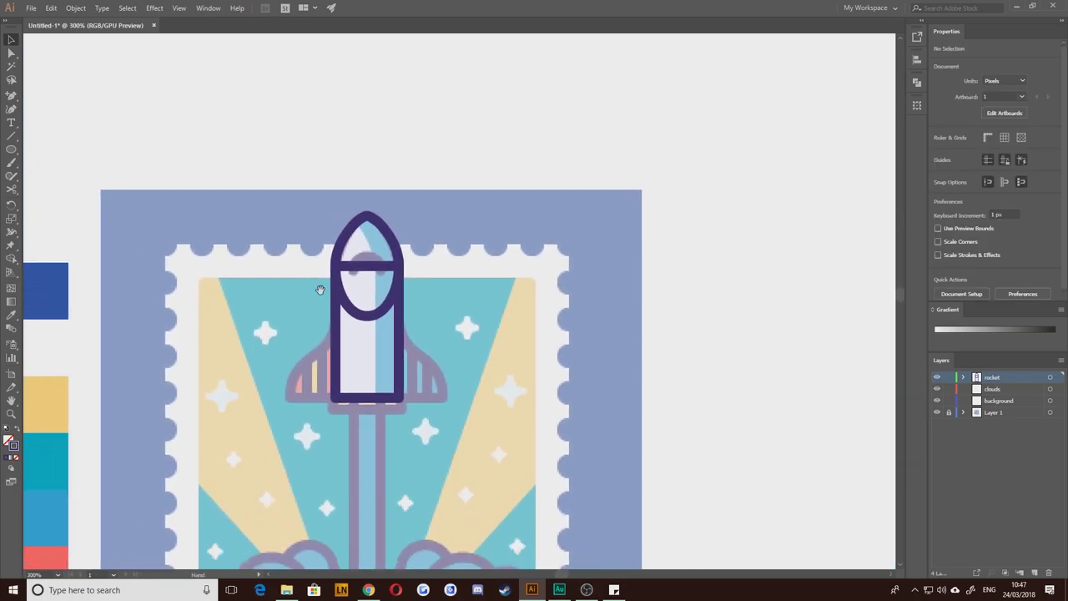
left_click_drag(301, 199, 548, 481)
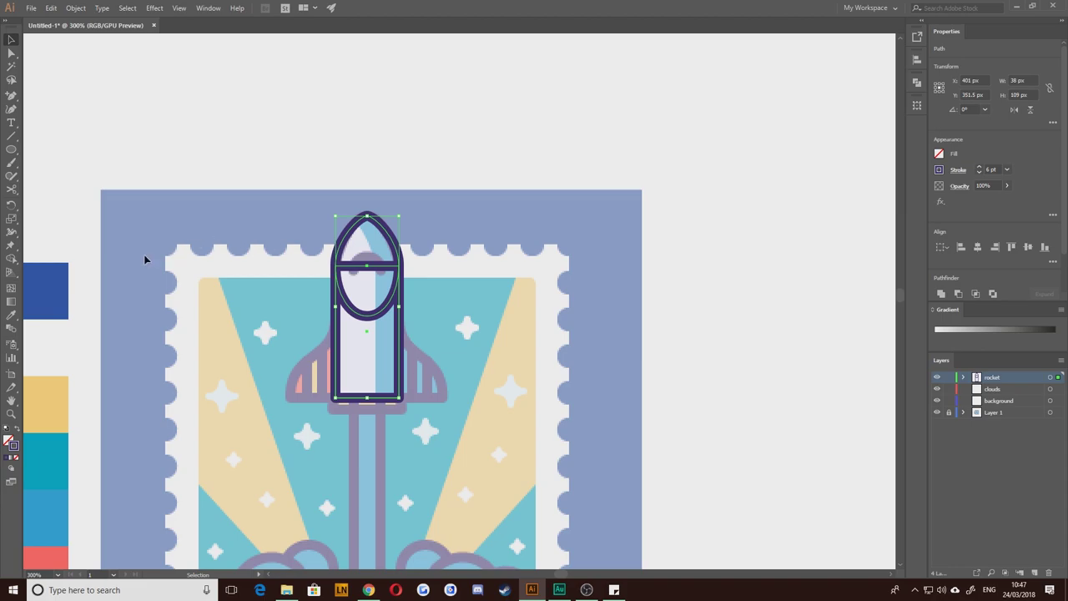
left_click(11, 262)
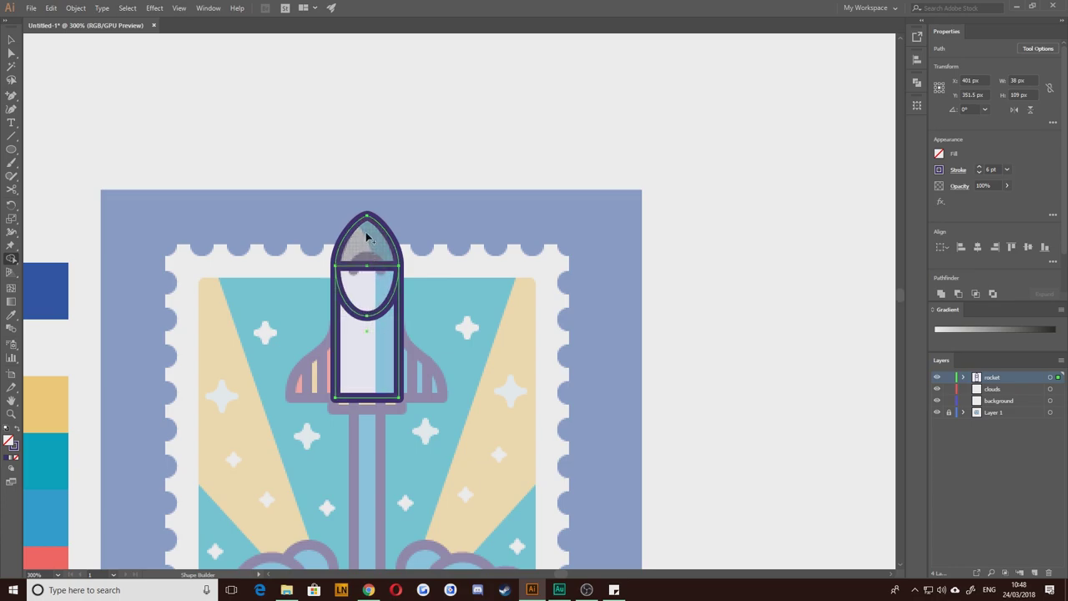
left_click_drag(365, 238, 360, 354)
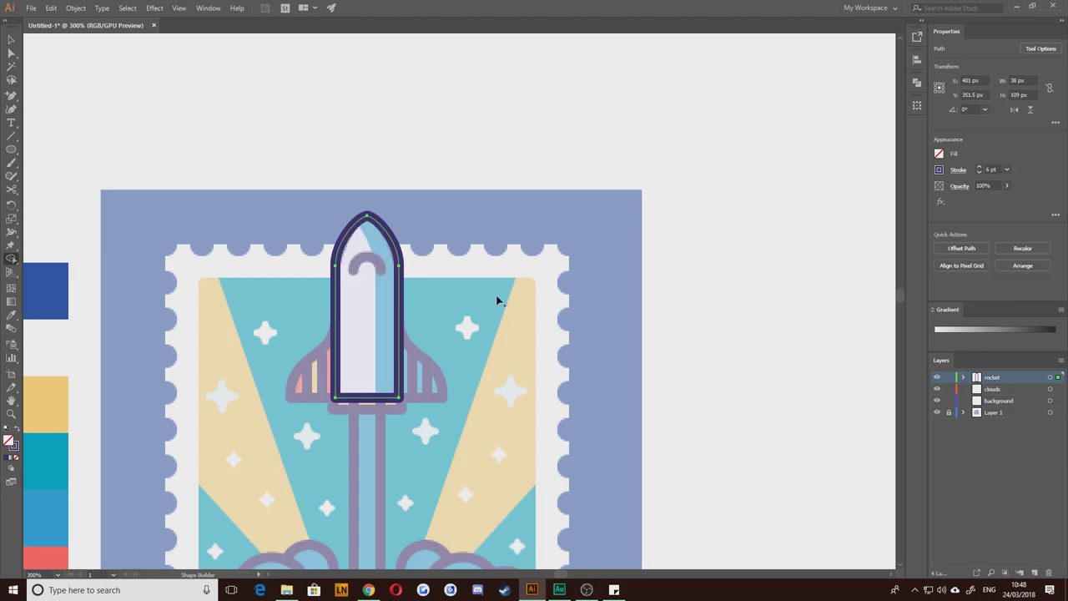
Step: Try erasing the body and nose regions with Shape Builder in place of the merge, and restore the merged outline
key("ctrl+z")
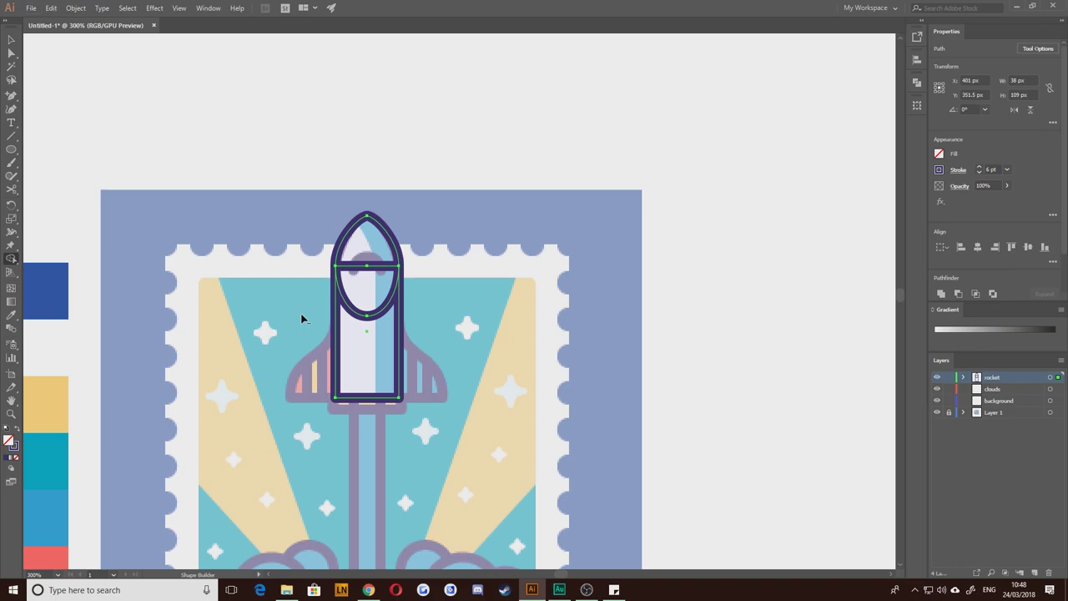
left_click(367, 355, "alt")
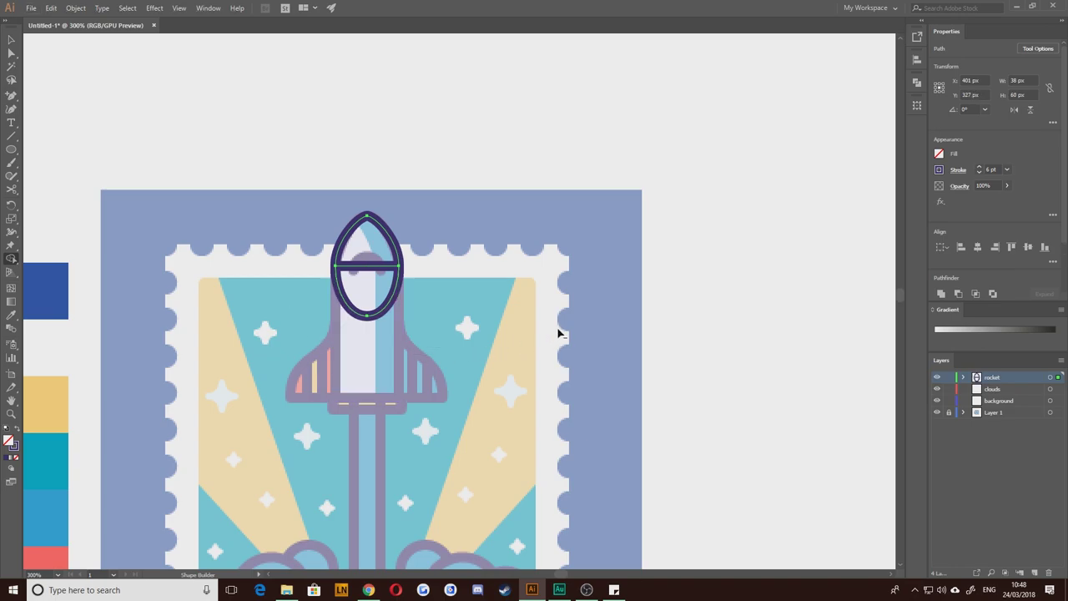
left_click(380, 244, "alt")
key("ctrl+z")
key("ctrl+z")
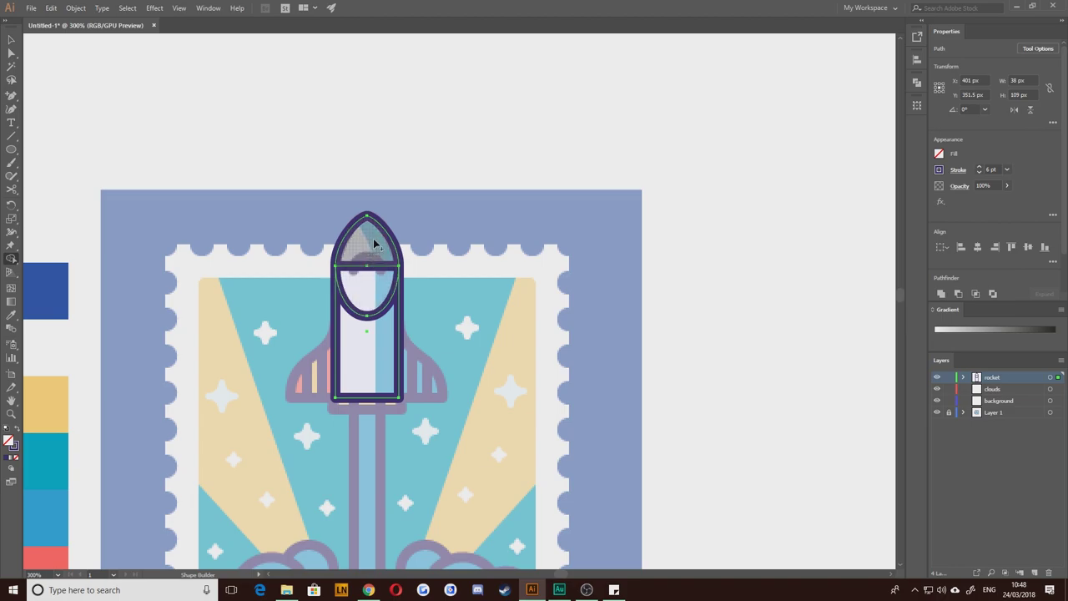
left_click_drag(369, 241, 367, 338)
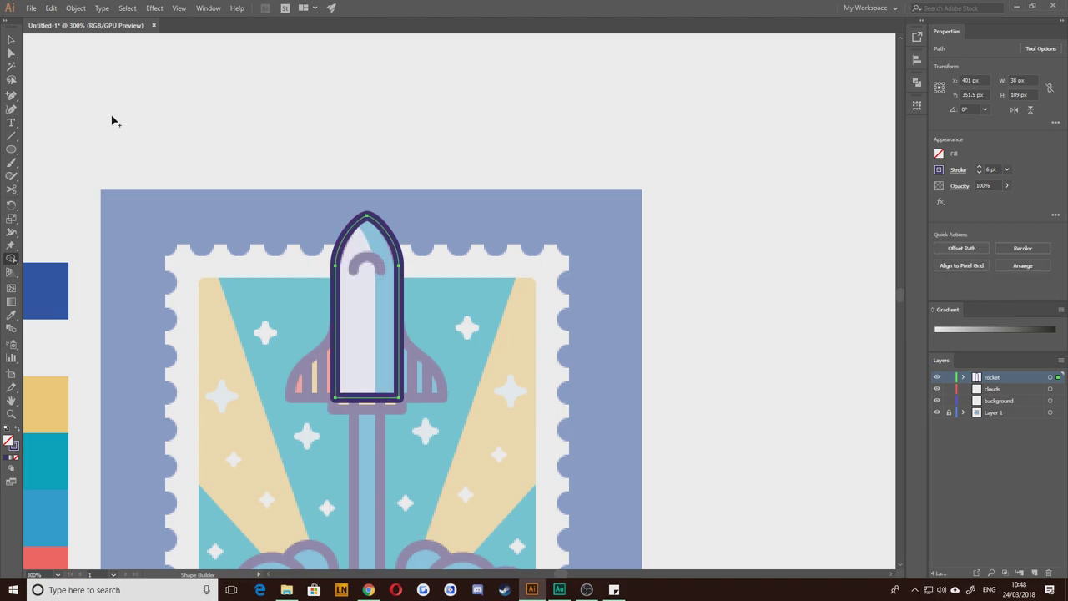
Step: Draw a 46 × 8 px rectangle centred on the bottom edge of the rocket body
left_click(11, 40)
left_click(181, 226)
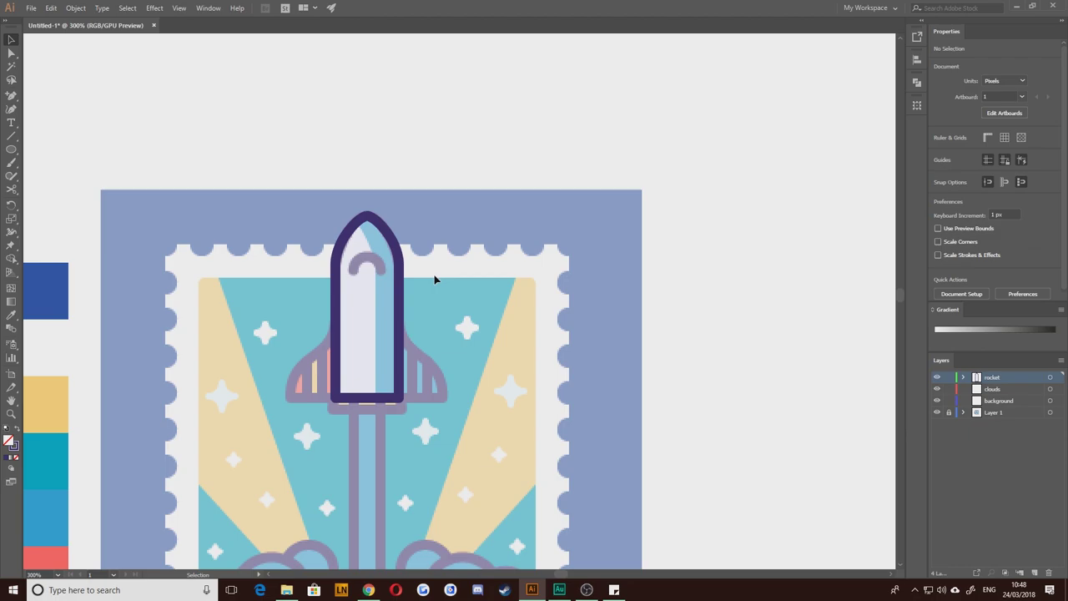
scroll(339, 342, "up", 3)
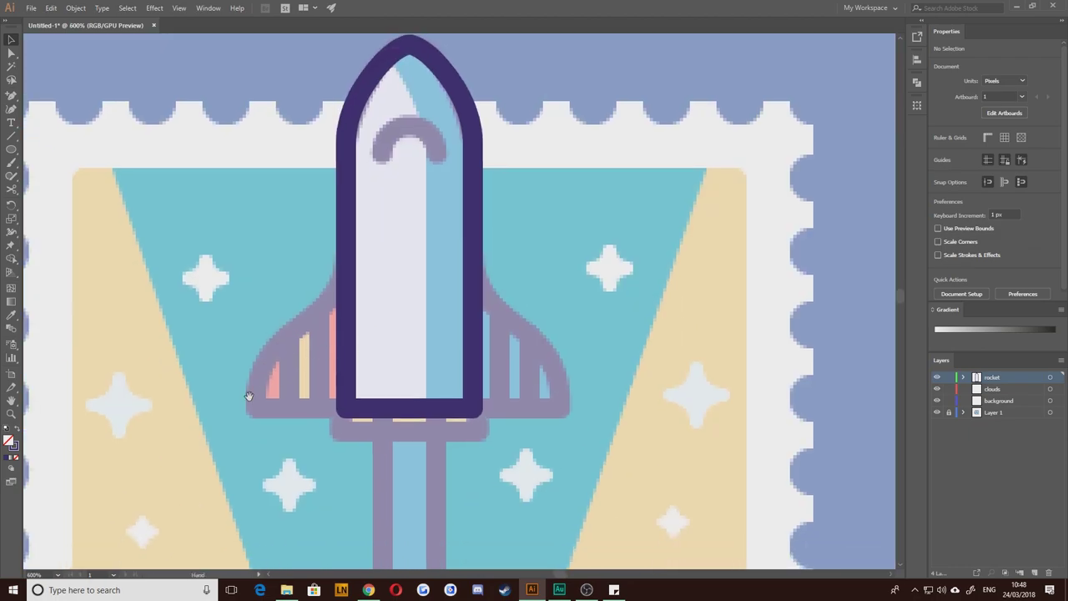
left_click_drag(11, 149, 62, 149)
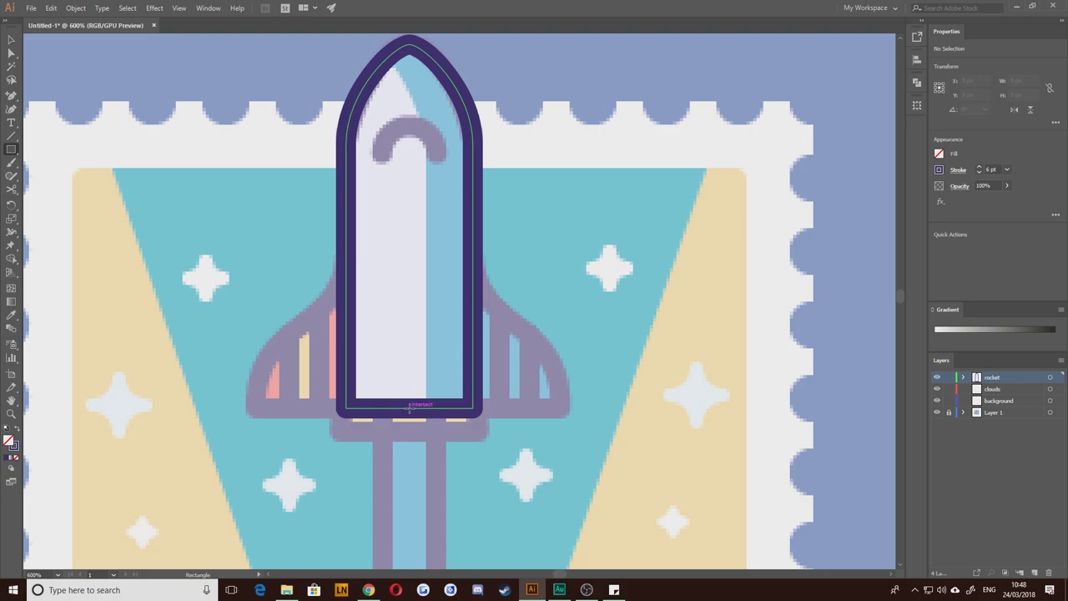
left_click_drag(410, 406, 333, 422)
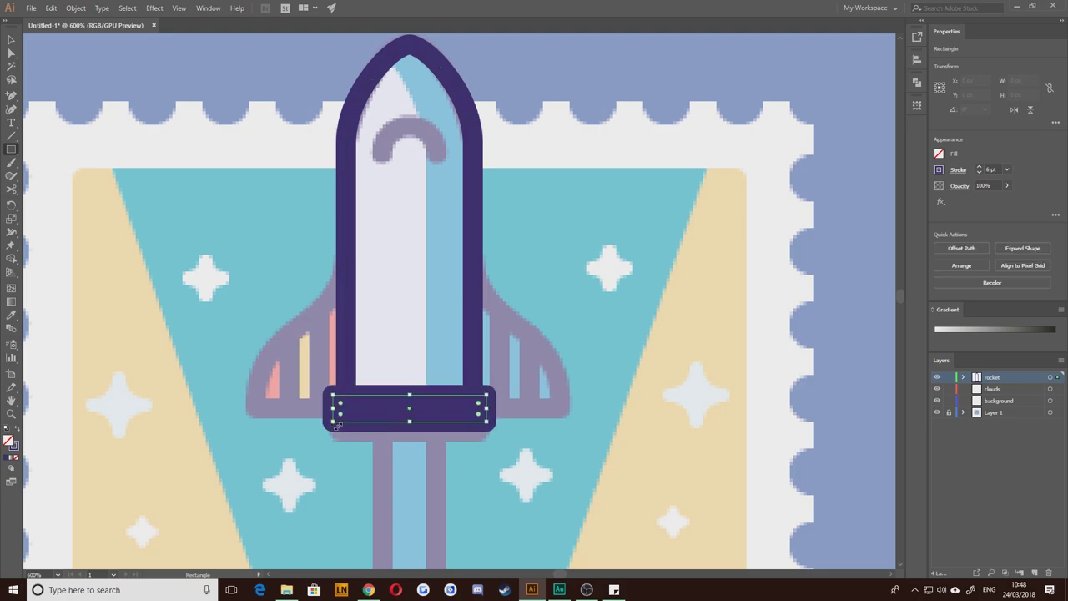
Step: Move the base rectangle down so it starts at the body's bottom edge, and raise its lower edge slightly to match the reference
key("v")
left_click(403, 405)
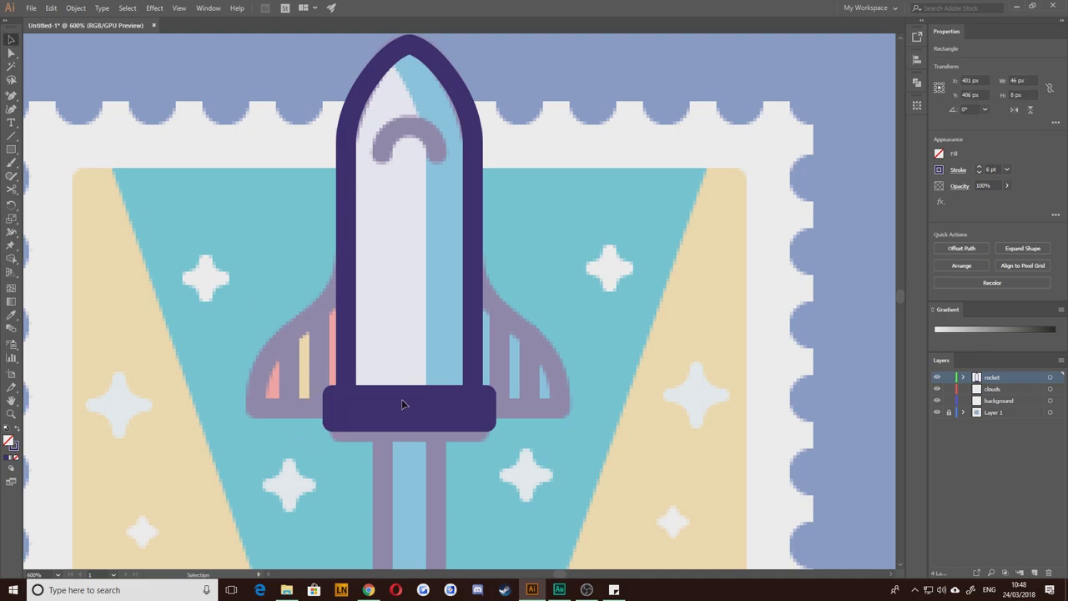
left_click_drag(409, 395, 405, 411)
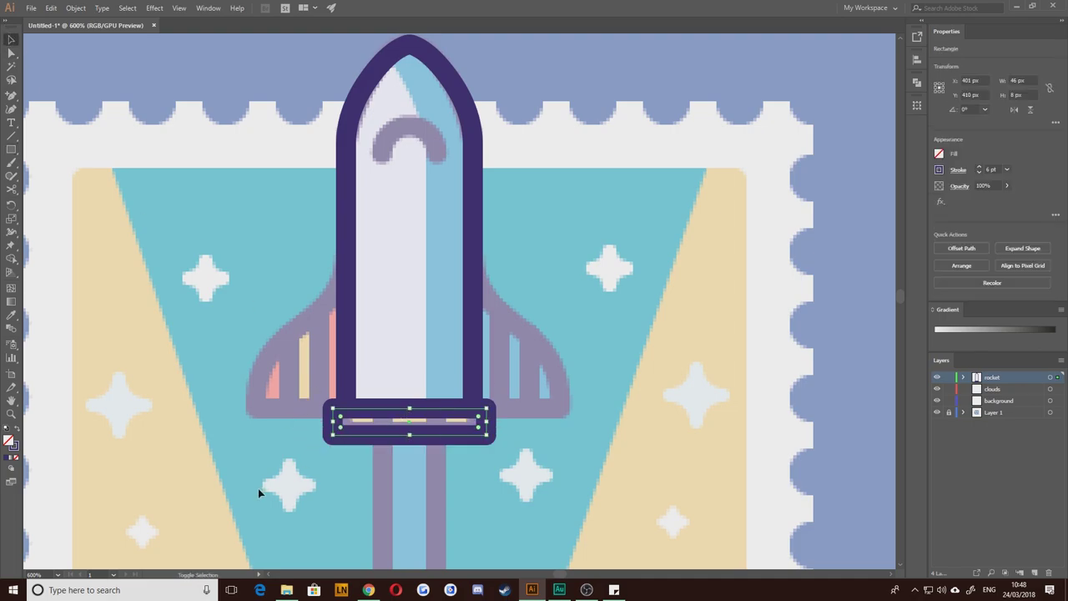
left_click(258, 488)
scroll(382, 438, "up", 2)
scroll(399, 457, "up", 1)
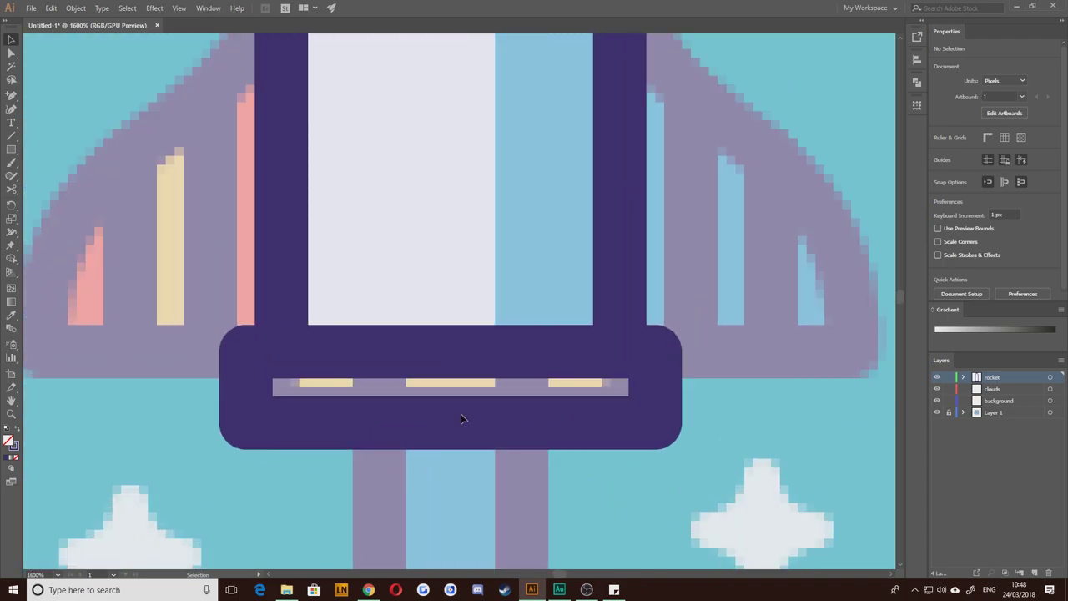
left_click(455, 422)
left_click_drag(451, 422, 449, 415)
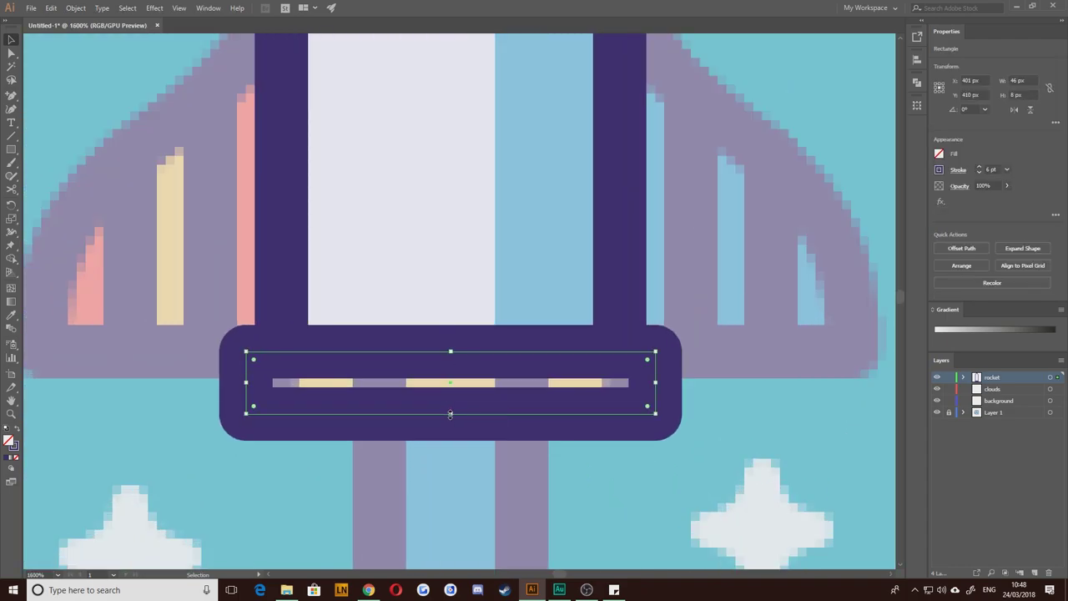
Step: Select the rocket outline and the base rectangle together and set their stroke weight to 5 pt
scroll(451, 409, "down", 1)
left_click_drag(129, 125, 129, 125)
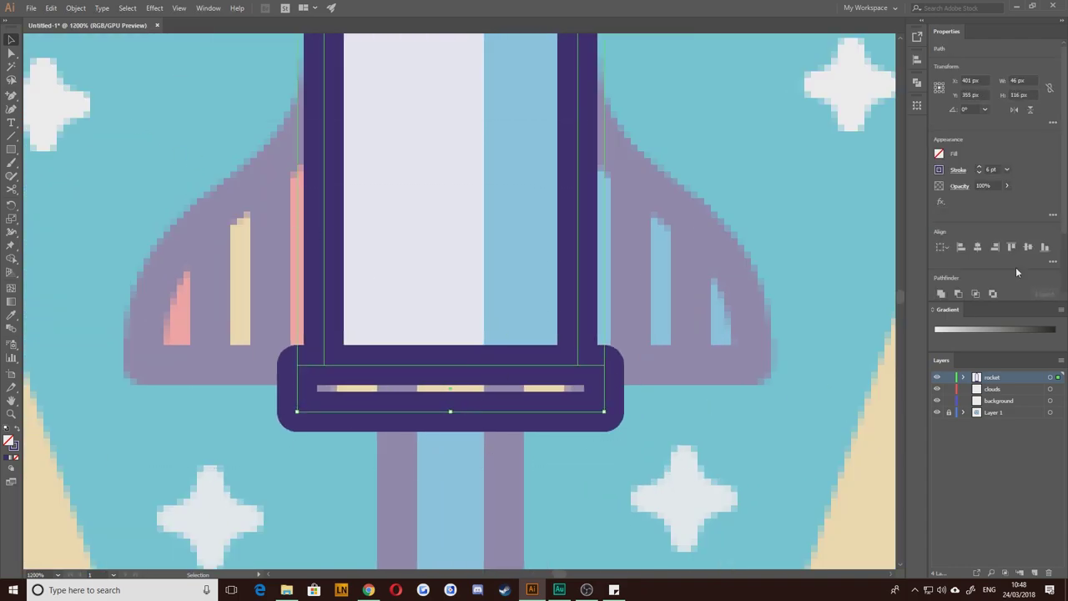
left_click(978, 172)
left_click(690, 280)
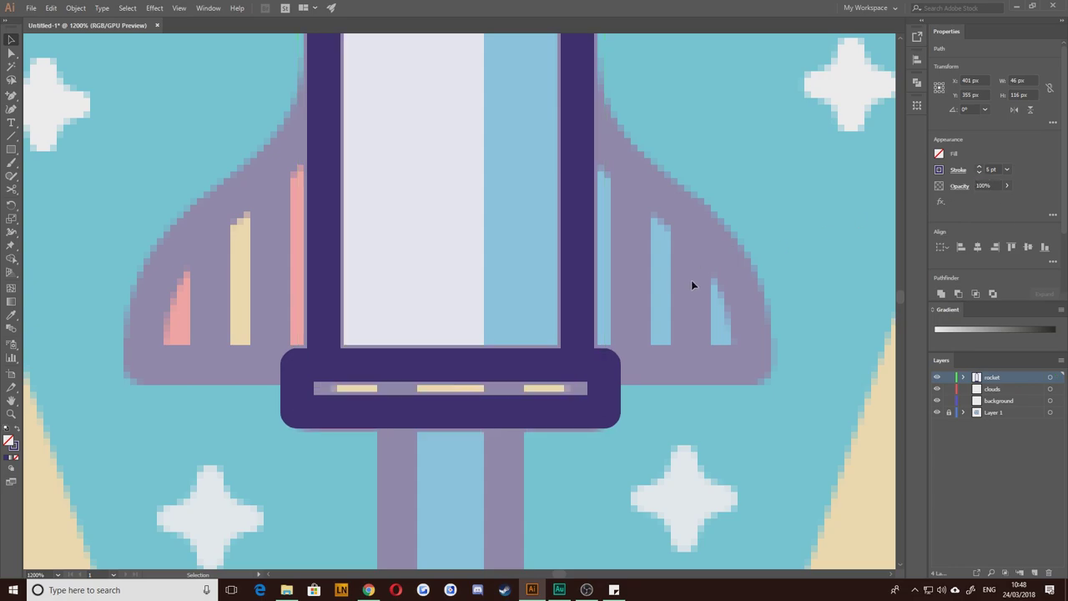
Step: Narrow the base rectangle equally on both sides to 41 px wide so it matches the reference
left_click_drag(703, 427, 724, 462)
left_click(627, 422)
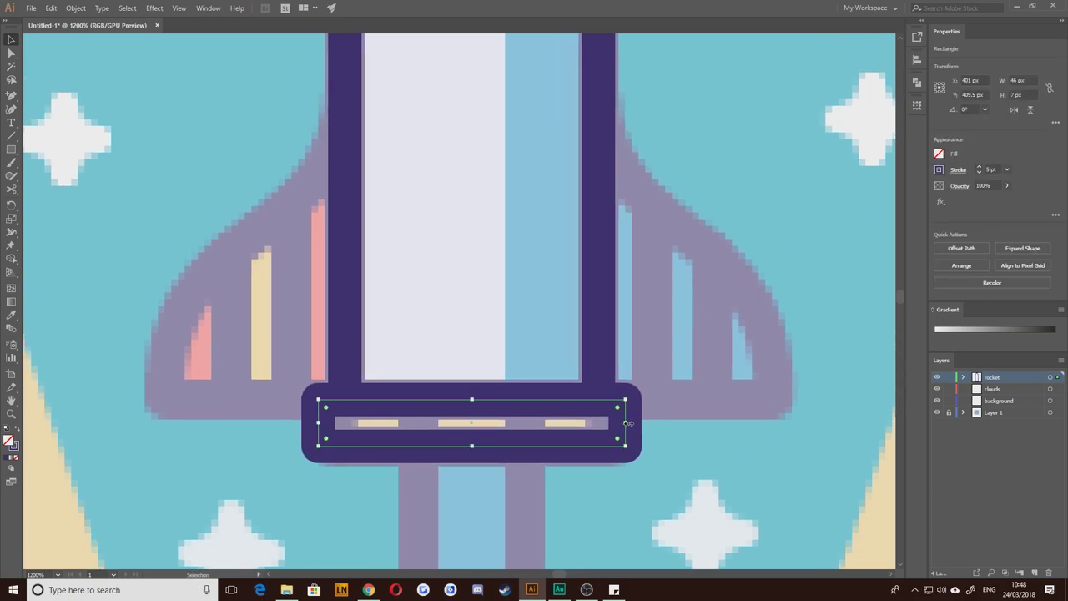
left_click_drag(627, 423, 609, 424)
left_click(682, 438)
left_click_drag(292, 386, 322, 420)
left_click_drag(470, 486, 439, 397)
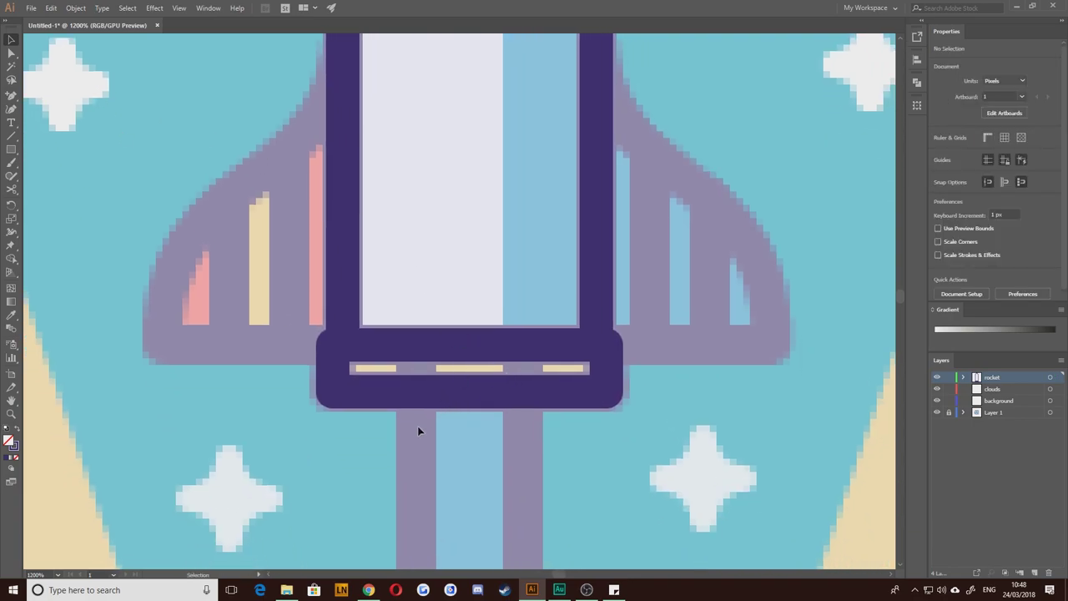
Step: Draw a 20 × 20 px circle over the window arc near the rocket's nose, centred on the body
scroll(417, 426, "down", 3)
scroll(419, 285, "down", 5, "alt")
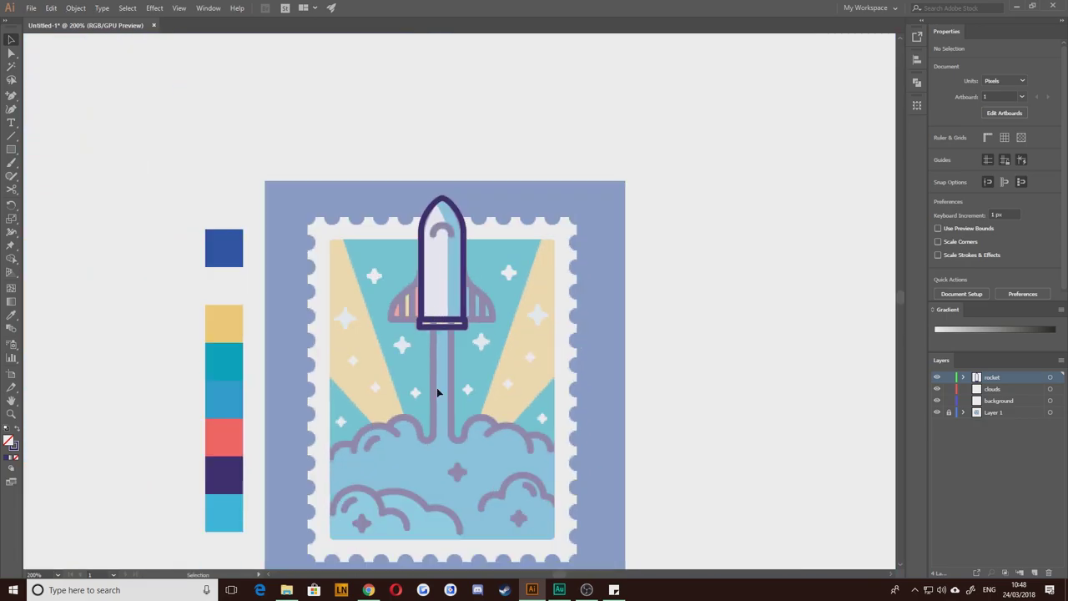
scroll(441, 353, "up", 3, "alt")
left_click_drag(344, 148, 386, 333)
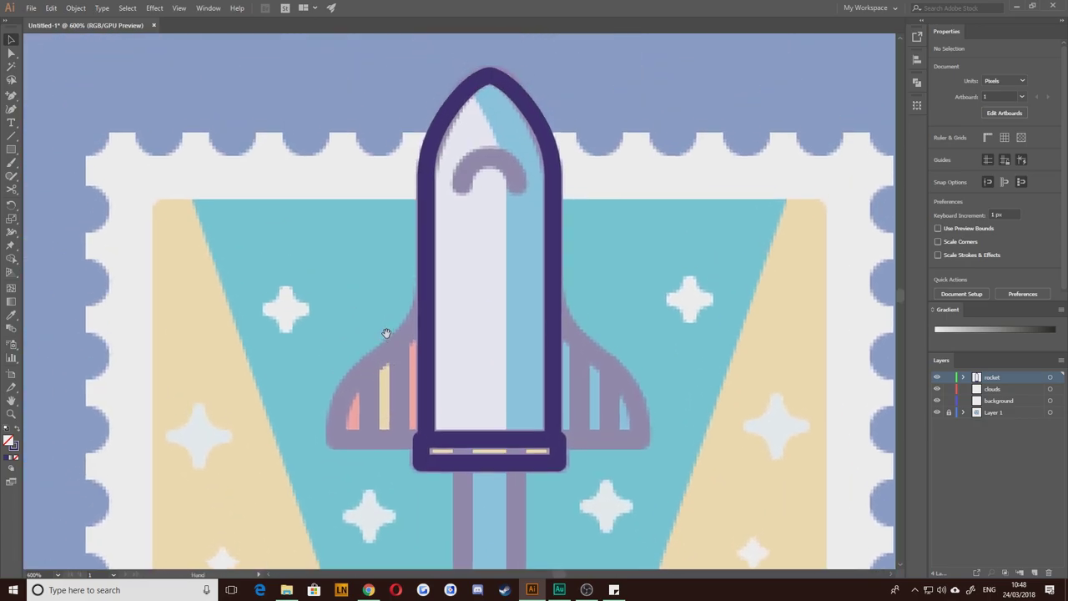
scroll(399, 423, "down", 2)
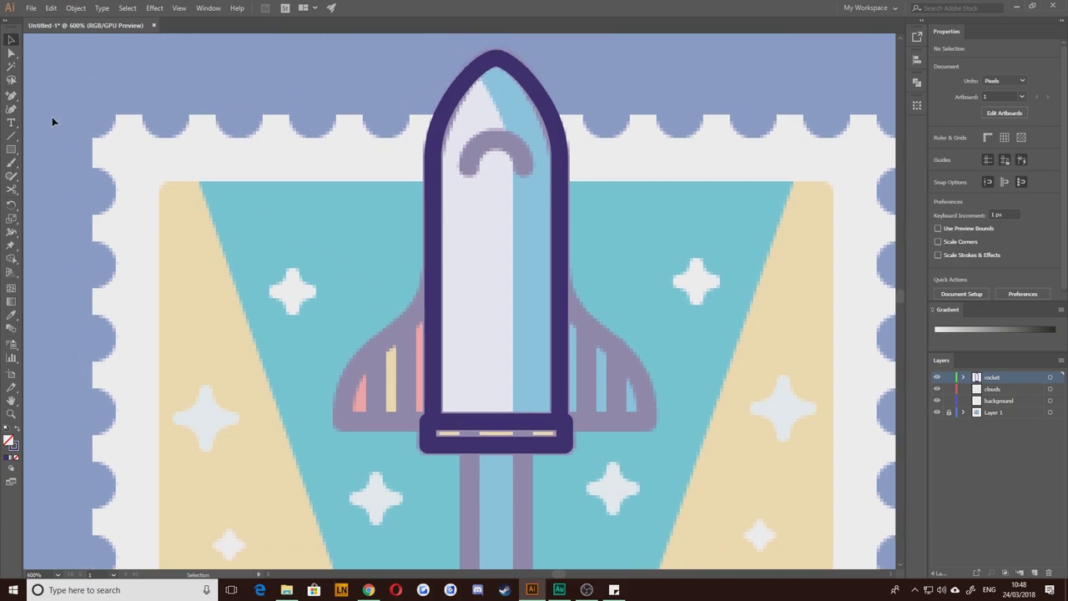
left_click_drag(11, 148, 50, 176)
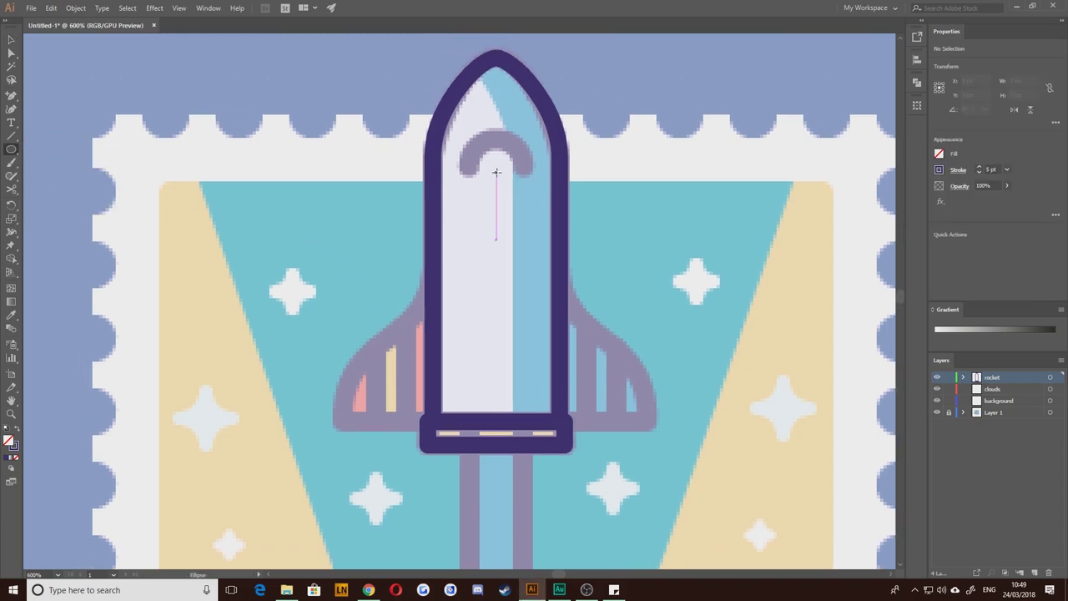
left_click_drag(496, 173, 476, 137)
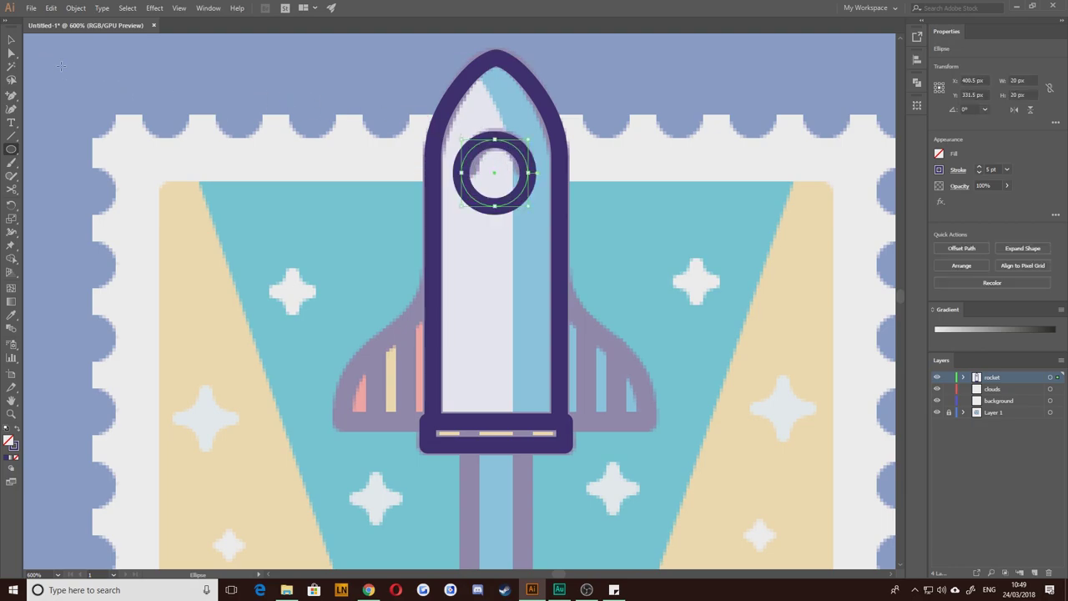
Step: Delete the circle's bottom anchor point so only the upper half remains as the window arc, and deselect it
left_click(11, 54)
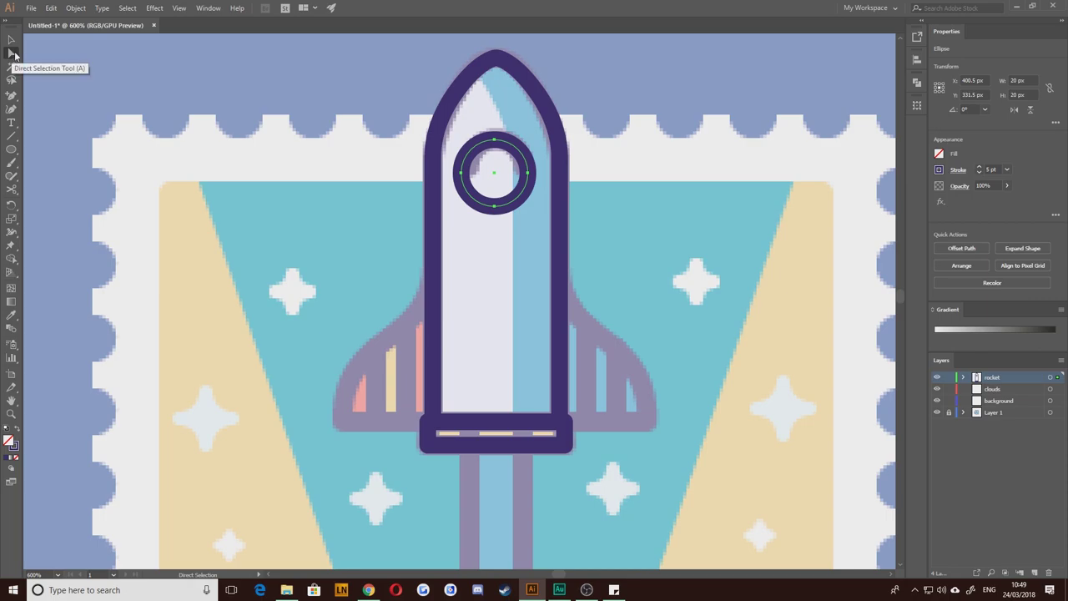
left_click(494, 206)
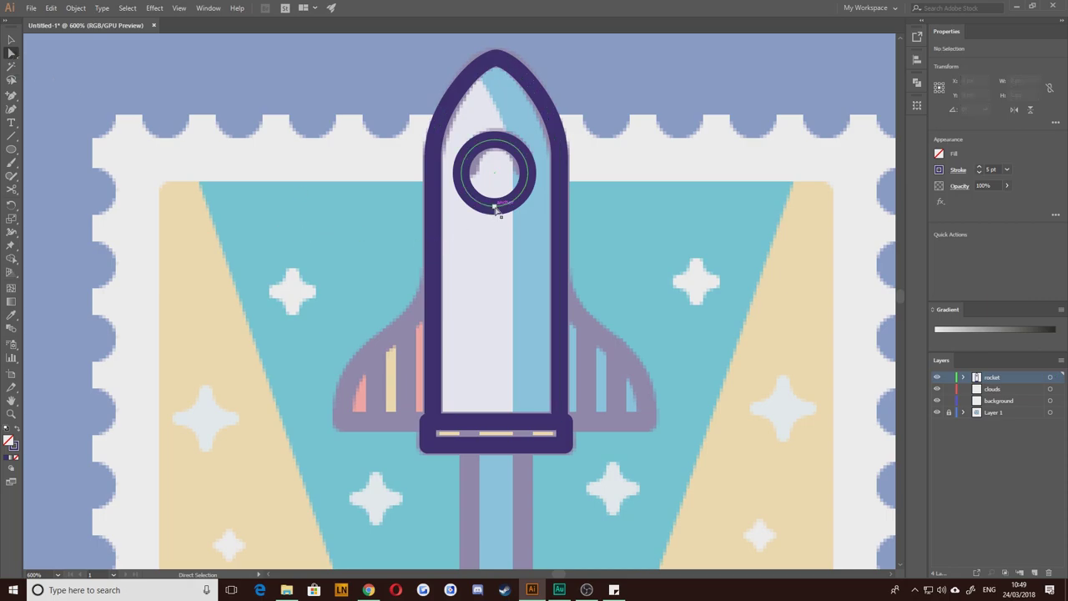
key("Delete")
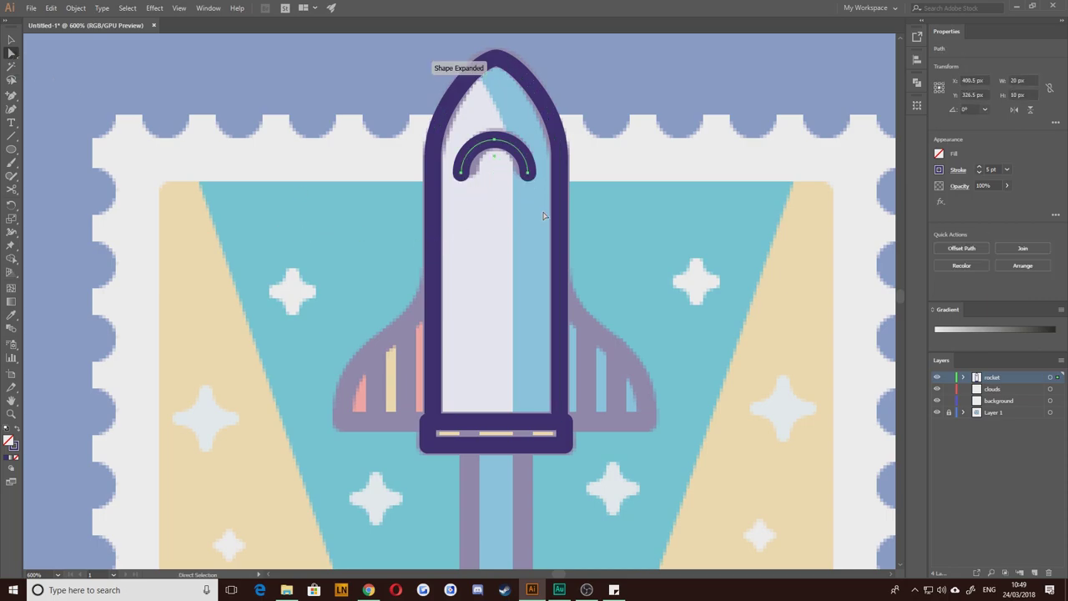
left_click(11, 39)
left_click(230, 180)
scroll(308, 178, "down", 3)
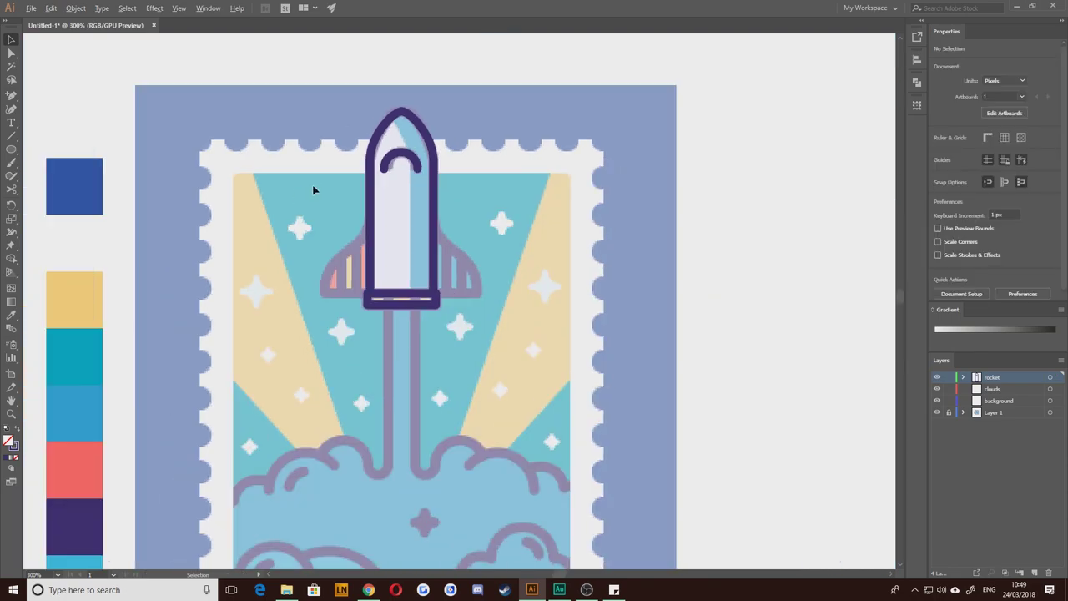
left_click_drag(260, 220, 339, 185)
left_click_drag(300, 326, 354, 305)
left_click_drag(311, 226, 322, 347)
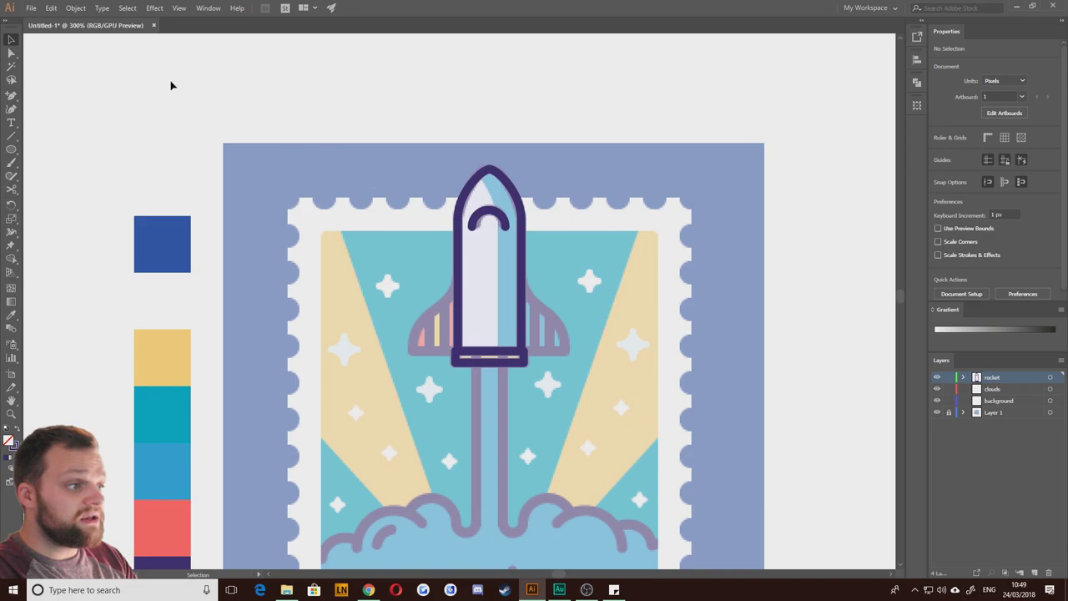
left_click_drag(371, 305, 390, 297)
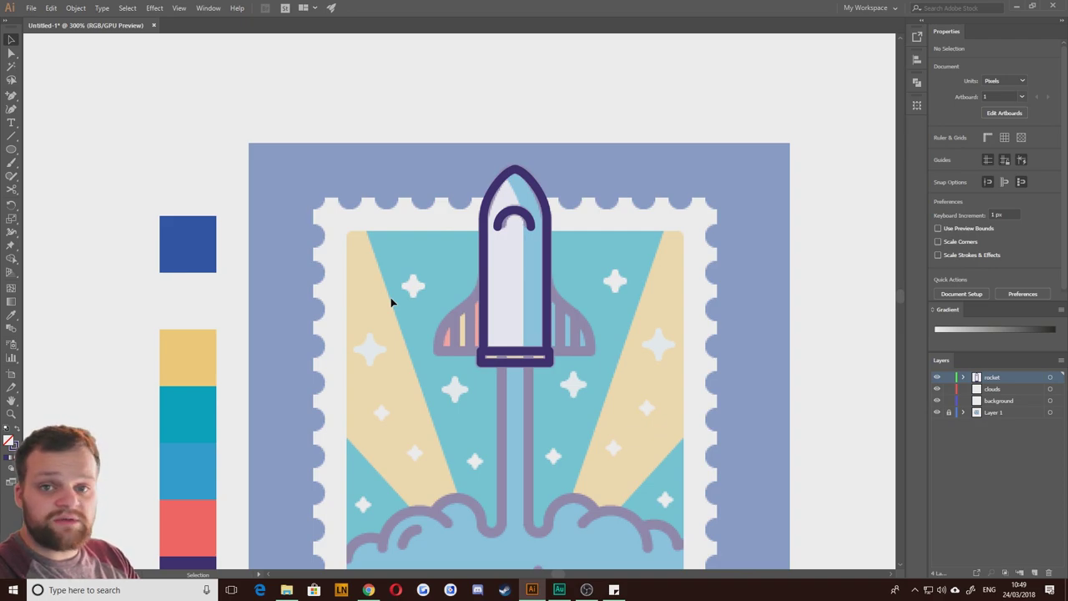
scroll(524, 287, "up", 2)
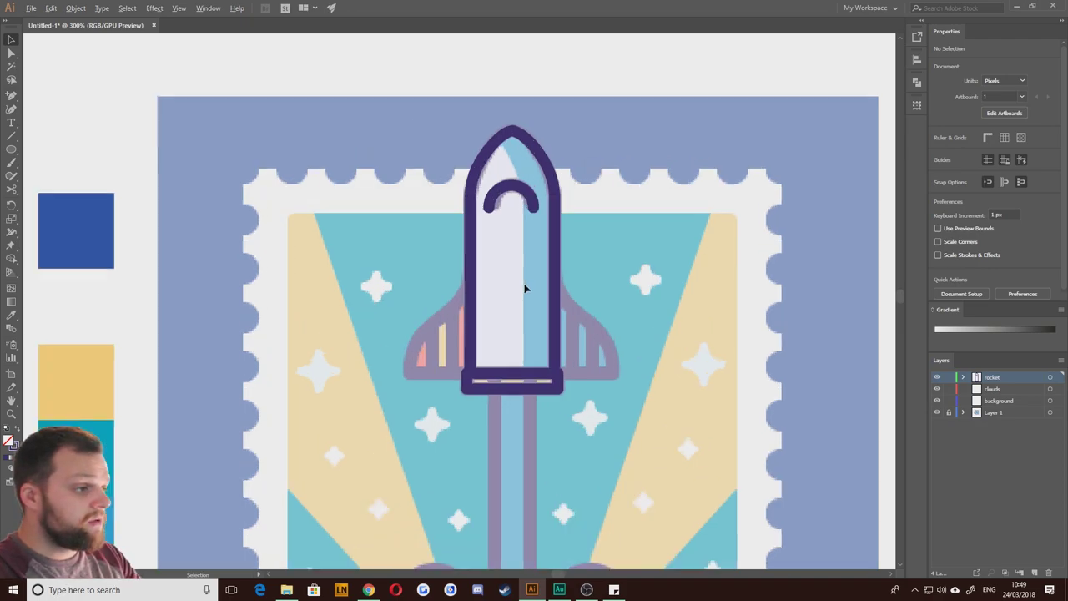
left_click_drag(423, 321, 452, 348)
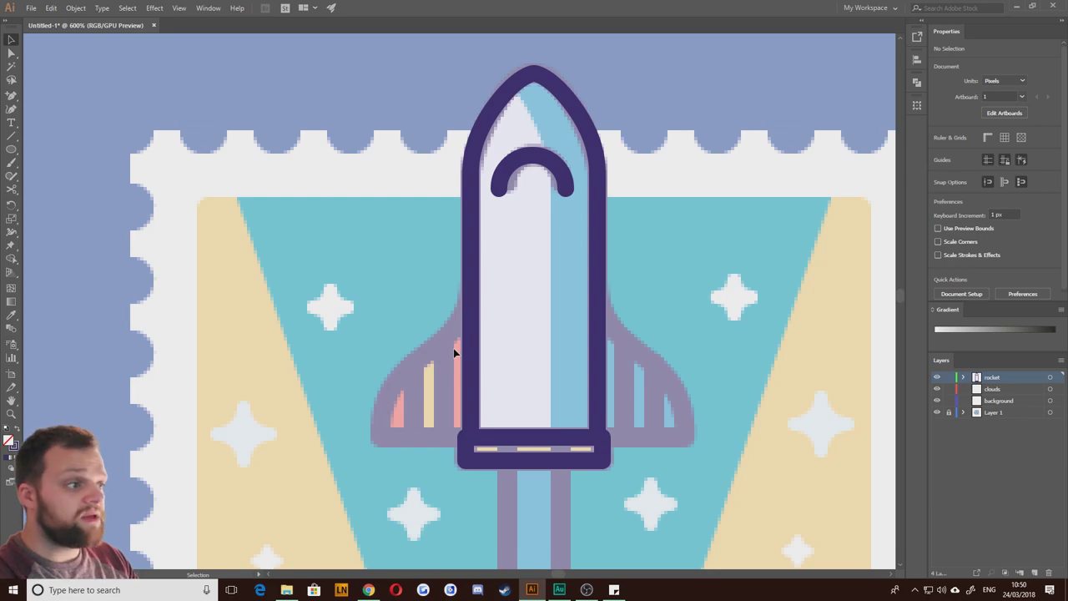
left_click_drag(215, 336, 328, 270)
scroll(350, 280, "down", 2)
left_click_drag(398, 359, 402, 338)
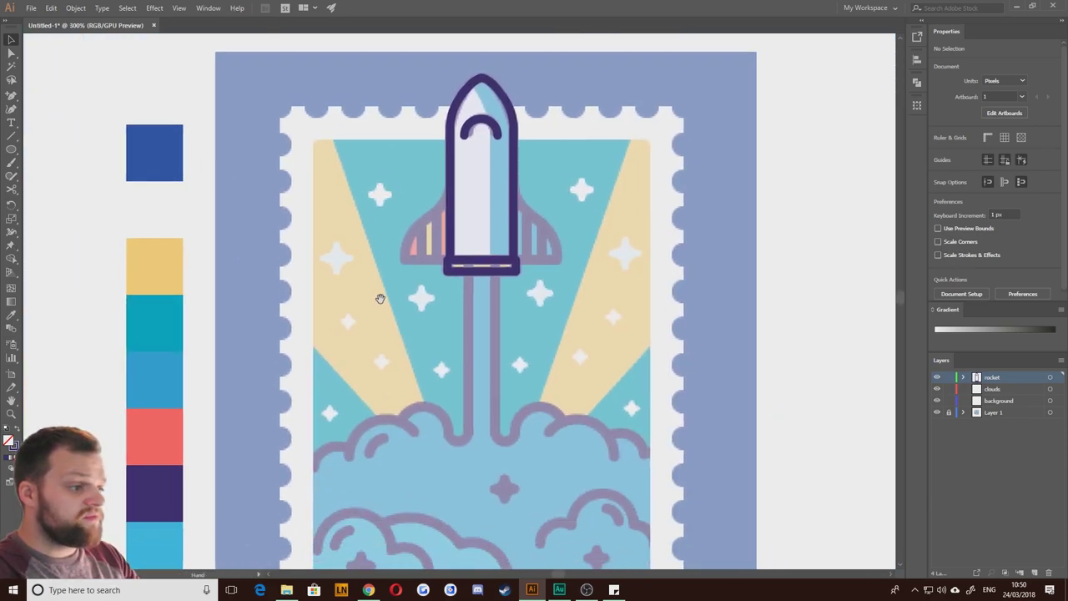
scroll(431, 389, "up", 4)
scroll(431, 390, "down", 4)
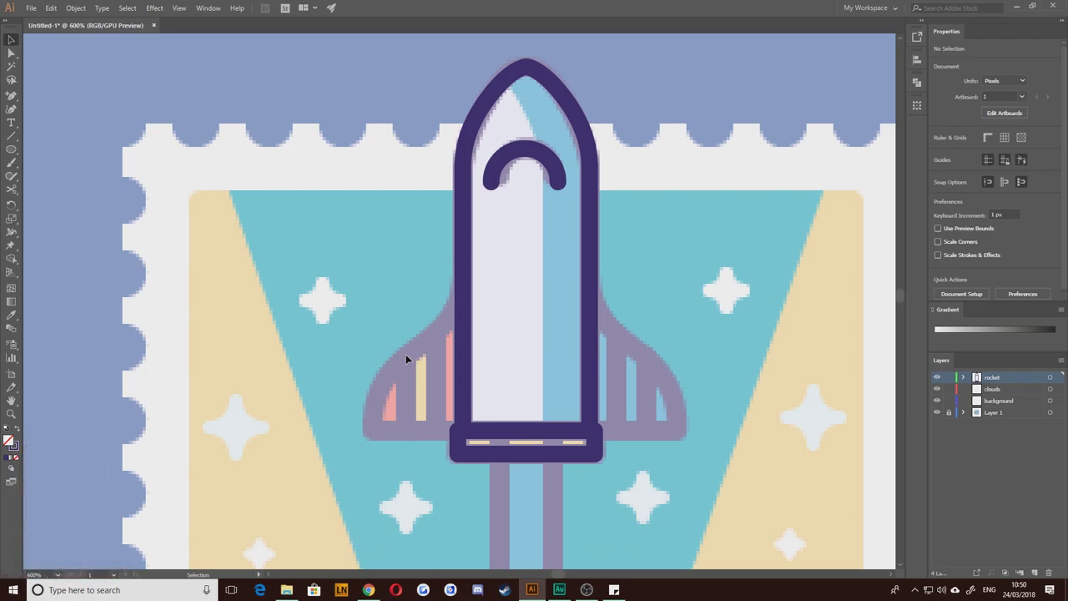
left_click_drag(302, 385, 349, 369)
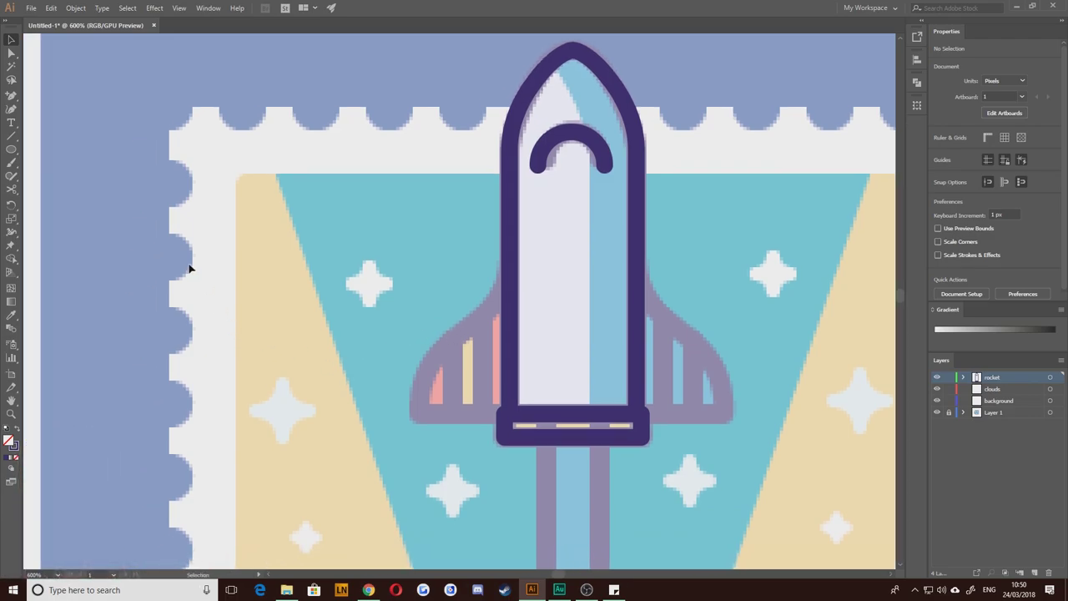
Step: Trace the left fin with the Pen tool as a curved path about 28 × 47 px, from the body's side down and across to the base
left_click_drag(11, 95, 50, 96)
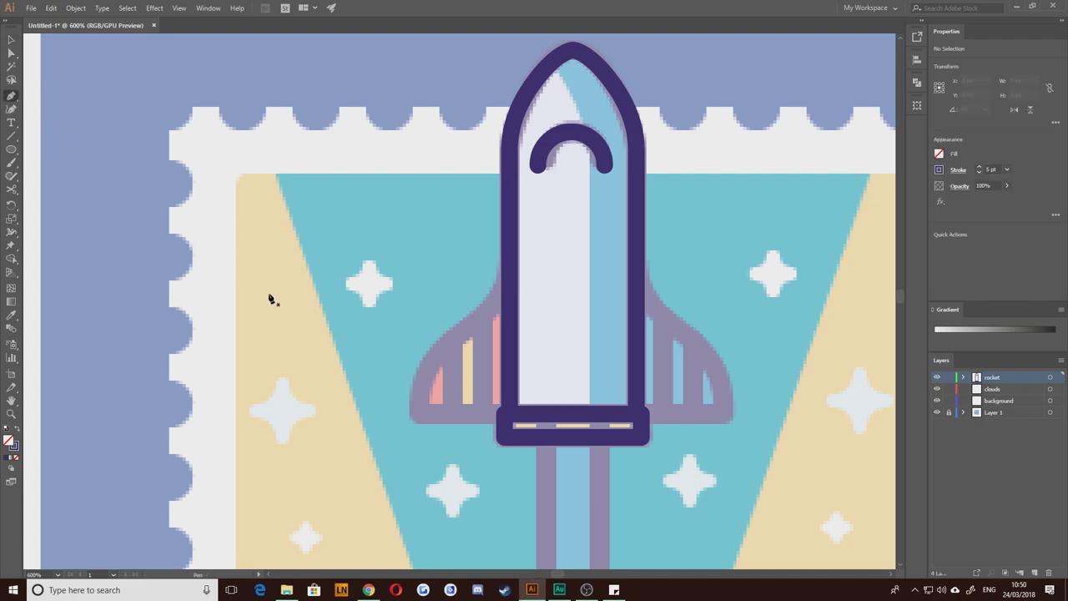
left_click(12, 39)
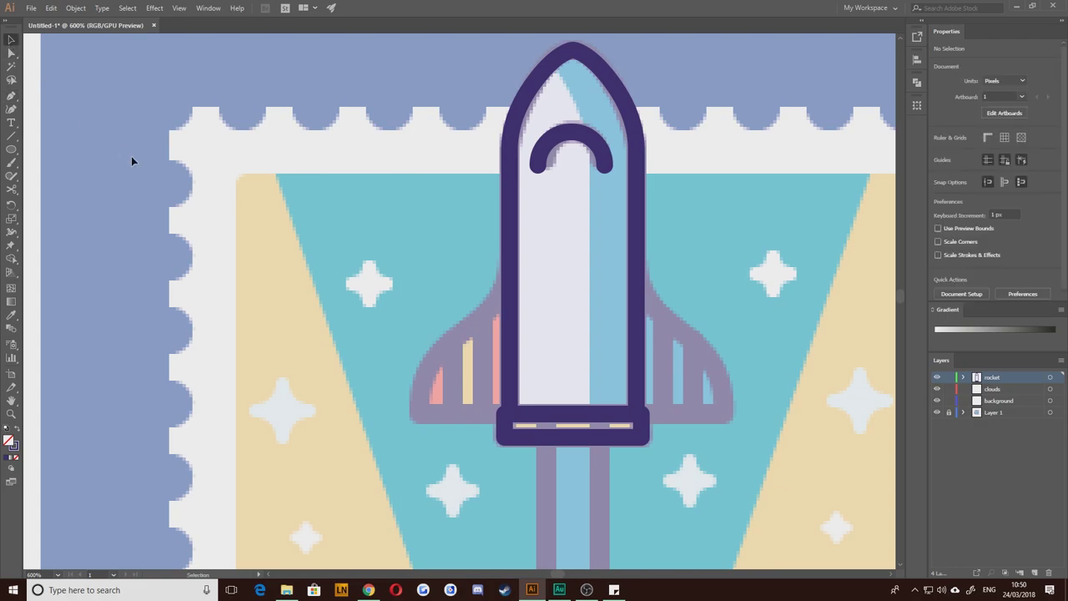
left_click_drag(347, 328, 302, 277)
left_click(12, 95)
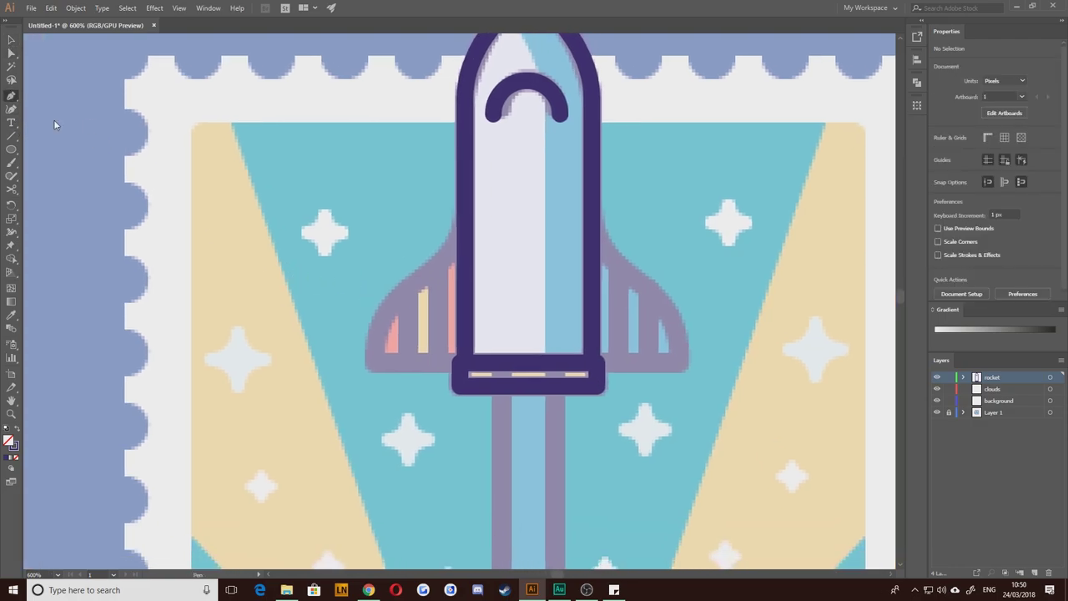
left_click(465, 203)
left_click_drag(428, 271, 394, 291)
mouse_move(373, 360)
left_mouse_down()
mouse_move(375, 393)
mouse_move(394, 361)
left_mouse_up()
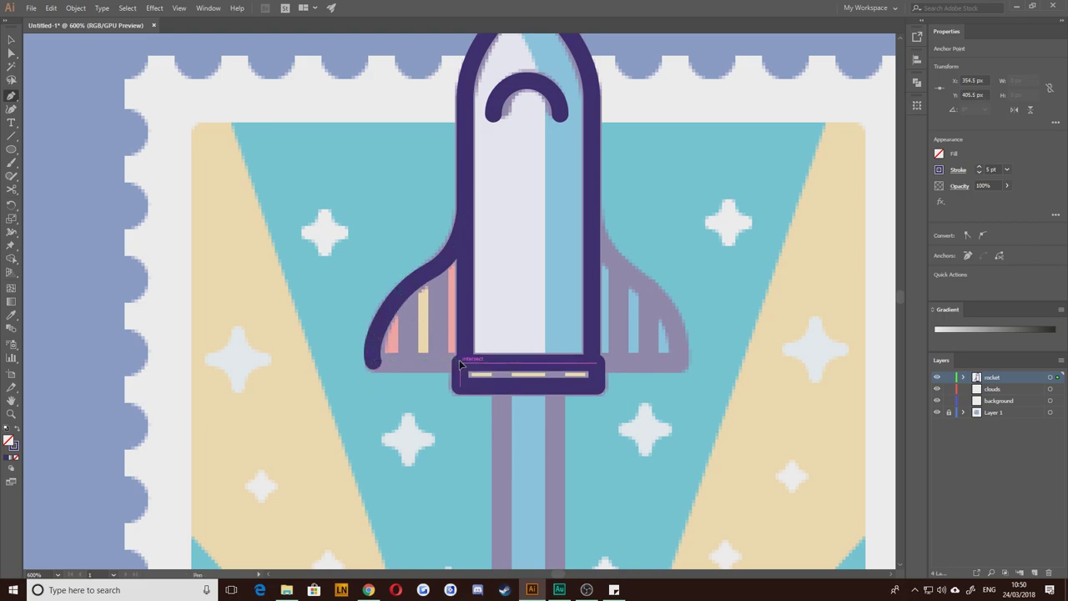
left_click(460, 360)
left_click(15, 39)
left_click(230, 256)
Step: Delete the traced left fin path
left_click_drag(230, 256, 199, 253)
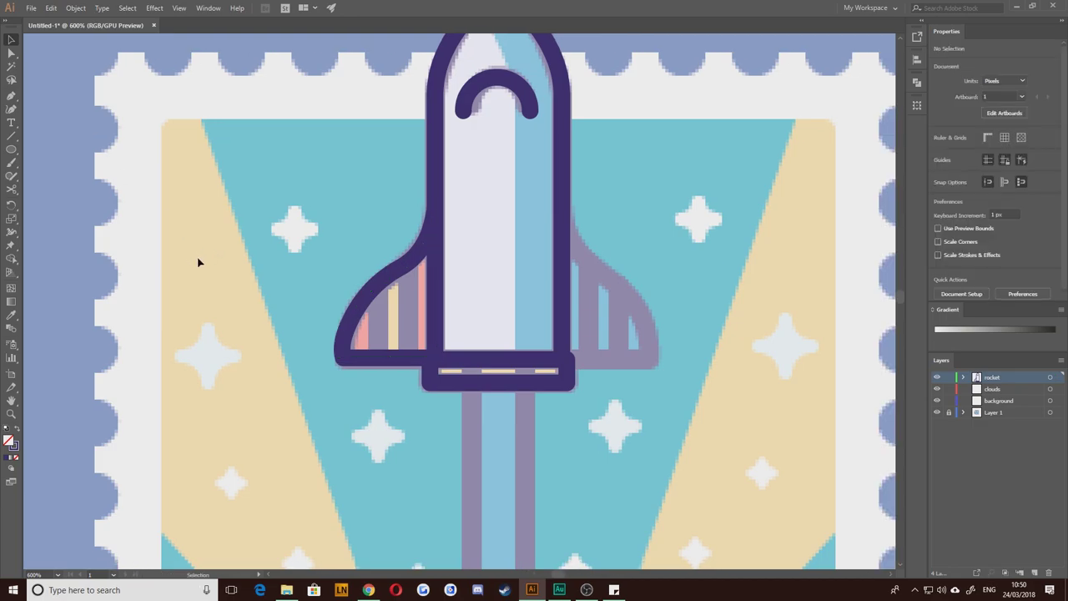
scroll(247, 317, "up", 1)
left_click(364, 313)
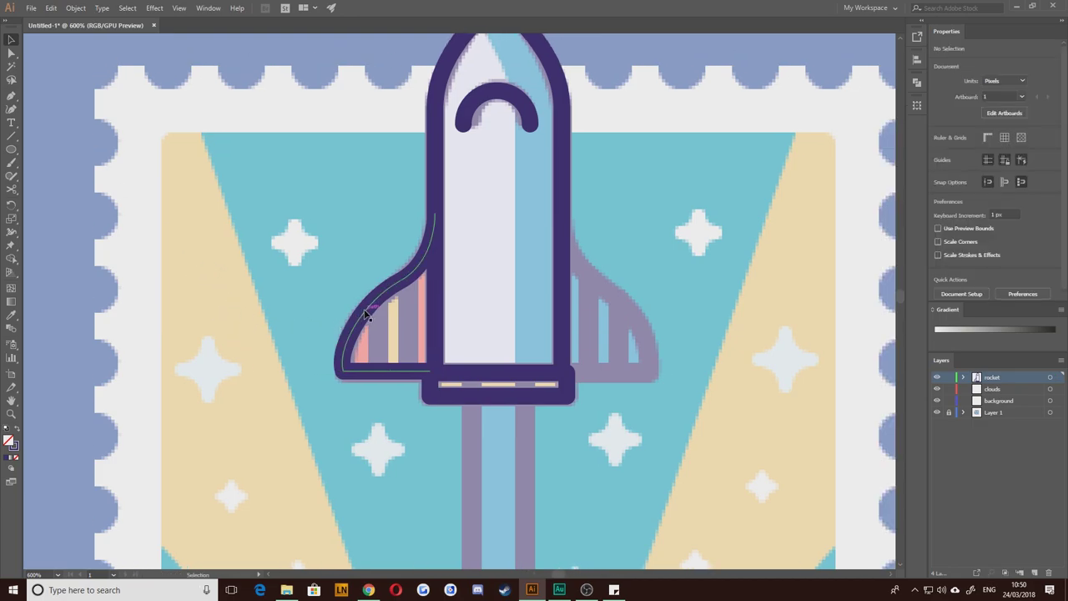
key("Delete")
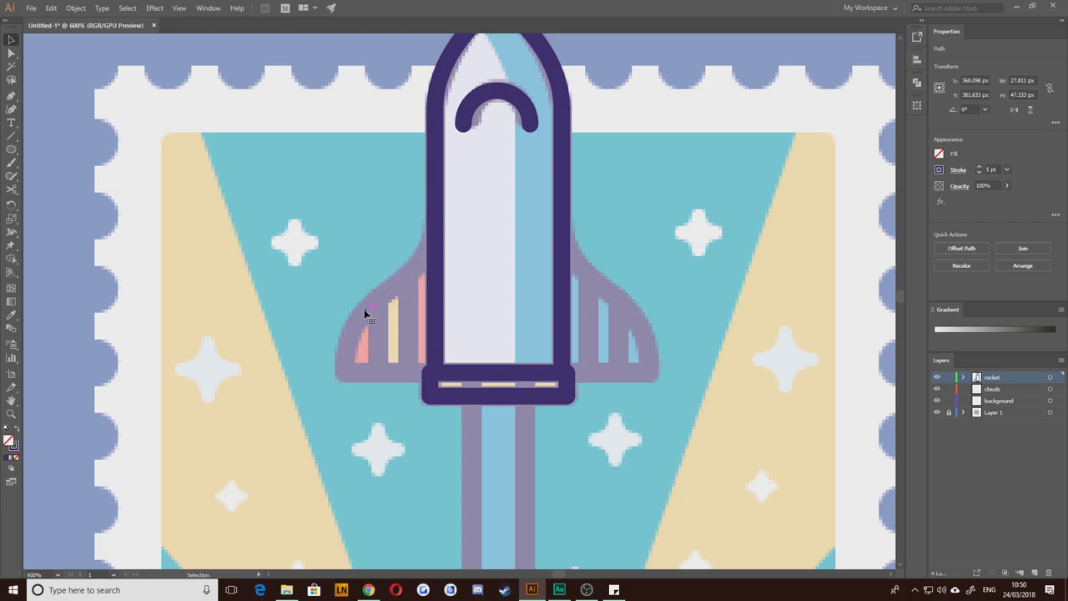
Step: Select the body outline and base rectangle together and examine closely how their edges line up
scroll(324, 398, "down", 2)
scroll(386, 375, "up", 3)
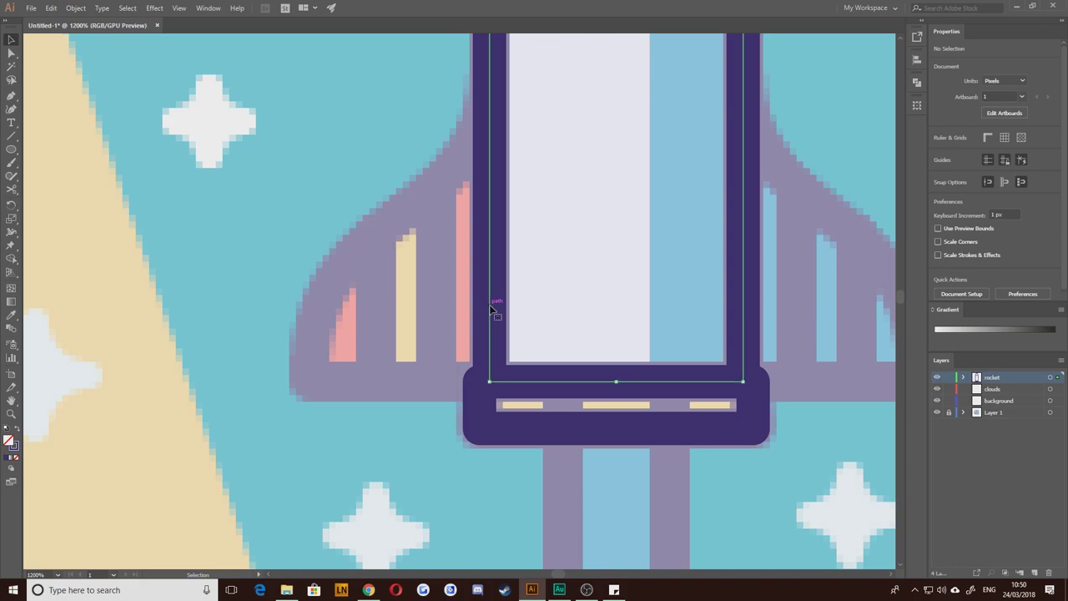
left_click(485, 415)
scroll(507, 422, "up", 2)
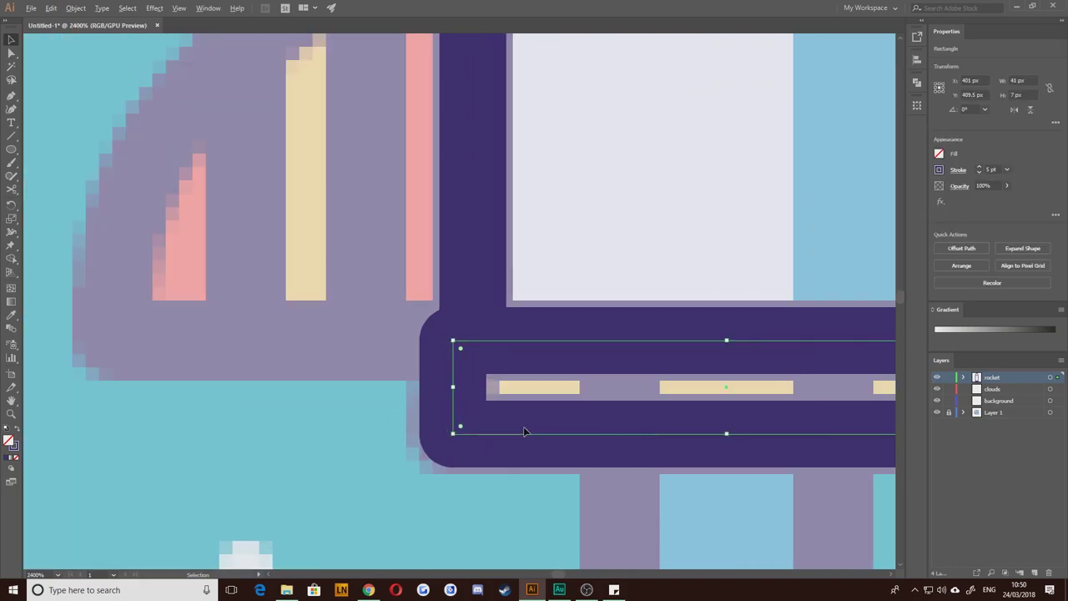
left_click_drag(371, 253, 726, 534)
scroll(502, 417, "up", 10)
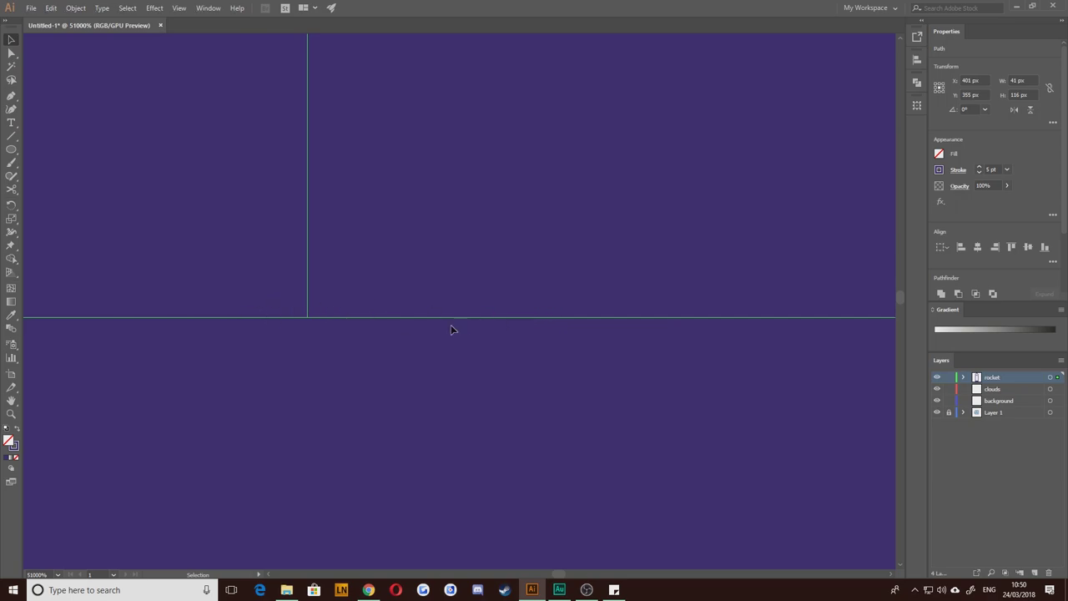
scroll(469, 319, "down", 12)
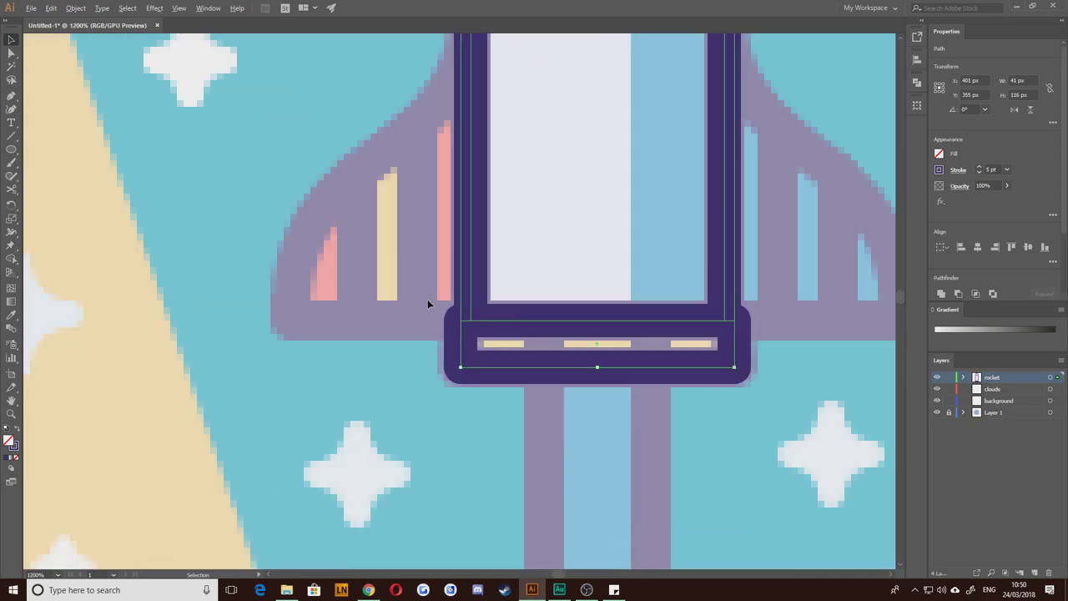
left_click(326, 252)
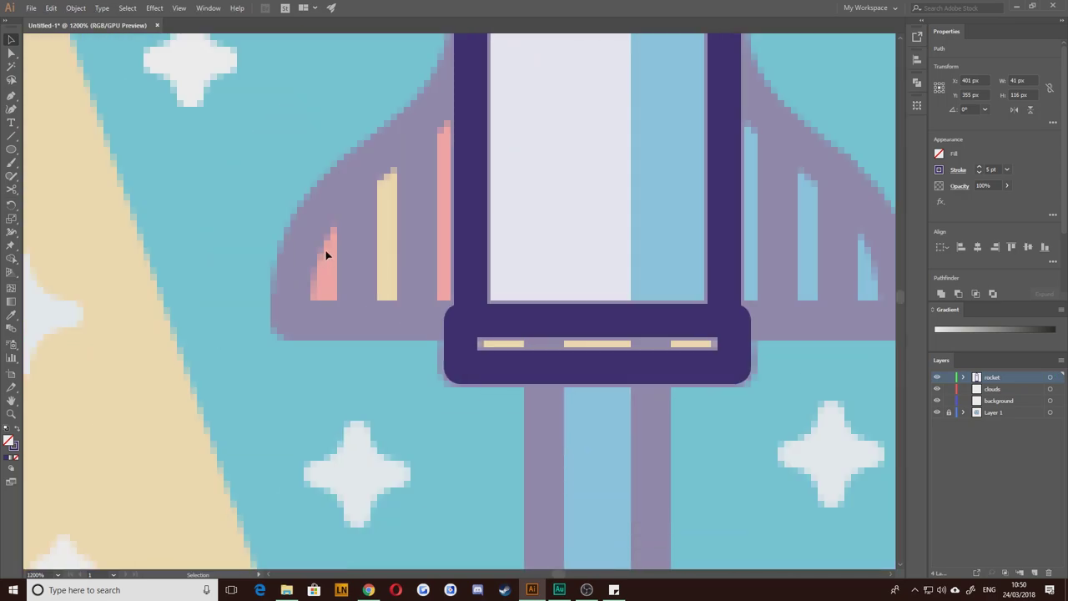
Step: Retrace the left fin with the Pen tool, curving from the body's side to the outer tip and back to the base, and select the path
left_click_drag(326, 252, 369, 369)
left_click(12, 96)
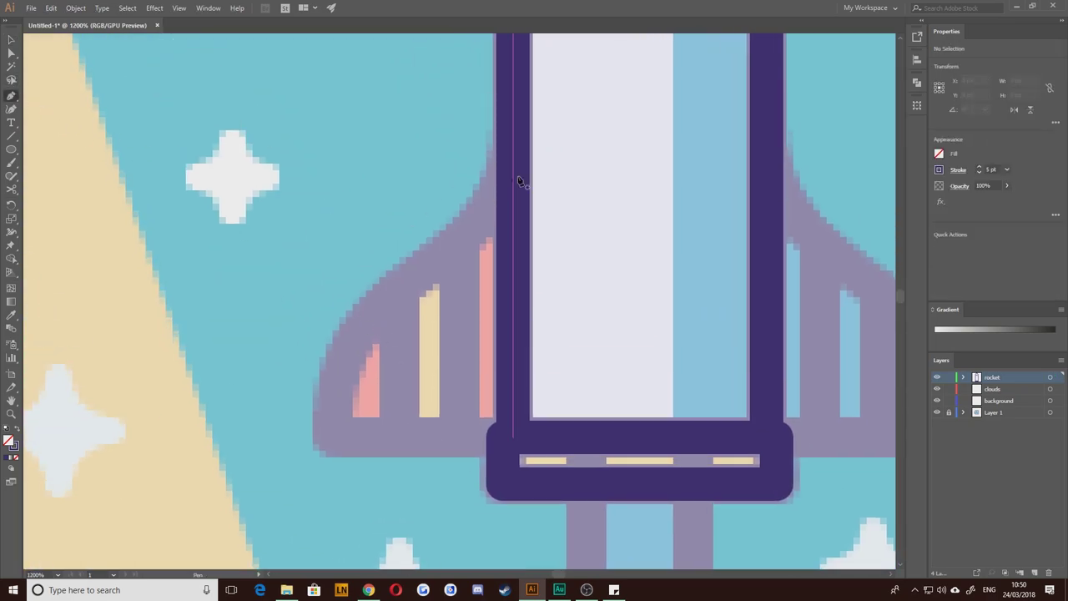
left_click(512, 127)
left_click_drag(428, 267, 358, 299)
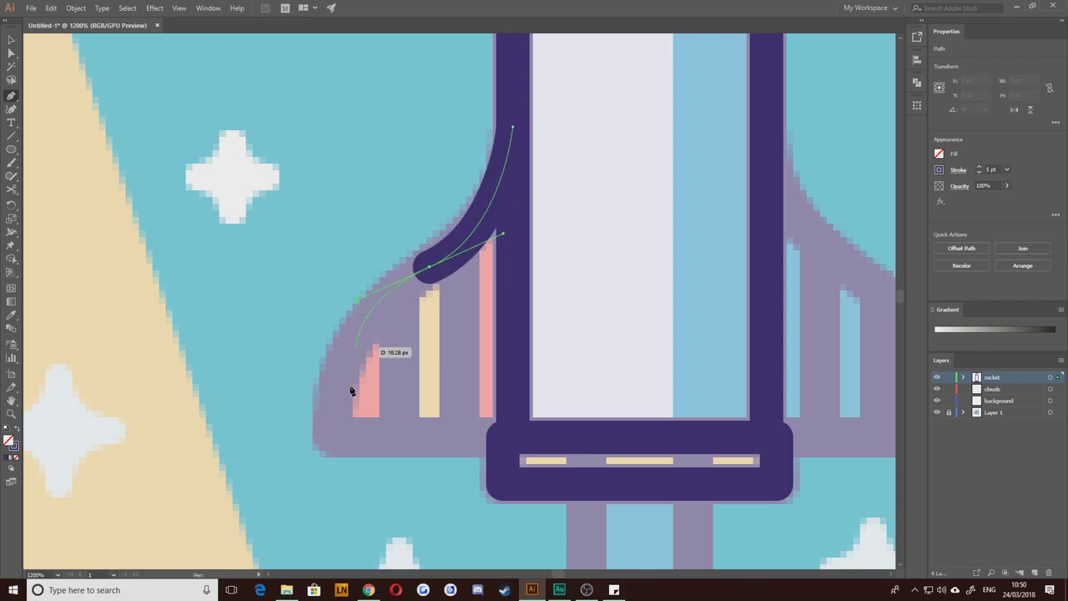
left_click_drag(329, 436, 326, 476)
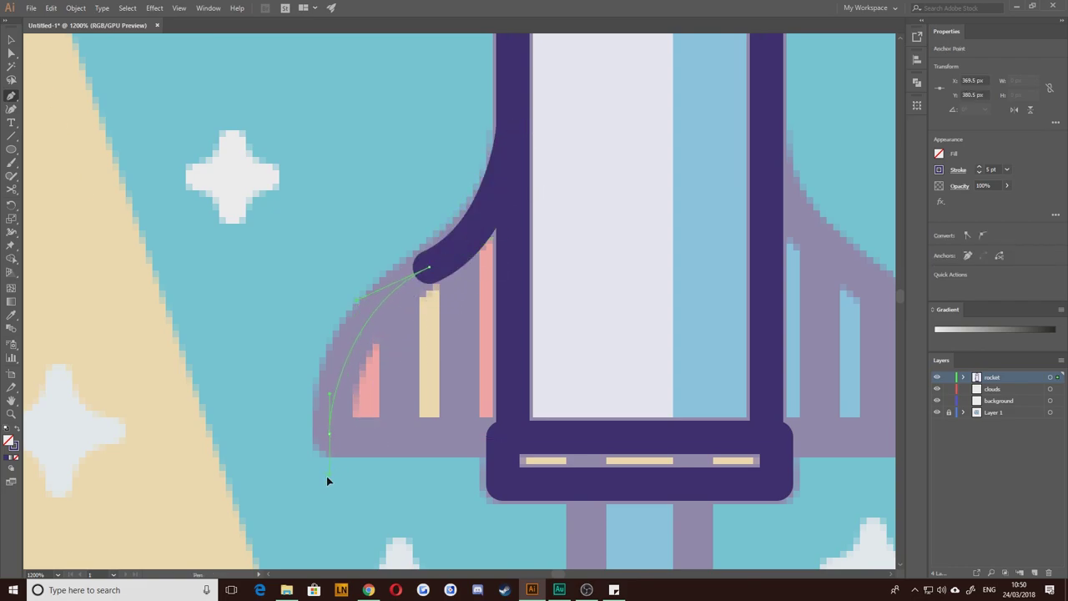
left_click(508, 439)
left_click(11, 40)
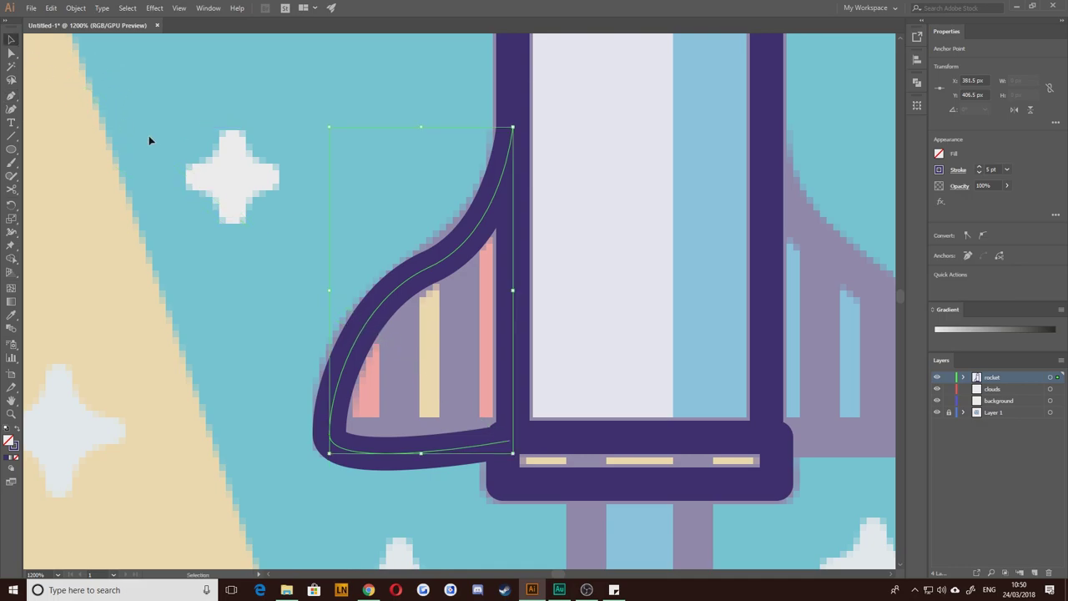
left_click(149, 135)
left_click(460, 248)
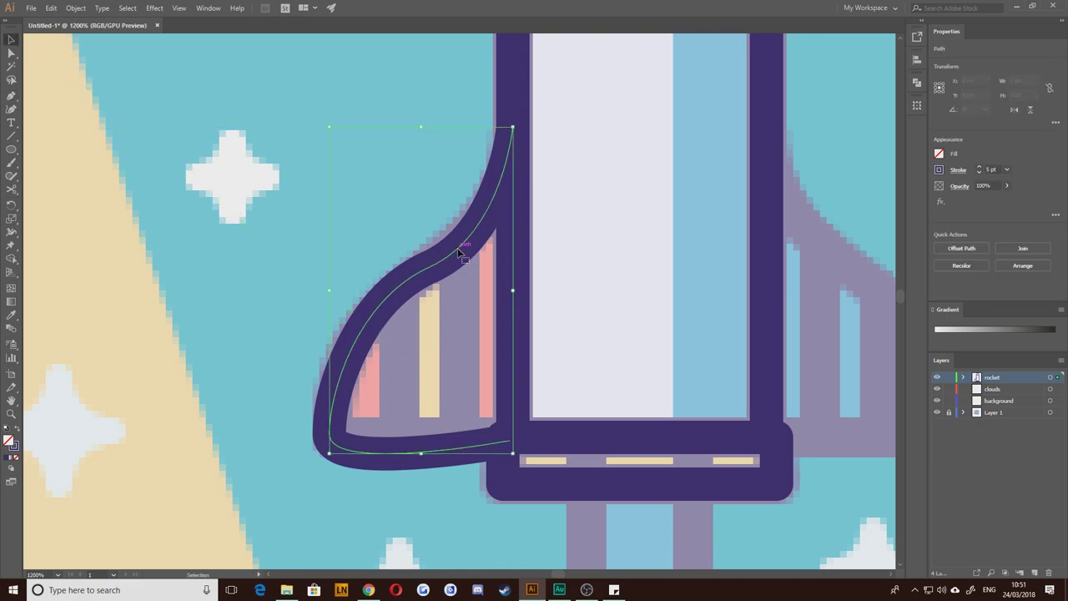
Step: Delete the retraced left fin path and bring the whole fin area of the reference into view
key("Delete")
key("space")
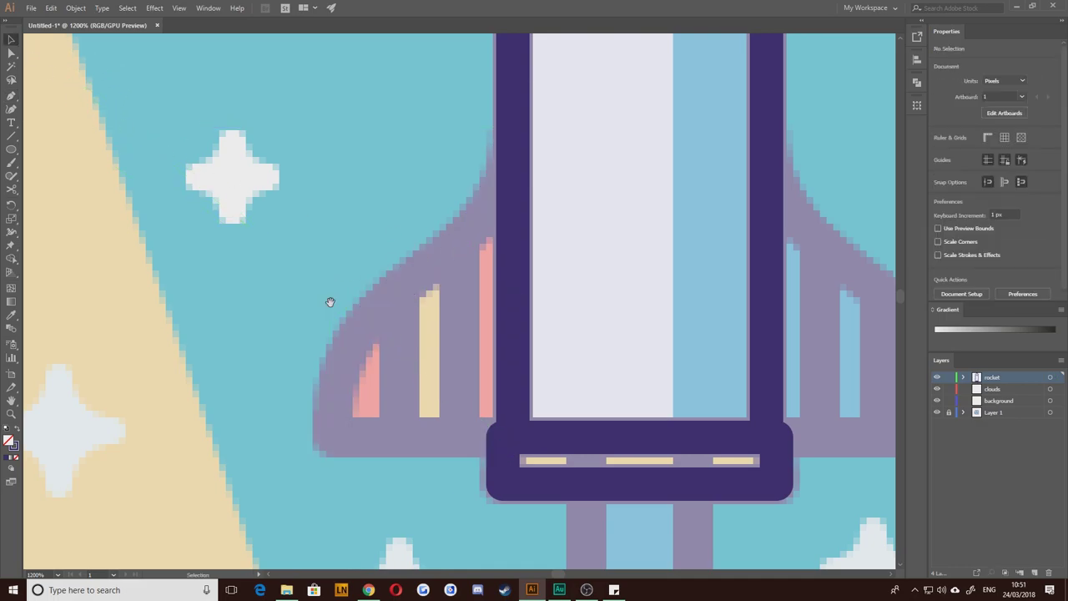
left_click_drag(444, 395, 408, 343)
key("space")
left_click_drag(458, 247, 369, 312)
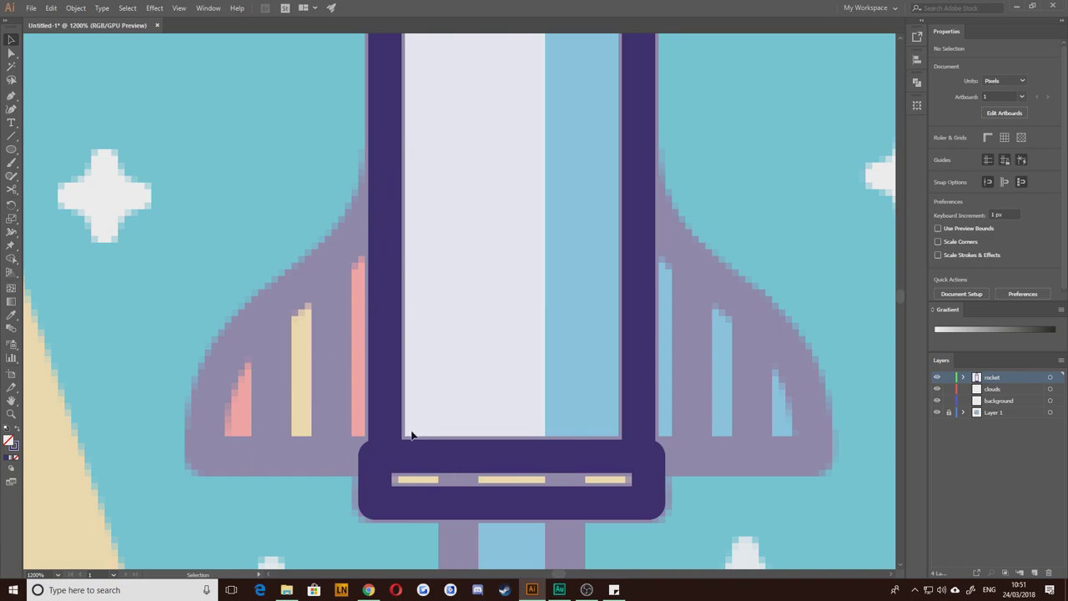
Step: Draw the left fin with the Pen tool, about 27 × 47 px: straight from the body's lower corner to the tip, then curving up to the body's side
left_click(389, 392)
scroll(376, 409, "left", 3)
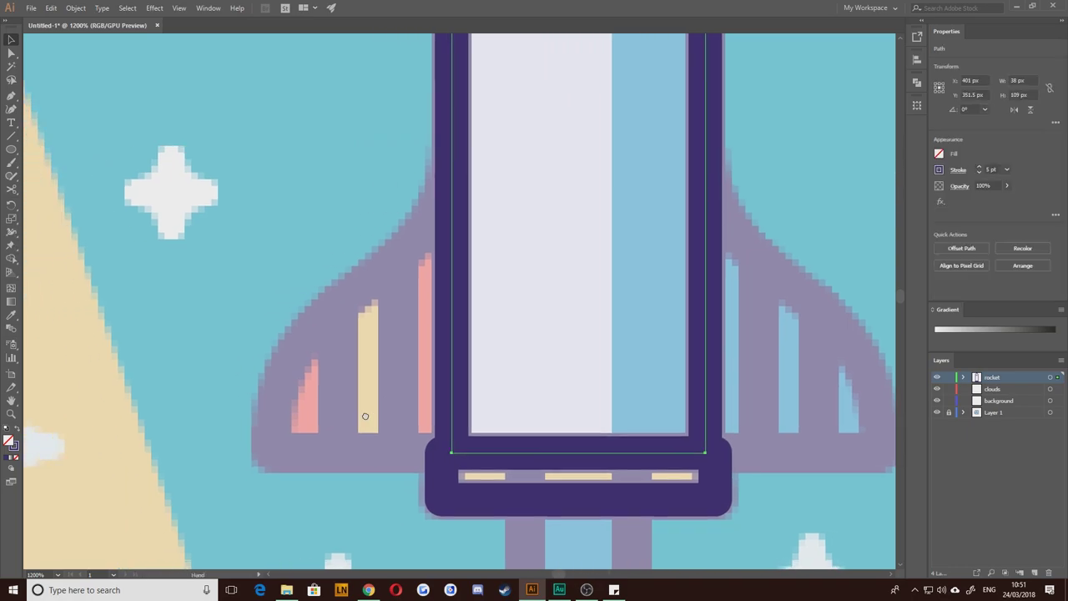
left_click(11, 96)
left_click(11, 39)
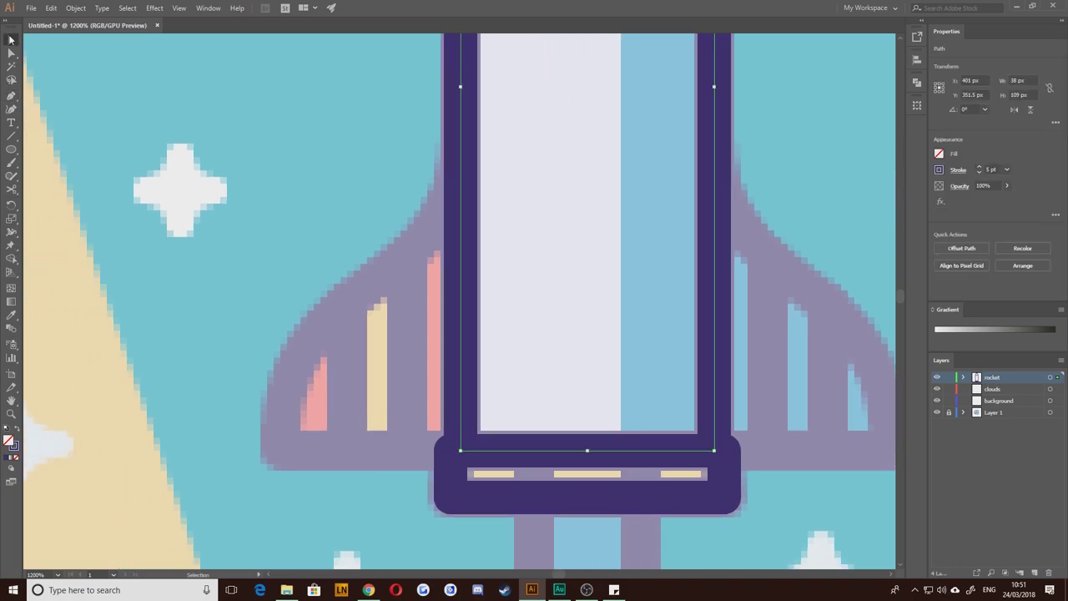
left_click(42, 63)
left_click(10, 97)
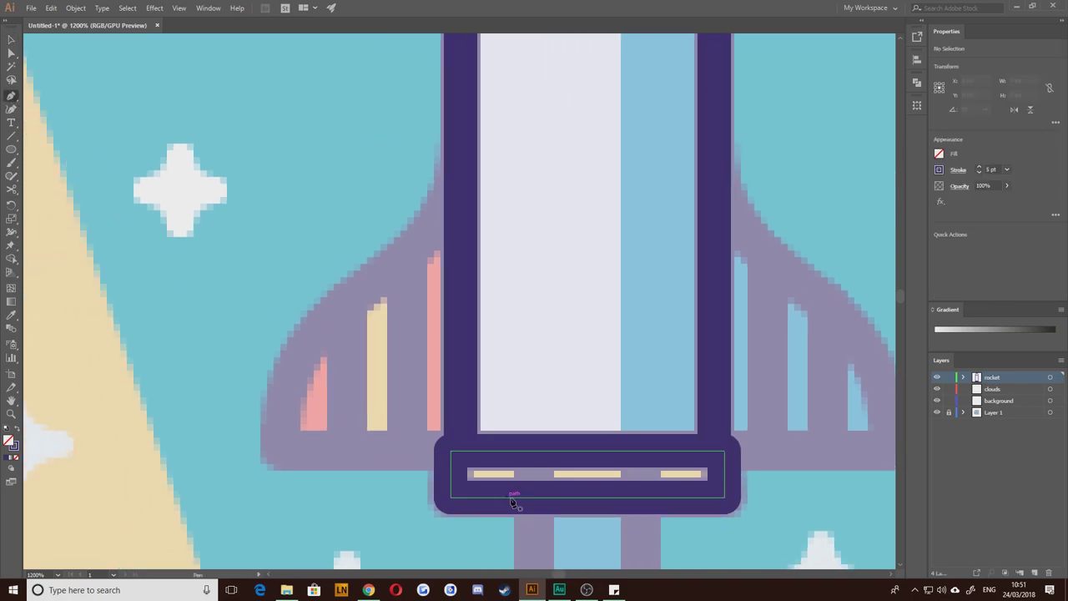
left_click(460, 450)
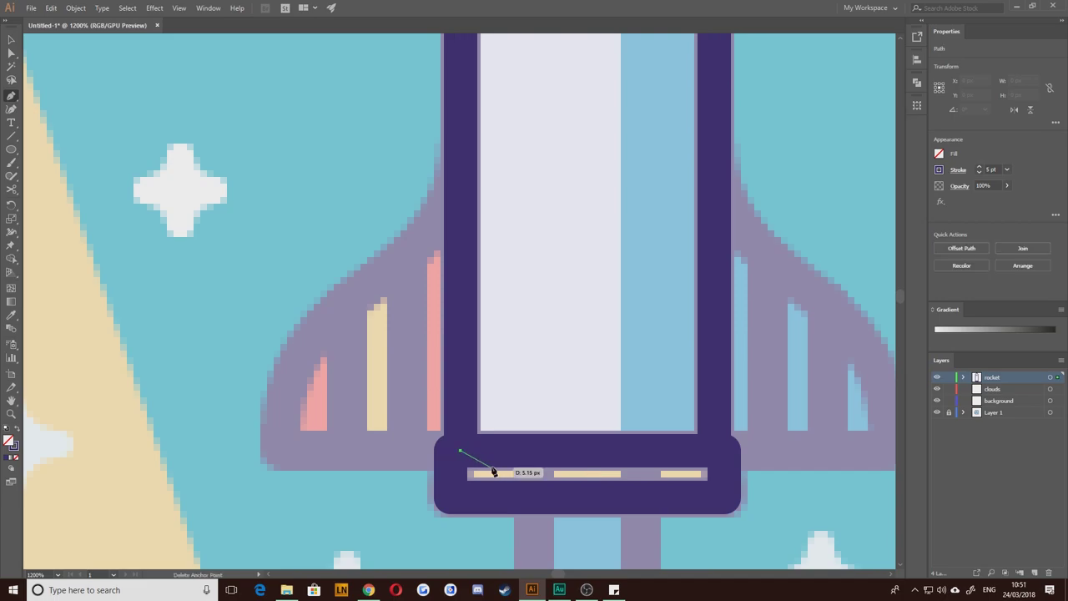
left_click(293, 450)
left_click(460, 450)
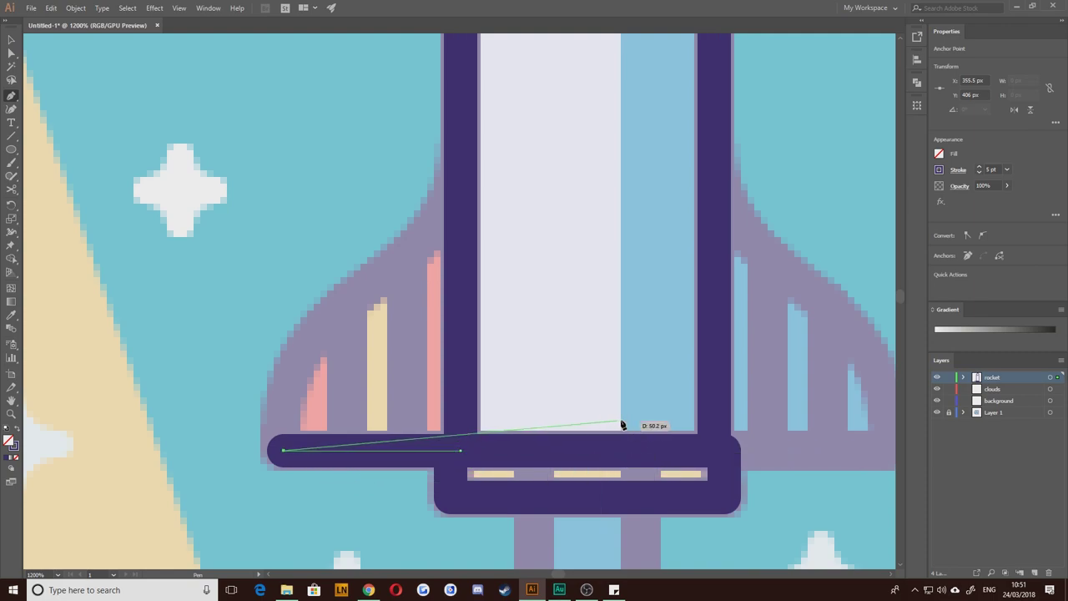
left_click(284, 450)
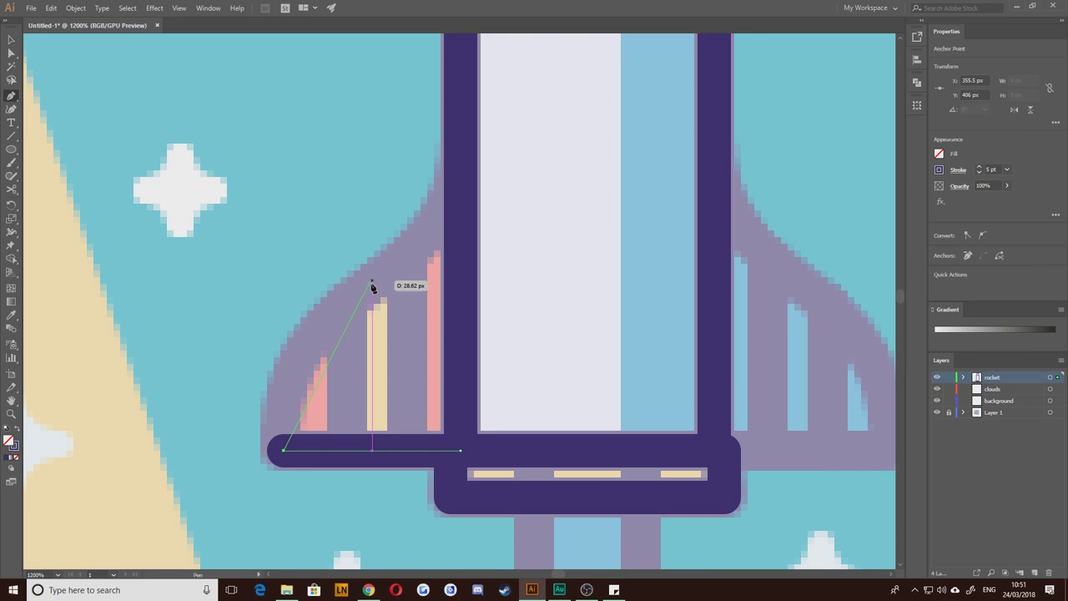
mouse_move(372, 281)
left_mouse_down()
mouse_move(469, 247)
mouse_move(471, 223)
left_mouse_up()
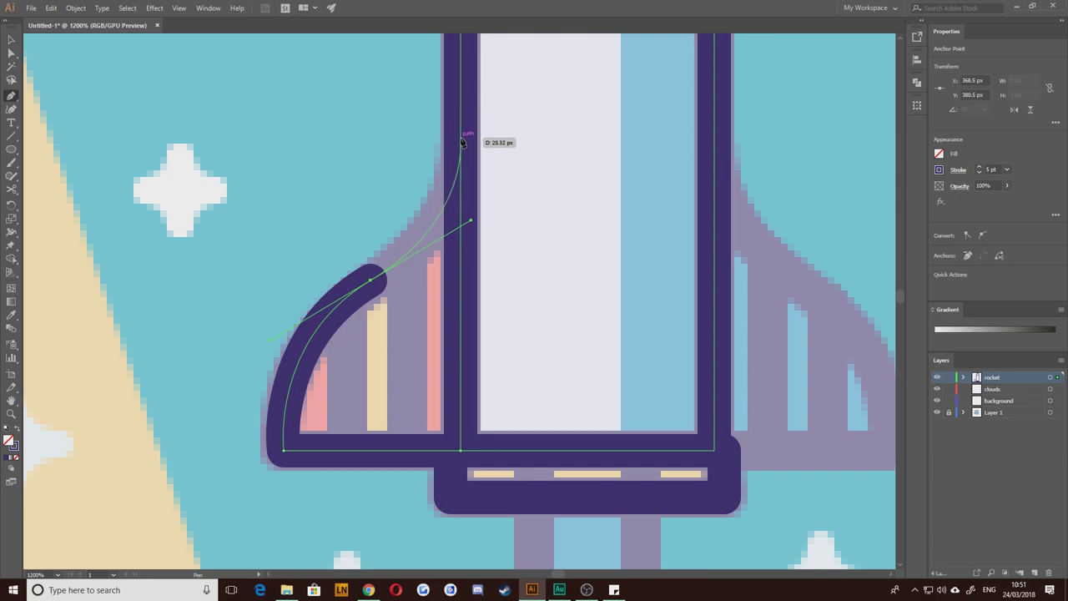
left_click_drag(459, 138, 456, 147)
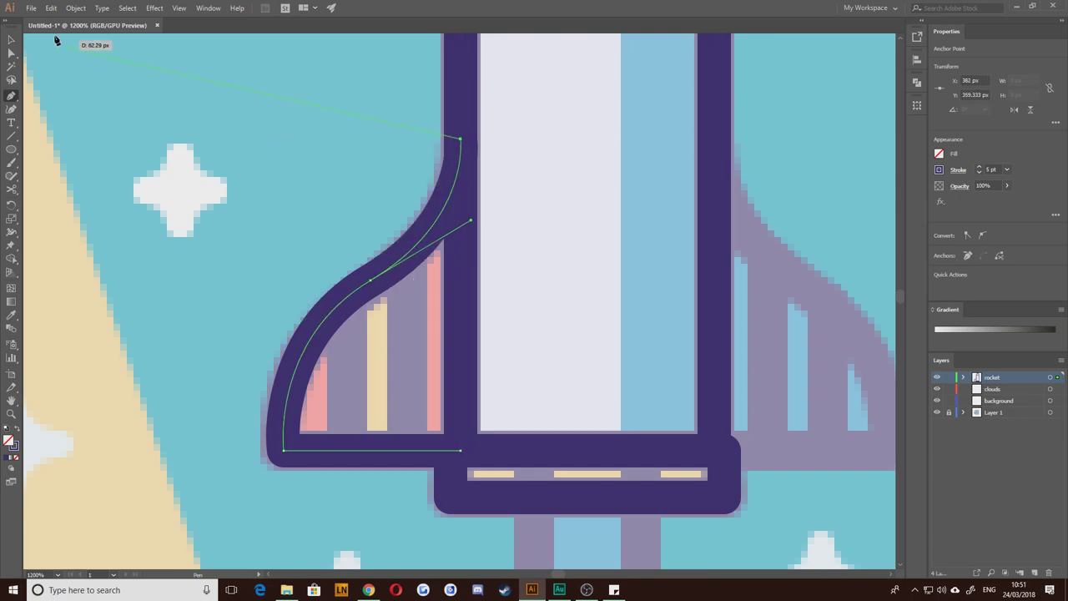
left_click(11, 39)
left_click(169, 168)
Step: Shorten the direction handle on the left fin's middle anchor so the upper curve runs more smoothly into the body's side
scroll(188, 185, "down", 4)
scroll(180, 167, "up", 1)
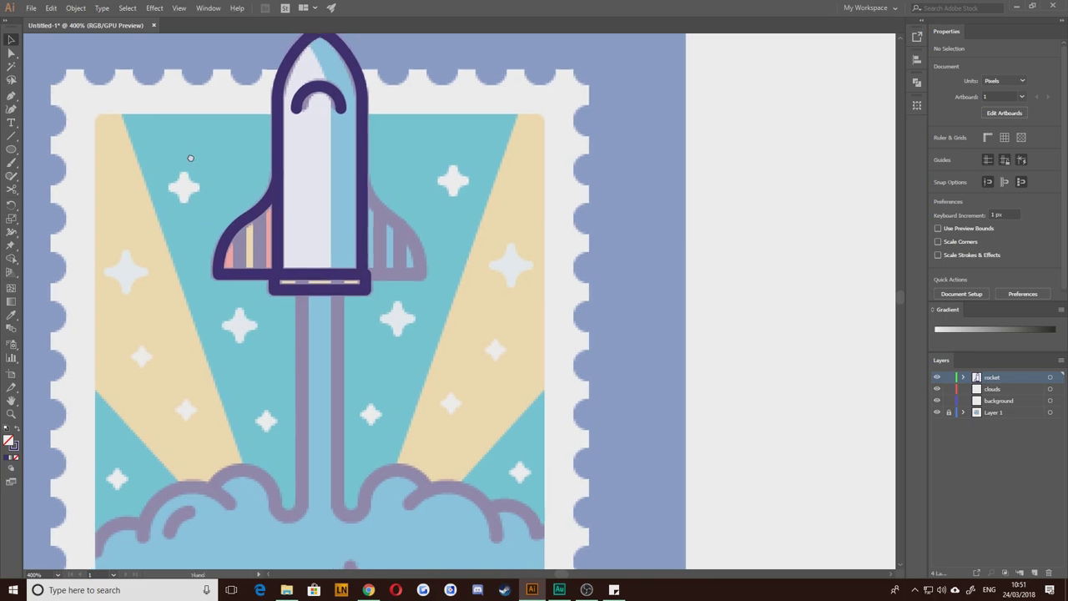
left_click_drag(179, 153, 271, 220)
scroll(317, 325, "up", 3)
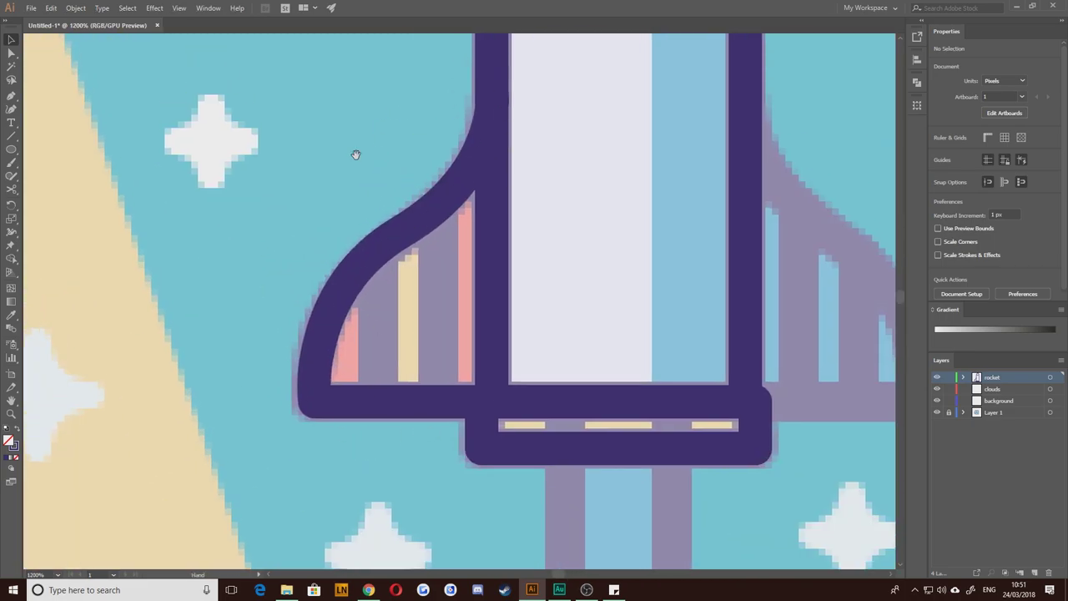
left_click_drag(353, 166, 349, 349)
left_click_drag(236, 399, 186, 256)
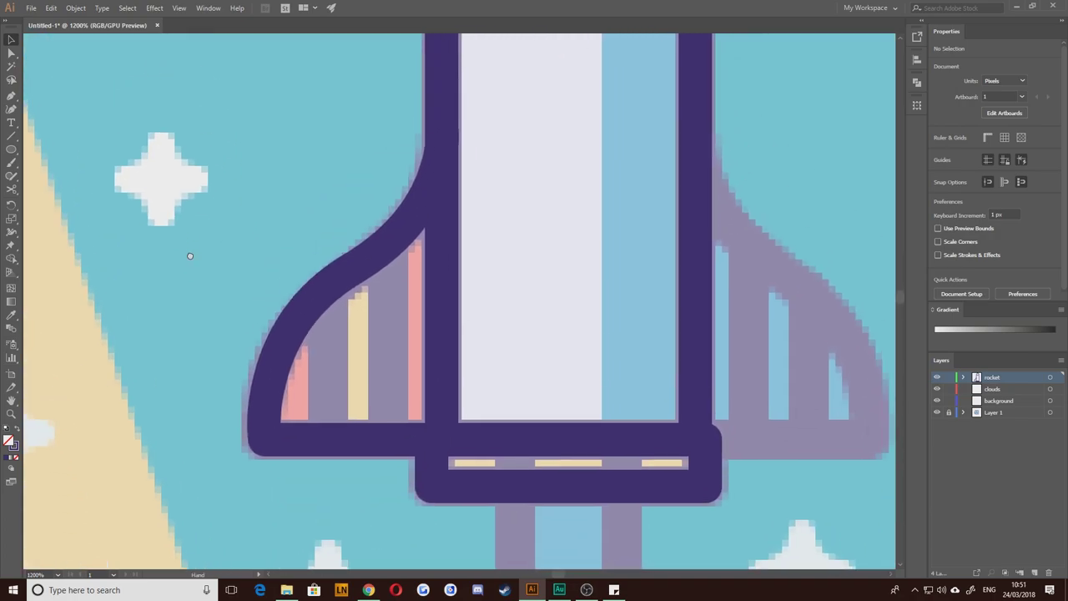
left_click_drag(336, 233, 349, 282)
scroll(412, 321, "up", 2)
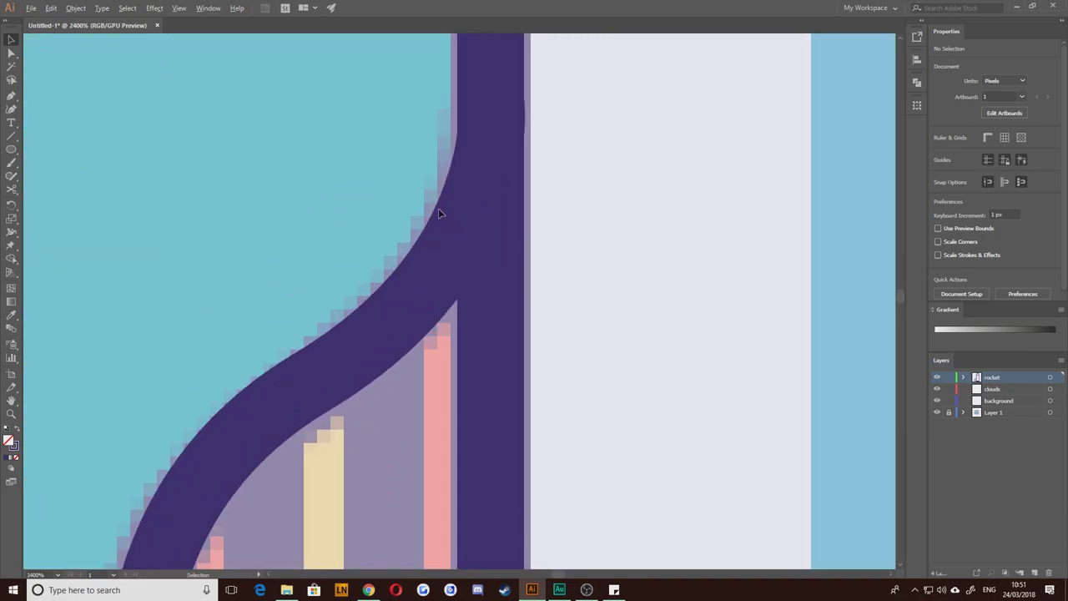
left_click_drag(439, 215, 424, 298)
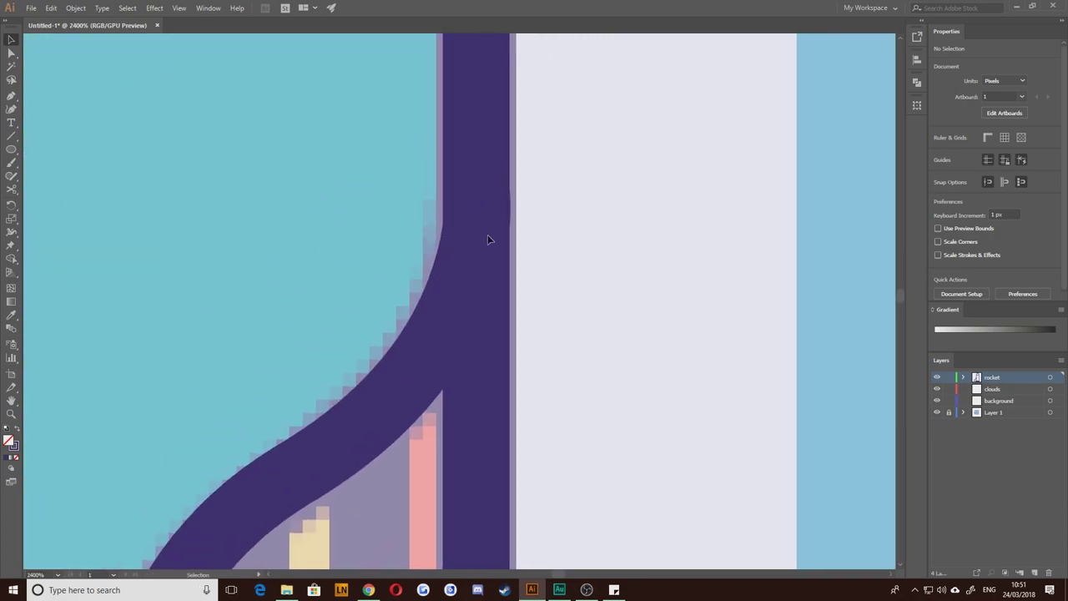
left_click(462, 295)
left_click(10, 51)
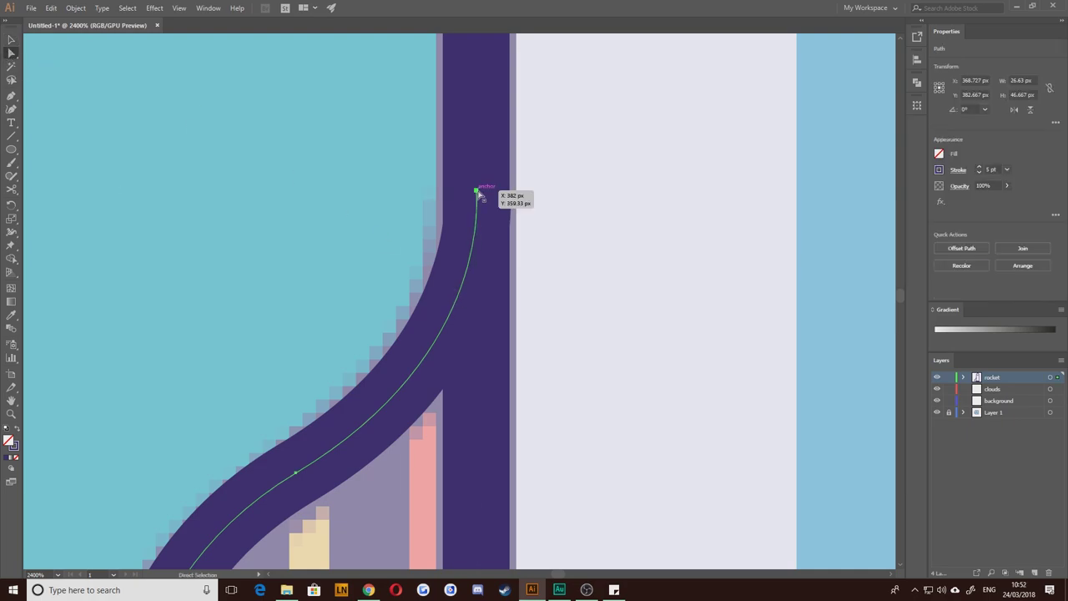
left_click(477, 192)
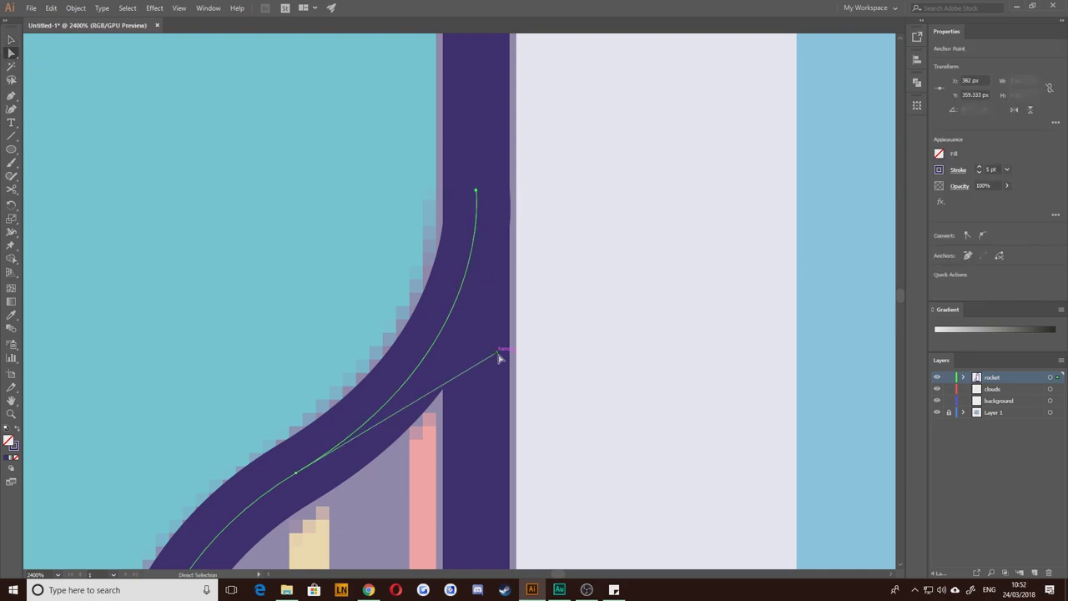
left_click_drag(497, 357, 482, 368)
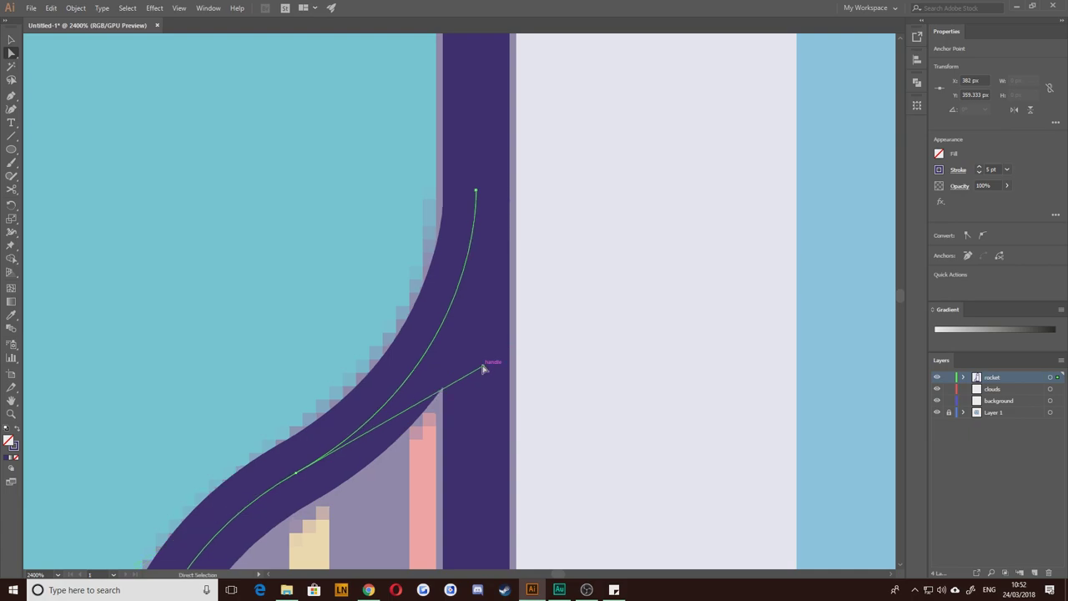
left_click(11, 39)
left_click(101, 109)
Step: Draw a vertical rib about 23 px high in the left fin, between its outer pink and yellow stripes, from the base line to the curve
scroll(258, 283, "down", 5)
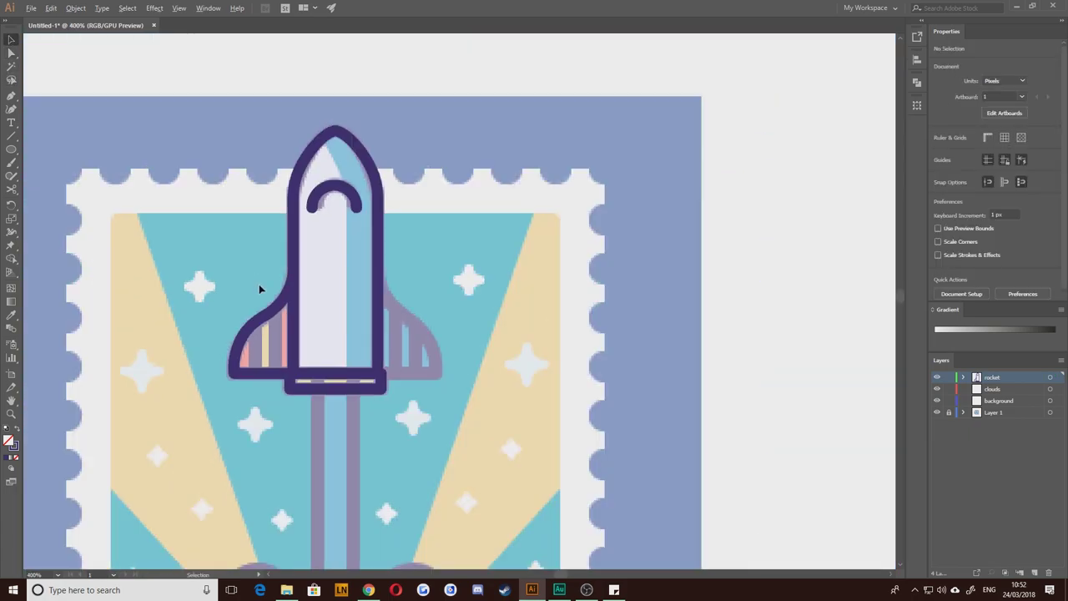
scroll(258, 343, "up", 2)
scroll(200, 317, "left", 2)
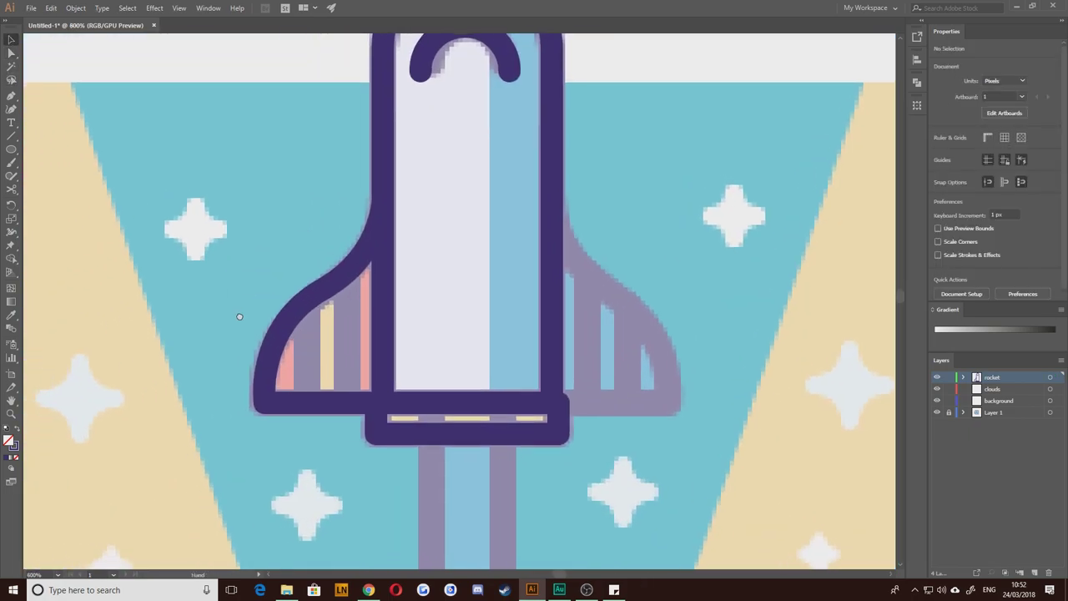
left_click(11, 98)
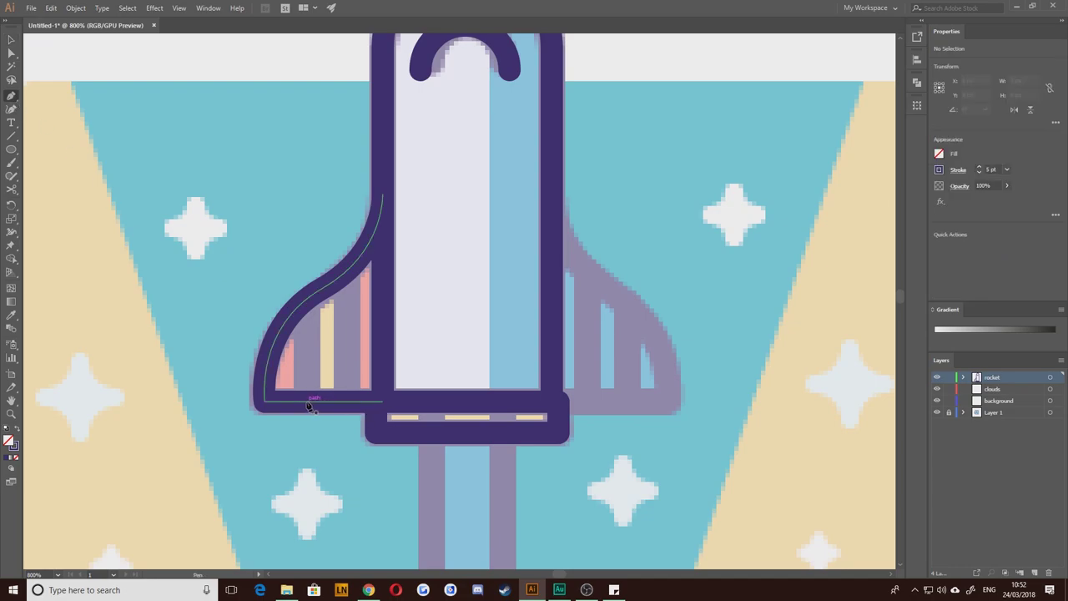
left_click_drag(309, 404, 308, 303)
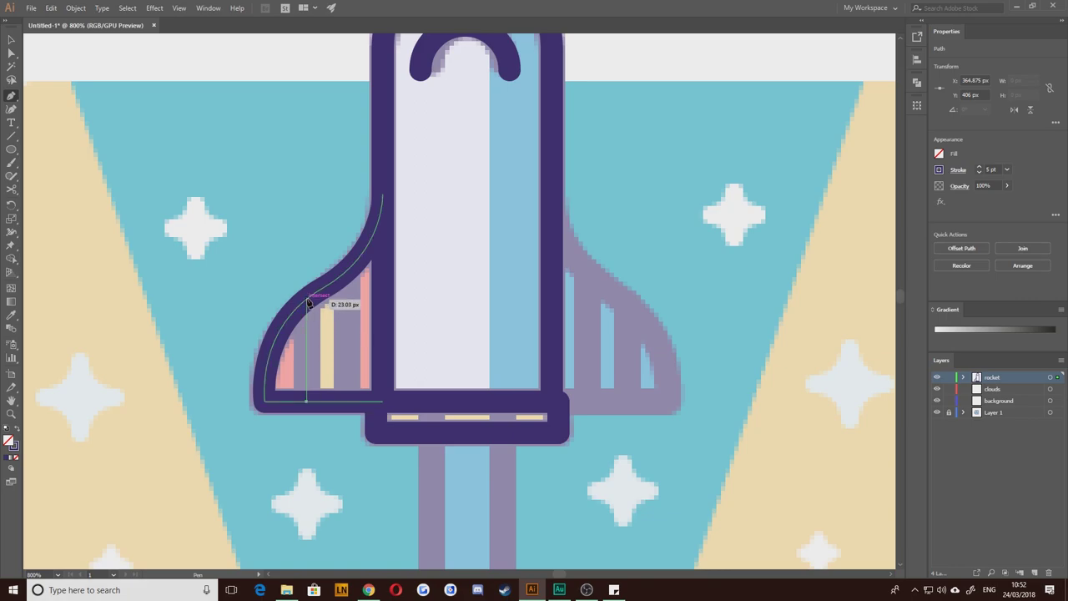
left_click(307, 299)
left_click(12, 39)
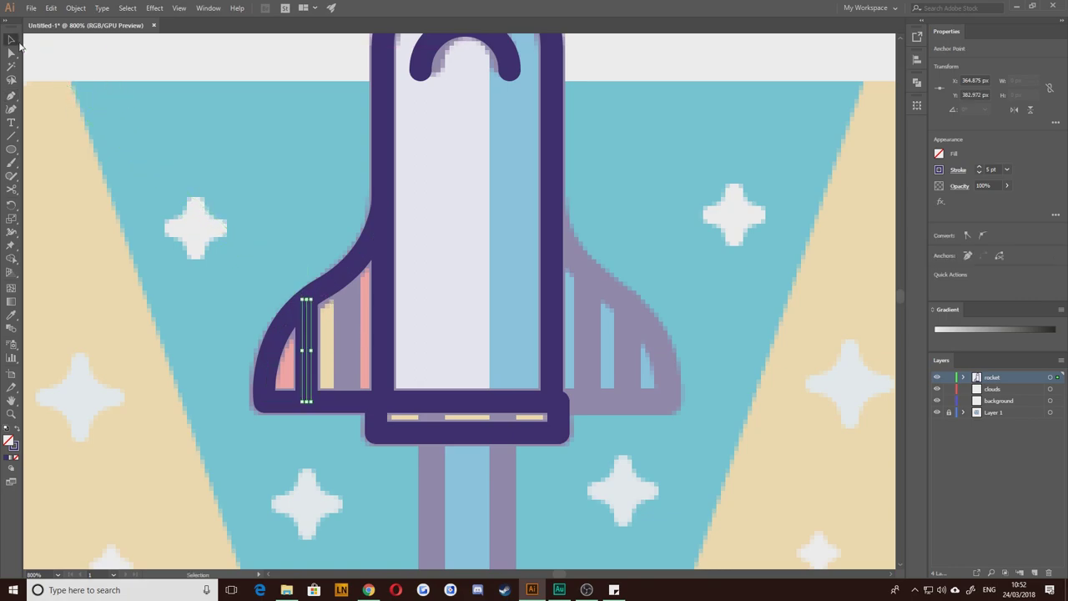
left_click(34, 67)
Step: Draw a second vertical rib about 30 px high in the left fin, between its yellow and inner pink stripes
left_click(16, 95)
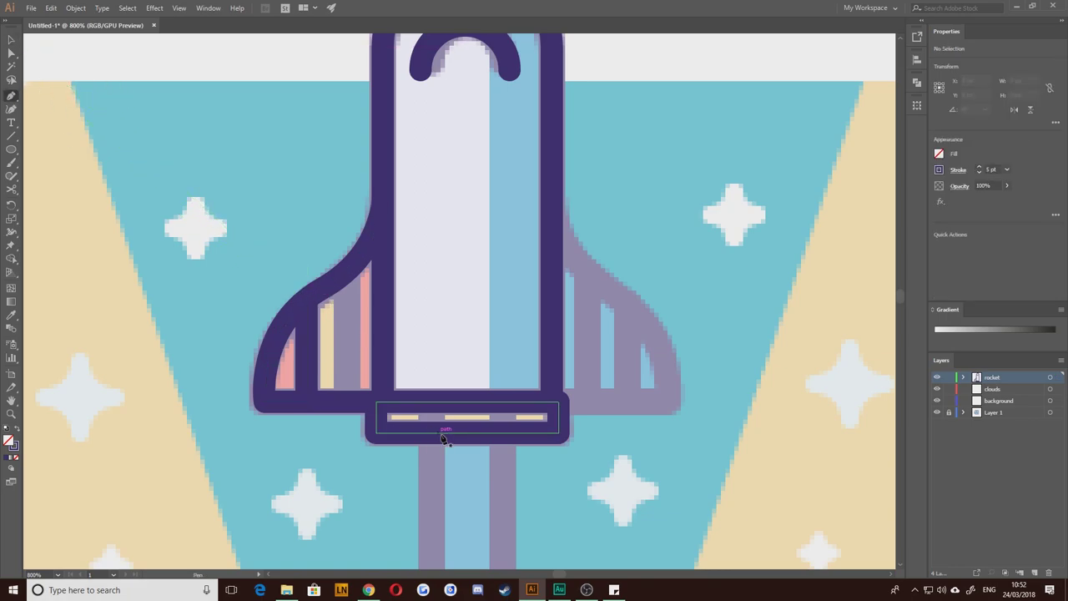
left_click(347, 401)
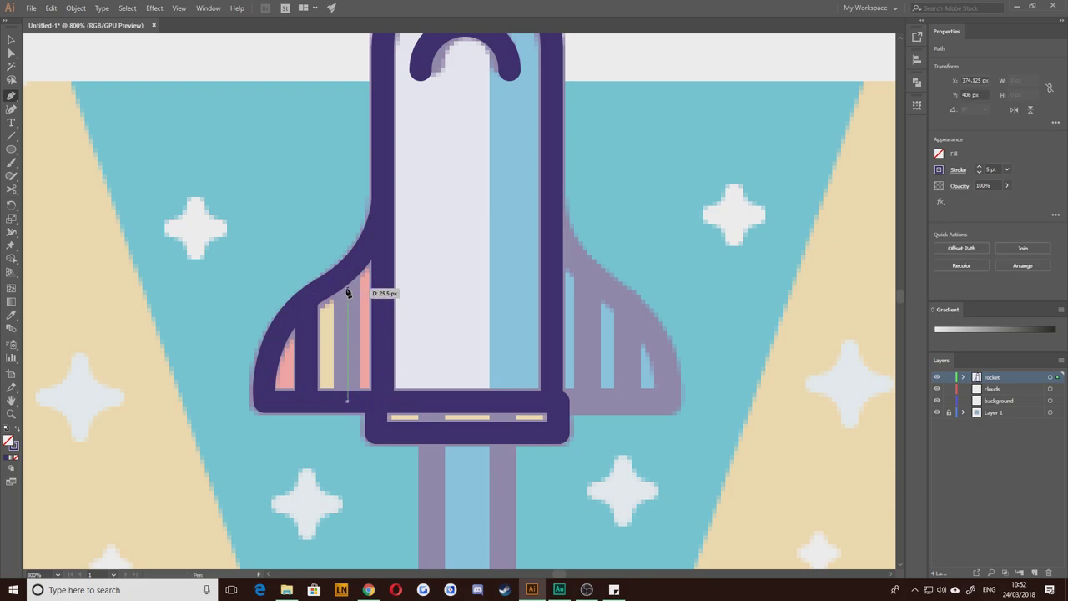
left_click_drag(349, 270, 351, 275)
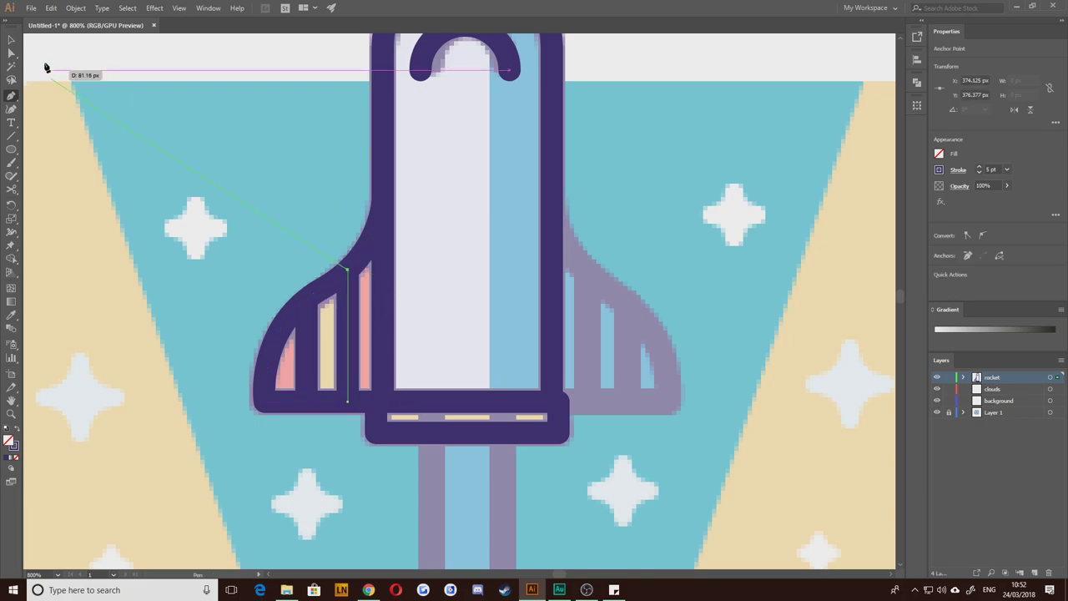
left_click(12, 39)
left_click(154, 220)
left_click_drag(166, 207, 183, 238)
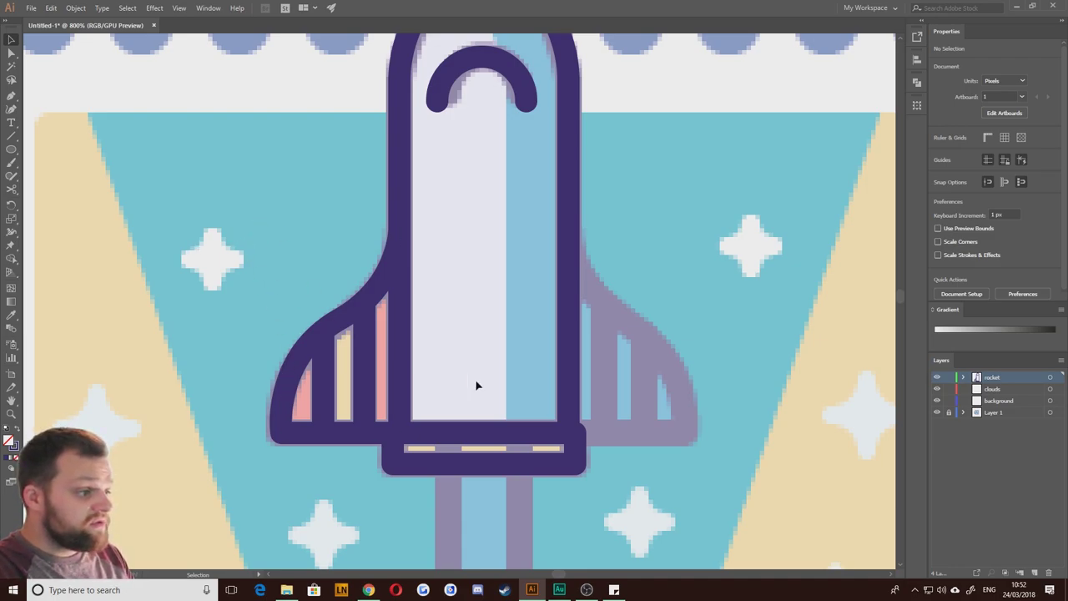
left_click(11, 95)
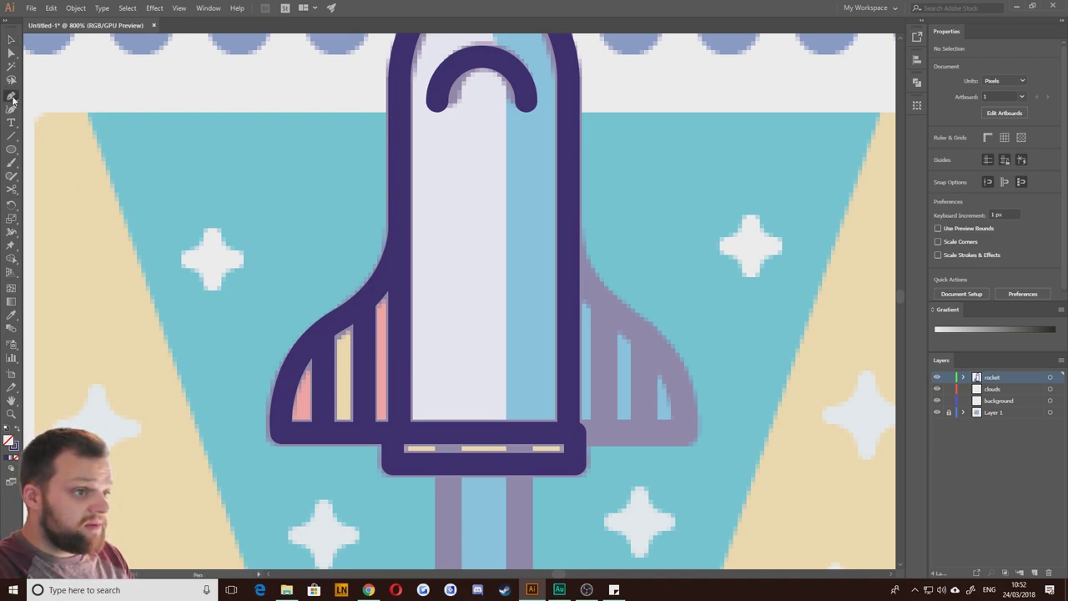
left_click(568, 432)
left_click(681, 431)
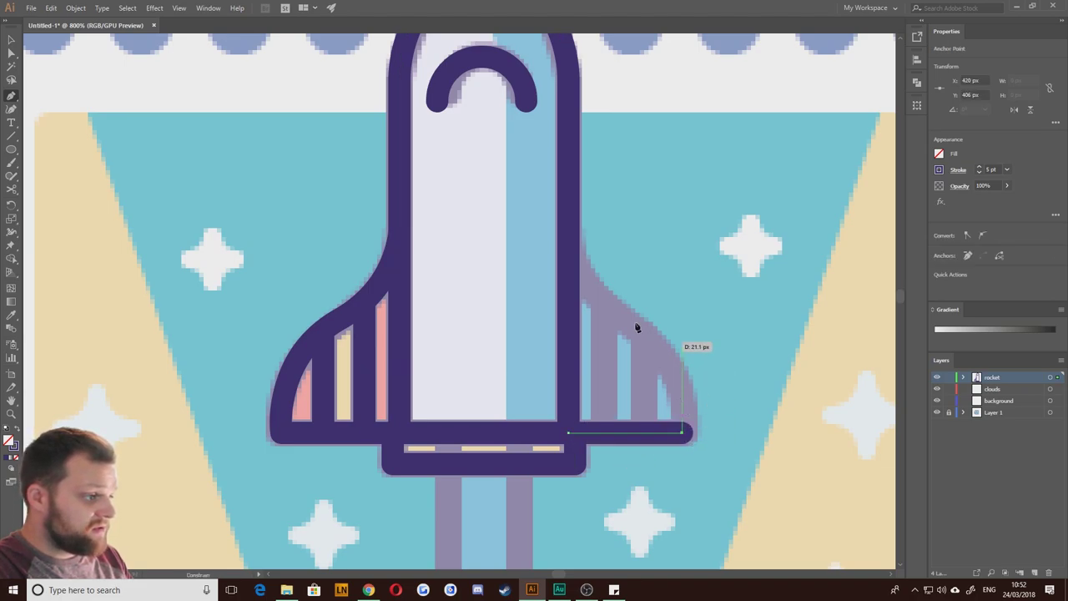
key("Escape")
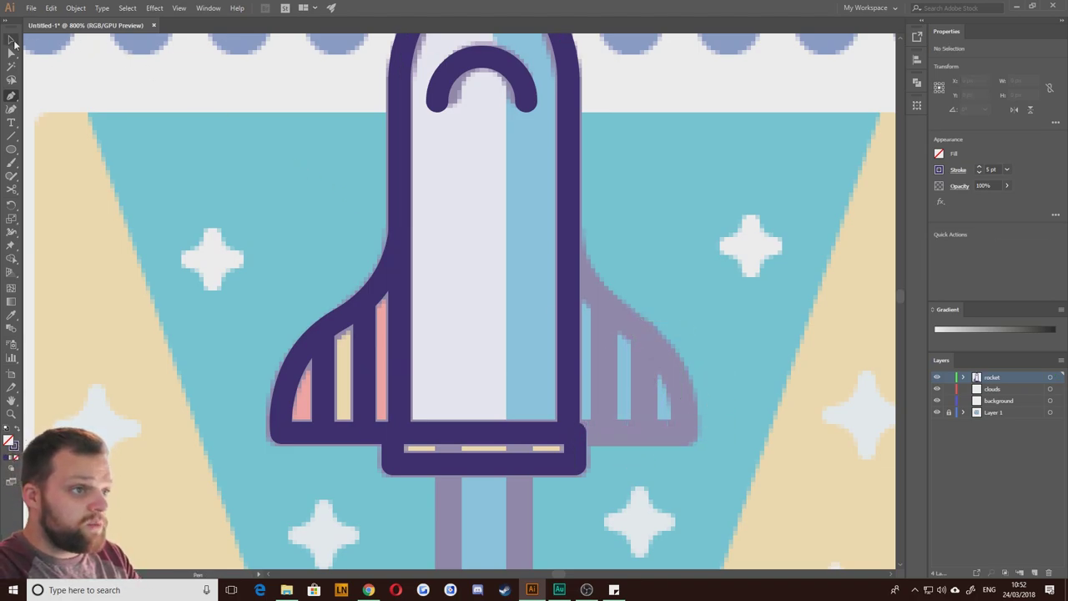
left_click(12, 40)
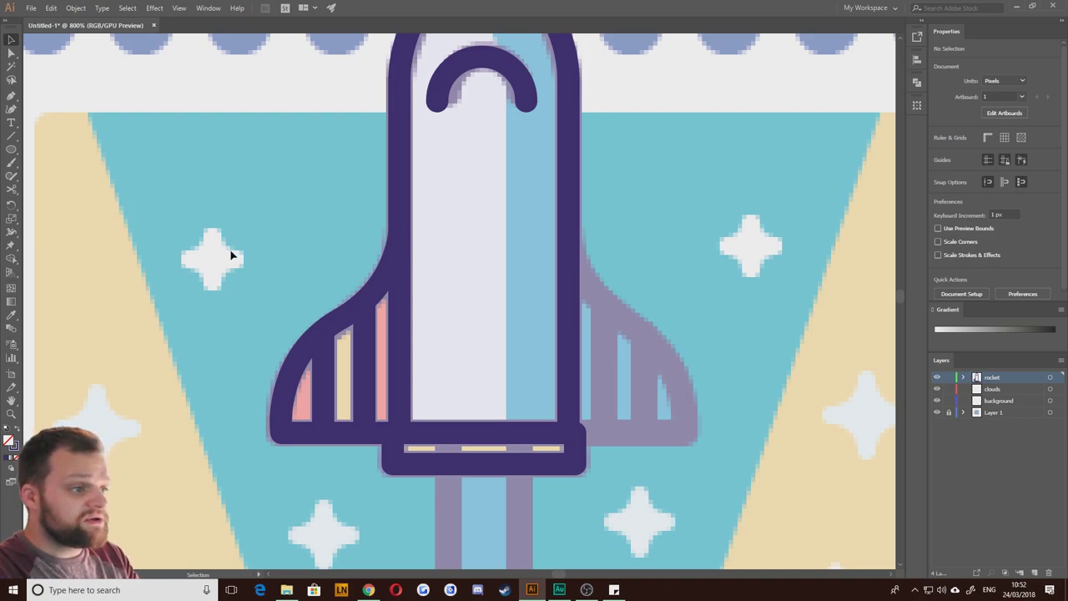
Step: Group the left fin outline with its two ribs and place a copy of the group about 89 px to the right, beside the body
left_click_drag(362, 483, 370, 489)
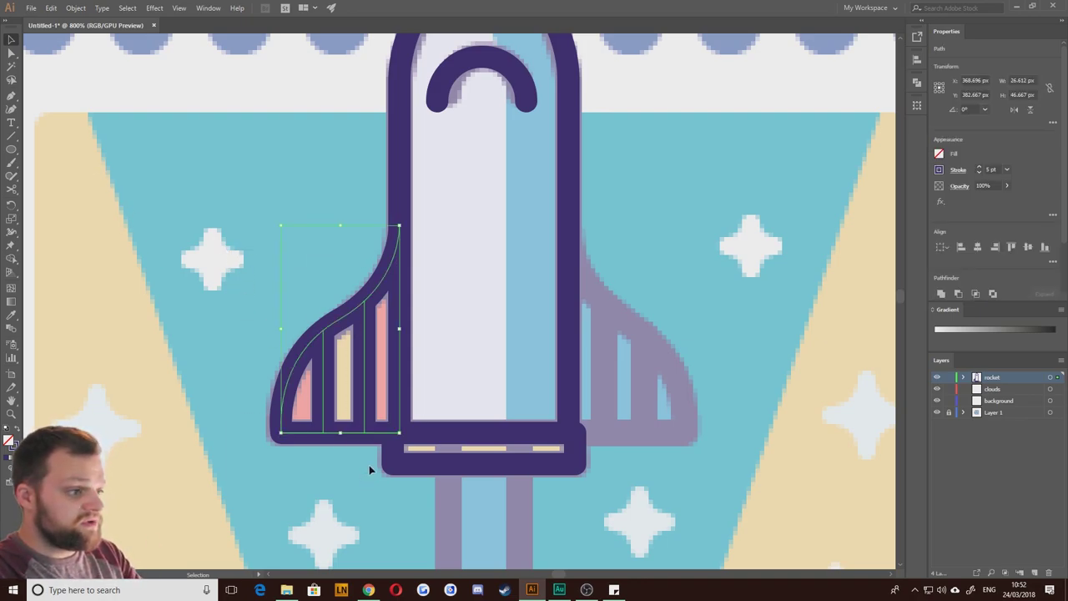
key("ctrl+g")
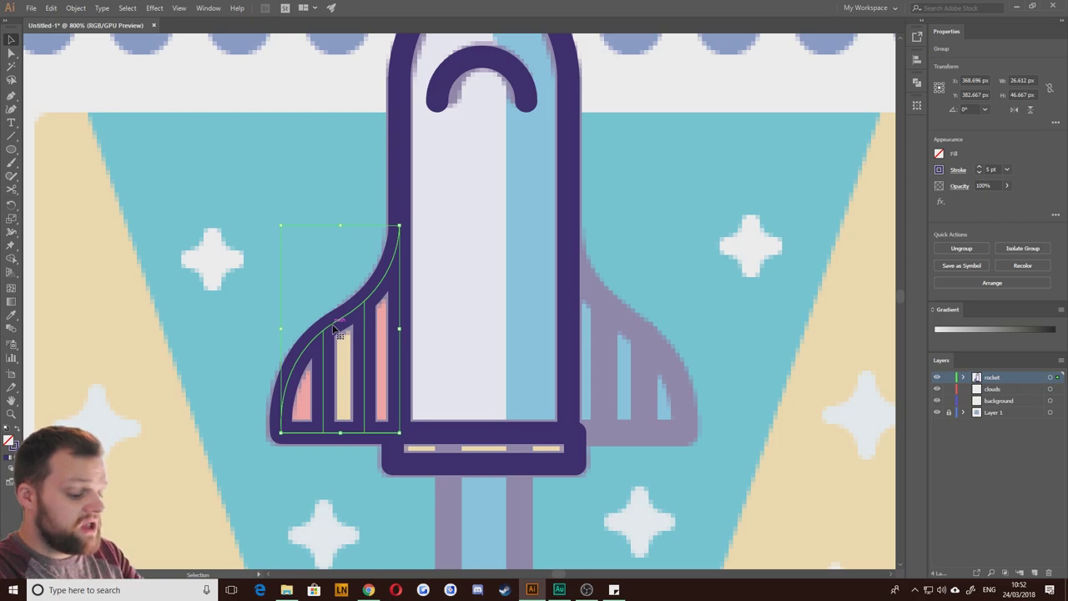
left_click_drag(335, 330, 729, 355)
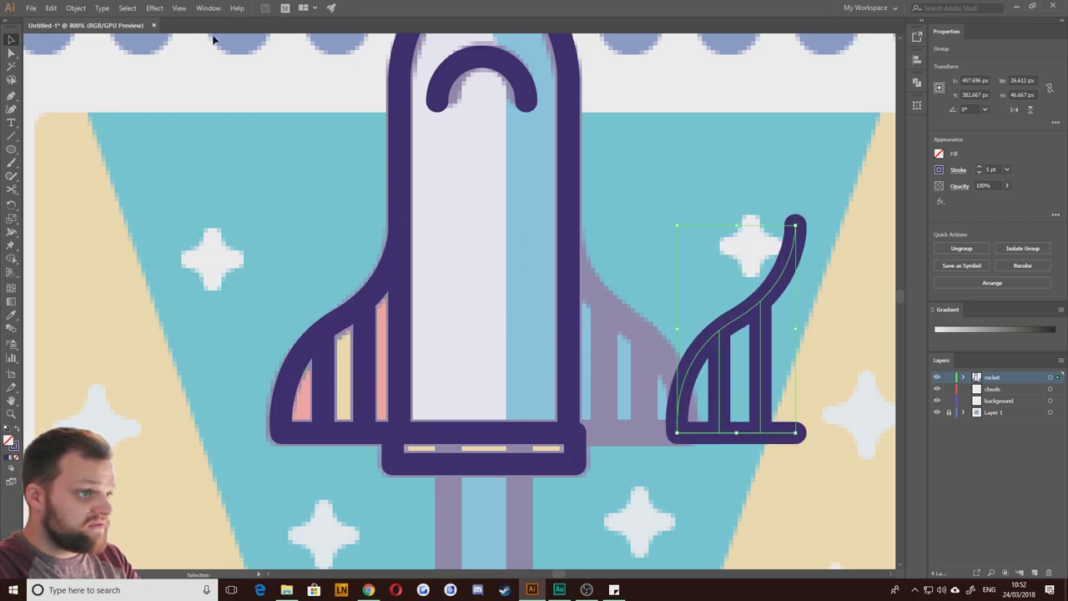
Step: Reflect the copied fin group across the vertical axis so it faces the opposite way
left_click(75, 12)
mouse_move(150, 20)
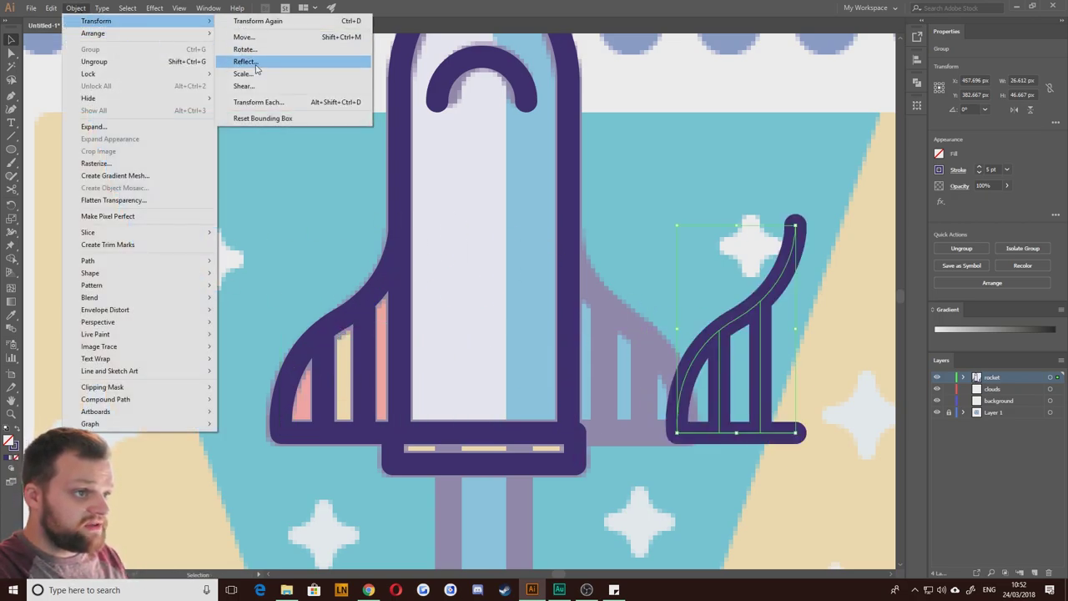
left_click(244, 61)
left_click(479, 249)
key("Return")
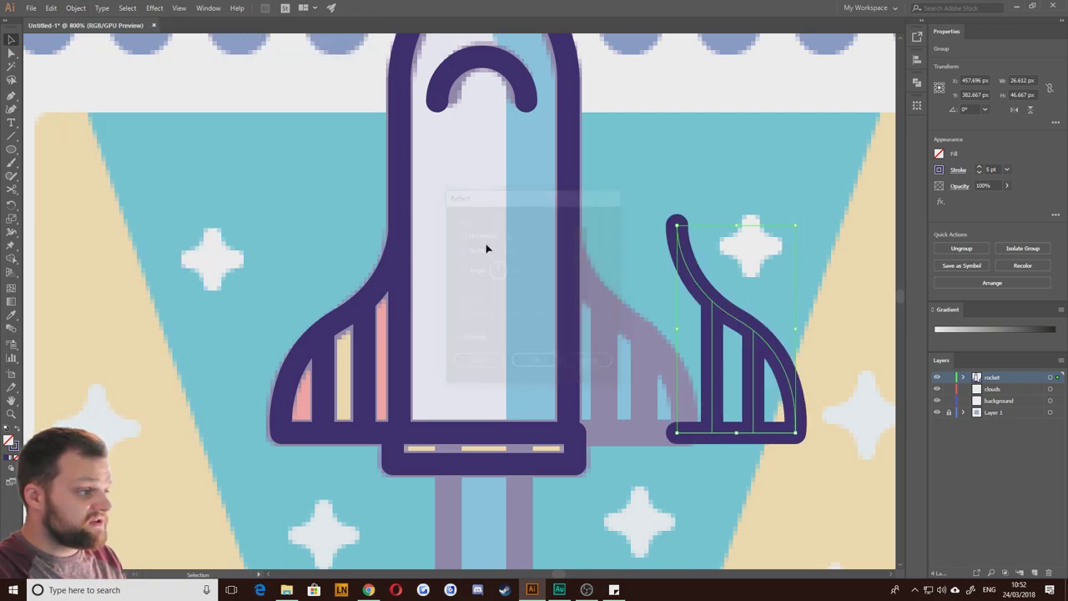
Step: Move the mirrored fin against the body's right side, over the right fin in the reference
left_click(664, 238)
left_click_drag(675, 239, 610, 242)
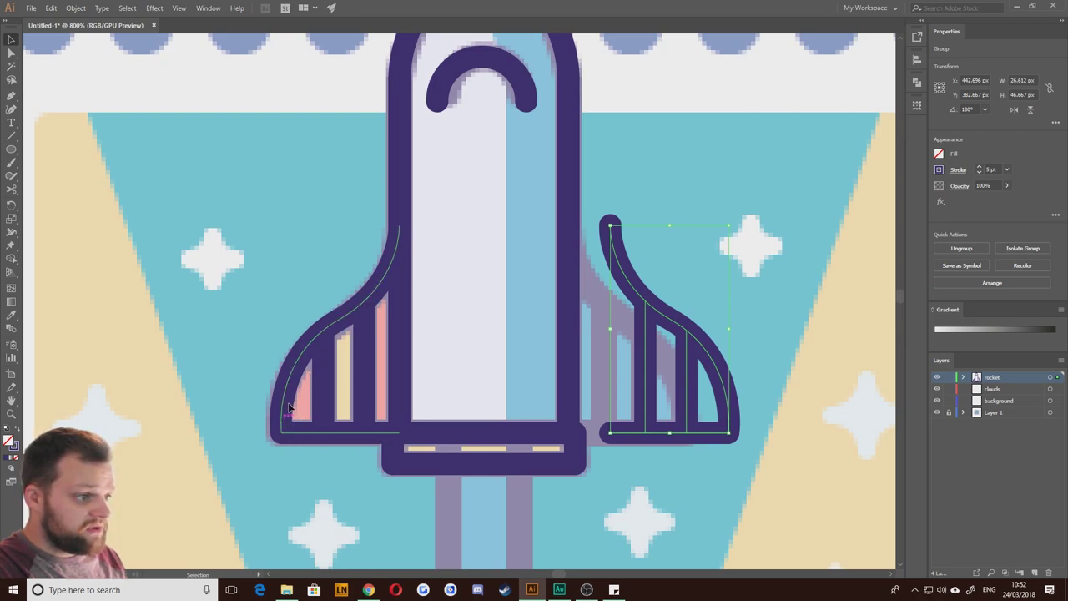
left_click_drag(621, 265, 573, 263)
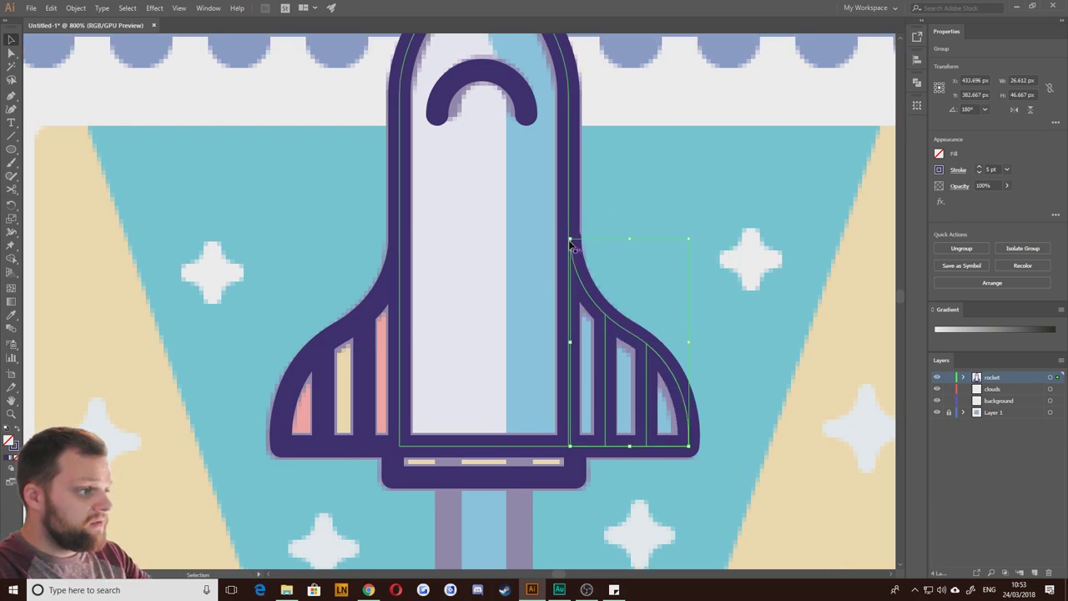
Step: Try to line up the mirrored fin's top anchor with the centre line of the body's right side
scroll(570, 230, "up", 6, "alt")
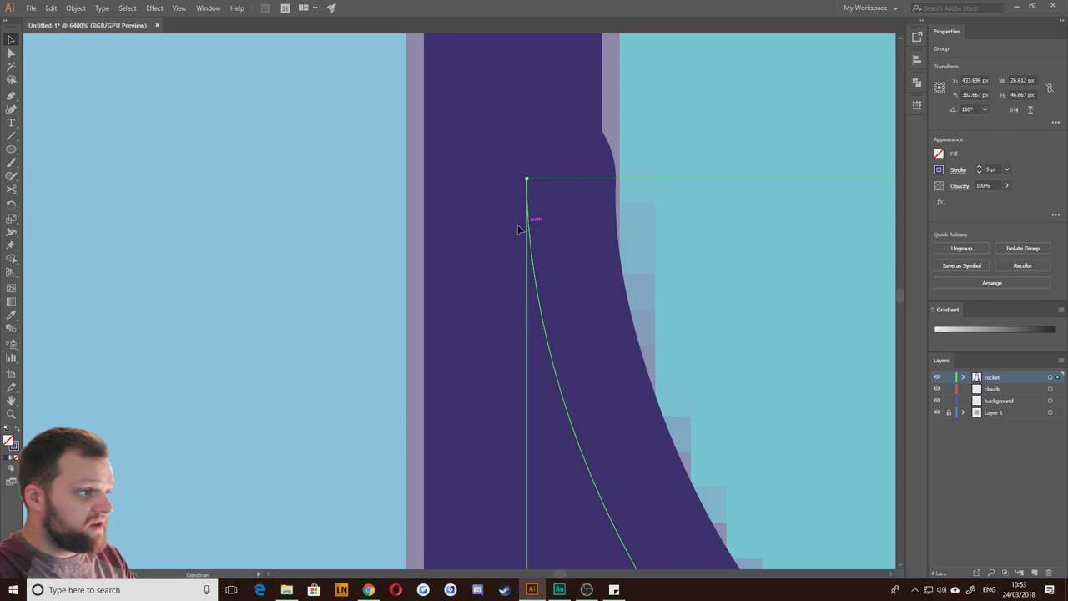
left_click_drag(521, 271, 514, 271)
key("Right")
key("Right")
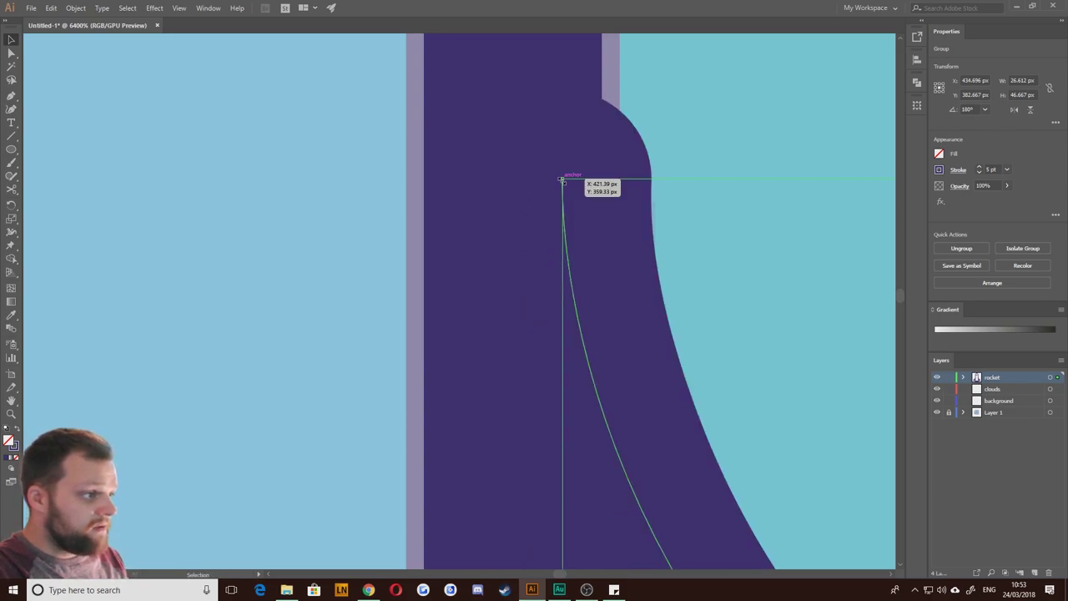
left_click(589, 174)
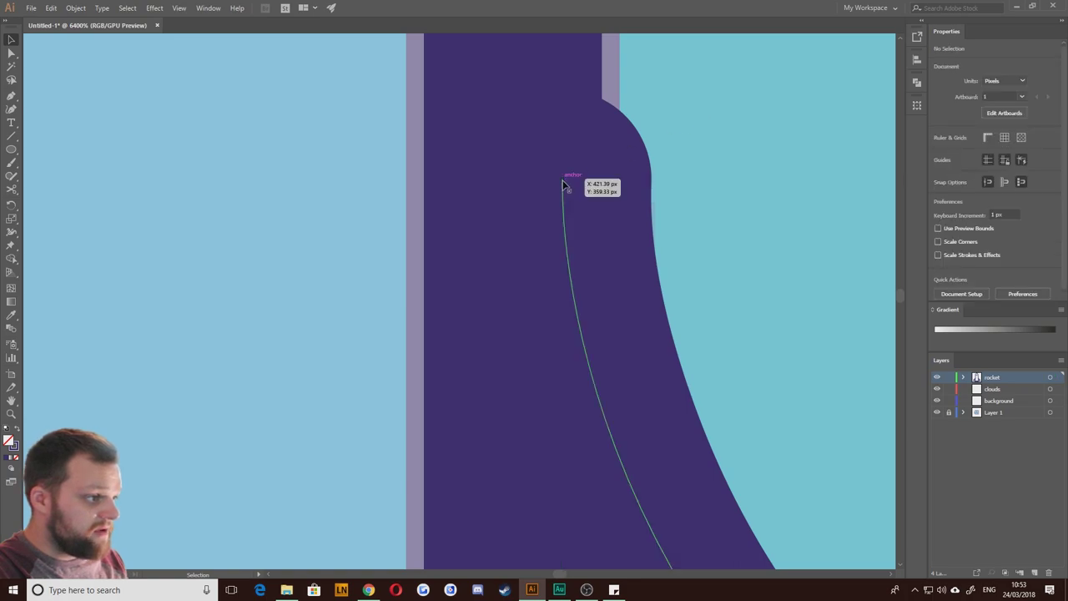
left_click_drag(563, 181, 491, 179)
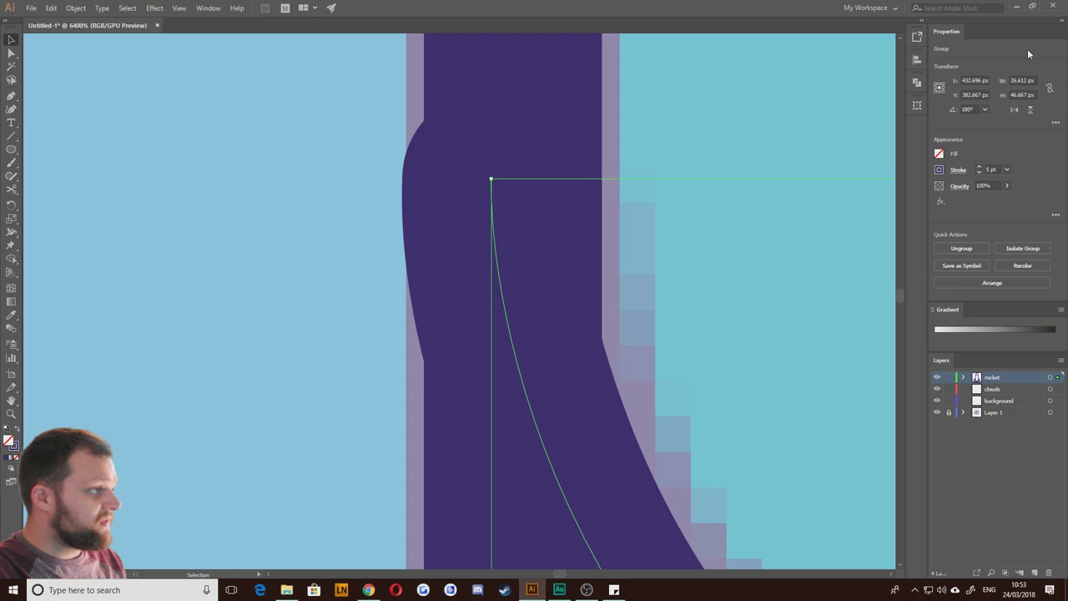
Step: Turn off Snap to Pixel and shift the mirrored fin so its upper end merges cleanly with the body's right outline
scroll(429, 279, "down", 5)
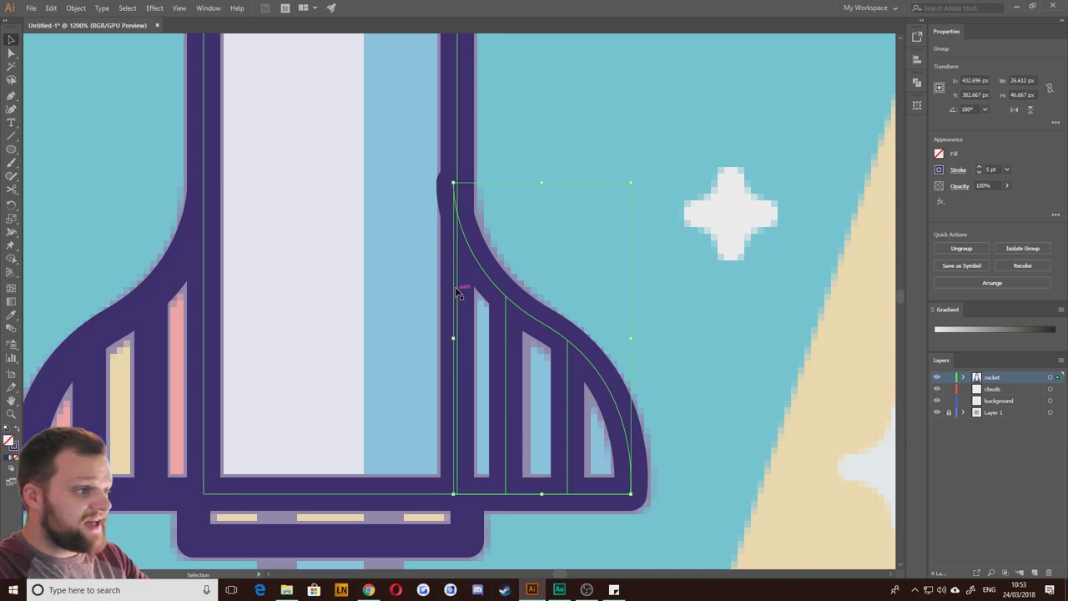
left_click_drag(326, 155, 393, 234)
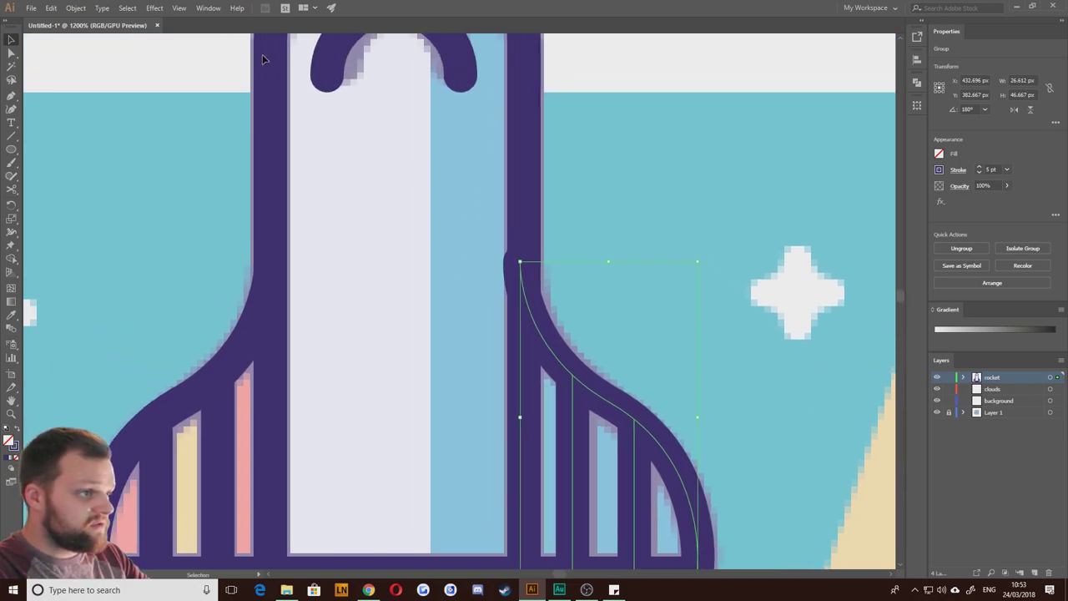
left_click(180, 7)
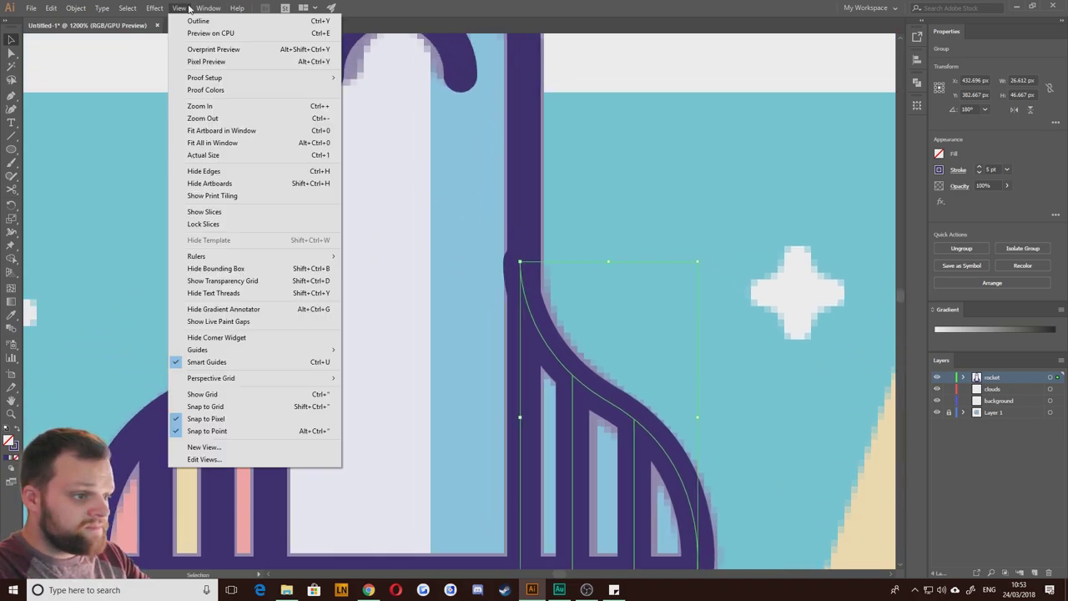
left_click(218, 426)
scroll(538, 276, "up", 5)
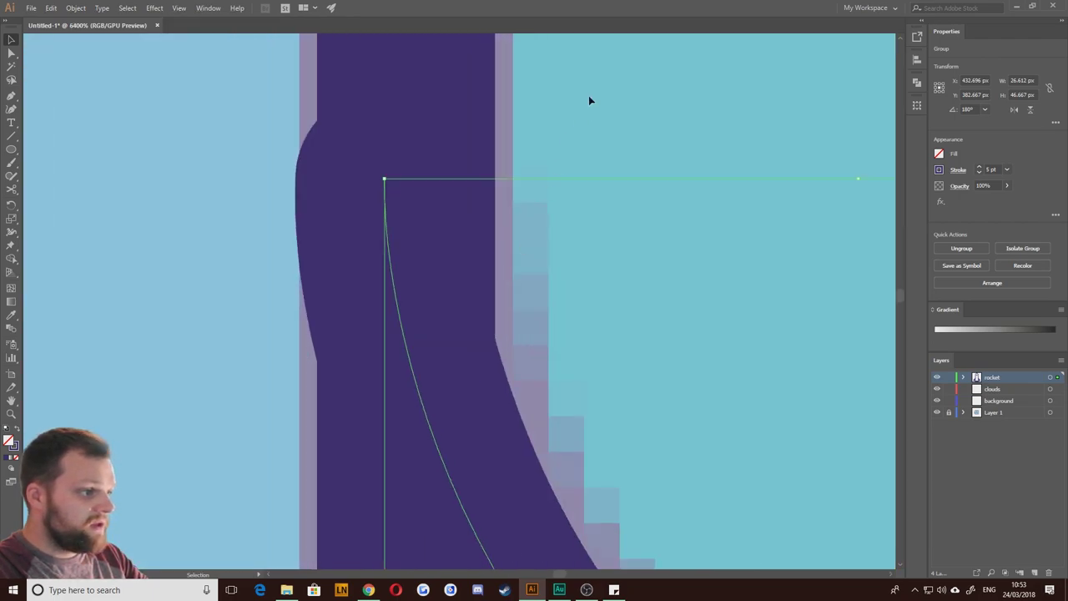
key("ctrl+shift+a")
left_click_drag(373, 192, 409, 189)
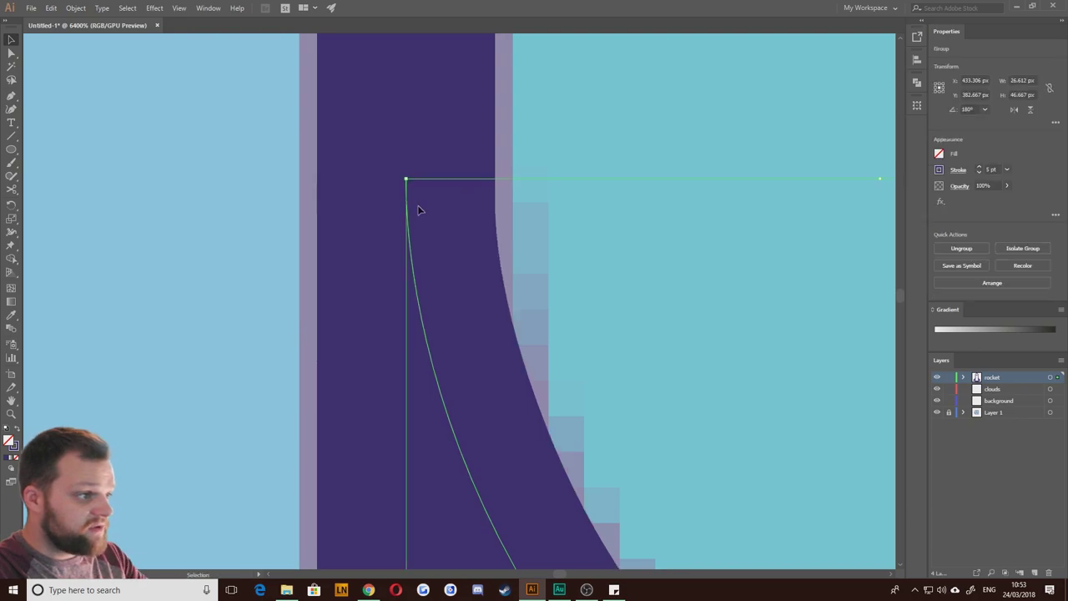
scroll(420, 208, "down", 7)
left_click(549, 235)
Step: Group the two fins and align them with the body, arc and base on their common horizontal centre
left_click_drag(295, 231, 400, 301)
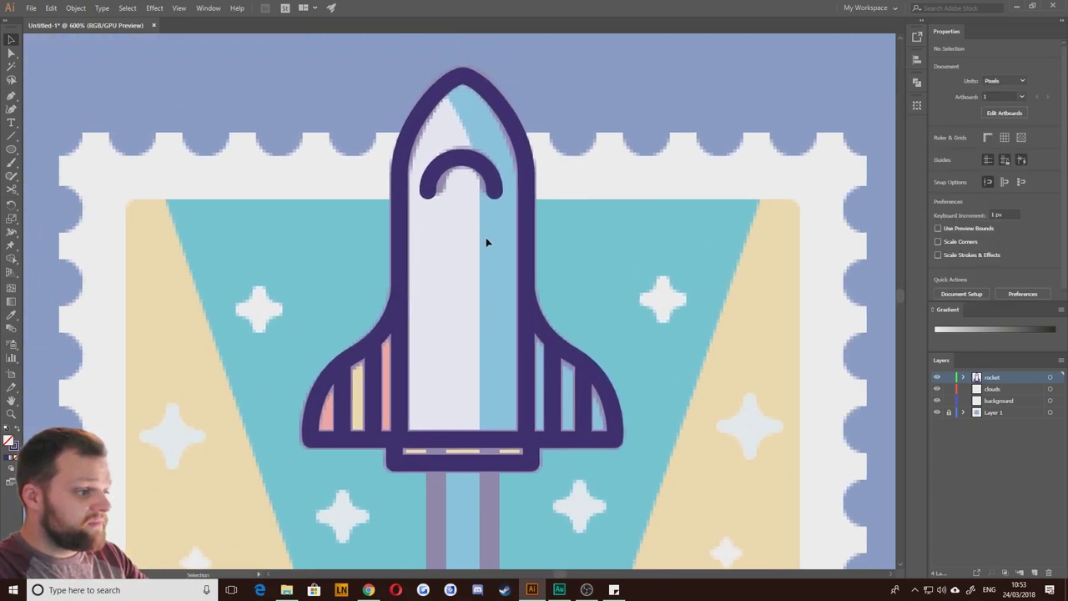
left_click(599, 380)
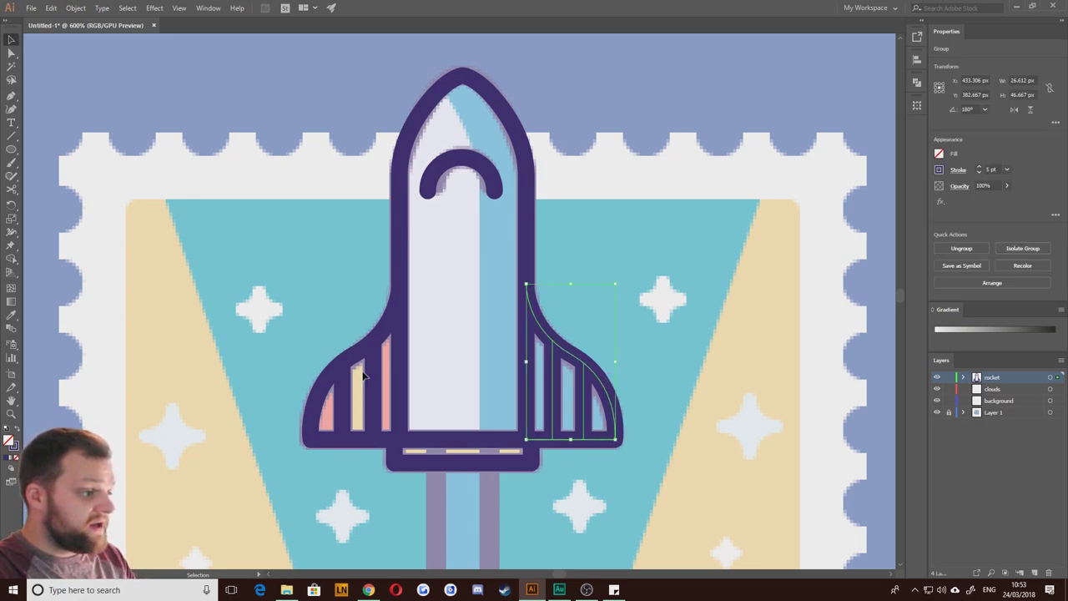
left_click_drag(342, 367, 359, 367)
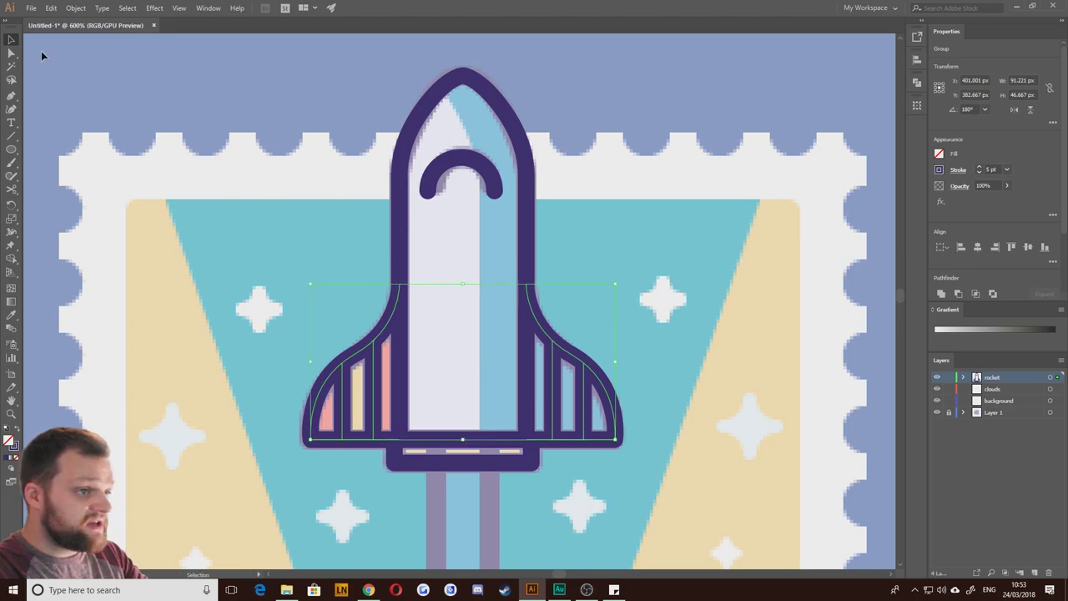
left_click_drag(668, 551, 670, 554)
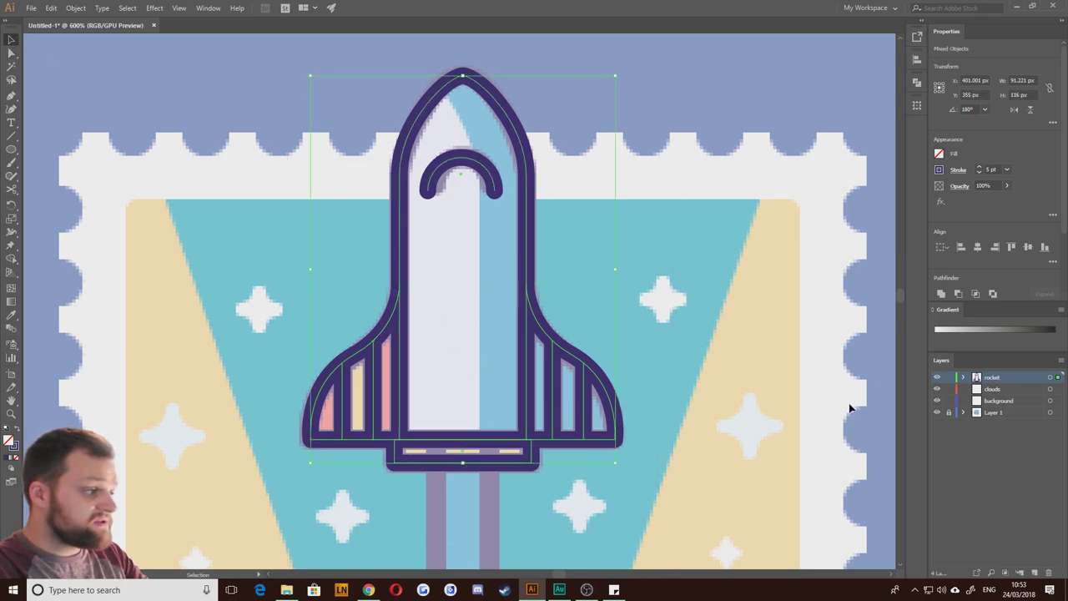
left_click(977, 249)
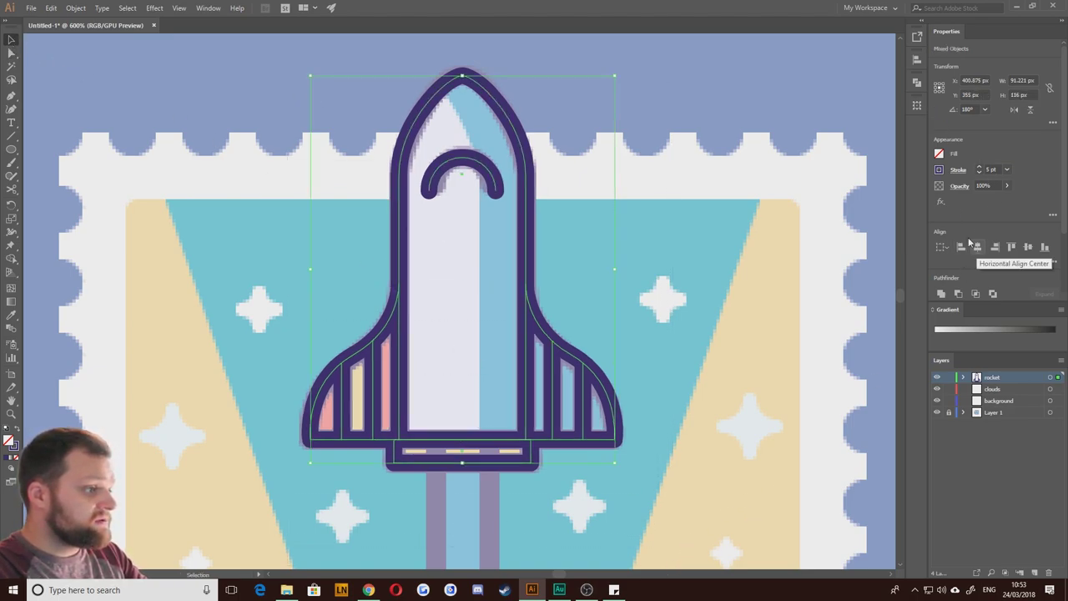
left_click(193, 213)
Step: Draw a vertical divider line 7 px high across the rocket's base, between the left and middle yellow dashes
left_click_drag(238, 264, 270, 305)
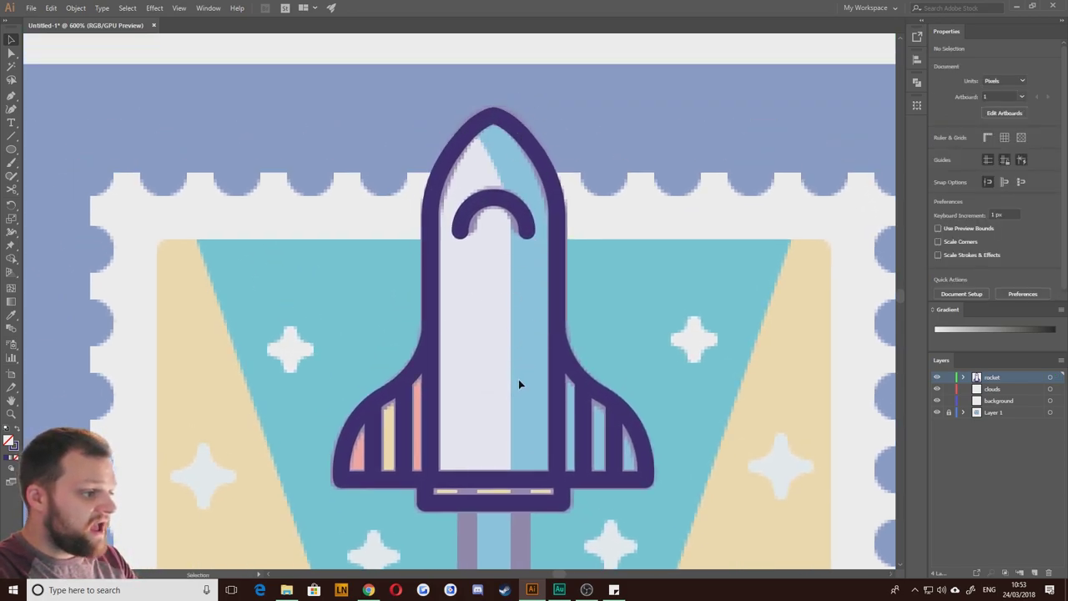
left_click_drag(257, 360, 245, 250)
scroll(374, 353, "up", 3)
left_click_drag(495, 406, 229, 304)
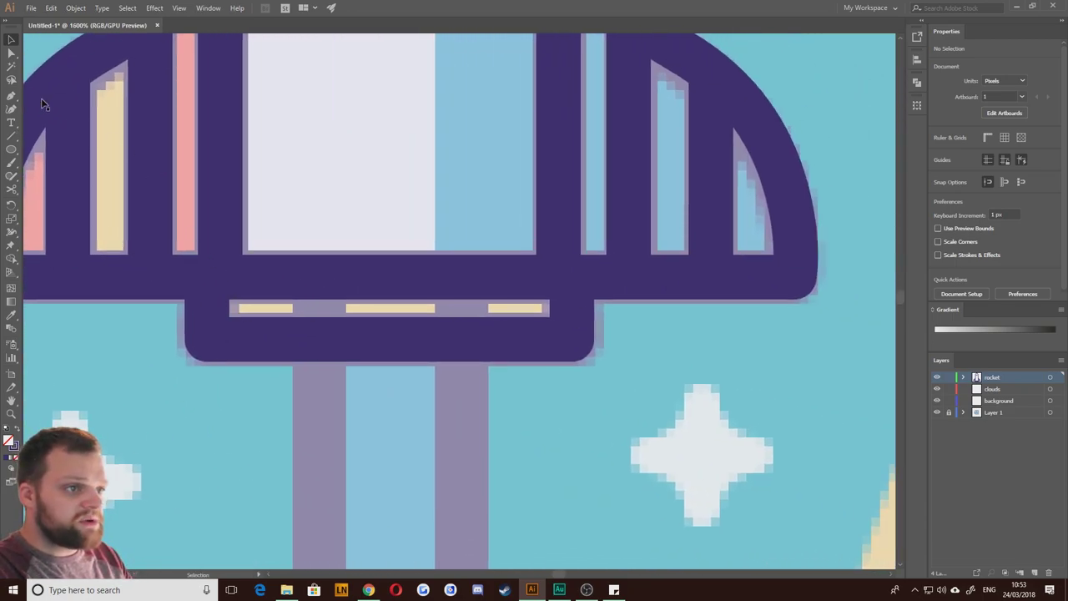
left_click(12, 95)
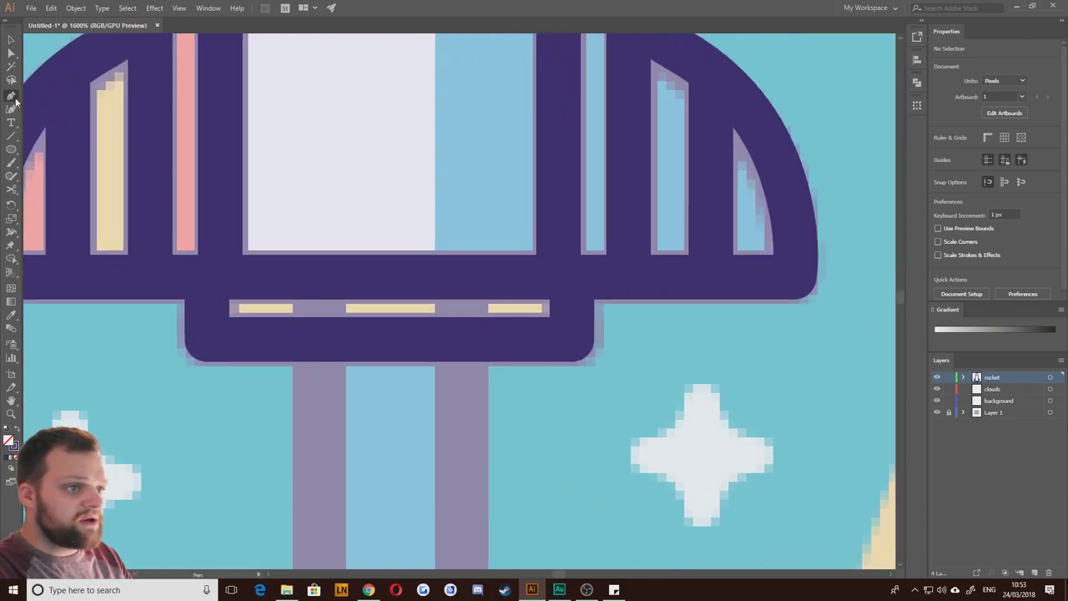
left_click(318, 338)
left_click(319, 277)
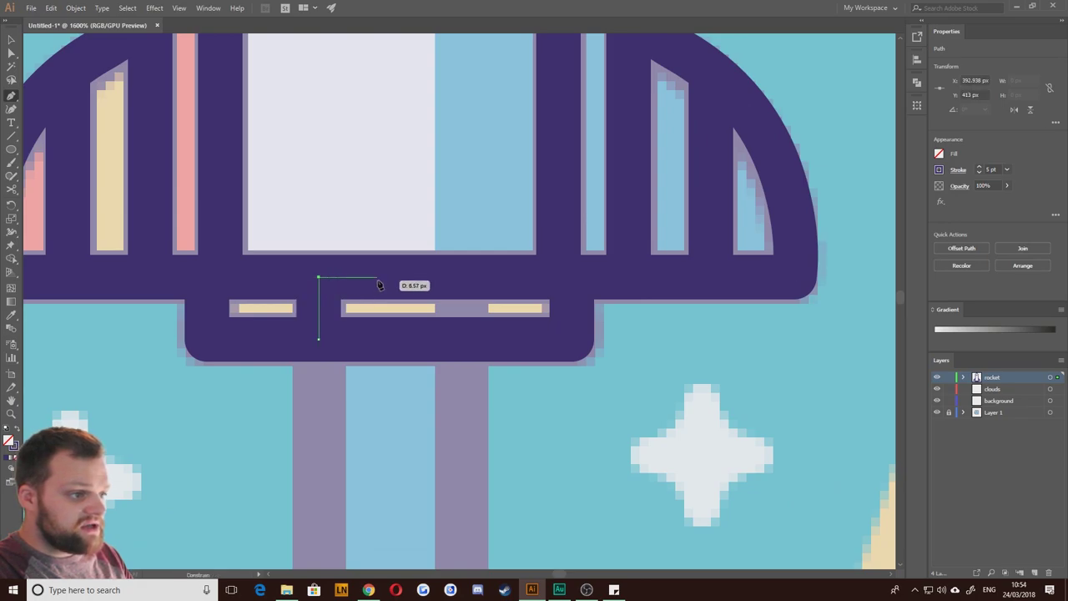
left_click(12, 39)
left_click(75, 379)
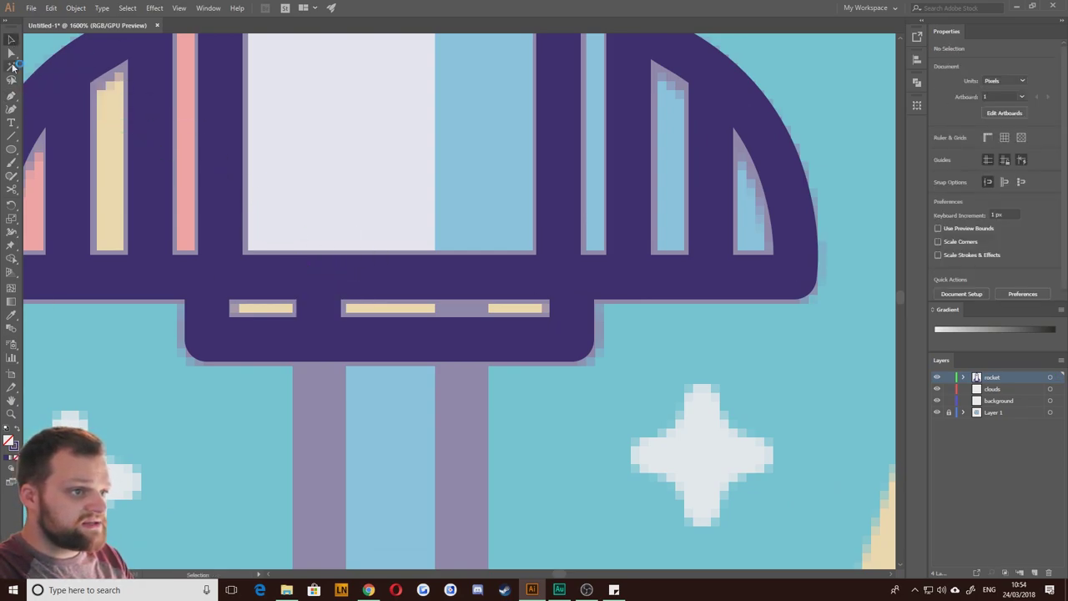
Step: Draw a second vertical divider line 7 px high across the rocket's base, between the middle and right yellow dashes
left_click(11, 95)
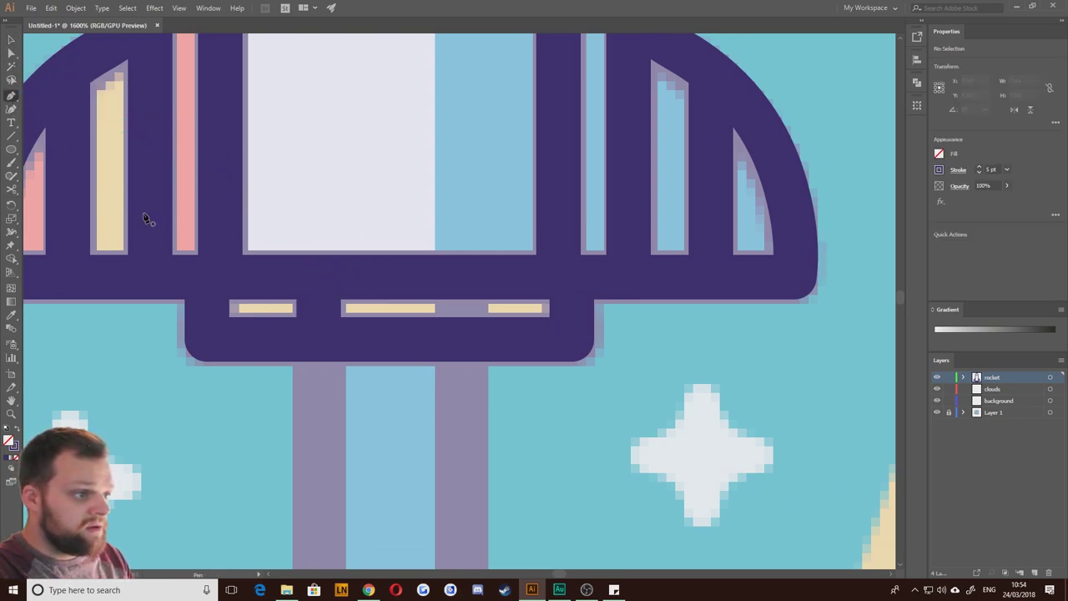
left_click(460, 339)
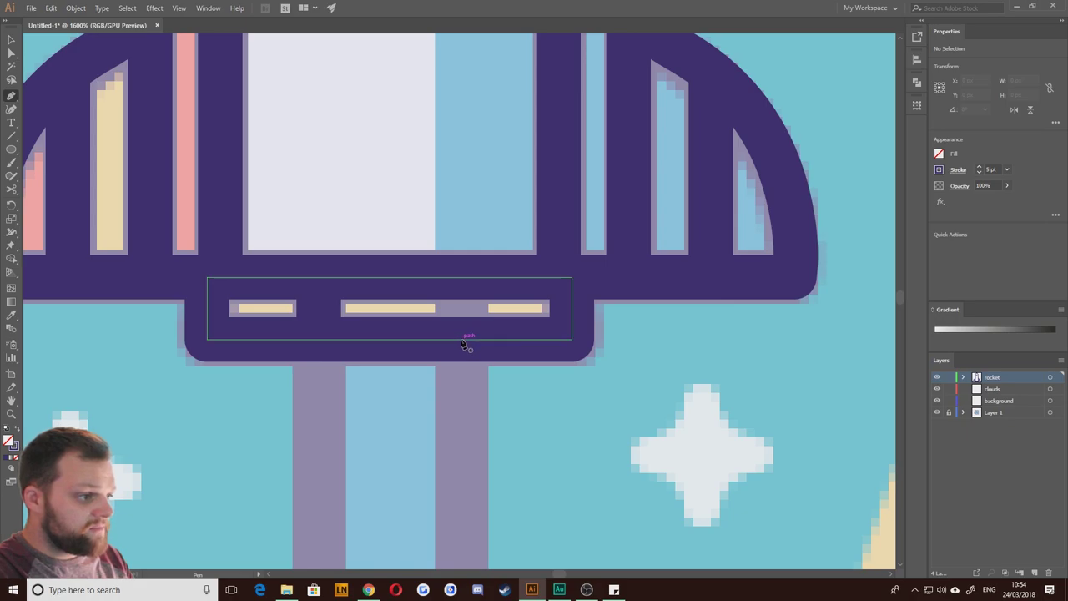
left_click(460, 276)
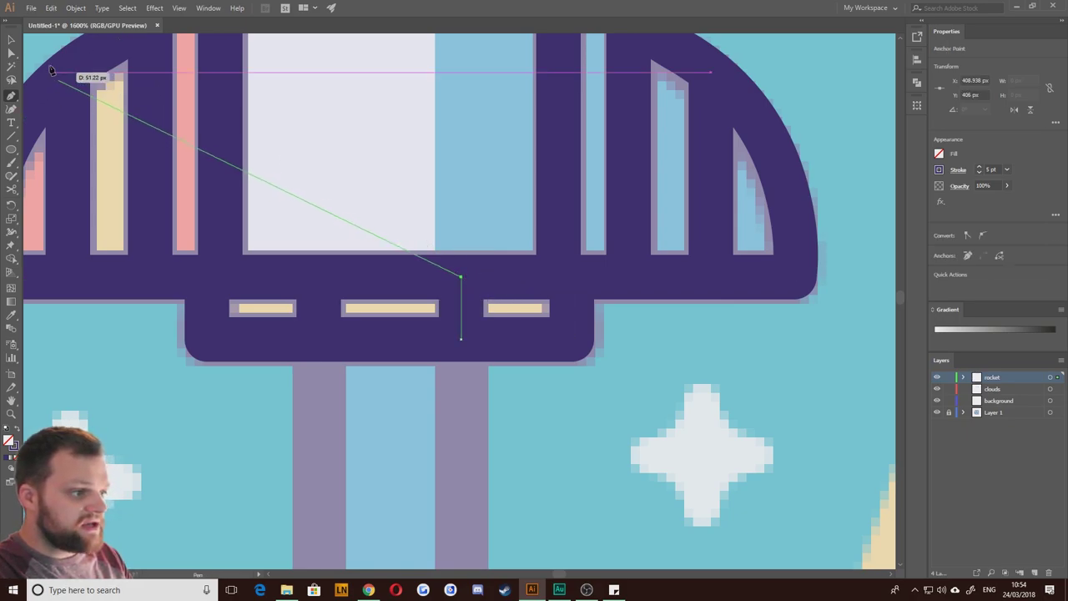
left_click(11, 39)
left_click(110, 377)
Step: Make the clouds layer active for tracing the smoke trail and clouds
scroll(244, 357, "down", 1)
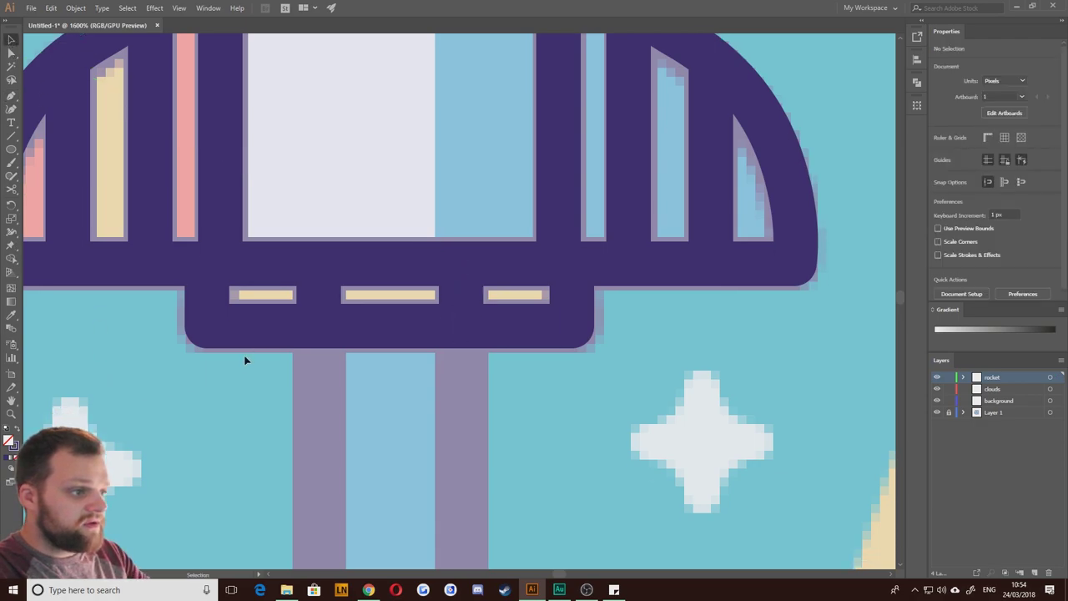
scroll(296, 364, "down", 5)
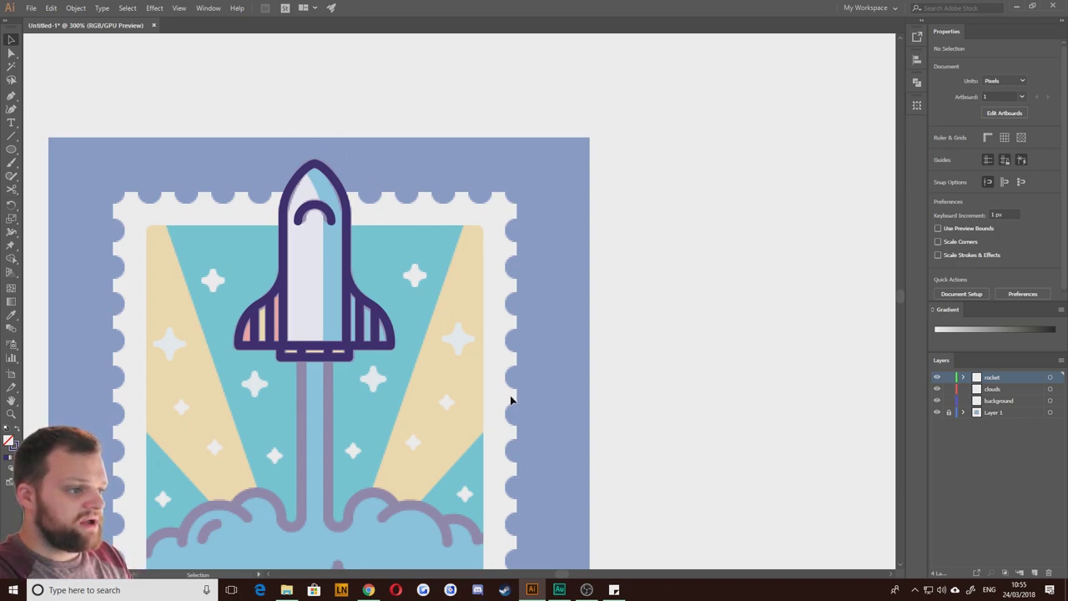
left_click_drag(358, 535, 478, 333)
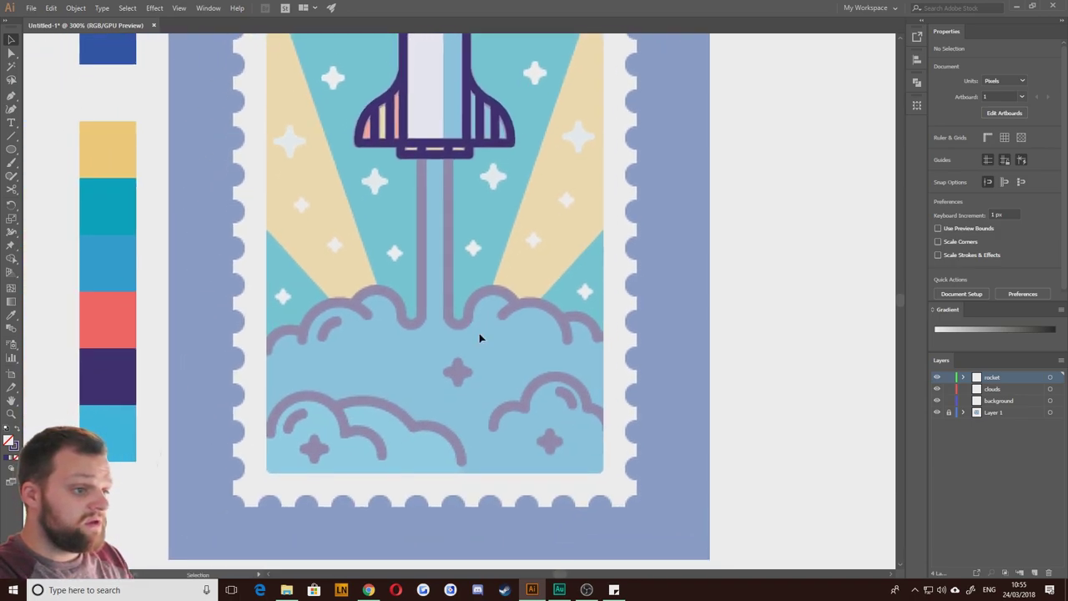
left_click(1005, 390)
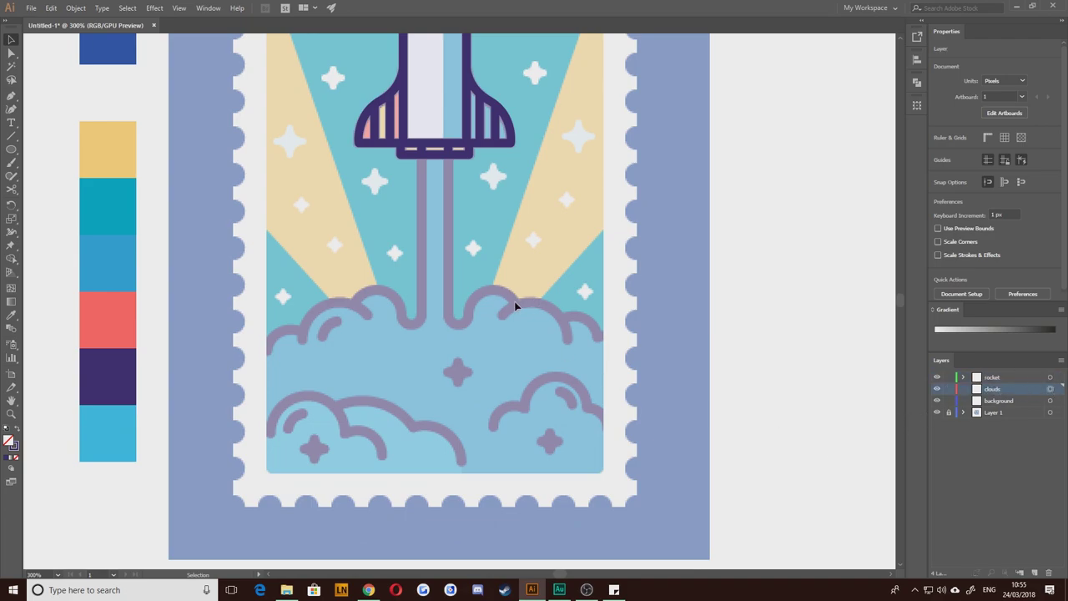
left_click_drag(338, 251, 341, 308)
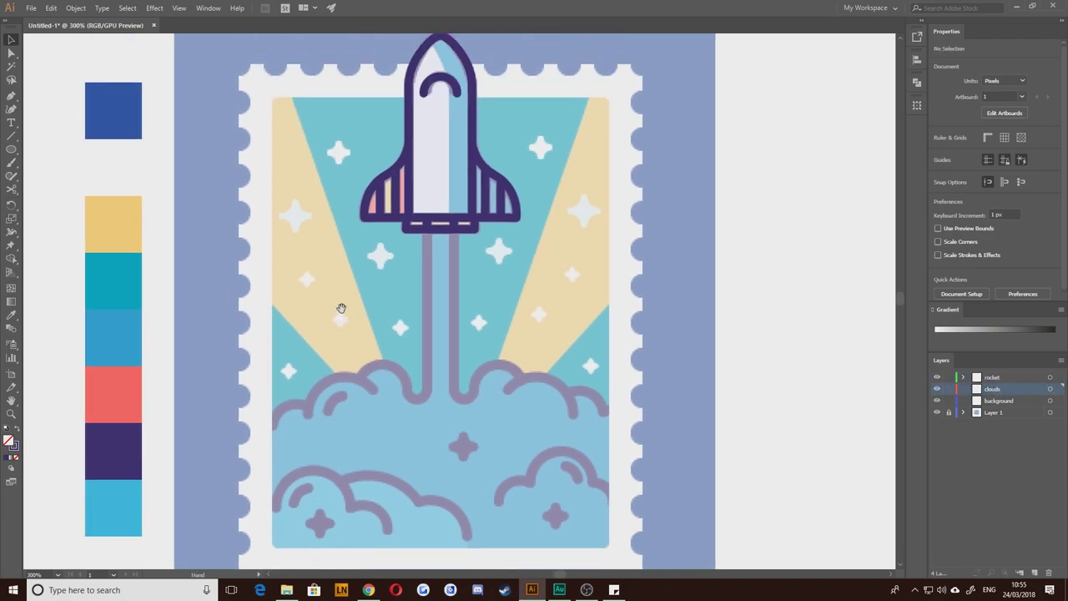
Step: Delete the two short divider lines from the rocket's base and return to the clouds layer
left_click(427, 223)
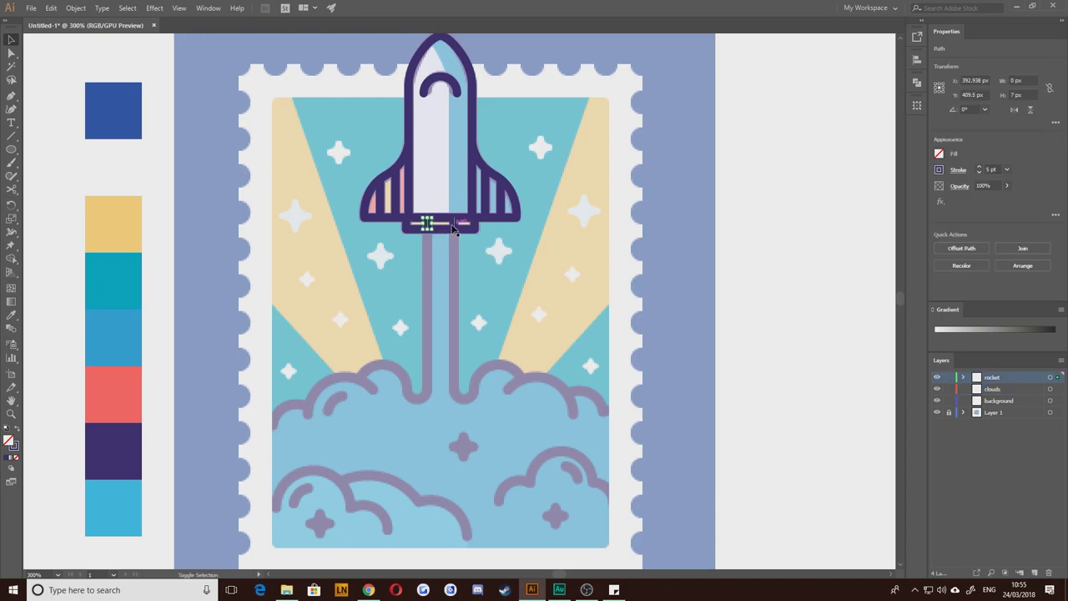
left_click(457, 226, "shift")
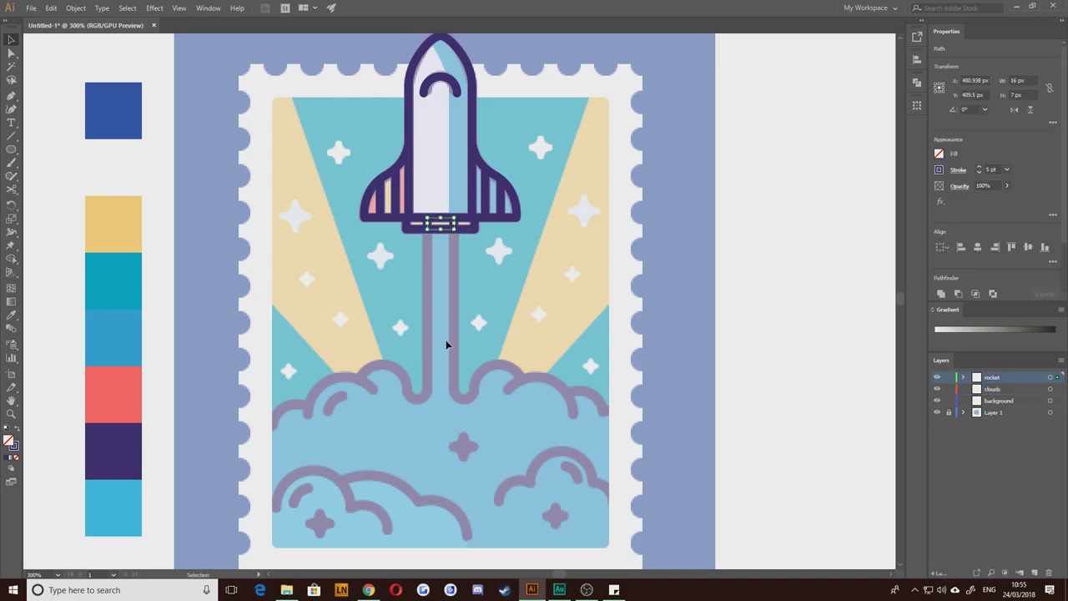
key("ctrl+shift+a")
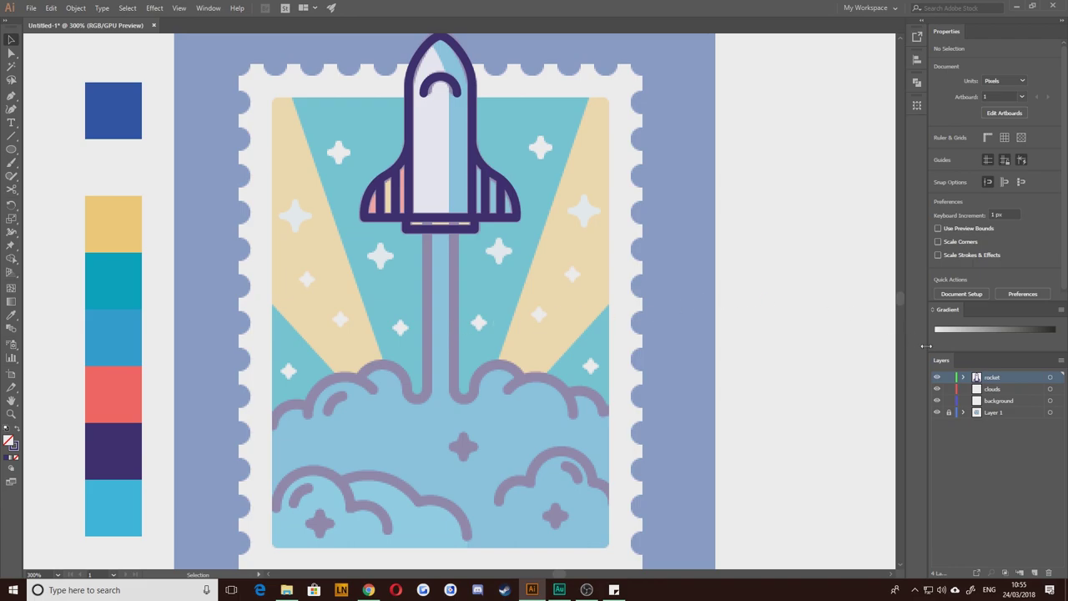
left_click(1031, 390)
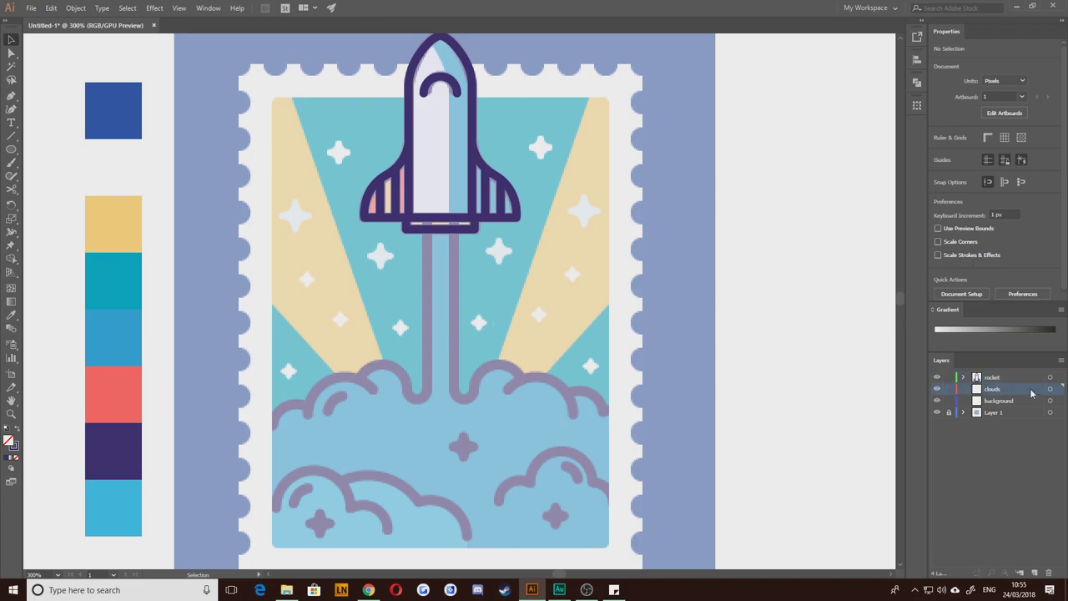
Step: Paste the two cut divider lines onto the clouds layer and extend them from the rocket's base down to the smoke trail's curved ends
left_click(1050, 389)
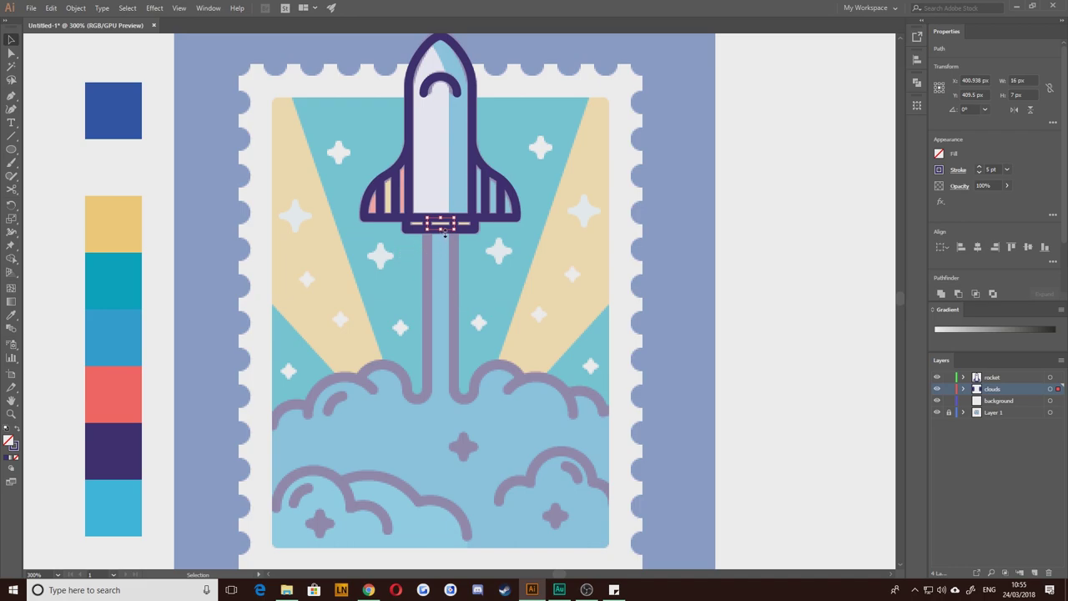
left_click_drag(444, 233, 444, 455)
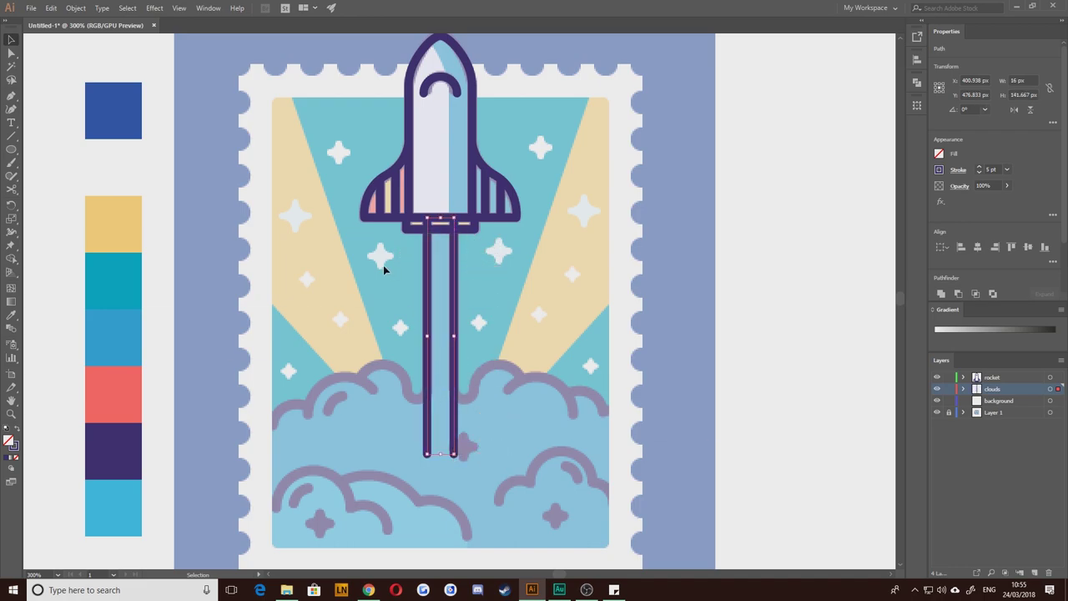
key("ctrl+shift+a")
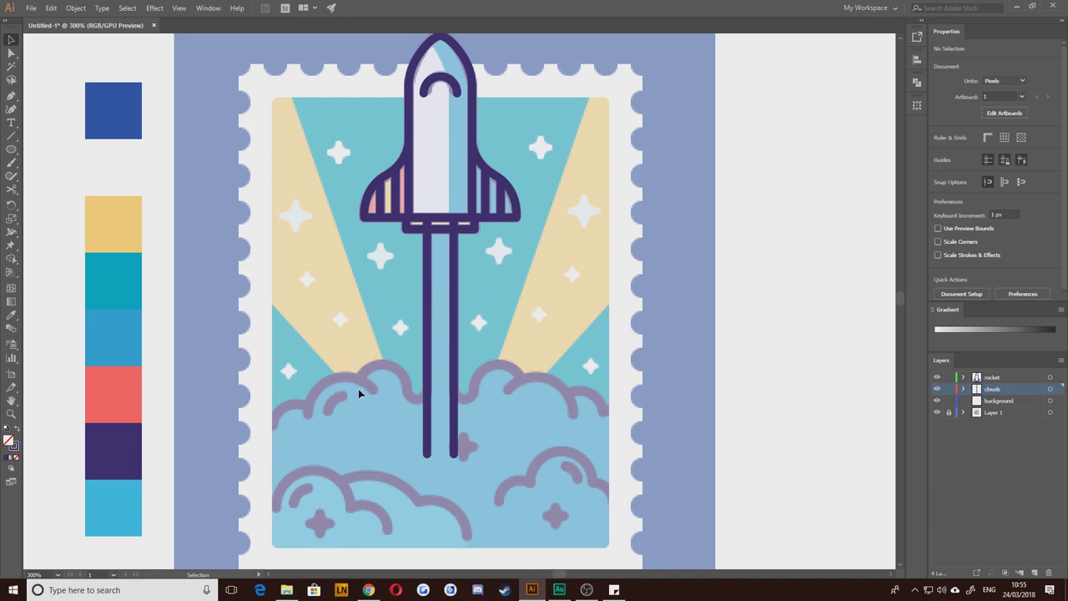
scroll(366, 385, "up", 1)
left_click_drag(395, 446, 376, 376)
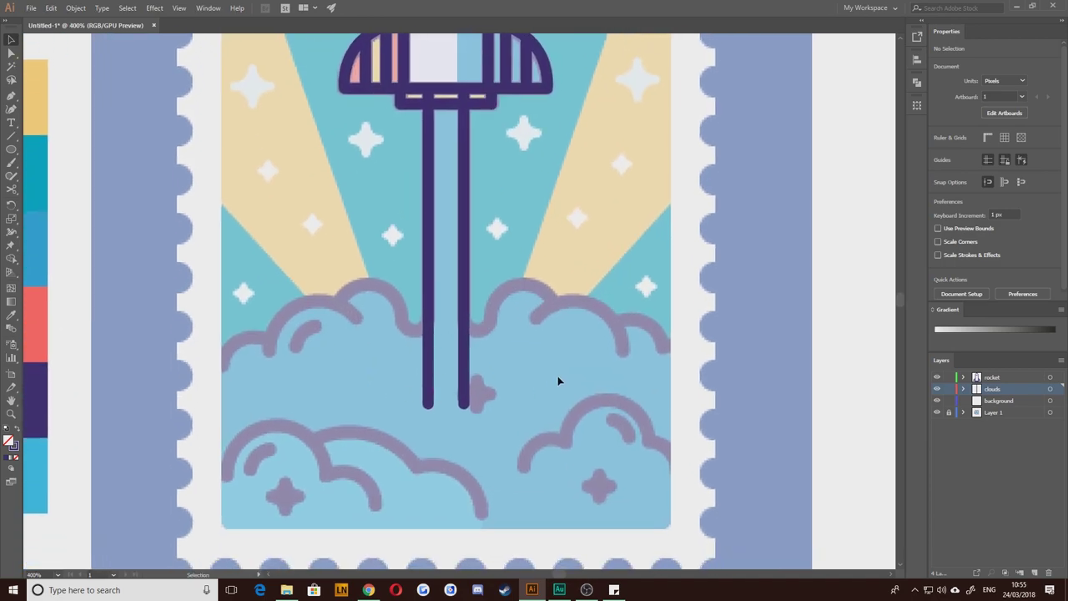
left_click(442, 405)
left_click_drag(447, 348, 447, 318)
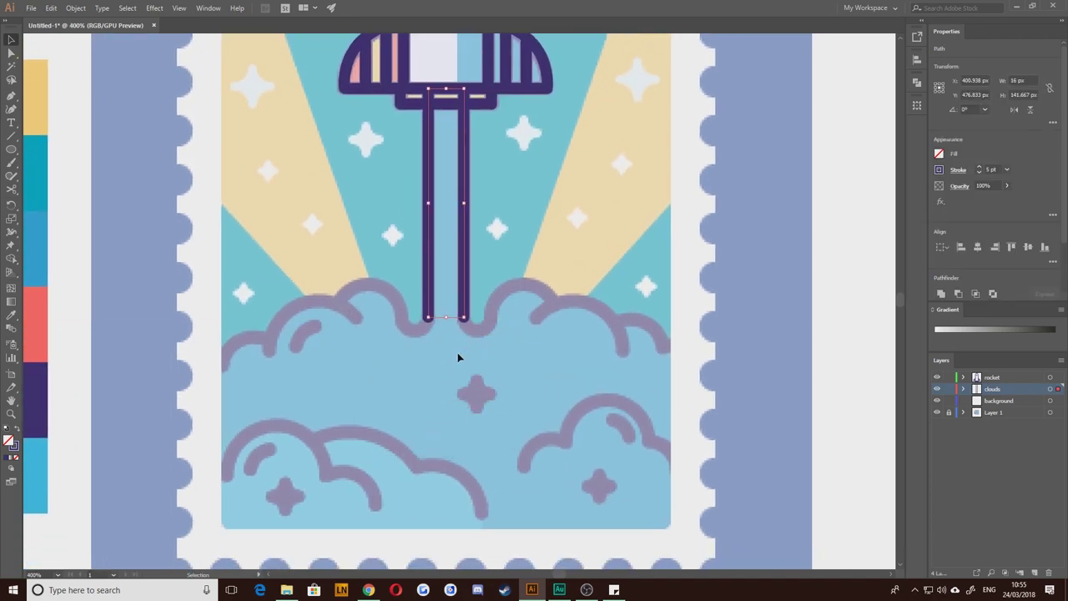
left_click(459, 407)
left_click_drag(356, 314, 395, 360)
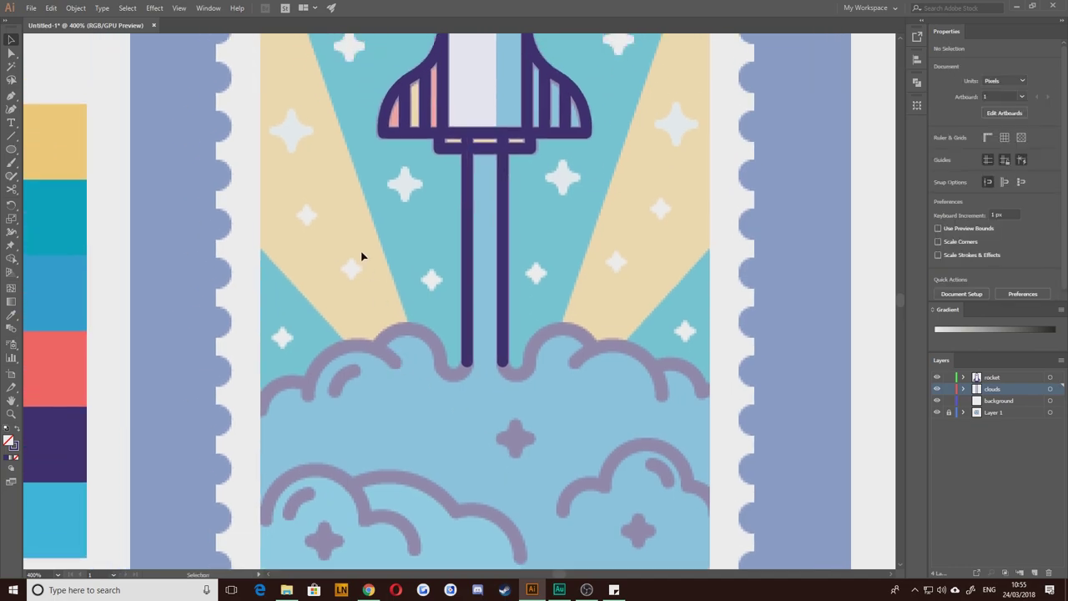
Step: Shorten the two smoke trail lines to end about halfway between the rocket and the clouds, and lock the rocket layer
left_click_drag(390, 431, 391, 432)
left_click_drag(484, 364, 485, 246)
left_click(526, 372)
left_click_drag(355, 272, 382, 497)
left_click_drag(437, 464, 383, 259)
left_click_drag(339, 219, 346, 279)
left_click_drag(379, 376, 428, 233)
left_click(948, 377)
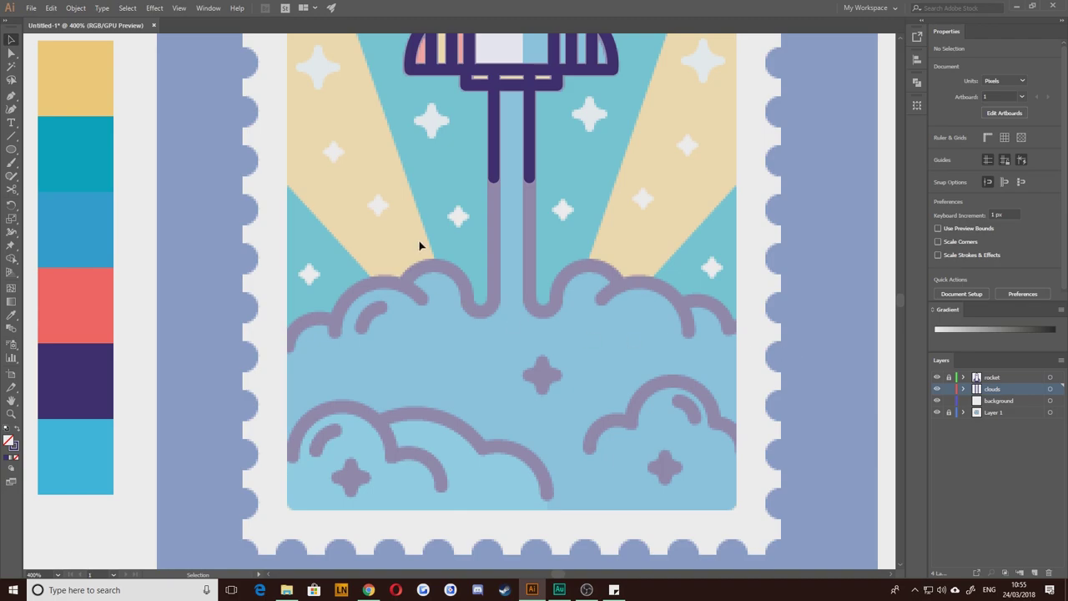
left_click_drag(398, 202, 414, 241)
Step: Try to trace the large puff of the upper-left cloud as a curved Pen path, and delete the trial path
left_click(10, 150)
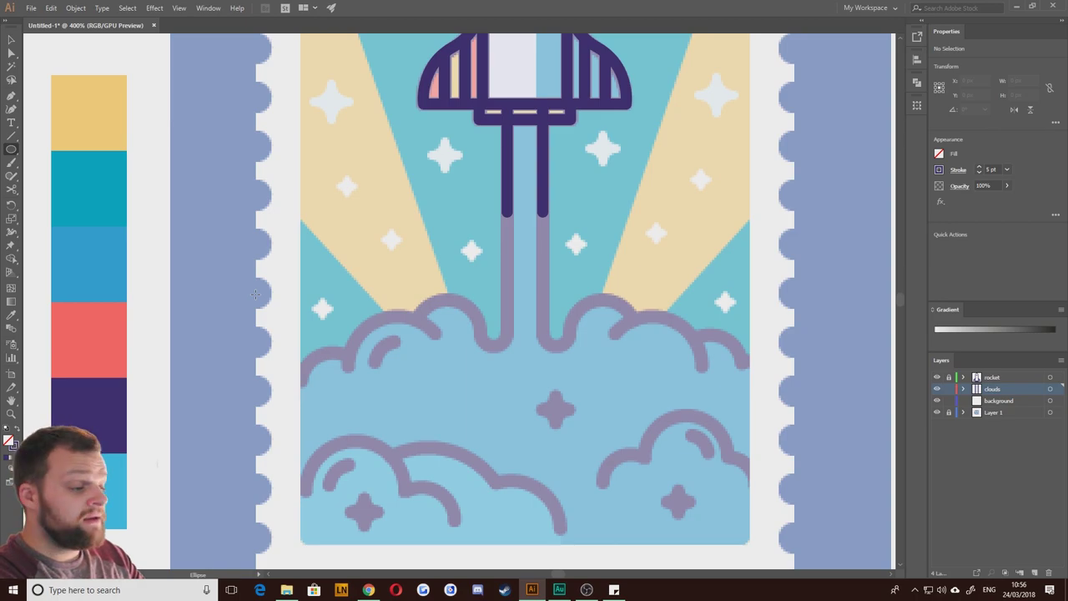
left_click(12, 95)
left_click(437, 334)
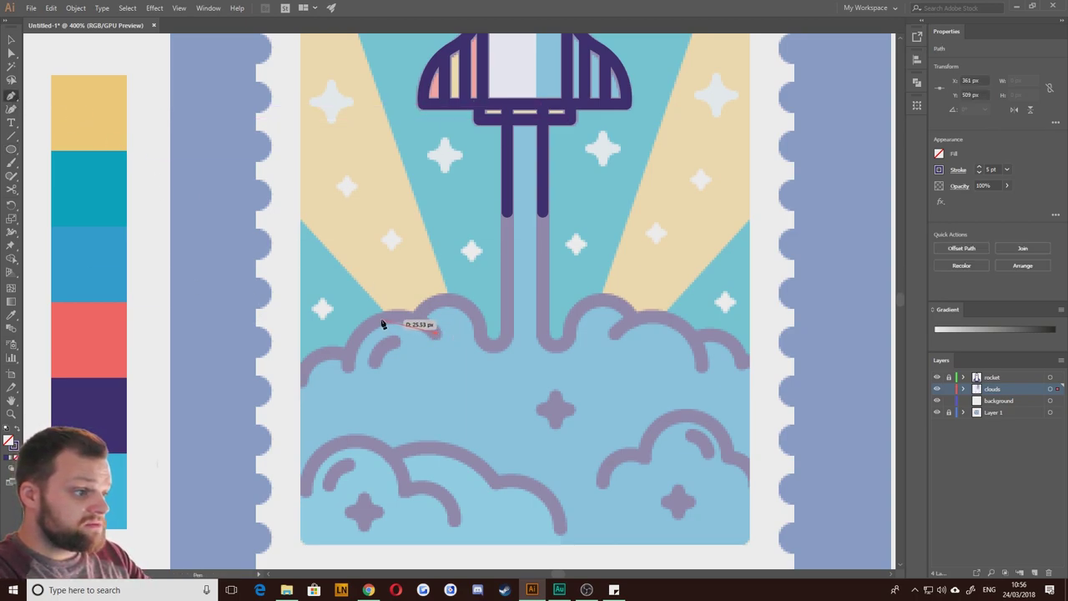
left_click_drag(381, 322, 344, 340)
left_click(346, 370)
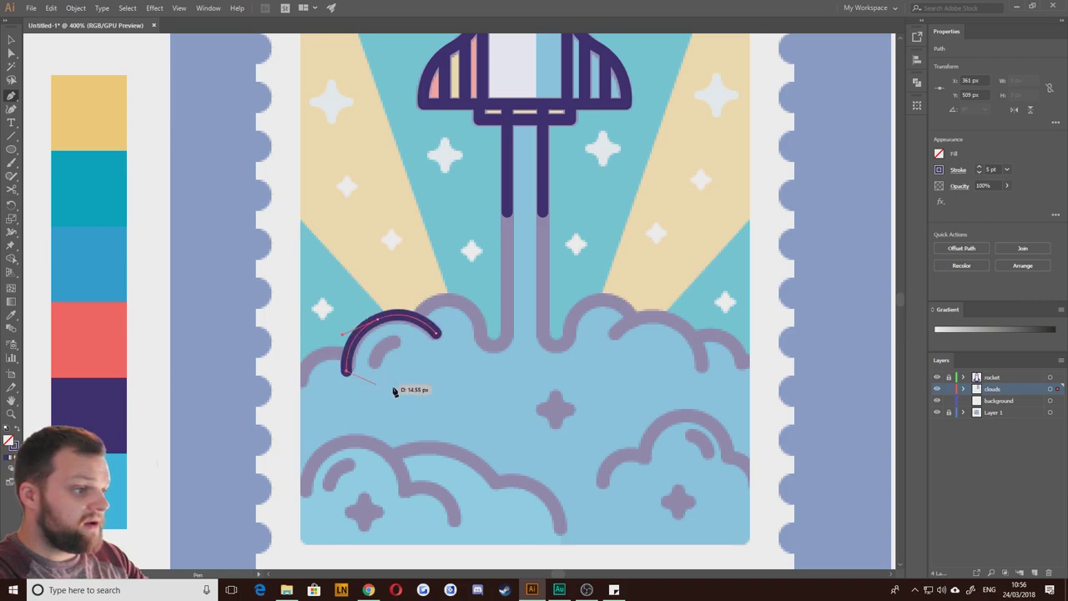
left_click(10, 39)
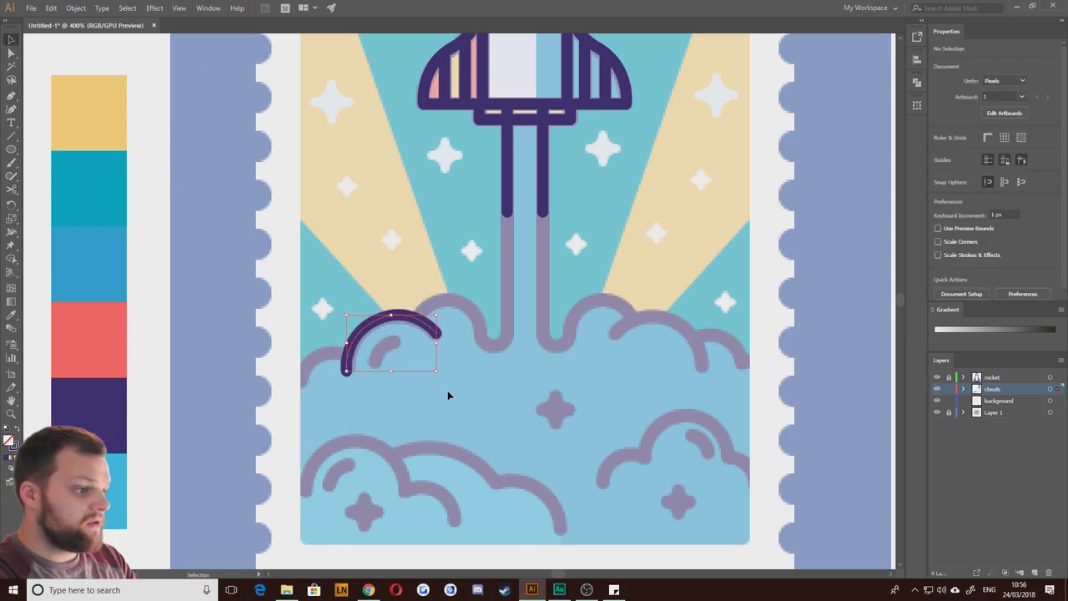
key("Delete")
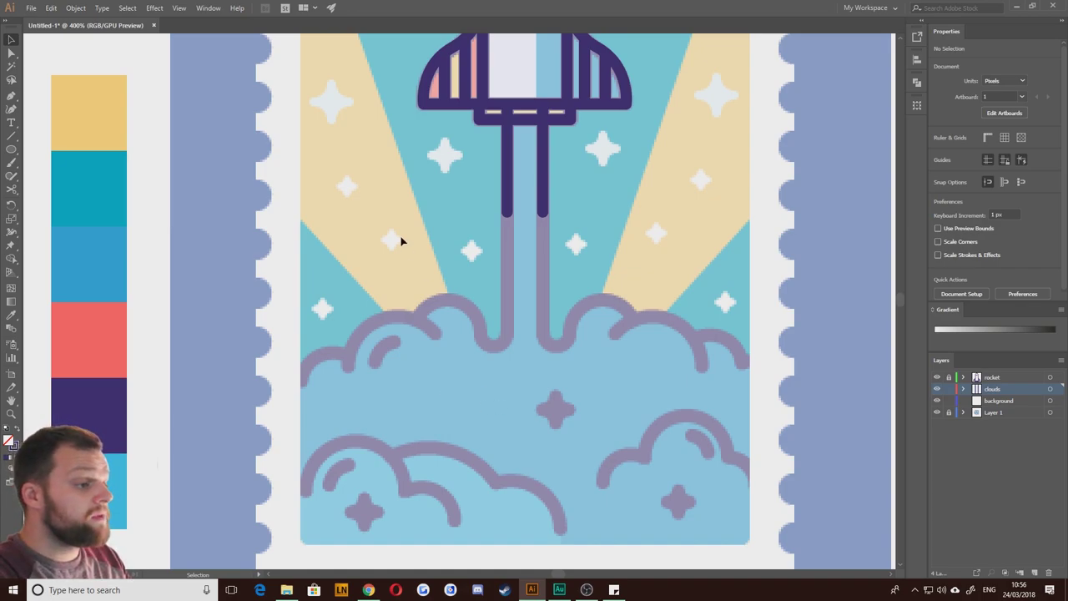
Step: Draw a trial circle about 38.5 px wide over the lower-left cloud, shift it along the neighbouring cloud bumps, and delete it
left_click(12, 150)
left_click_drag(298, 407, 258, 309)
left_click_drag(359, 390, 275, 304)
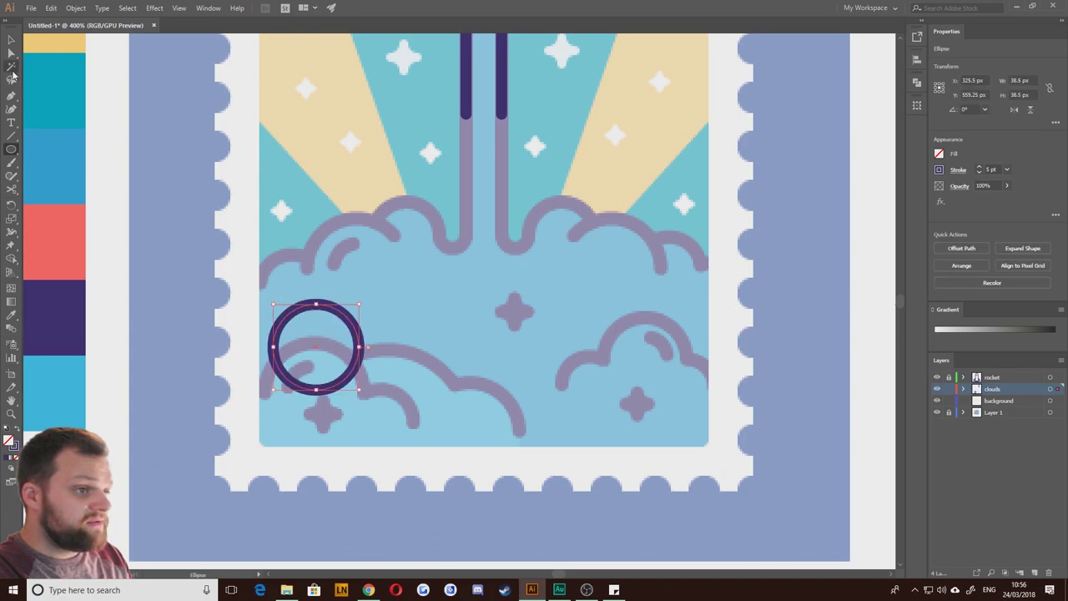
left_click(11, 39)
left_click(233, 321)
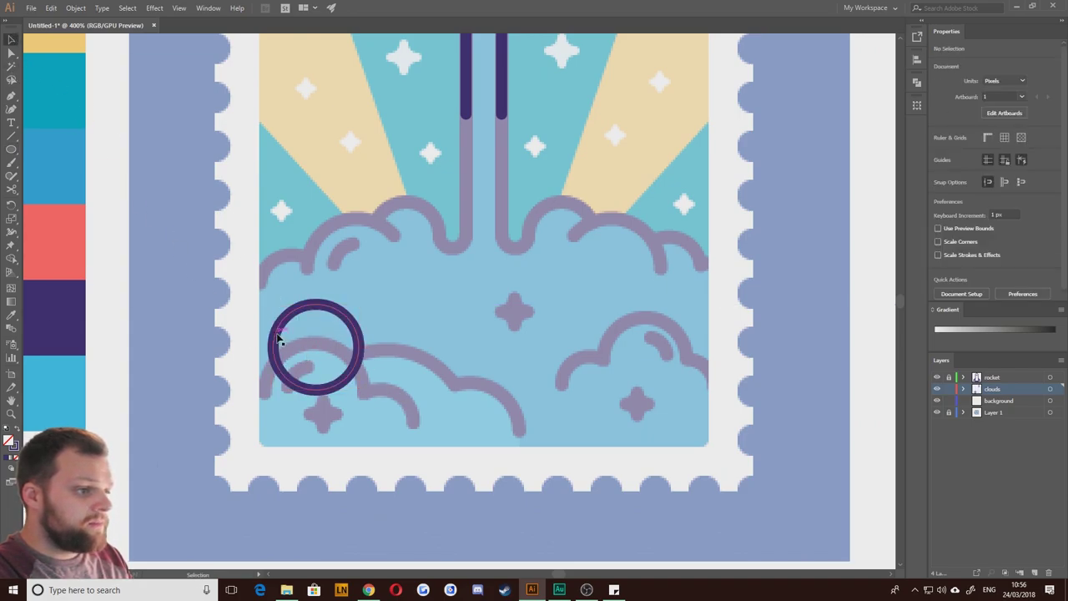
left_click_drag(276, 347, 358, 348)
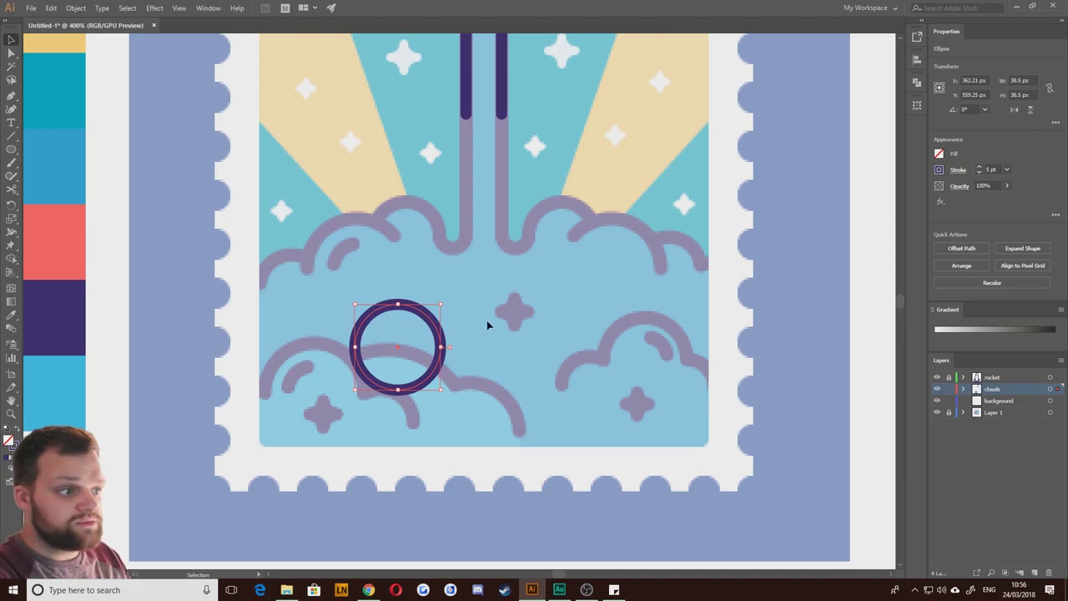
left_click(378, 266)
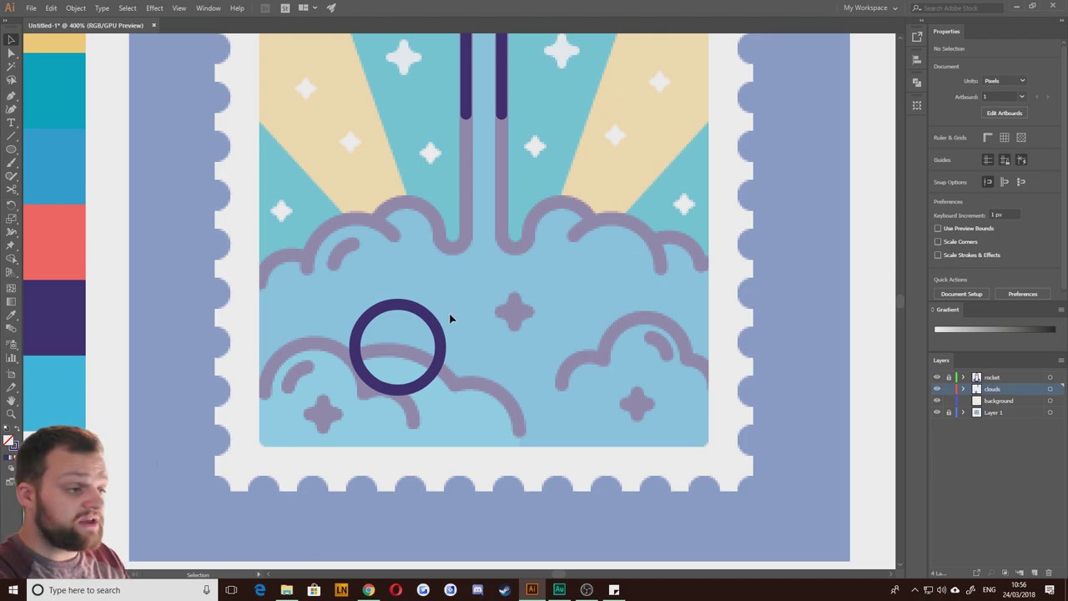
left_click_drag(367, 324, 438, 311)
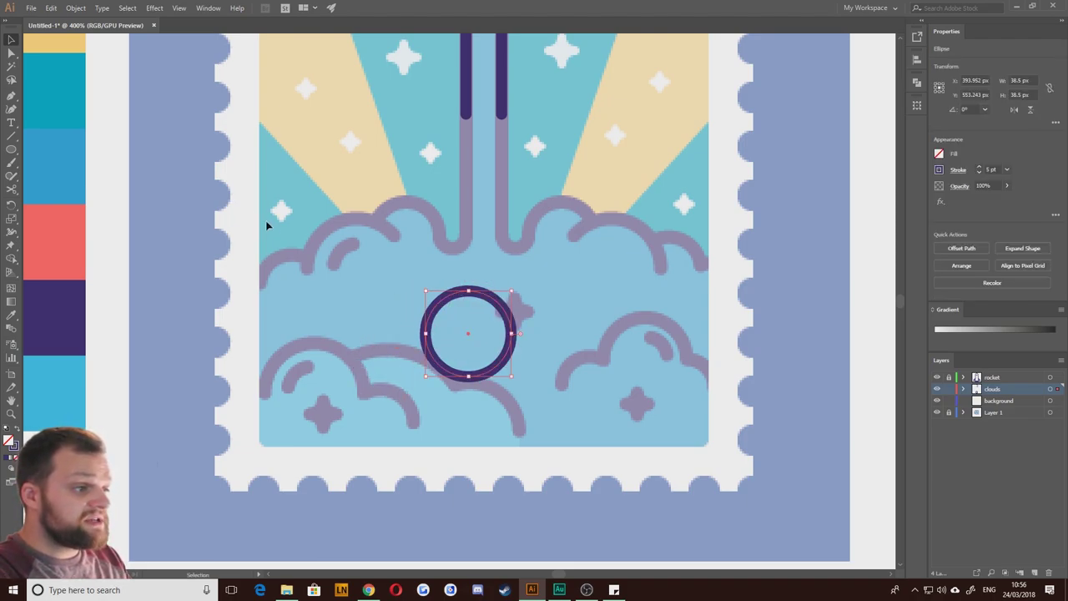
key("Delete")
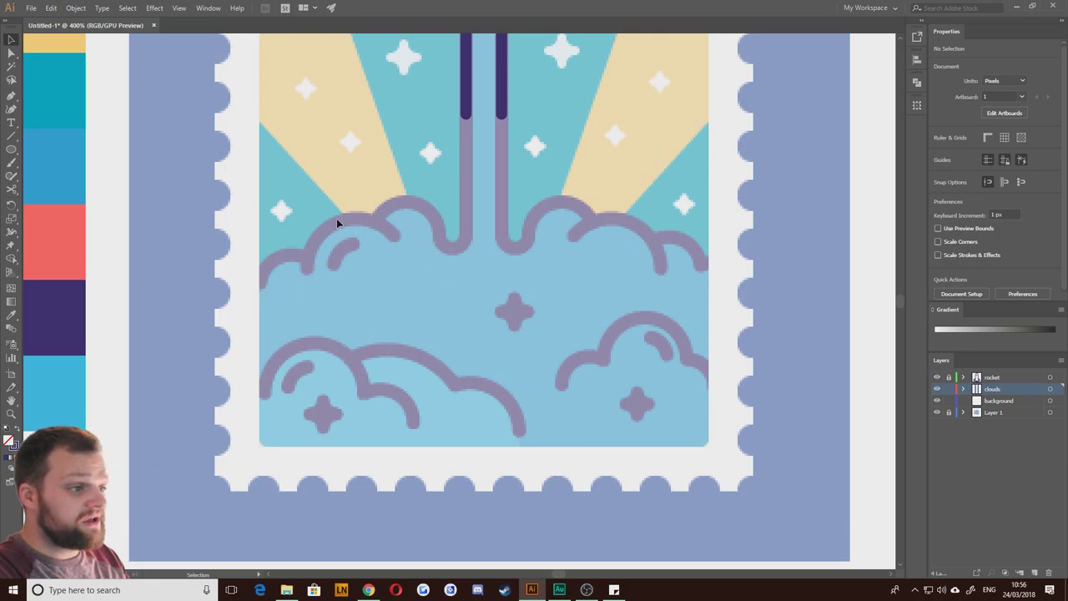
Step: Draw a circle about 49.5 px wide over the large puff of the upper-left cloud and nudge it towards the puff's outline
left_click(11, 150)
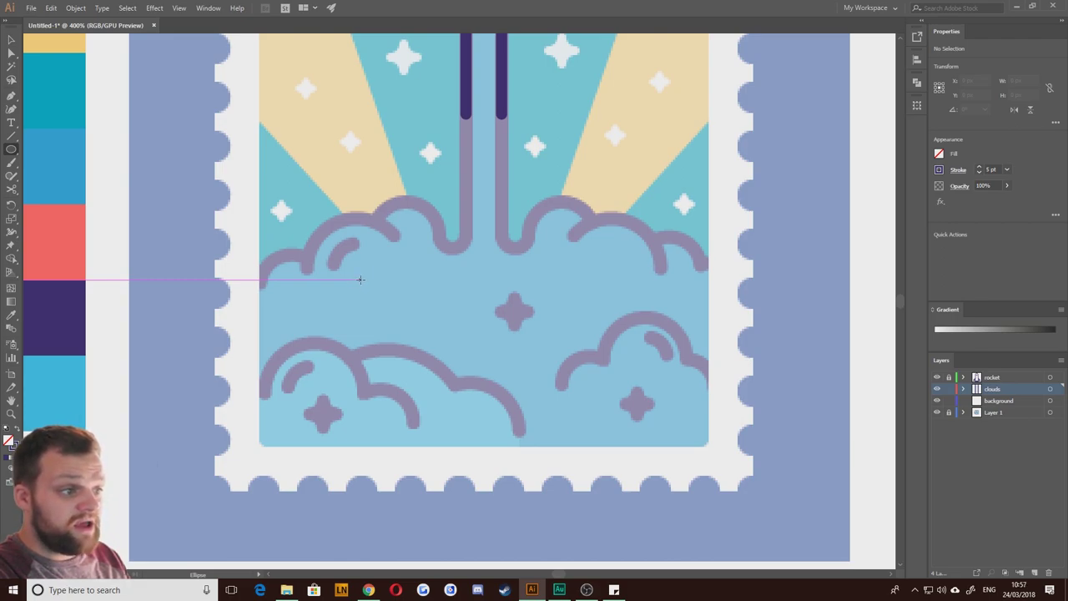
mouse_move(360, 279)
left_mouse_down()
mouse_move(304, 218)
mouse_move(324, 228)
left_mouse_up()
left_click(11, 40)
scroll(297, 315, "up", 2)
scroll(297, 315, "up", 2)
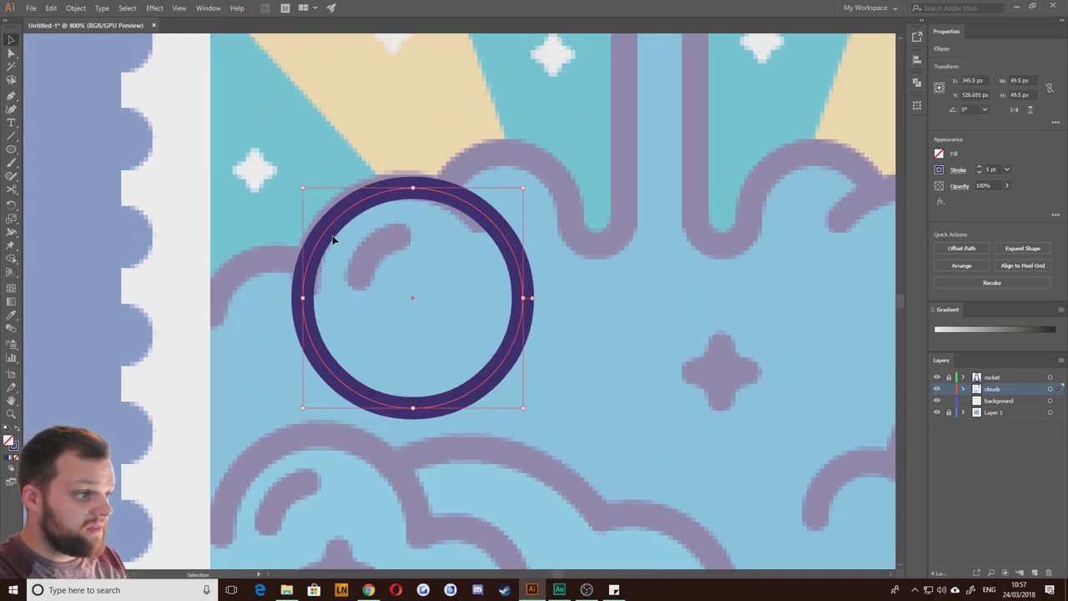
key("Left")
key("Left")
key("Up")
key("Right")
key("Down")
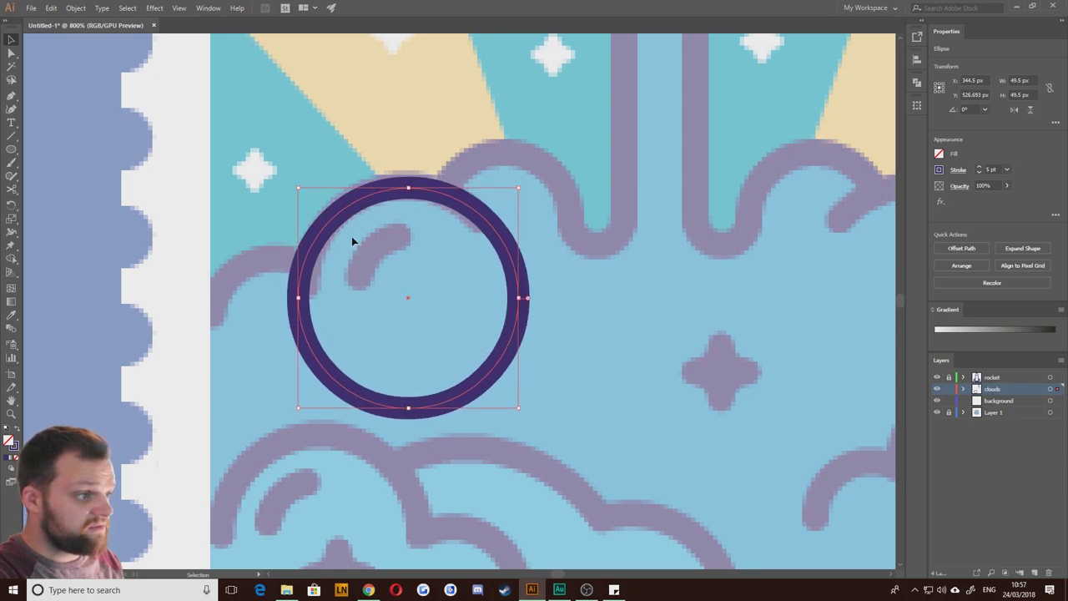
Step: Resize the circle to about 45 px wide and align it with the curve of the upper-left cloud's large puff
left_click_drag(519, 410, 508, 398)
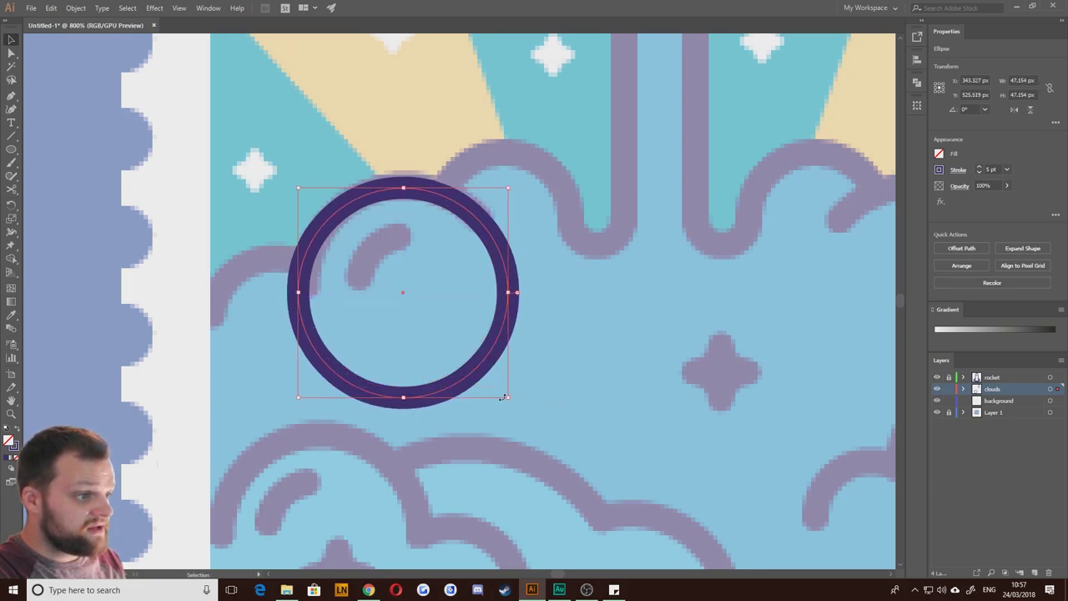
left_click_drag(310, 244, 313, 241)
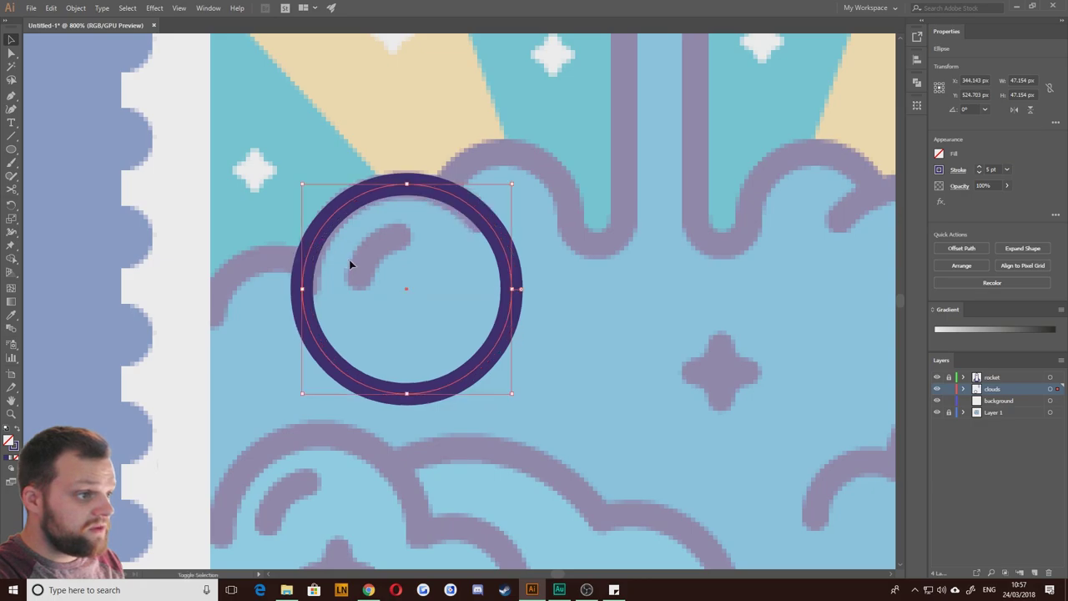
key("Left")
left_click_drag(299, 185, 346, 209)
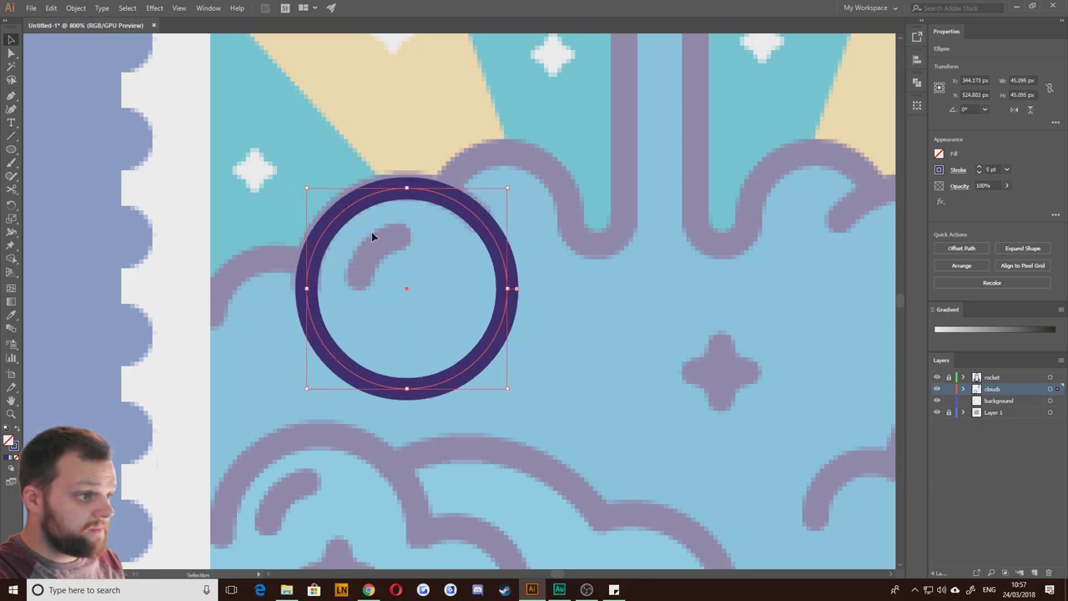
left_click(255, 327)
Step: Try deleting the circle over the upper-left cloud's large puff, and undo the deletion
scroll(391, 297, "down", 1)
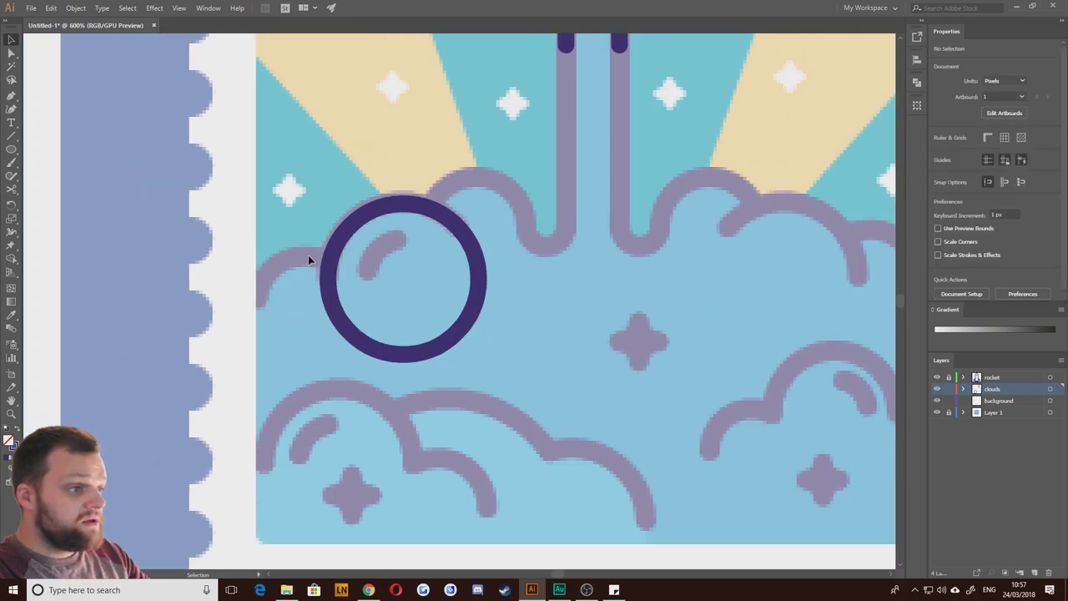
left_click(339, 249)
key("a")
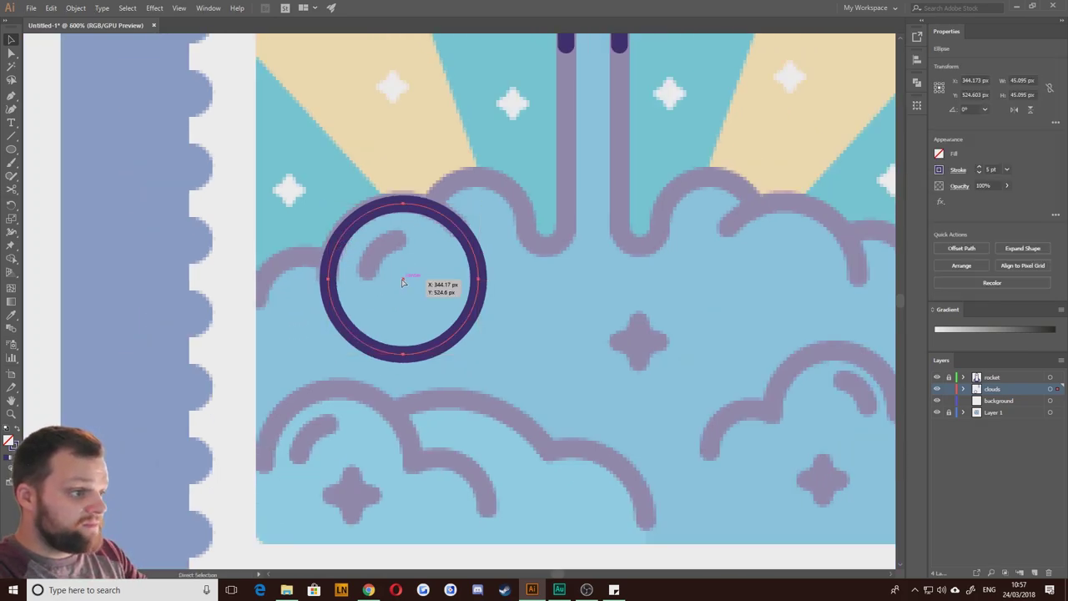
key("Delete")
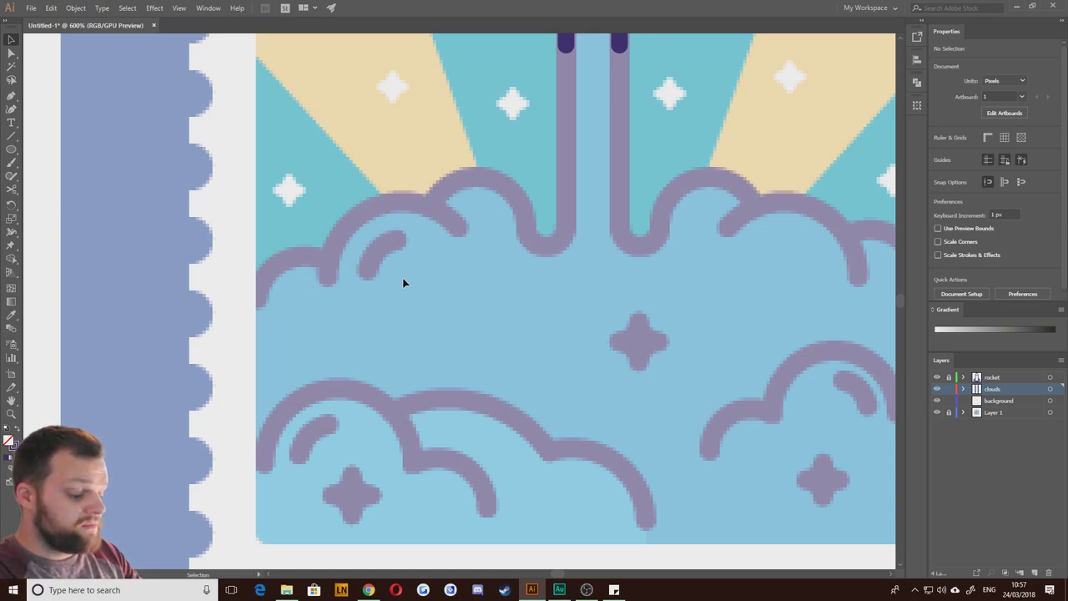
key("ctrl+z")
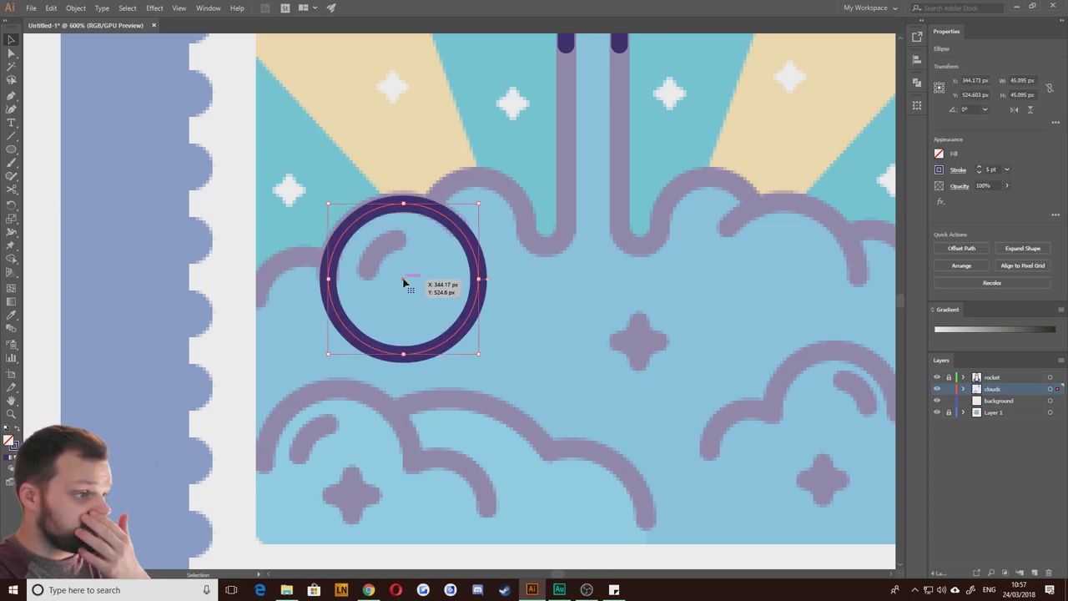
key("a")
key("v")
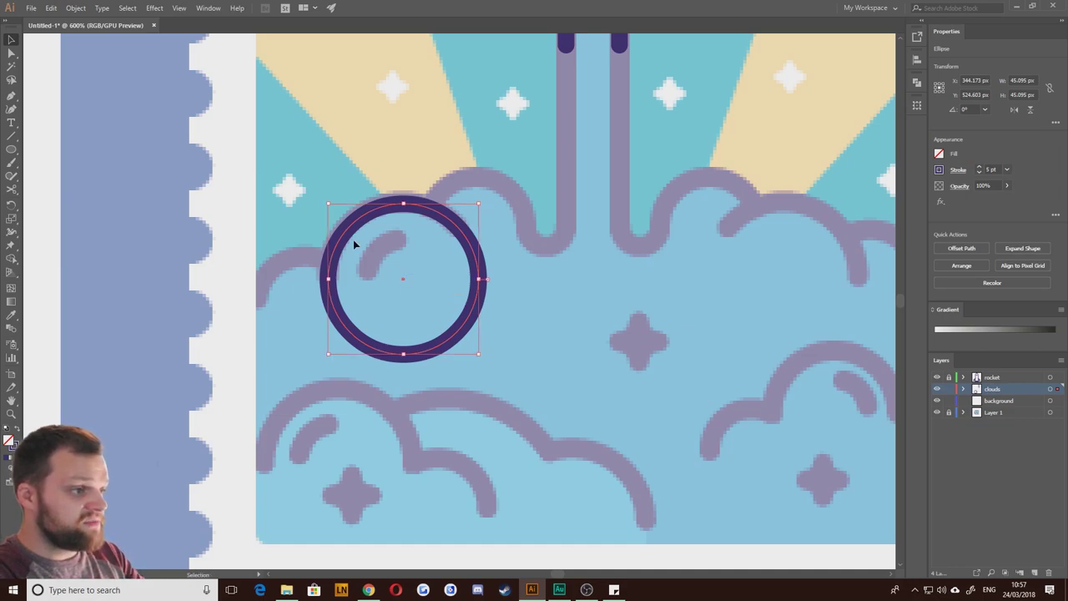
Step: Make a smaller concentric copy of the circle to match the puff's highlight arc, and delete that trial copy
left_click_drag(328, 205, 349, 241)
left_click(161, 407)
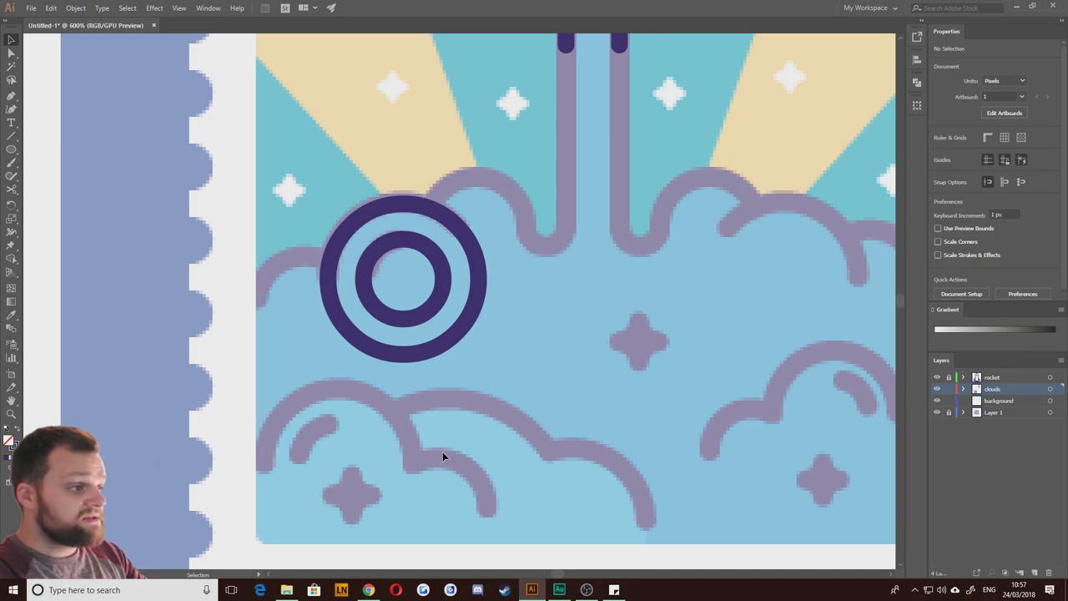
left_click_drag(837, 271, 698, 228)
left_click_drag(402, 351, 482, 377)
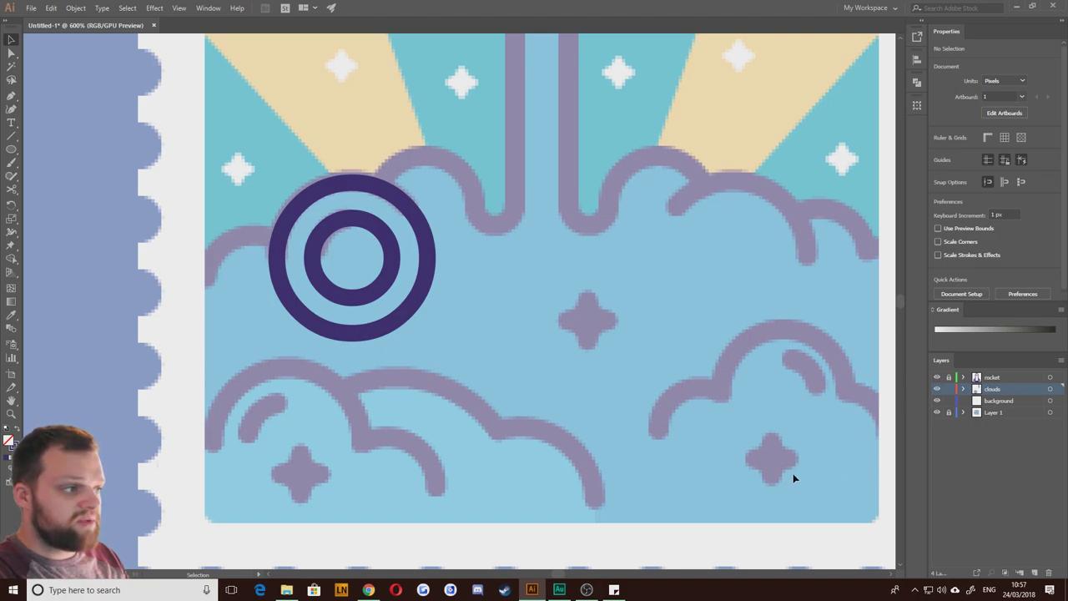
left_click_drag(679, 361, 626, 391)
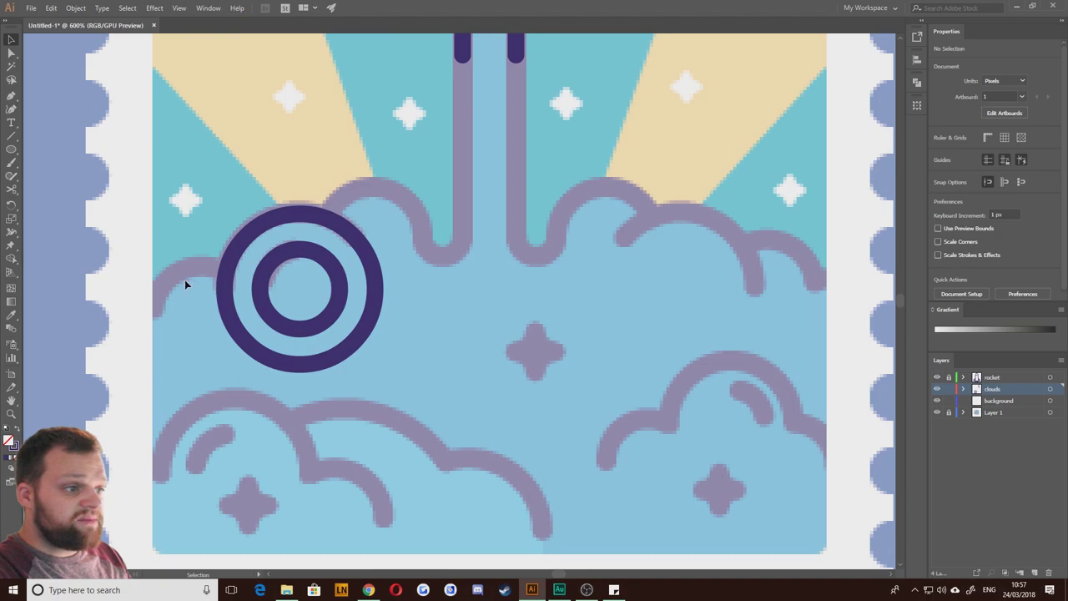
left_click(260, 293)
key("Delete")
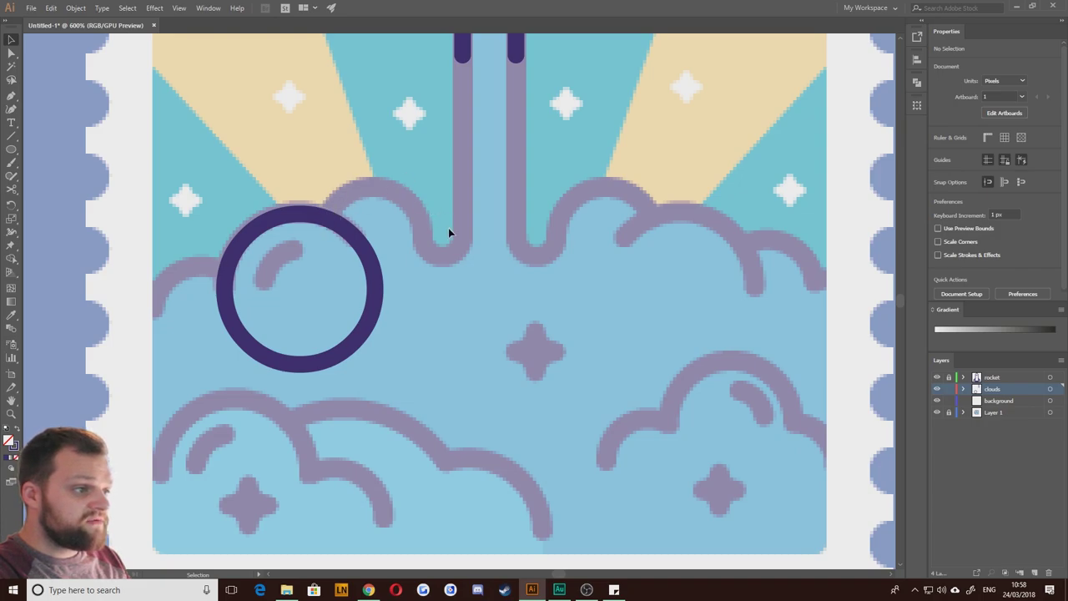
Step: Duplicate the puff's 45 px circle horizontally to the right, overlapping the original by half its width
left_click(227, 287)
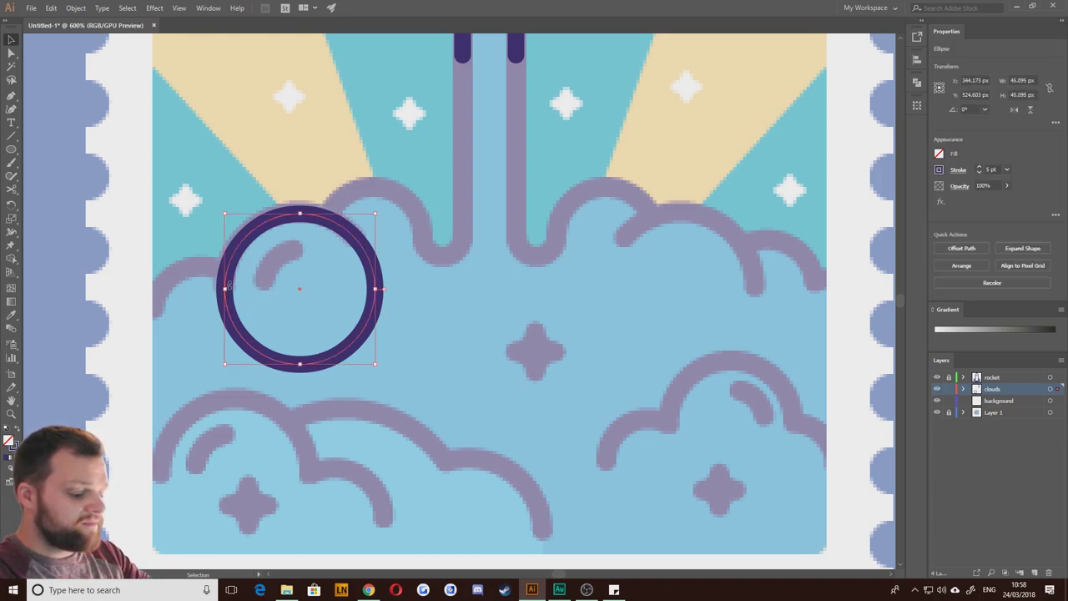
left_click_drag(246, 248, 317, 245)
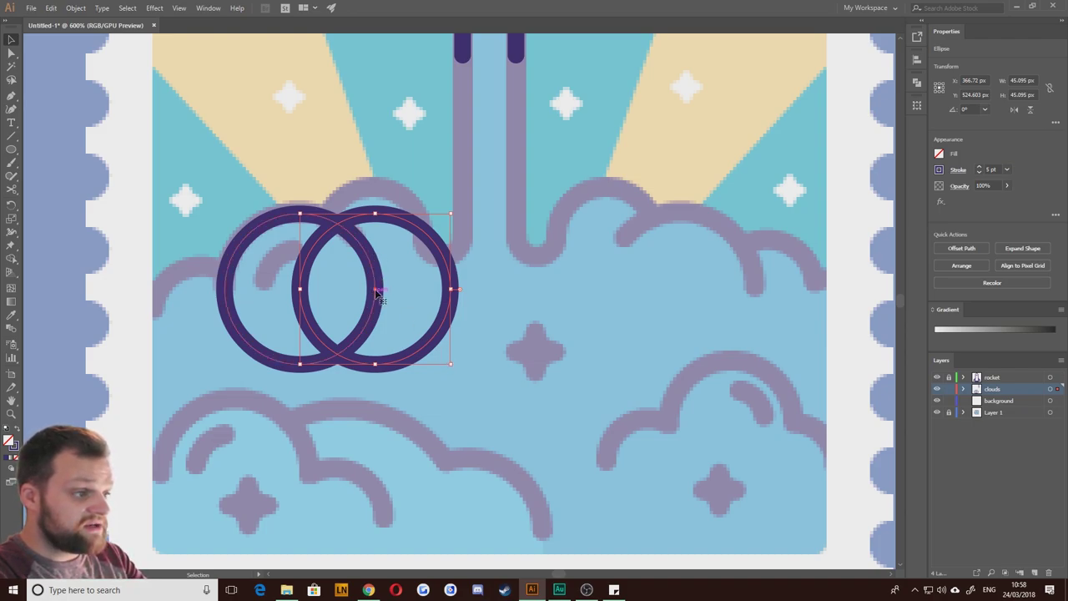
Step: Scale the copied circle to about 28.5 px wide and move it up onto the smaller puff beside the large one
left_click_drag(449, 365, 428, 340)
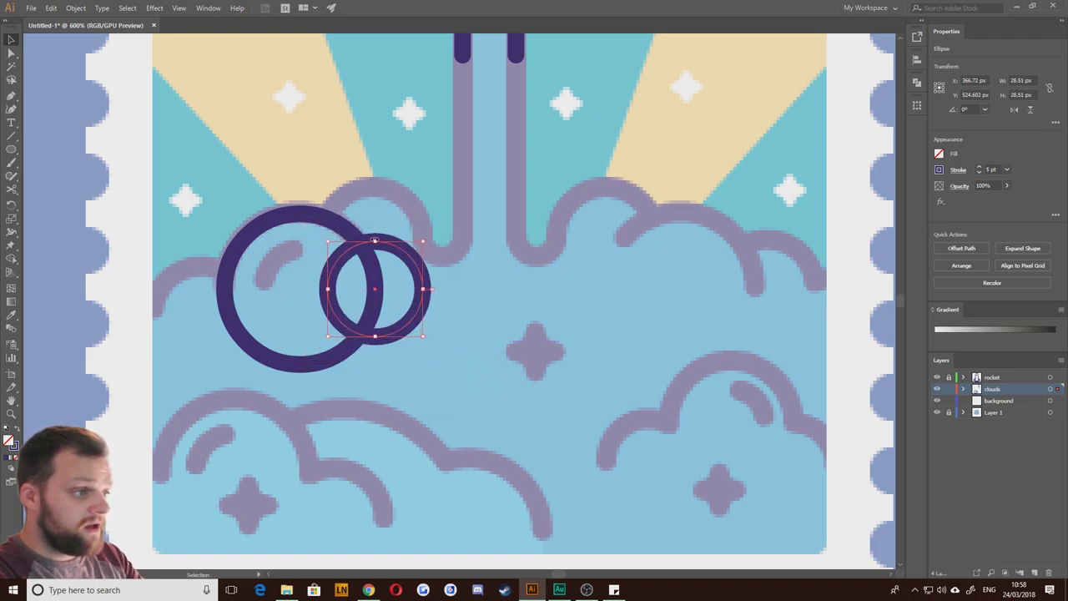
left_click_drag(399, 248, 403, 190)
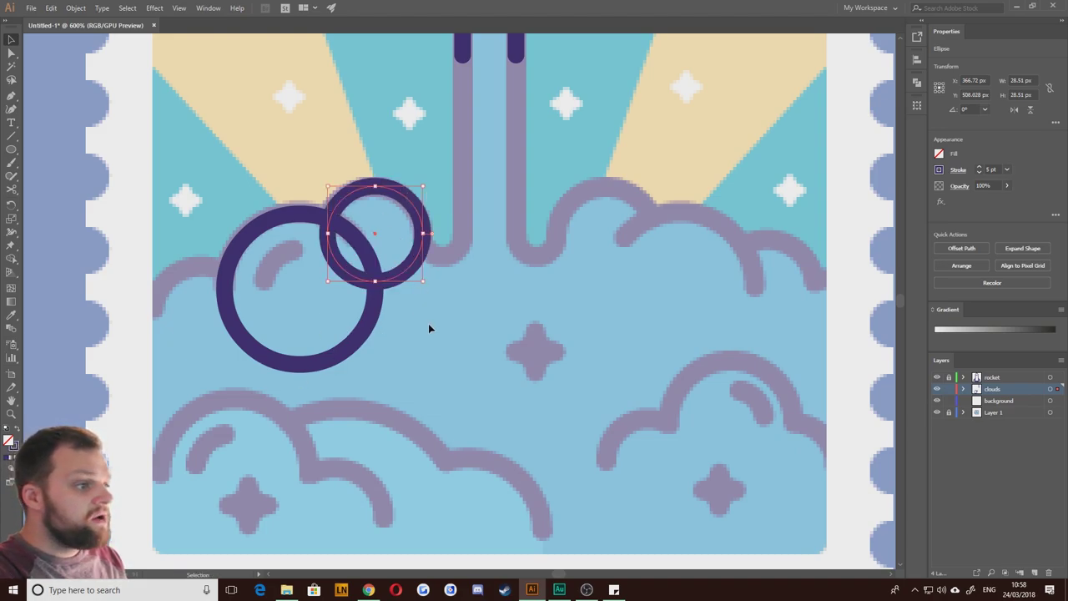
left_click(450, 261)
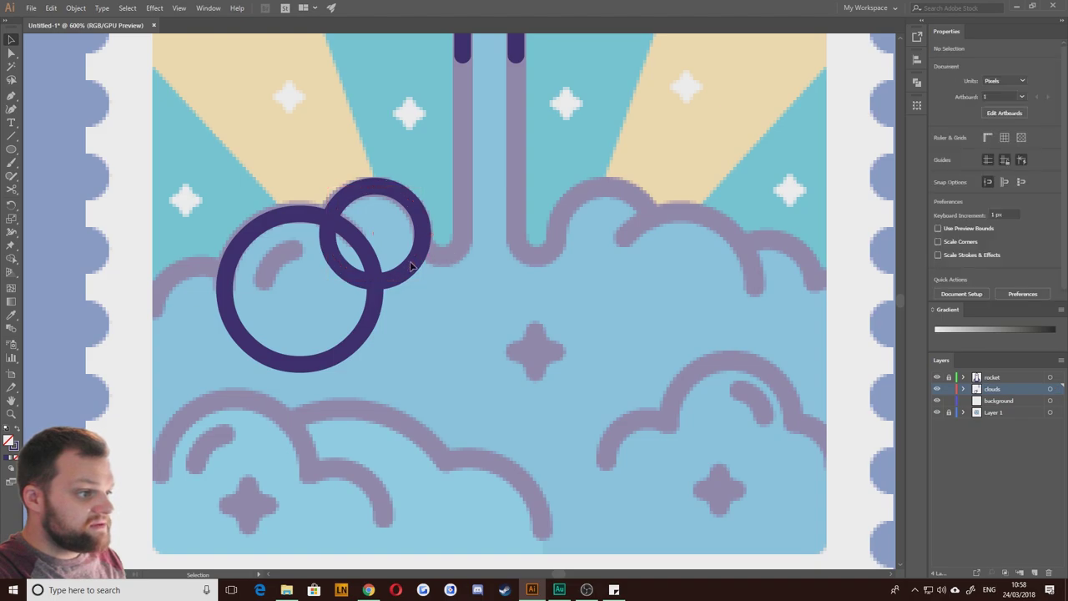
Step: Duplicate the 28.5 px circle to its right, shrink the copy to about 12 px, and move it up against the original beside the smoke trail
left_click_drag(418, 267, 506, 264)
left_click_drag(518, 186, 464, 233)
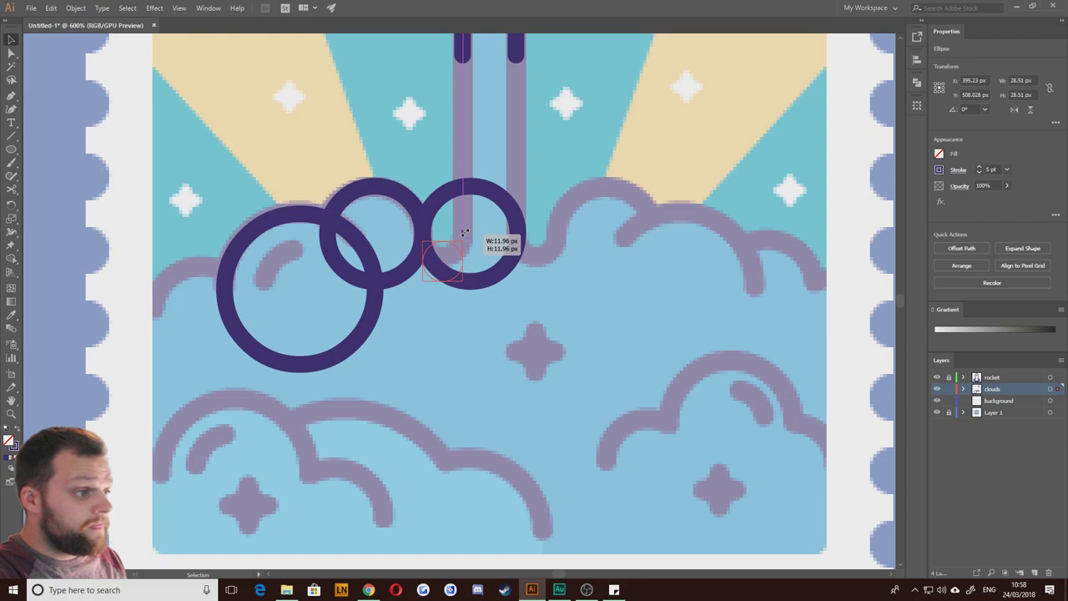
left_click_drag(463, 233, 464, 234)
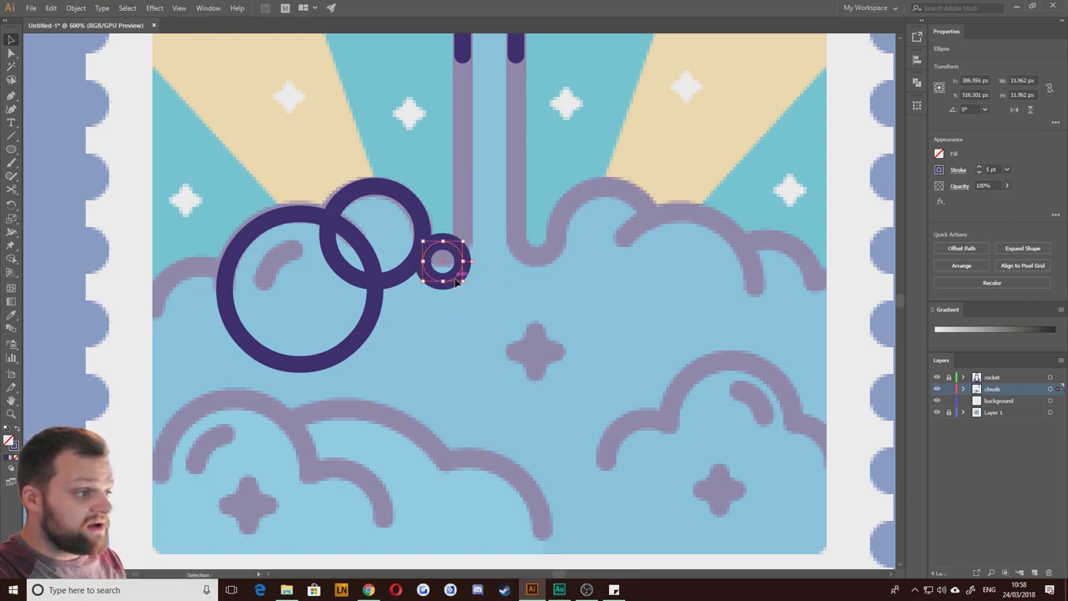
left_click_drag(458, 281, 456, 255)
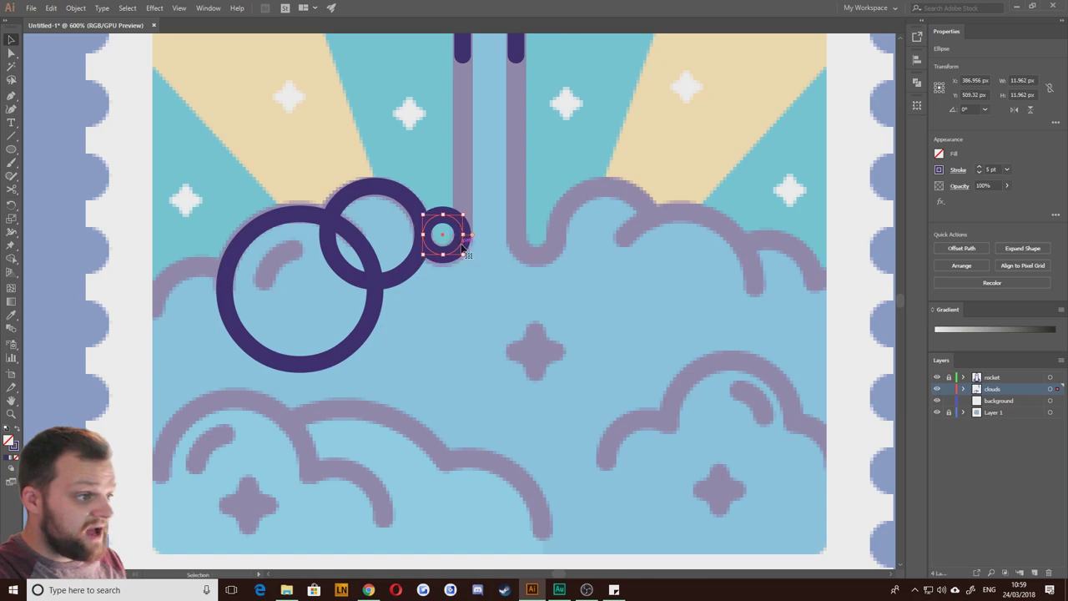
key("Down")
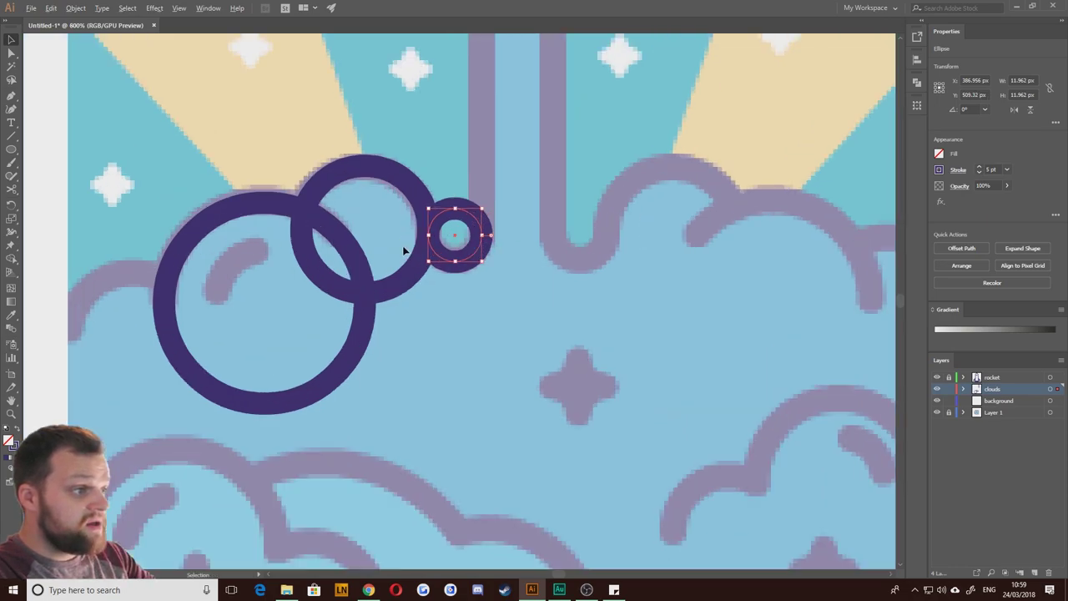
Step: Align the 12 px circle's centre vertically with the 28.5 px circle's centre so the two outlines touch
scroll(410, 245, "up", 5)
left_click(542, 189, "shift")
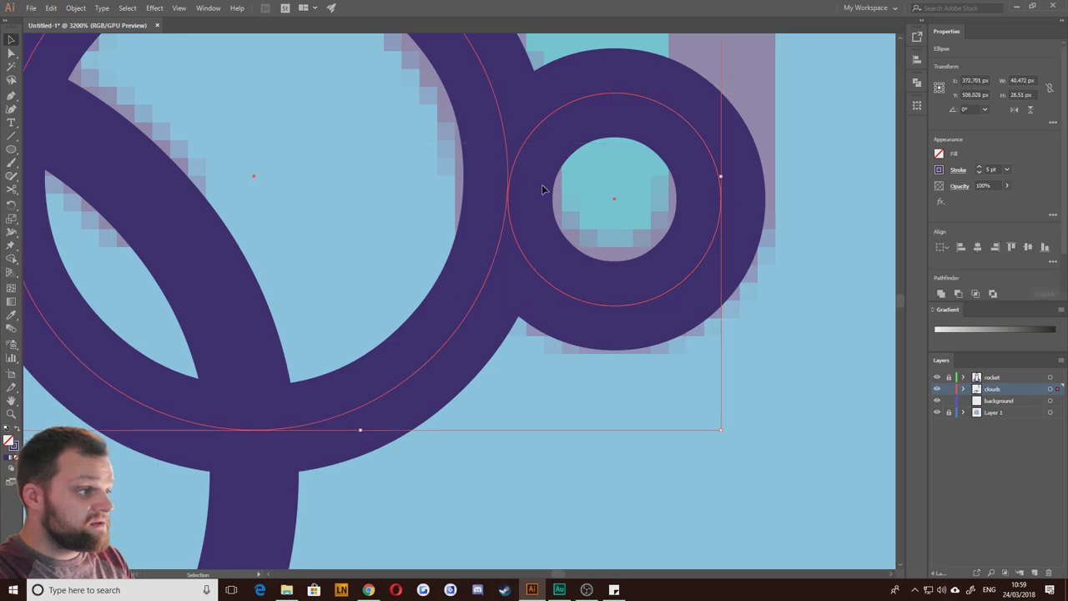
left_click(615, 477)
left_click(506, 147)
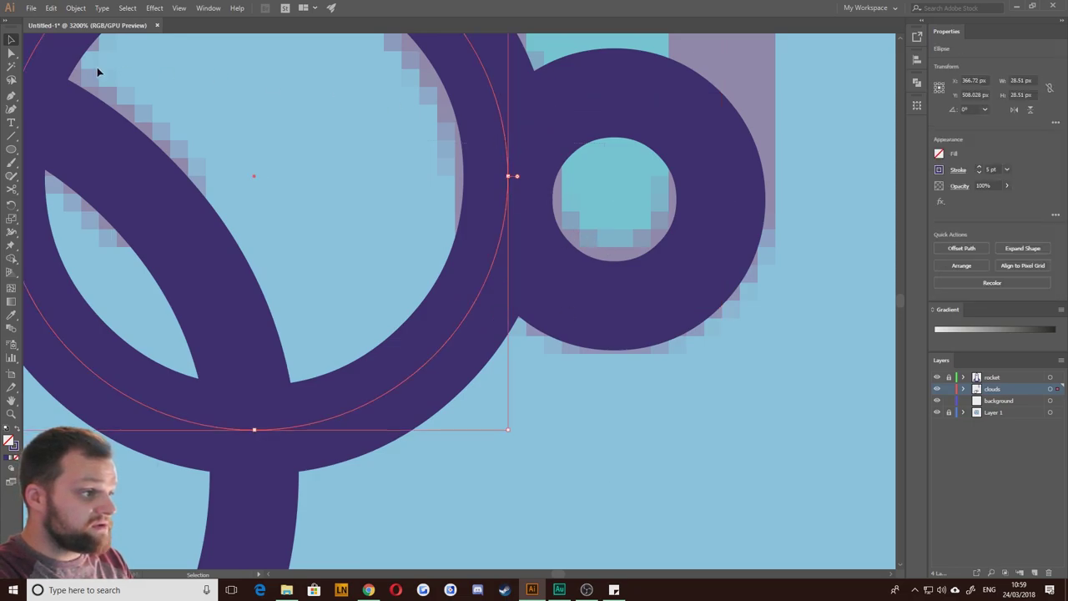
left_click(518, 244)
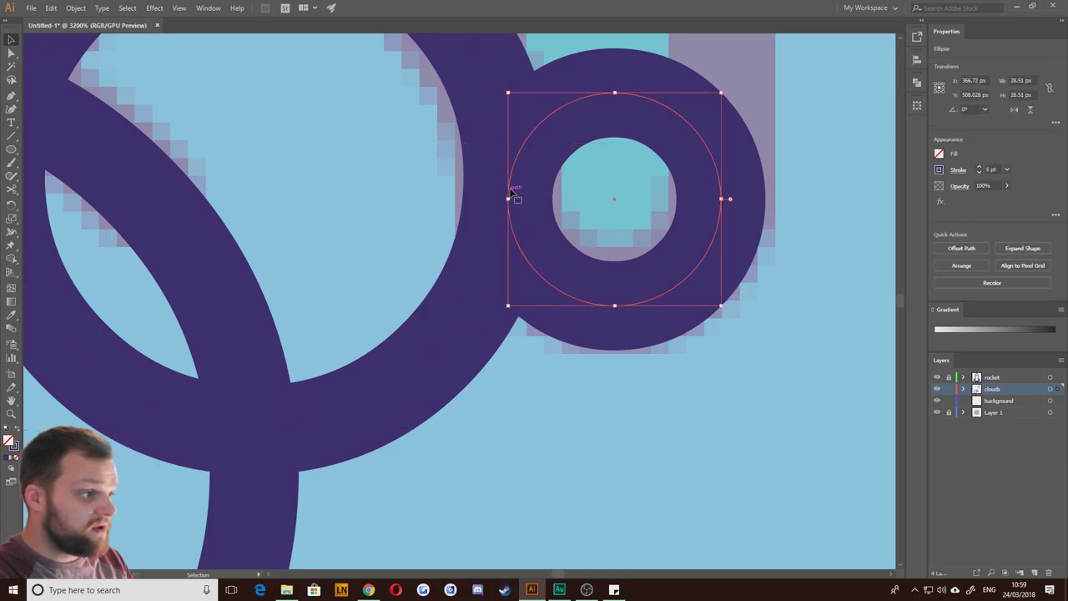
left_click_drag(519, 236, 517, 219)
scroll(656, 282, "down", 4)
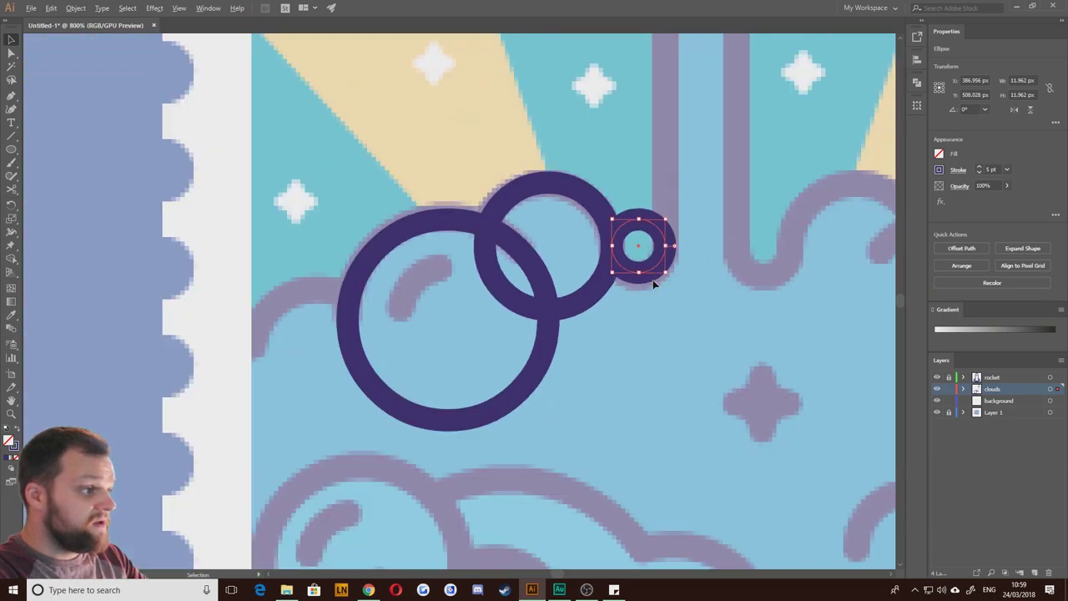
left_click_drag(631, 385, 489, 441)
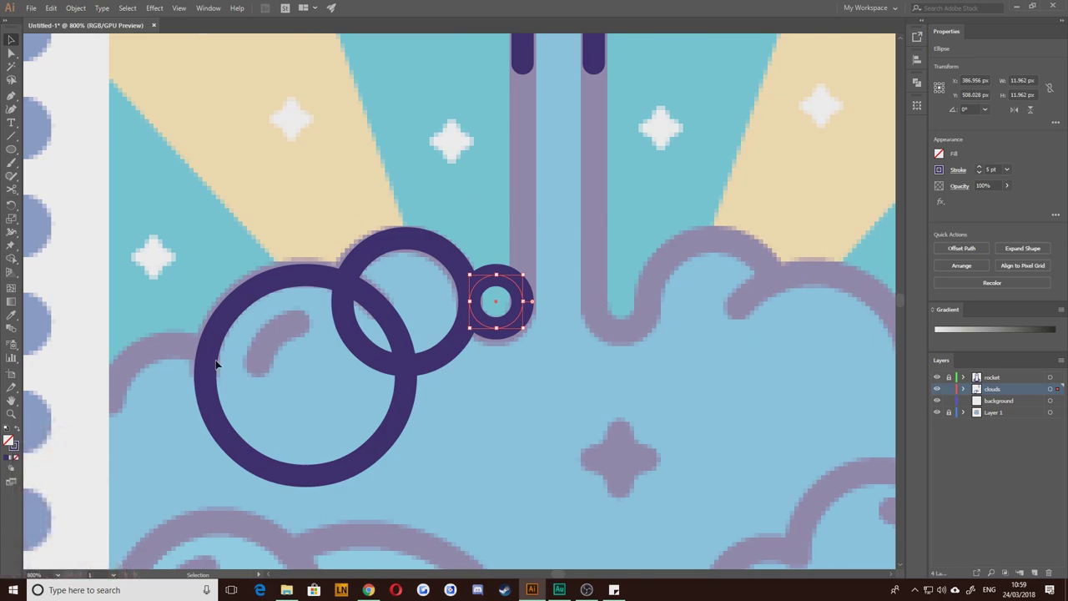
left_click(261, 231)
left_click_drag(575, 379, 500, 345)
scroll(507, 346, "down", 3)
left_click_drag(516, 397, 467, 363)
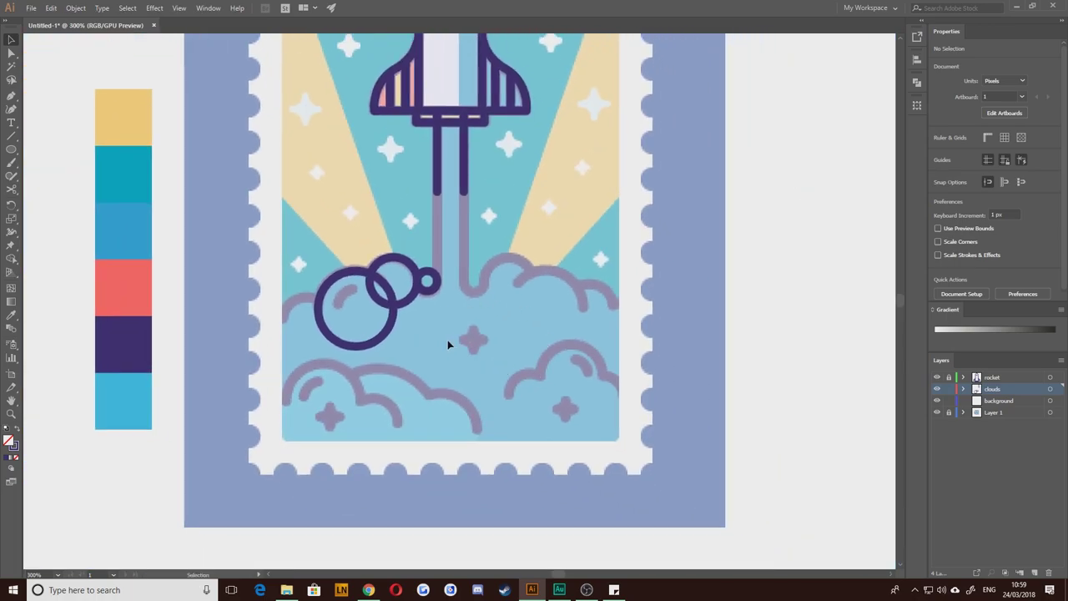
left_click_drag(271, 343, 321, 364)
scroll(465, 360, "up", 2)
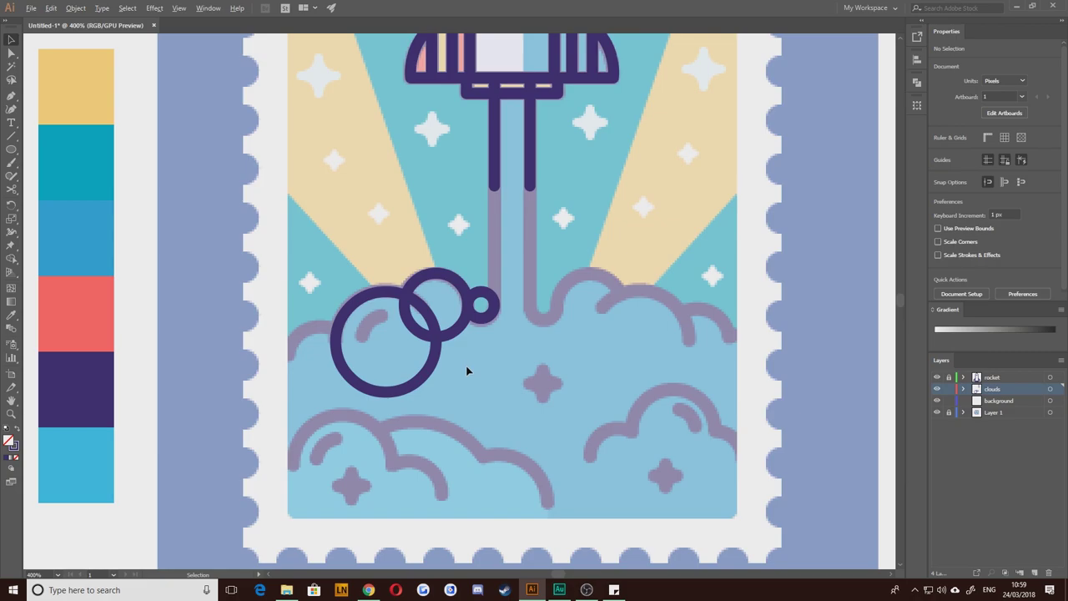
scroll(466, 368, "up", 3)
scroll(486, 370, "down", 2)
left_click_drag(565, 375, 506, 375)
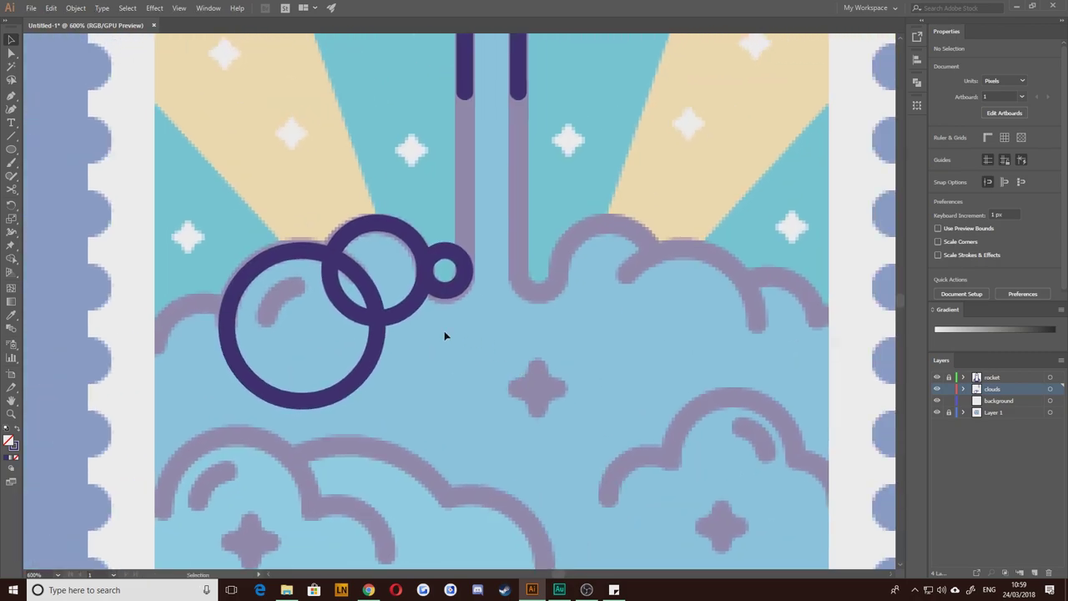
Step: Try duplicating the three puff circles onto the opposite cloud and mirroring them horizontally, and delete the trial copies
left_click_drag(127, 182, 125, 181)
left_click_drag(265, 260, 561, 261)
left_click(75, 9)
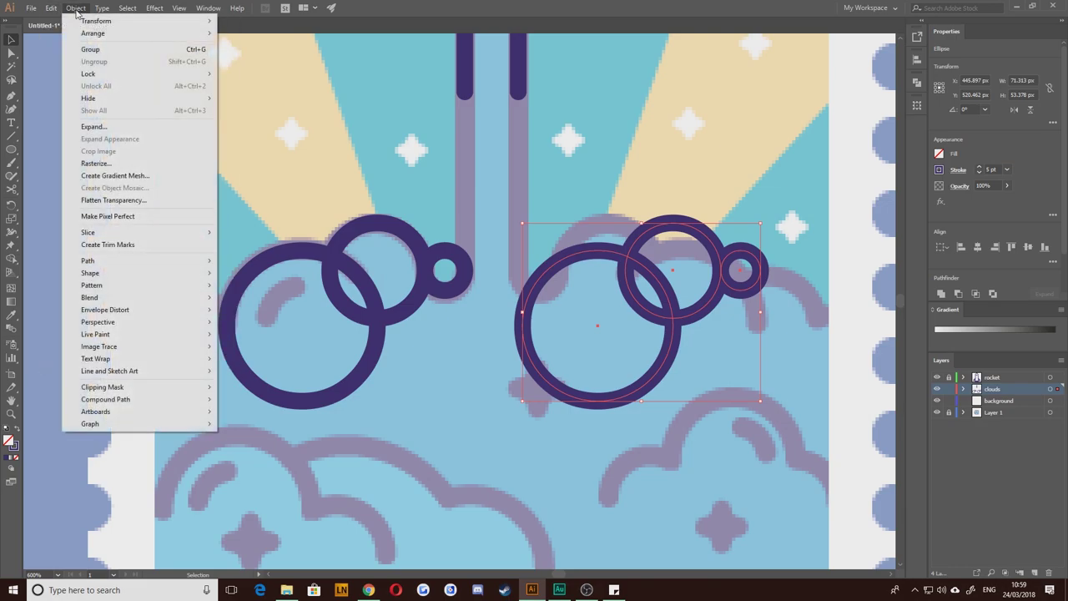
mouse_move(142, 21)
left_click(243, 49)
type("180")
key("Return")
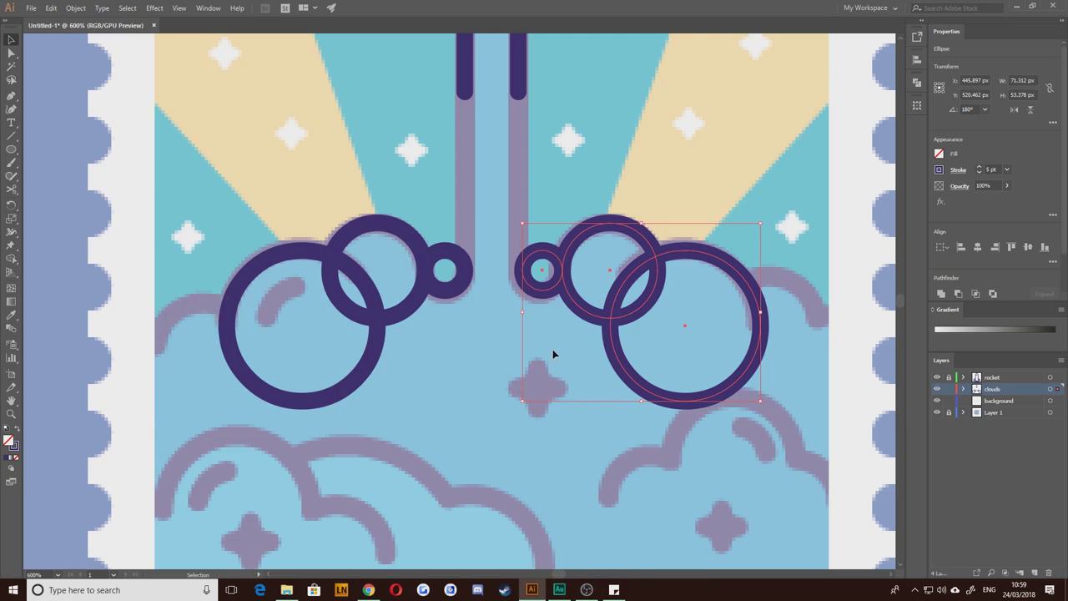
key("Delete")
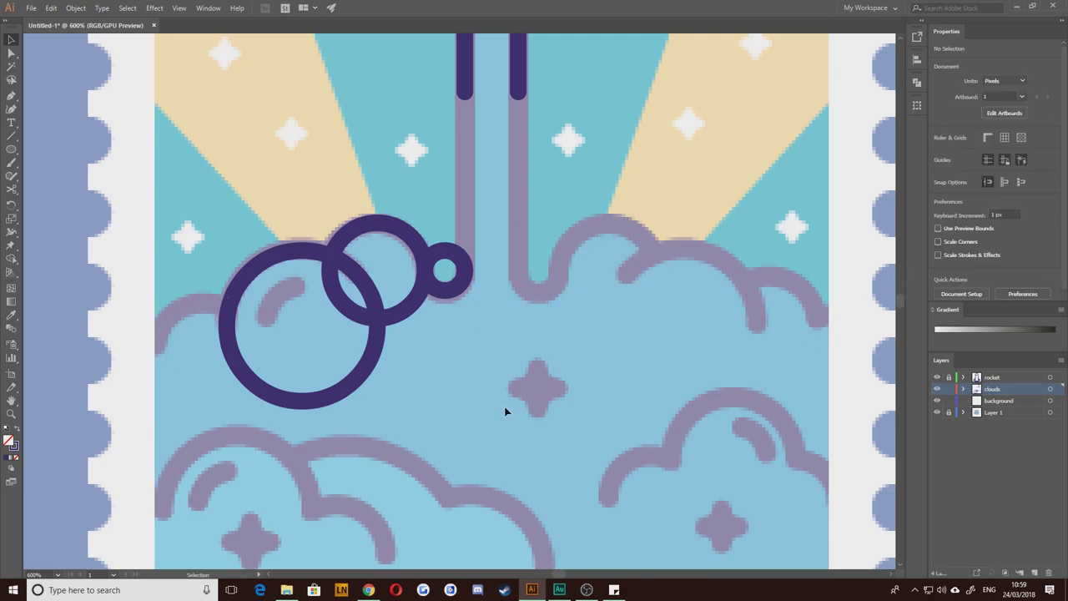
Step: Duplicate the 28.5 px circle onto the upper-left cloud's outermost puff at the stamp's edge
left_click_drag(377, 455, 418, 372)
left_click_drag(375, 194, 416, 283)
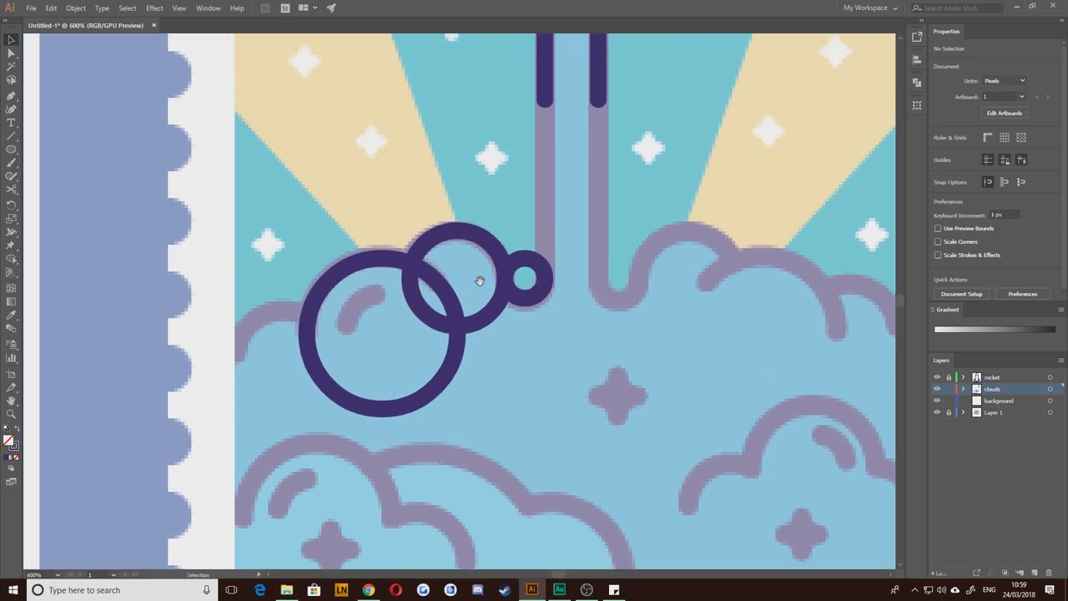
left_click_drag(640, 309, 557, 303)
left_click_drag(295, 305, 481, 287)
left_click(410, 292)
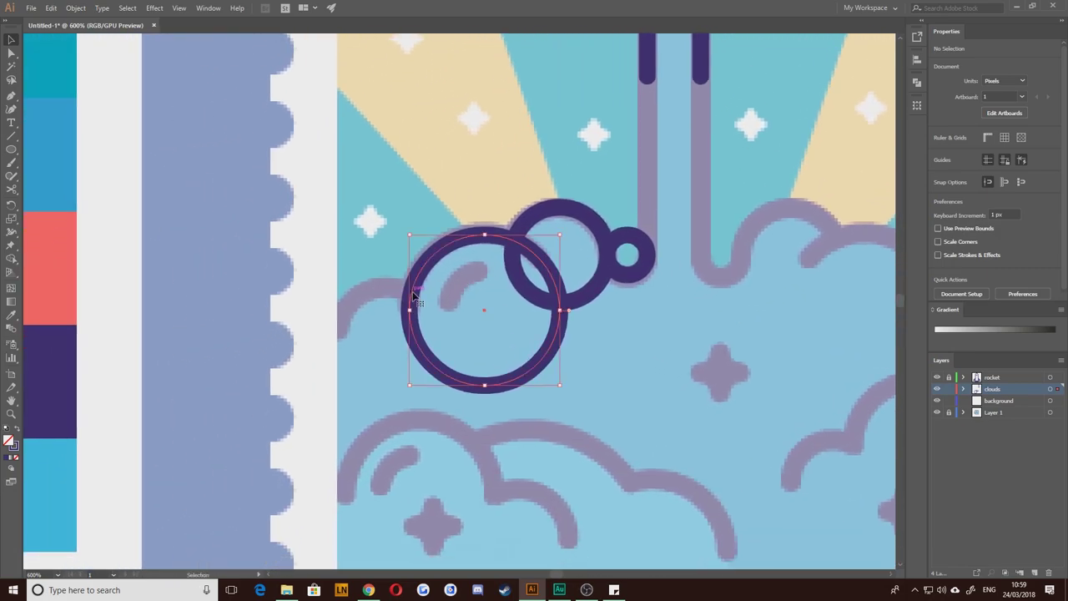
left_click(555, 215)
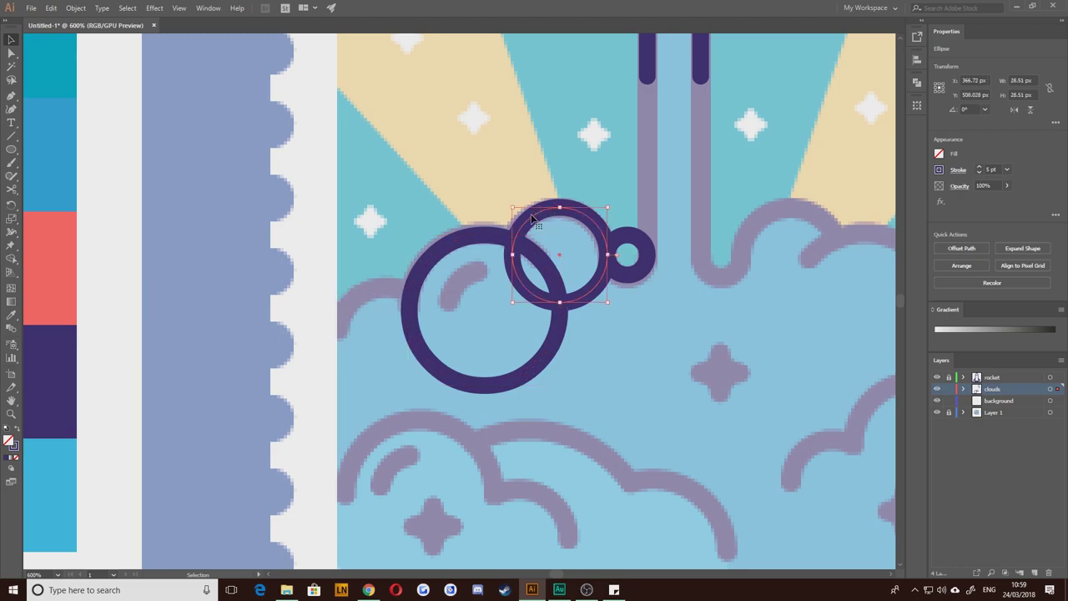
left_click_drag(531, 222, 357, 298)
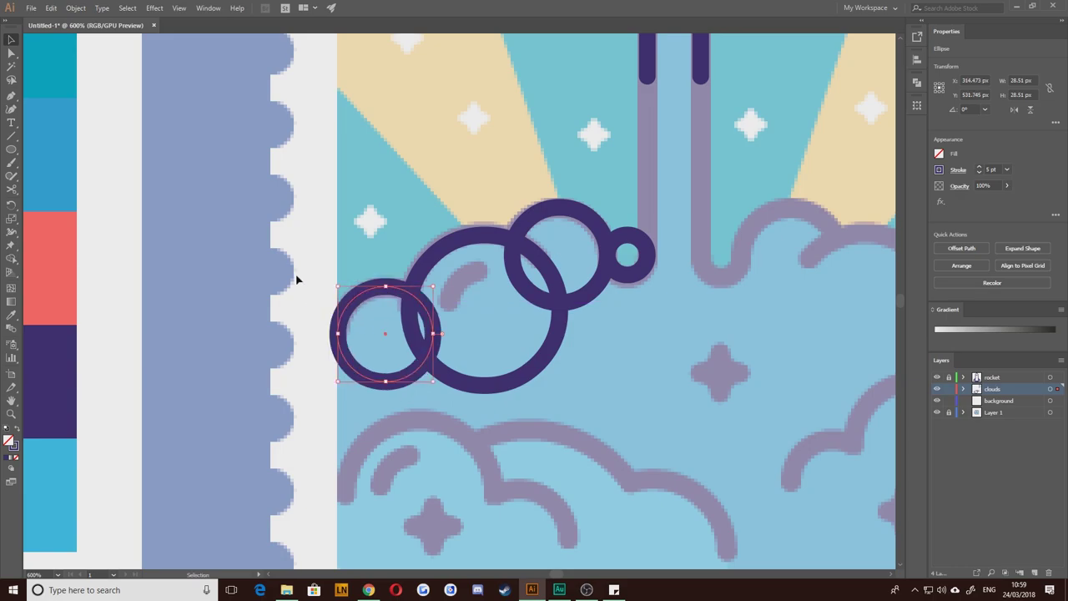
Step: Compare the traced circles with the reference cloud outline by hiding and showing the clouds layer
left_click_drag(309, 336, 258, 289)
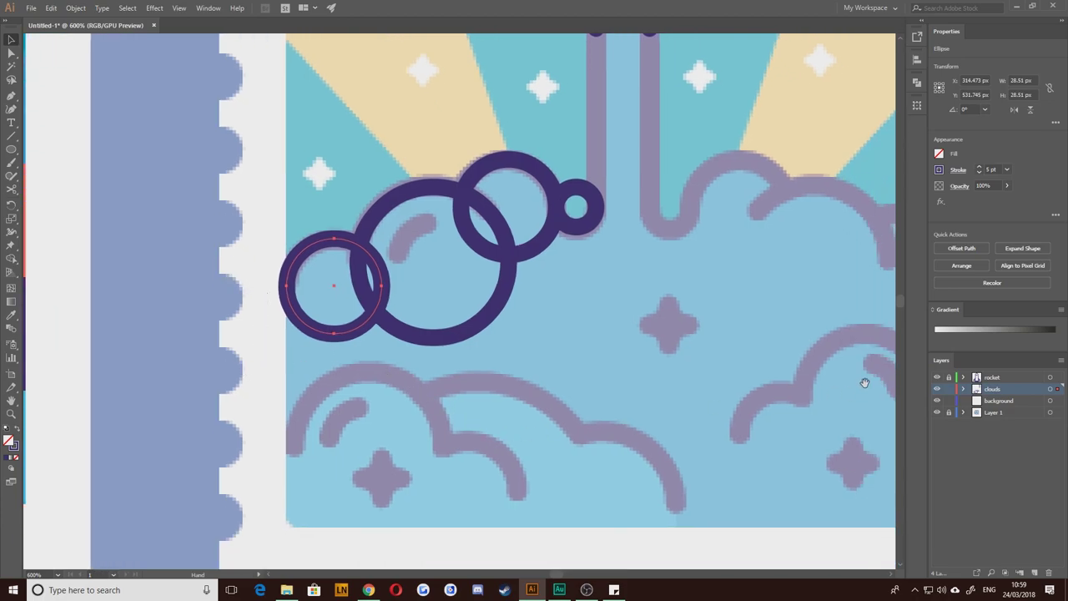
left_click(936, 388)
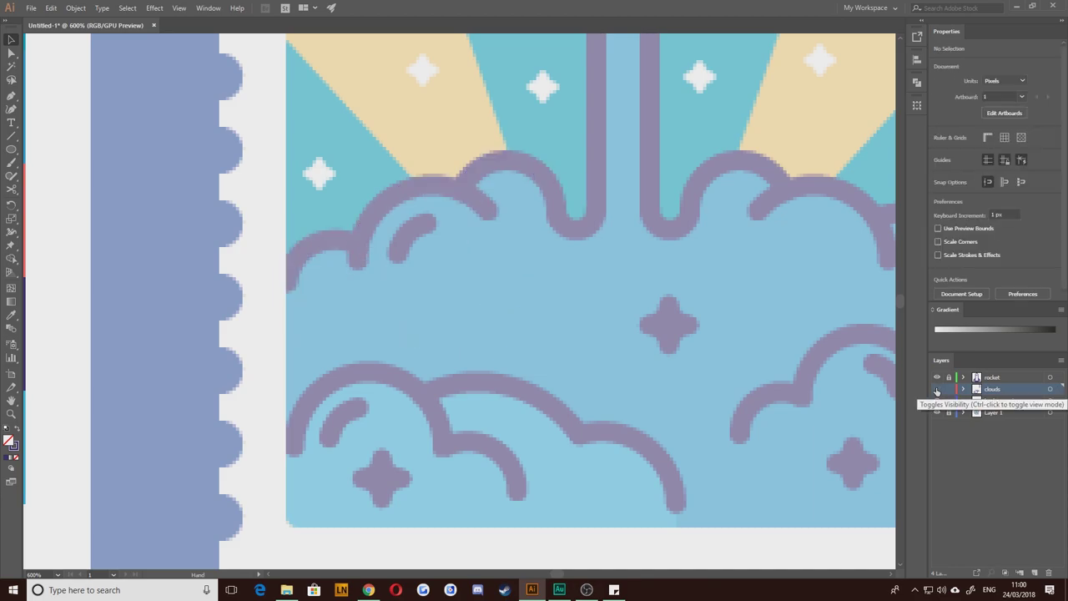
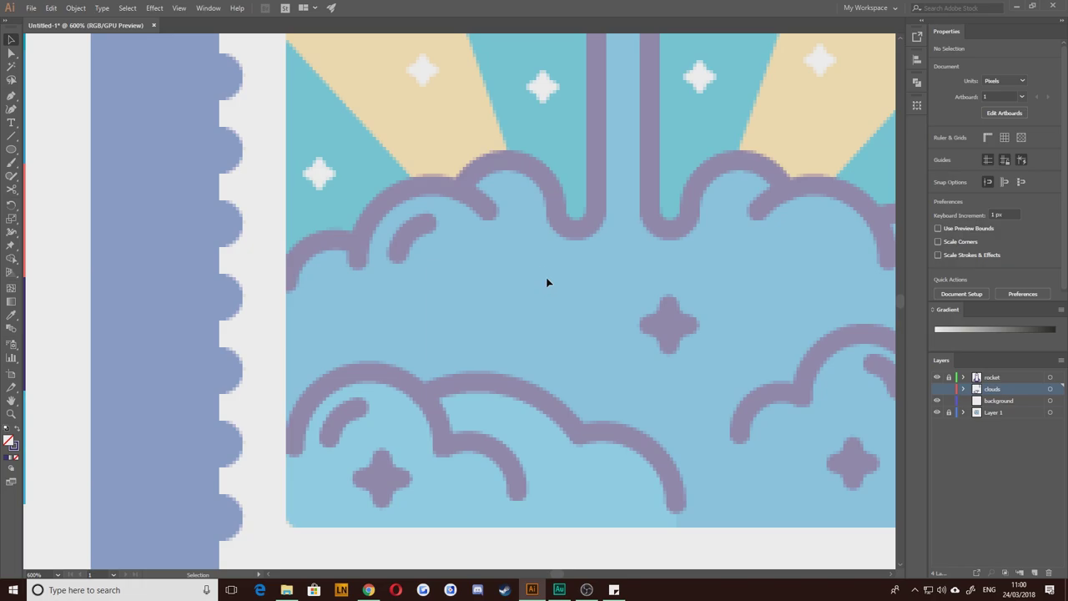
left_click(11, 95)
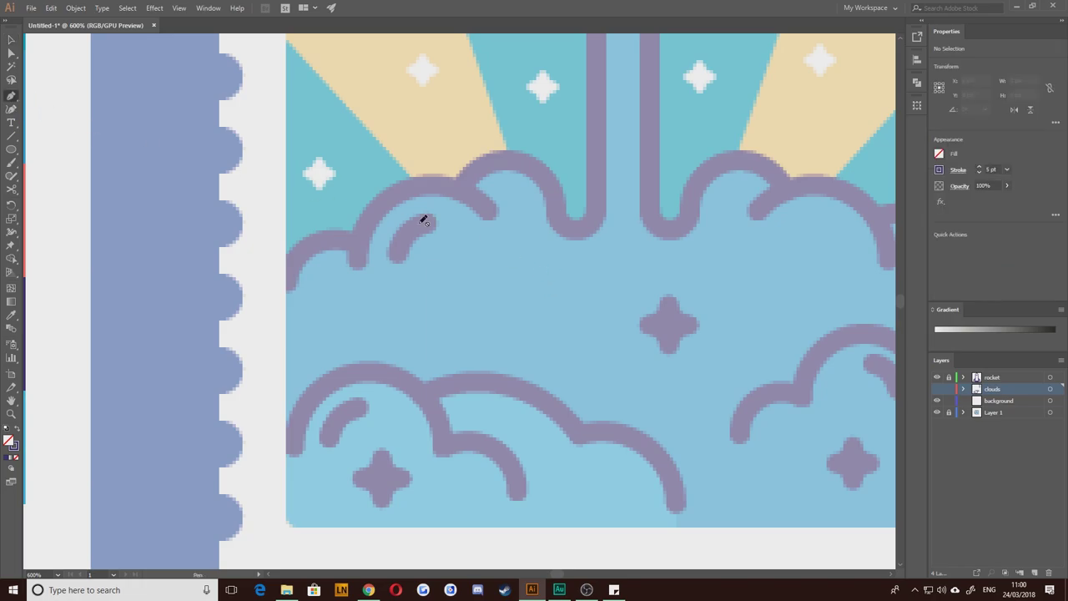
left_click(937, 390)
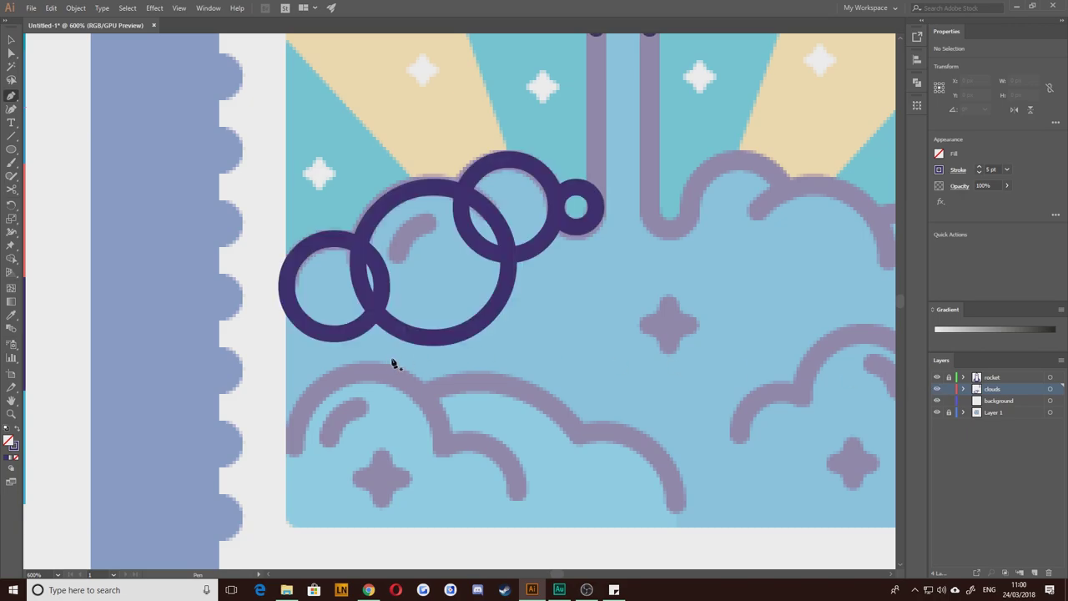
left_click(936, 390)
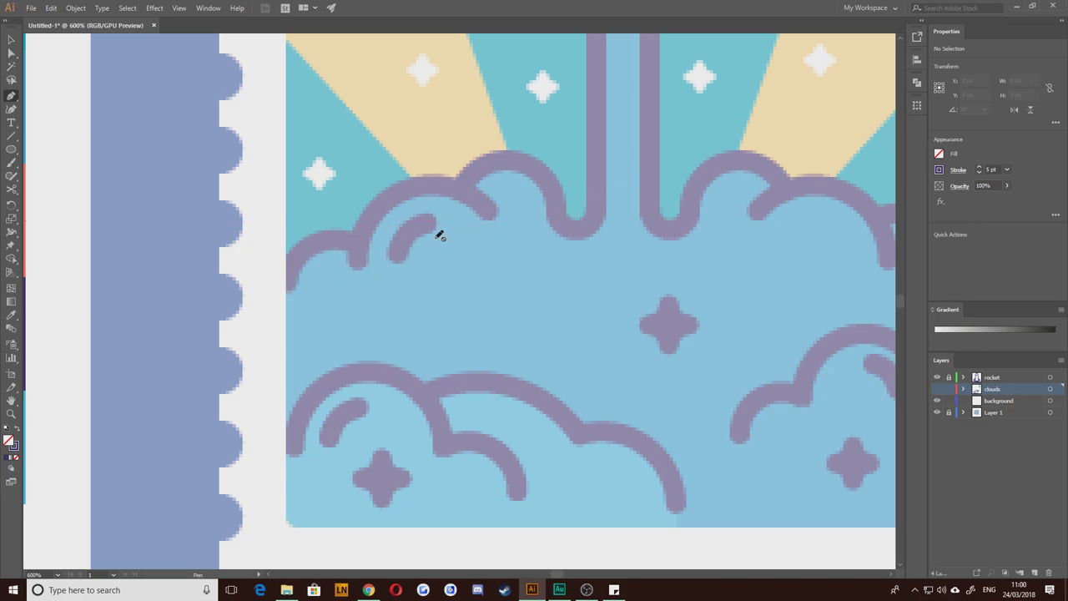
left_click(936, 388)
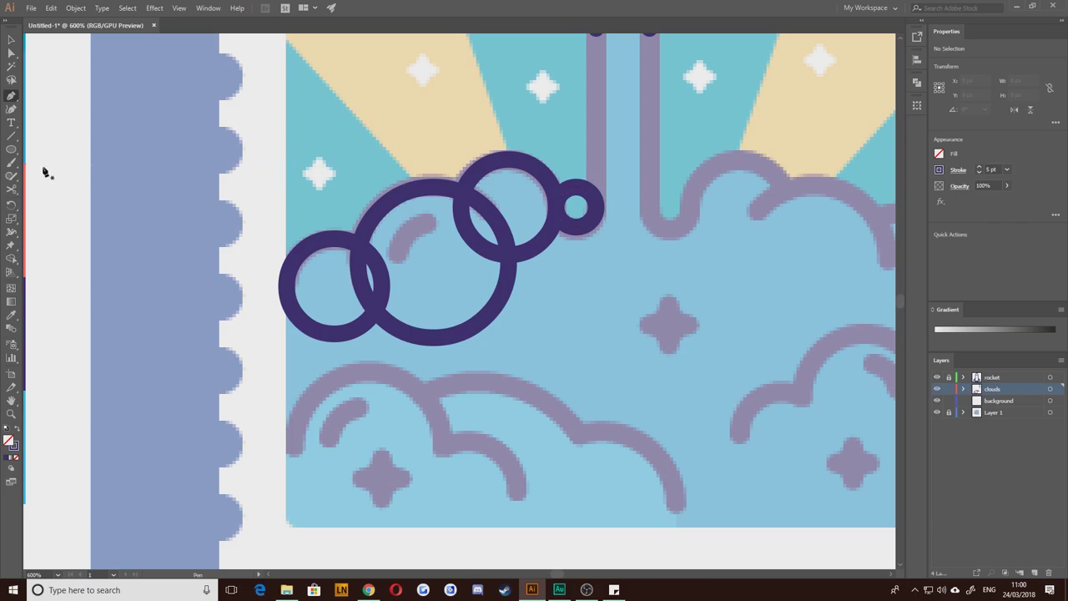
Step: Draw a straight diagonal Pen line from just above the 12 px circle across the puff circles to beyond the stamp's edge
left_click_drag(572, 185, 583, 176)
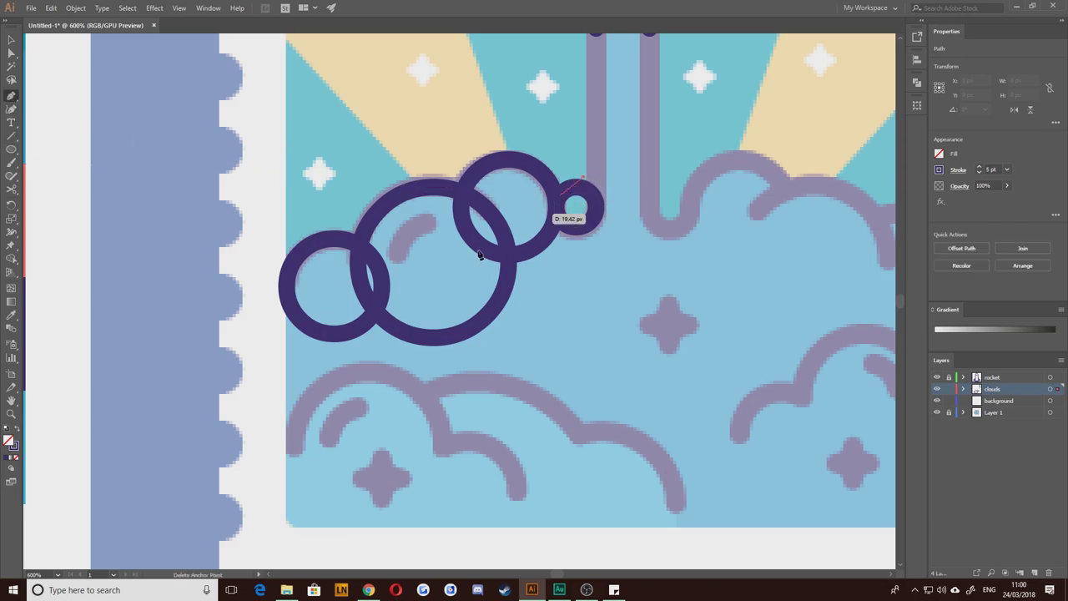
left_click(209, 329)
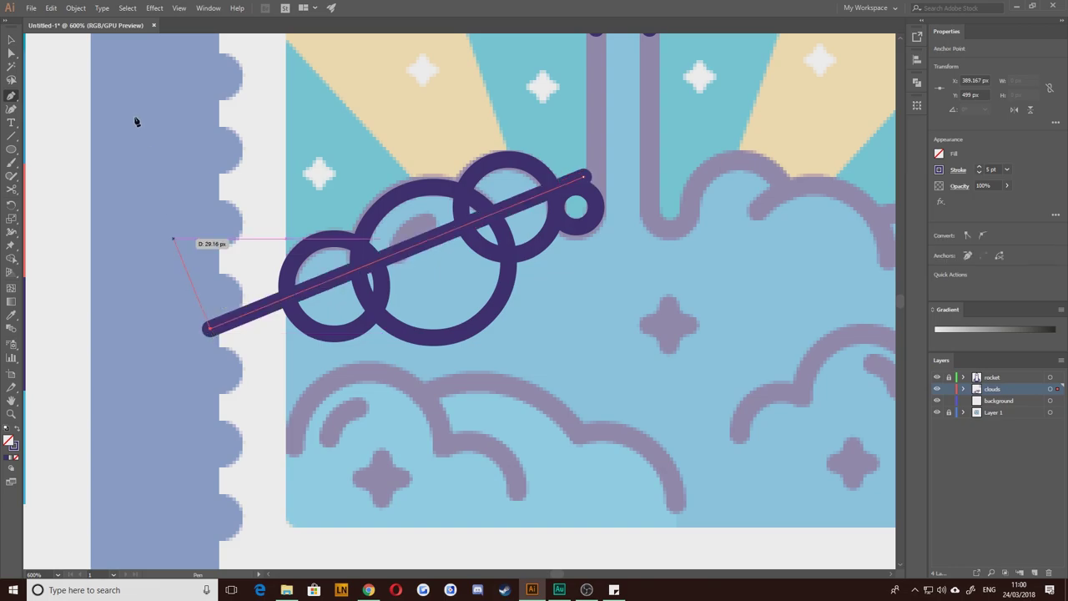
left_click(11, 40)
left_click(166, 136)
scroll(245, 231, "up", 1)
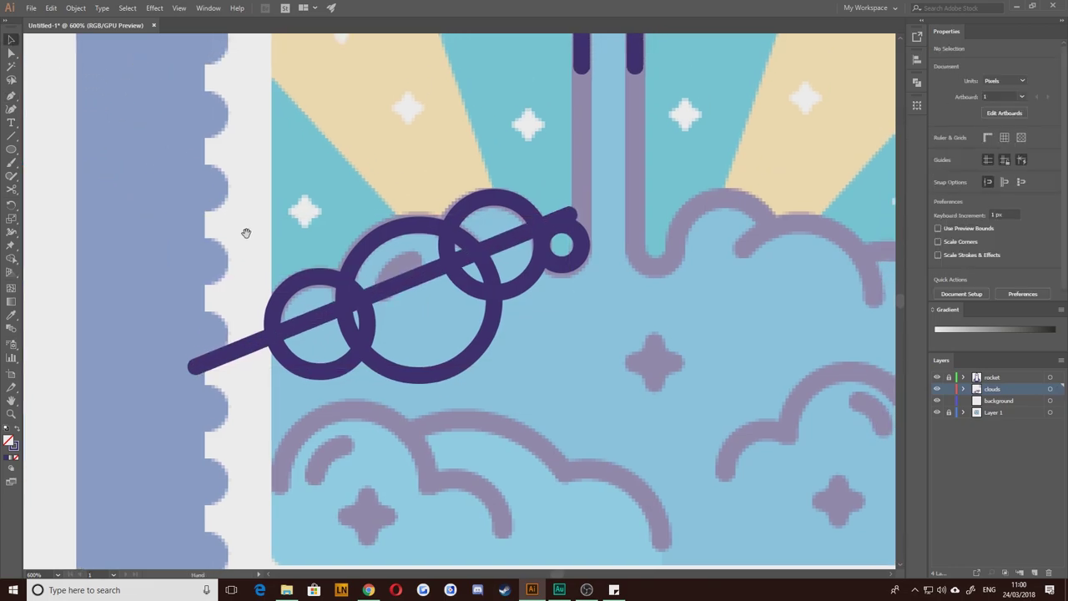
Step: Try removing the part of the large puff circle below the diagonal line with Shape Builder
left_click(938, 390)
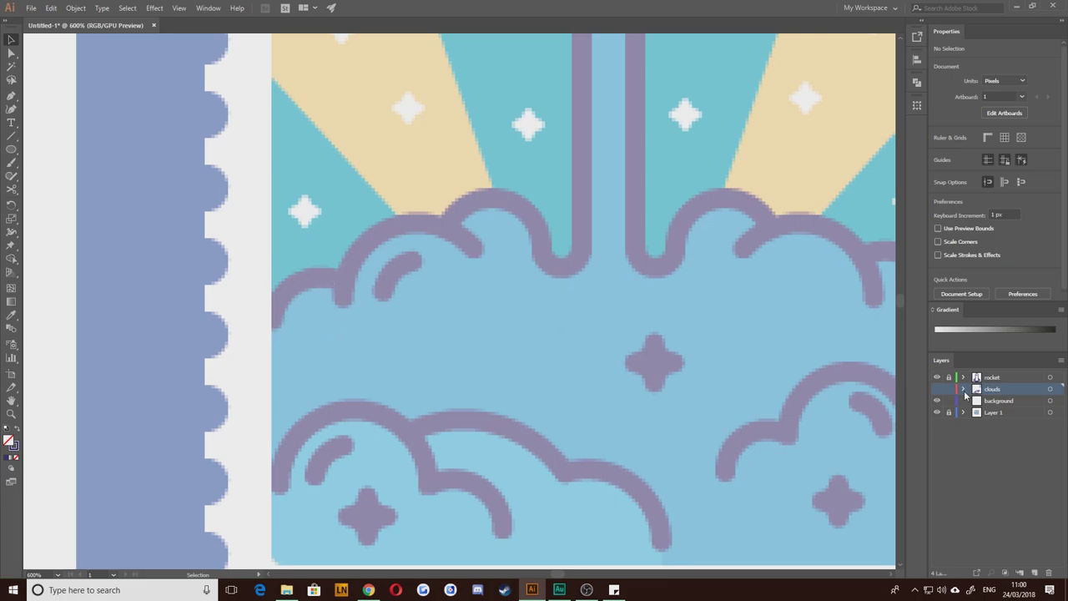
left_click(936, 389)
left_click(350, 296)
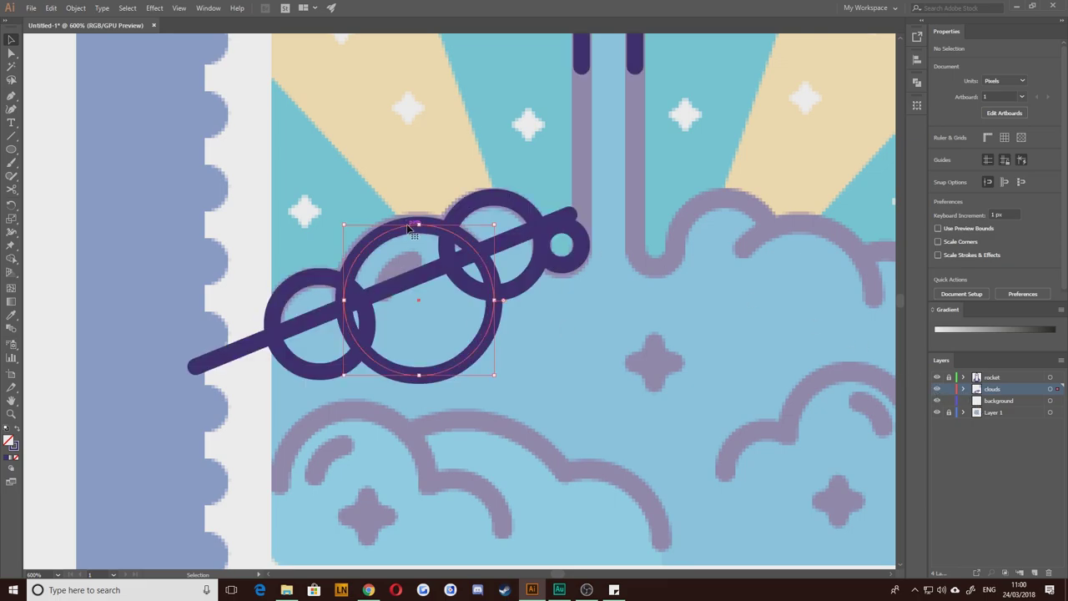
left_click(317, 323, "shift")
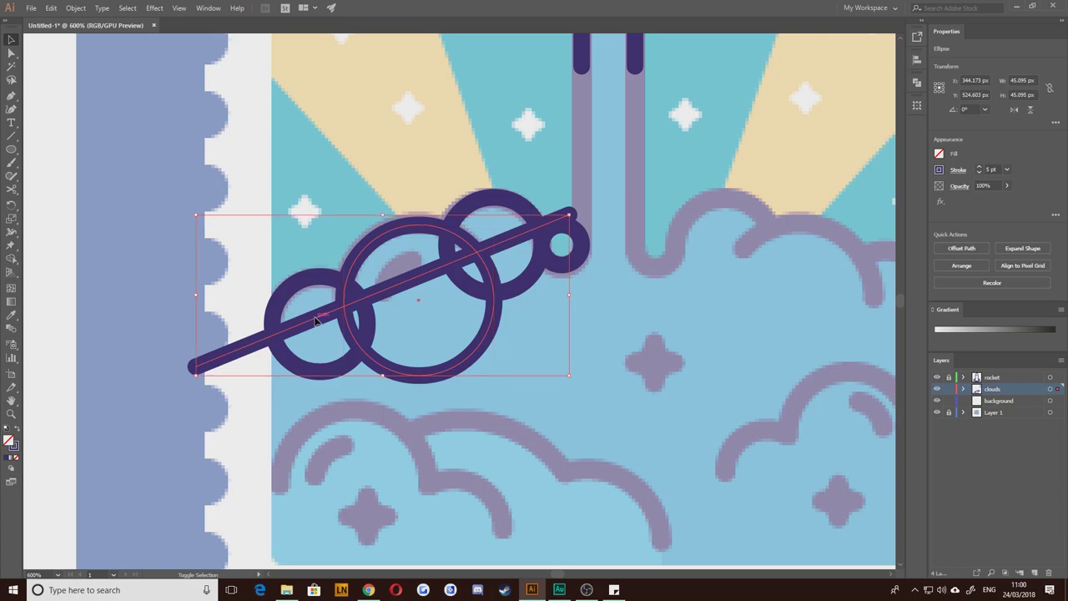
left_click(12, 260)
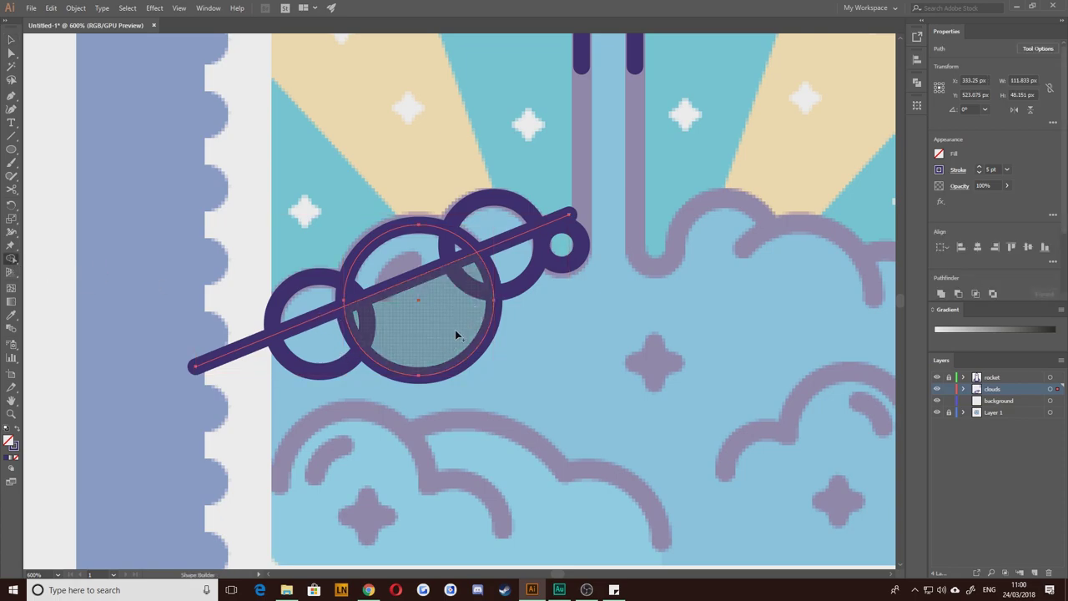
left_click(445, 375, "alt")
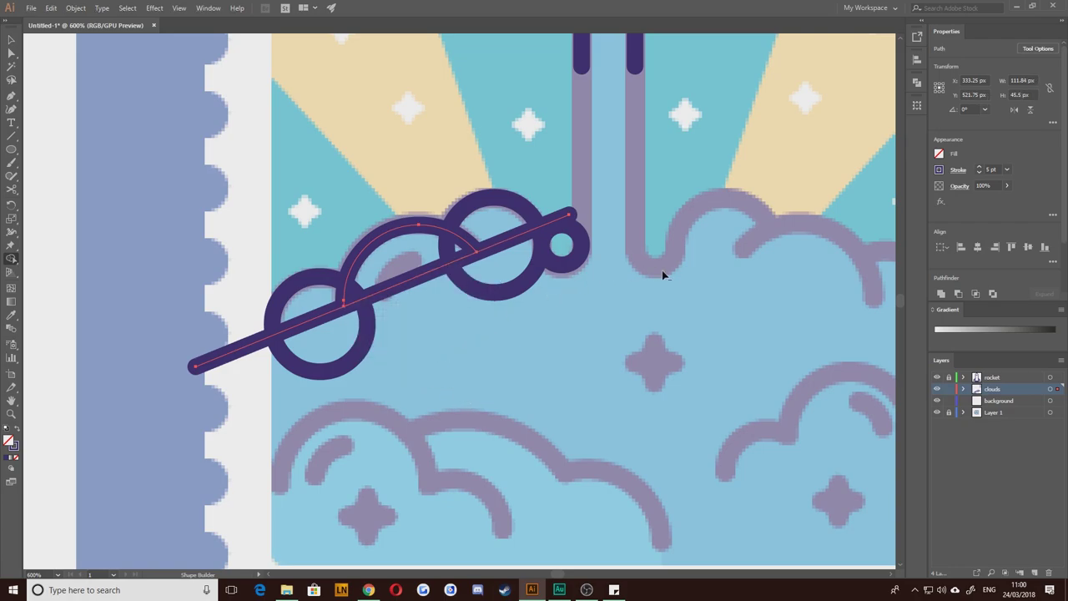
Step: Delete the diagonal line and the straight bottom edge of the trimmed large puff so only its open arc remains
left_click(11, 41)
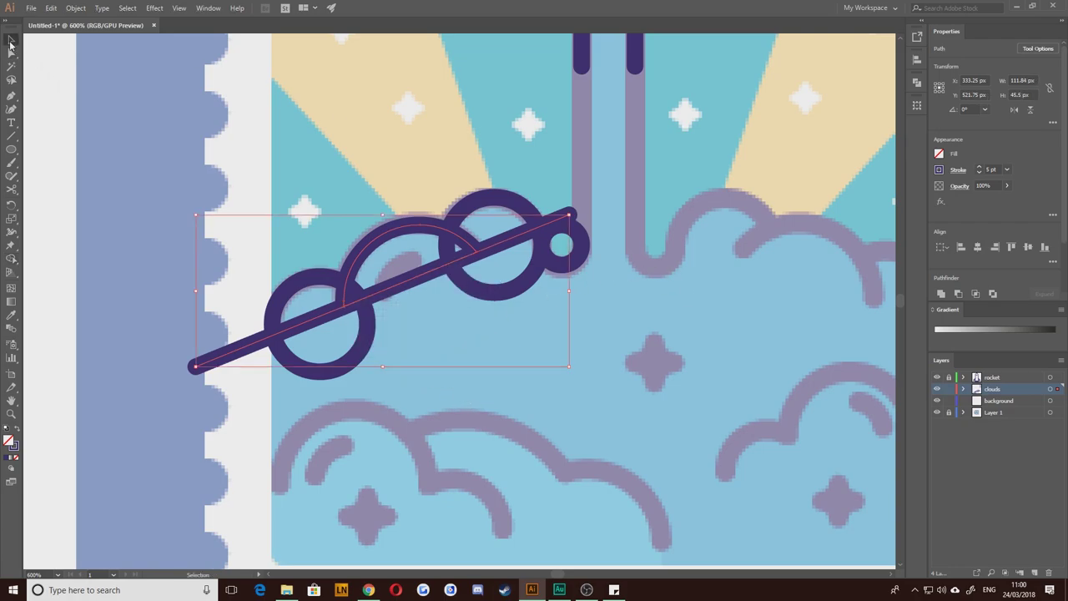
left_click(121, 249)
left_click(242, 351)
key("Delete")
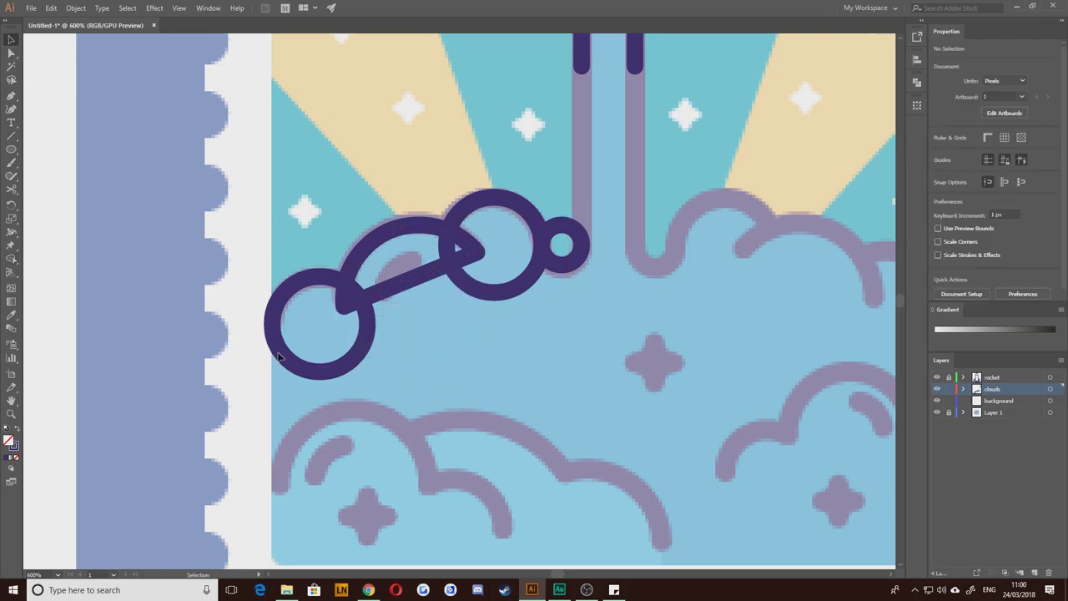
left_click(12, 52)
left_click(424, 279)
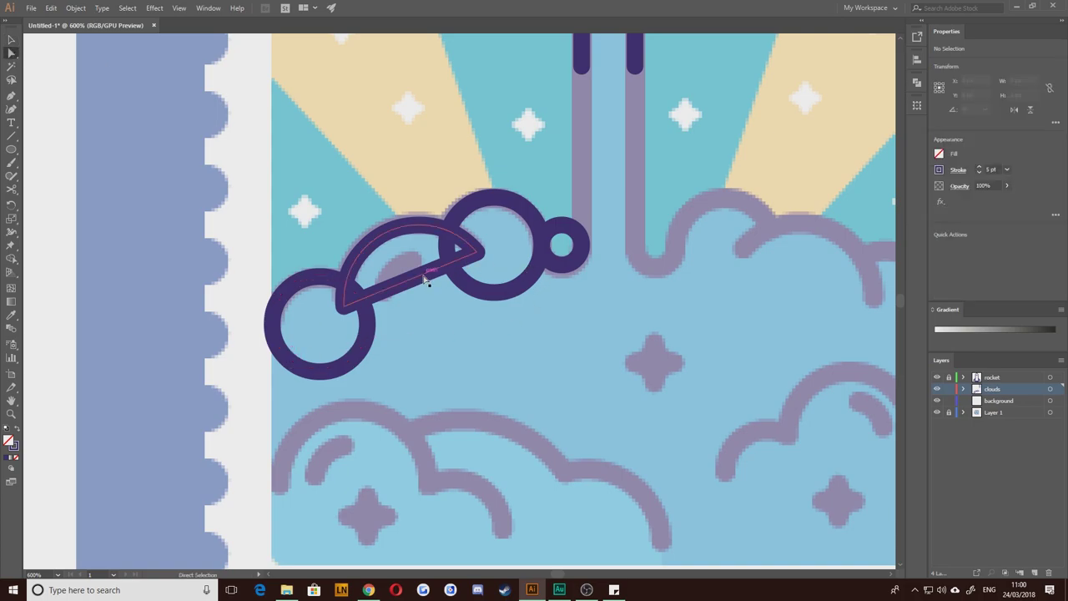
key("Delete")
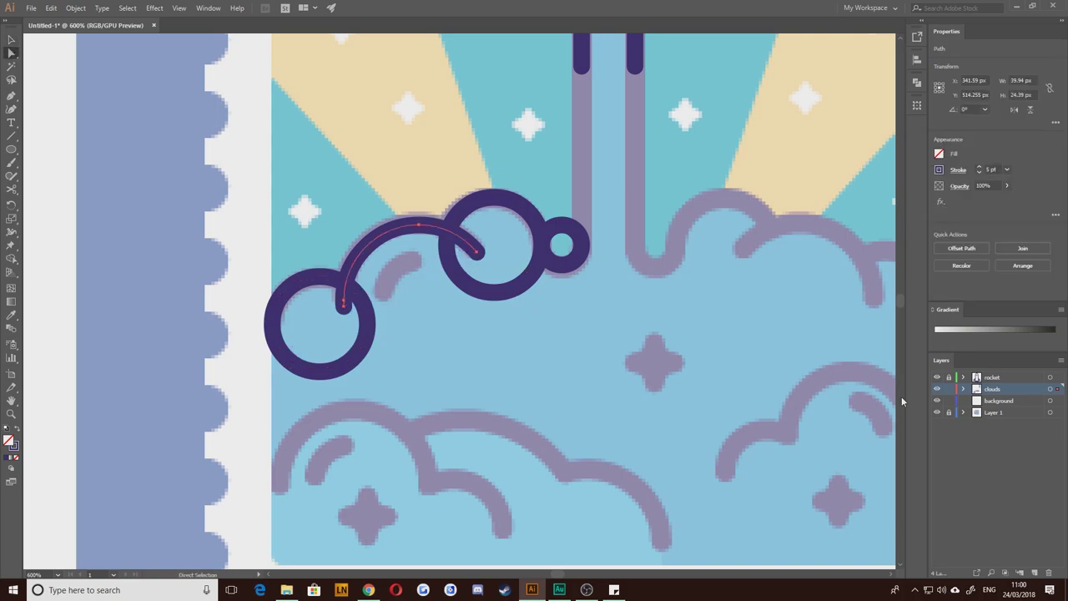
Step: Compare the large puff's arc with the reference cloud outline by repeatedly hiding and showing the clouds layer
left_click(503, 341)
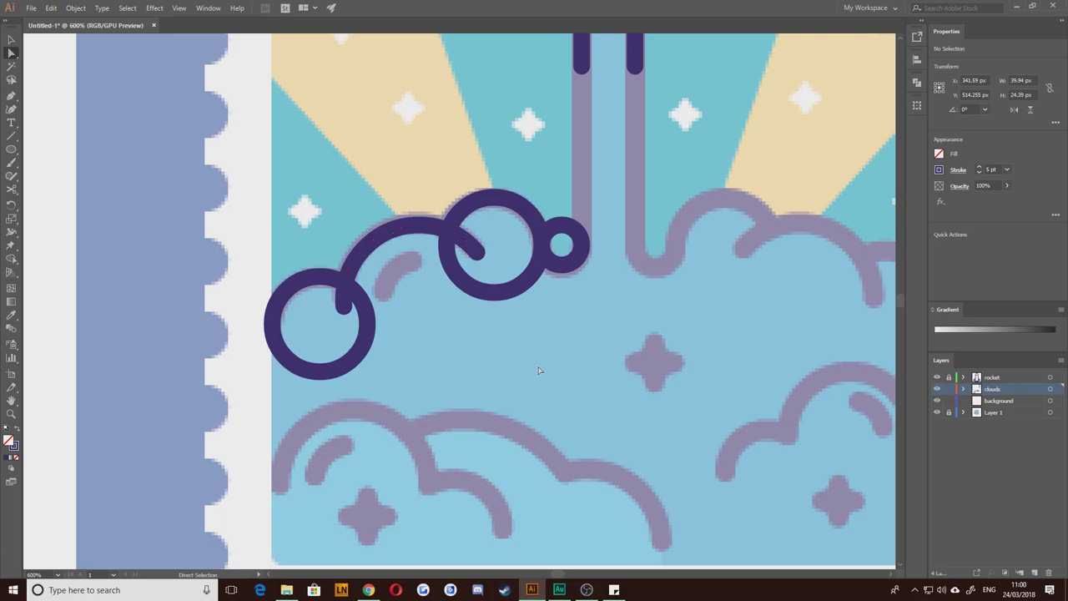
left_click(935, 389)
left_click(936, 389)
left_click(937, 389)
left_click(937, 390)
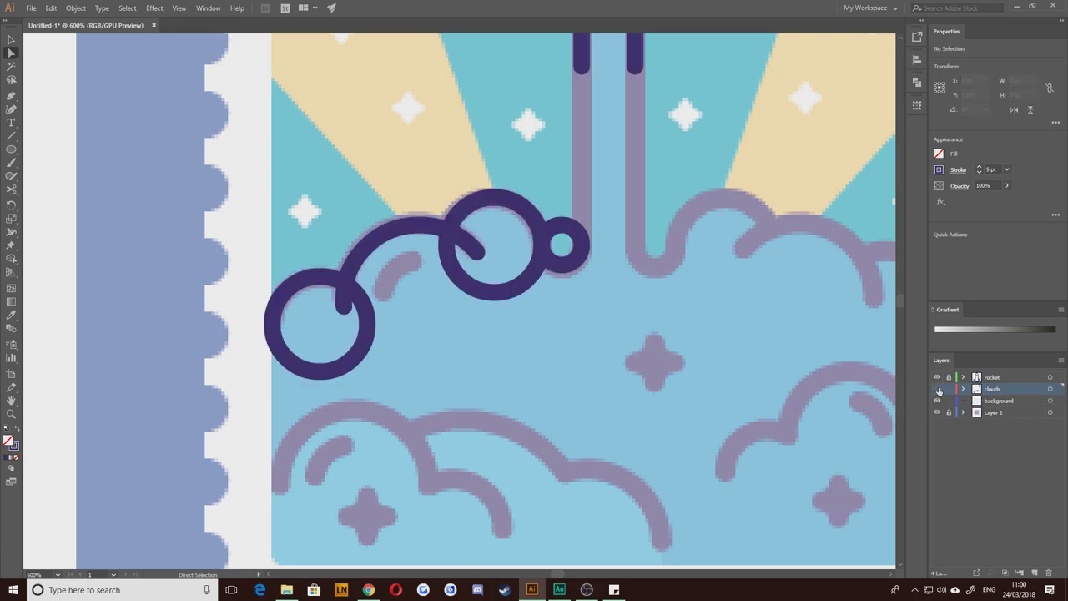
left_click(937, 390)
left_click(937, 390)
left_click(937, 390)
left_click(937, 390)
left_click(937, 389)
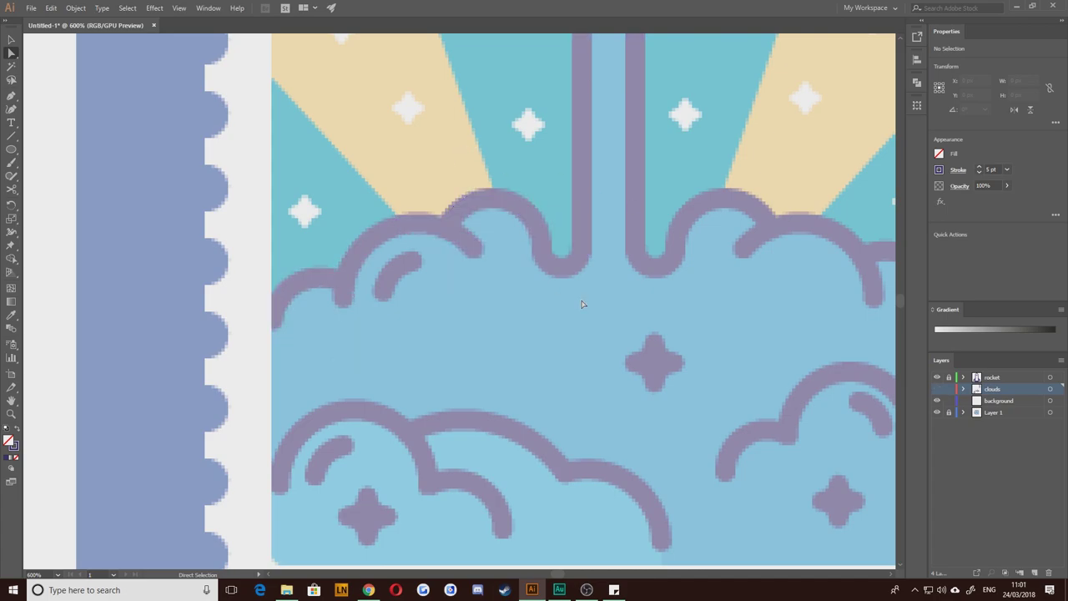
left_click(937, 390)
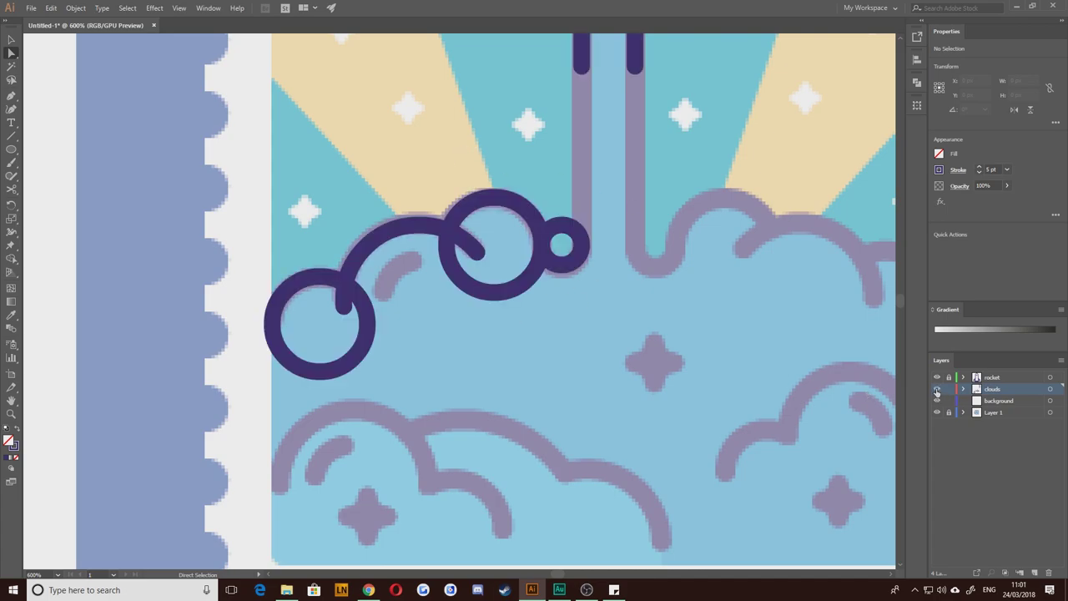
left_click(936, 391)
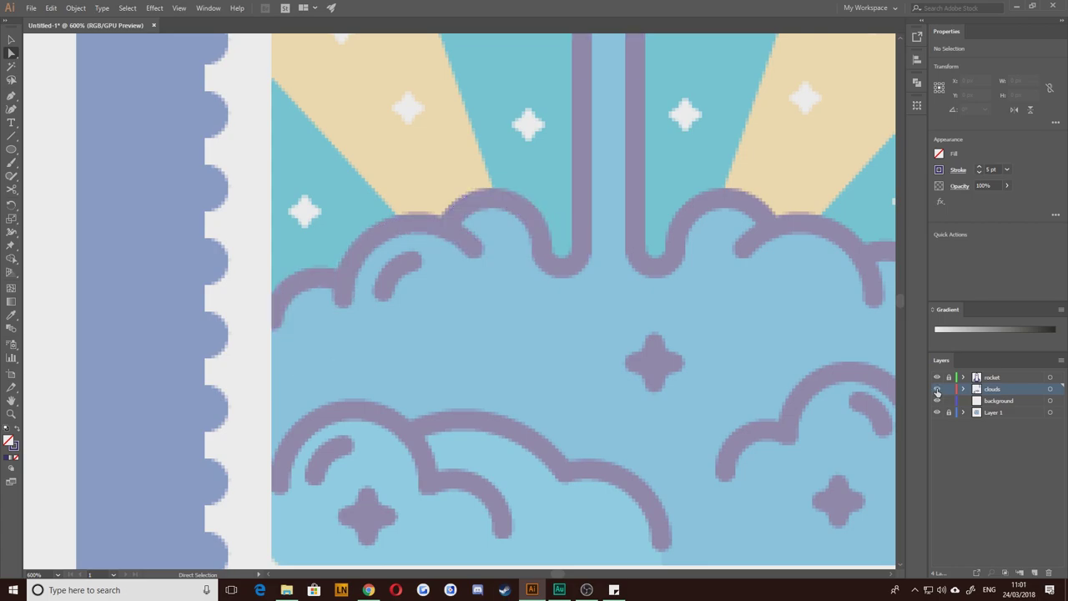
left_click(936, 391)
left_click(937, 391)
Step: Undo the large puff's trimming back to the full circle and the complete diagonal line
key("ctrl+z")
key("ctrl+z")
key("ctrl+z")
key("ctrl+z")
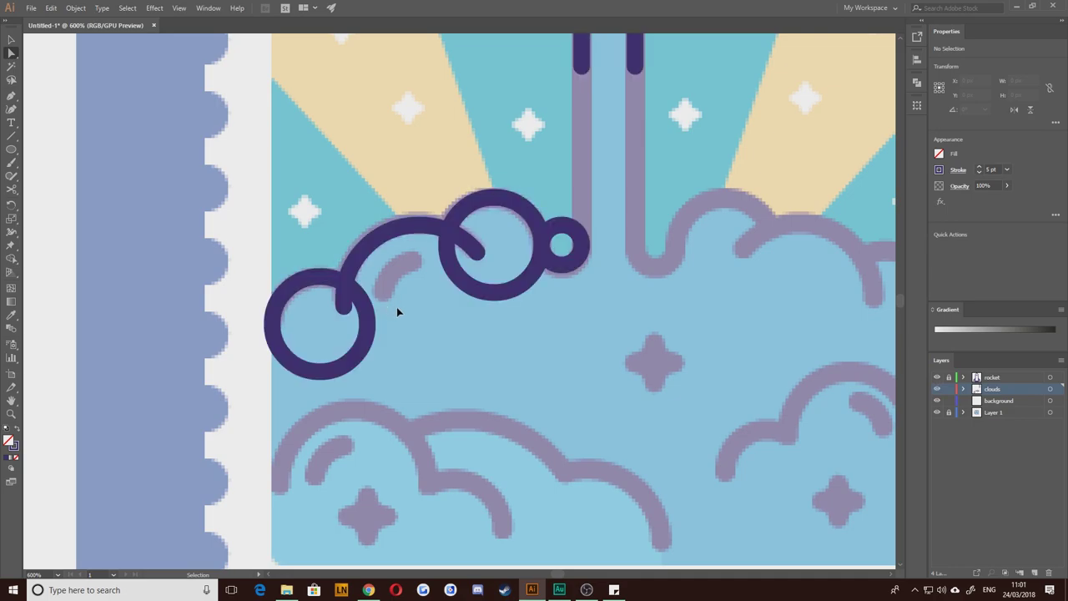
left_click(397, 309)
key("ctrl+z")
key("ctrl+z")
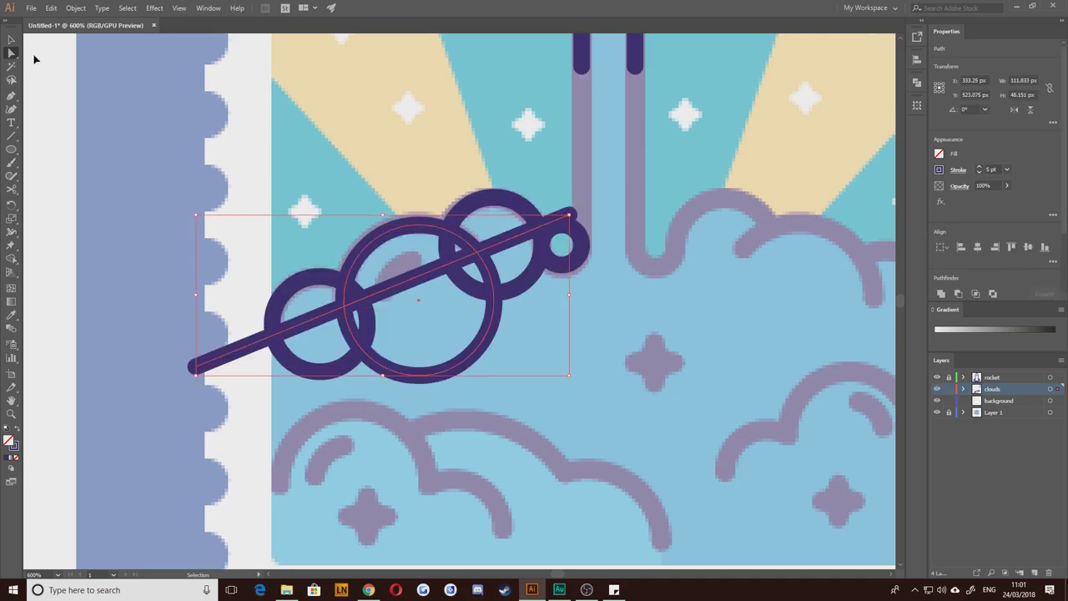
Step: Select all four cloud circles with the diagonal line and remove the three puff circles' areas below the line with Shape Builder
left_click(12, 40)
left_click(98, 153)
left_click_drag(107, 136, 727, 452)
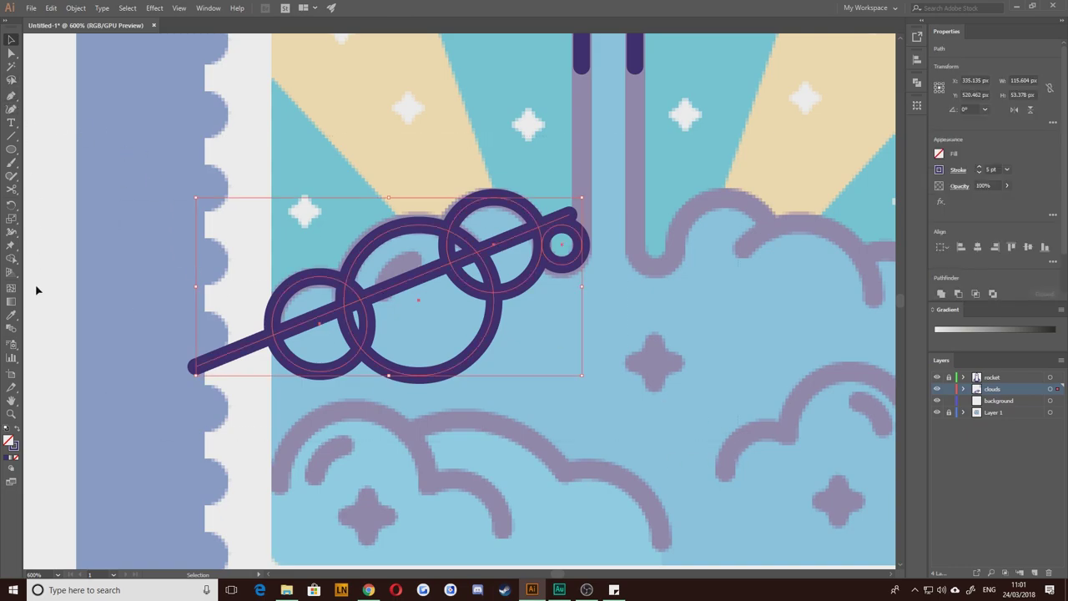
left_click(11, 259)
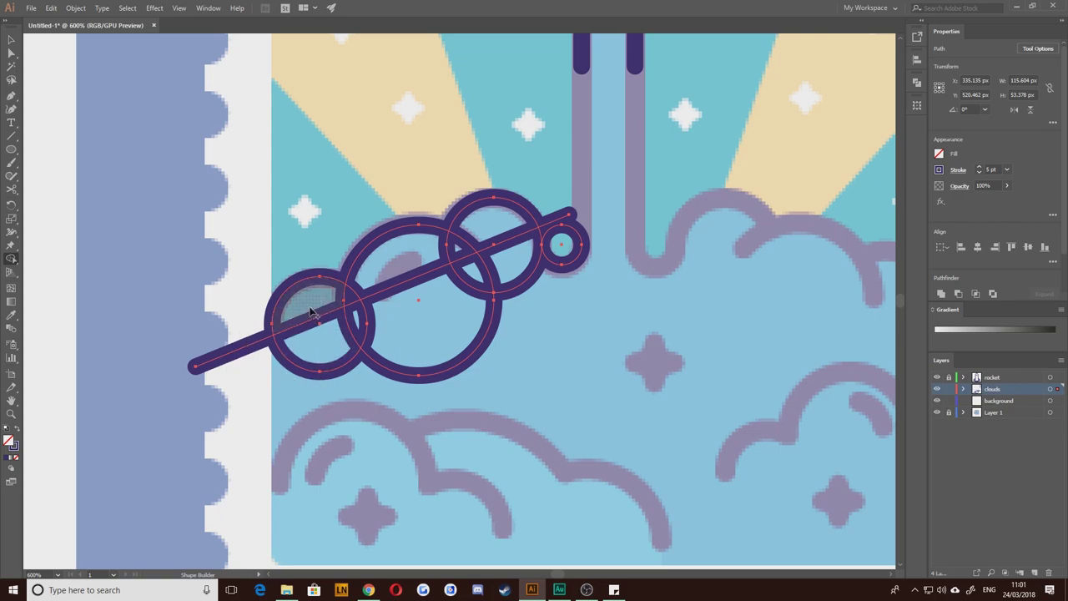
left_click(317, 356, "alt")
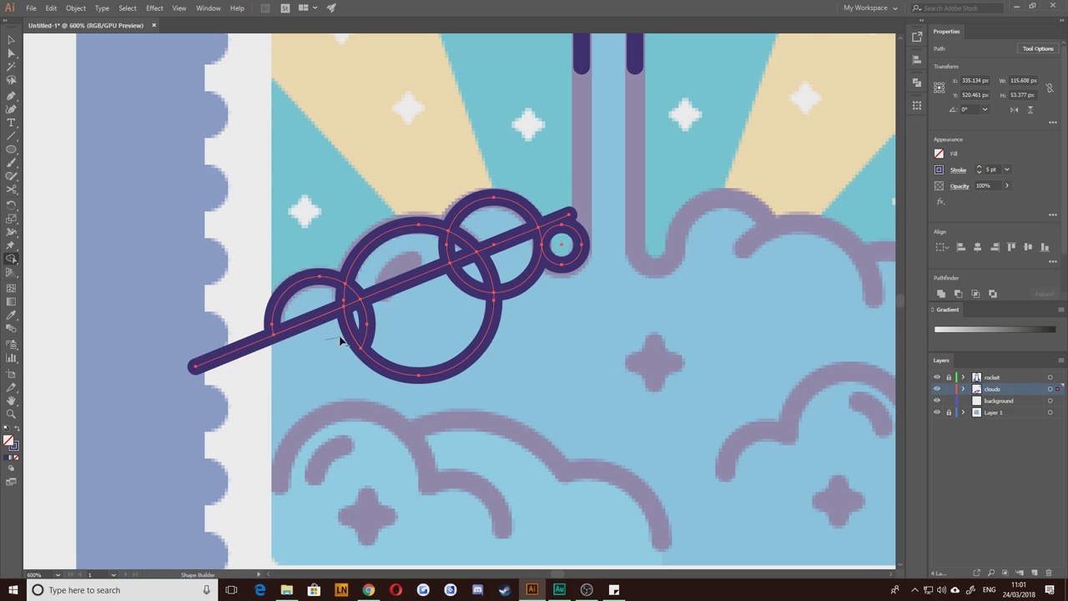
left_click(425, 320, "alt")
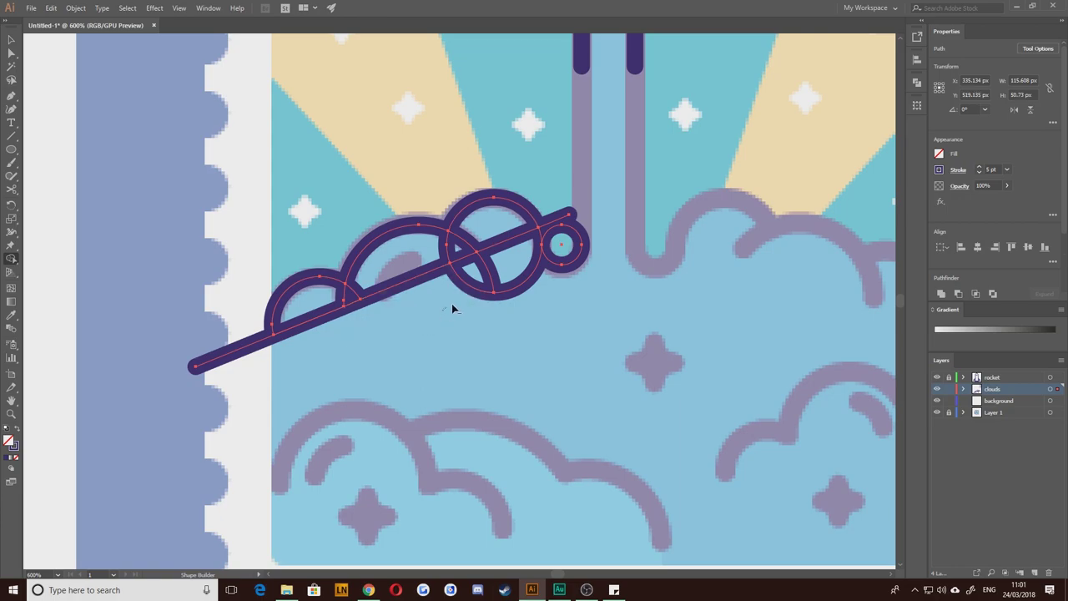
left_click(510, 287, "alt")
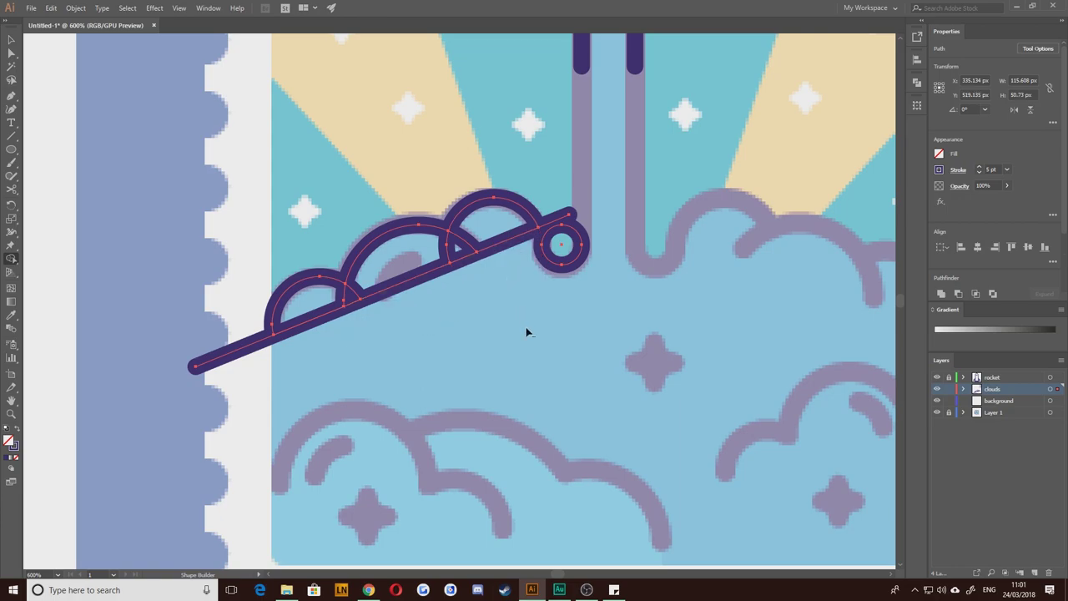
Step: Remove both protruding ends of the diagonal line and the small overlap areas between neighbouring puffs with Shape Builder
left_click(567, 217, "alt")
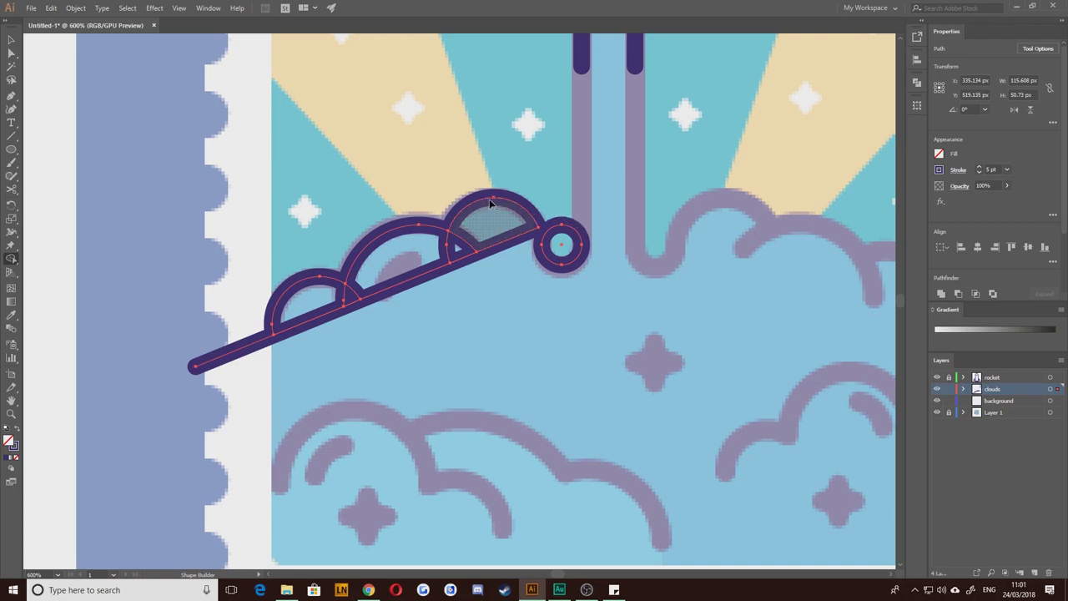
left_click(456, 248, "alt")
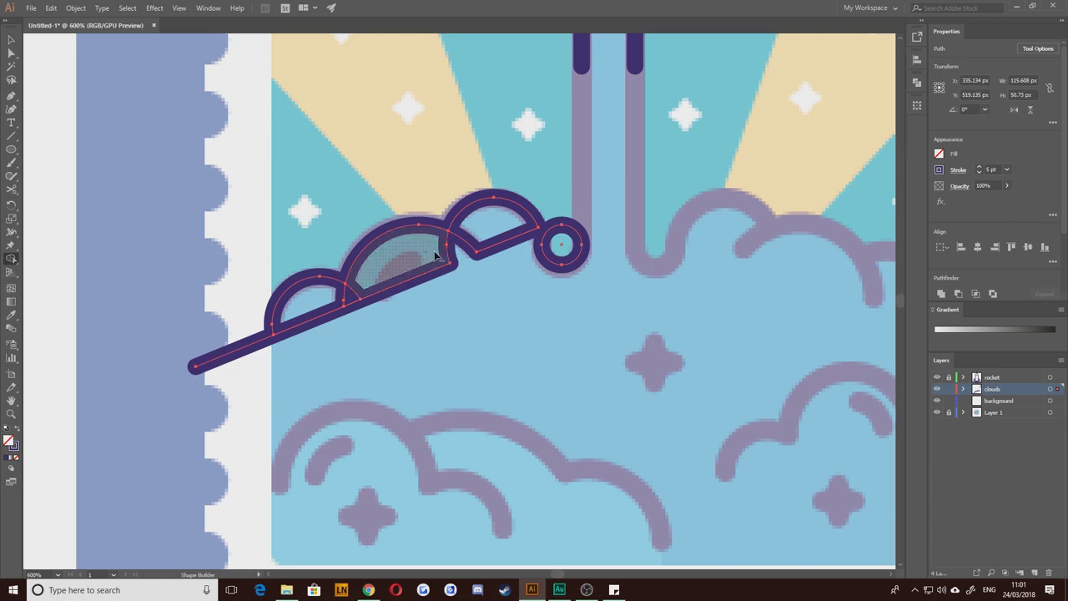
left_click(455, 270, "alt")
key("ctrl+z")
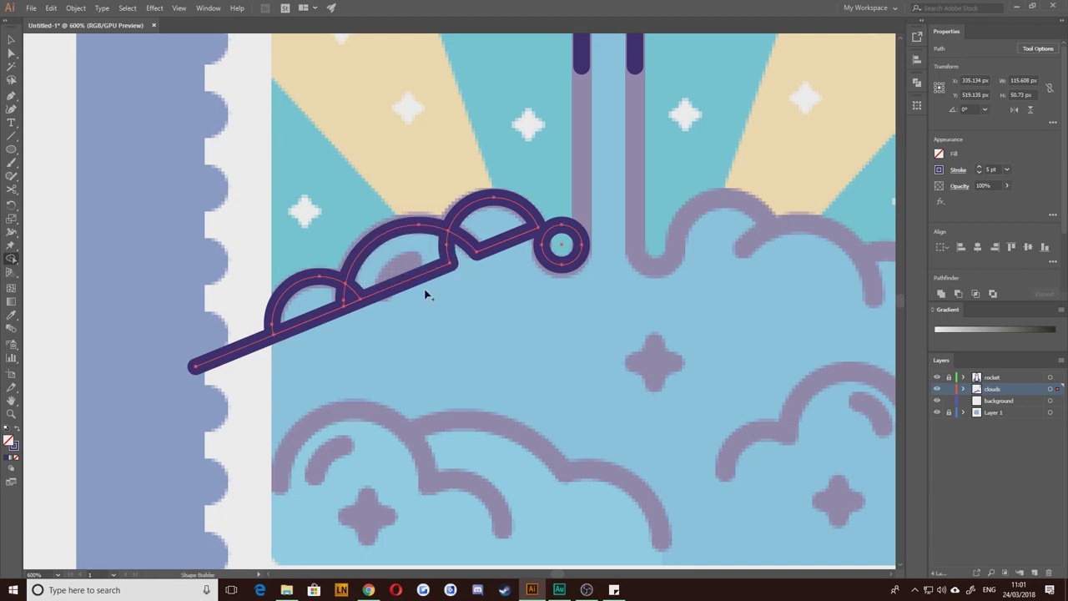
left_click(424, 290, "alt")
key("ctrl+z")
left_click(351, 299, "alt")
left_click(315, 326, "alt")
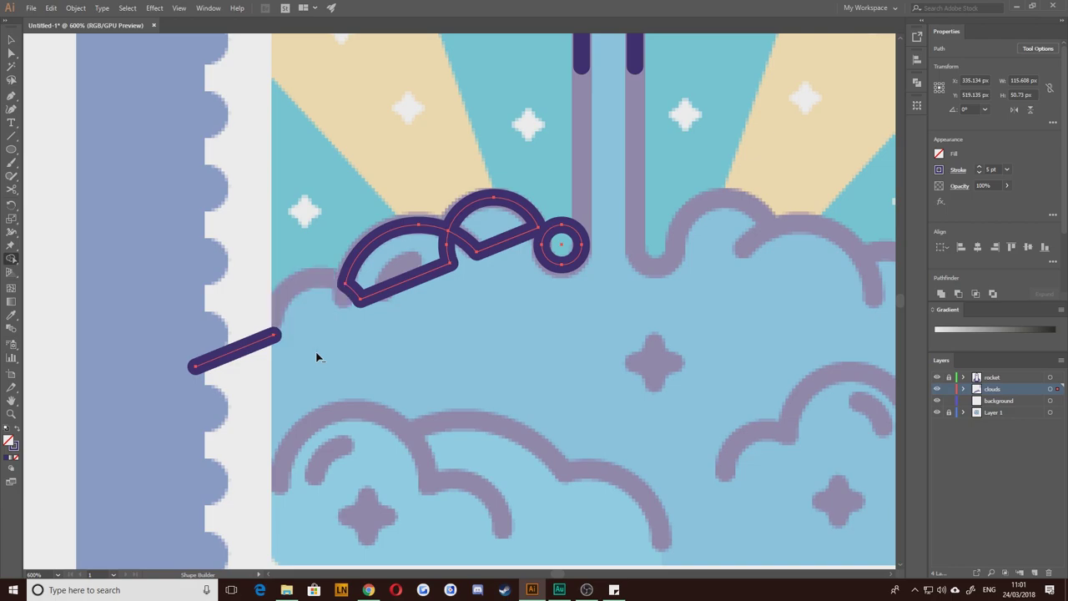
key("ctrl+z")
left_click(223, 353, "alt")
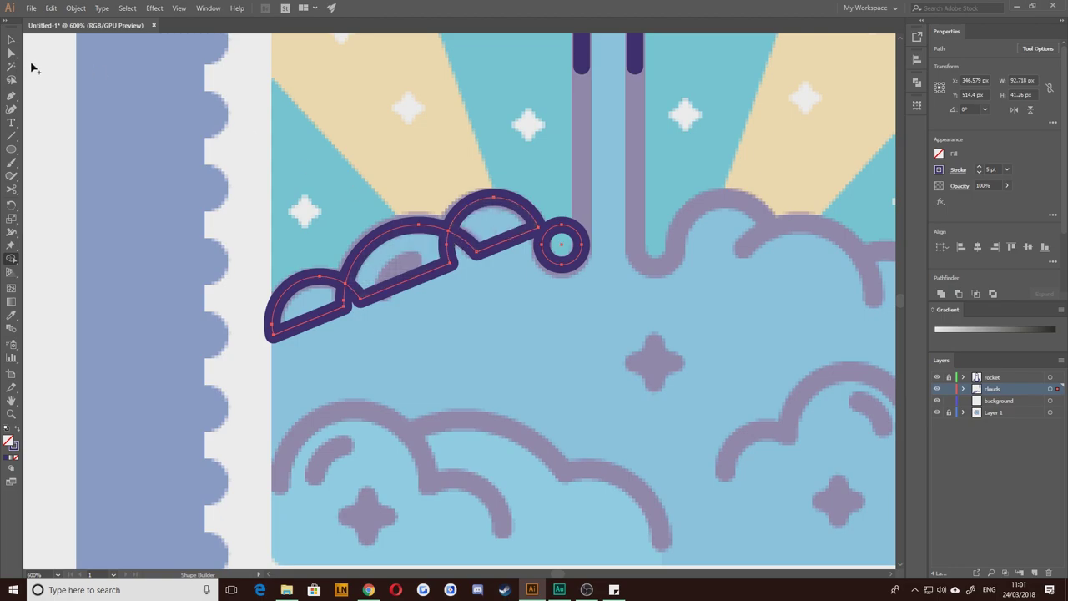
Step: Delete the straight bottom edge of the outermost puff with Direct Selection, keeping its arc open
key("a")
left_click(286, 298)
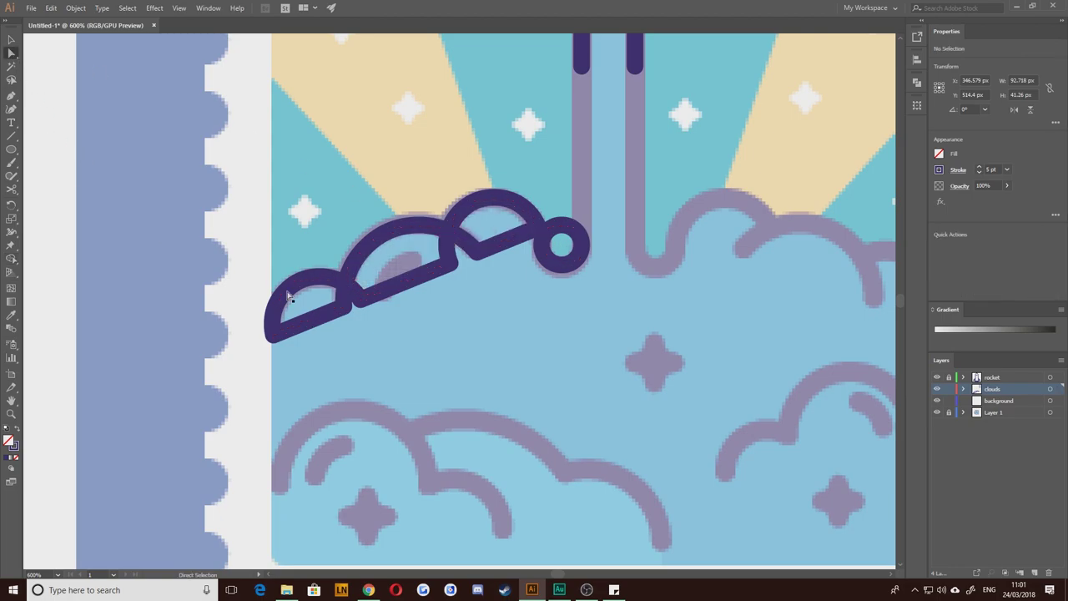
left_click(332, 313)
key("Delete")
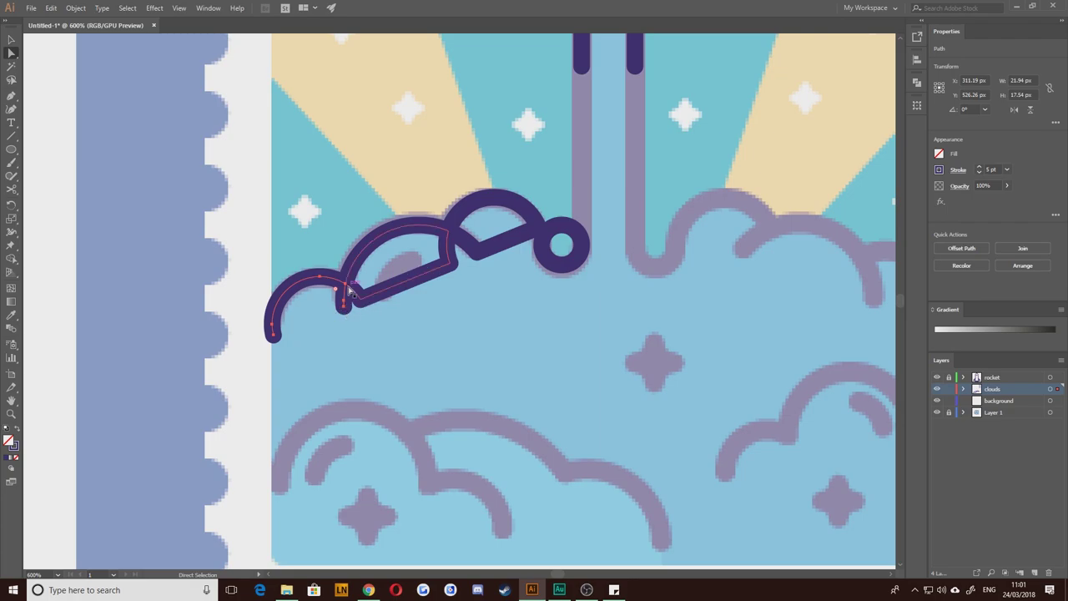
Step: Delete the large middle puff's straight bottom edge and the leftover overlap segments at both of its ends
left_click(349, 288)
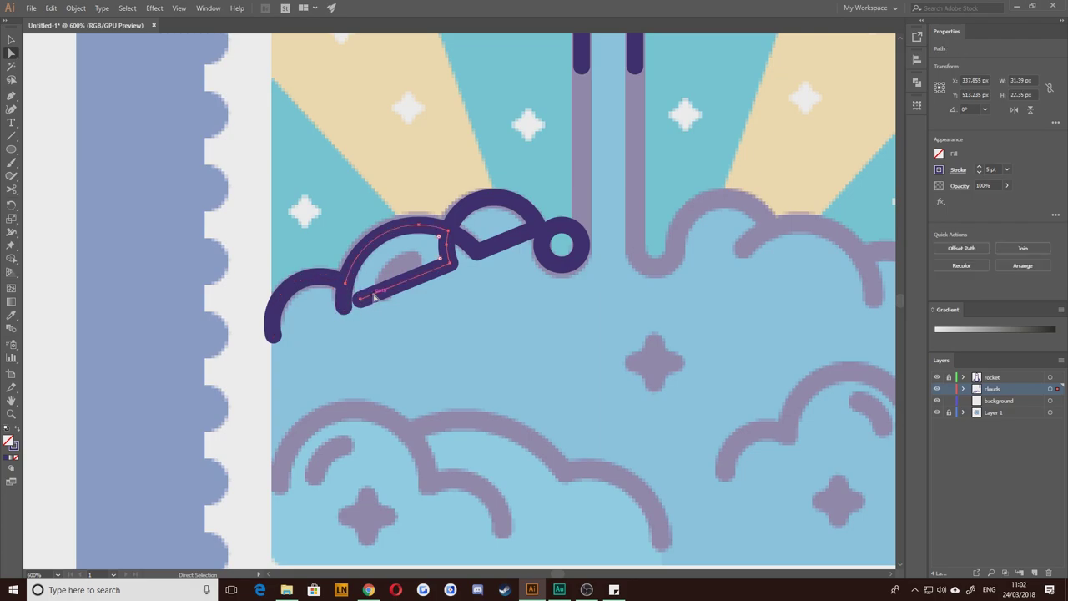
key("Delete")
key("ctrl+z")
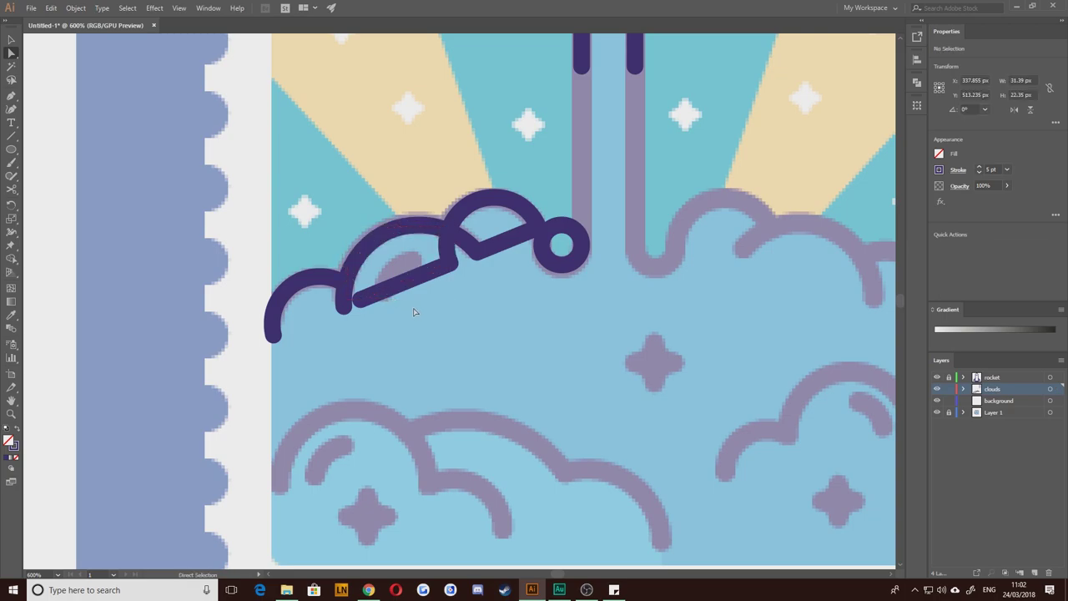
left_click(361, 304)
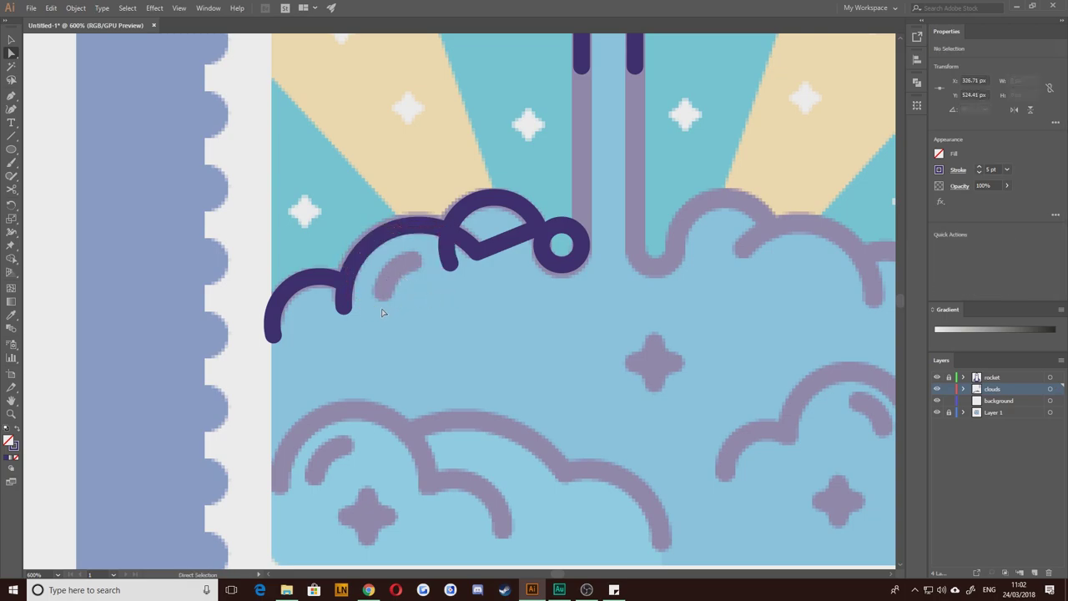
left_click(448, 264)
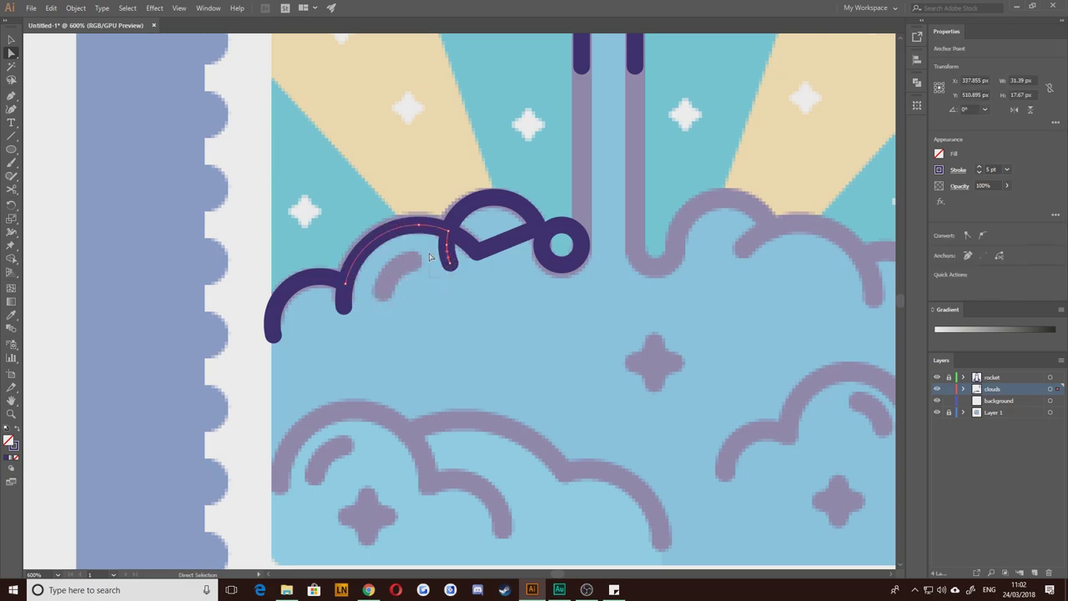
key("Delete")
left_click(447, 245)
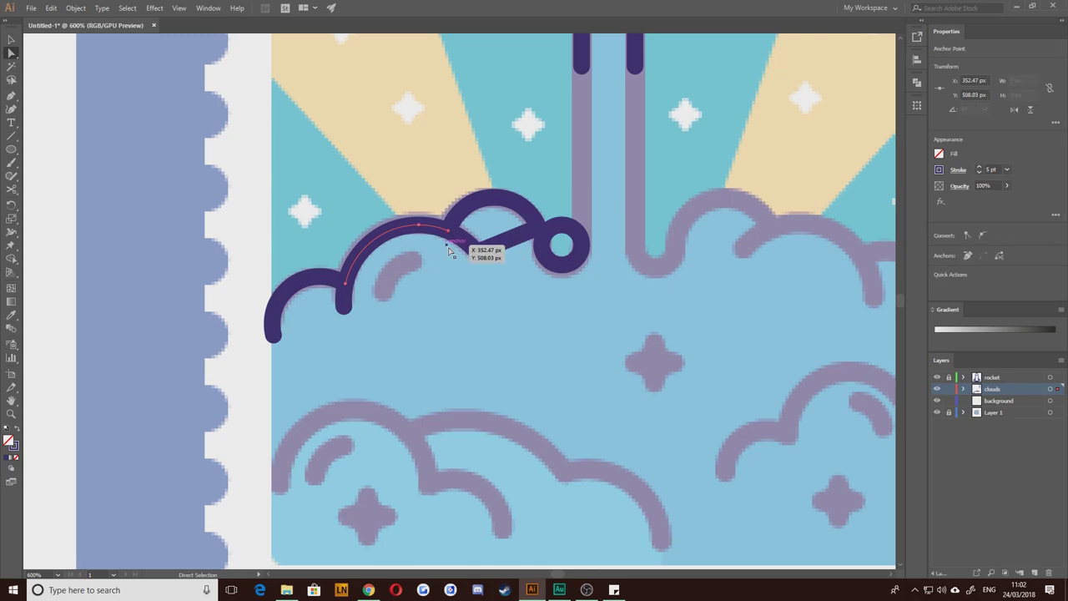
key("Delete")
Step: Delete the straight bottom edge of the puff beside the small 12 px circle and deselect the path
left_click(474, 282)
left_click(509, 237)
key("Delete")
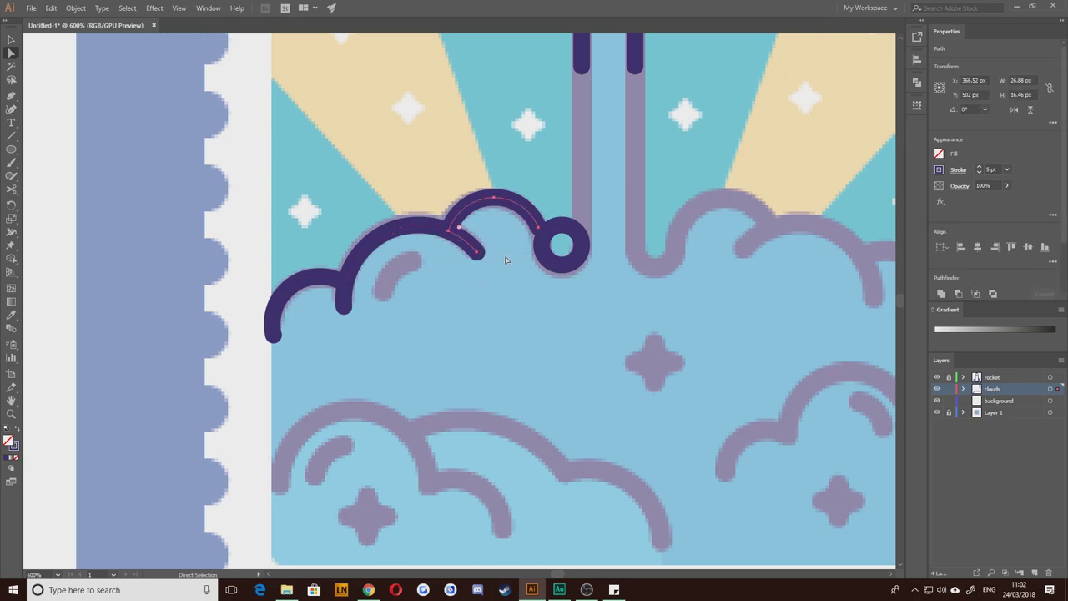
left_click(474, 319)
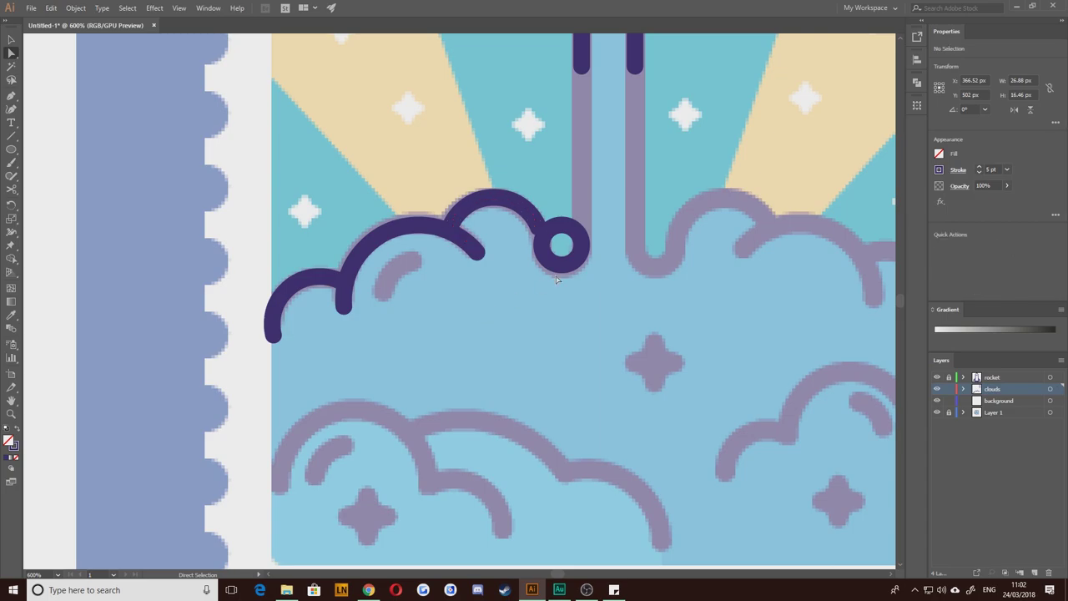
Step: Try to delete the small circle's upper half and select the adjoining puff's arc at the junction
left_click(565, 231)
key("Delete")
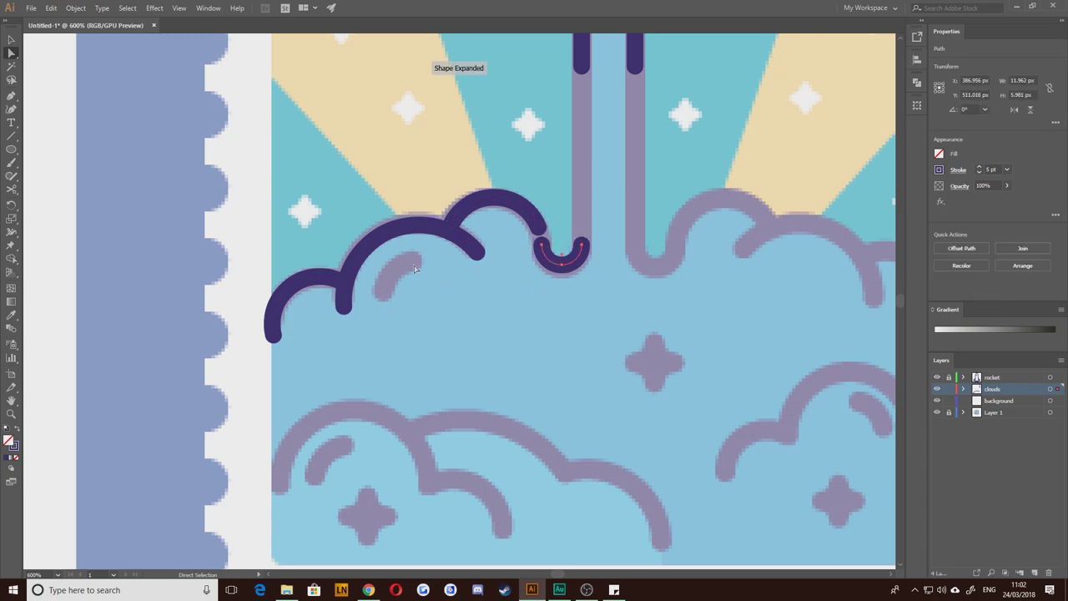
left_click(11, 40)
left_click(477, 208)
scroll(513, 219, "up", 2)
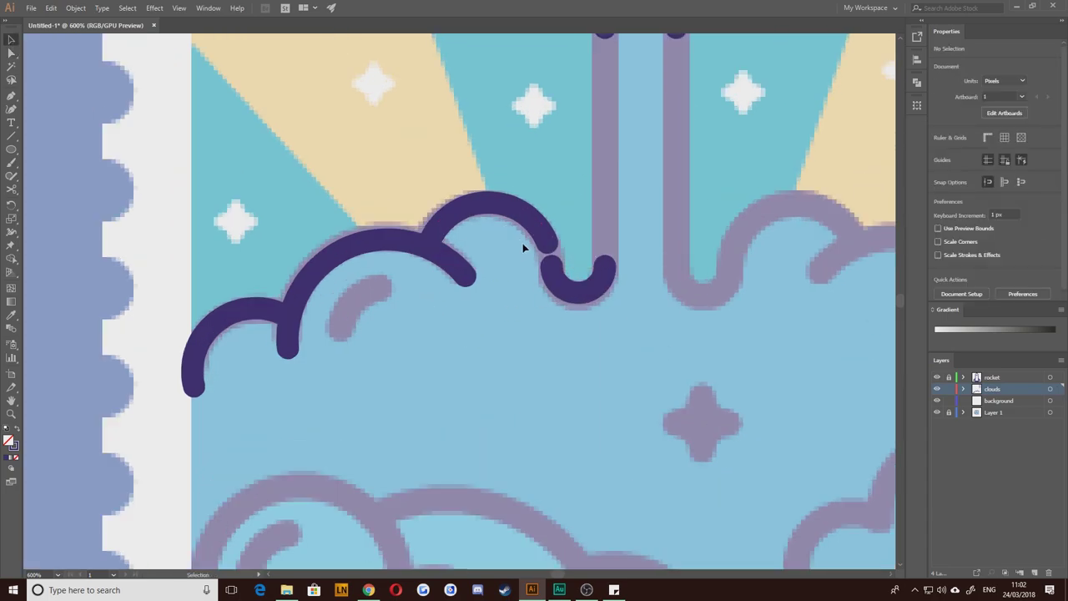
left_click(556, 238)
scroll(557, 255, "up", 3)
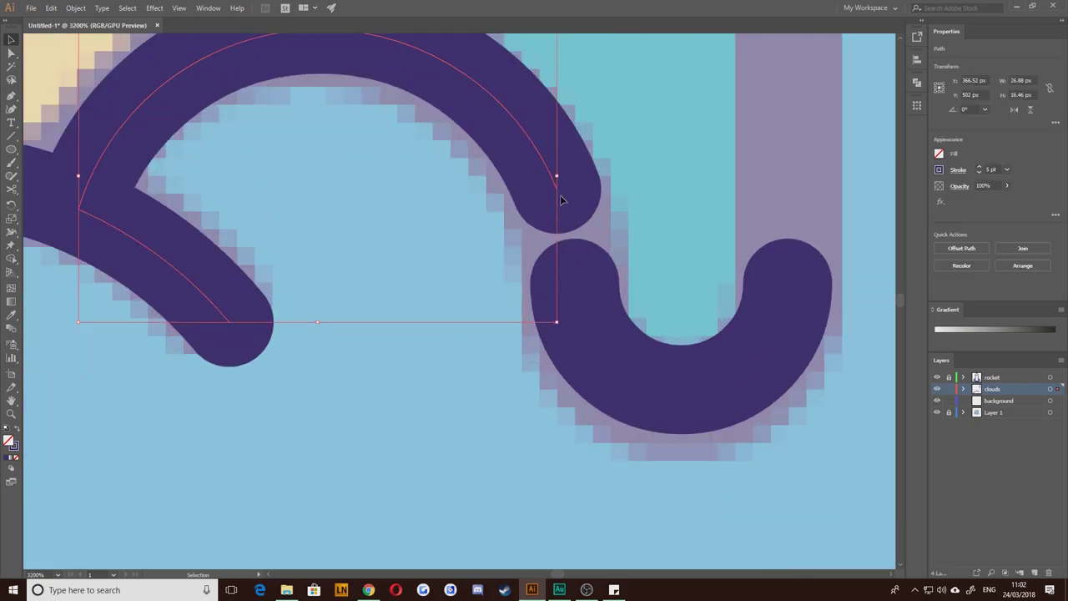
Step: Undo the small circle's trimming and the preceding edge deletions on the neighbouring puff
key("ctrl+z")
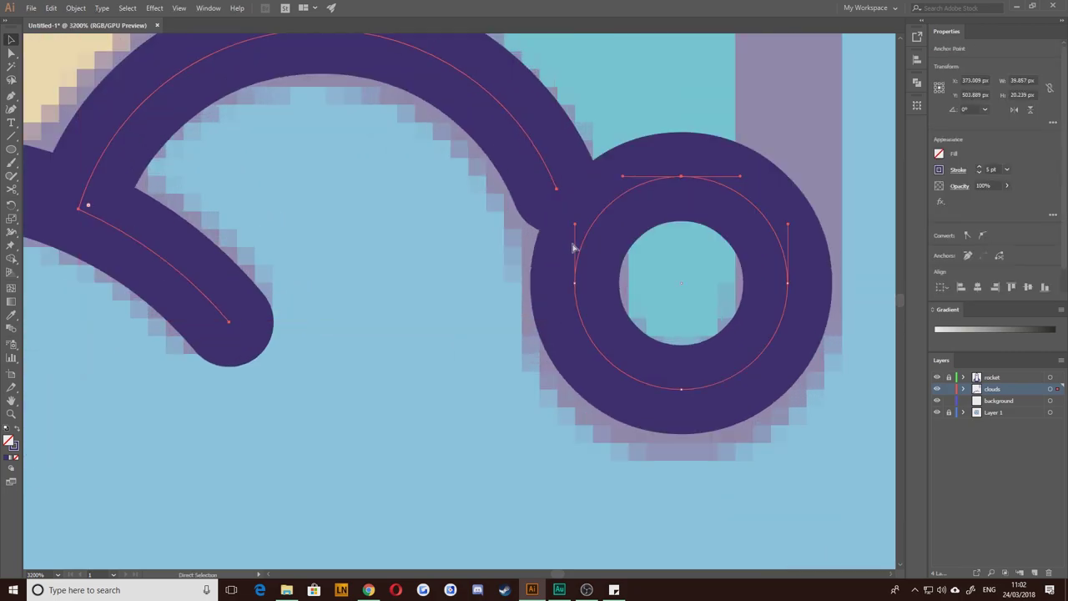
key("ctrl+z")
key("ctrl+z")
key("ctrl+z")
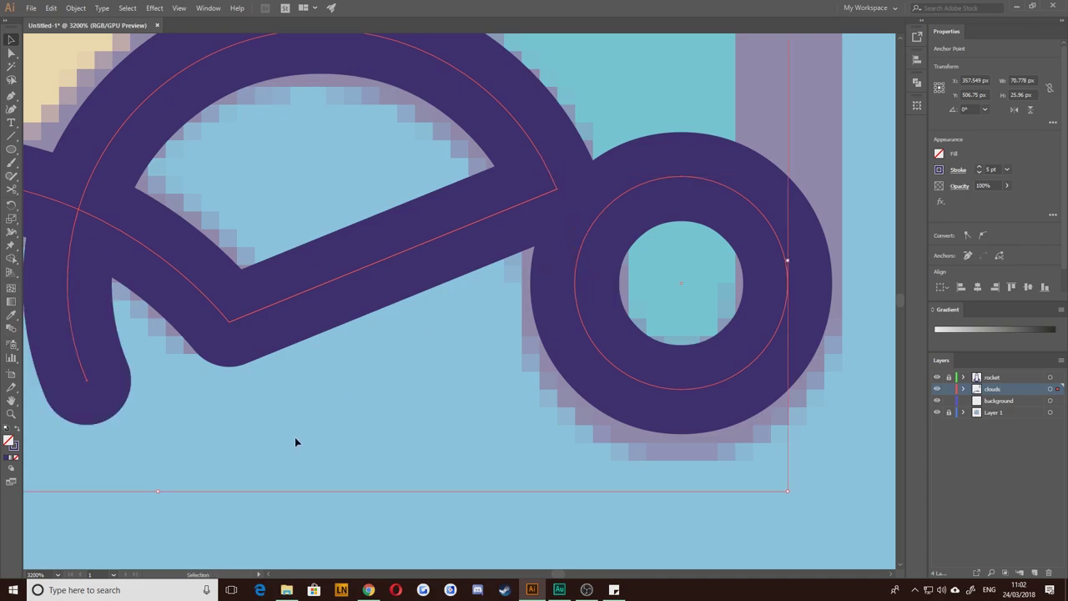
Step: Delete the straight diagonal bottom edge of the puff beside the small circle with Direct Selection
scroll(300, 420, "down", 4)
left_click_drag(254, 486, 415, 386)
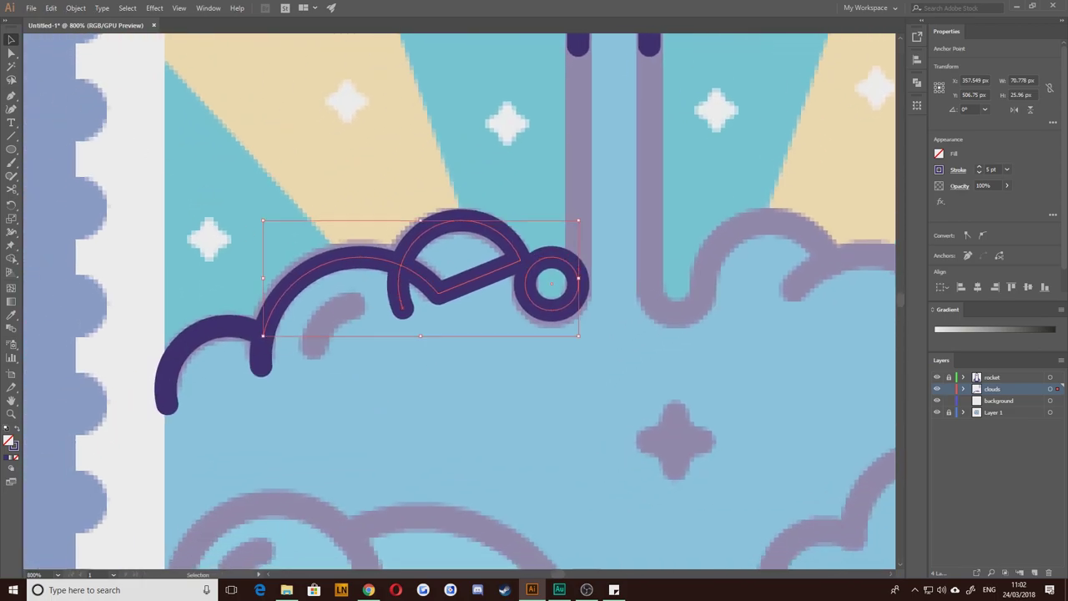
key("a")
left_click(545, 327)
left_click_drag(448, 271, 447, 269)
key("Delete")
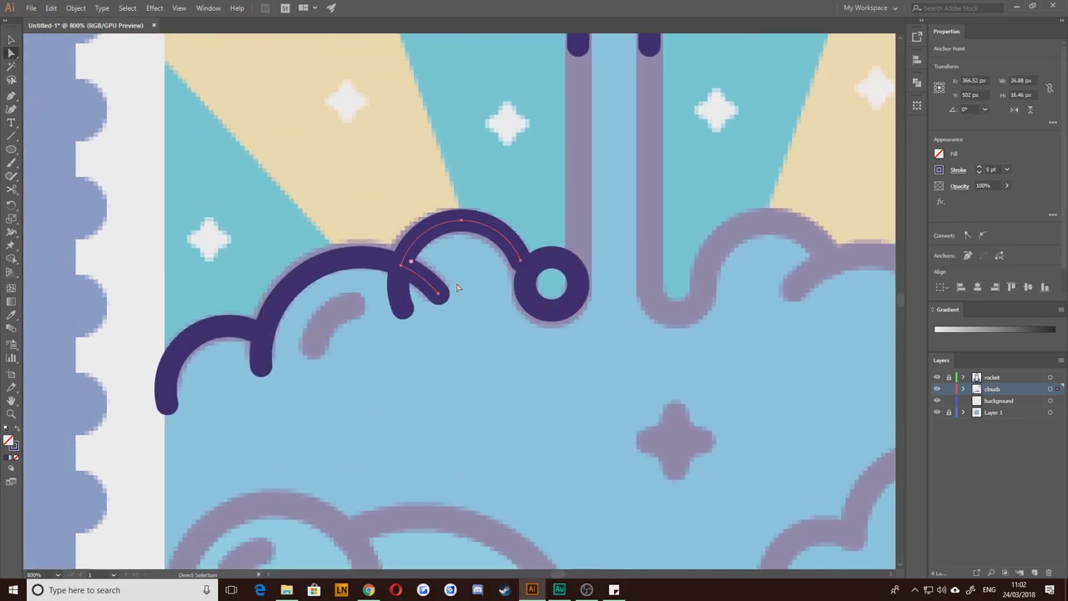
Step: Delete the leftover tail segments below the junction of the large middle puff and its neighbouring puff, and deselect the path
left_click_drag(427, 352, 380, 307)
key("Delete")
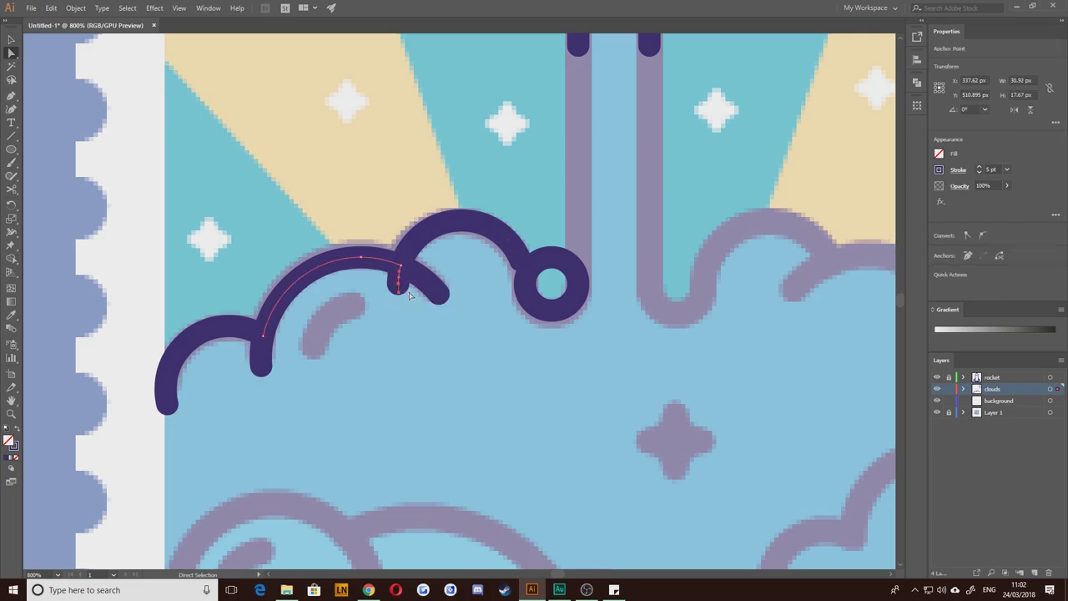
key("Delete")
left_click(420, 336)
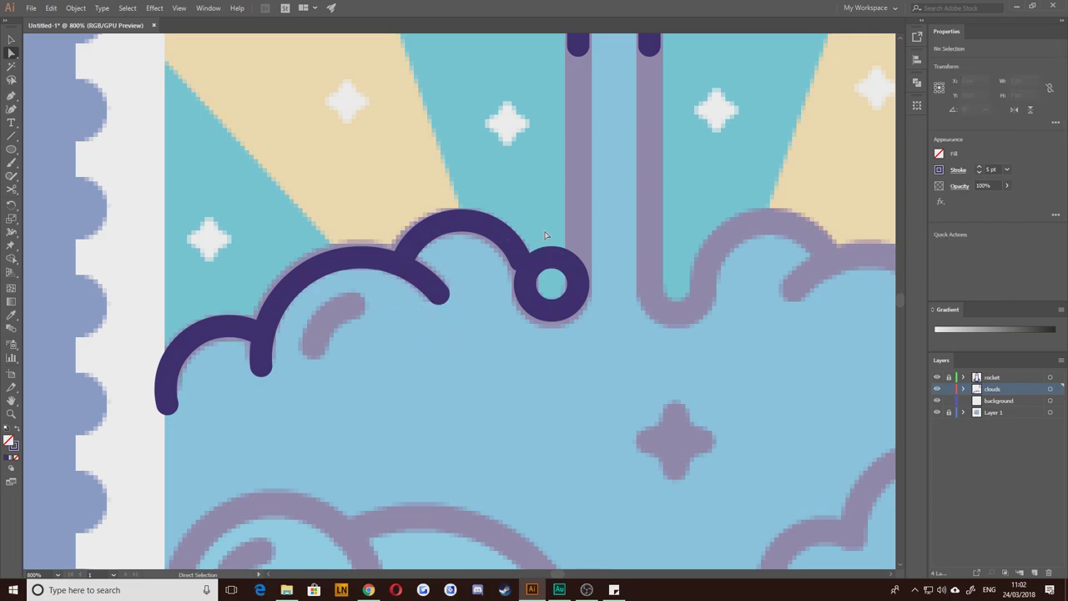
Step: Delete the upper half of the small circle, keeping its lower half as an open U-shaped arc
left_click_drag(546, 235, 561, 268)
key("Delete")
left_click(500, 303)
scroll(506, 303, "up", 4)
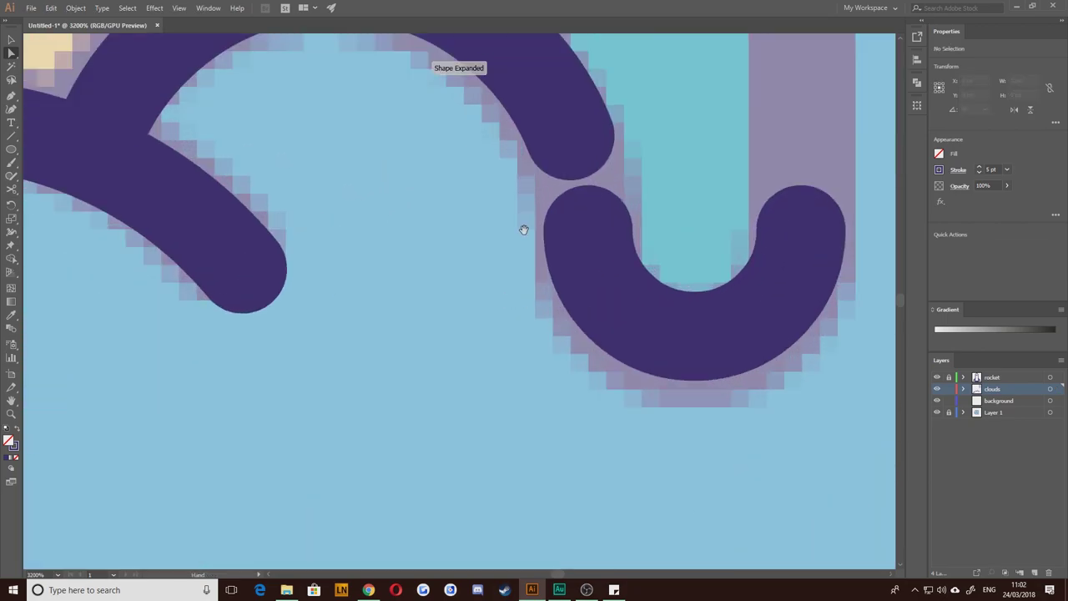
Step: Select the puff arc whose open end faces the small U-shaped arc
key("p")
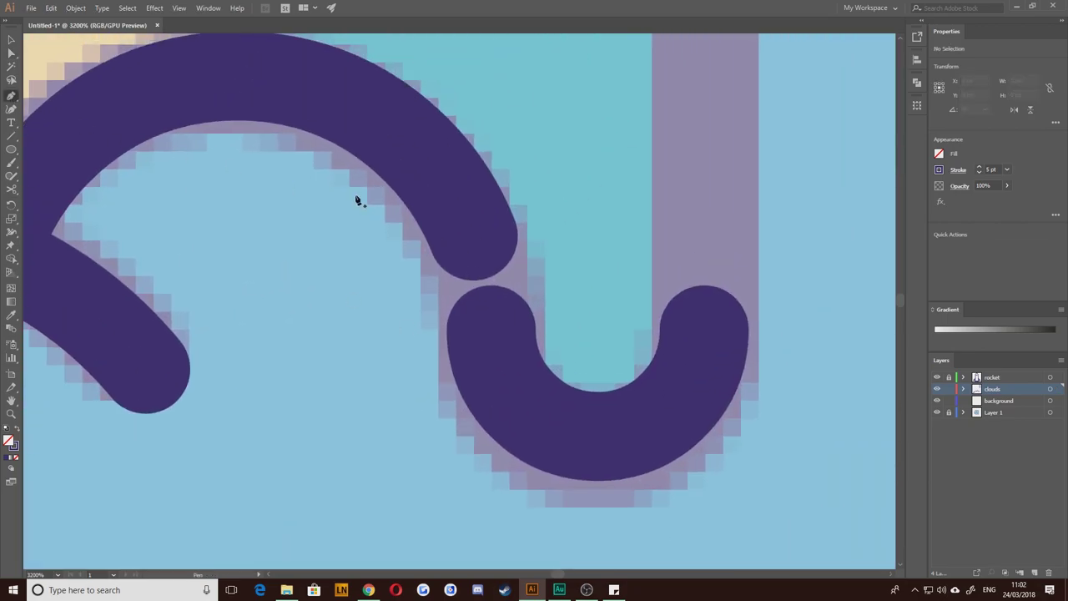
key("v")
left_click(470, 222)
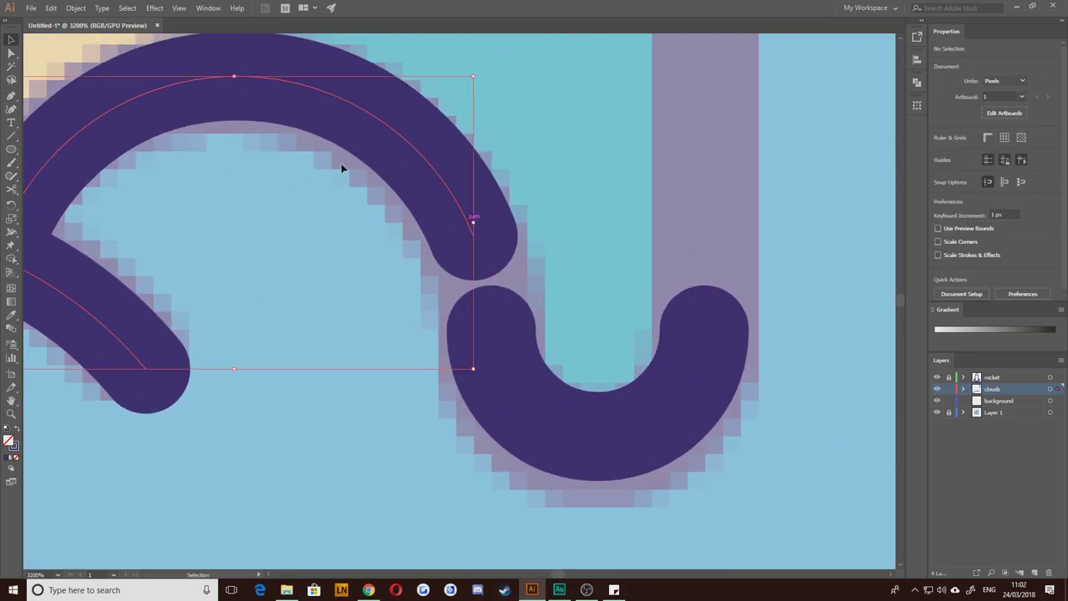
Step: Draw a curved Pen segment connecting the top cloud arc's free end to the U-shaped curve beside the exhaust trail
left_click(10, 96)
left_click(472, 237)
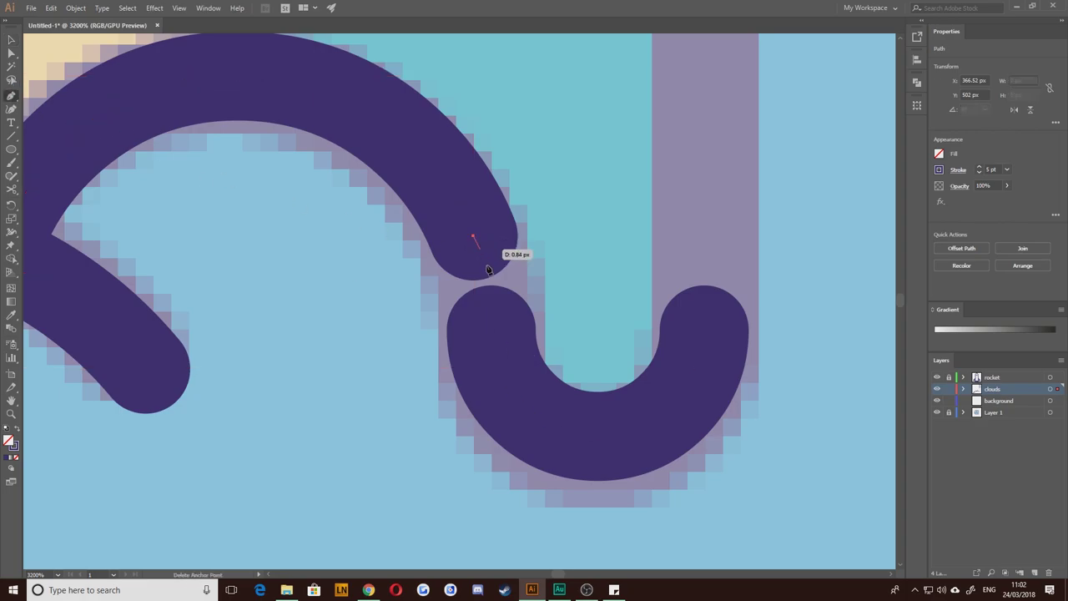
left_click_drag(492, 330, 493, 380)
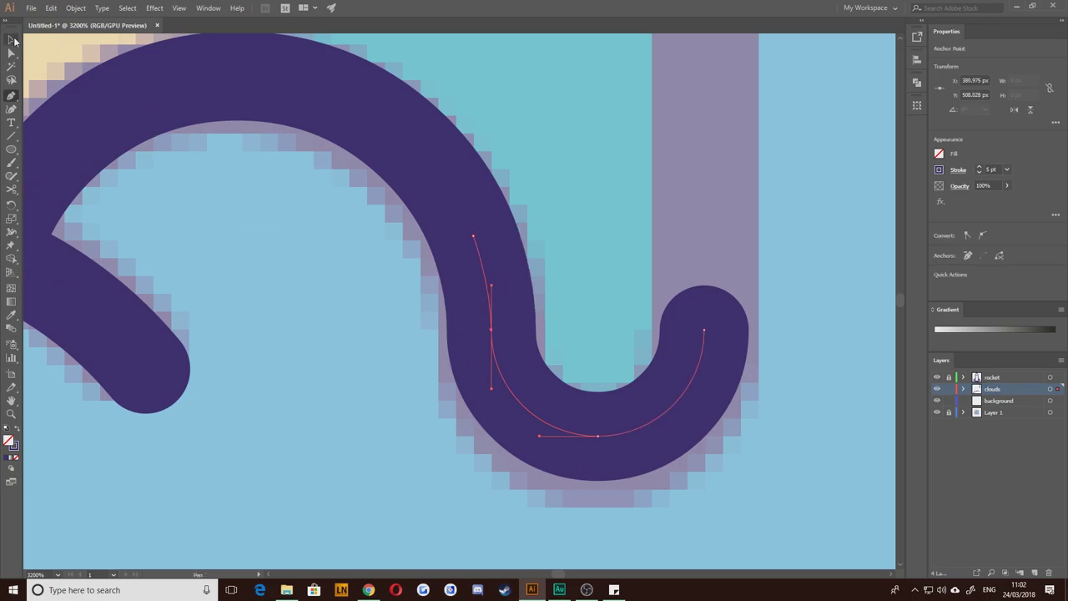
left_click(12, 39)
left_click(292, 293)
scroll(323, 302, "down", 5)
left_click_drag(241, 463, 386, 419)
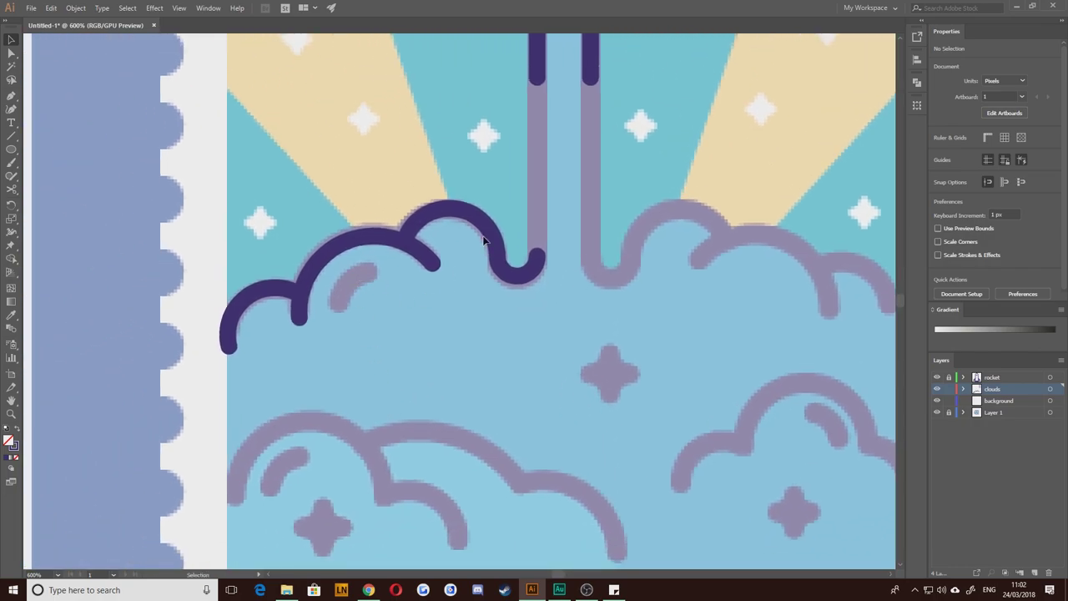
Step: Duplicate the large middle cloud arc, rotate the copy 45° and place it over the highlight mark inside the cloud
left_click(325, 257)
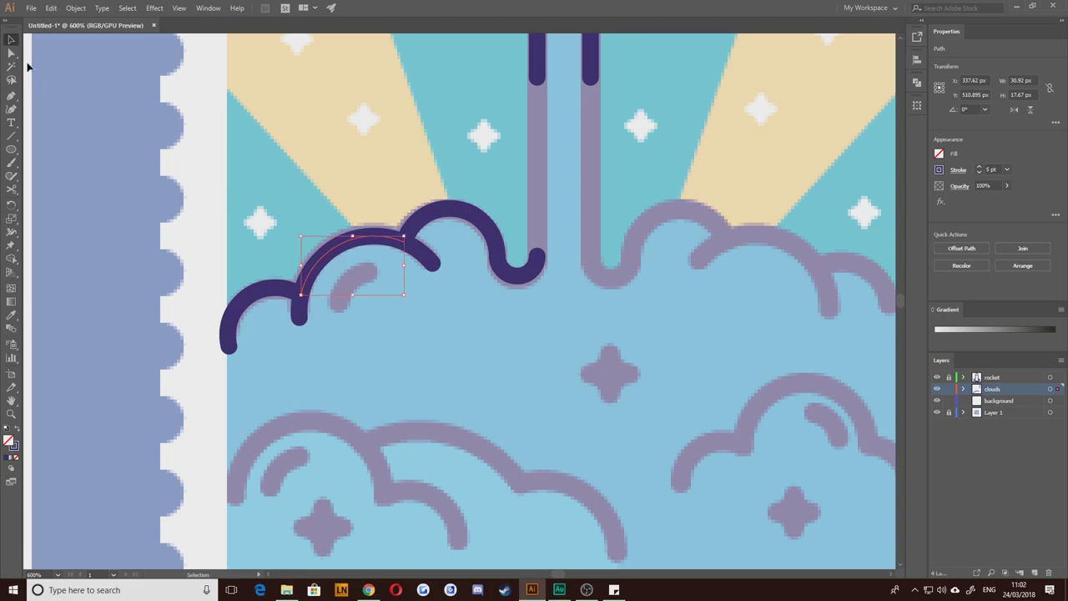
left_click_drag(327, 256, 276, 384)
left_click(302, 361)
left_click_drag(345, 344, 346, 289)
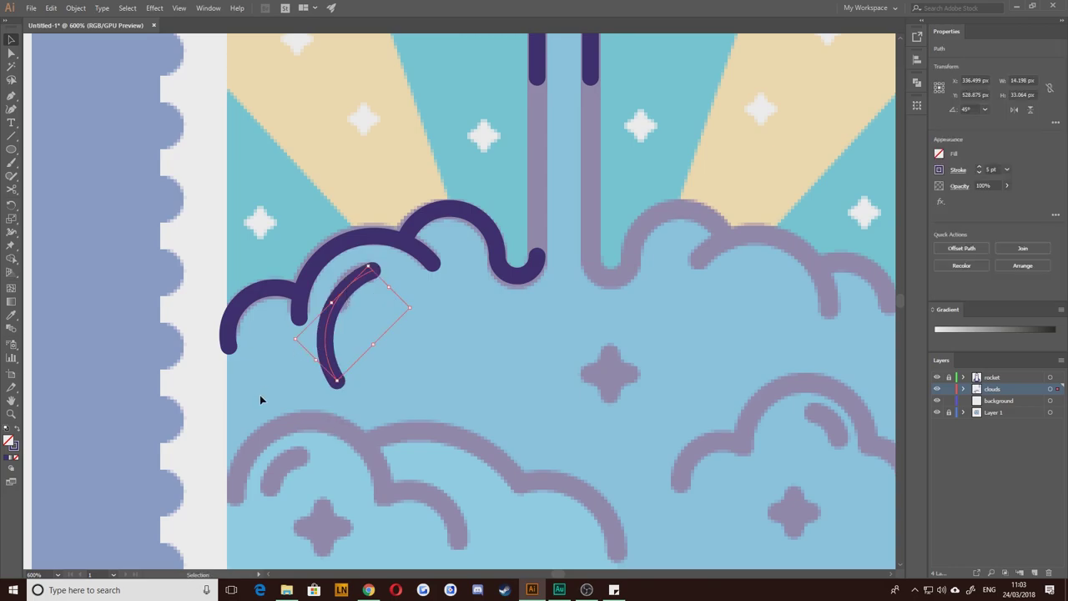
left_click(104, 124)
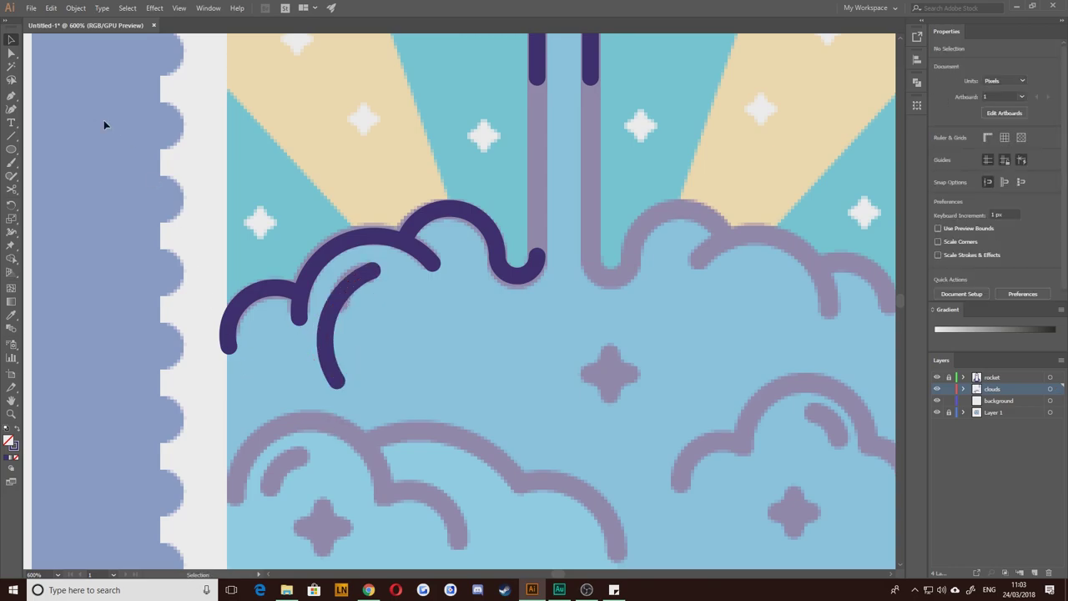
Step: Add an anchor point where the highlight mark ends on the rotated arc and delete the arc's lower part
double_click(340, 305)
scroll(358, 324, "up", 3)
left_click(373, 338)
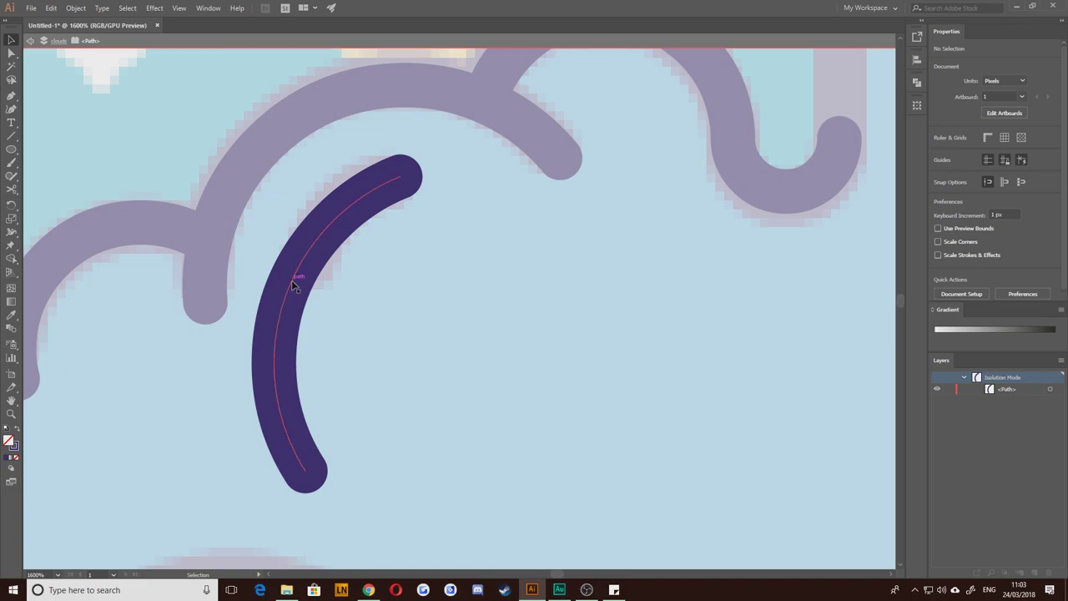
left_click(291, 279)
left_click(11, 96)
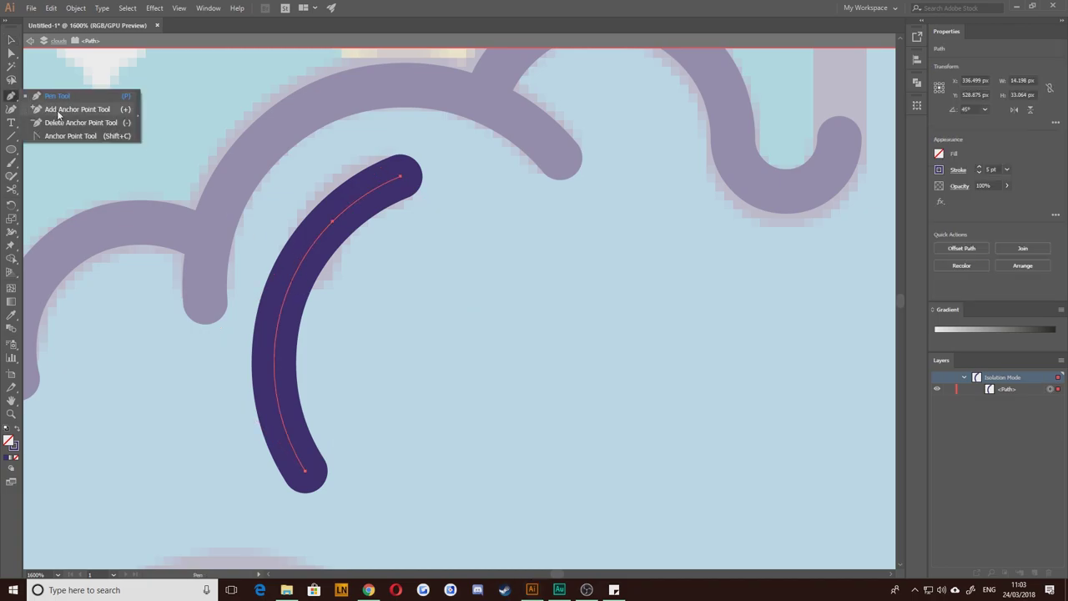
left_click(59, 111)
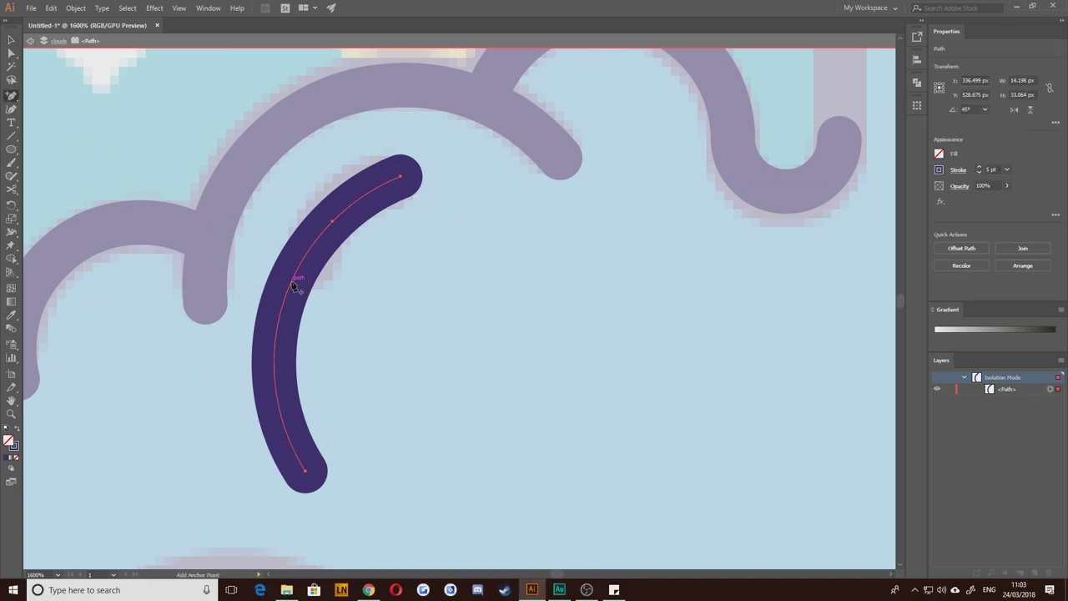
left_click(291, 283)
left_click(11, 52)
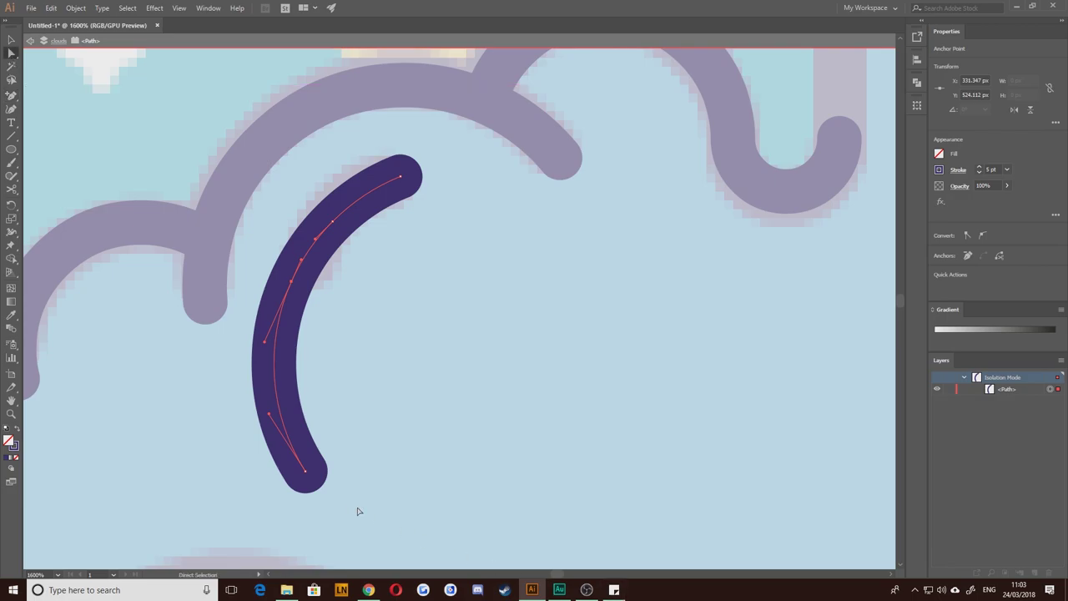
left_click_drag(359, 511, 229, 434)
key("Delete")
key("v")
double_click(360, 413)
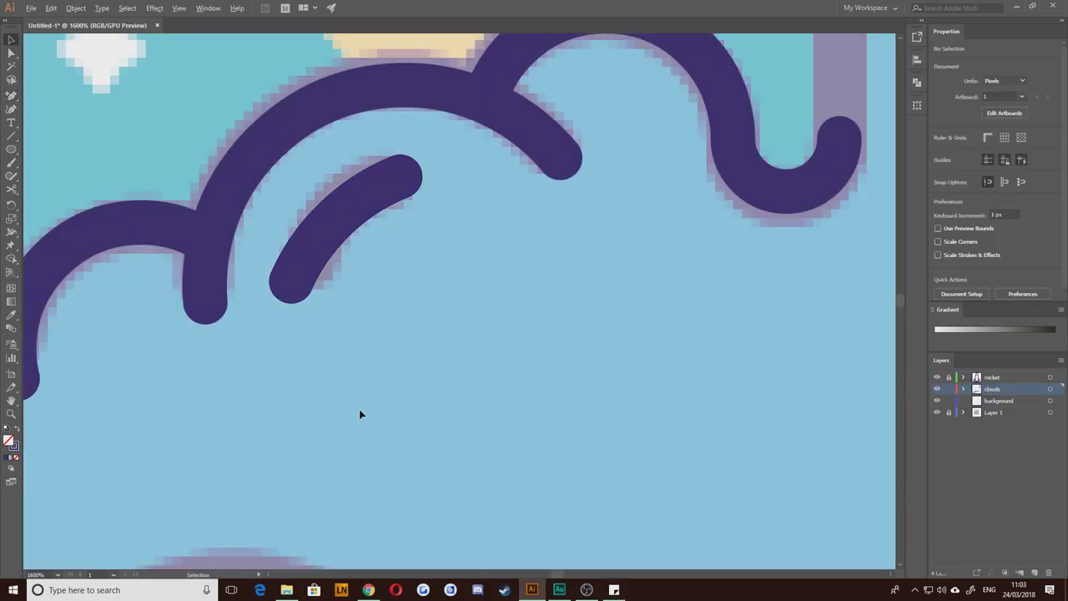
Step: Delete the shortened highlight arc
scroll(361, 413, "down", 5)
double_click(354, 375)
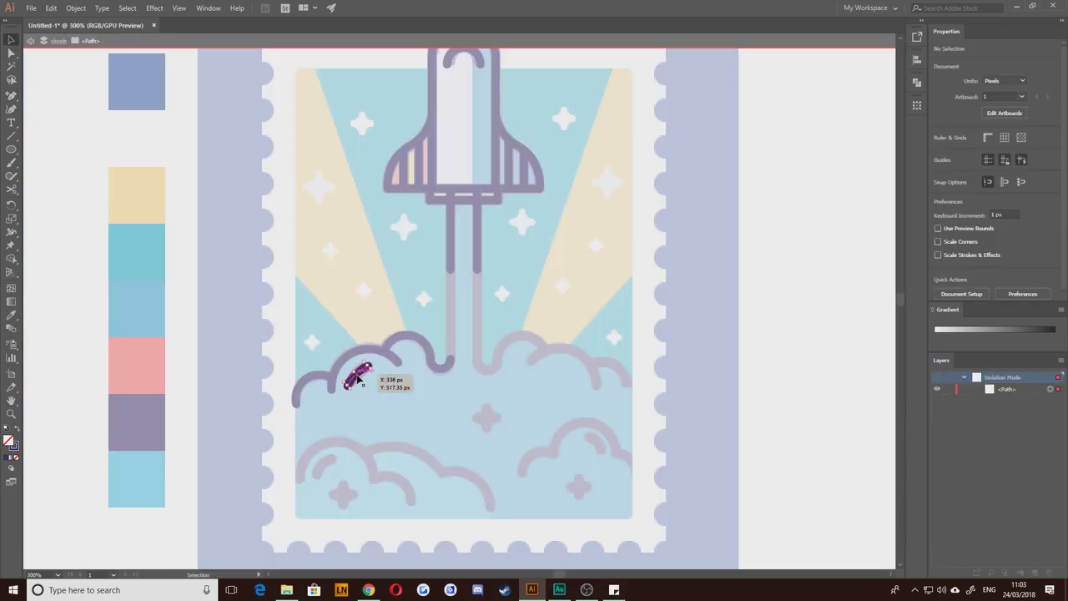
key("Delete")
double_click(381, 410)
Step: Draw an unfilled circle about 25 px in diameter whose upper-left edge follows the cloud's highlight mark
key("ctrl+space")
left_click_drag(362, 412, 389, 417)
scroll(388, 421, "up", 2)
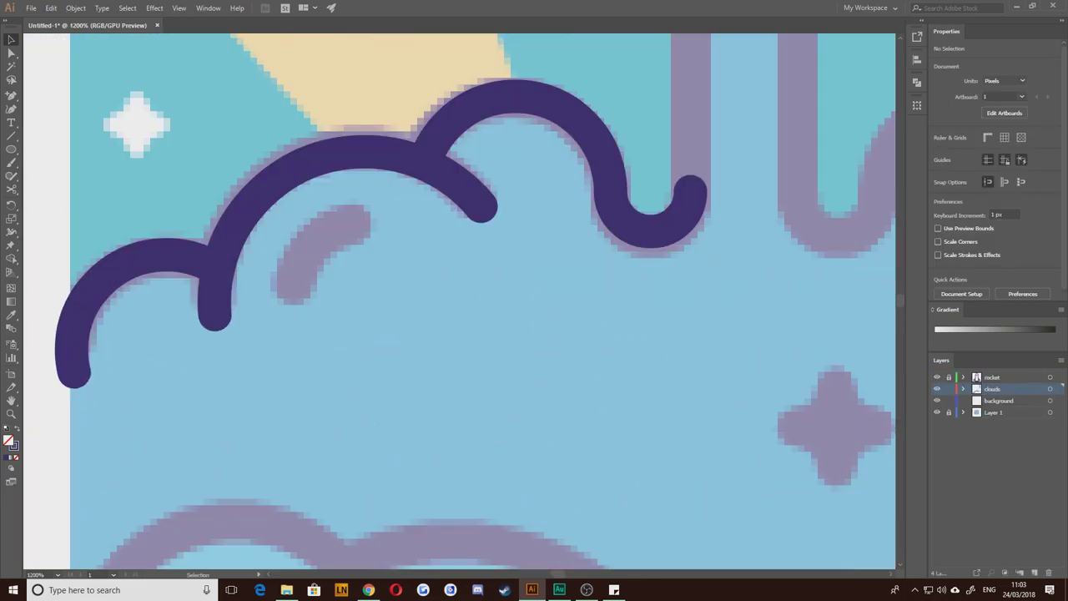
left_click(11, 151)
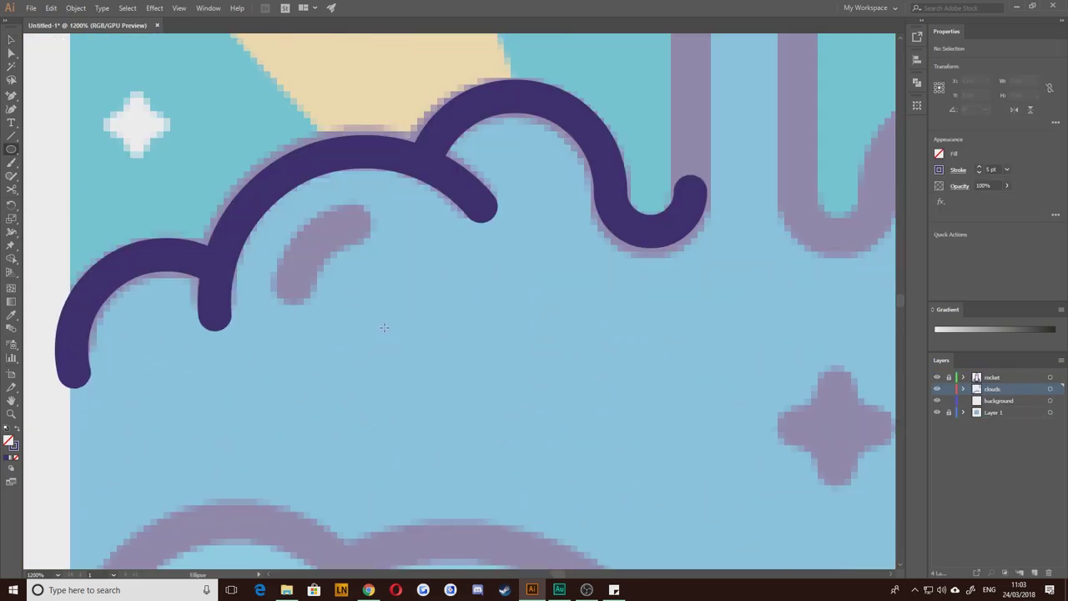
mouse_move(384, 327)
left_mouse_down()
mouse_move(300, 244)
mouse_move(316, 252)
left_mouse_up()
left_click(12, 41)
left_click(246, 423)
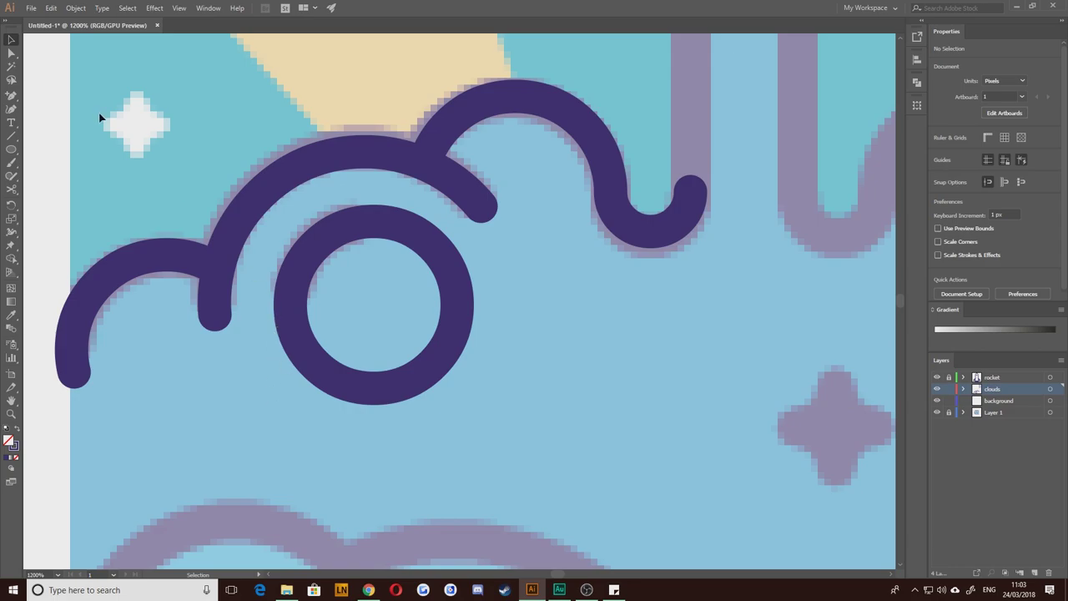
Step: Delete the circle's bottom and right anchor points, keeping only the upper-left quarter arc as the cloud highlight
left_click(13, 54)
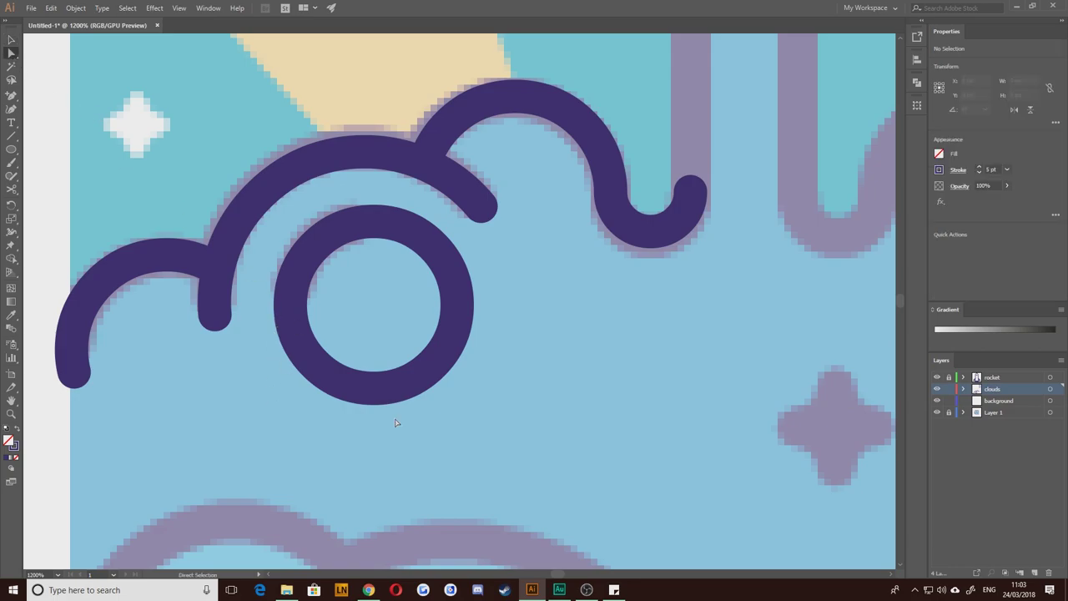
left_click_drag(348, 378, 349, 377)
key("Delete")
left_click(455, 307)
key("Delete")
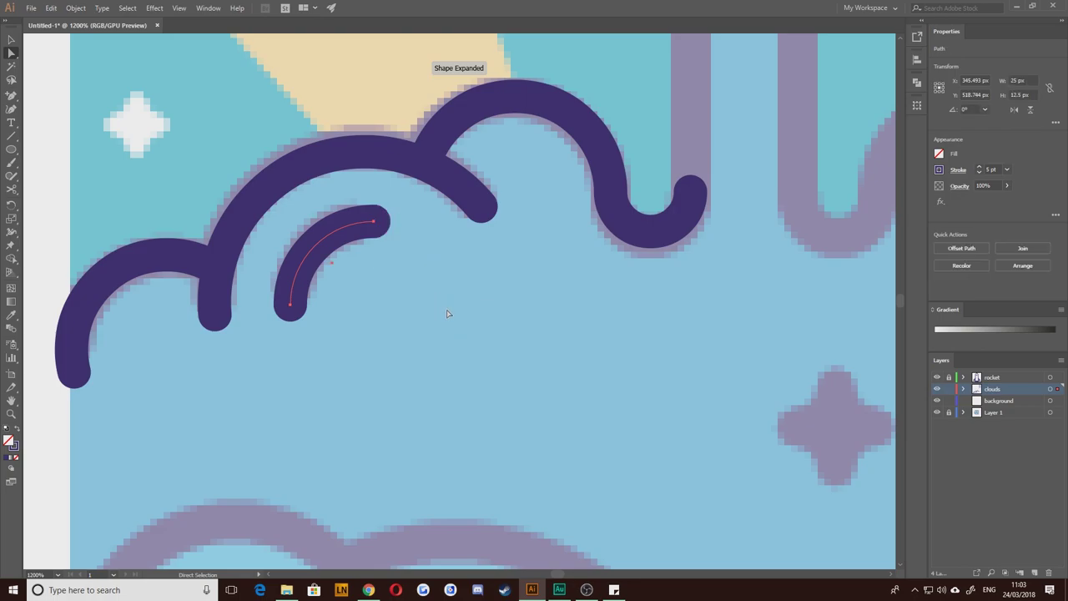
left_click(12, 39)
left_click(222, 217)
Step: Stretch the left exhaust line downward toward the end of the cloud's U-shaped curve
scroll(221, 215, "down", 2)
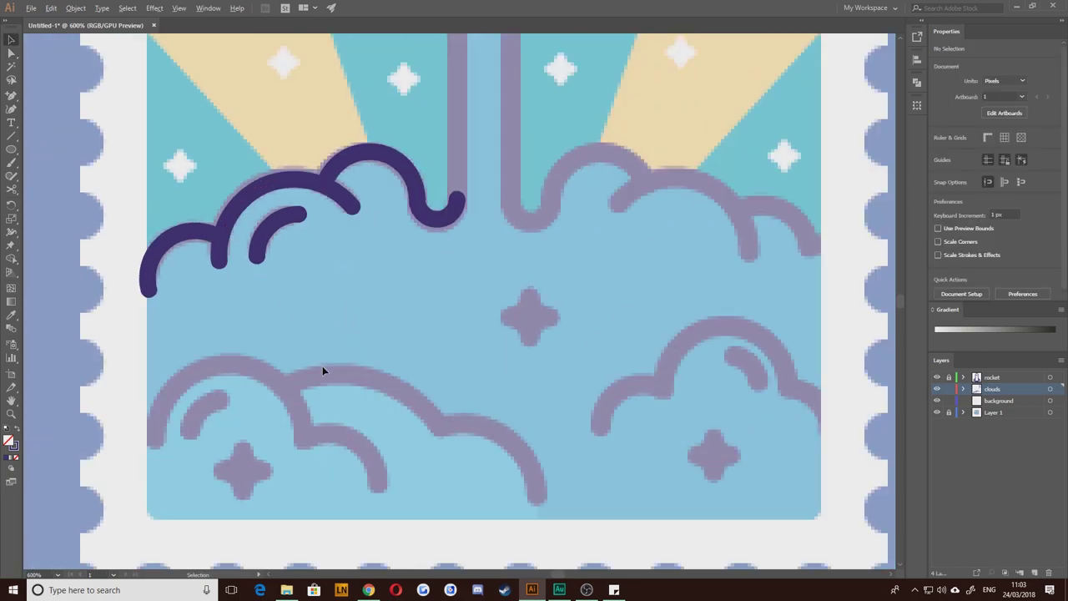
left_click_drag(427, 327, 496, 385)
scroll(501, 404, "down", 2)
scroll(492, 367, "up", 2)
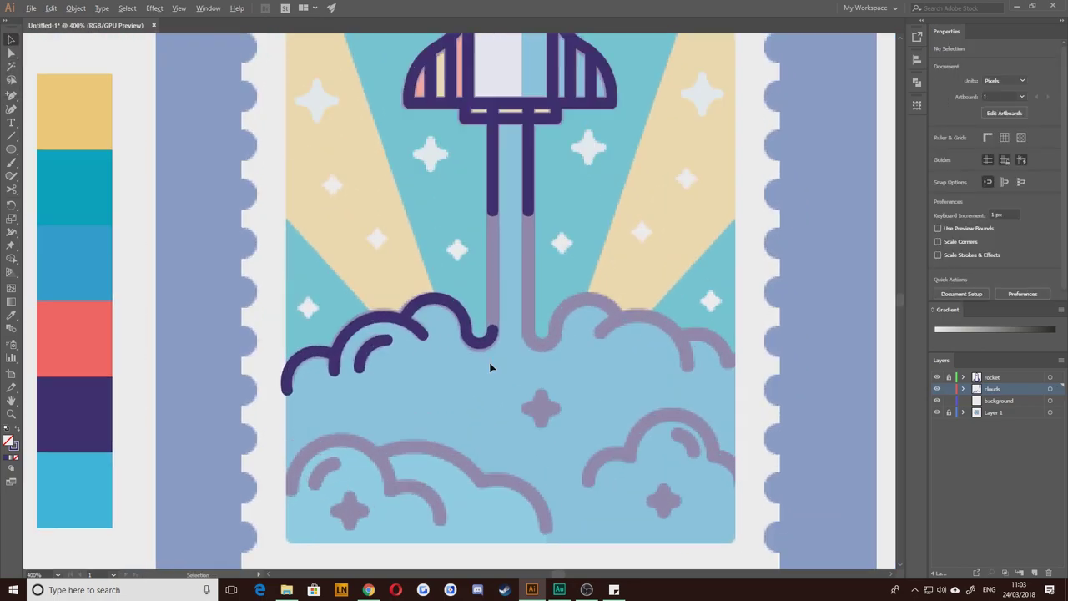
left_click_drag(483, 247, 462, 272)
left_click_drag(470, 236, 476, 354)
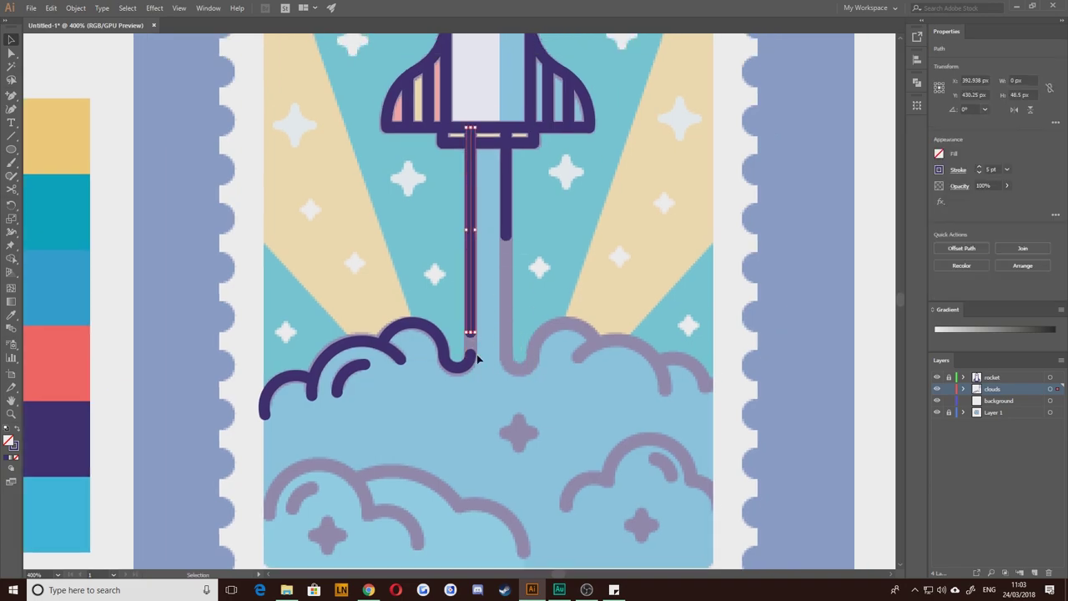
Step: Join the left exhaust line and the U-shaped cloud curve into one path
scroll(476, 354, "up", 1)
scroll(501, 392, "up", 2)
left_click(459, 334)
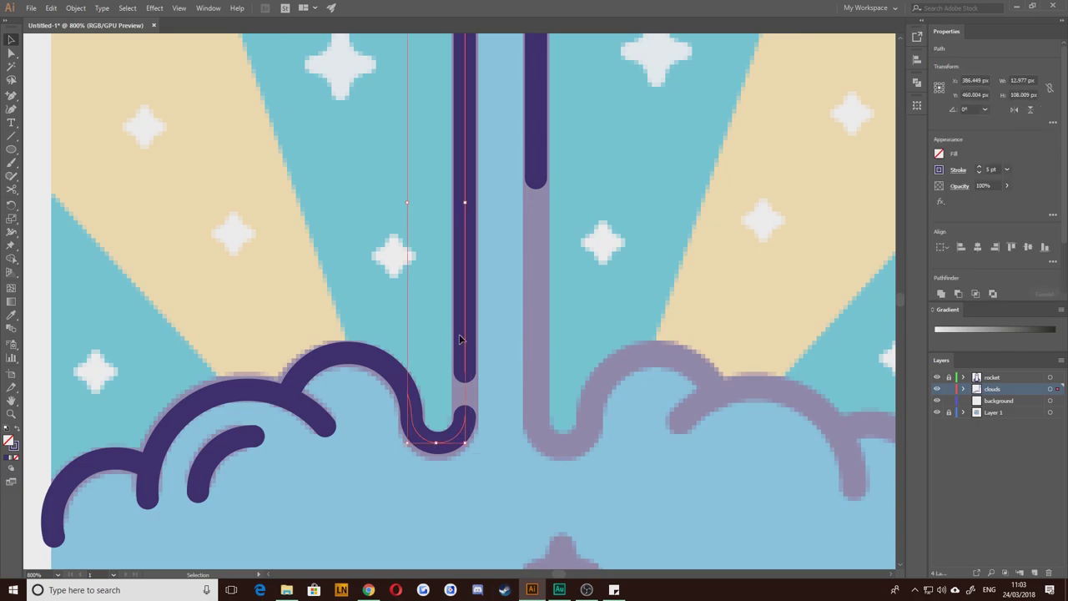
right_click(465, 368)
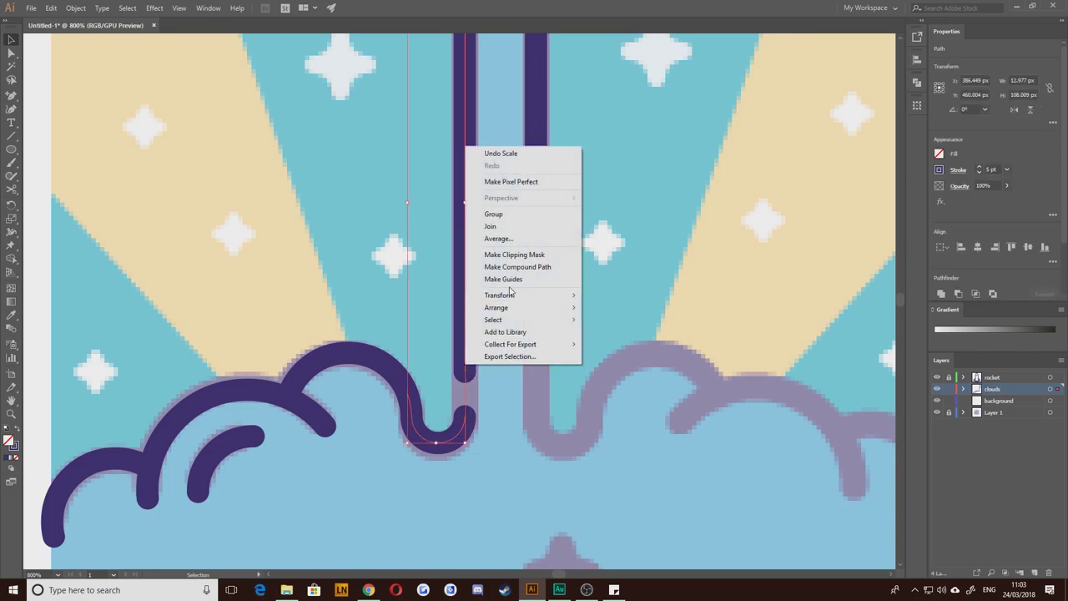
left_click(489, 232)
left_click(230, 229)
Step: Delete the short right exhaust line and duplicate the left cloud outline, including its exhaust line and highlight, toward the right
left_click_drag(390, 376, 494, 296)
scroll(494, 296, "down", 1)
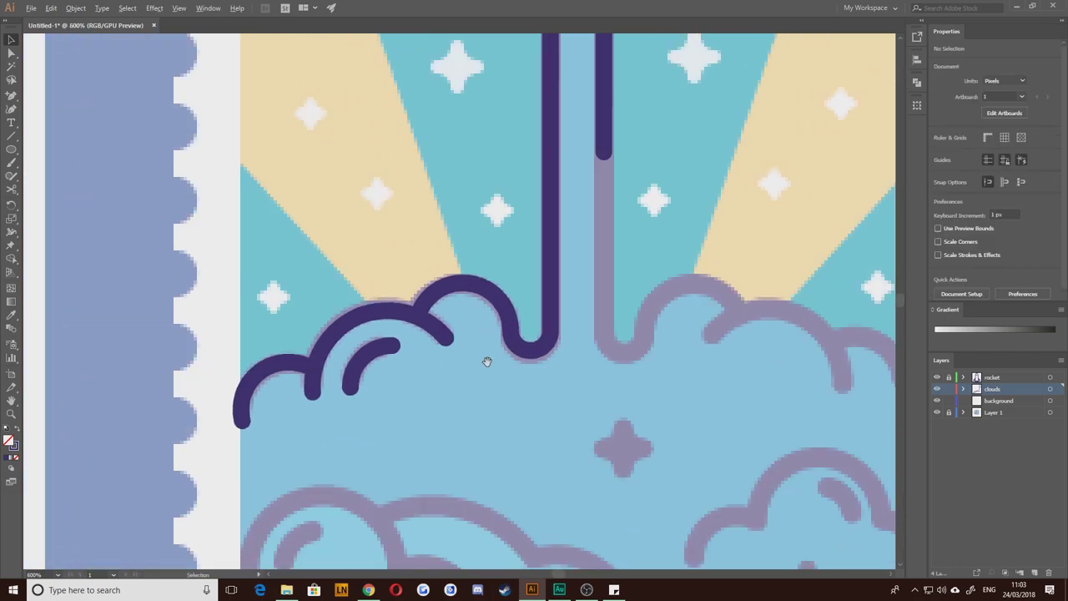
left_click_drag(486, 360, 409, 448)
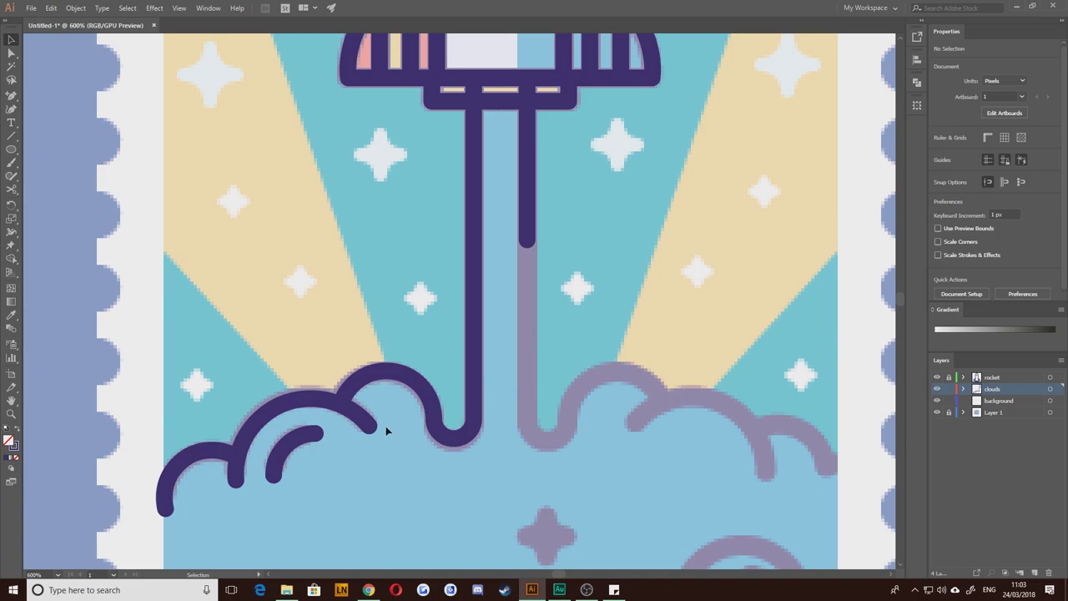
scroll(345, 259, "down", 2)
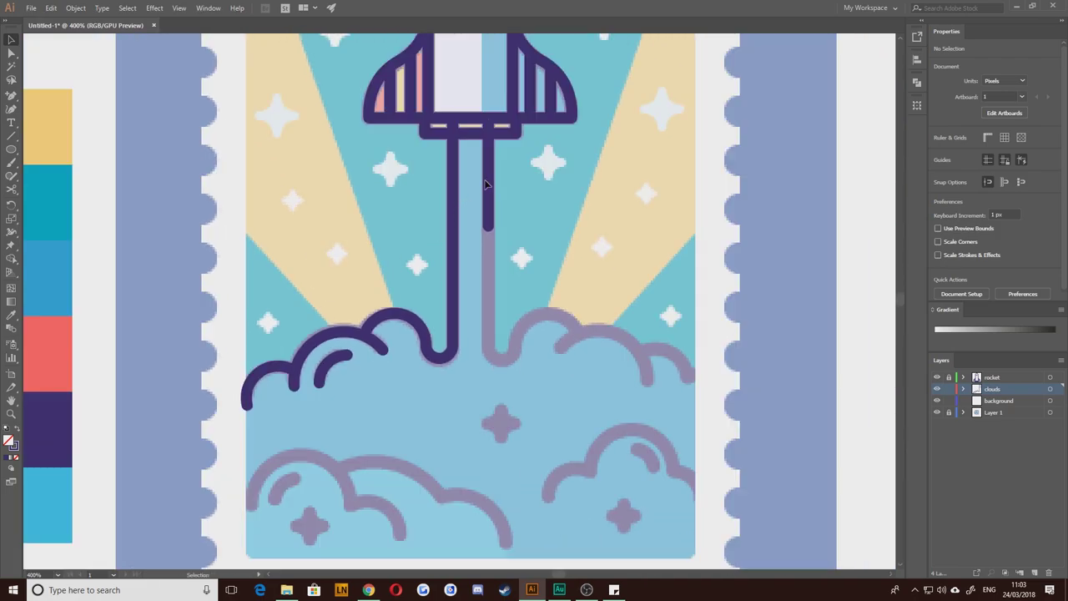
left_click_drag(492, 433, 140, 260)
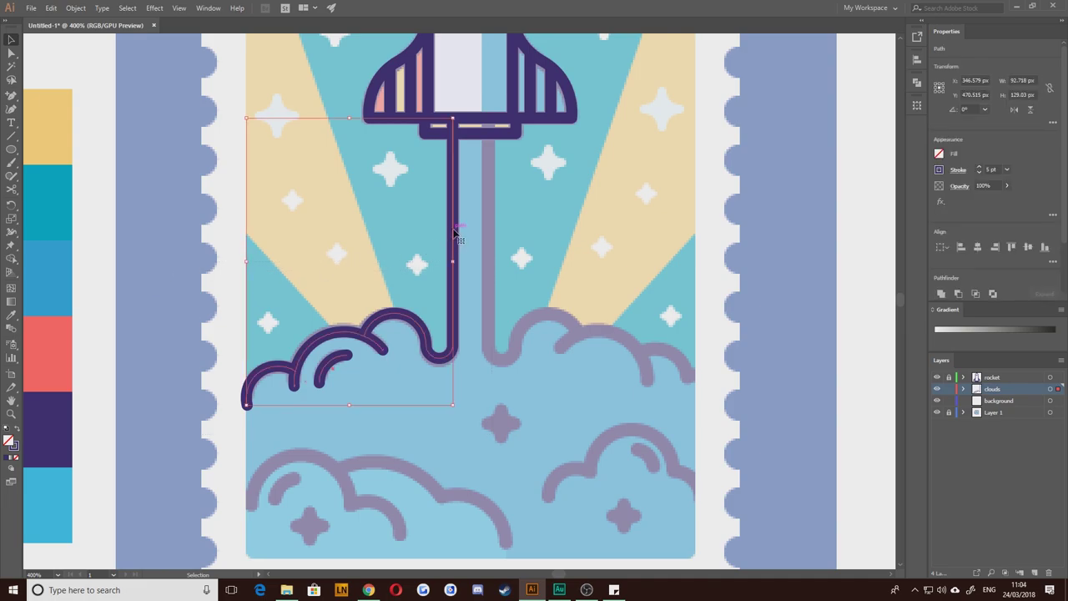
left_click_drag(455, 232, 570, 259)
Step: Reflect the duplicated cloud outline left to right and align its vertical line with the reference's right exhaust line
left_click(77, 9)
mouse_move(95, 21)
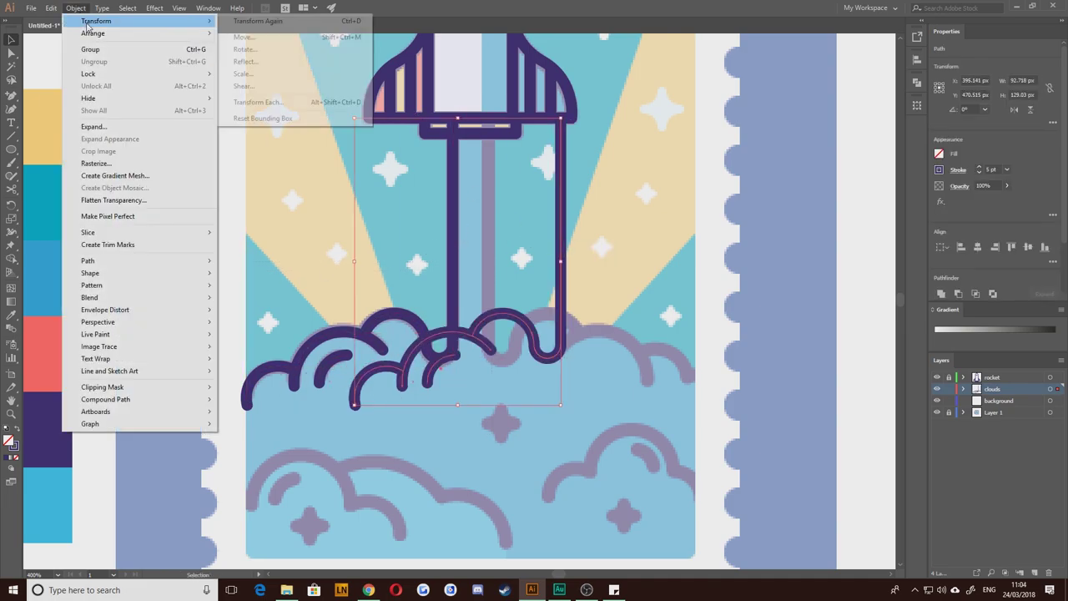
left_click(265, 62)
key("Return")
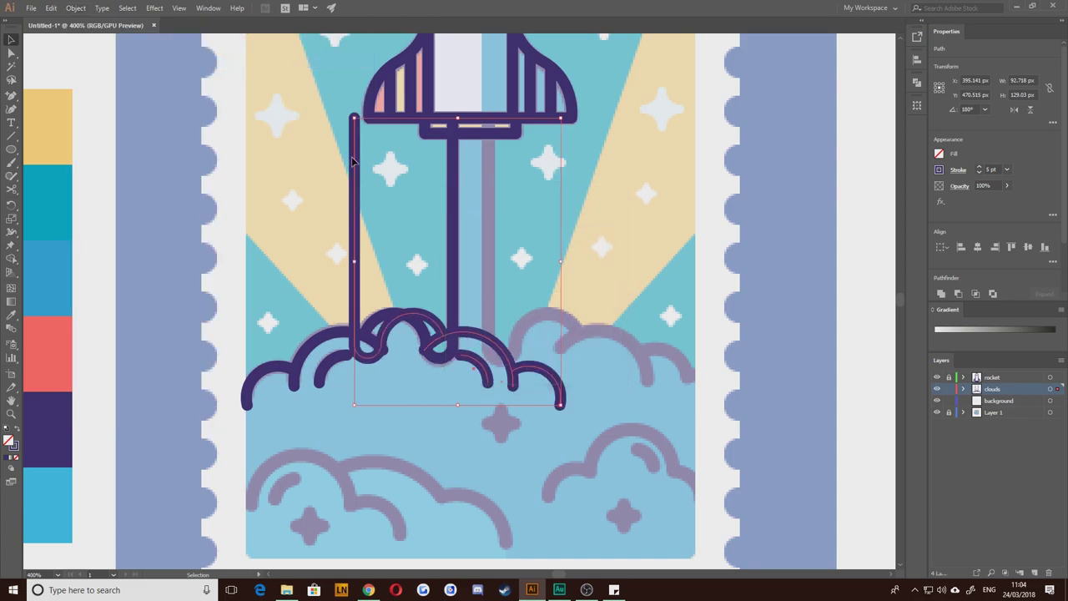
left_click_drag(358, 158, 488, 154)
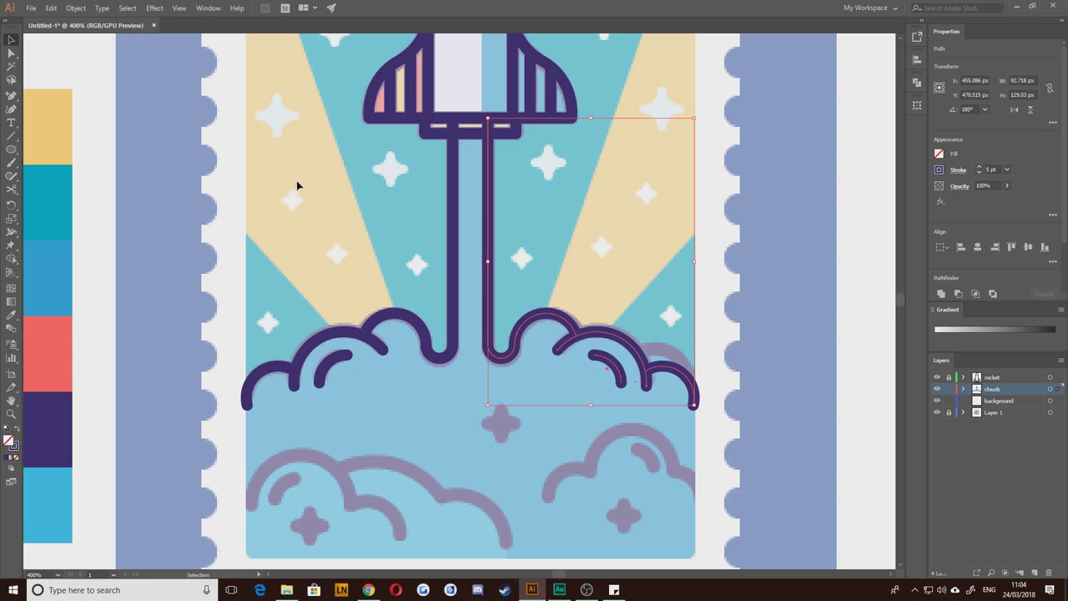
scroll(570, 384, "up", 2)
left_click(537, 445)
Step: Try deleting the curved part of the outermost right cloud arc by its anchor points, and undo the deletion
left_click_drag(545, 467, 479, 453)
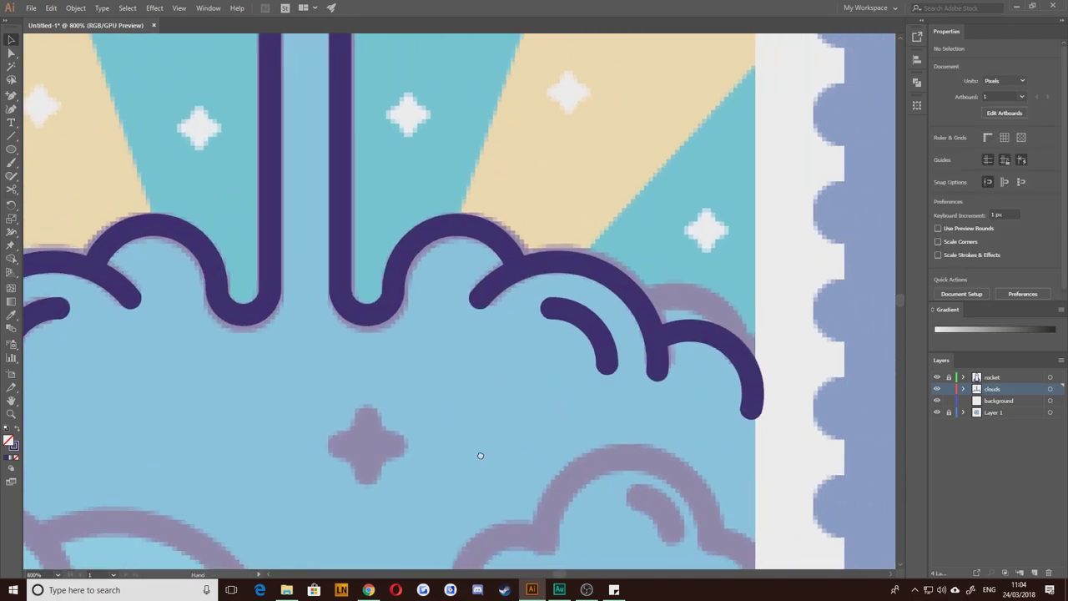
left_click_drag(446, 375, 420, 353)
left_click_drag(253, 392, 526, 283)
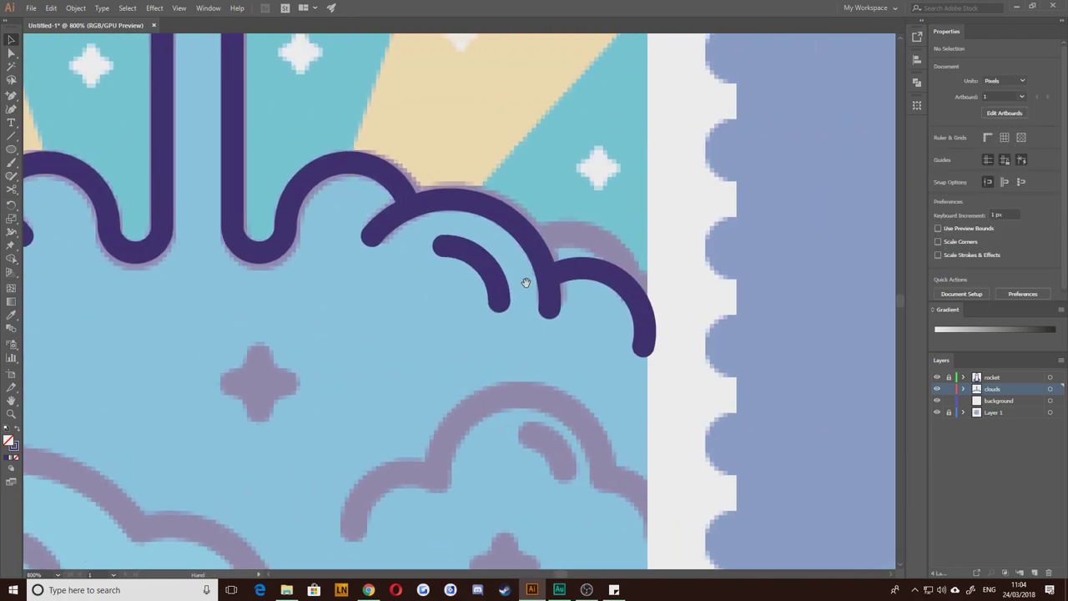
left_click(590, 273)
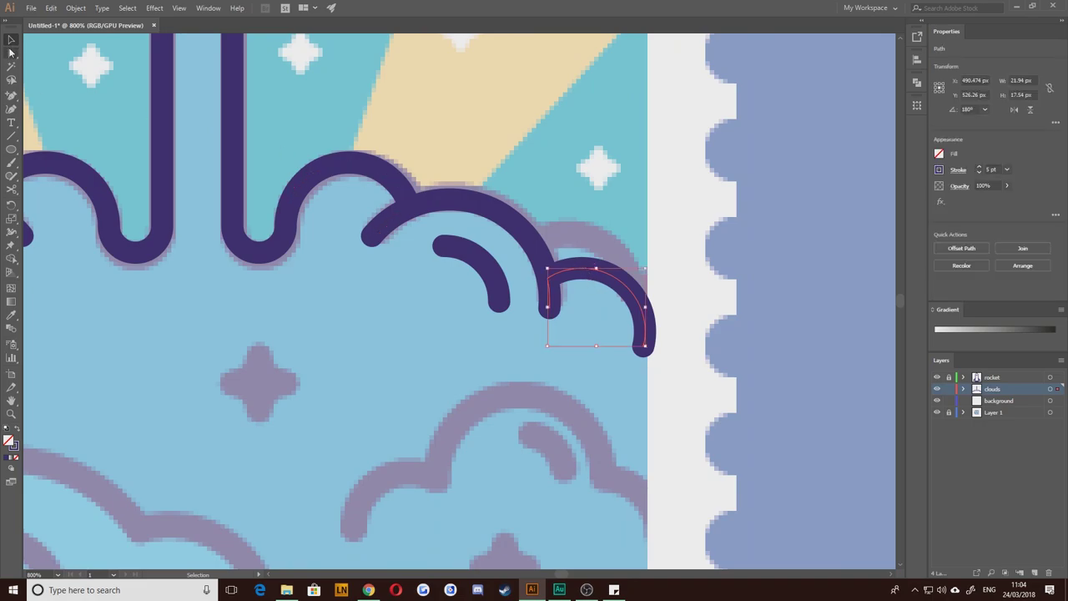
left_click(11, 52)
left_click(734, 457)
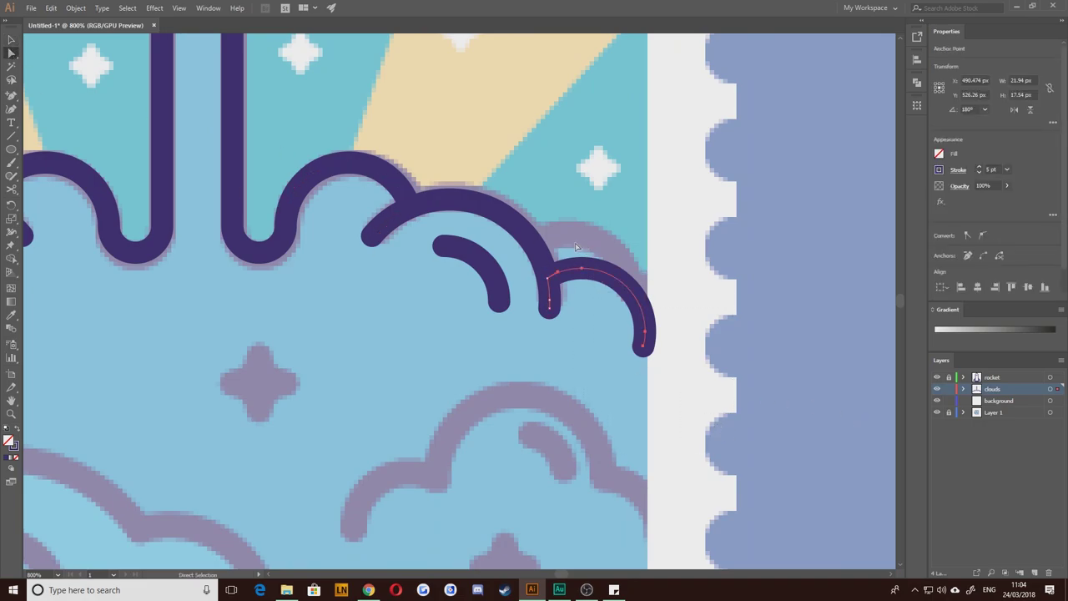
left_click(551, 278)
left_click_drag(555, 267, 647, 347)
key("Delete")
key("ctrl+z")
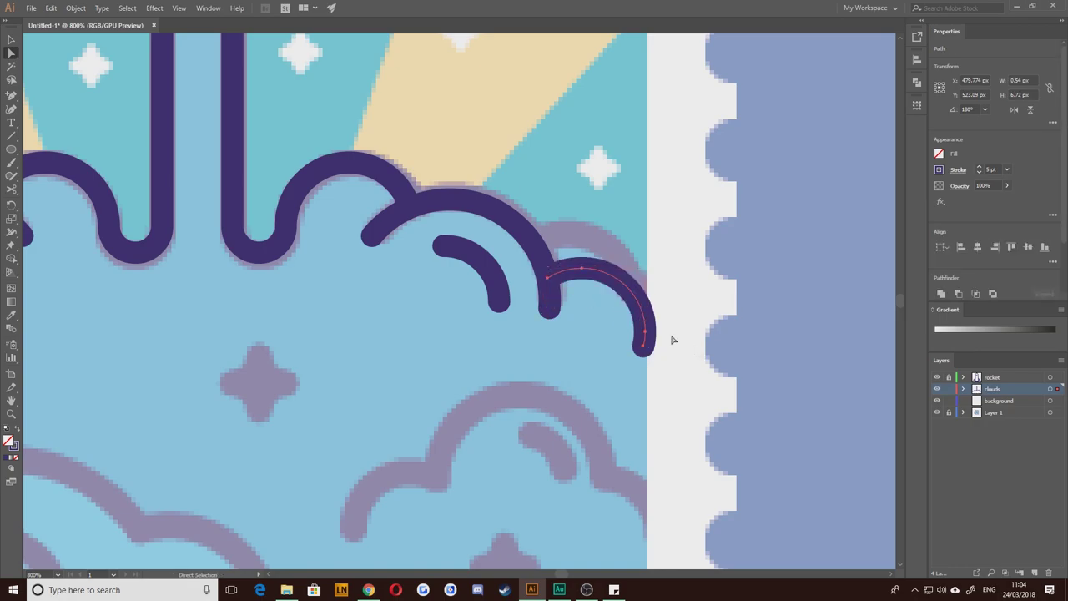
left_click(11, 39)
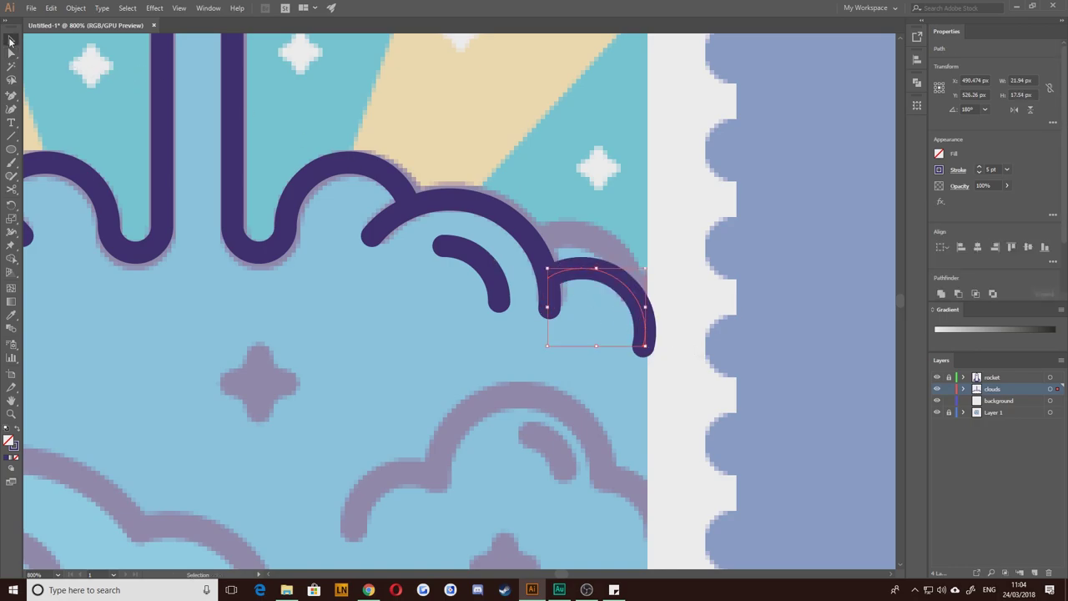
Step: Move the outermost right cloud arc up 8 px and left 3 px to line it up with the reference
key("shift+Up")
key("Down")
key("Down")
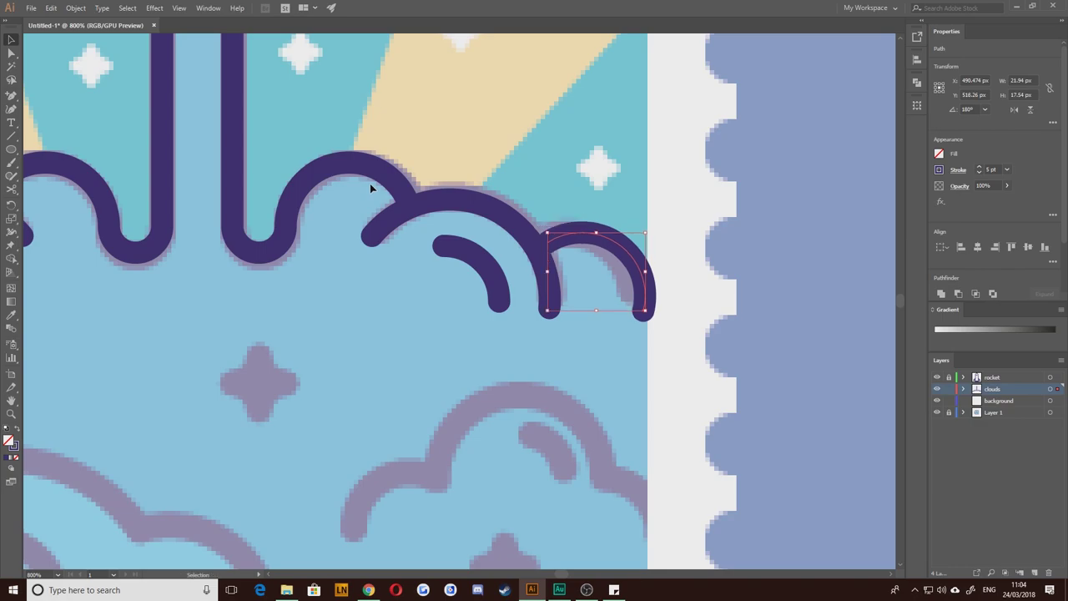
left_click(498, 415)
scroll(606, 310, "up", 2)
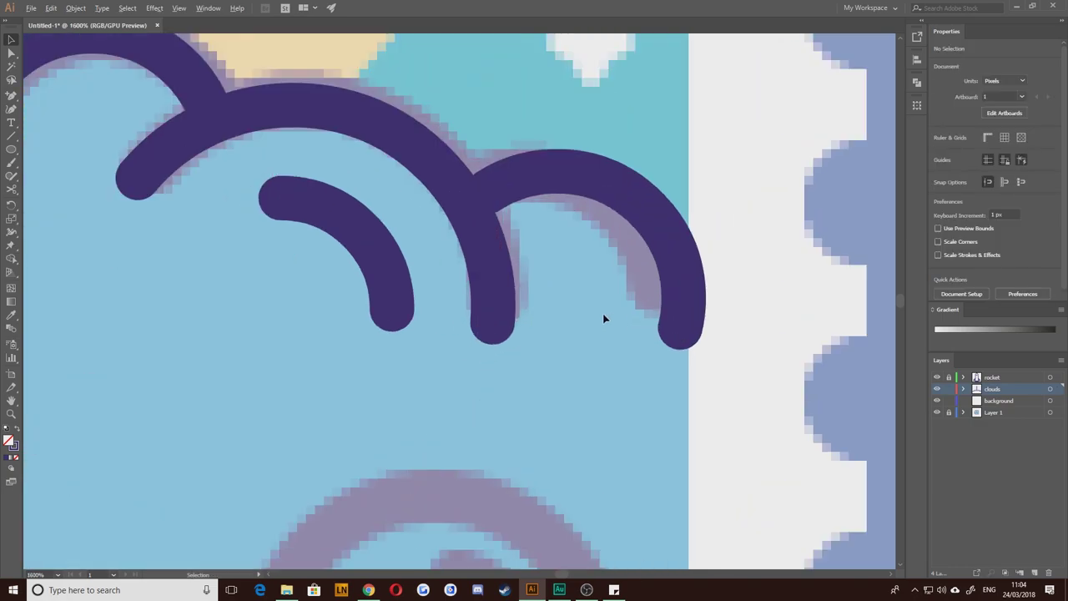
scroll(591, 246, "up", 1)
left_click(598, 221)
key("Left")
key("Left")
key("Left")
key("Left")
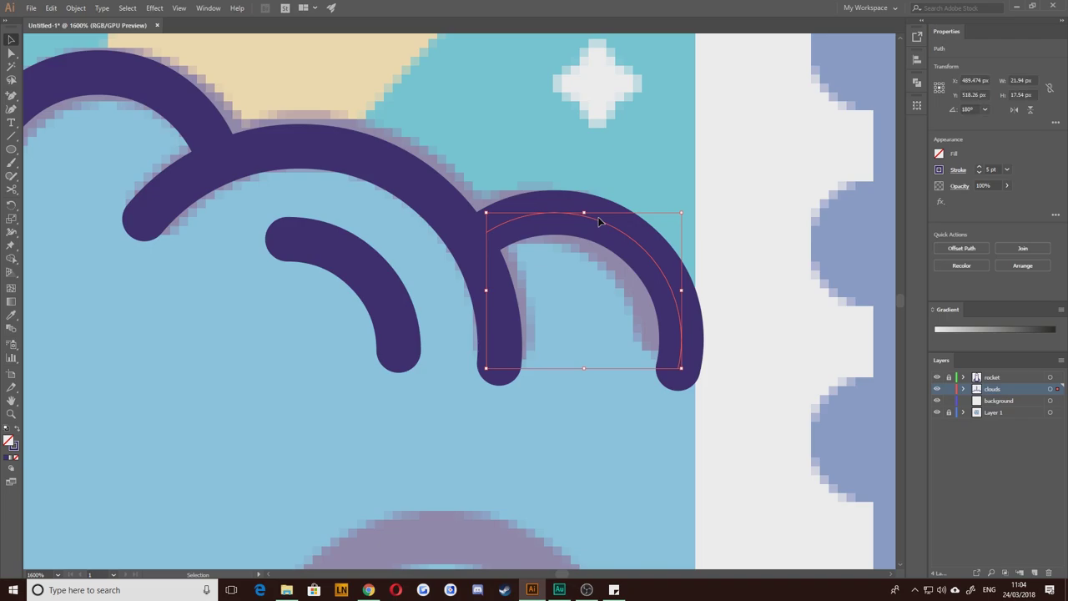
key("Right")
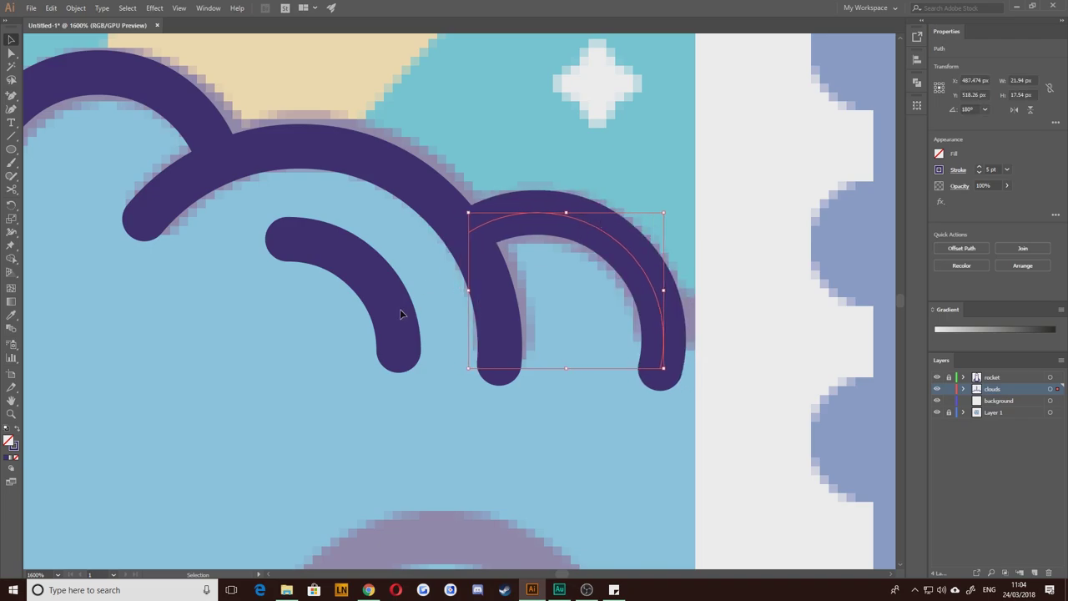
left_click(436, 289)
Step: Draw a circle about 14 px in diameter over the lower end of the outermost right cloud arc, at the stamp's inner edge
left_click_drag(702, 327, 627, 326)
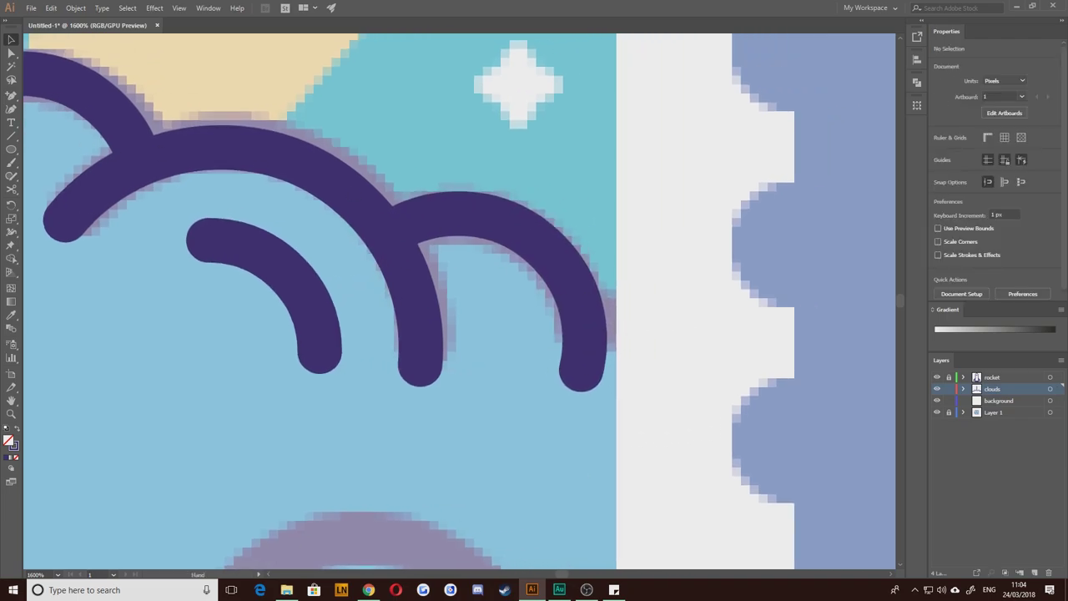
key("l")
left_click_drag(646, 435, 535, 309)
left_click(13, 39)
left_click_drag(527, 404, 535, 413)
Step: Try trimming the selected small circle and outermost right arc with Shape Builder, undoing each removal
left_click(497, 426)
left_click_drag(693, 501, 519, 275)
left_click(11, 259)
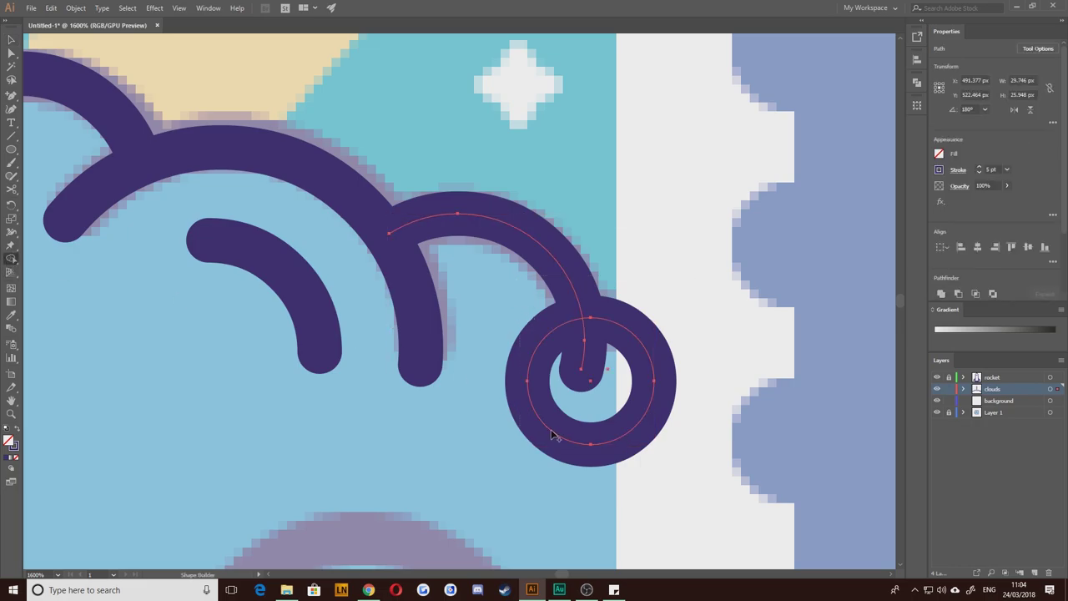
left_click(599, 439, "alt")
key("ctrl+z")
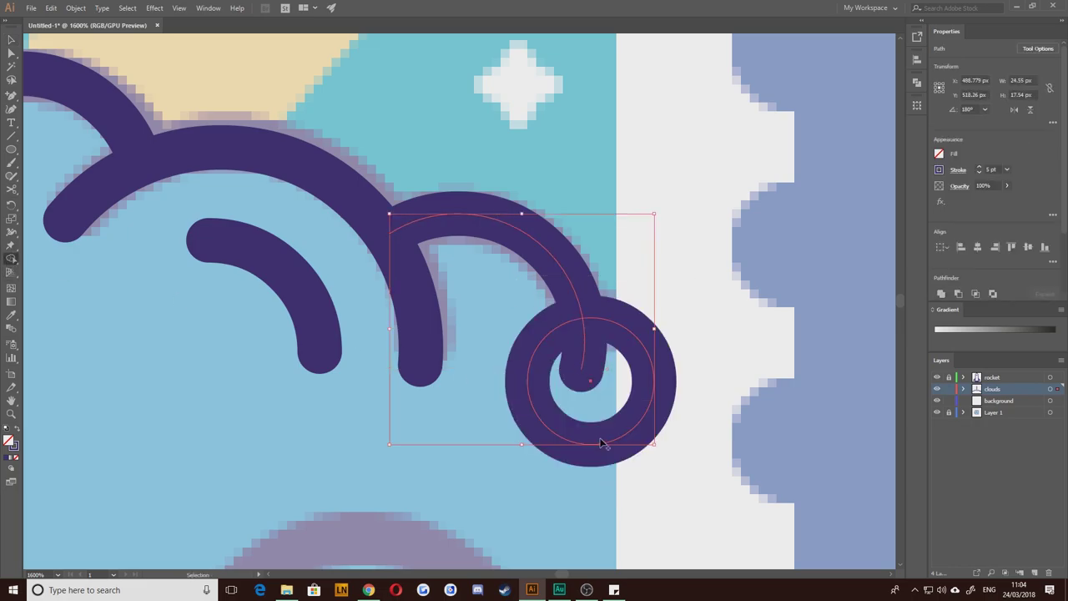
left_click(582, 373, "alt")
key("ctrl+z")
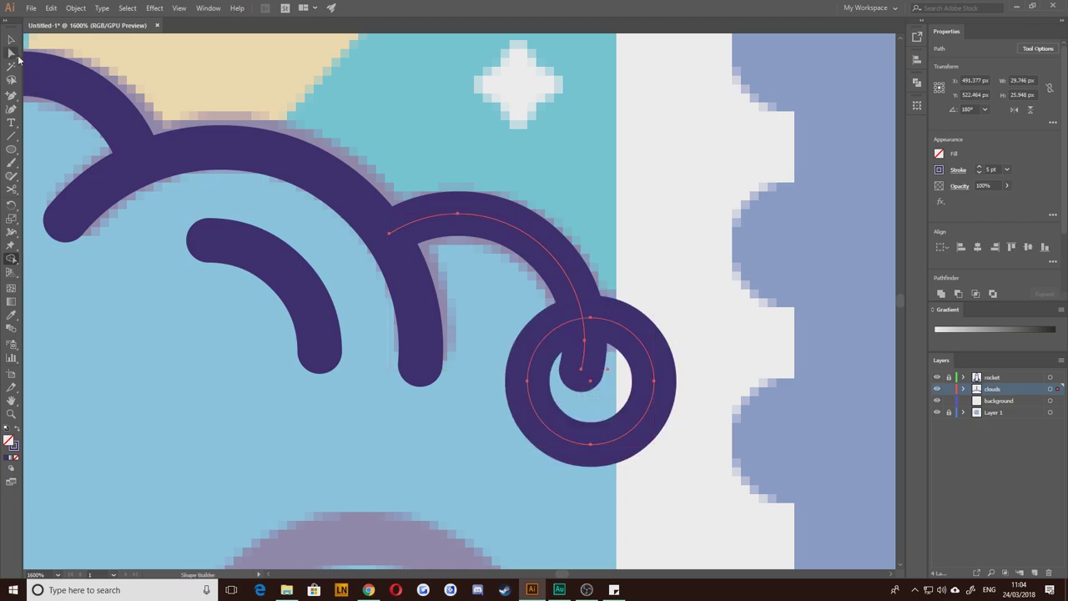
Step: Shorten the outermost right cloud arc by moving its lower end anchor up into the small circle's outline
left_click(11, 53)
left_click(513, 131)
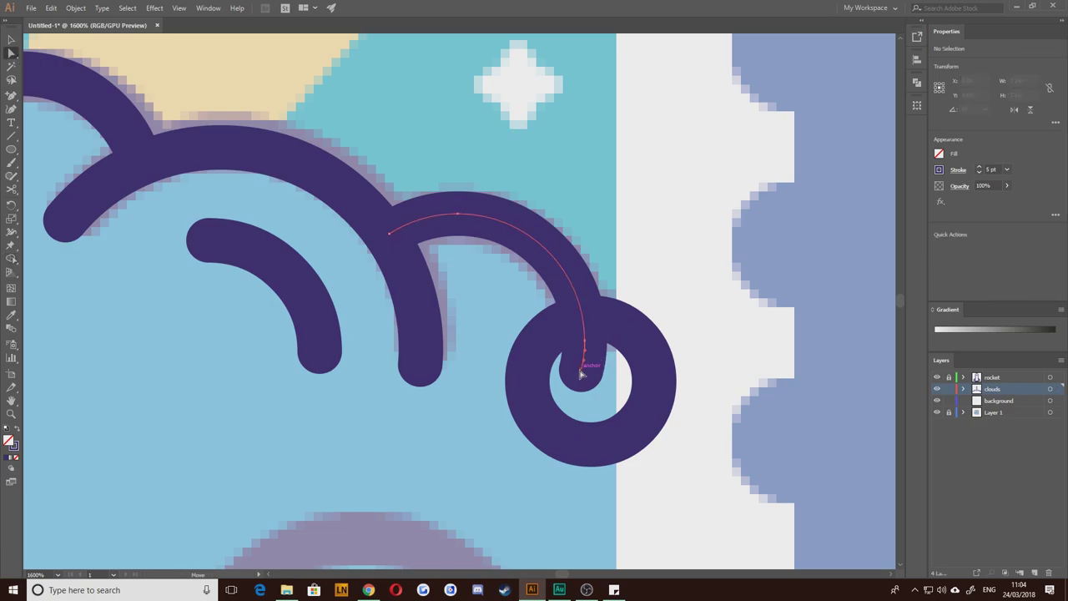
left_click_drag(582, 375, 585, 342)
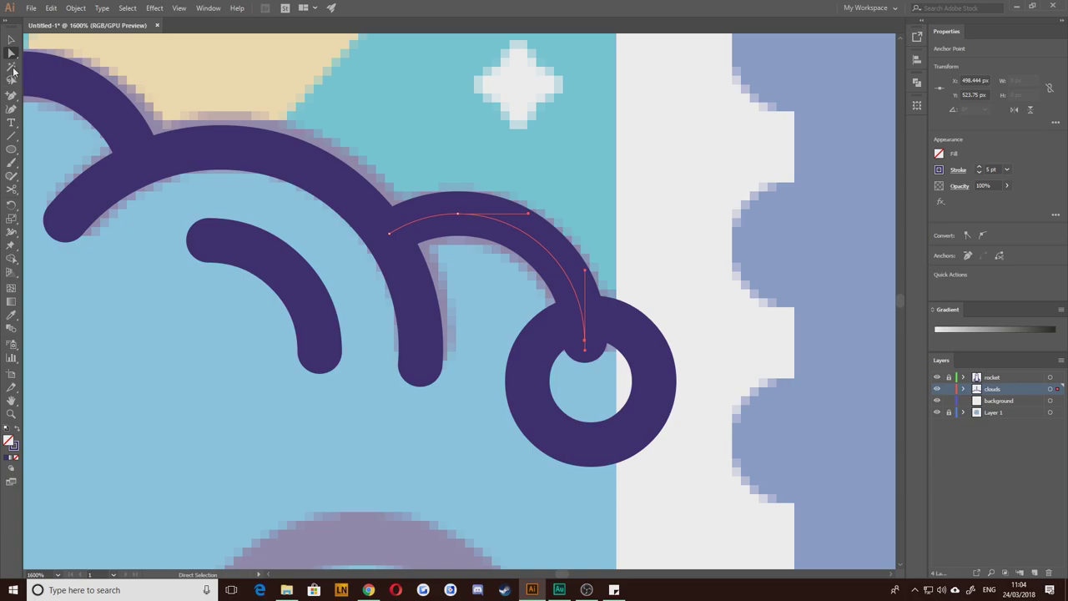
left_click(11, 40)
left_click(11, 52)
left_click(579, 512)
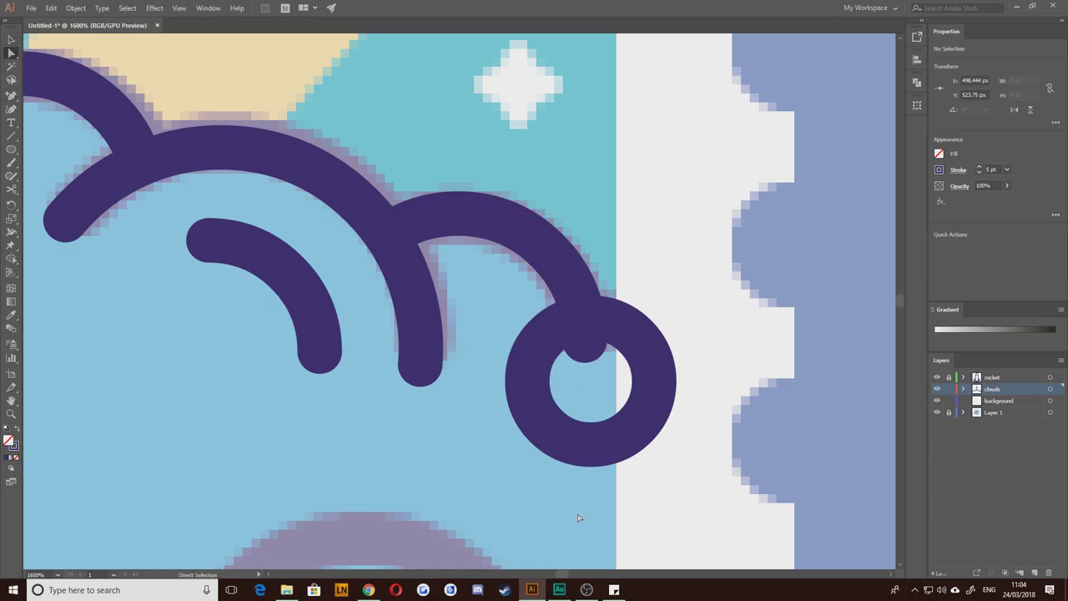
Step: Delete the small circle's bottom and left anchor points, leaving only its upper-right quarter arc
left_click(592, 444)
key("Delete")
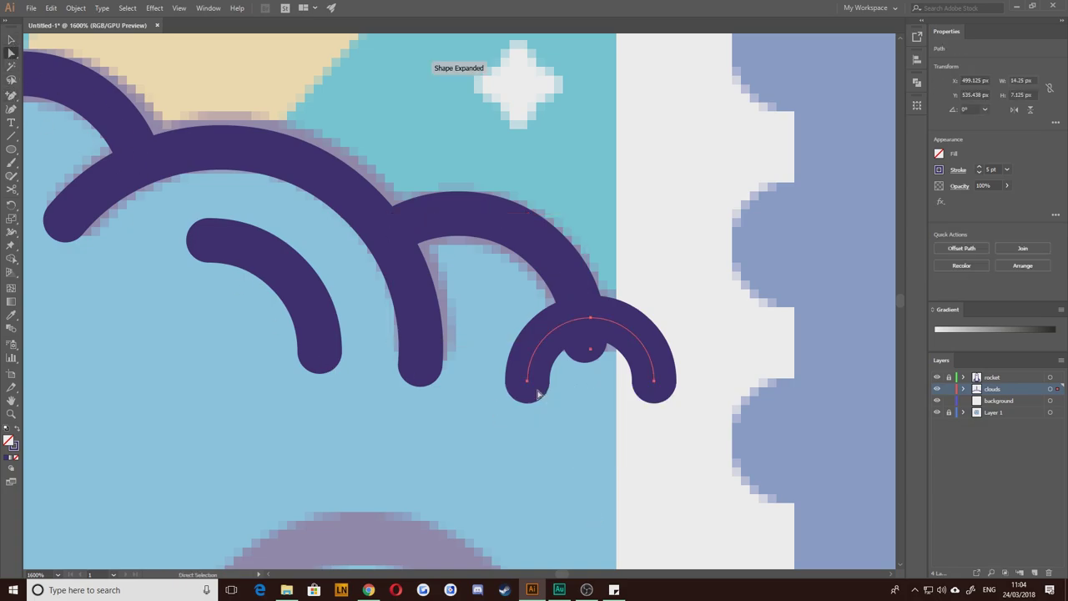
left_click(528, 382)
key("Delete")
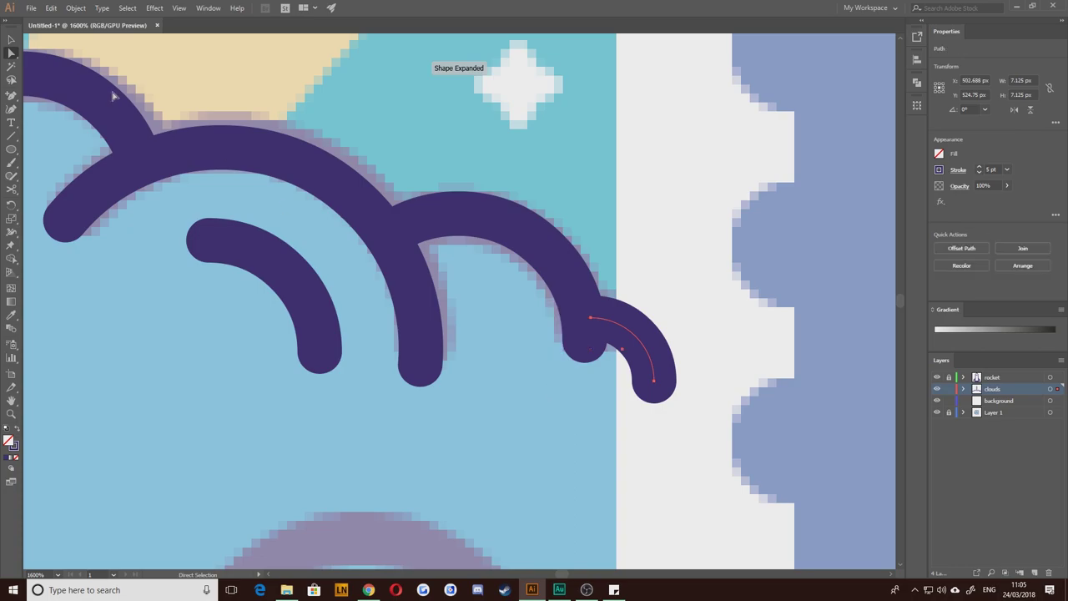
left_click(11, 40)
left_click(251, 448)
Step: Examine the traced upper cloud outlines and the untraced lower clouds across the whole stamp
scroll(270, 429, "down", 4)
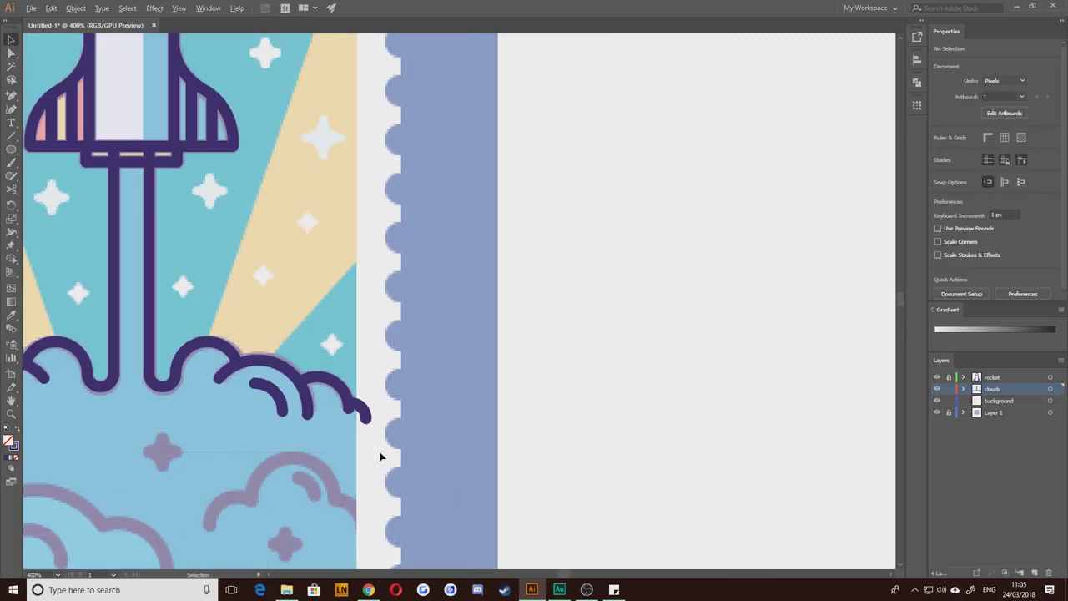
left_click_drag(131, 436, 433, 389)
scroll(446, 403, "down", 1)
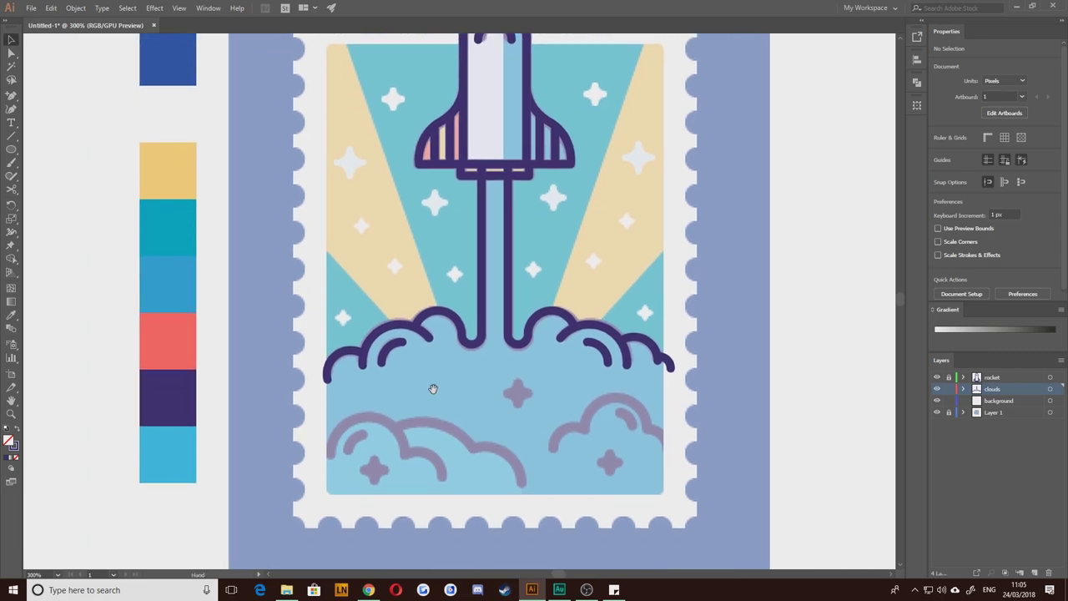
left_click_drag(403, 347, 433, 403)
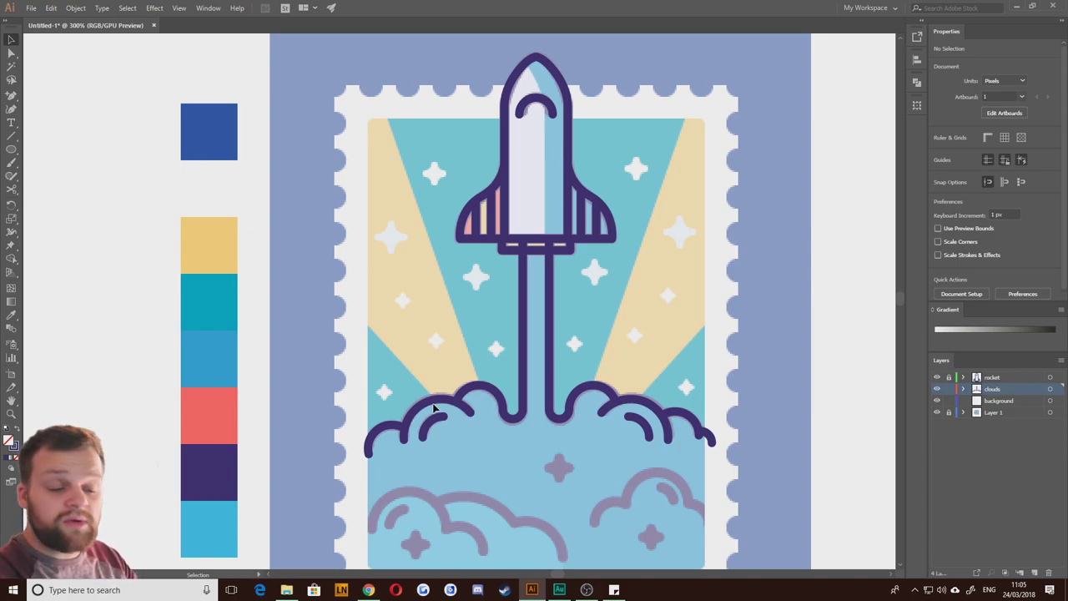
left_click_drag(443, 473, 410, 375)
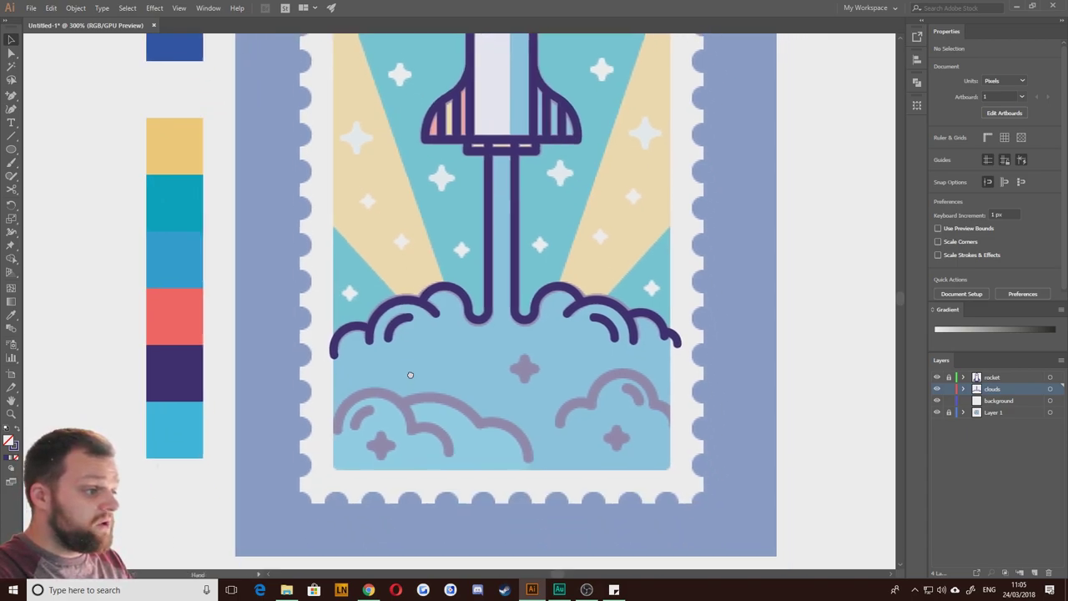
left_click_drag(488, 472, 429, 425)
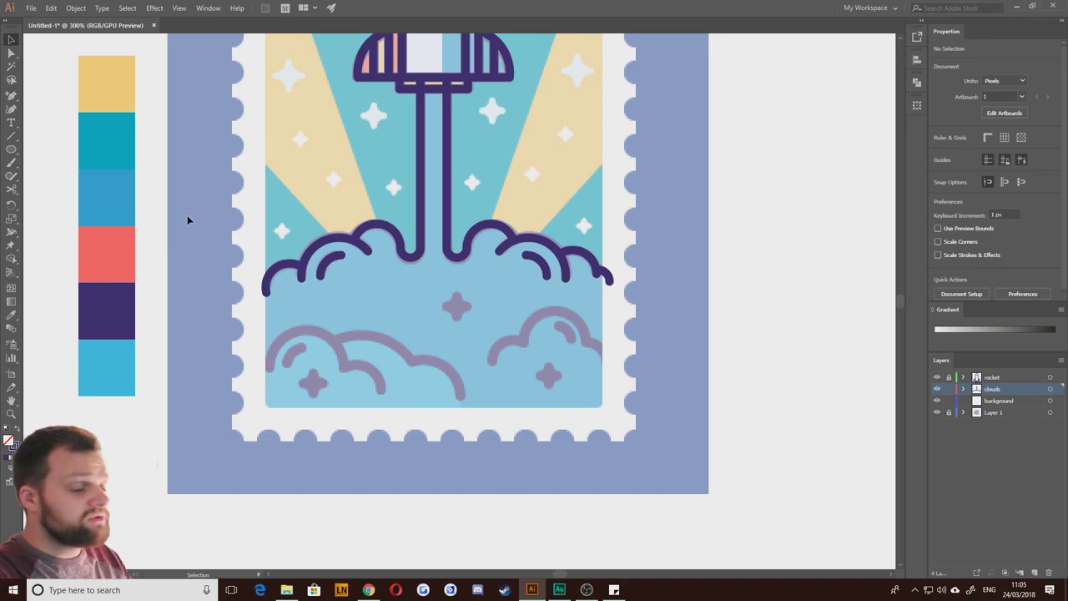
left_click_drag(250, 315, 297, 318)
scroll(322, 370, "up", 2)
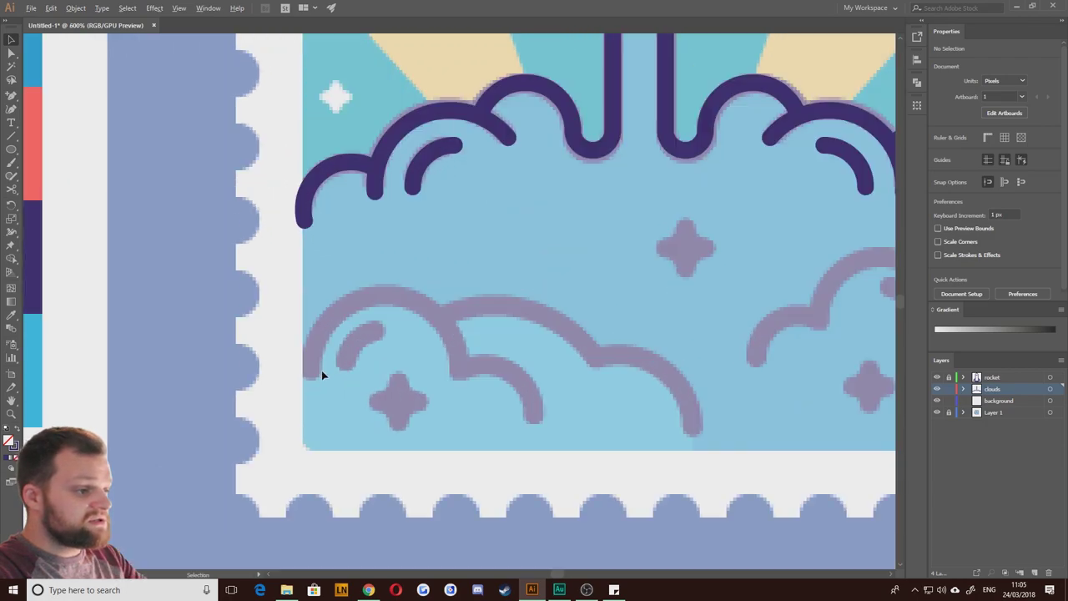
left_click_drag(414, 370, 315, 434)
left_click_drag(660, 248, 579, 405)
left_click_drag(327, 467, 352, 226)
Step: Draw a circle about 45 px in diameter over the lower-left cloud's large bump and align it with the reference
key("l")
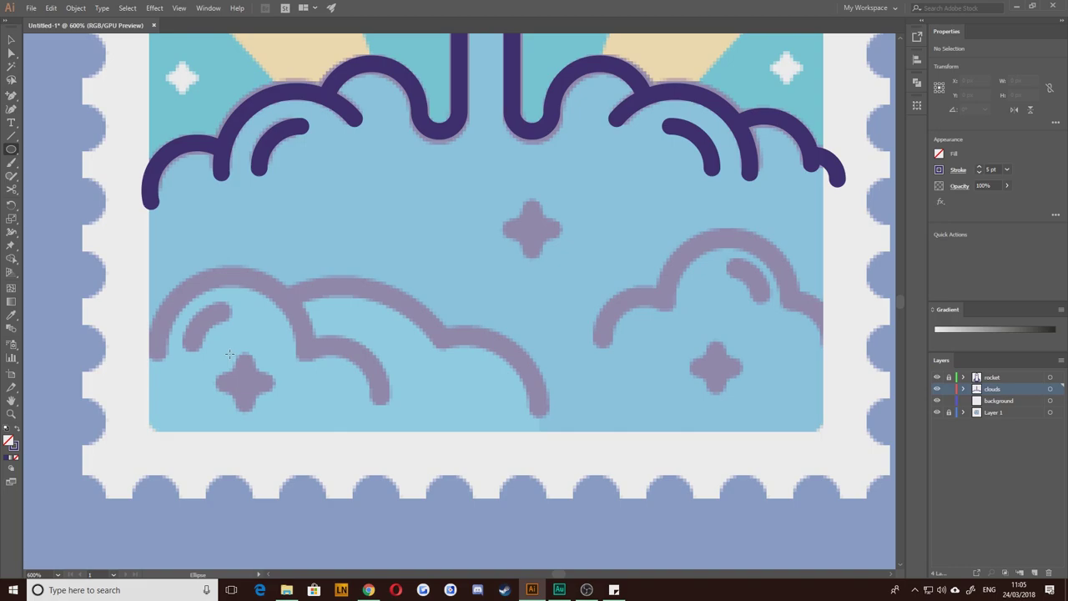
left_click_drag(229, 354, 177, 274)
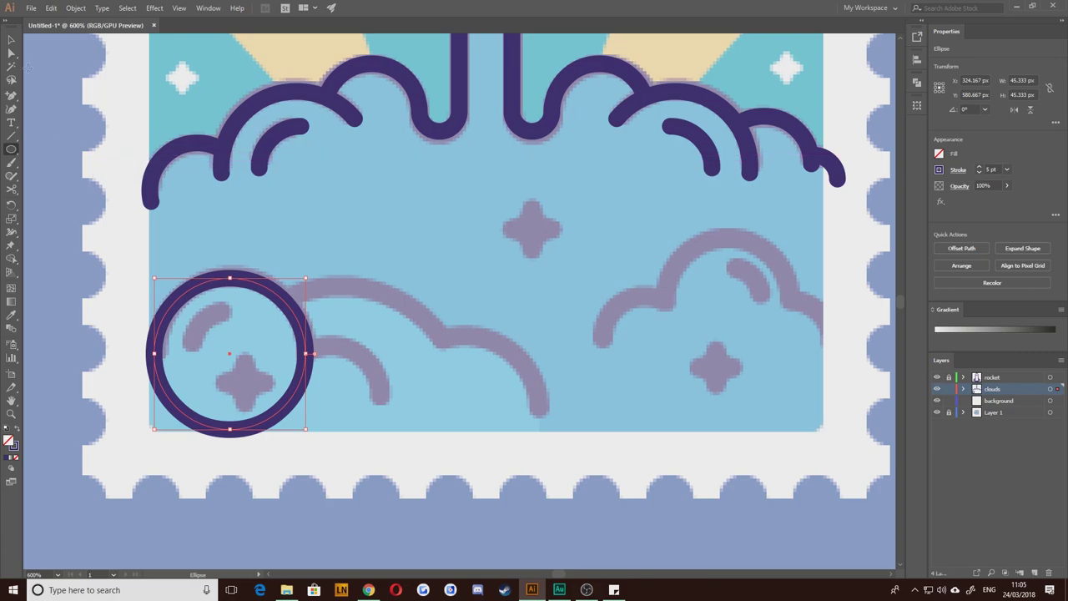
left_click(11, 40)
scroll(203, 361, "up", 3)
scroll(227, 317, "down", 1)
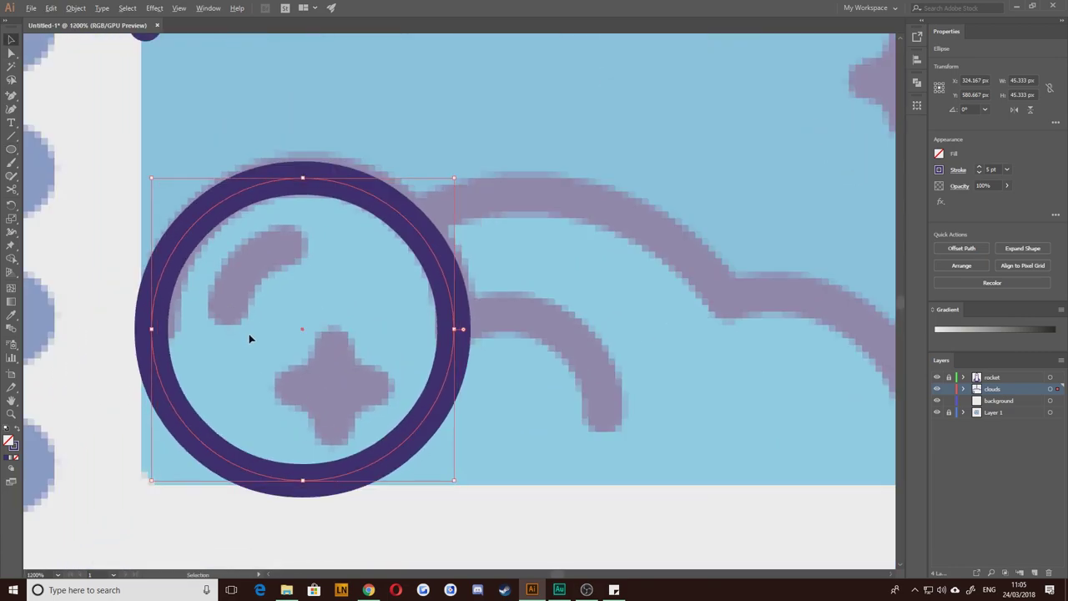
left_click_drag(190, 239, 197, 224)
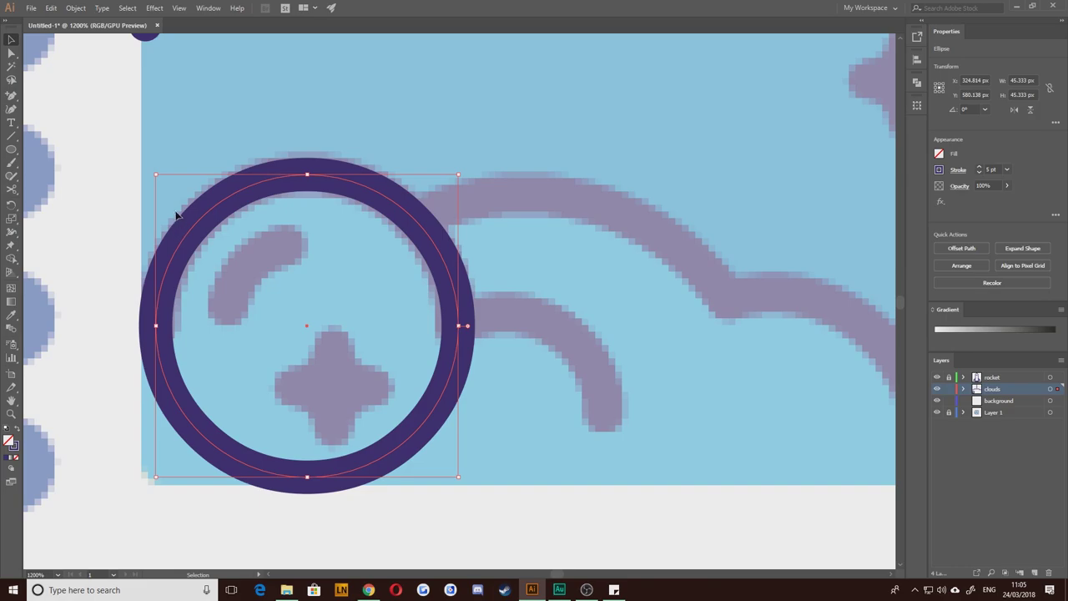
Step: Add a concentric circle copy about 25 px wide and delete its bottom and right anchors, leaving the upper-left highlight arc
left_click_drag(179, 200, 223, 237)
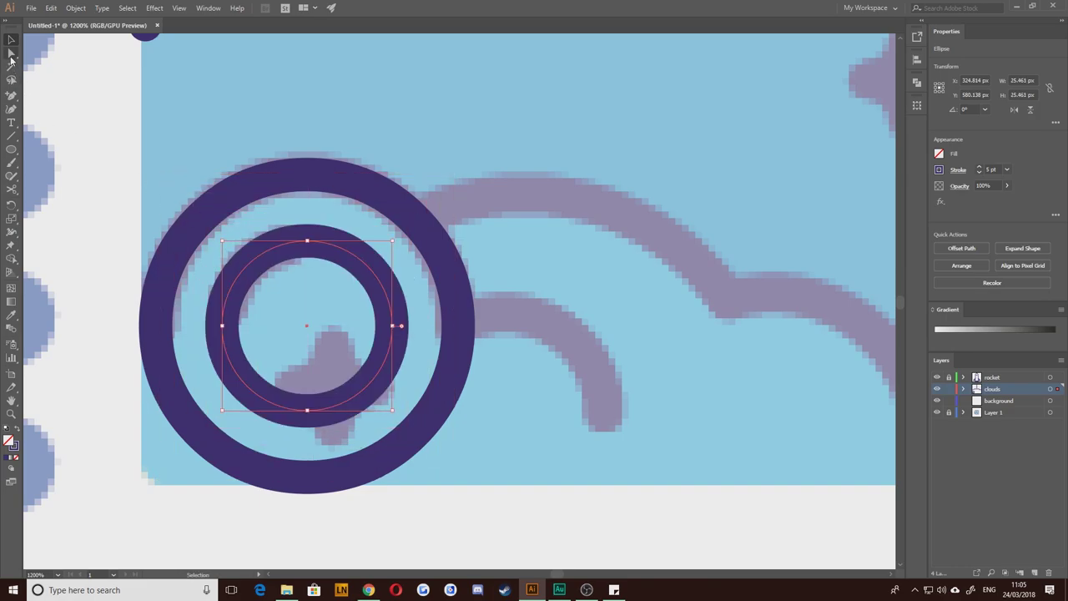
left_click(11, 53)
left_click(307, 409)
key("Delete")
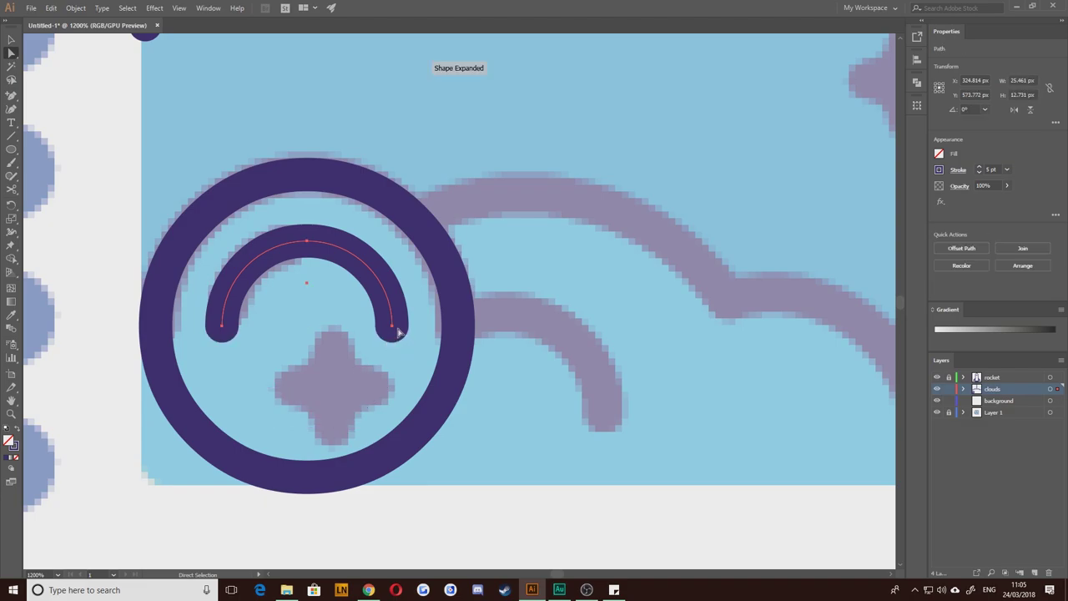
left_click(392, 326)
key("Delete")
left_click(111, 473)
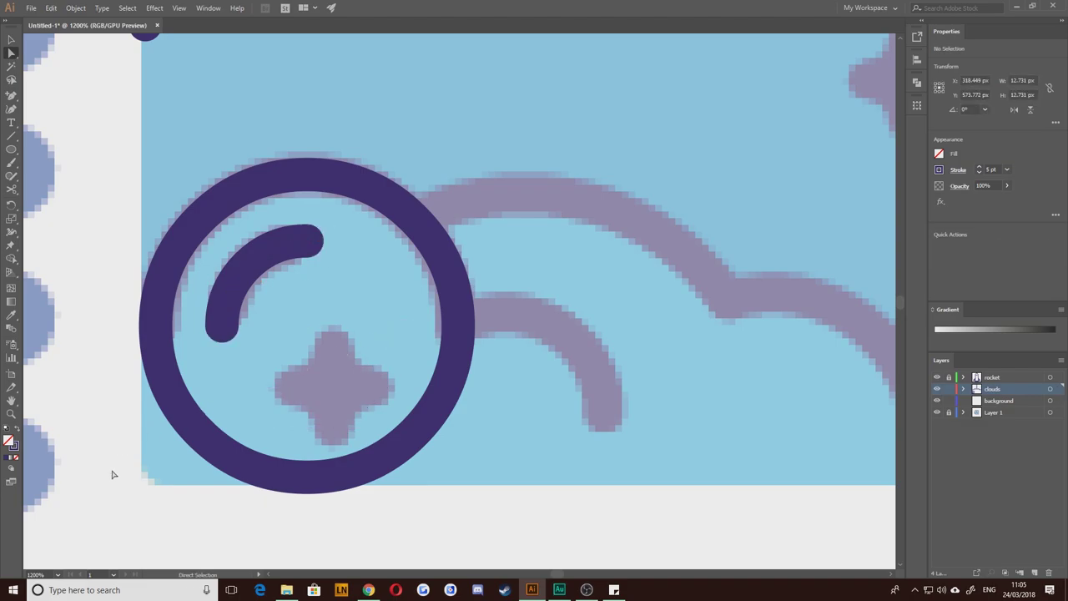
Step: Delete the large circle's bottom anchor to leave a semicircle, and toggle the clouds layer's visibility to compare with the reference
left_click_drag(338, 537, 311, 488)
left_click(278, 428)
key("Delete")
left_click_drag(494, 352, 498, 421)
left_click(11, 40)
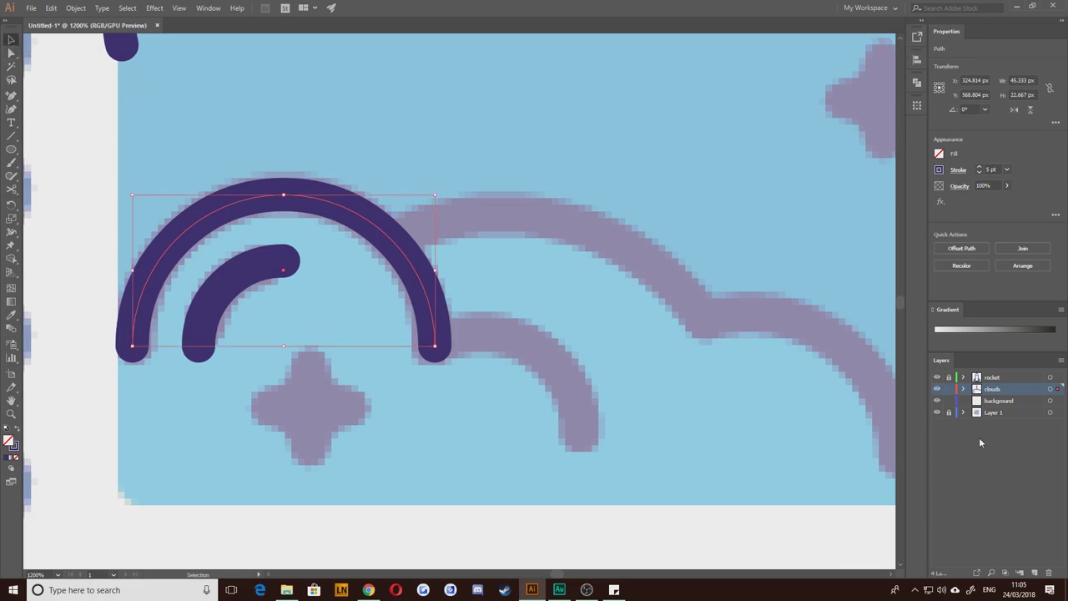
left_click(936, 389)
left_click(936, 390)
left_click(936, 390)
left_click(936, 390)
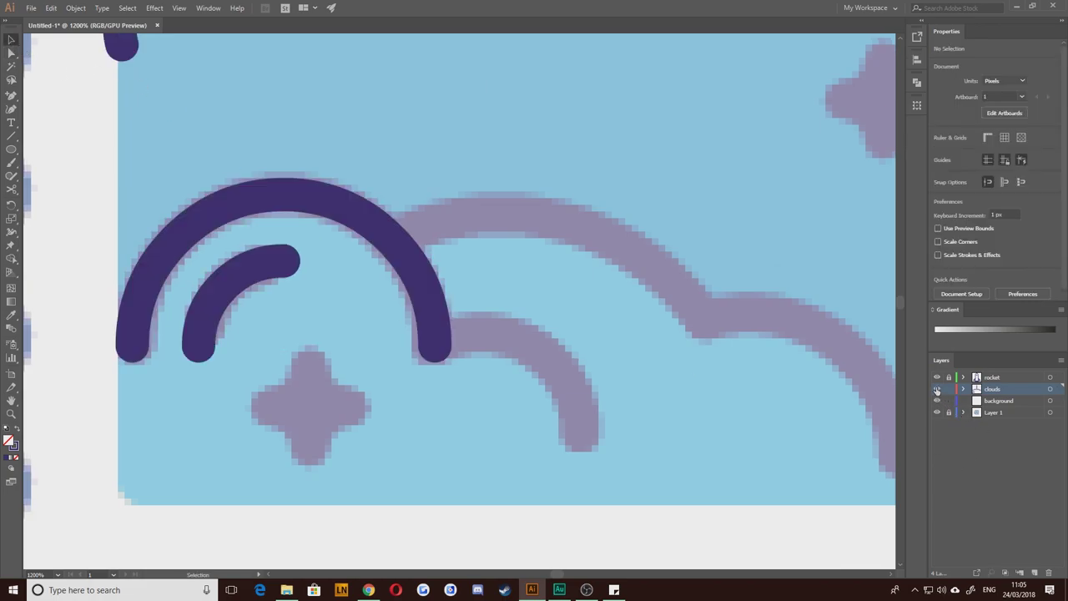
Step: Duplicate the lower-left cloud's highlight arc toward the right and rotate the copy to 270°
scroll(452, 463, "down", 2)
scroll(384, 442, "right", 2)
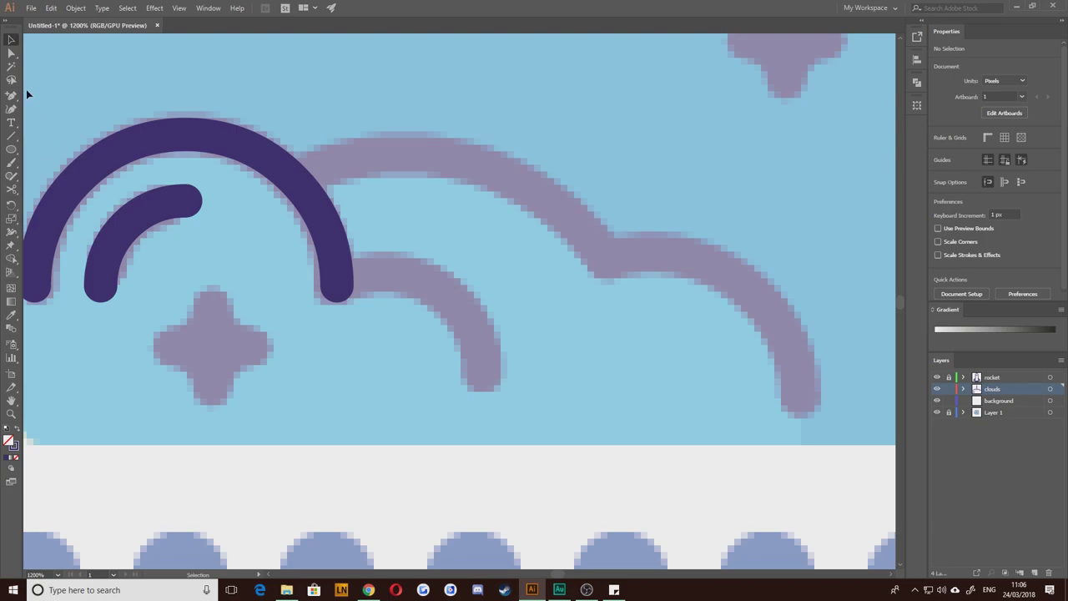
left_click(125, 218)
left_click_drag(125, 218, 451, 218)
left_click_drag(516, 197, 546, 317)
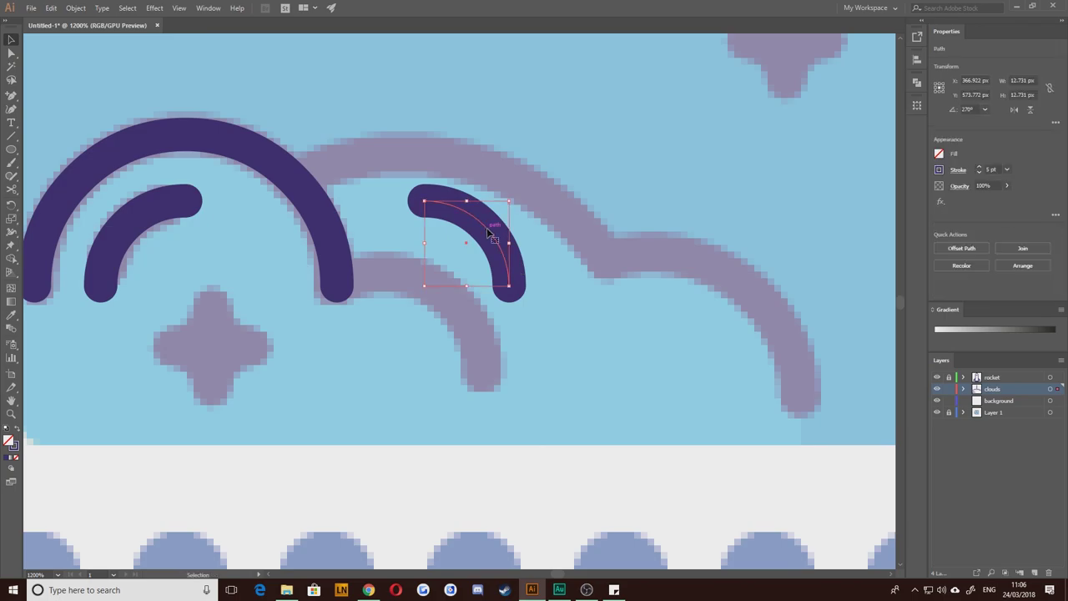
Step: Try fitting the rotated arc copy to the reference's small arc beside the semicircle by moving and resizing it, and delete the copy
left_click_drag(487, 228, 462, 329)
mouse_move(397, 299)
left_mouse_down()
mouse_move(354, 271)
mouse_move(351, 250)
mouse_move(403, 282)
left_mouse_up()
left_click(384, 287)
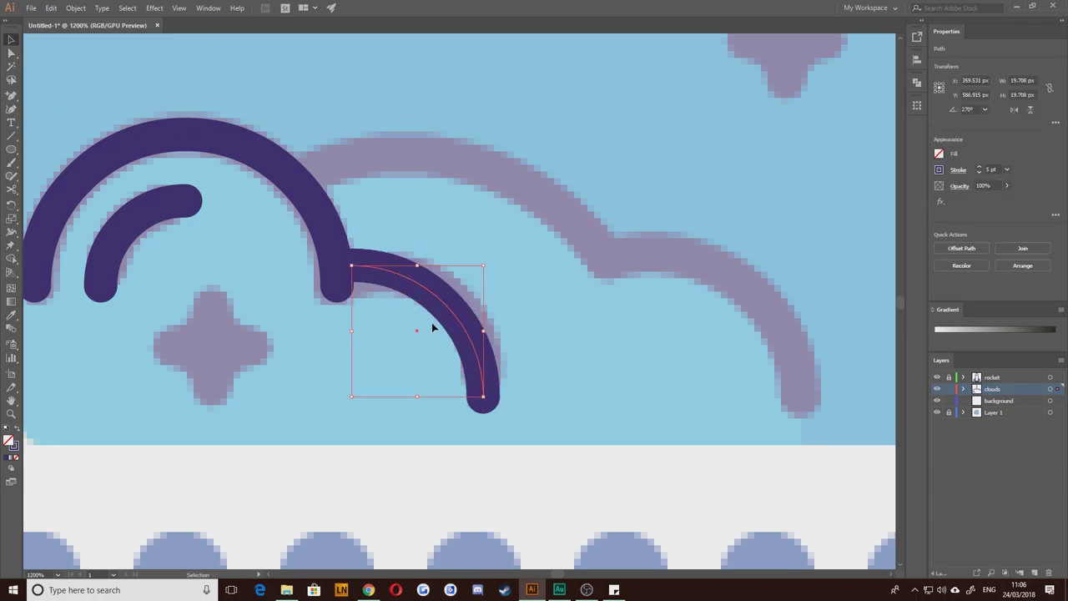
left_click_drag(420, 398, 427, 380)
left_click(257, 345)
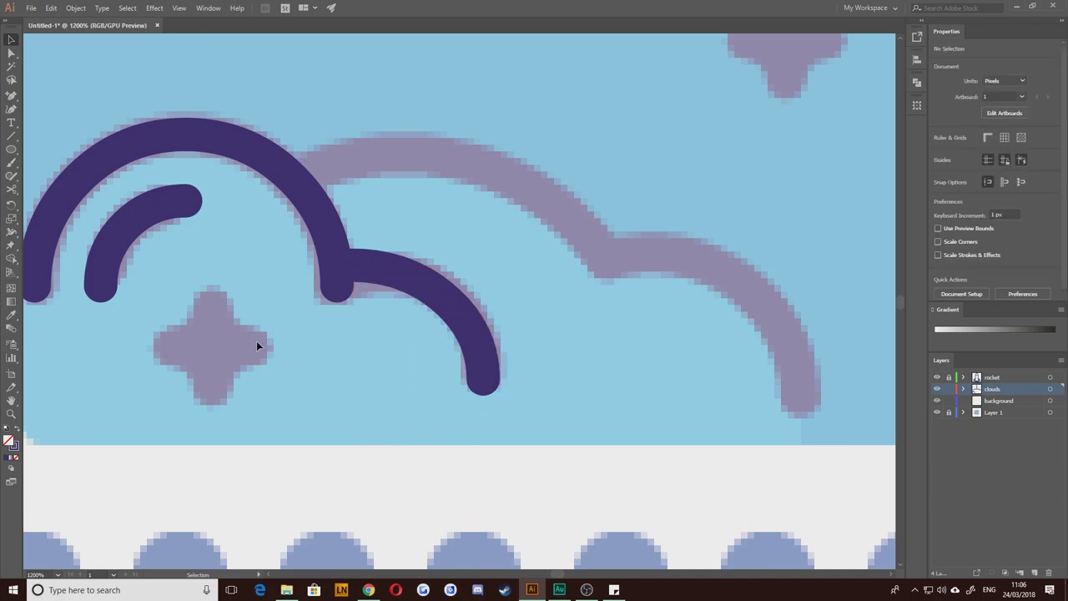
left_click(461, 334)
key("Delete")
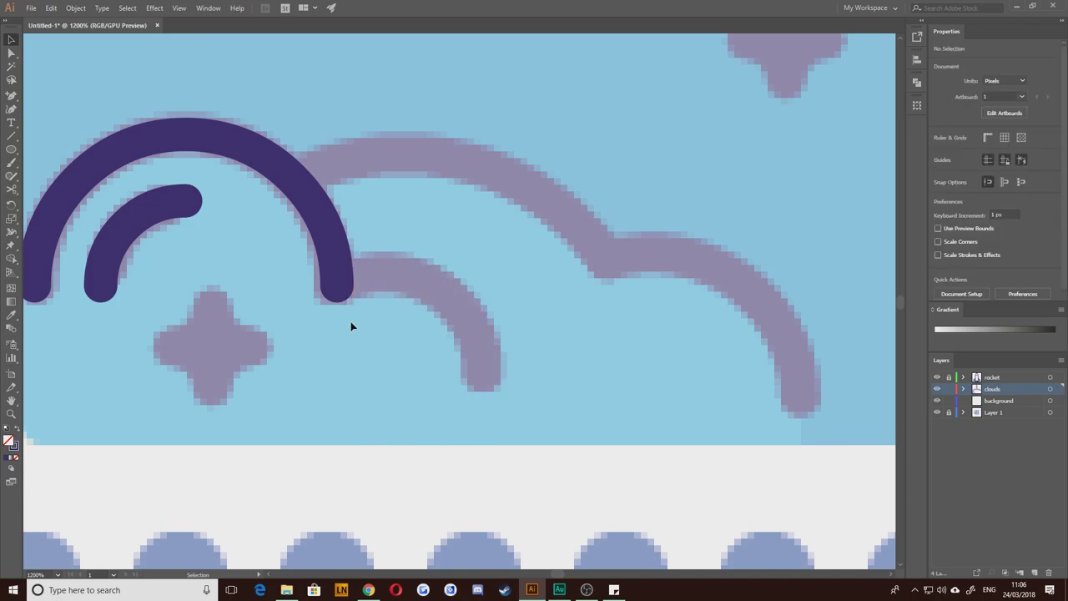
Step: Draw a circle about 36 px wide over the reference's small arc beside the lower-left semicircle and nudge it up and left
scroll(351, 325, "down", 1)
scroll(325, 332, "down", 3)
scroll(287, 332, "up", 3)
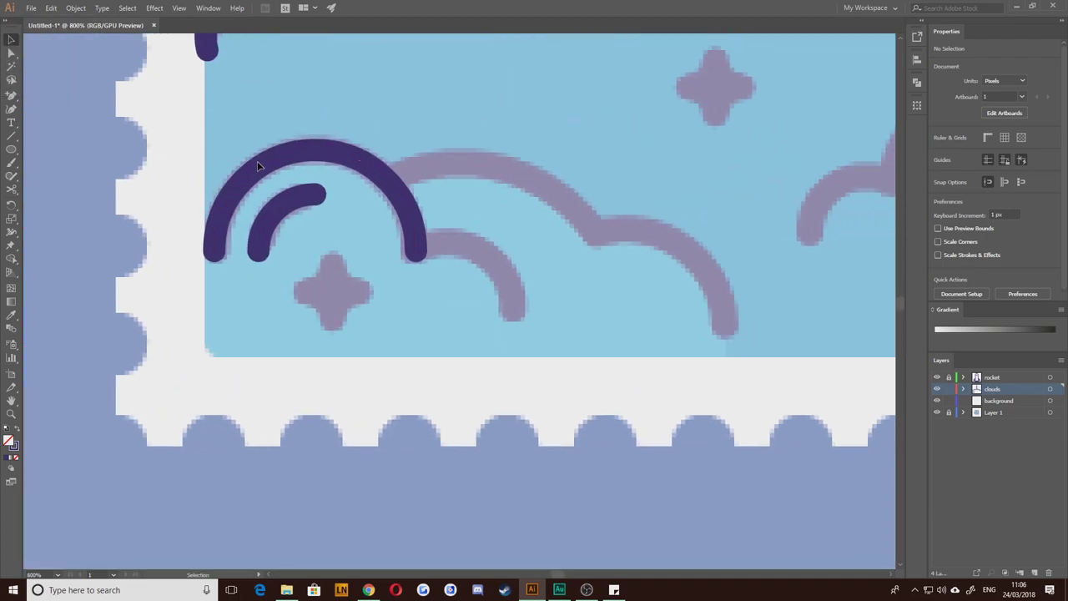
left_click(10, 151)
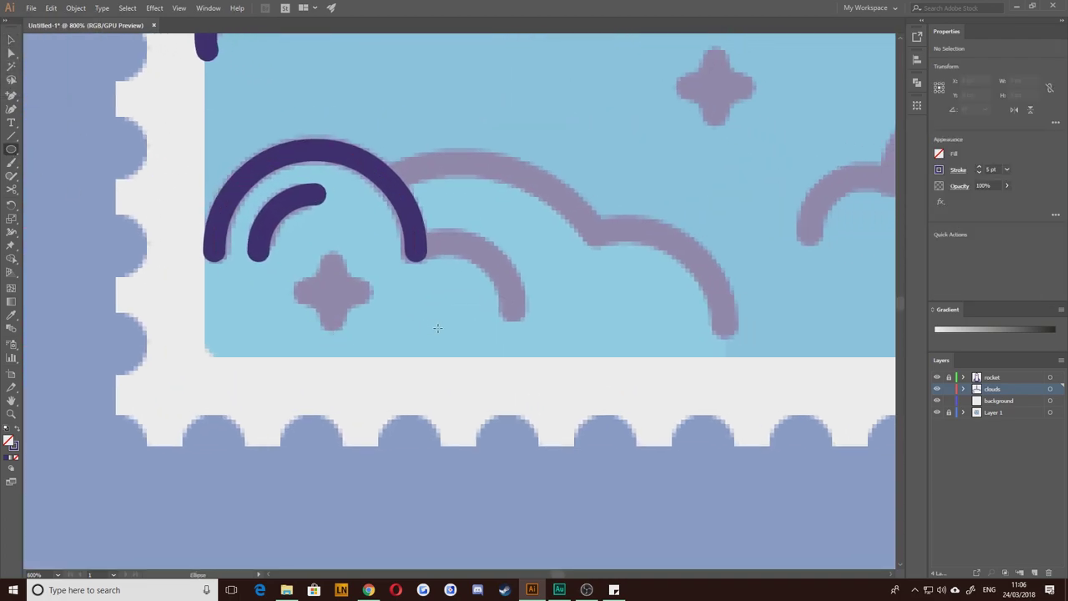
left_click_drag(437, 328, 357, 284)
key("v")
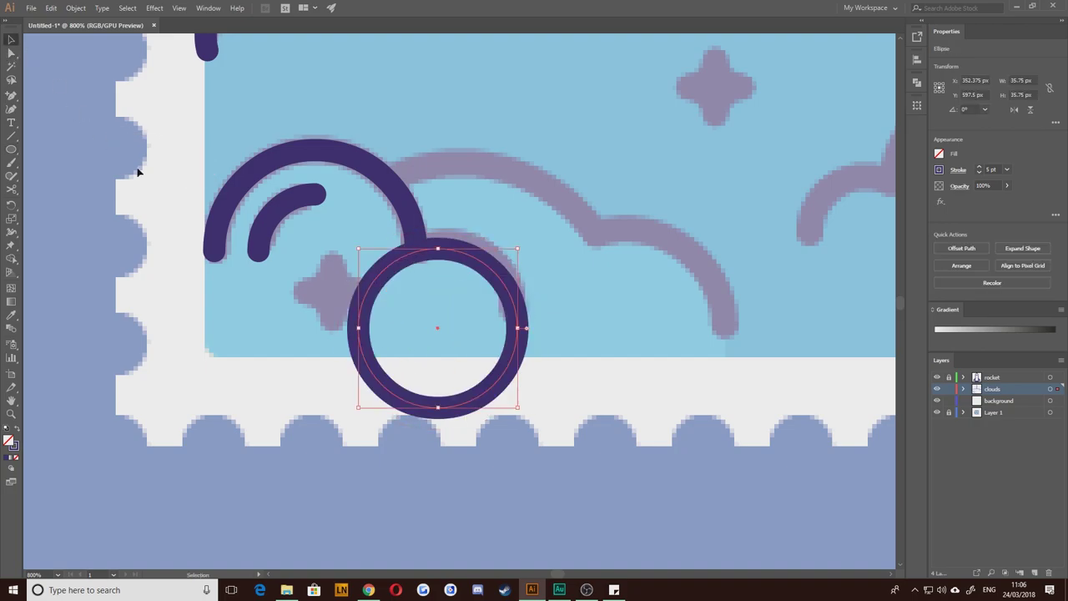
key("Up")
key("Left")
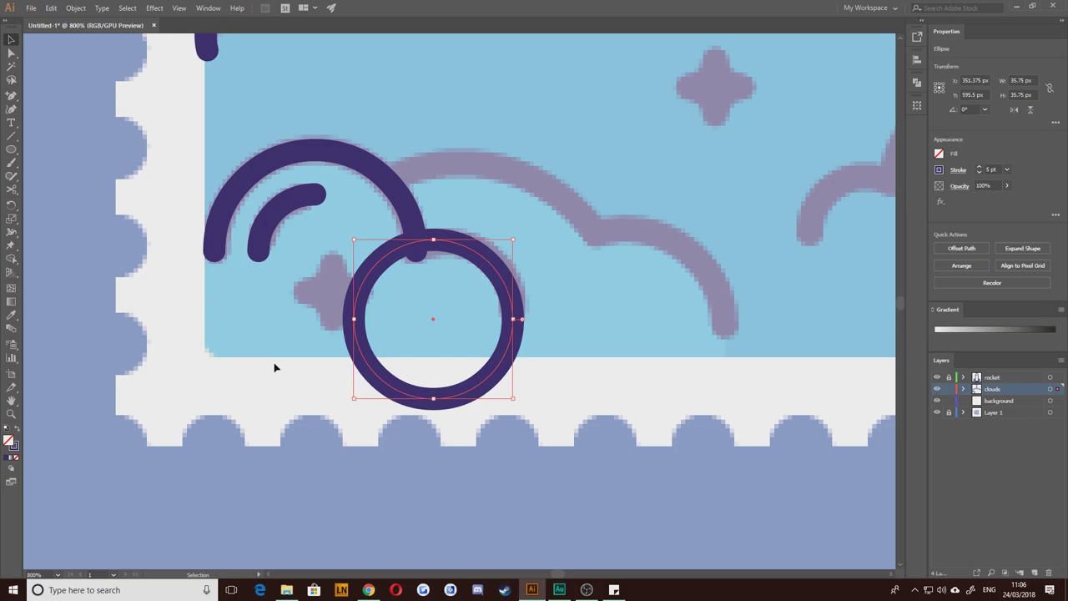
Step: Try trimming the small circle to its upper-right quarter by deleting its left and bottom anchors, and undo the deletions
left_click(283, 387)
left_click(12, 52)
left_click(375, 363)
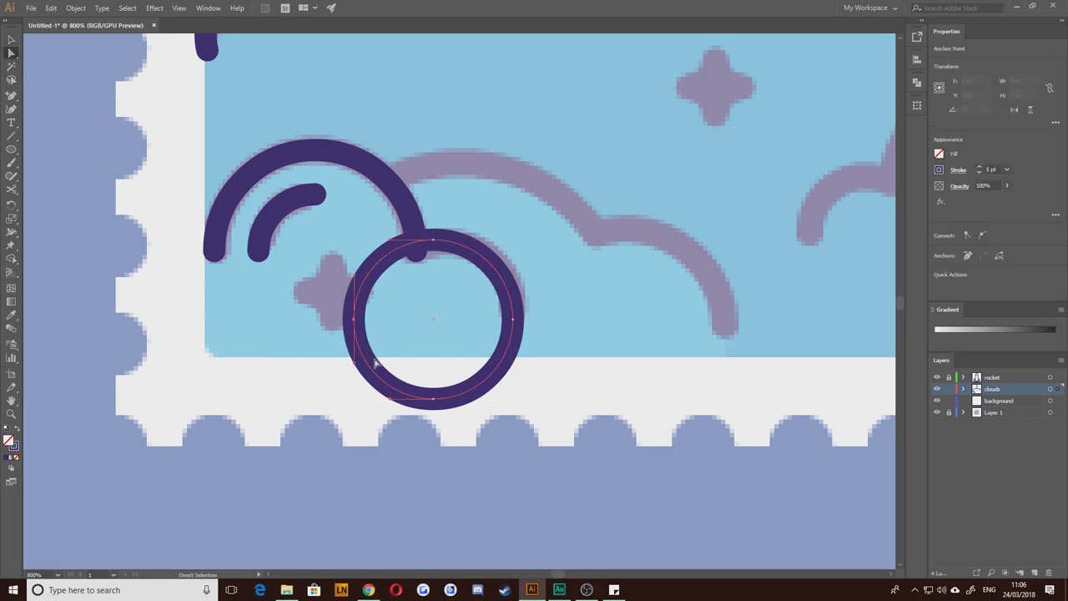
key("Delete")
left_click_drag(457, 434, 457, 435)
key("Delete")
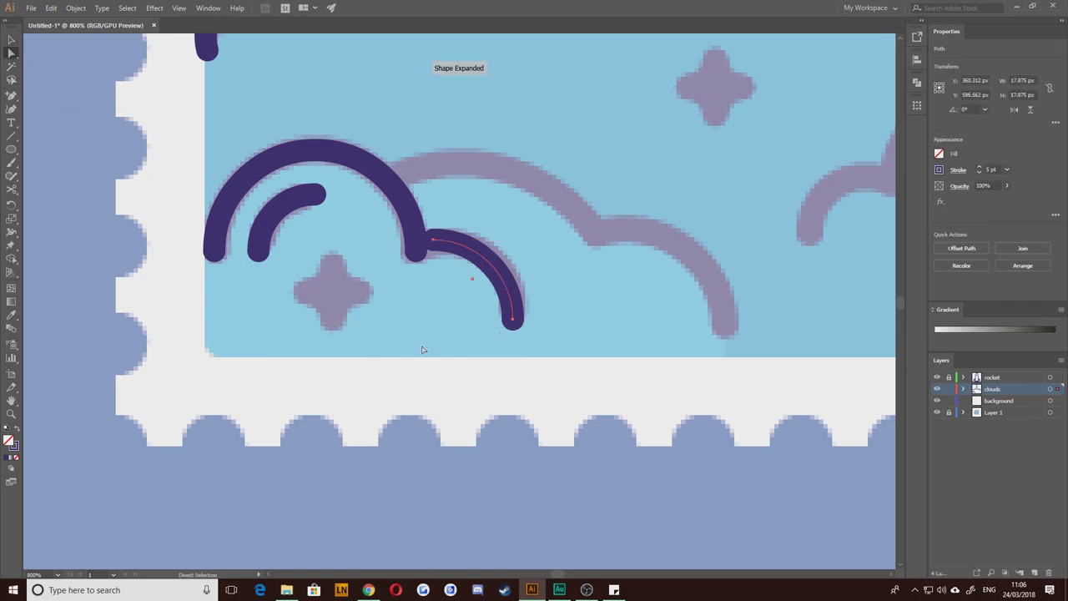
key("ctrl+z")
key("ctrl+z")
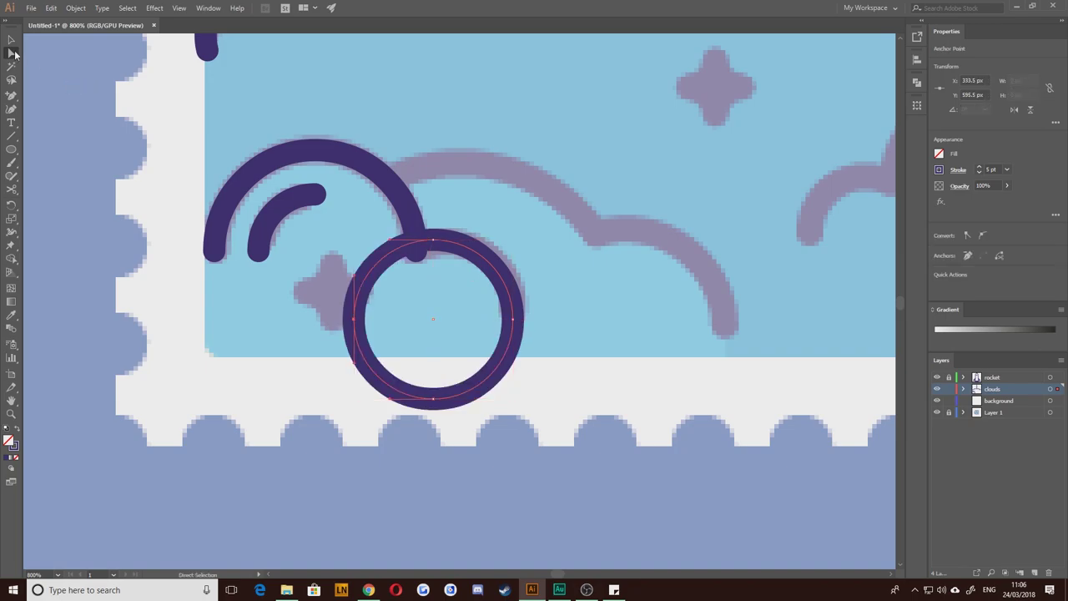
Step: Resize the small circle to about 42 px wide and centre it below the semicircle's right end
key("v")
left_click(351, 398)
left_click(380, 380)
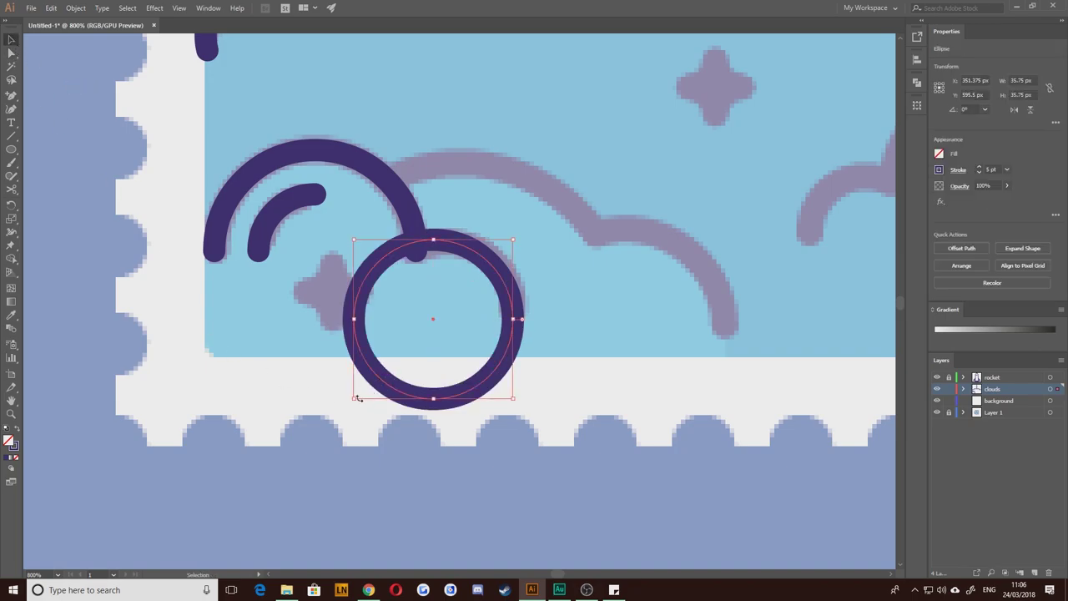
left_click_drag(354, 399, 362, 391)
left_click(282, 312)
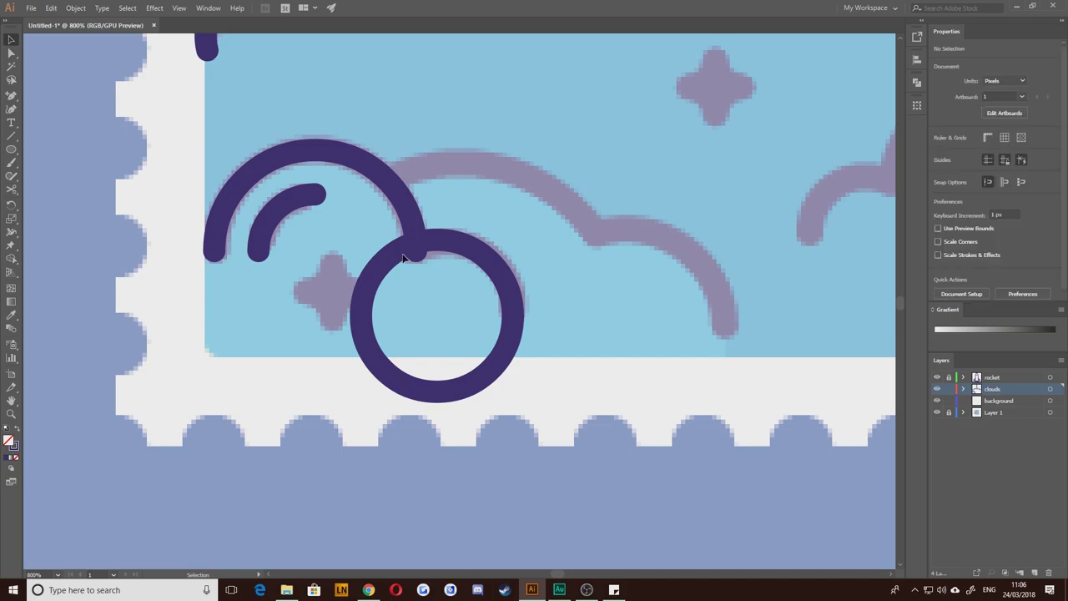
left_click_drag(396, 259, 364, 265)
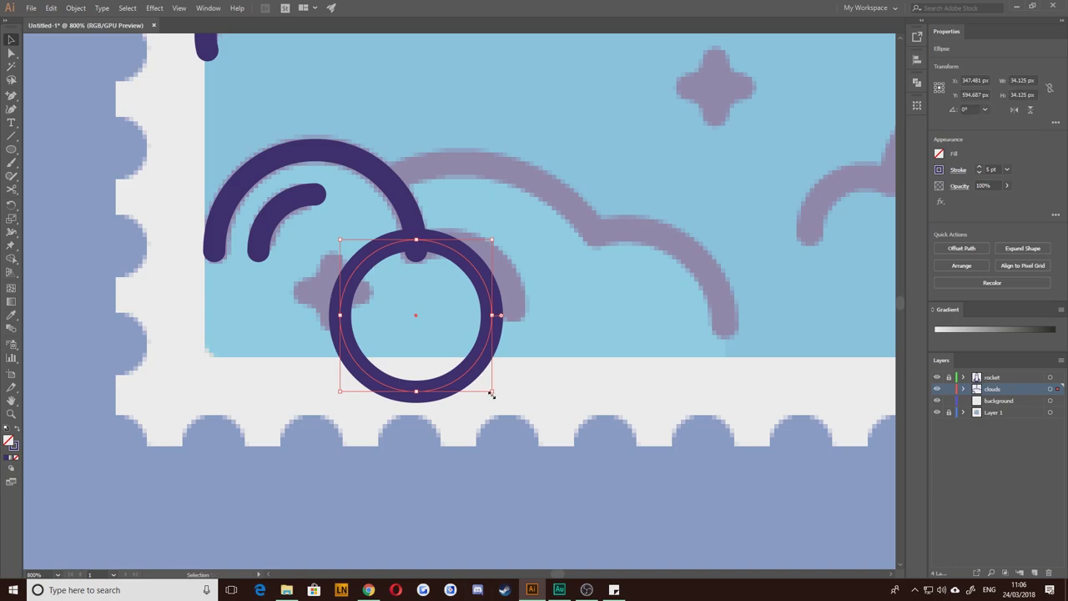
left_click_drag(491, 394, 518, 417)
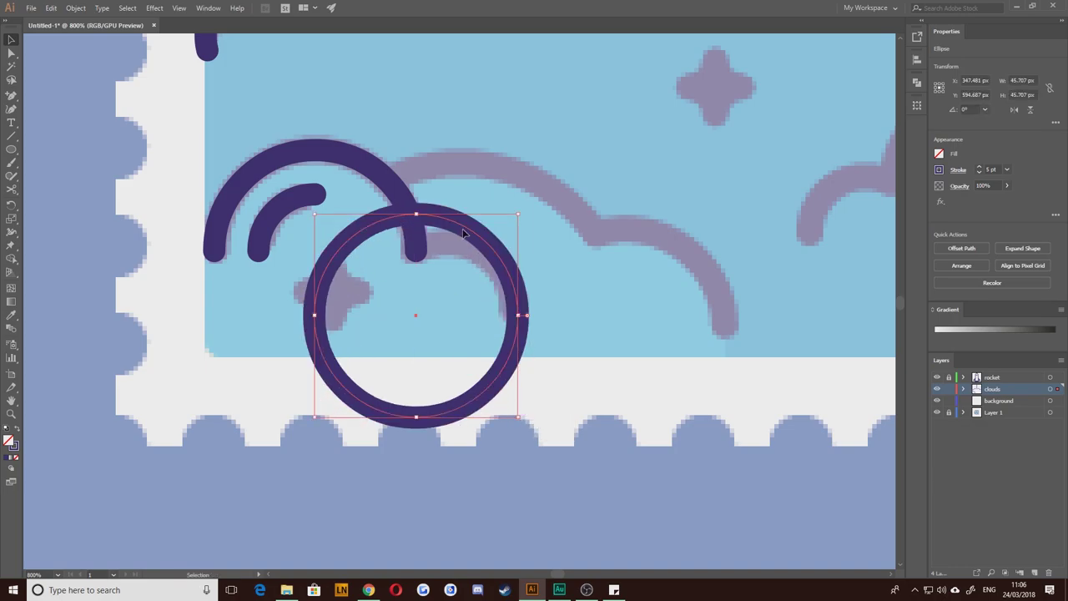
mouse_move(454, 224)
left_mouse_down()
mouse_move(458, 258)
mouse_move(455, 244)
left_mouse_up()
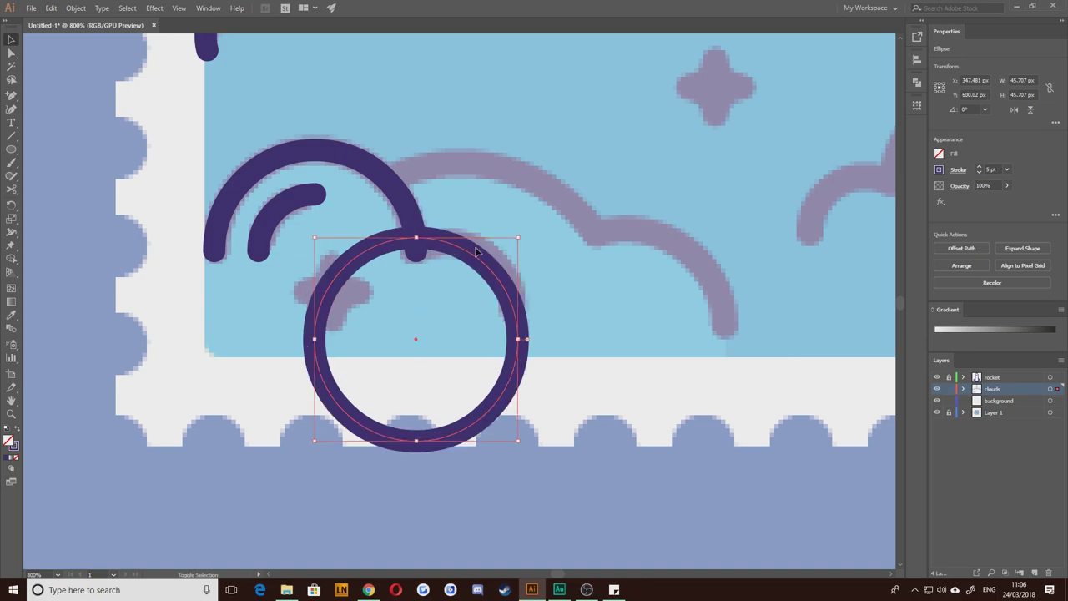
left_click_drag(315, 436, 332, 422)
left_click_drag(395, 240, 387, 244)
left_click(76, 91)
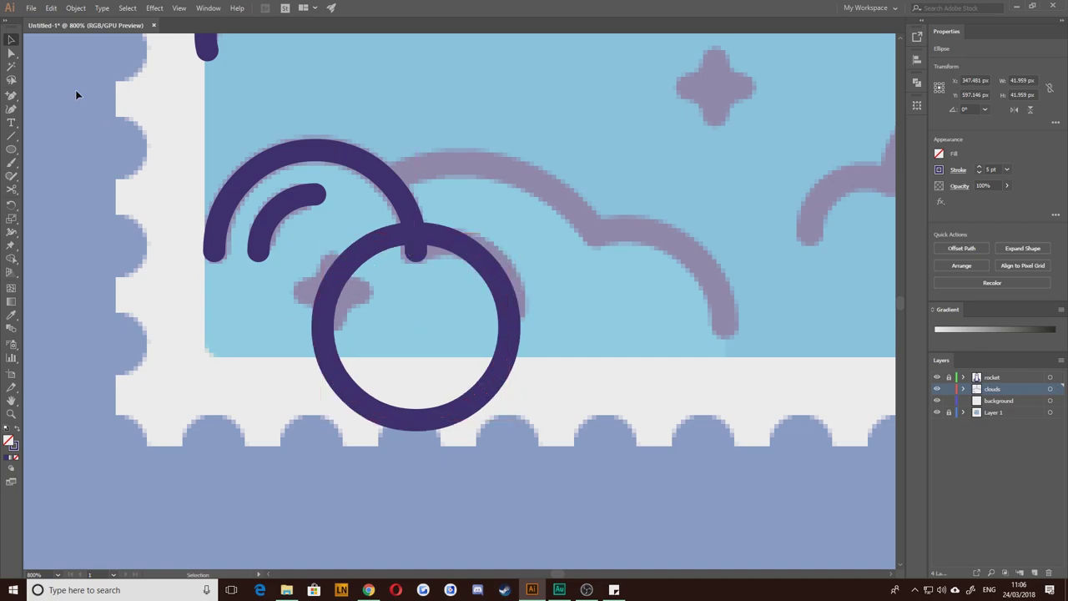
Step: Delete the resized circle's left and bottom anchors, leaving its upper-right quarter arc
left_click(11, 52)
left_click(322, 349)
key("Delete")
left_click_drag(326, 403, 445, 465)
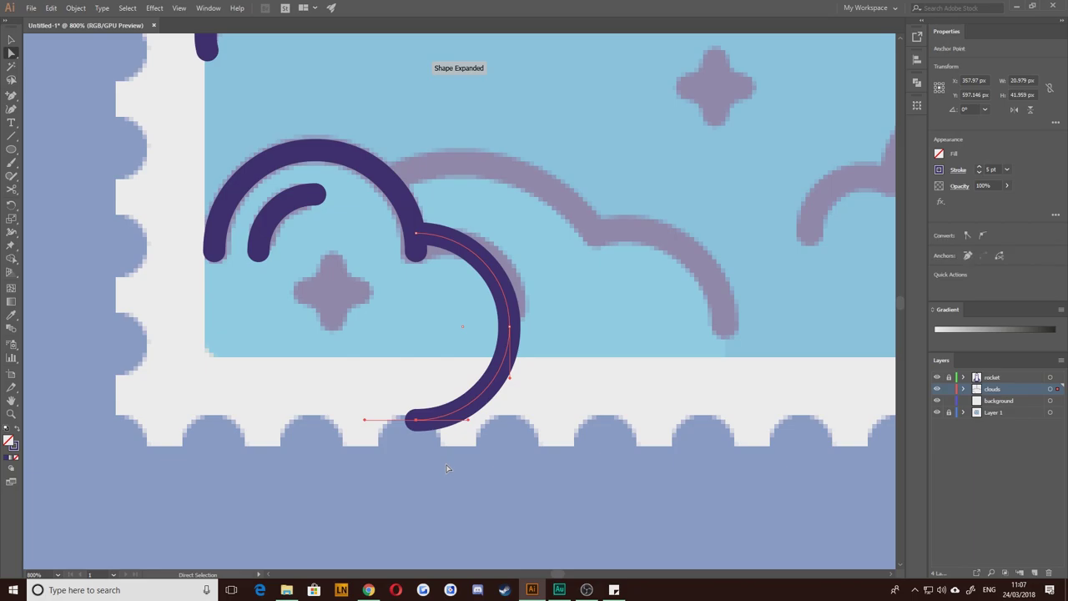
key("Delete")
left_click(11, 39)
left_click(160, 236)
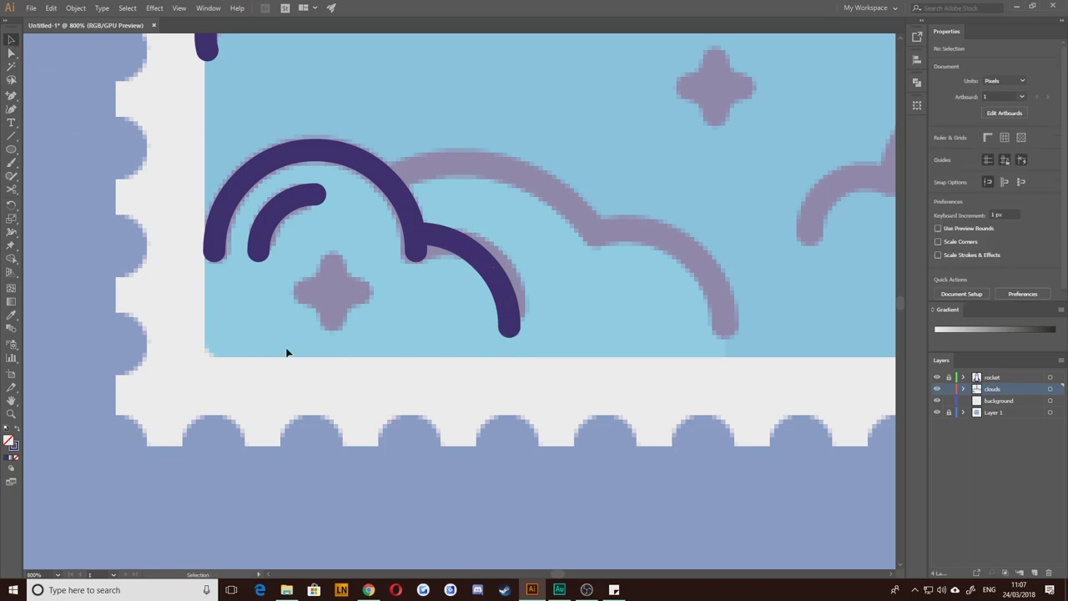
Step: Draw a circle about 83 px wide and move it over the reference's wide middle arc behind the lower-left cloud
left_click_drag(319, 323, 315, 348)
scroll(338, 362, "up", 3)
scroll(307, 286, "down", 3)
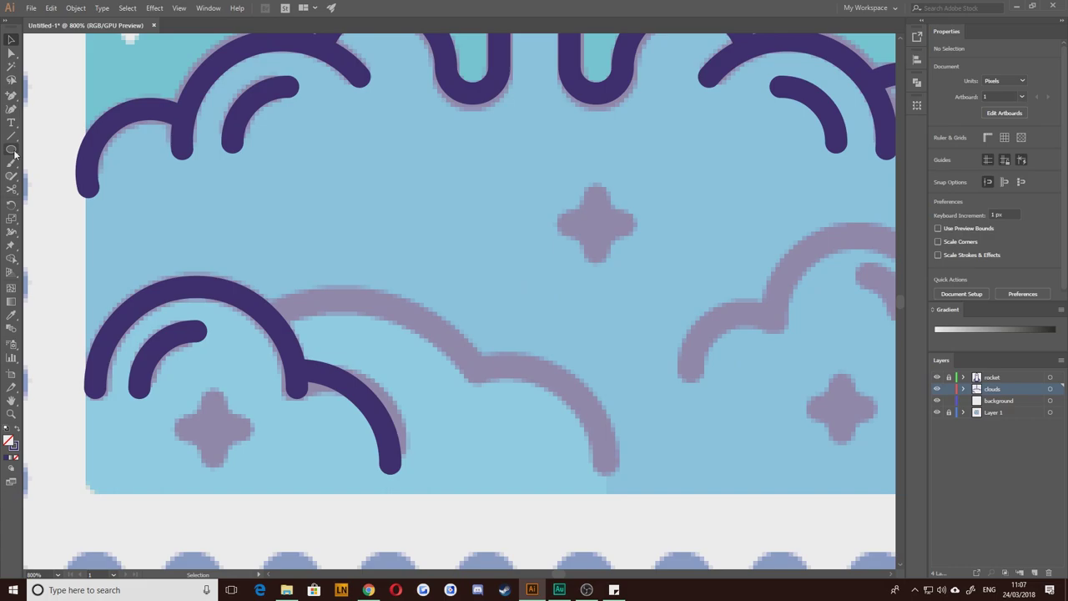
left_click(11, 149)
scroll(233, 241, "down", 3)
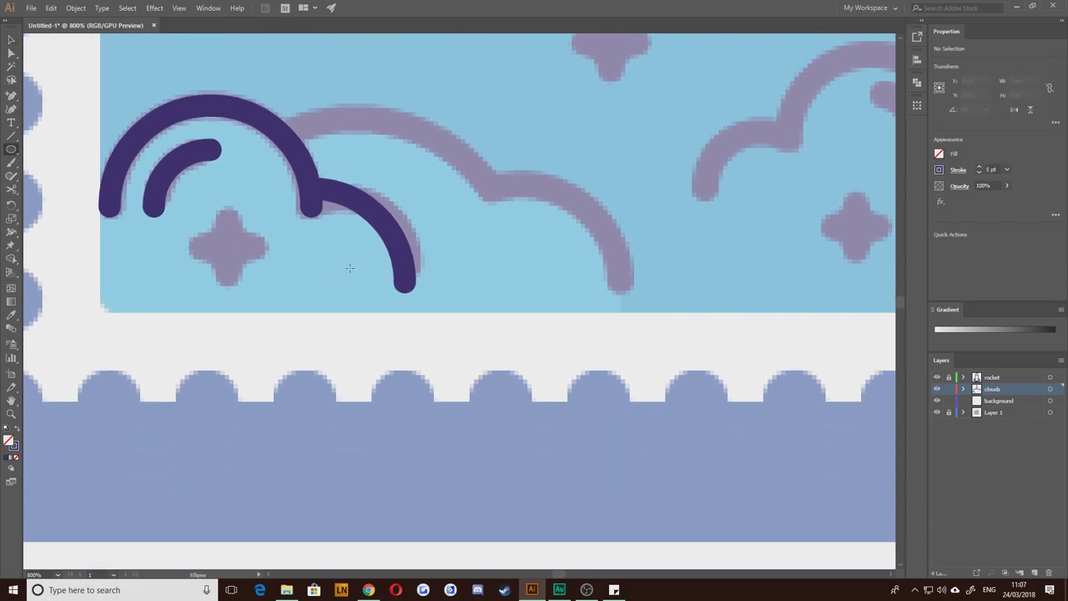
left_click_drag(343, 381, 158, 197)
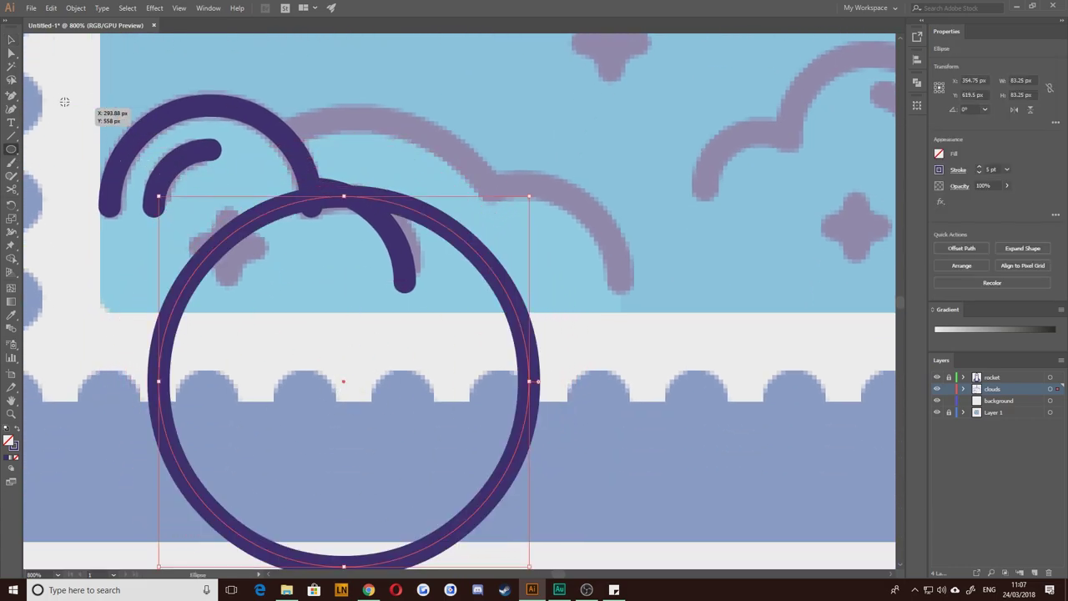
key("v")
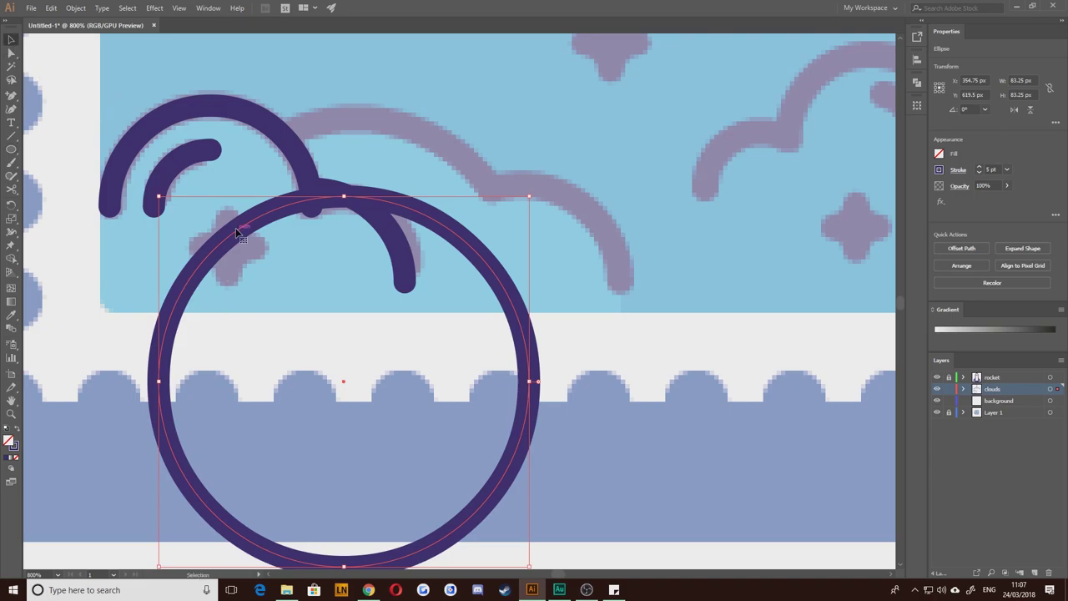
left_click_drag(236, 228, 245, 154)
left_click(55, 379)
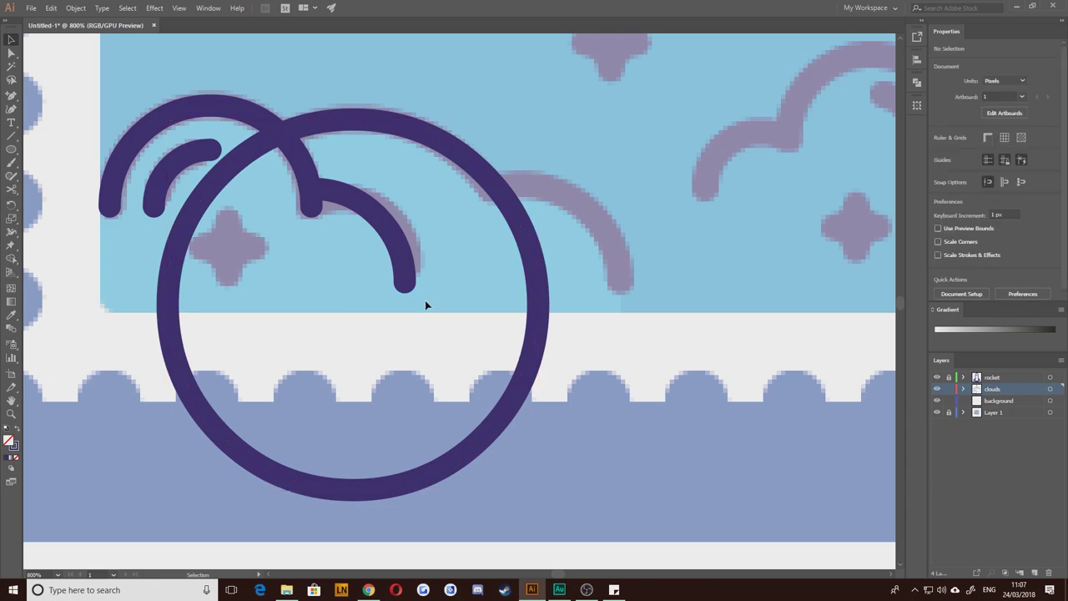
left_click_drag(402, 286, 402, 310)
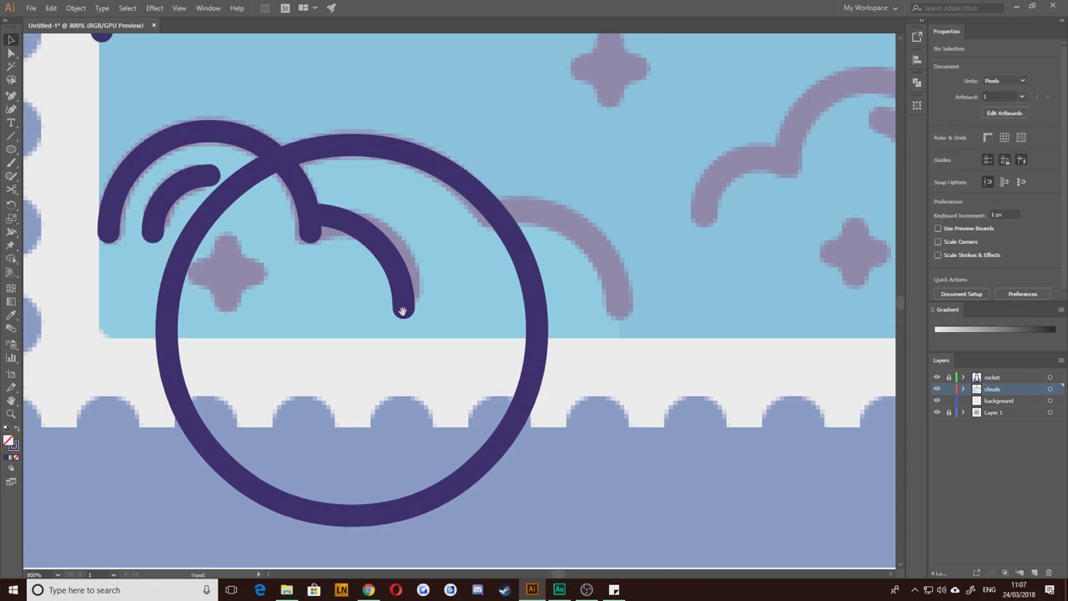
left_click(427, 166)
left_click(79, 412)
left_click_drag(236, 333, 318, 342)
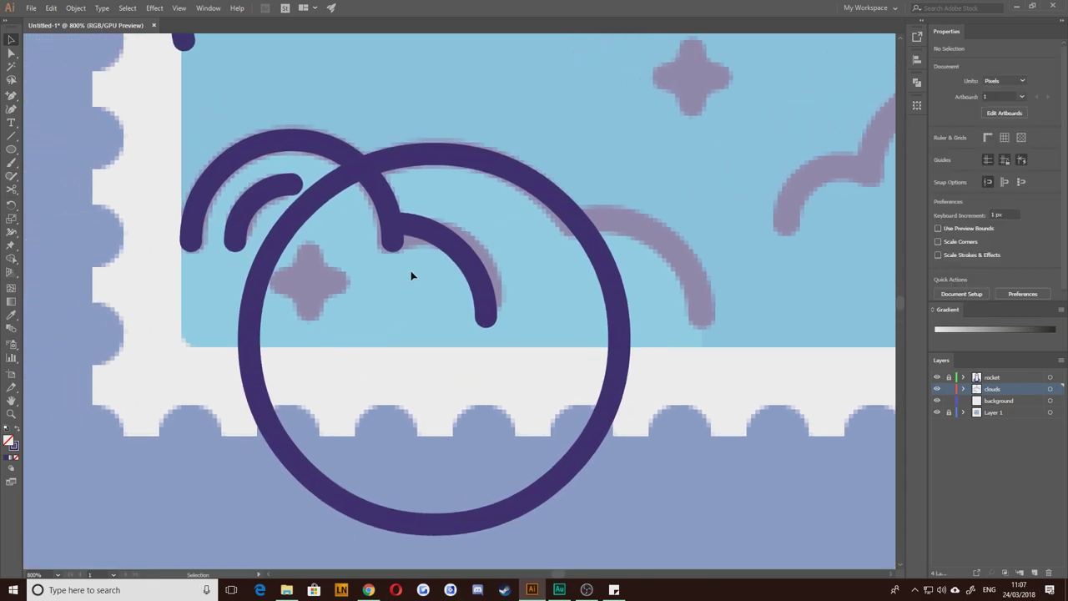
Step: Try adjusting the small quarter arc beside the semicircle to the reference, undo the change and delete the arc
scroll(410, 275, "down", 1)
scroll(429, 295, "up", 2)
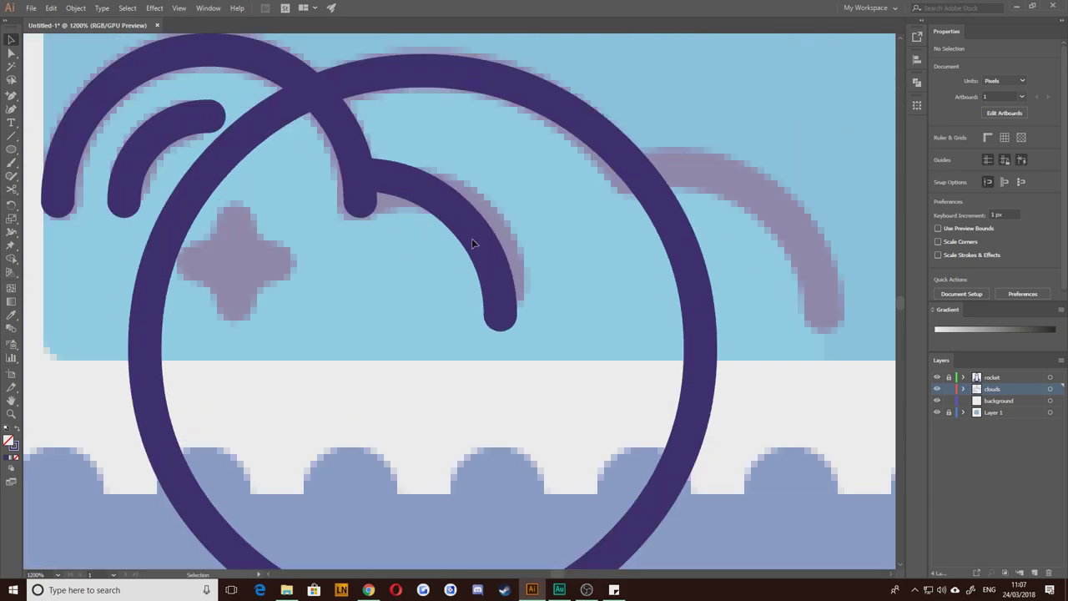
left_click(492, 275)
left_click_drag(427, 317, 429, 294)
key("ctrl+z")
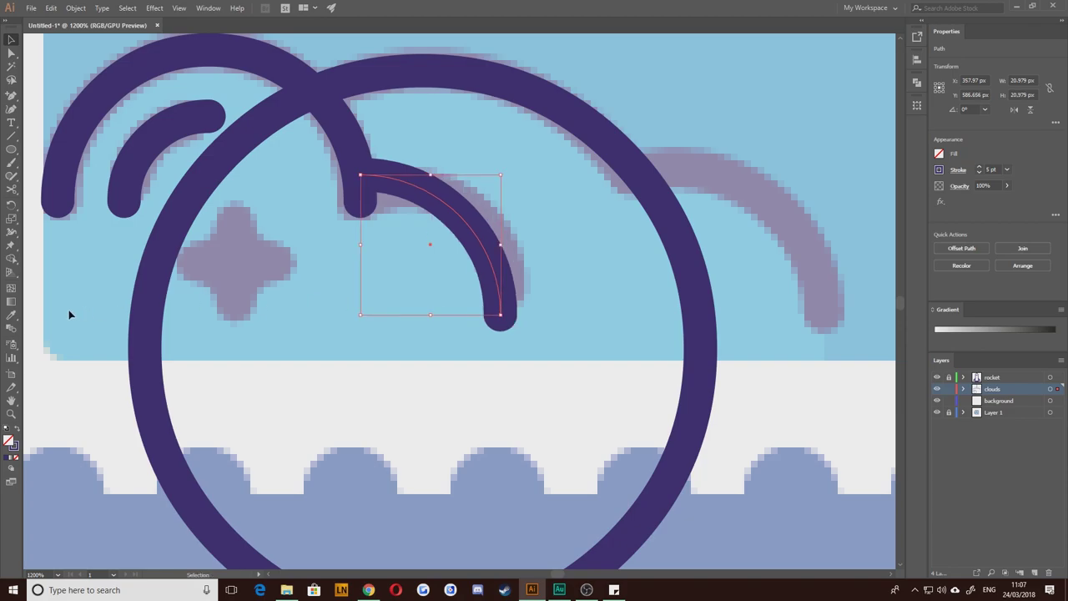
left_click(72, 314)
scroll(195, 346, "down", 4)
left_click_drag(270, 280, 308, 324)
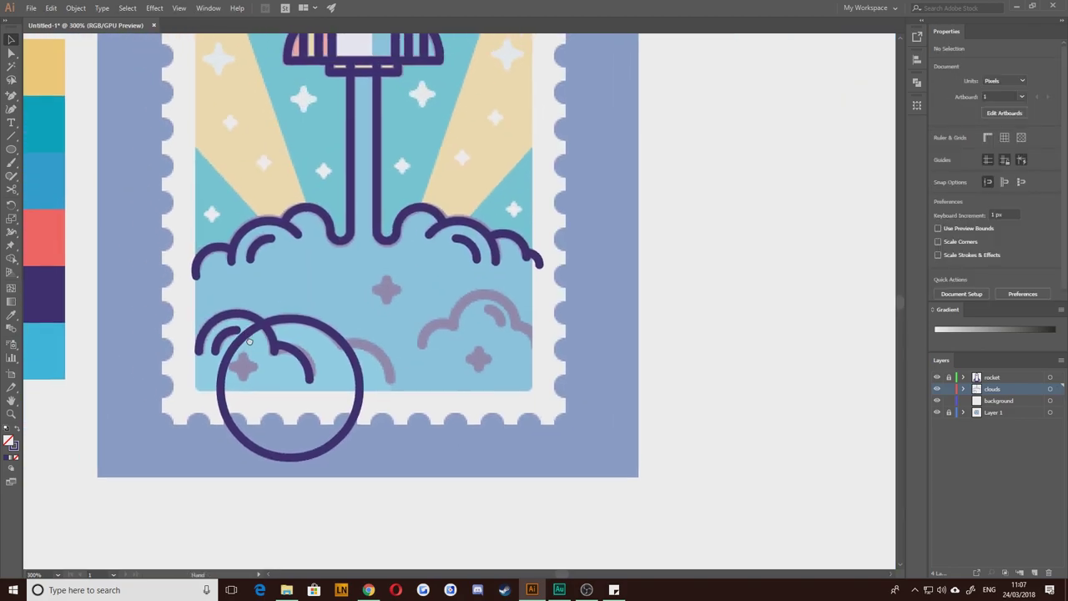
left_click(299, 358)
key("Delete")
Step: Draw a new circle about 32 px wide and move it over the reference's small arc beside the semicircle
left_click_drag(272, 389, 316, 343)
scroll(315, 344, "up", 4)
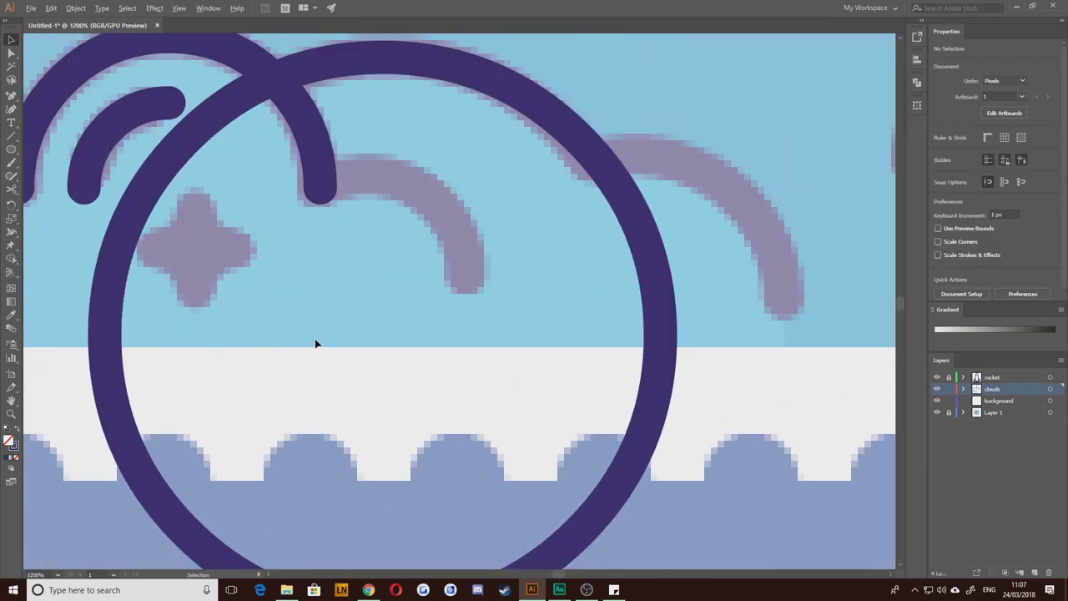
left_click(11, 149)
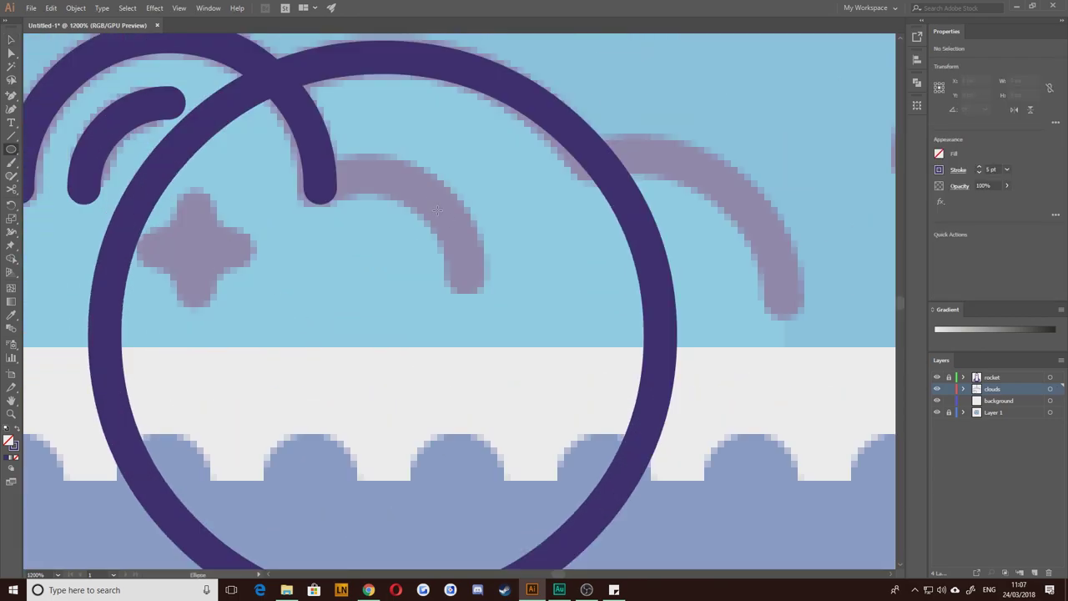
left_click_drag(427, 193, 222, 405)
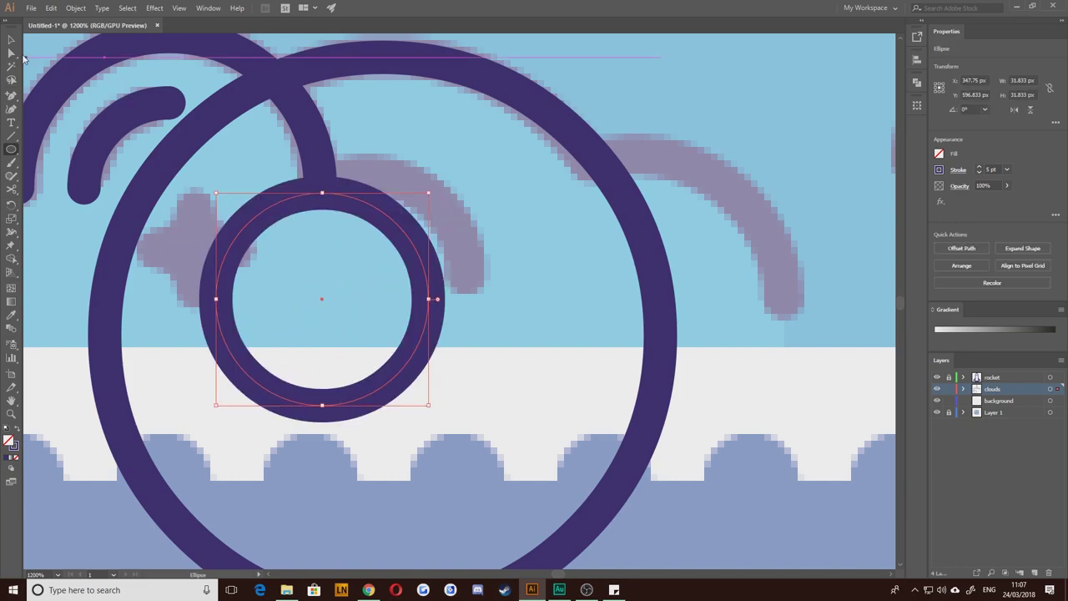
left_click(11, 40)
left_click_drag(248, 229, 287, 208)
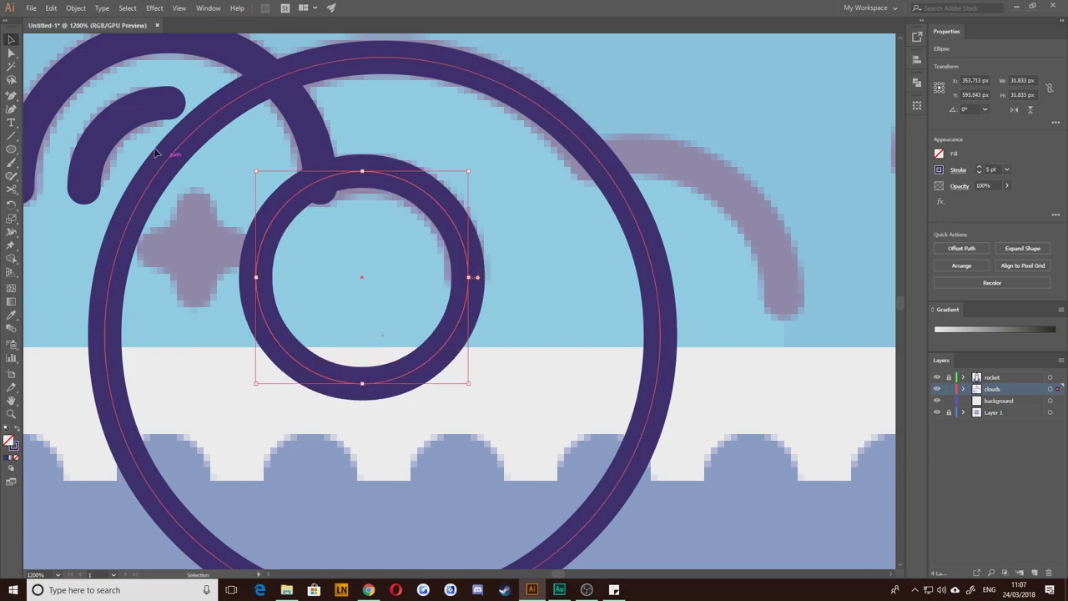
scroll(228, 194, "up", 1)
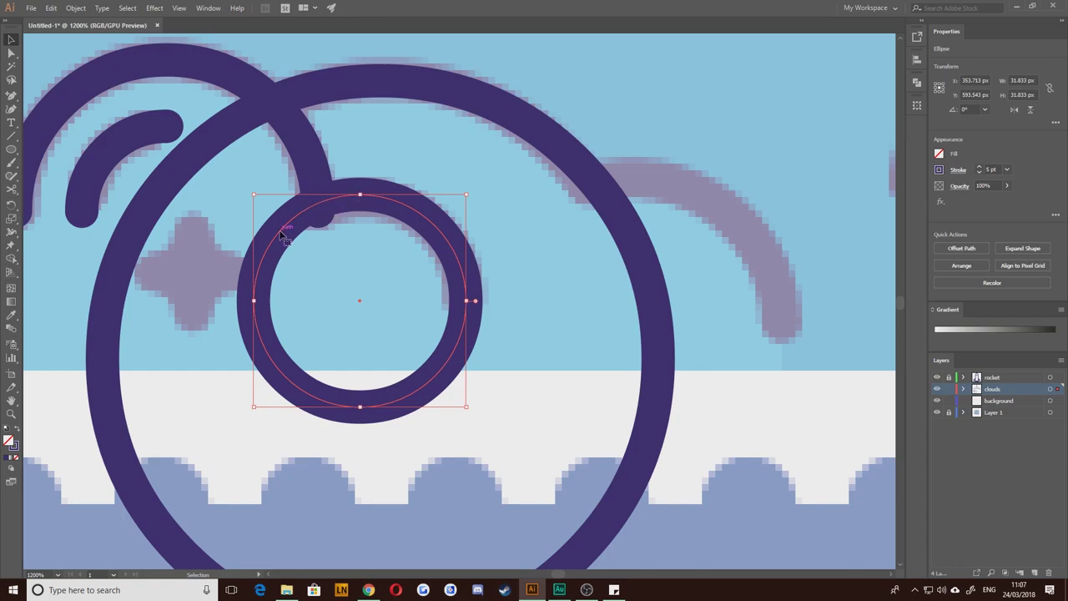
Step: Add an anchor where the small circle crosses the semicircle's right end, and delete the circle's left and bottom anchors
left_click(12, 95)
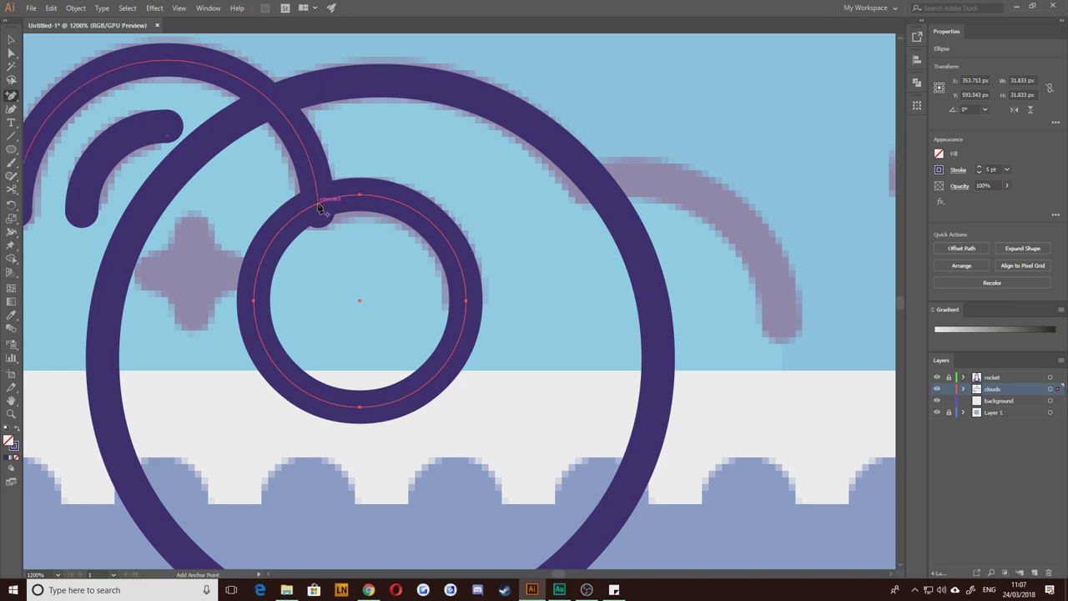
left_click(317, 202)
left_click(11, 53)
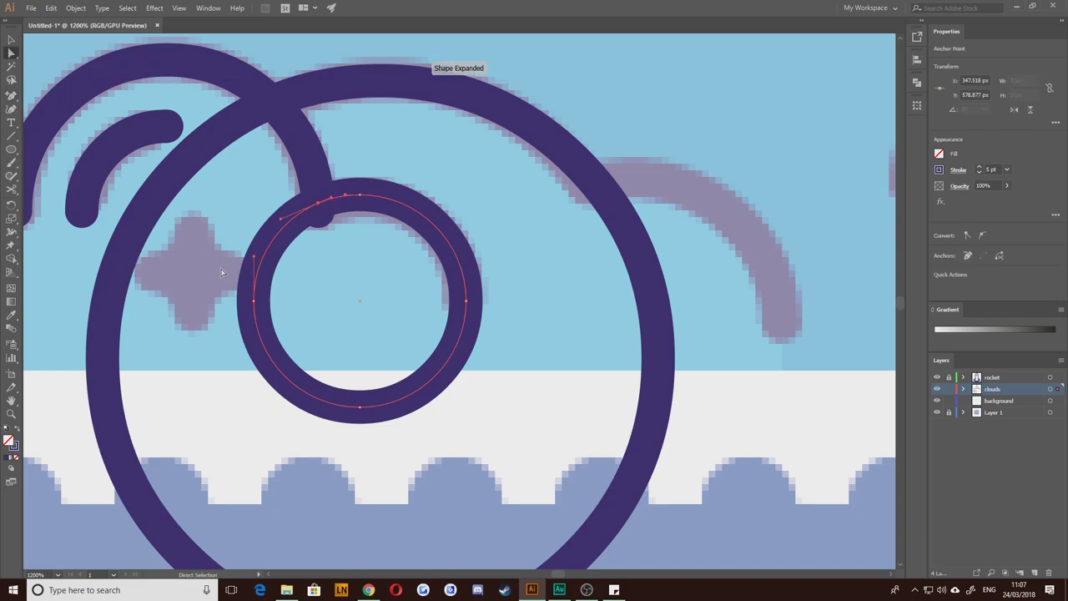
left_click_drag(230, 286, 285, 335)
key("Delete")
left_click_drag(297, 377, 414, 467)
key("Delete")
left_click(400, 426)
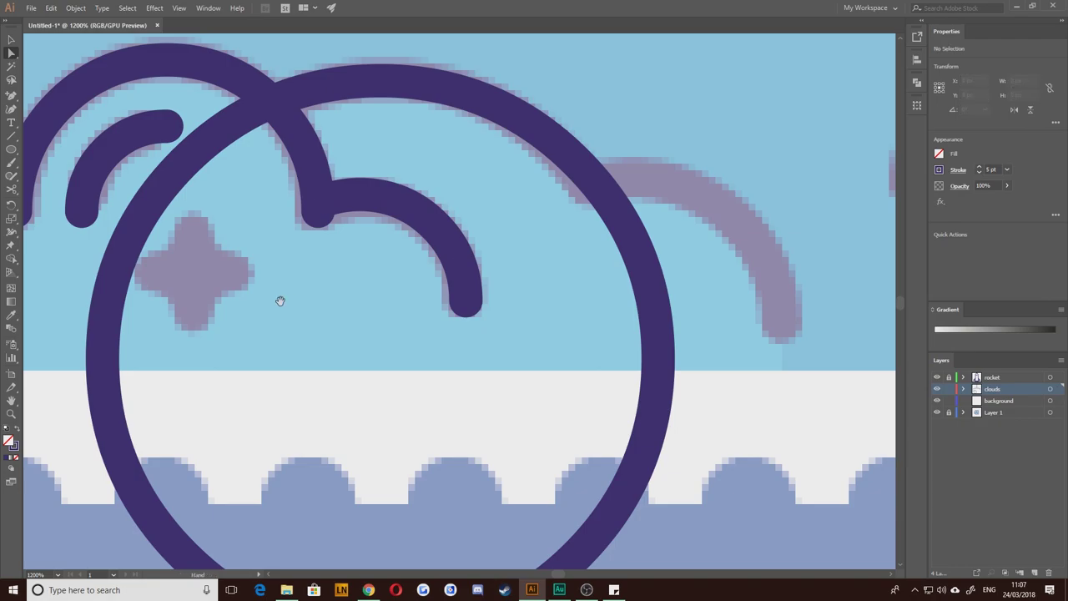
left_click_drag(279, 300, 331, 360)
scroll(362, 353, "down", 2)
key("v")
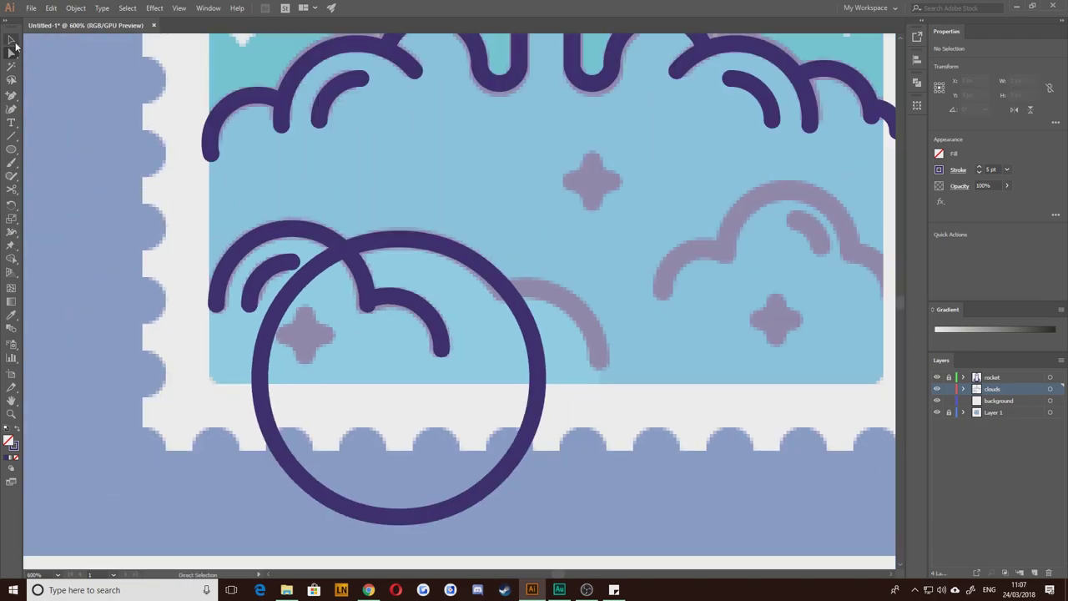
mouse_move(188, 324)
left_mouse_down()
mouse_move(196, 353)
mouse_move(189, 320)
left_mouse_up()
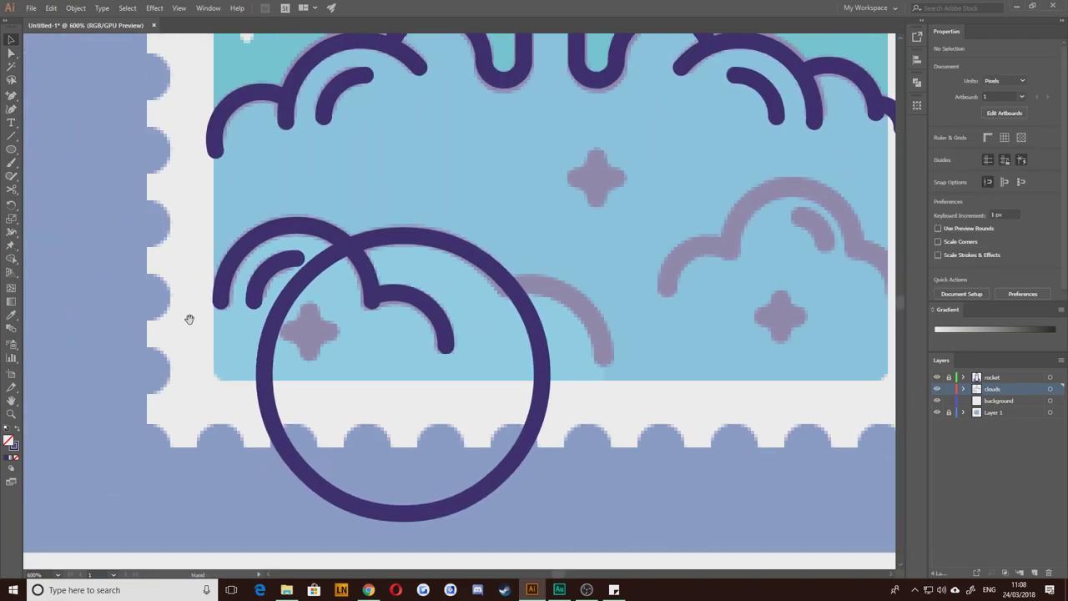
Step: Shrink the wide circle to about 82 px and add an anchor where it crosses the left cloud's semicircle
left_click(288, 306)
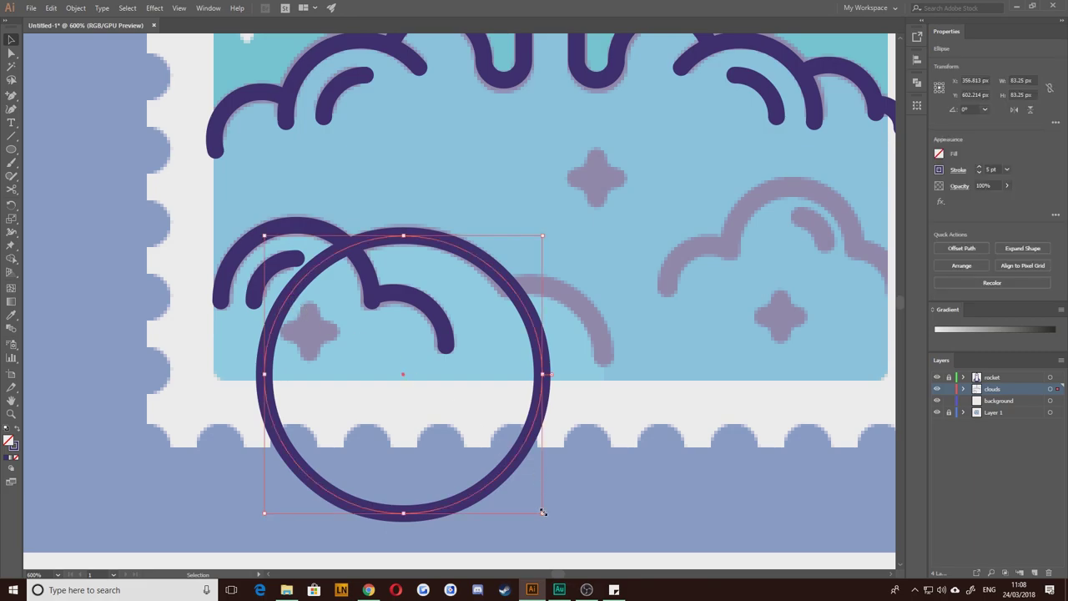
left_click_drag(542, 512, 536, 506)
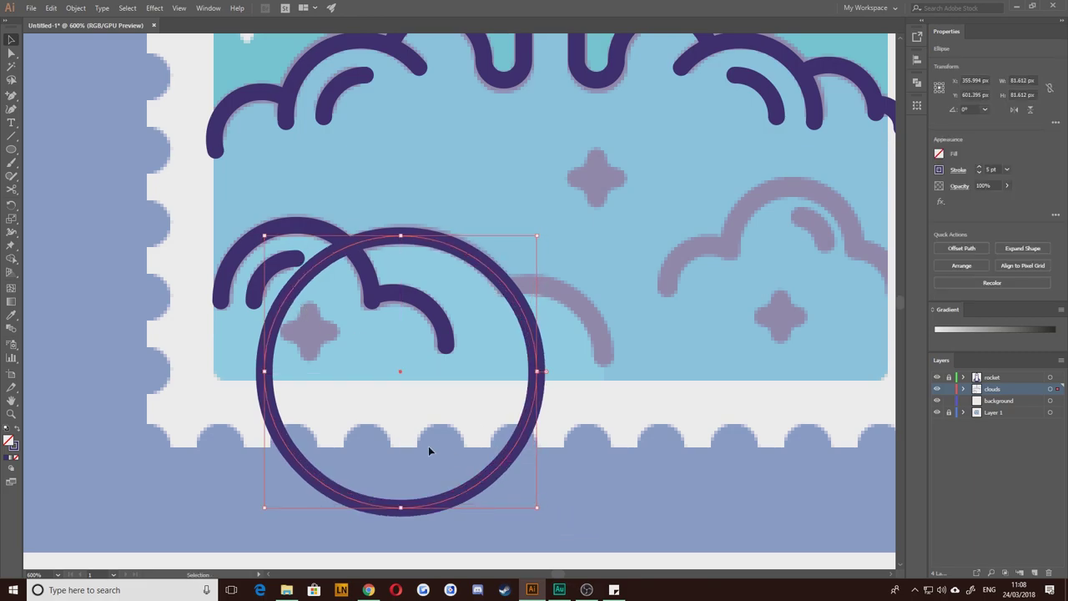
left_click(12, 94)
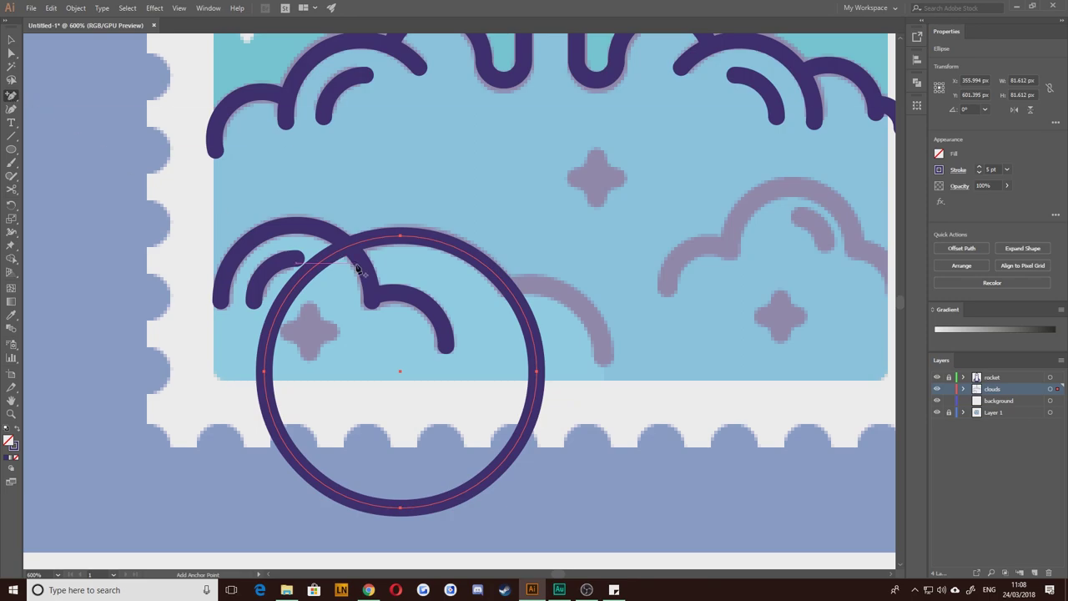
left_click(349, 248)
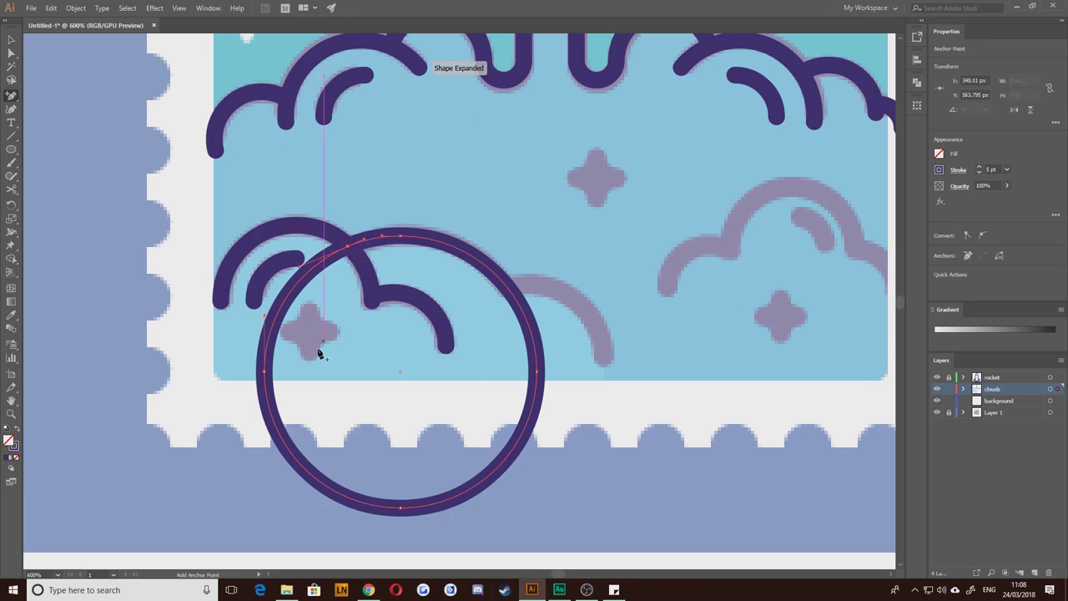
Step: Delete the wide circle's left and bottom anchors to leave only the arc behind the lower-left cloud
key("a")
left_click_drag(279, 377, 282, 383)
key("Delete")
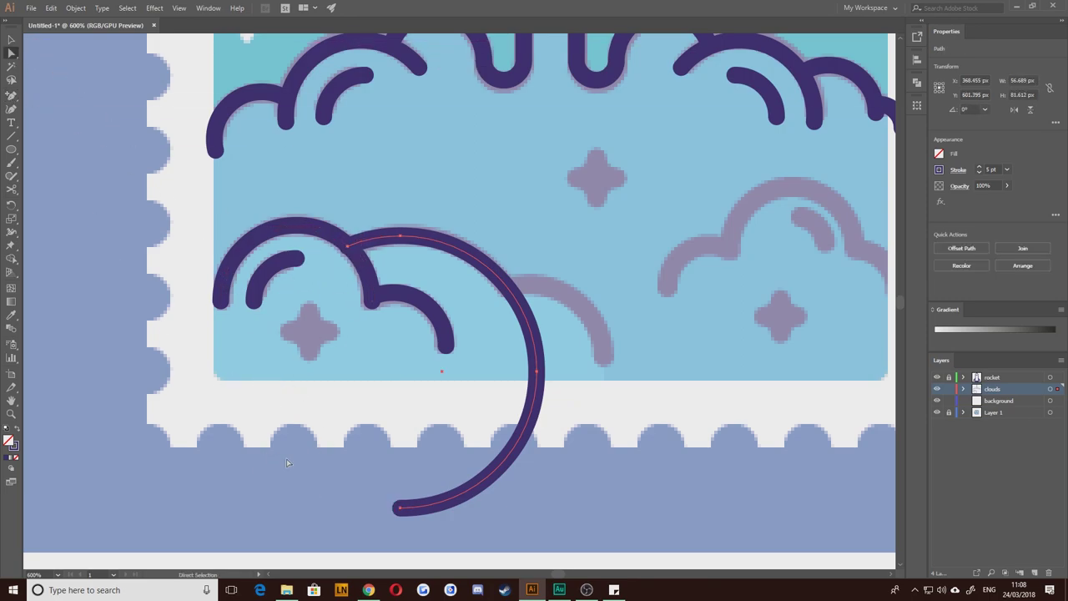
left_click_drag(286, 458, 417, 529)
key("Delete")
left_click(387, 462)
left_click_drag(847, 410, 784, 432)
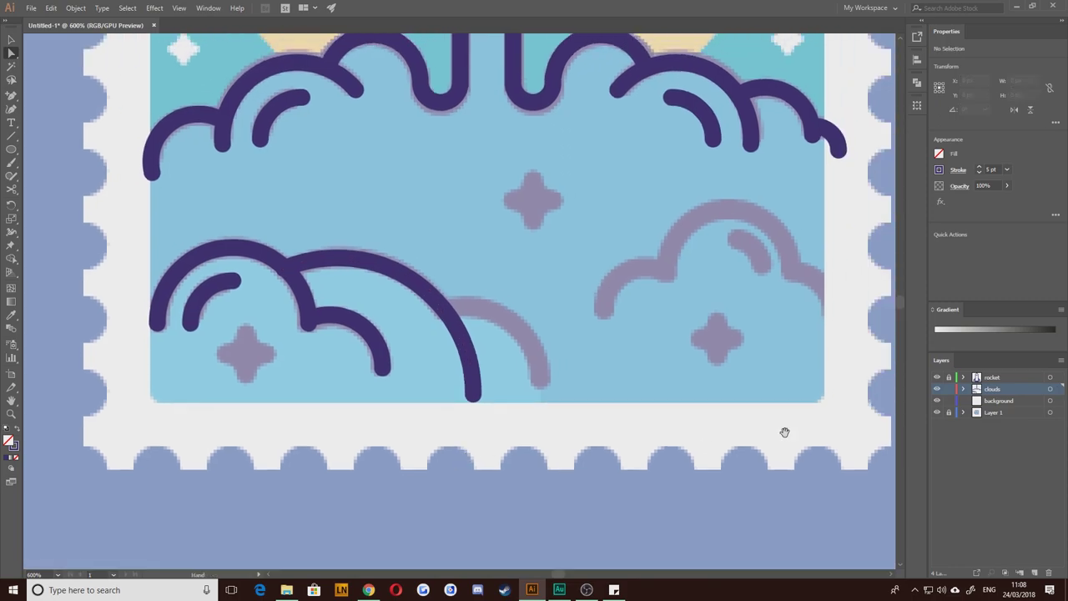
Step: Nudge the wide arc slightly so its left end meets the path of the lower-left cloud's semicircle
left_click(935, 389)
left_click(936, 389)
key("ctrl+equal")
left_click(312, 302)
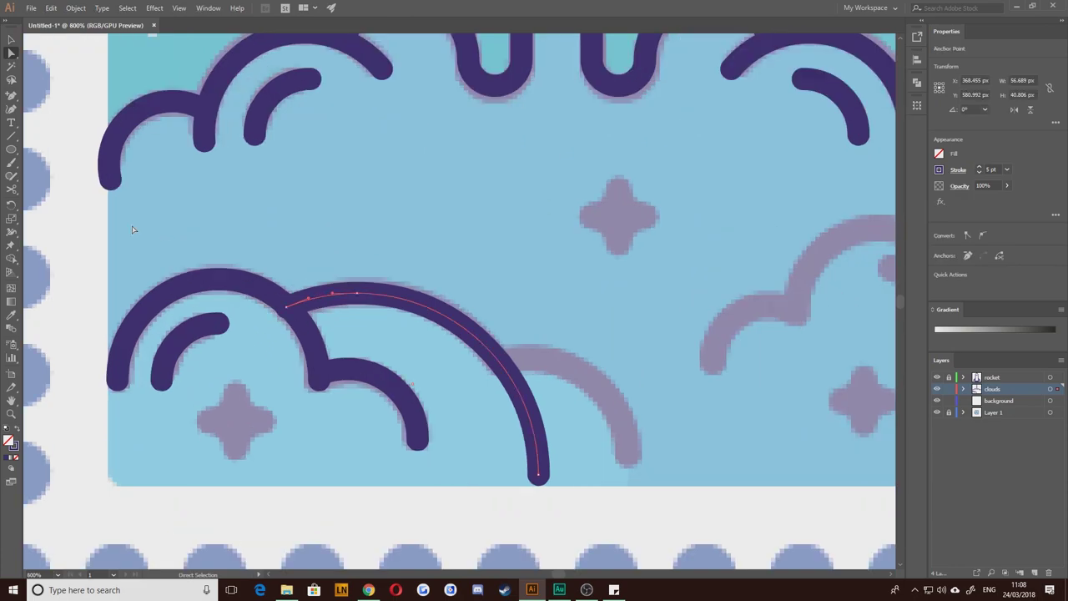
left_click(285, 307)
left_click(11, 40)
left_click(264, 405)
scroll(264, 405, "up", 4)
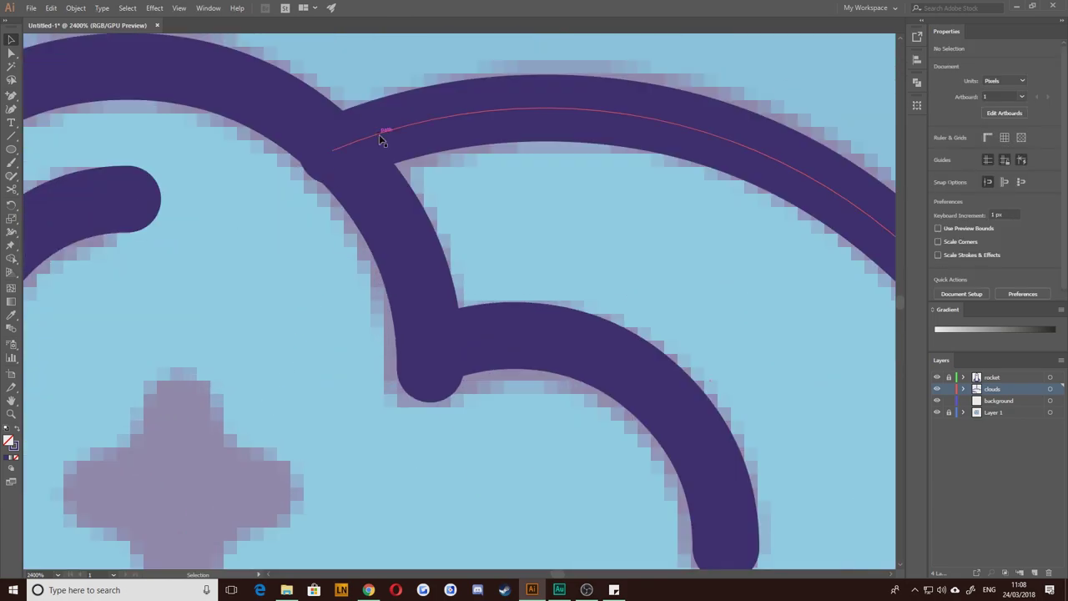
left_click_drag(331, 152, 334, 151)
left_click(221, 328)
Step: Draw a circle about 44 px wide and move it over the reference's remaining arc right of the wide arc
left_click_drag(443, 458, 271, 381)
scroll(333, 379, "down", 2)
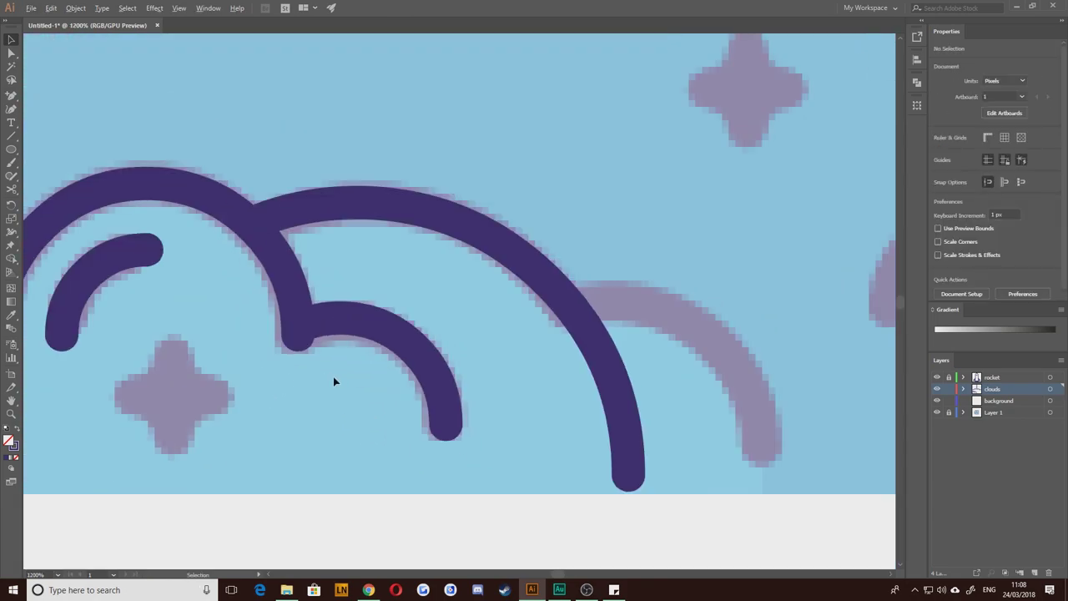
left_click_drag(521, 400, 267, 336)
left_click_drag(280, 242, 265, 260)
key("l")
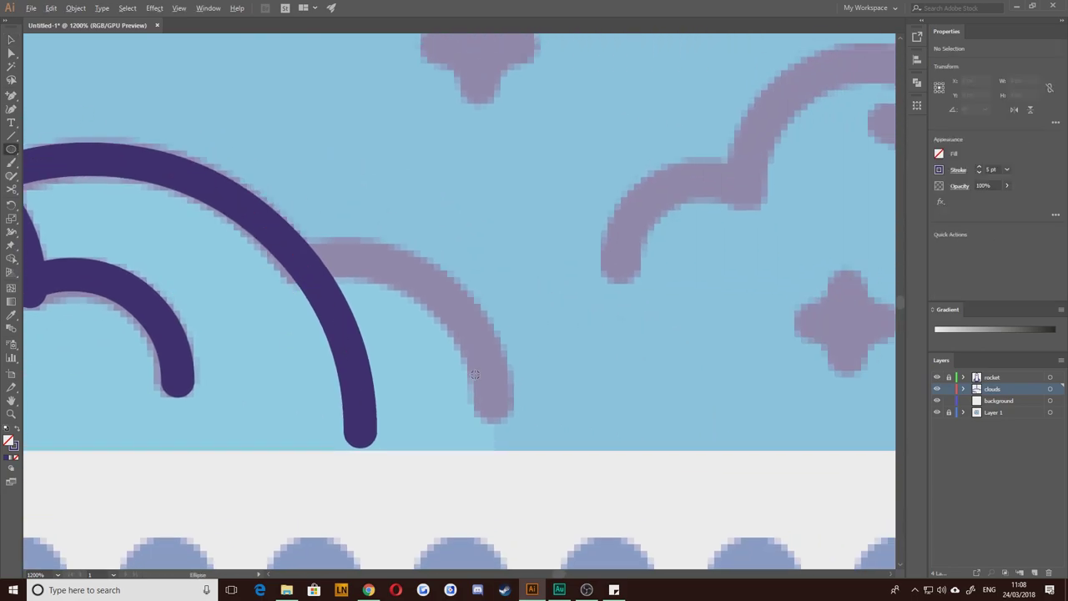
scroll(454, 345, "down", 3)
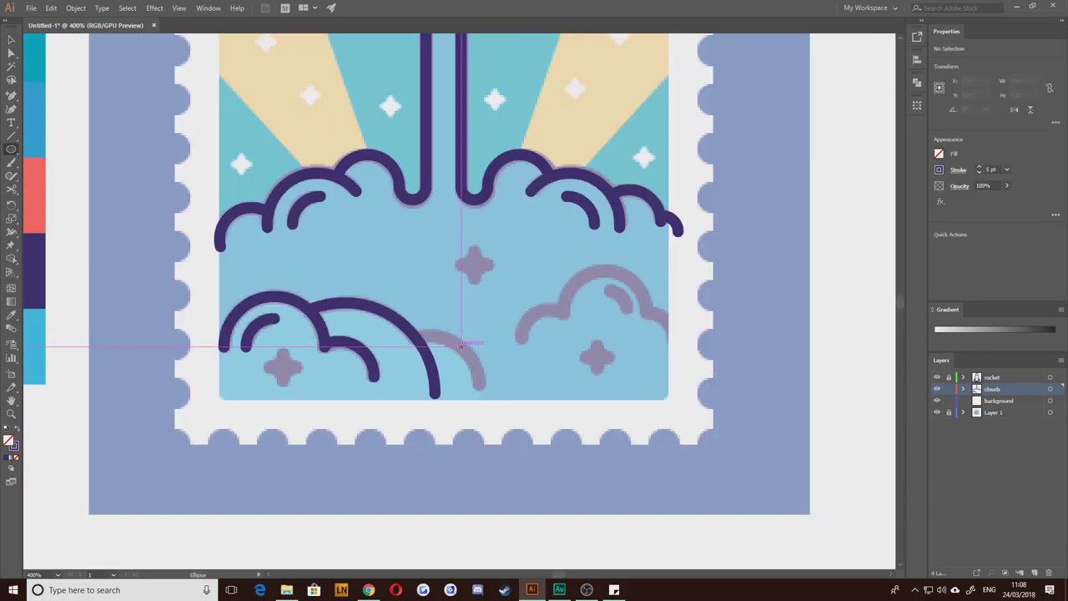
left_click_drag(461, 344, 363, 447)
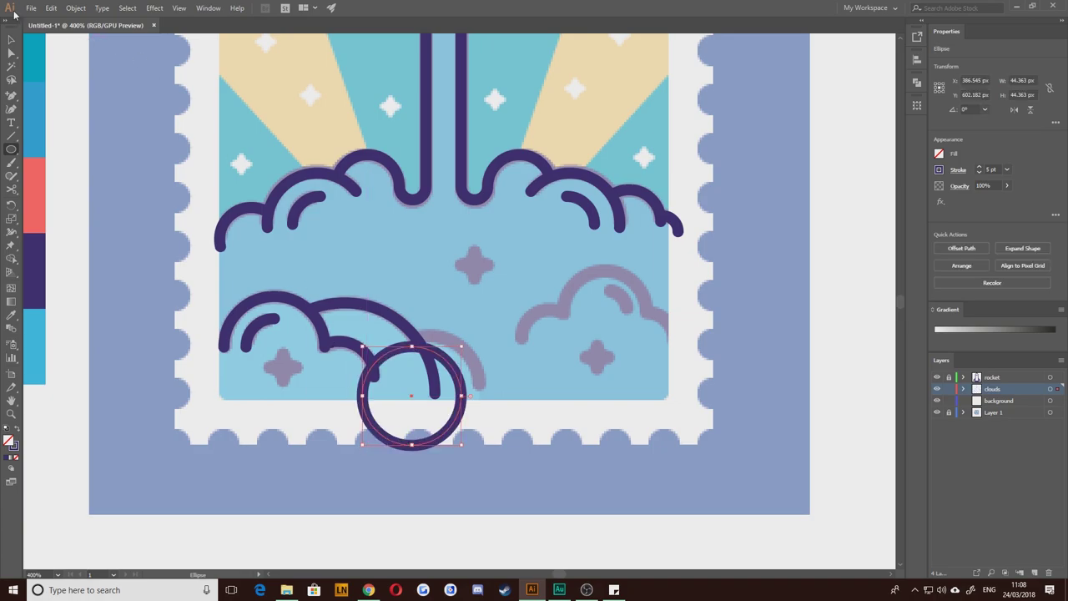
key("v")
left_click_drag(452, 373, 474, 363)
scroll(427, 340, "up", 3)
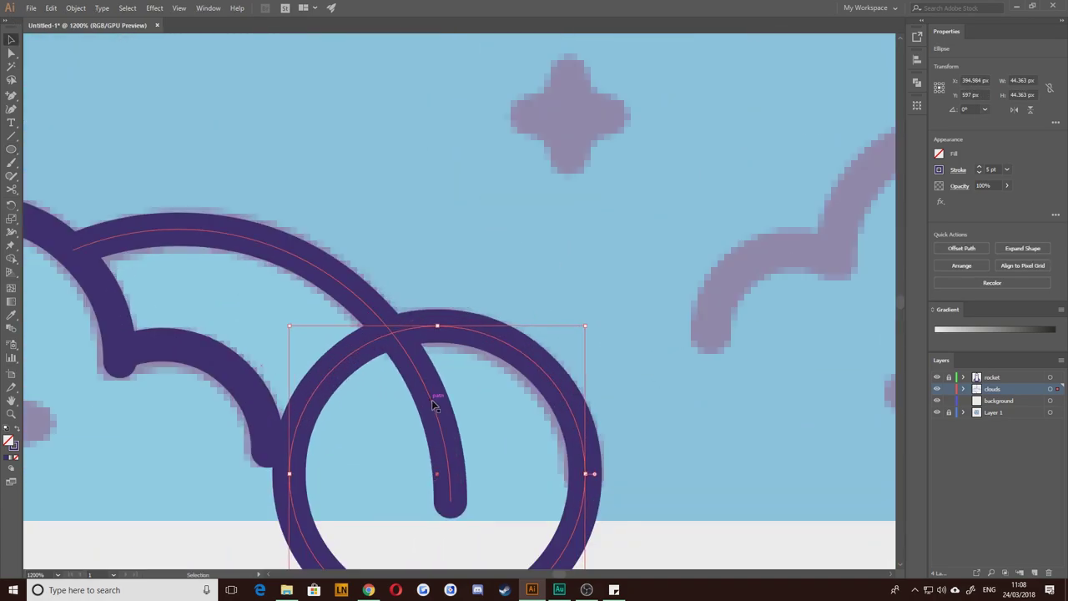
left_click_drag(429, 462, 397, 369)
Step: Add an anchor where the 44 px circle crosses the wide arc, and delete the circle's left and bottom anchors
left_click(14, 95)
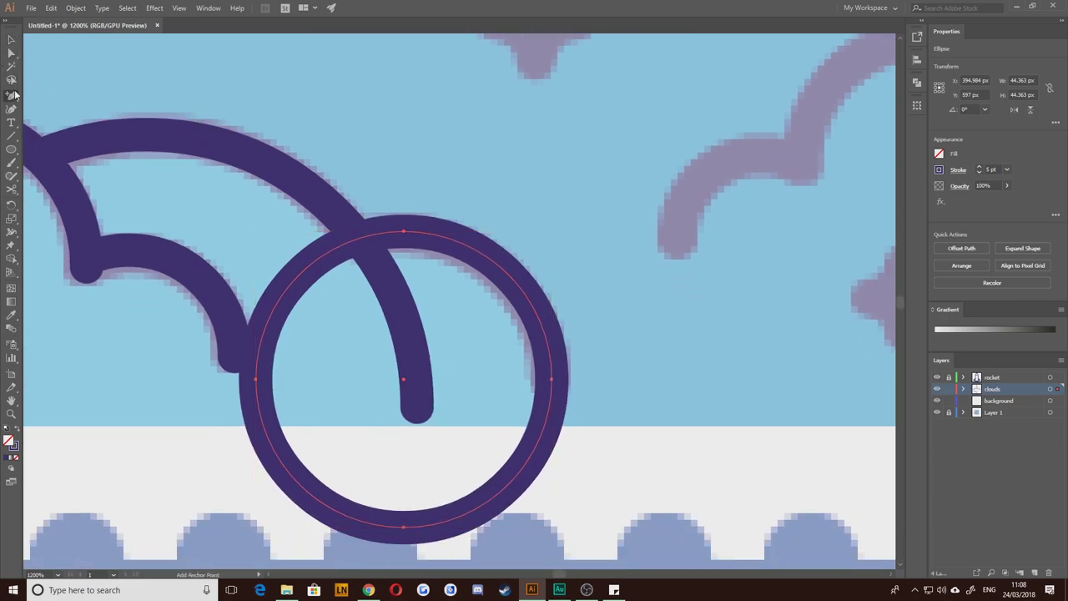
left_click(359, 238)
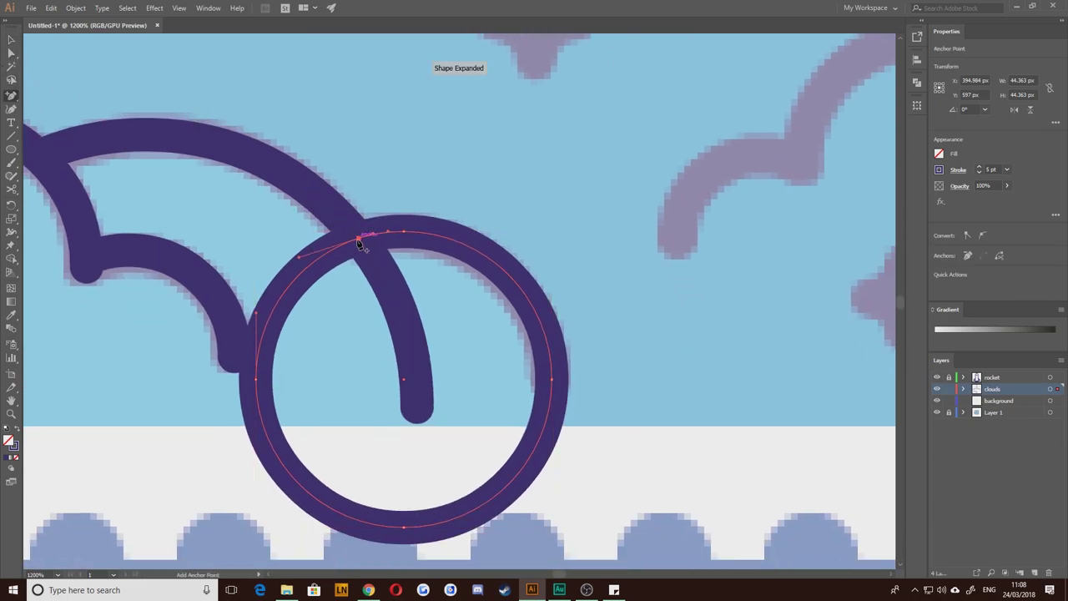
left_click(11, 52)
left_click(255, 382)
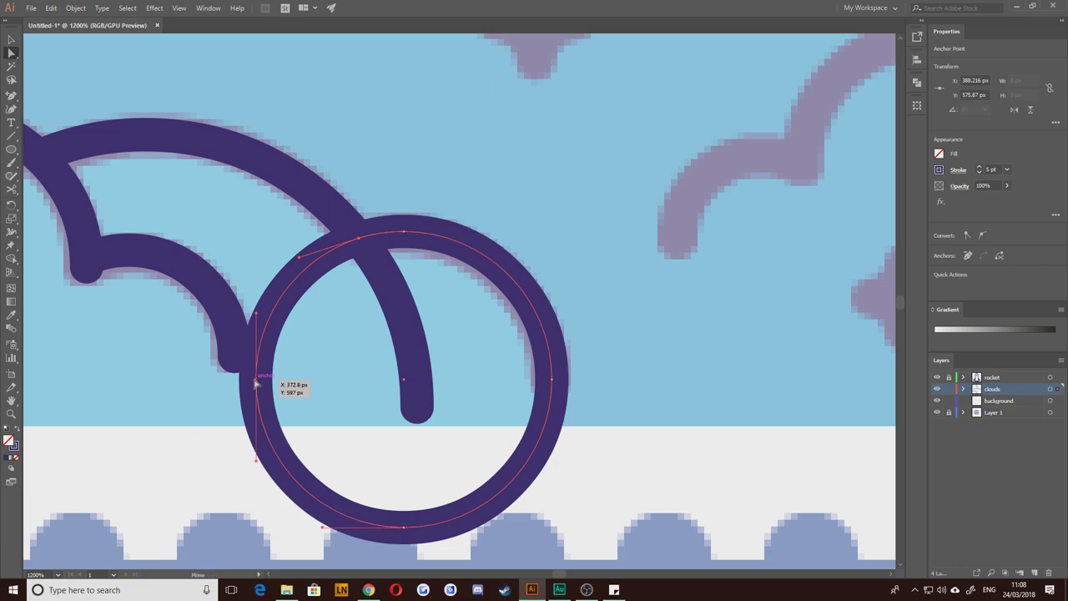
key("Delete")
left_click_drag(389, 534, 424, 548)
key("Delete")
left_click(607, 376)
Step: Select the wide arc and its neighbouring arc, and remove the wide arc's end below their junction with Shape Builder
left_click_drag(457, 123, 386, 207)
scroll(426, 195, "down", 3)
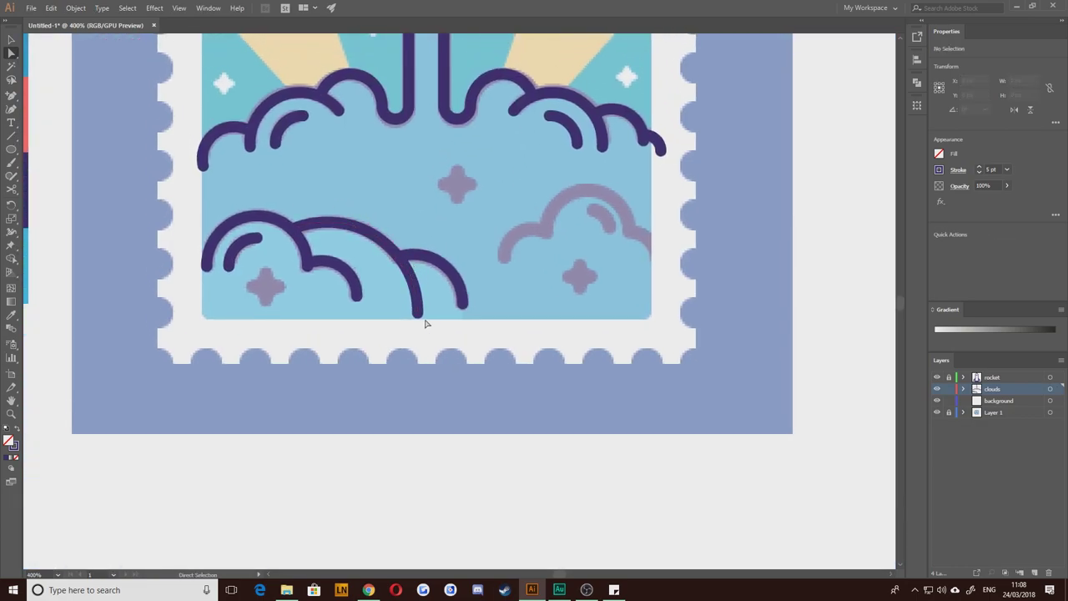
left_click_drag(418, 264, 401, 261)
key("v")
left_click(390, 274)
scroll(323, 292, "up", 2)
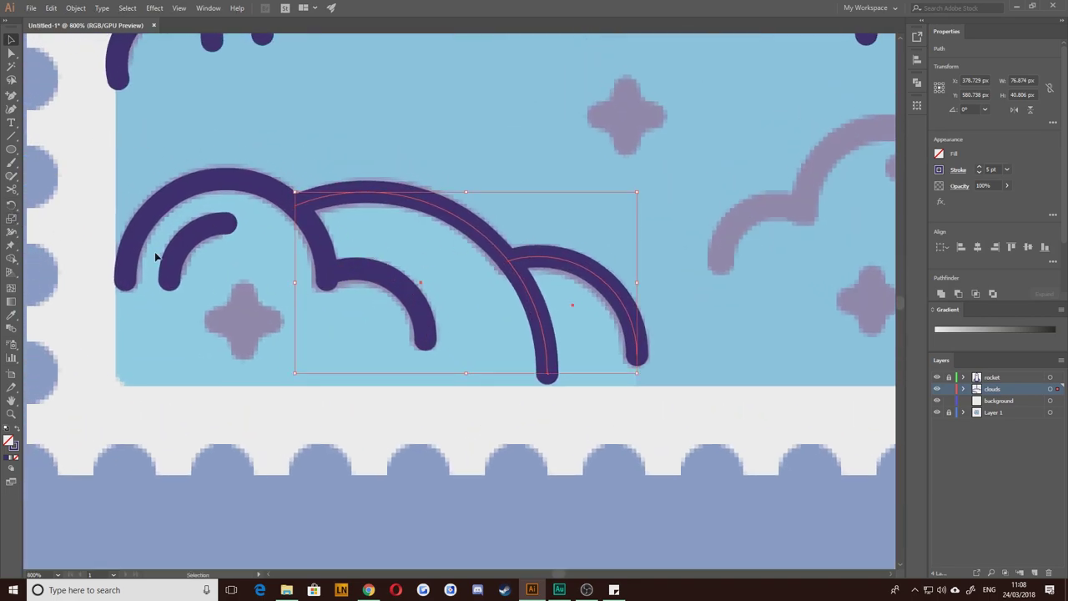
left_click(12, 260)
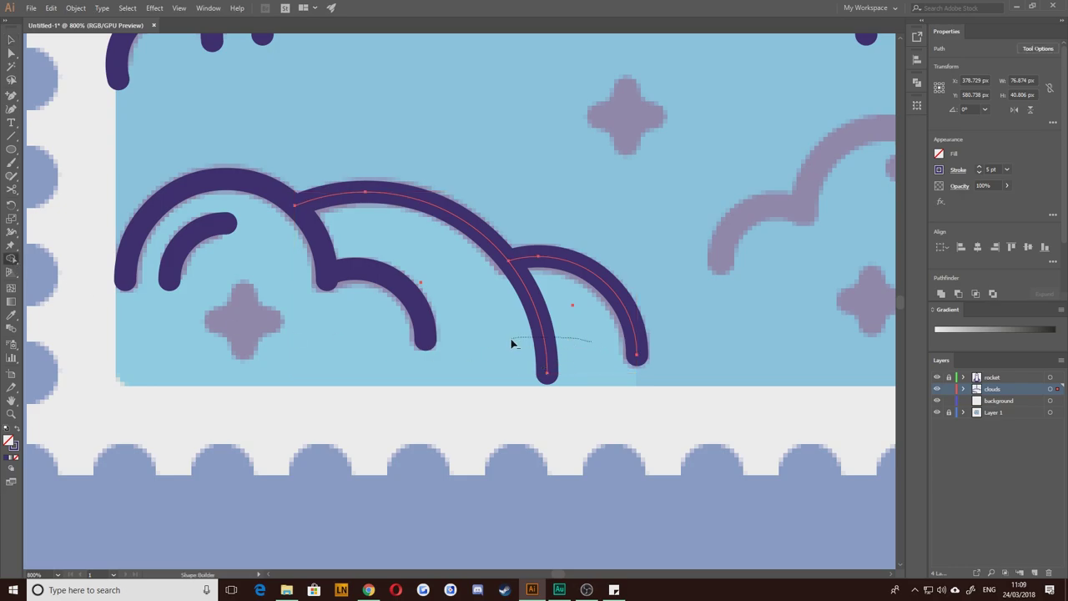
left_click_drag(511, 338, 515, 323)
left_click(15, 41)
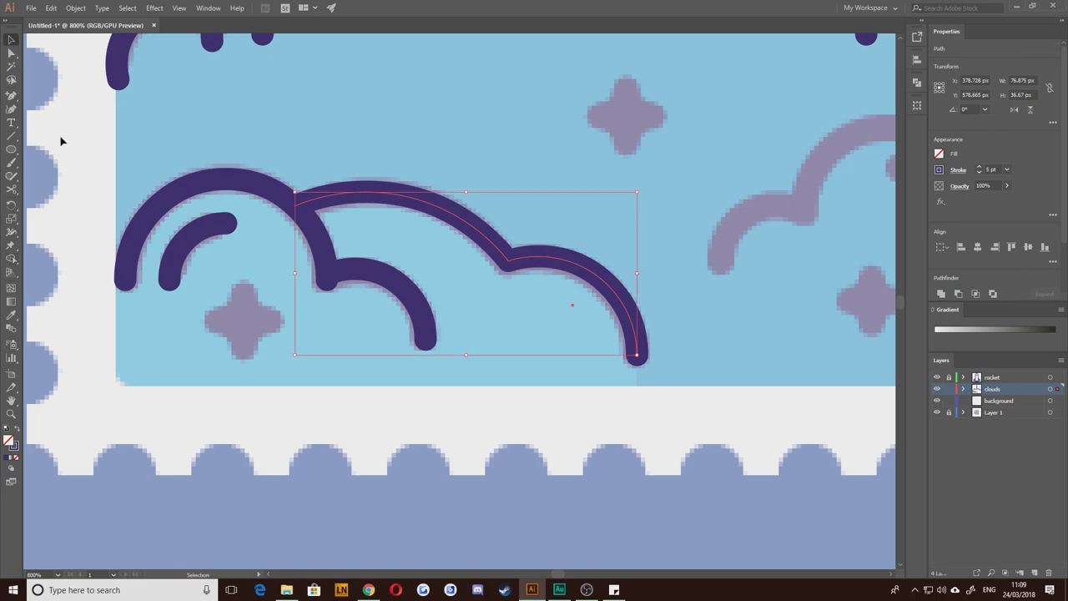
left_click(61, 141)
Step: Draw a circle over the lower-right cloud's dome in the reference, move it up and shrink it to about 38 px
left_click_drag(544, 192, 372, 266)
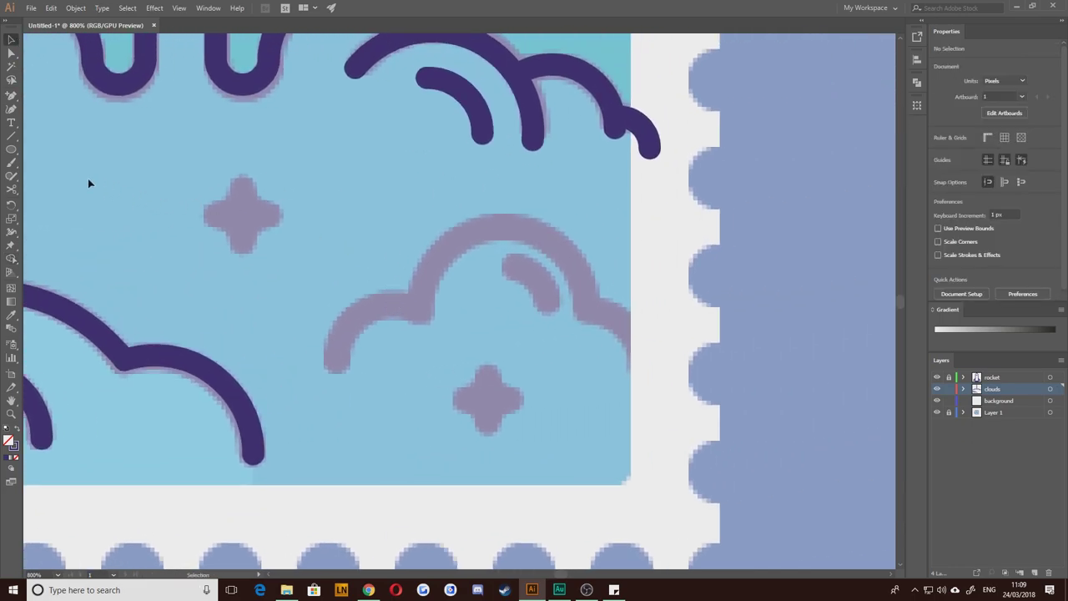
left_click(11, 150)
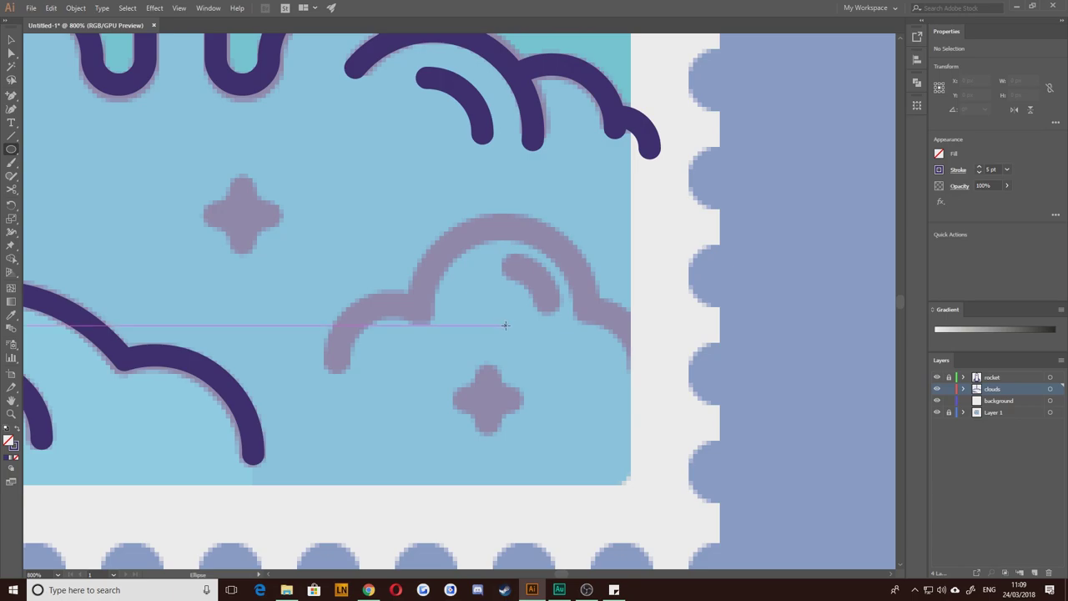
mouse_move(505, 325)
left_mouse_down()
mouse_move(473, 276)
mouse_move(418, 238)
left_mouse_up()
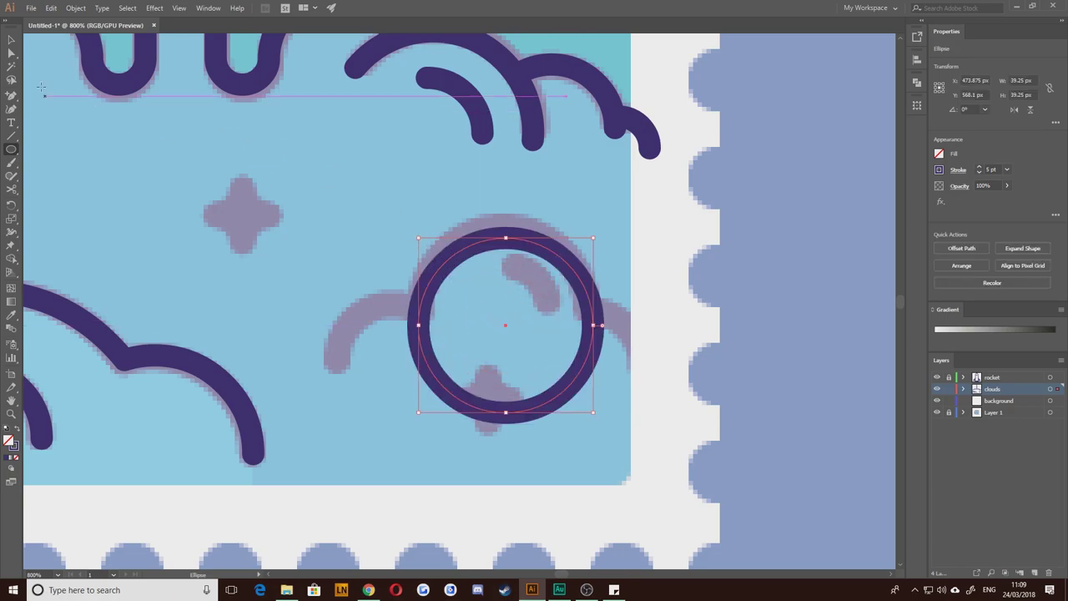
key("v")
key("Up")
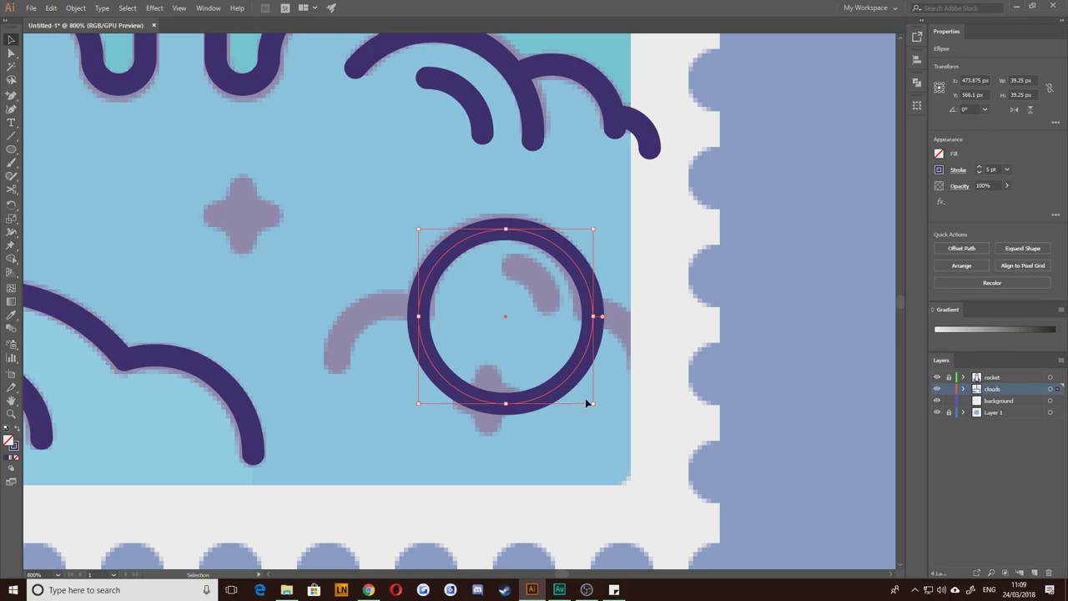
left_click_drag(592, 404, 584, 394)
key("Up")
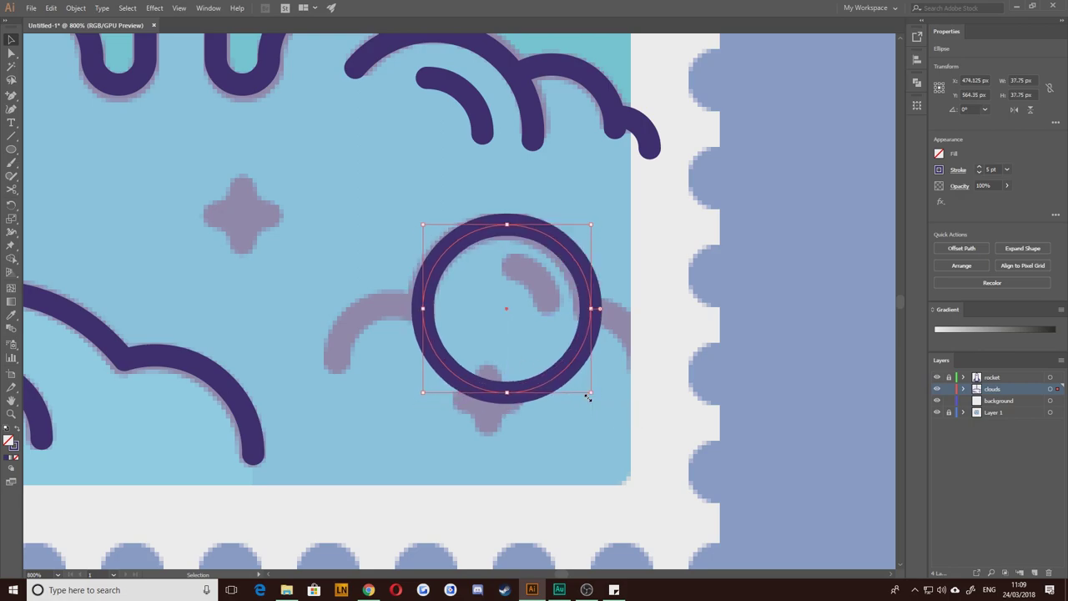
Step: Duplicate the dome circle, shrink the copy to about 24 px and place it over the reference cloud's left arc
mouse_move(451, 245)
left_mouse_down()
mouse_move(369, 334)
mouse_move(328, 346)
left_mouse_up()
left_click(451, 260)
left_click_drag(315, 468, 360, 422)
left_click_drag(382, 320, 358, 320)
left_click_drag(333, 426, 351, 407)
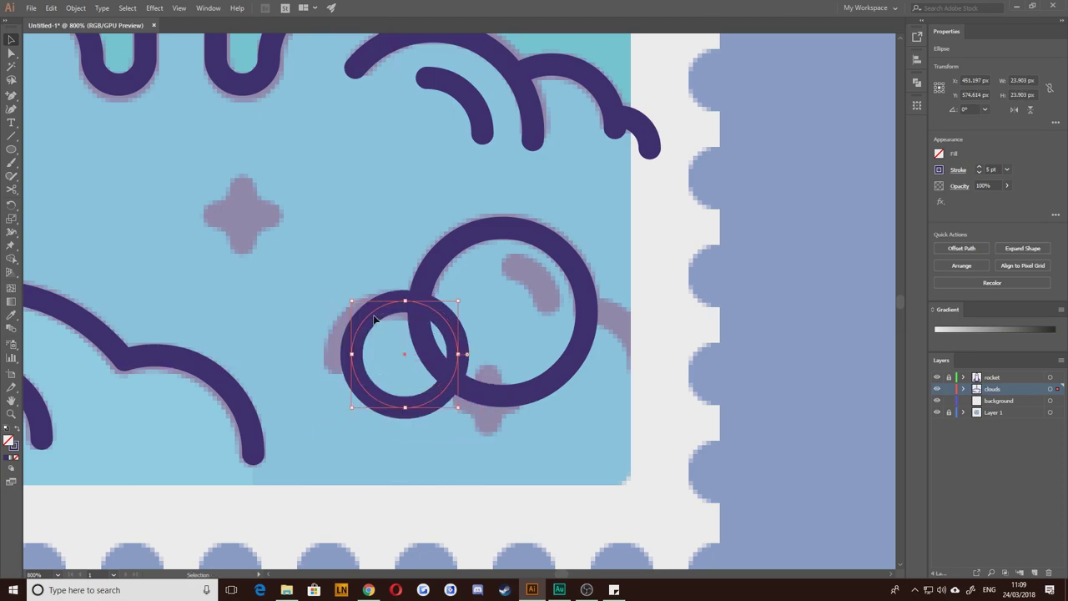
left_click_drag(363, 323, 348, 330)
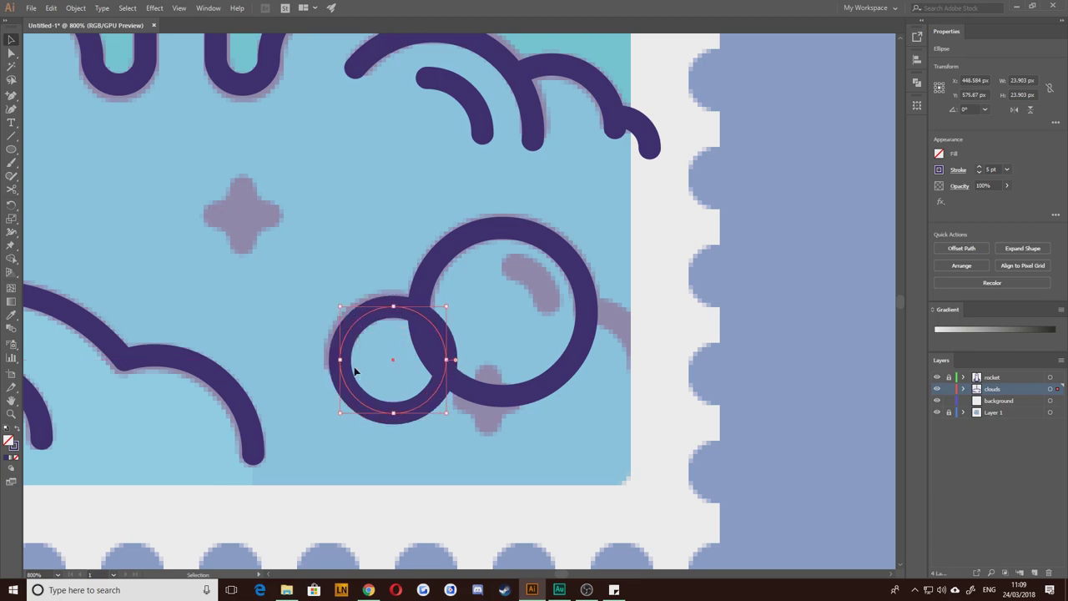
left_click(288, 318)
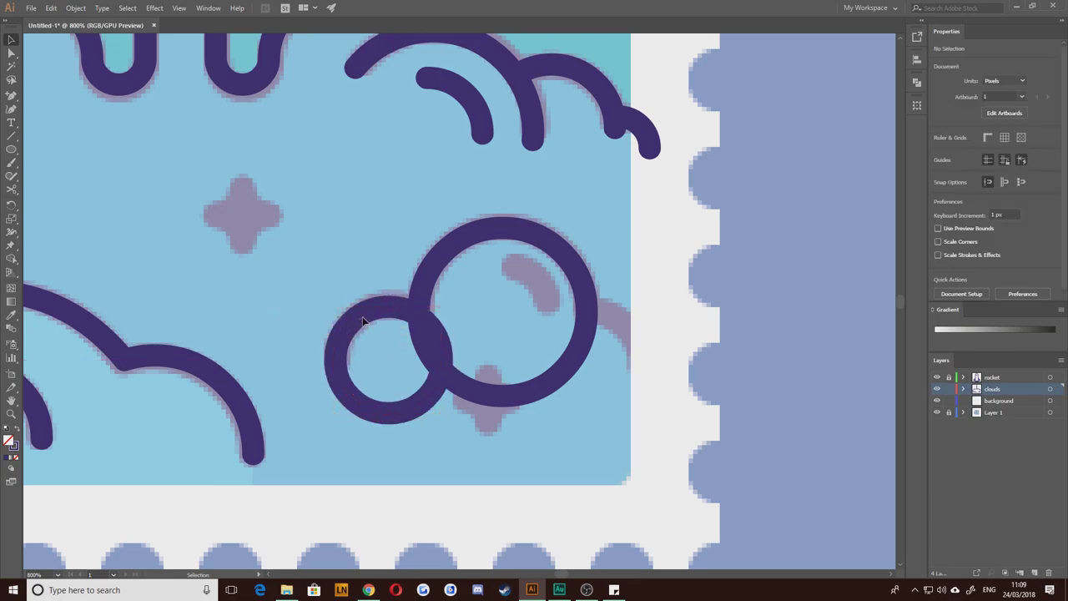
Step: Place a copy of the small circle over the lower-right reference cloud's right arc
left_click_drag(354, 317, 548, 332)
left_click(314, 325)
key("ctrl+shift+a")
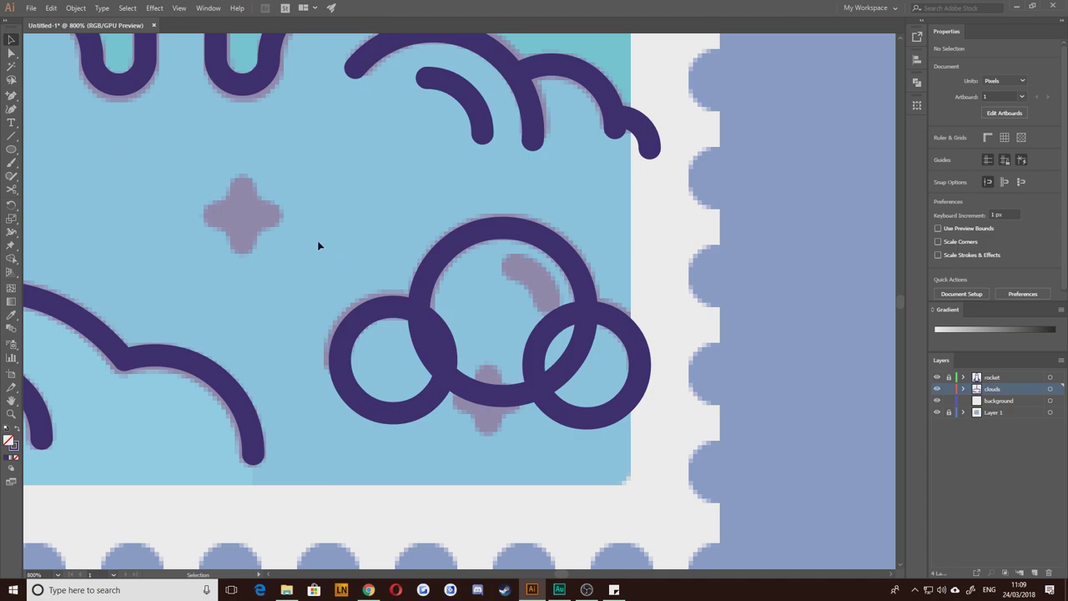
Step: Select all three circles and merge the overlapping areas into the dome circle with Shape Builder
left_click_drag(318, 246, 794, 505)
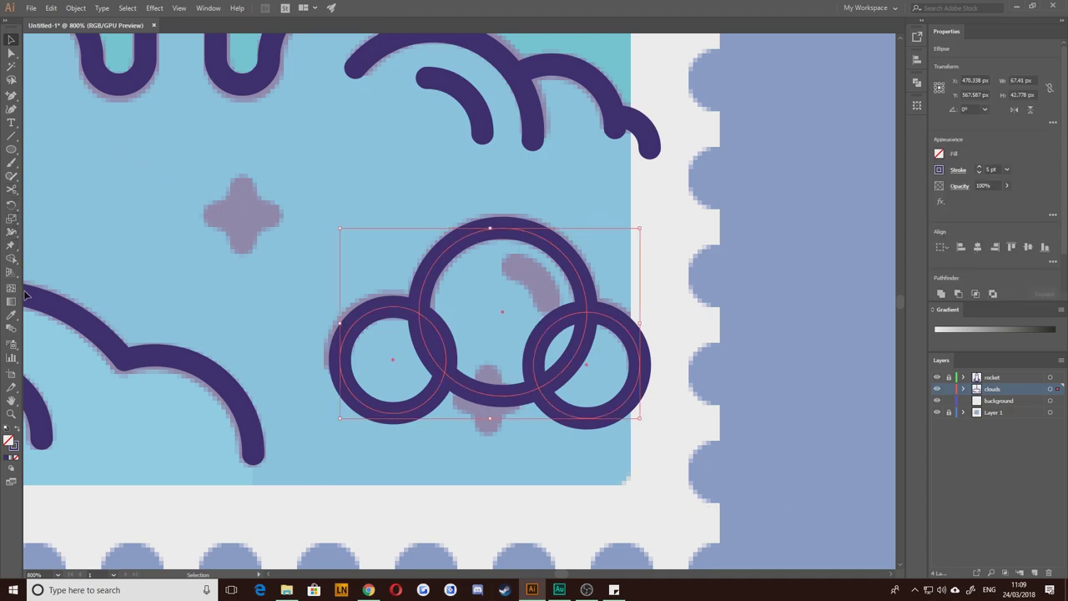
left_click(12, 259)
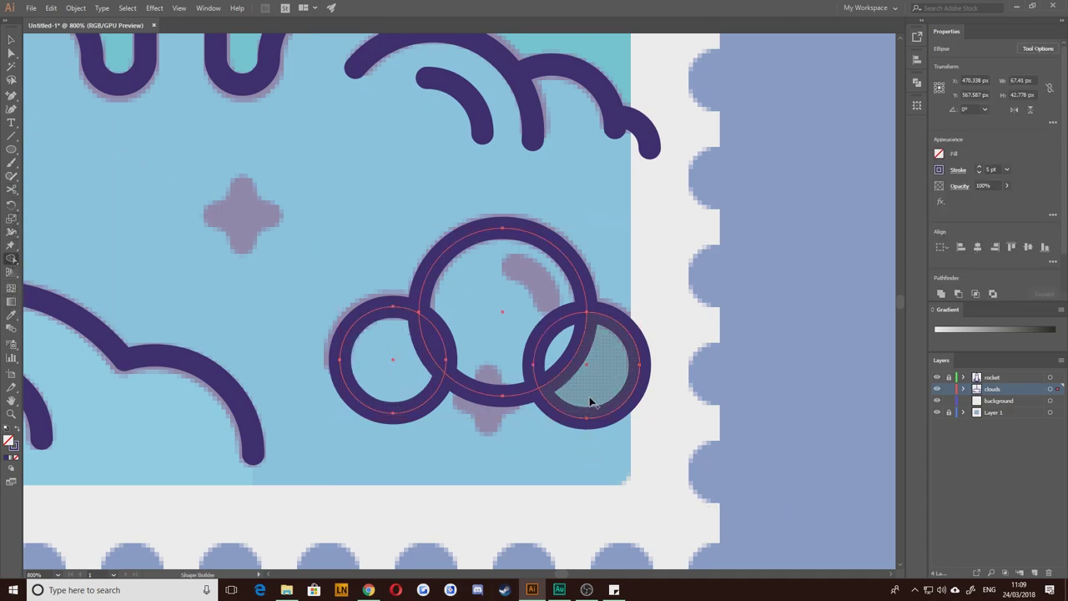
mouse_move(487, 301)
left_mouse_down()
mouse_move(522, 361)
mouse_move(436, 349)
mouse_move(517, 425)
left_mouse_up()
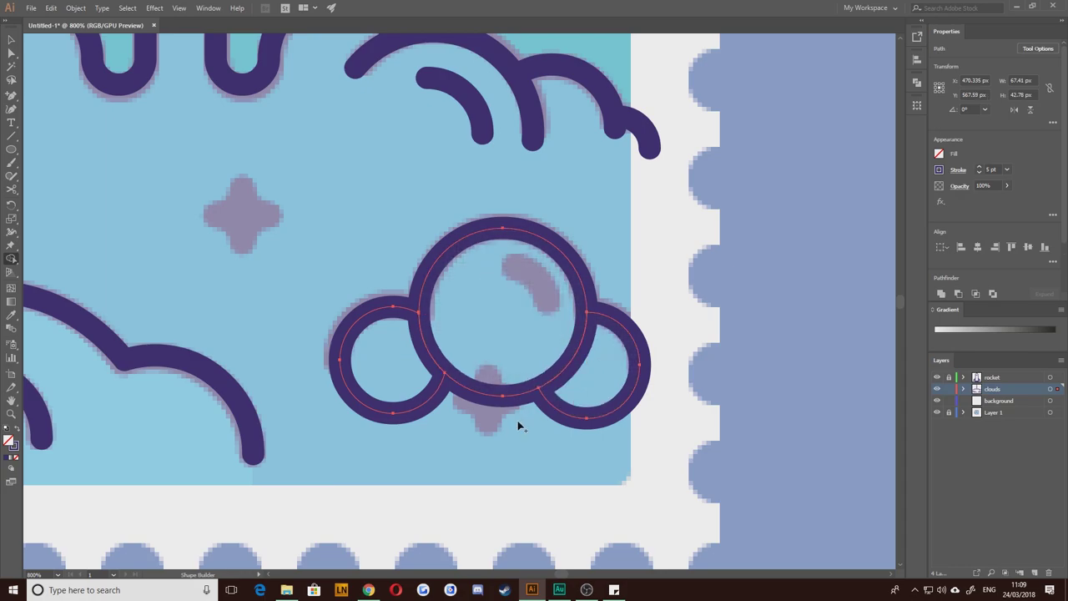
Step: Delete the left small circle's bottom anchor and its lower junction anchor so only its upper-left arc remains
left_click(12, 53)
left_click(388, 411)
key("Delete")
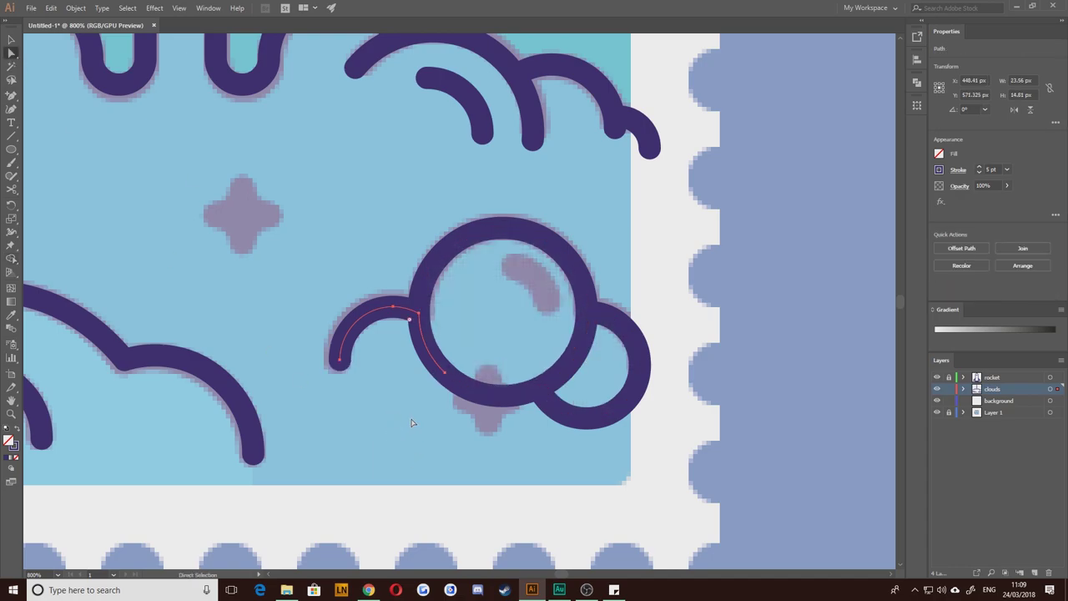
left_click(443, 370)
key("Delete")
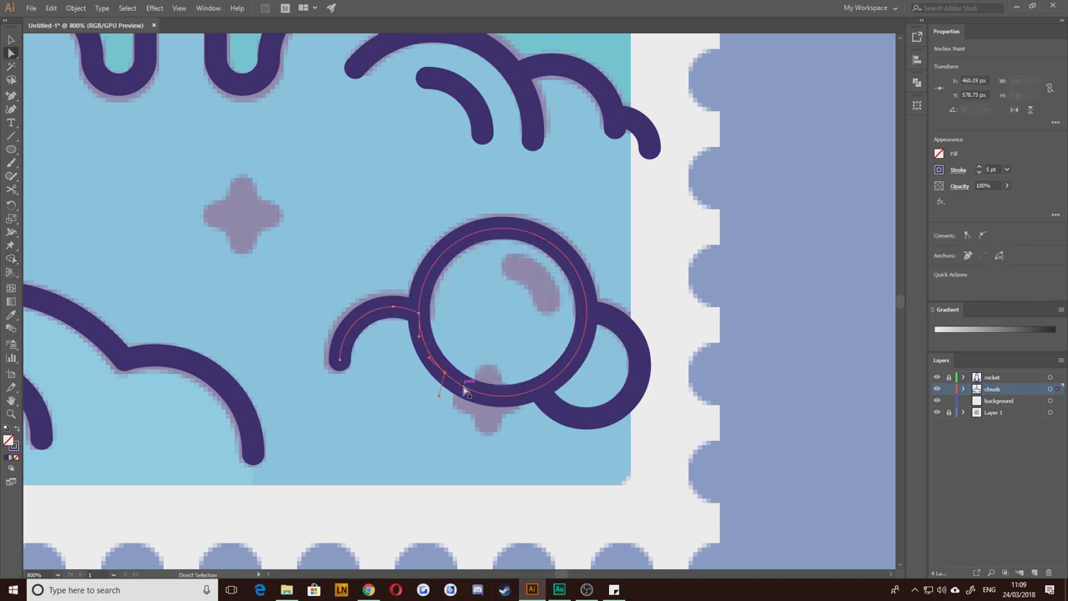
left_click(471, 398)
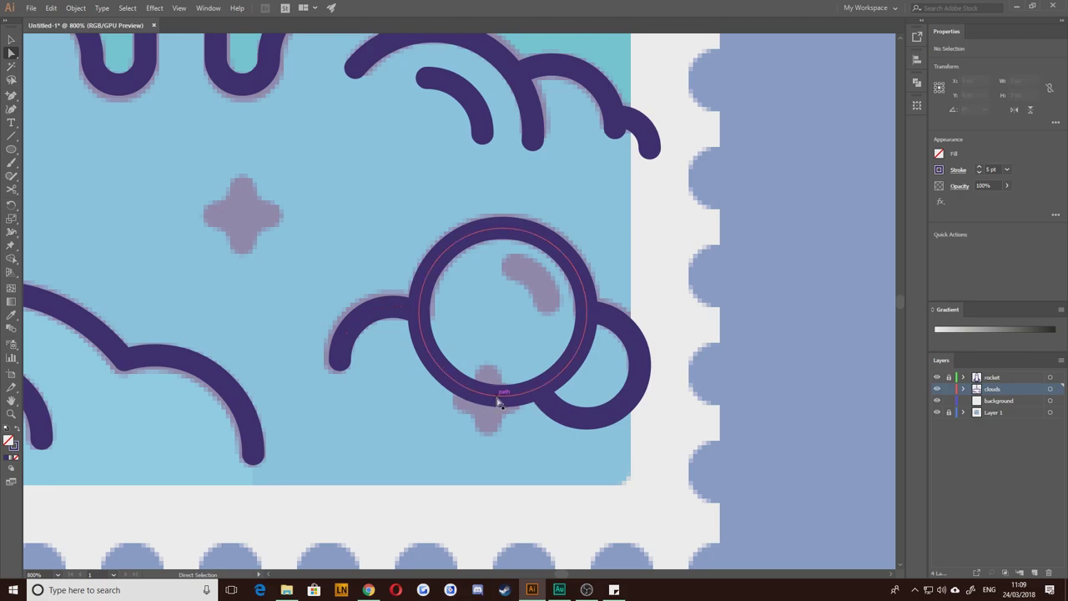
Step: Delete the dome circle's bottom segment and lower-left stub so the cloud's left junction is left open underneath
left_click(504, 401)
key("Delete")
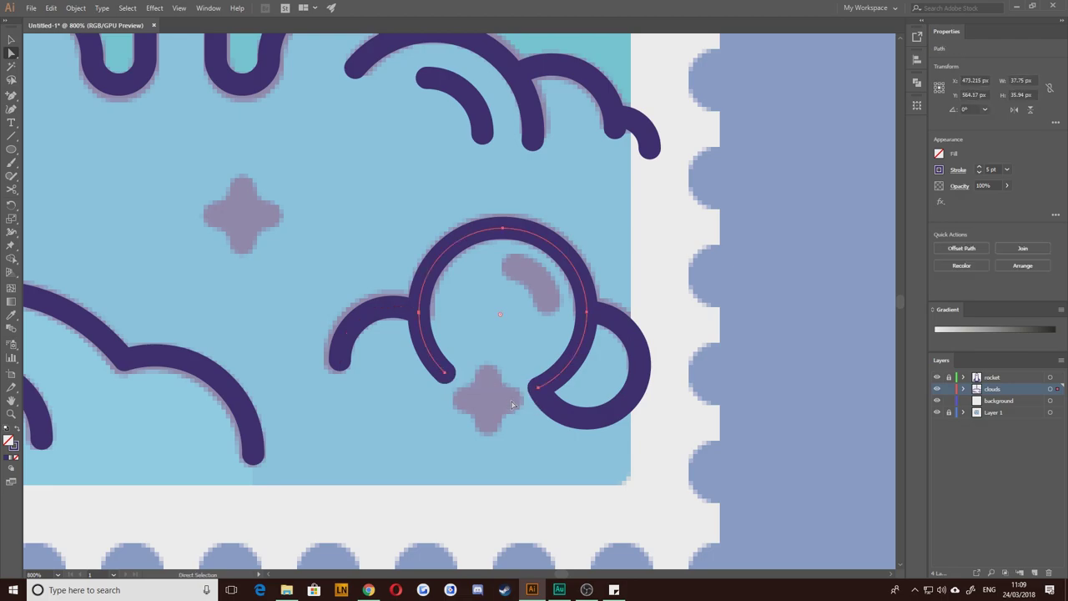
left_click(445, 373)
key("Delete")
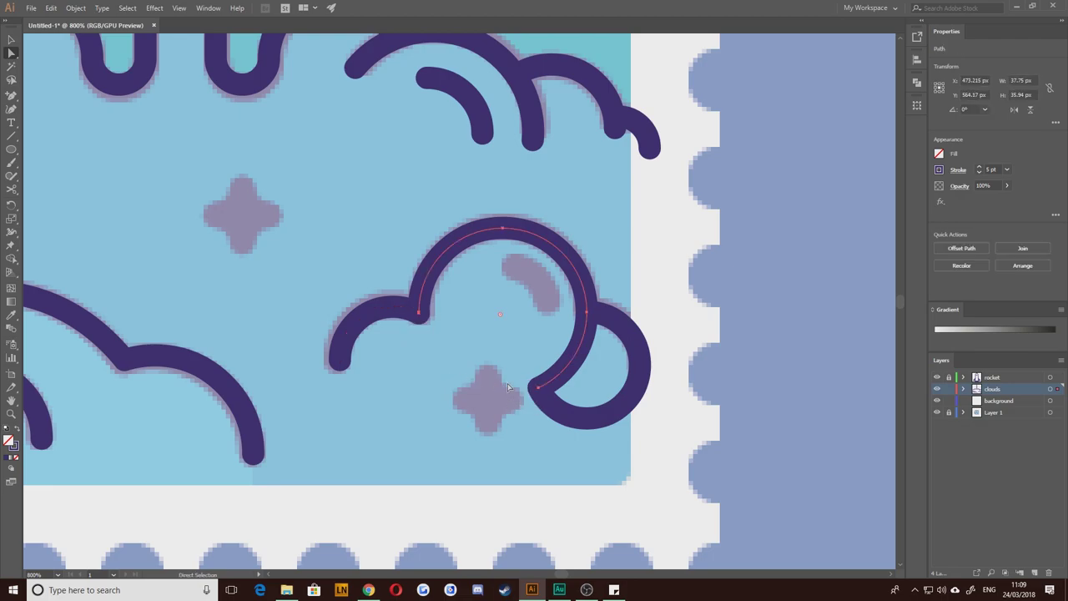
Step: Compare the clouds layer with the reference by toggling its visibility, and trim the right small circle to its upper-right arc
left_click(936, 389)
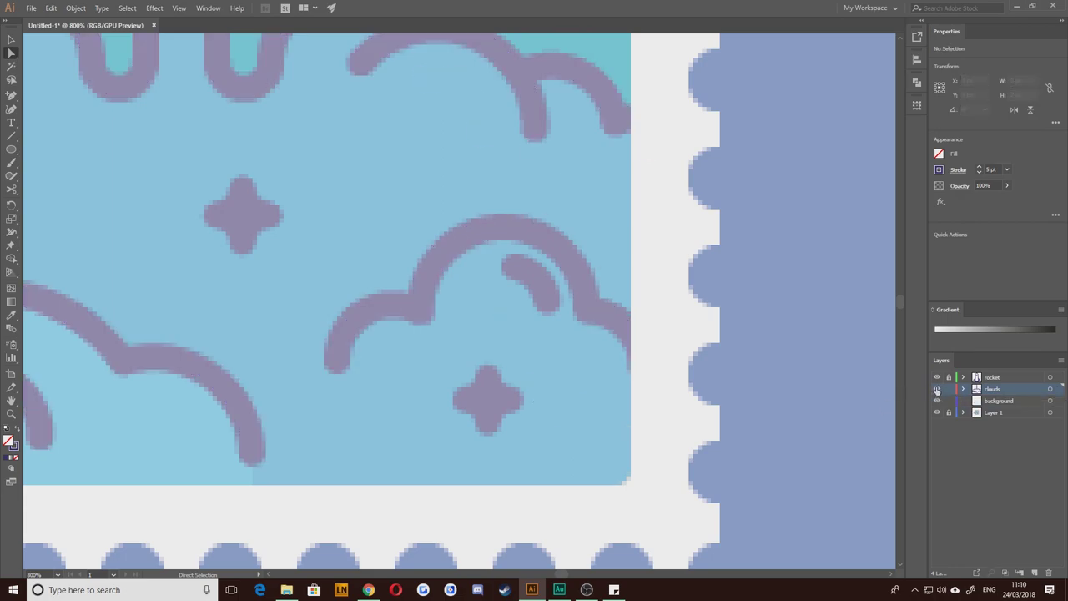
left_click(935, 389)
left_click(936, 388)
left_click(936, 389)
left_click(547, 404)
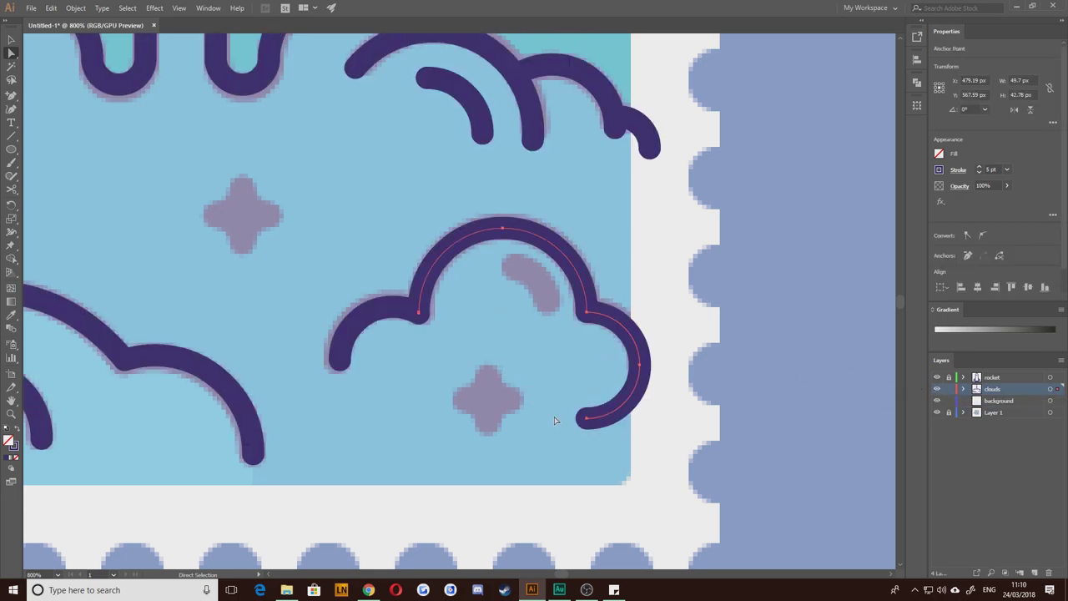
key("Delete")
left_click(516, 342)
Step: Draw a circle about 21 px wide from the dome's centre, passing over the reference highlight
scroll(515, 342, "up", 1)
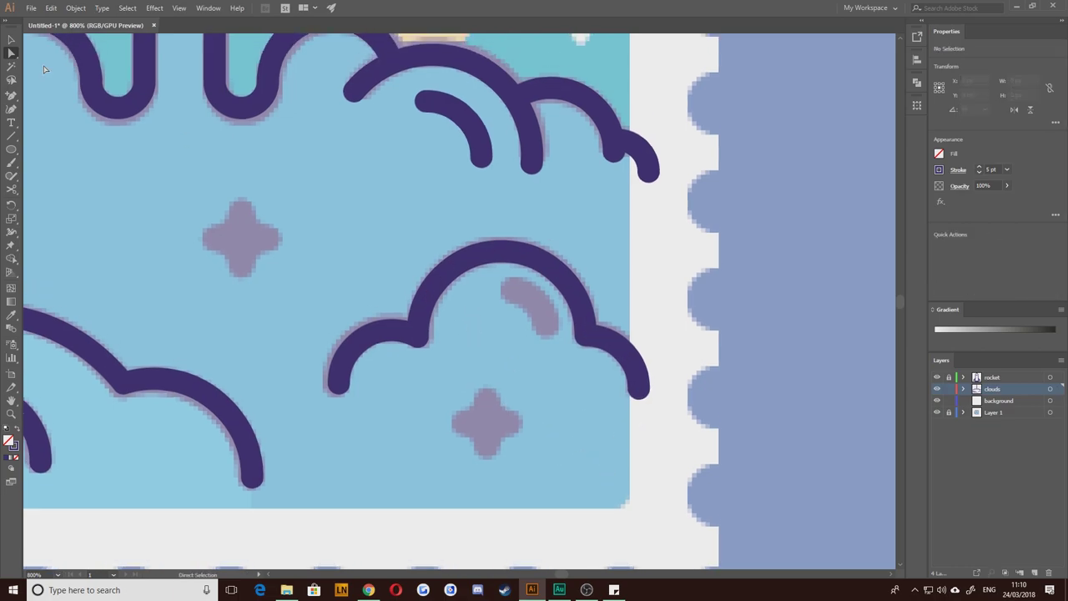
left_click(11, 40)
left_click(11, 150)
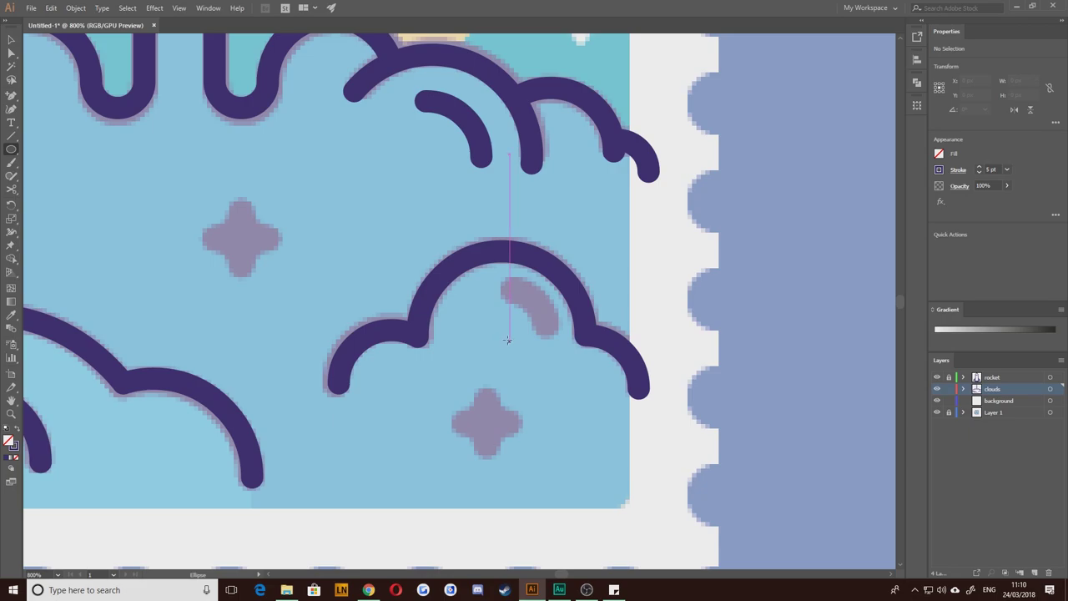
mouse_move(500, 334)
left_mouse_down()
mouse_move(472, 294)
mouse_move(453, 287)
left_mouse_up()
Step: Delete the inner circle's bottom and left anchors so only its upper-right arc remains as the cloud highlight
key("a")
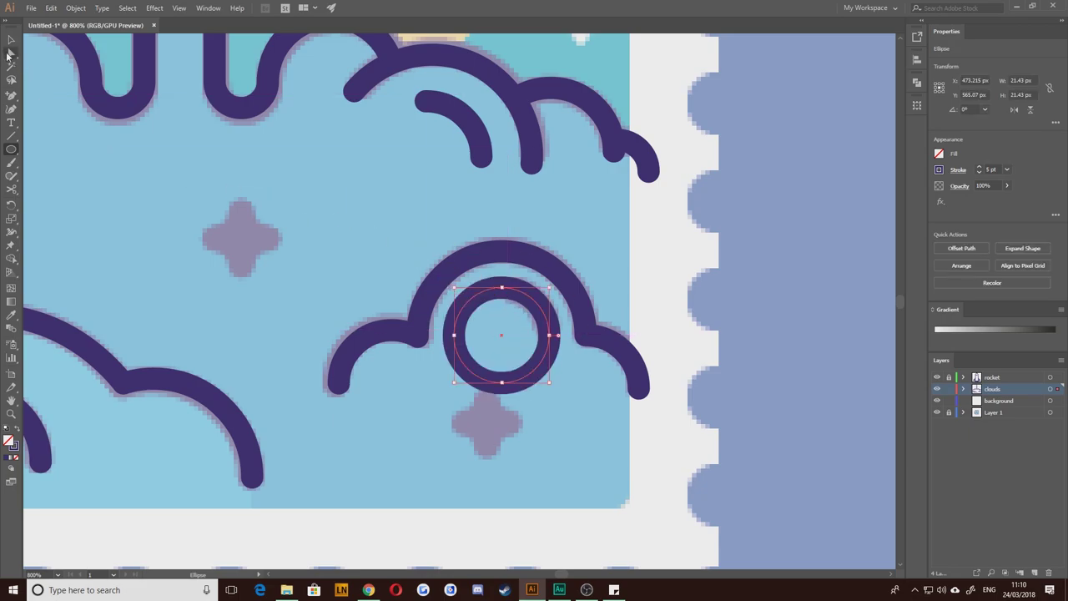
left_click(505, 386)
key("Delete")
left_click(453, 334)
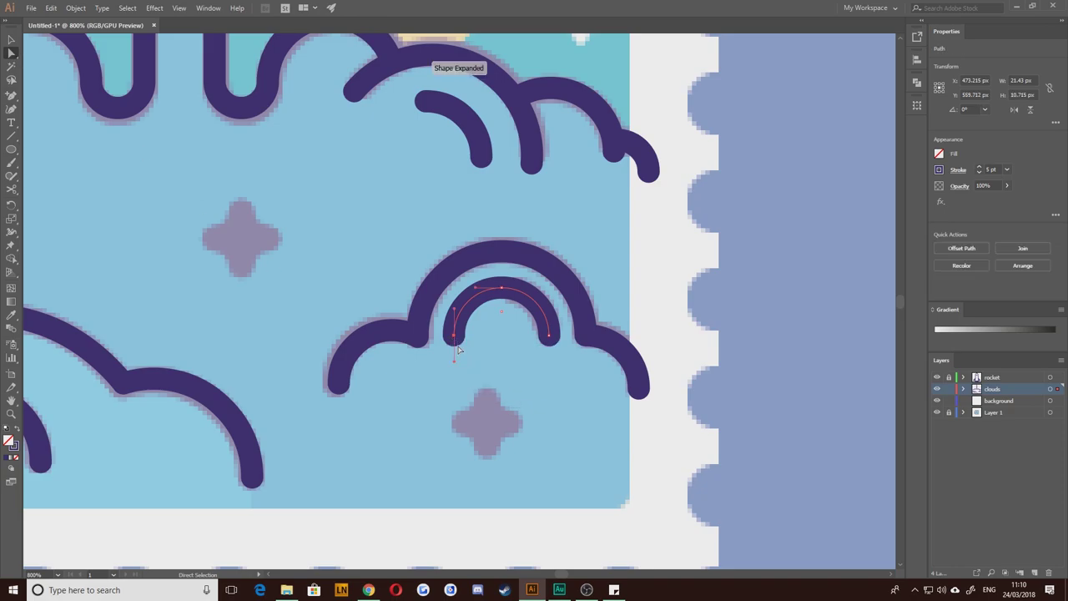
key("Delete")
left_click(12, 40)
Step: Examine the traced cloud outlines and highlights across the whole stamp illustration
scroll(237, 262, "down", 3)
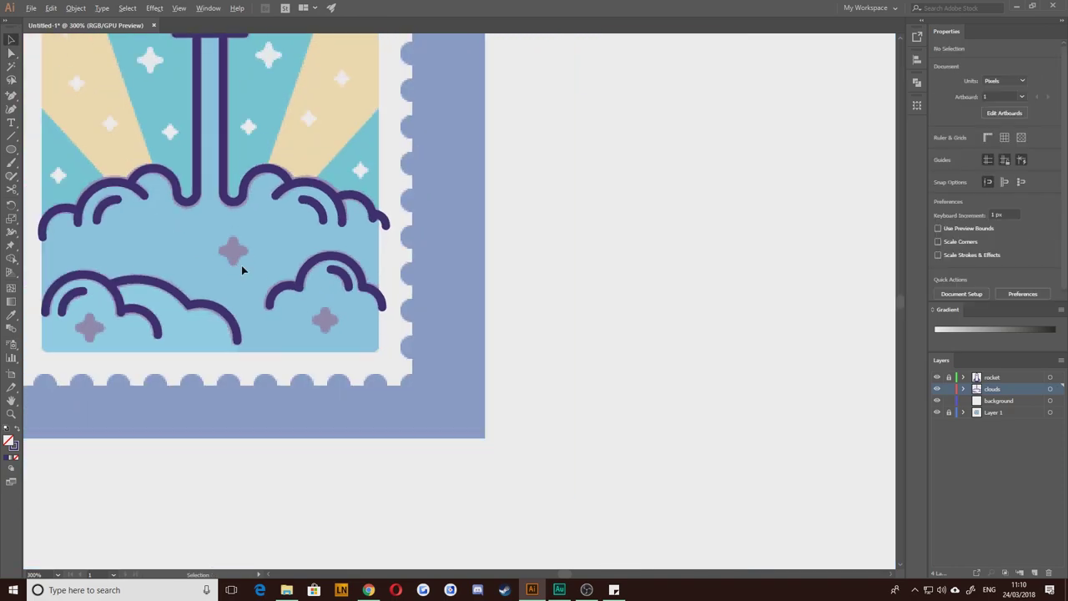
left_click_drag(232, 252, 395, 326)
left_click_drag(206, 237, 259, 285)
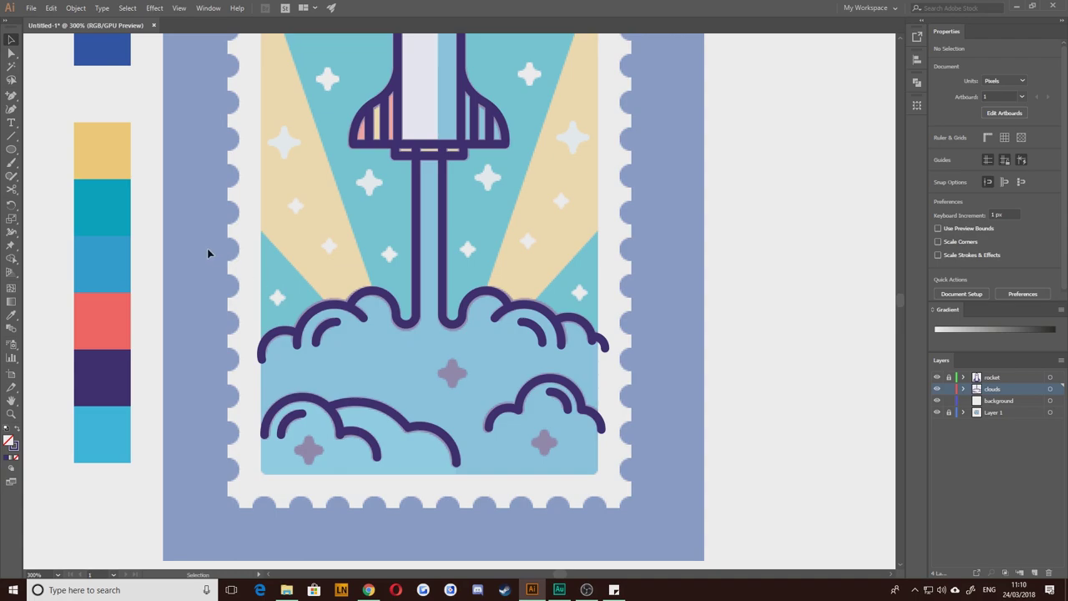
left_click_drag(209, 252, 267, 300)
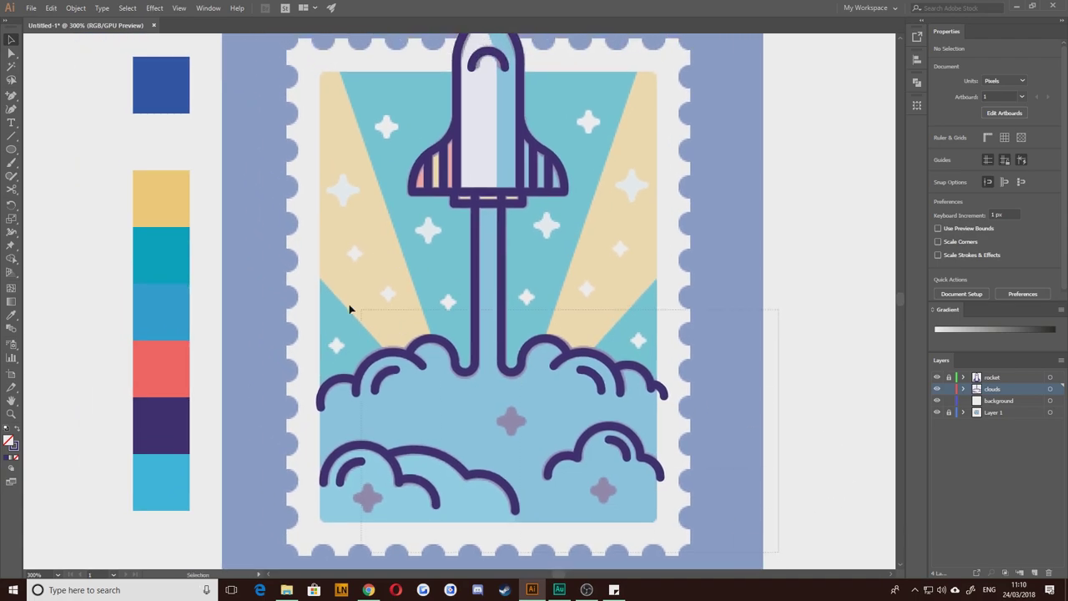
left_click_drag(350, 310, 317, 276)
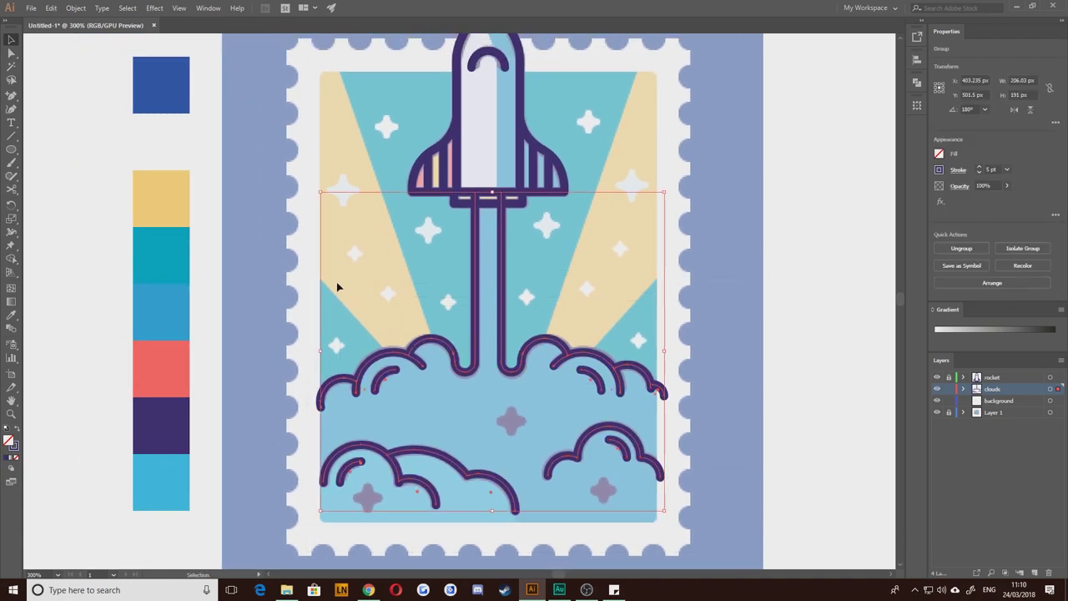
left_click(309, 265)
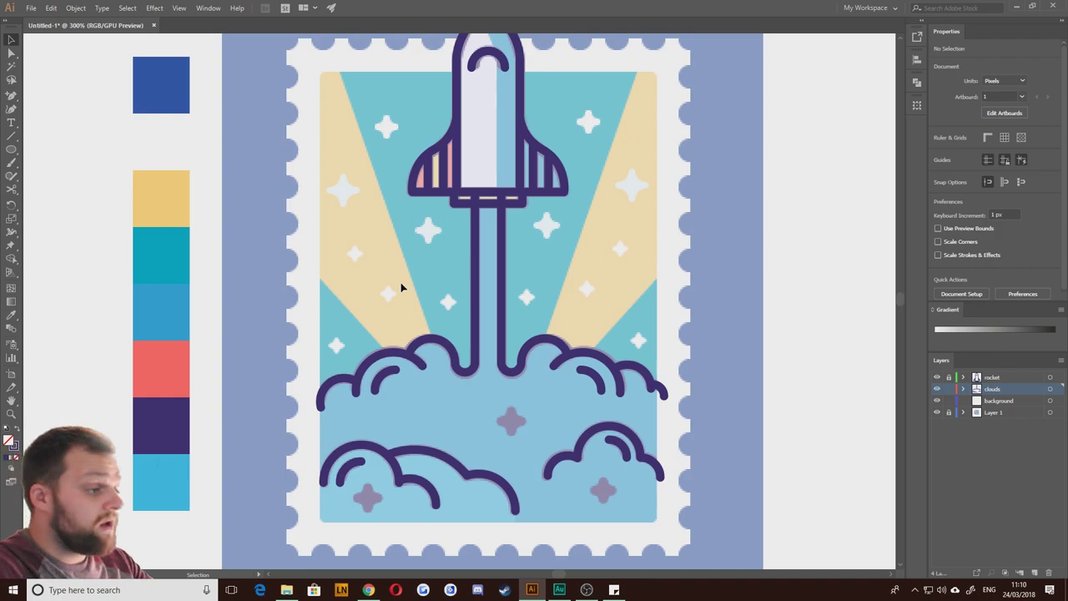
scroll(320, 240, "down", 2)
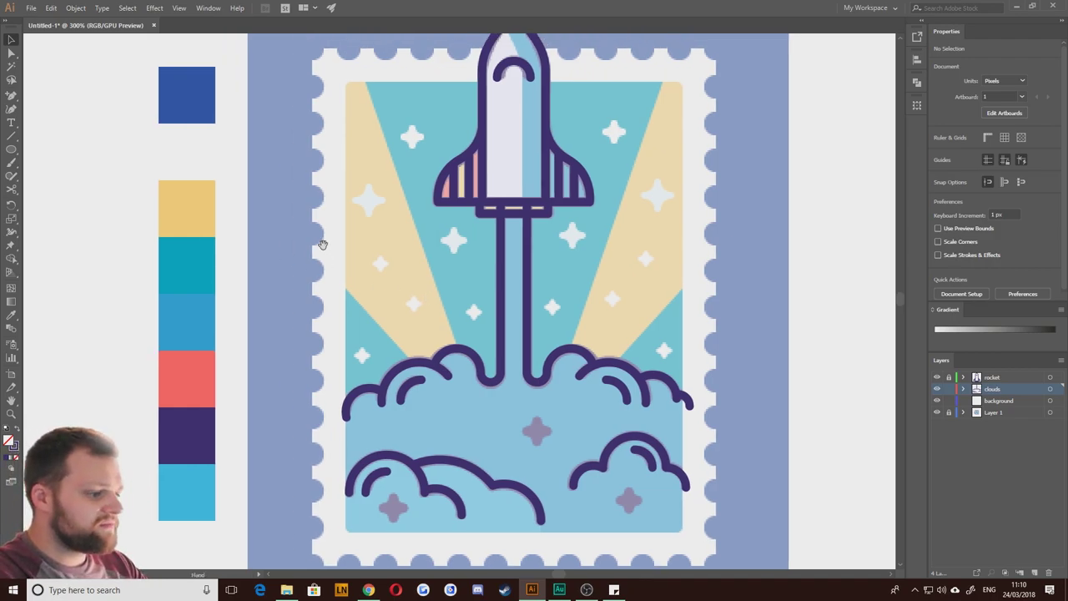
scroll(329, 269, "up", 1)
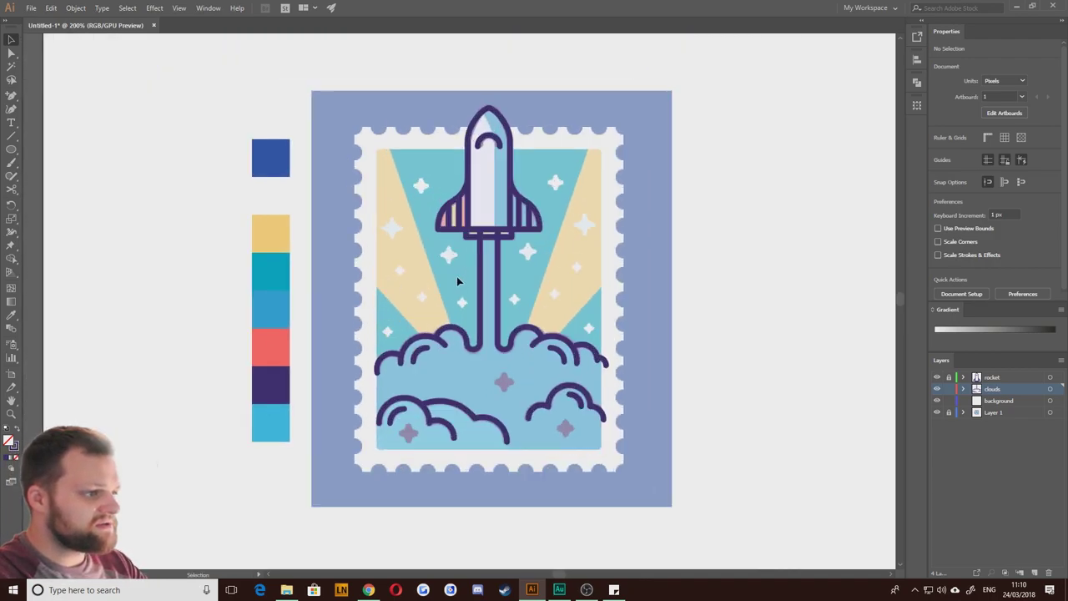
scroll(456, 276, "up", 1)
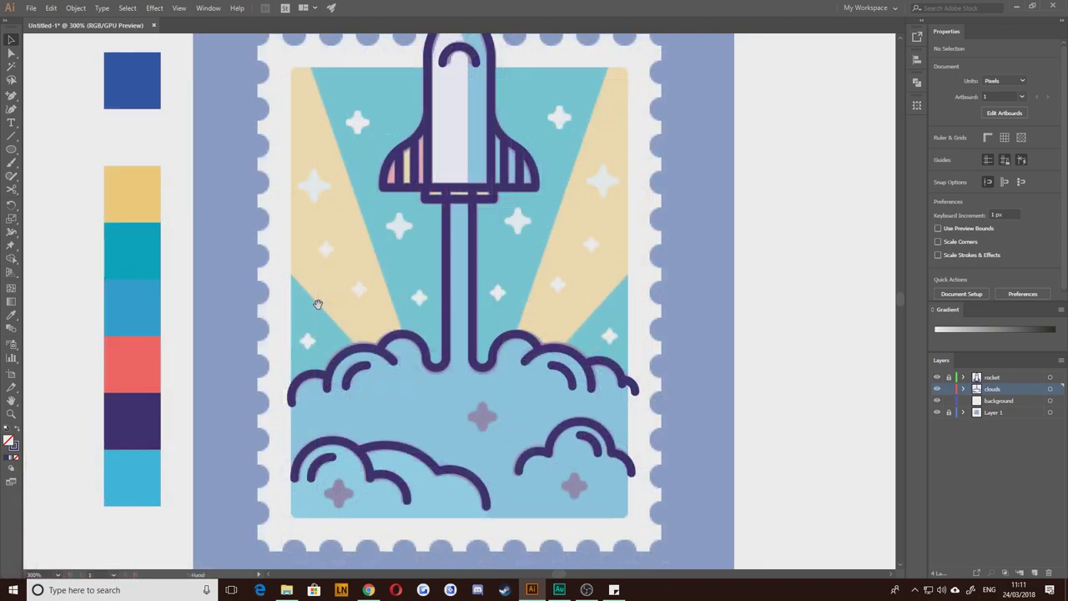
left_click_drag(282, 266, 299, 273)
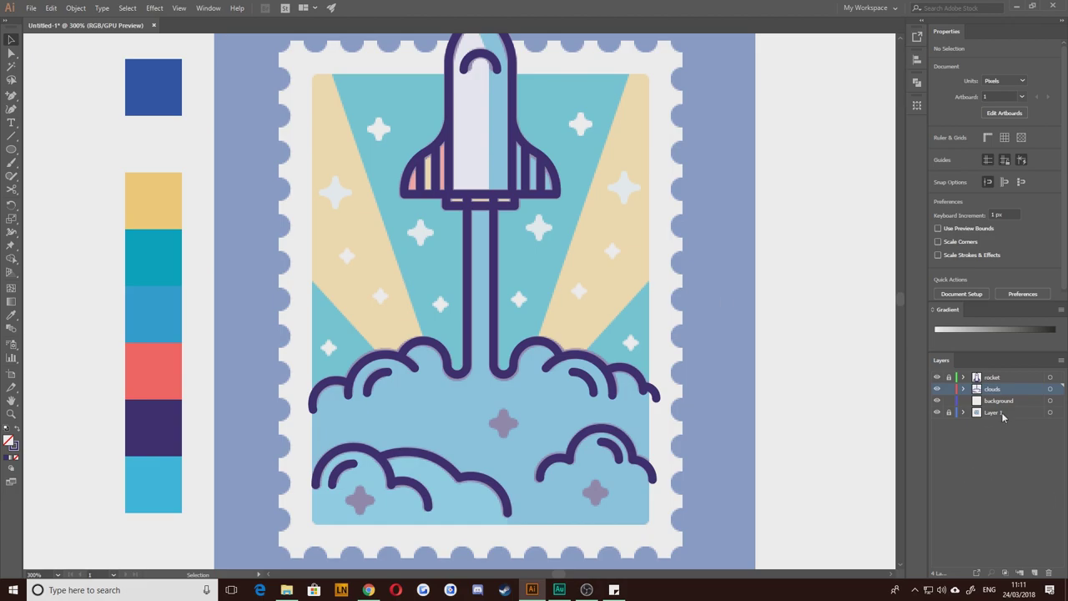
Step: Create a new layer above the clouds layer and name it stars
left_click(1035, 573)
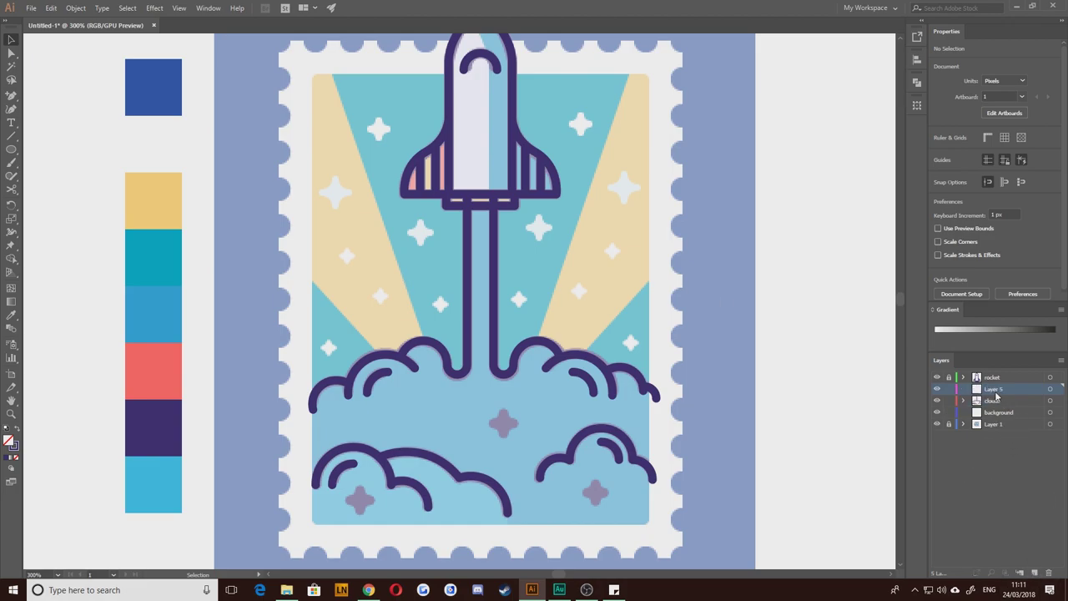
double_click(992, 389)
type("ltars")
key("Return")
Step: Sample the near-white palette swatch between the dark blue and yellow ones as the fill, without a stroke
scroll(351, 255, "up", 3)
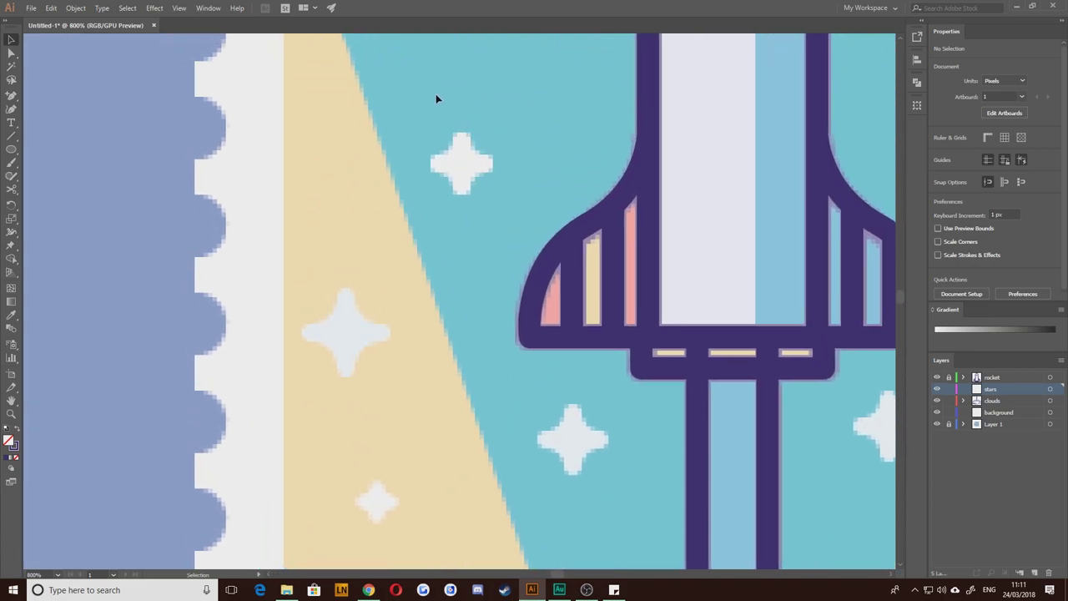
left_click_drag(424, 307, 418, 282)
left_click_drag(11, 149, 59, 148)
left_click_drag(160, 306, 274, 310)
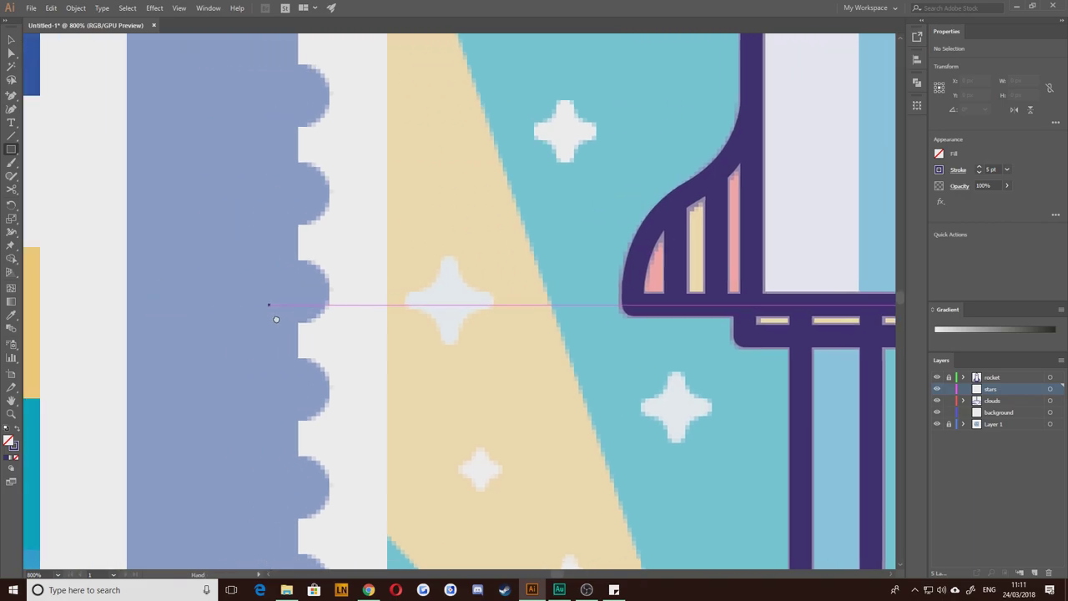
scroll(284, 308, "down", 4)
left_click_drag(234, 402, 318, 375)
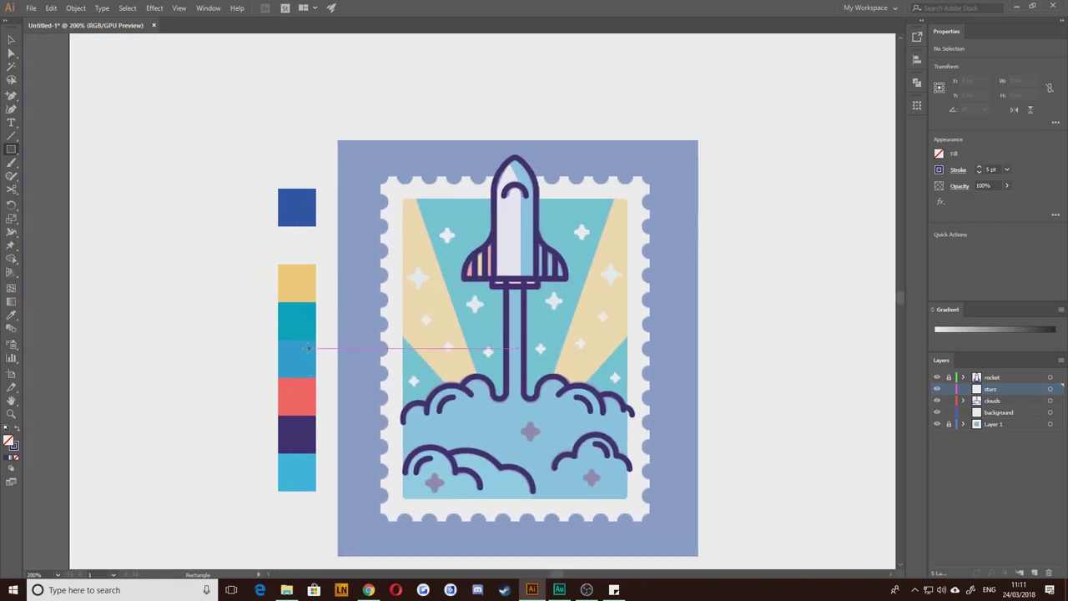
key("i")
left_click(300, 242)
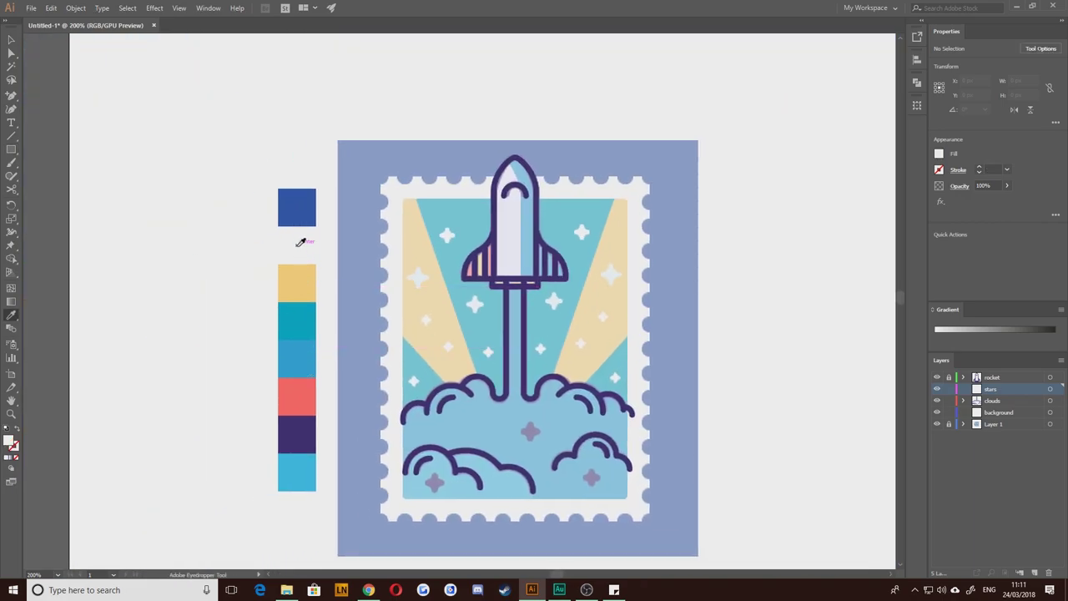
key("v")
Step: Draw a square about 19.7 px wide from the centre of the large reference star on the left yellow beam
scroll(385, 290, "up", 4)
left_click_drag(552, 174, 433, 283)
scroll(469, 272, "up", 1)
left_click_drag(221, 274, 274, 192)
left_click(11, 149)
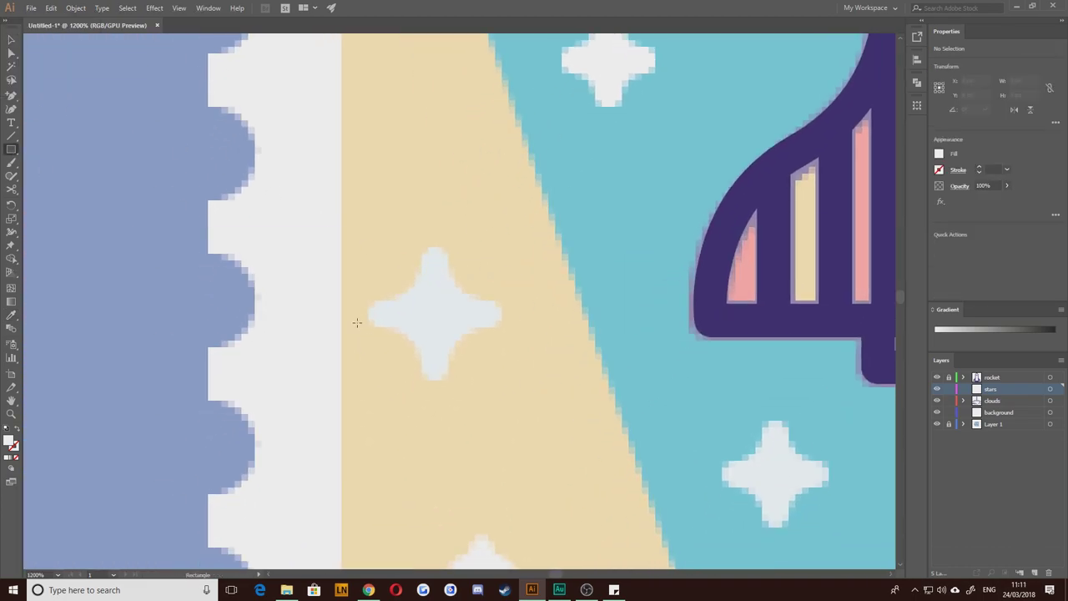
left_click_drag(434, 313, 370, 272)
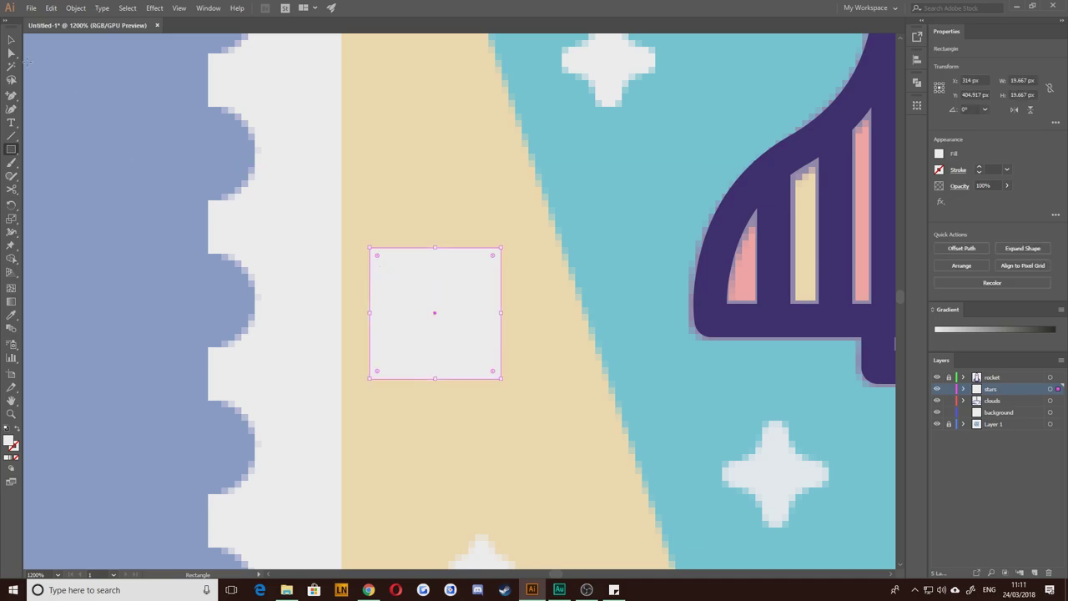
left_click(11, 39)
left_click(147, 168)
Step: Duplicate the square to its left and round the copy's corners fully into a circle
left_click(402, 311)
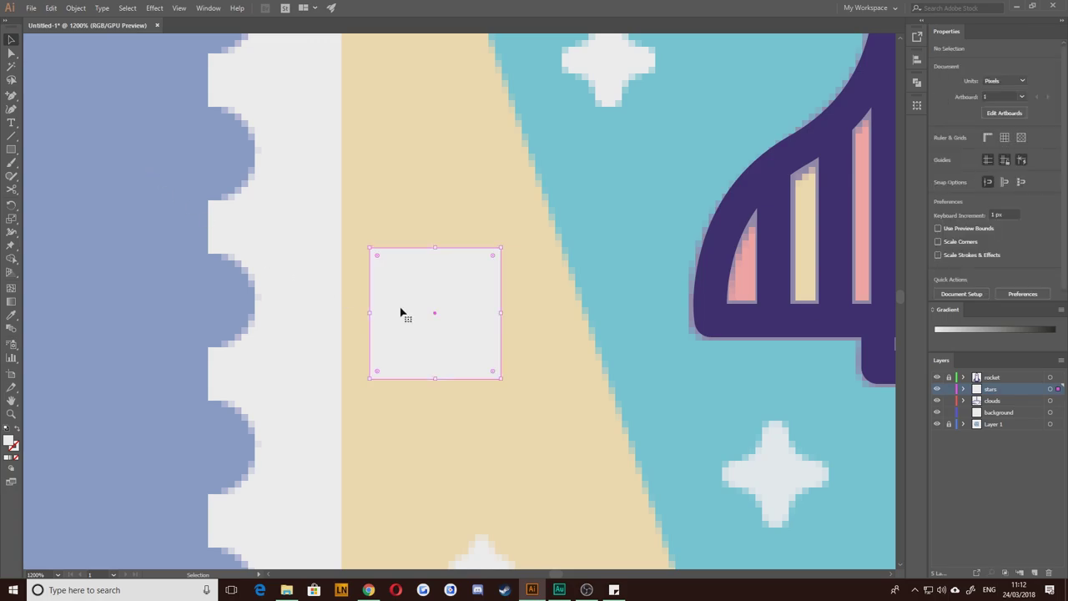
left_click_drag(408, 308, 223, 307)
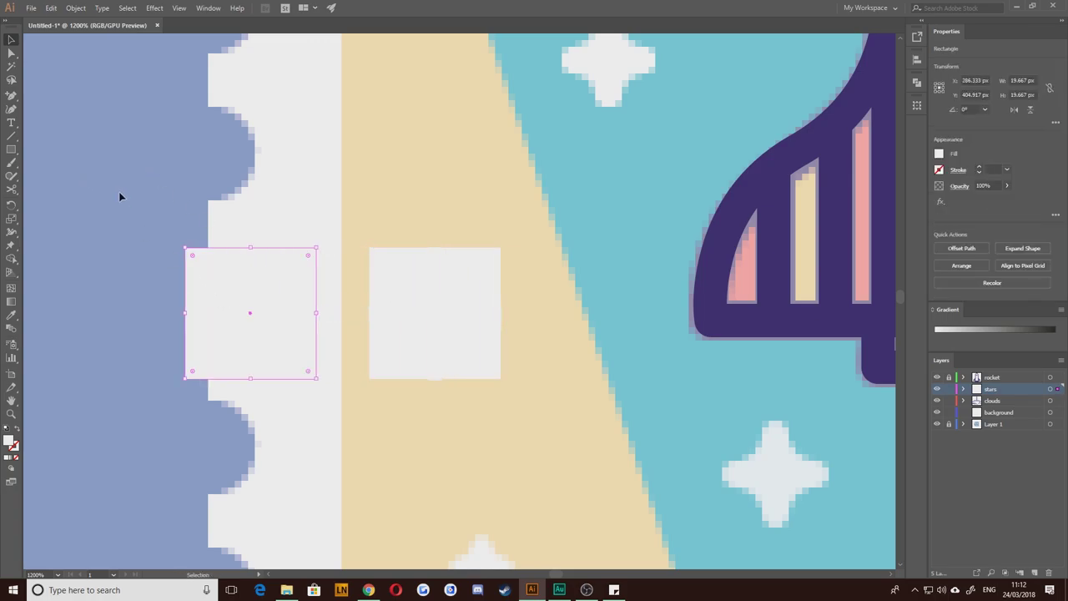
left_click_drag(188, 252, 219, 288)
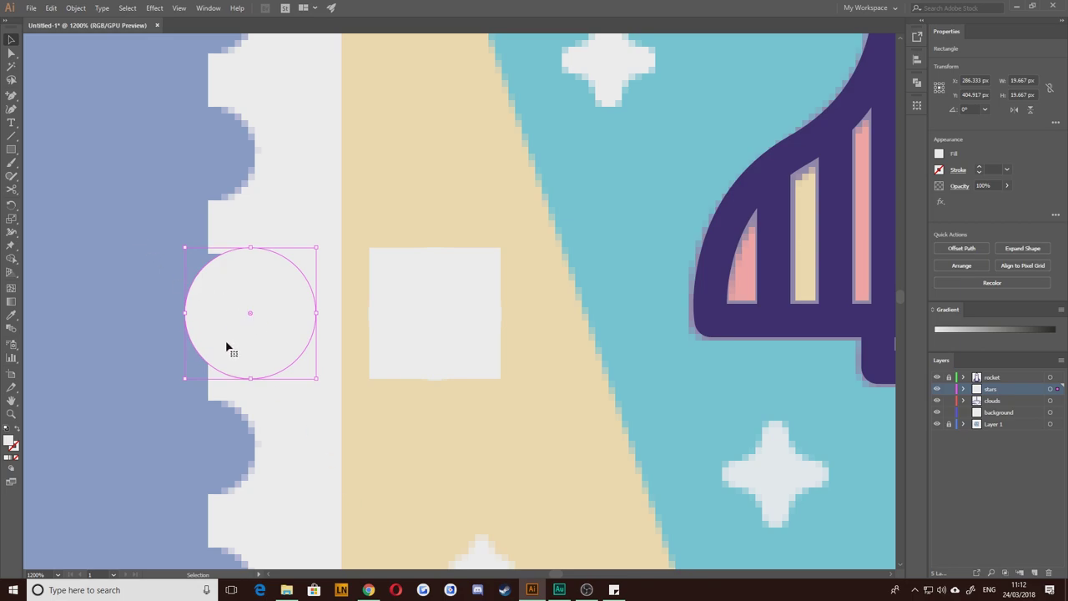
Step: Move the circle so its centre sits on the square's upper-left corner
left_click_drag(218, 339, 349, 268)
left_click(206, 285)
left_click(404, 294)
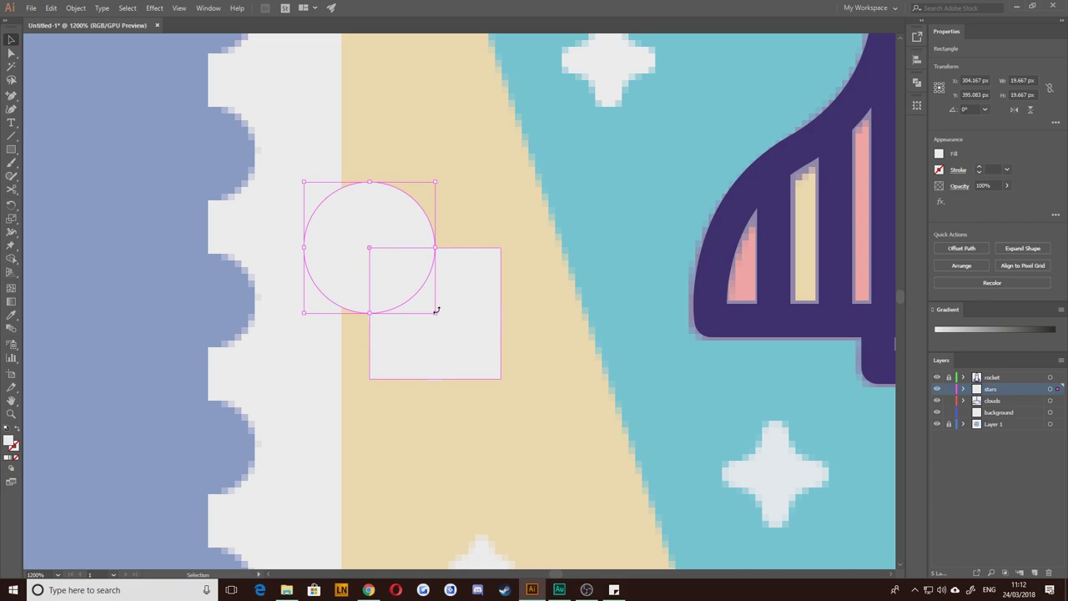
Step: Try scaling the circle to 80% of its width with proportions constrained
left_click(1027, 80)
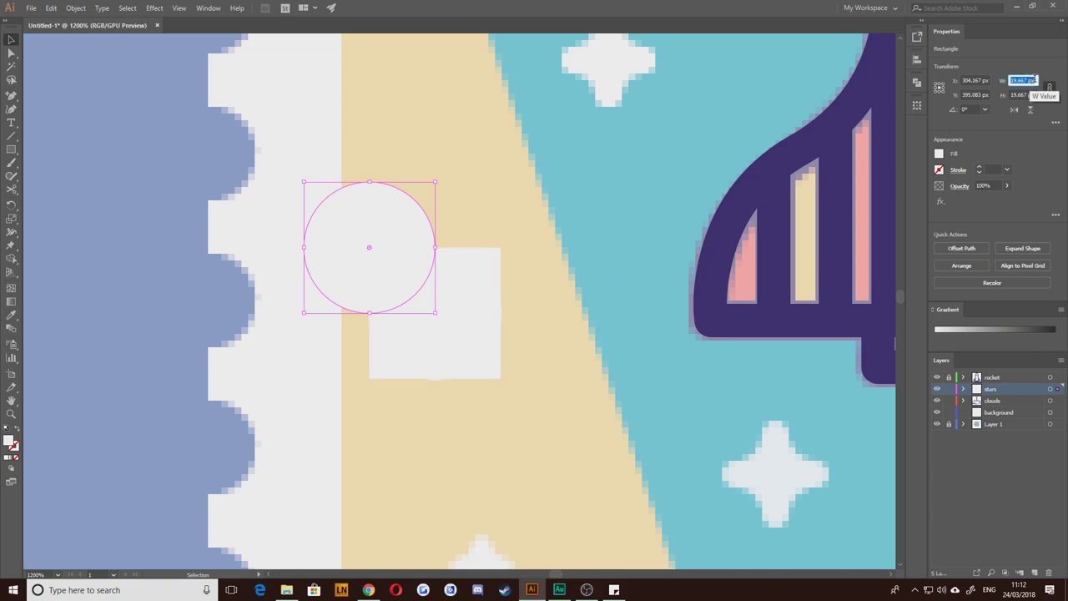
type("80%")
key("Return")
left_click(340, 292)
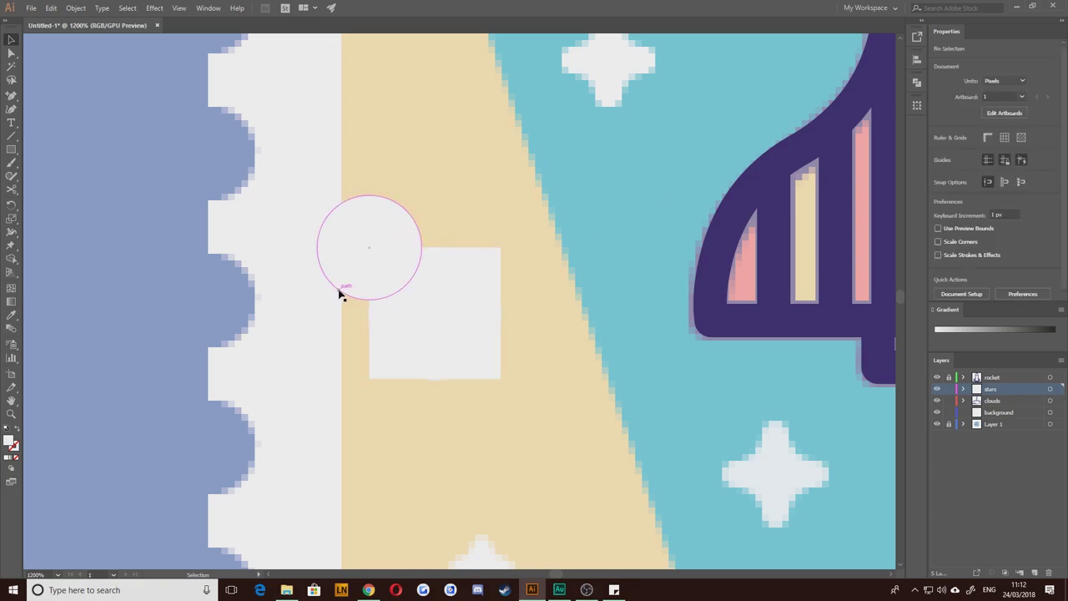
Step: Centre the full-size circle back on the square's upper-left corner and scale it proportionally to 80%
left_click(344, 292)
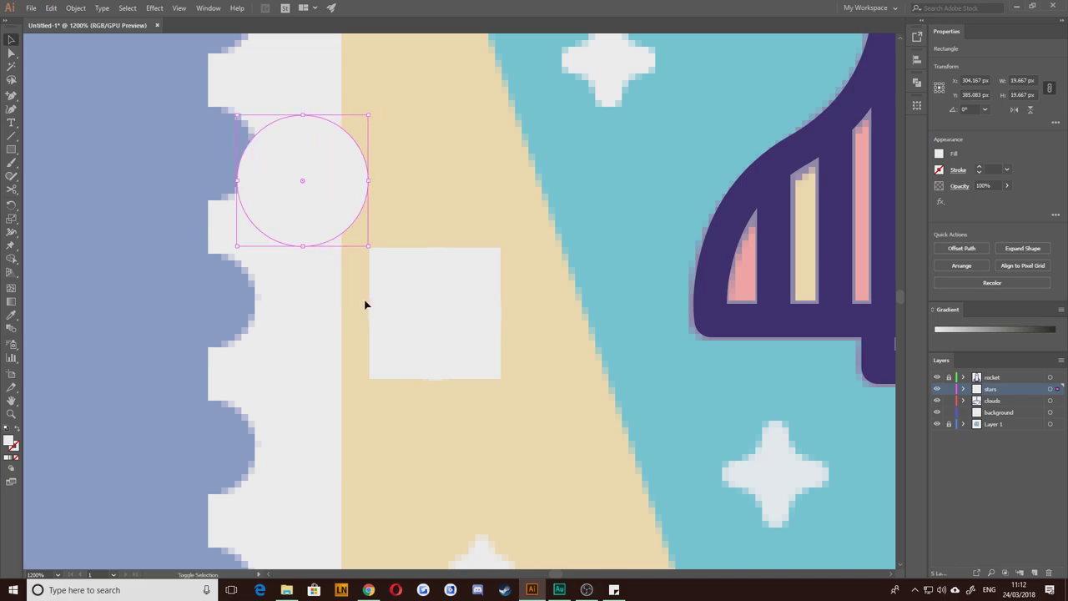
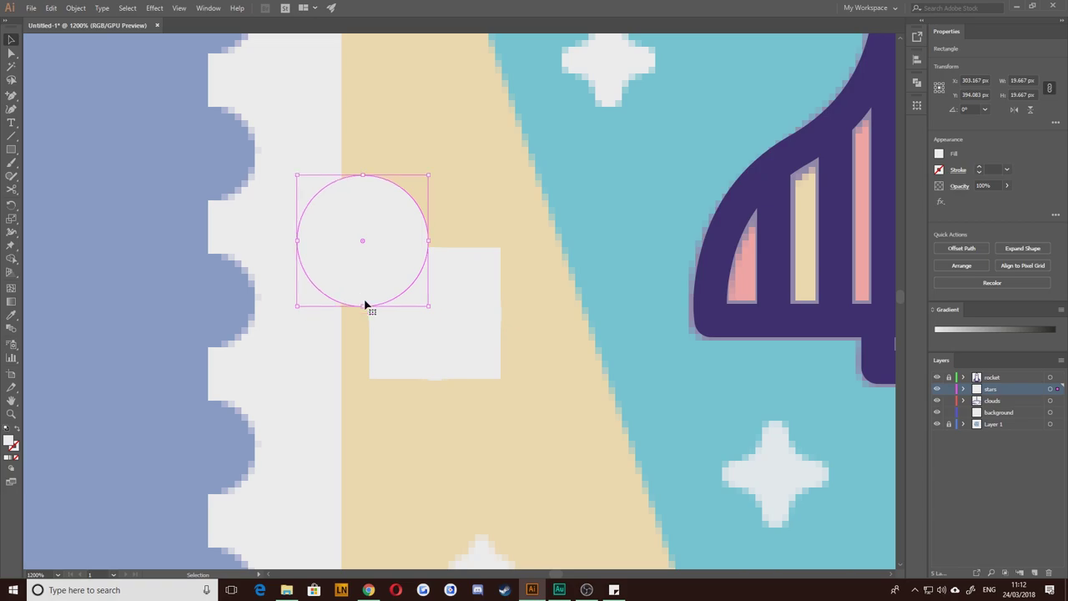
key("Right")
key("Down")
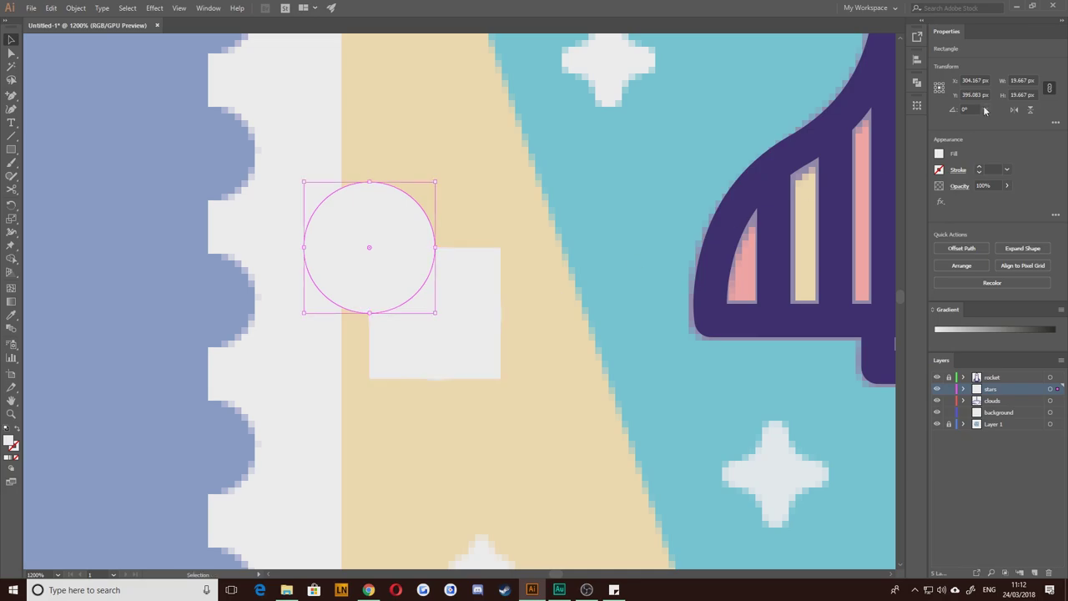
double_click(1030, 80)
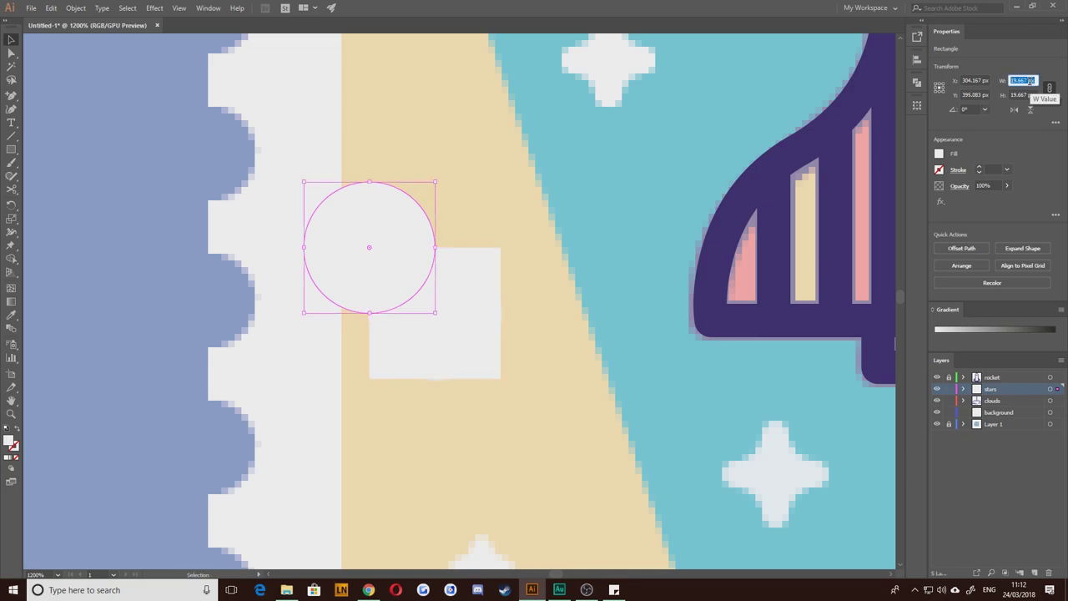
key("Return")
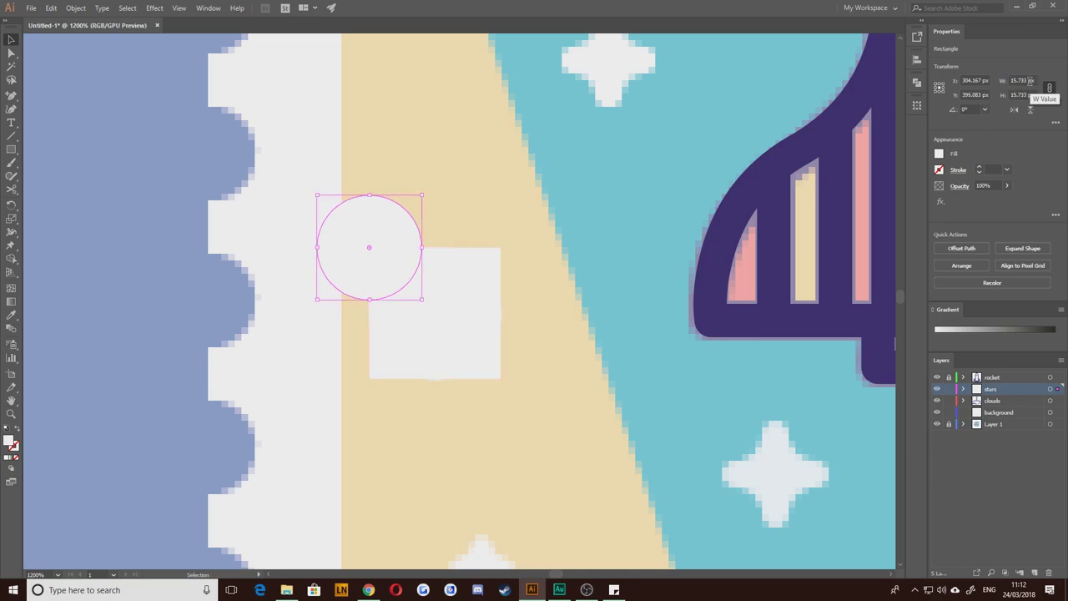
Step: Undo the circle's 80% scaling and try scaling it proportionally to 90% of its width
double_click(1016, 80)
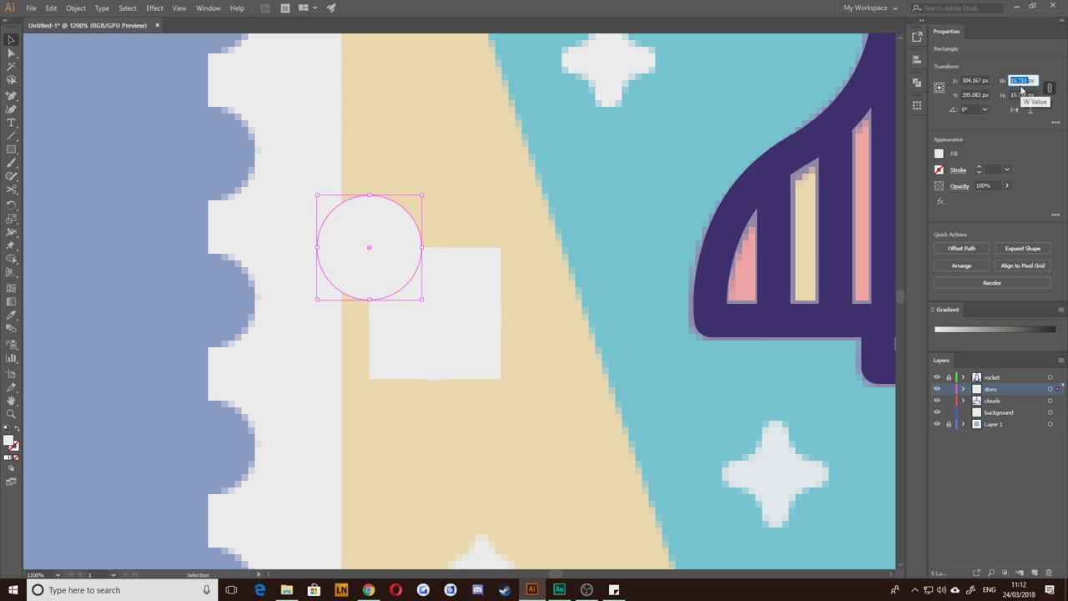
key("Left")
left_click(590, 159)
key("ctrl+z")
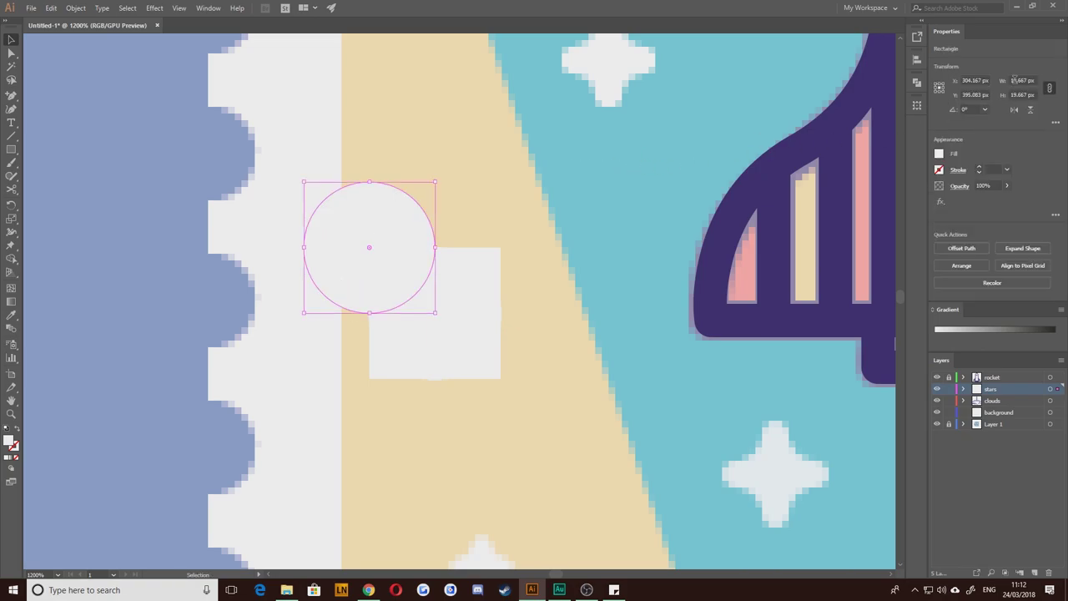
triple_click(1018, 80)
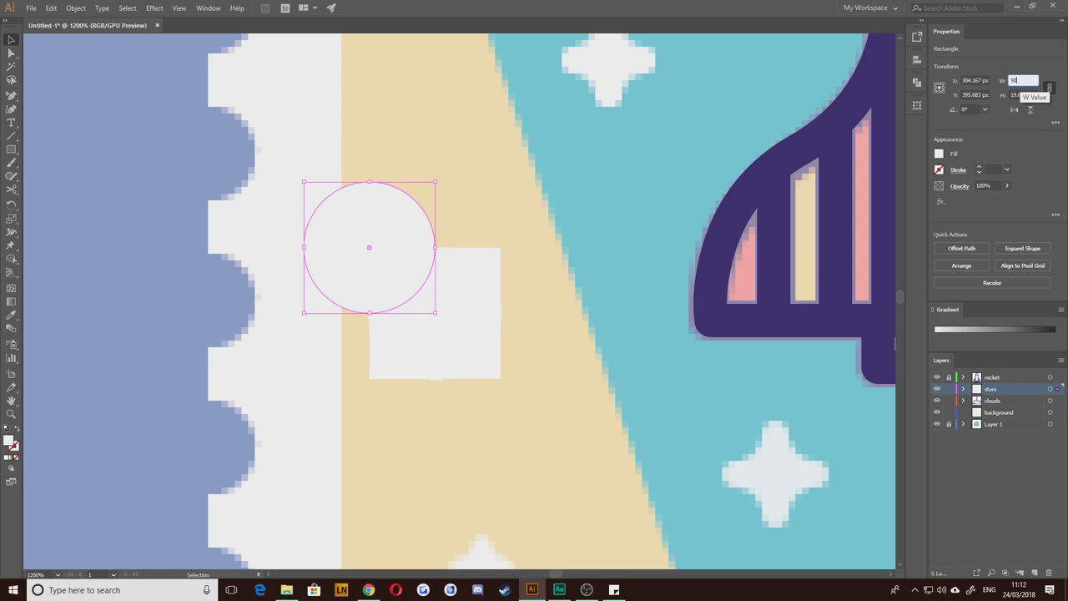
key("Return")
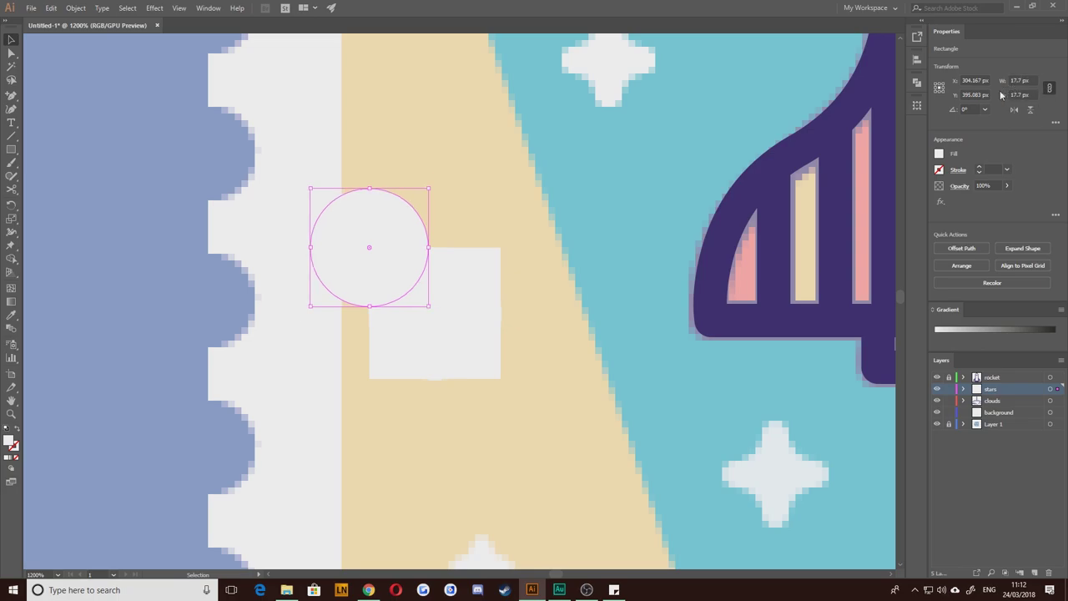
key("ctrl+z")
Step: Scale the corner circle proportionally to 85% of its width
left_click(1020, 80)
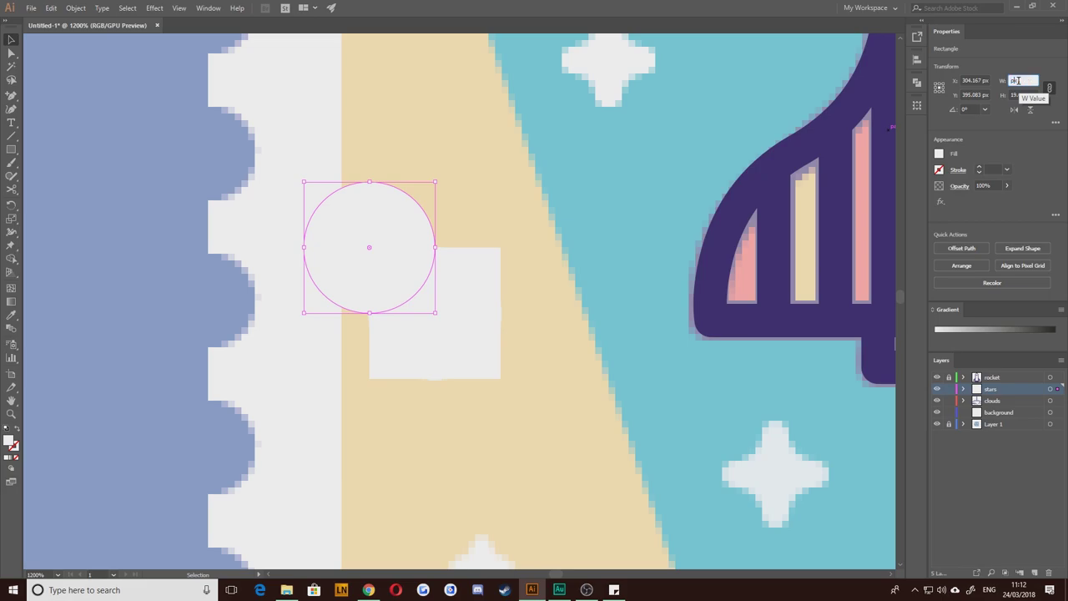
type("85%")
key("Return")
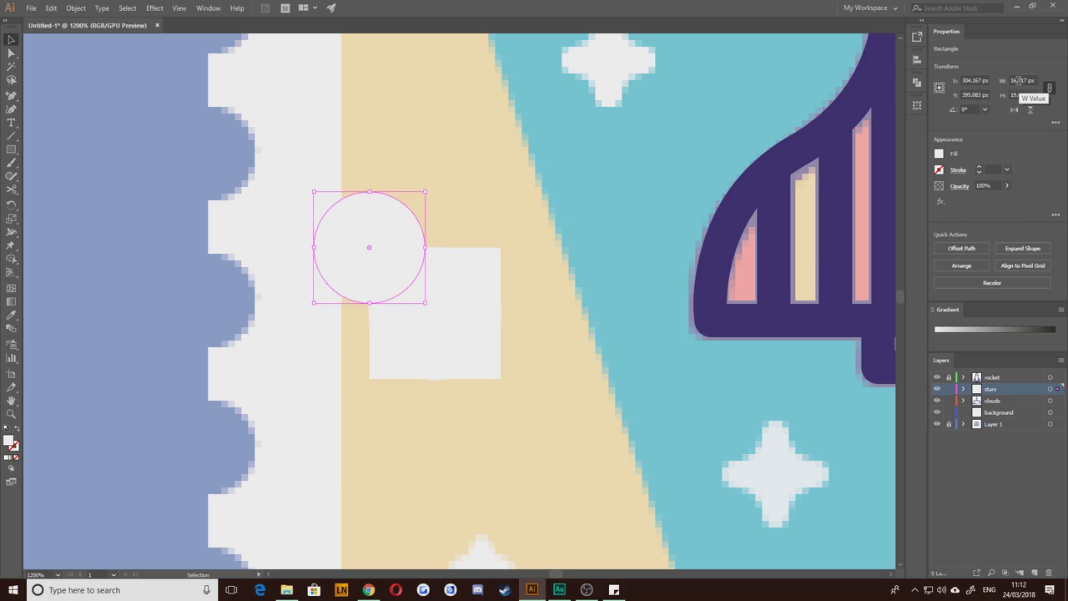
Step: Duplicate the scaled circle onto the other three corners of the square
left_click(233, 200)
left_click(358, 255)
key("ctrl+shift+a")
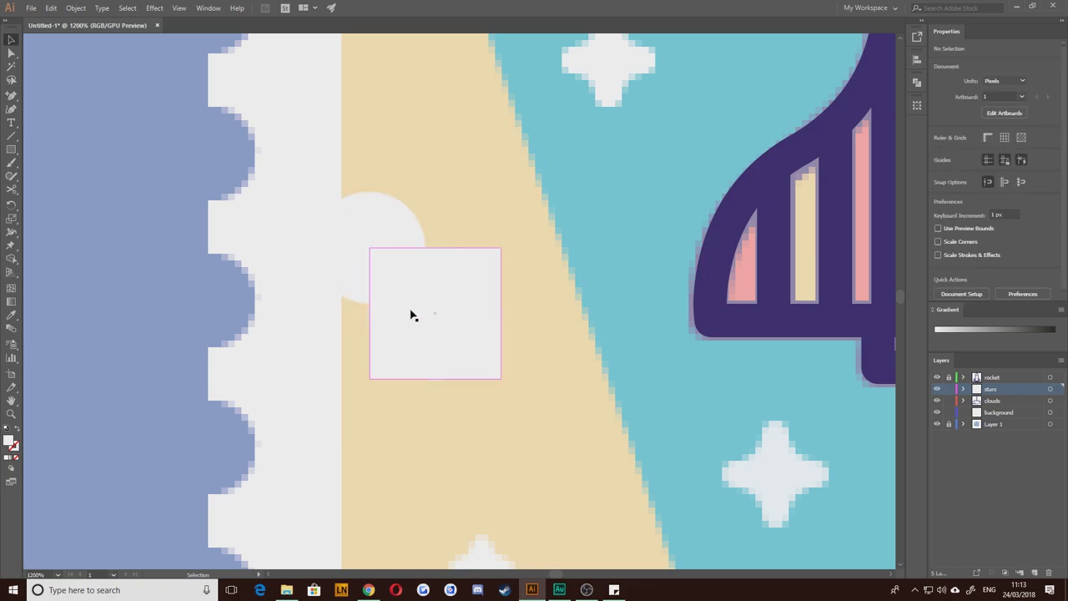
left_click(347, 268)
left_click_drag(338, 259, 394, 380)
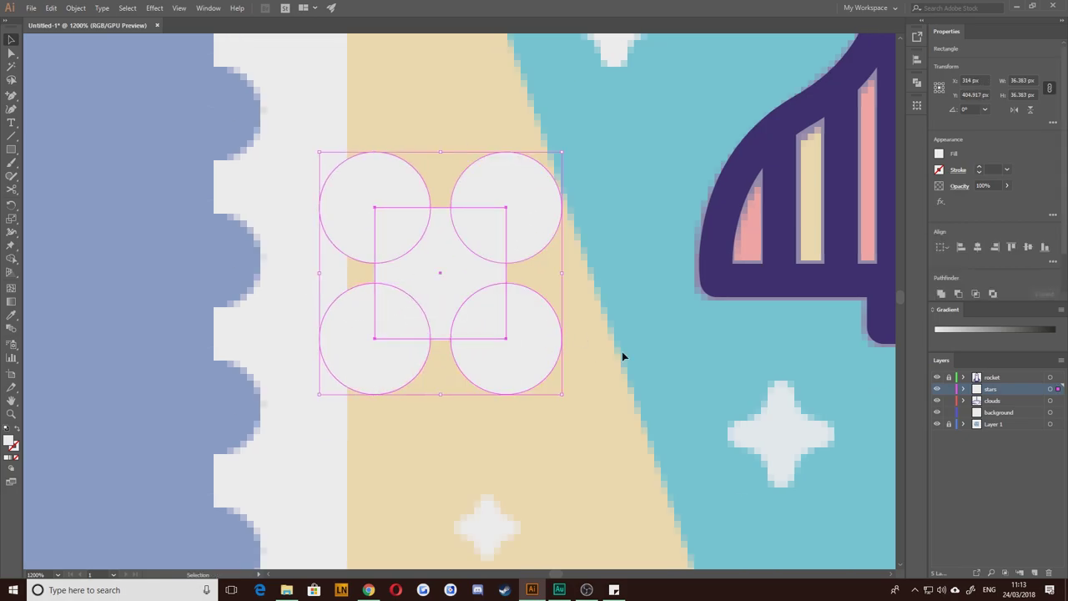
Step: Subtract the four corner circles from the square with Minus Front to form a four-pointed star
left_click(959, 293)
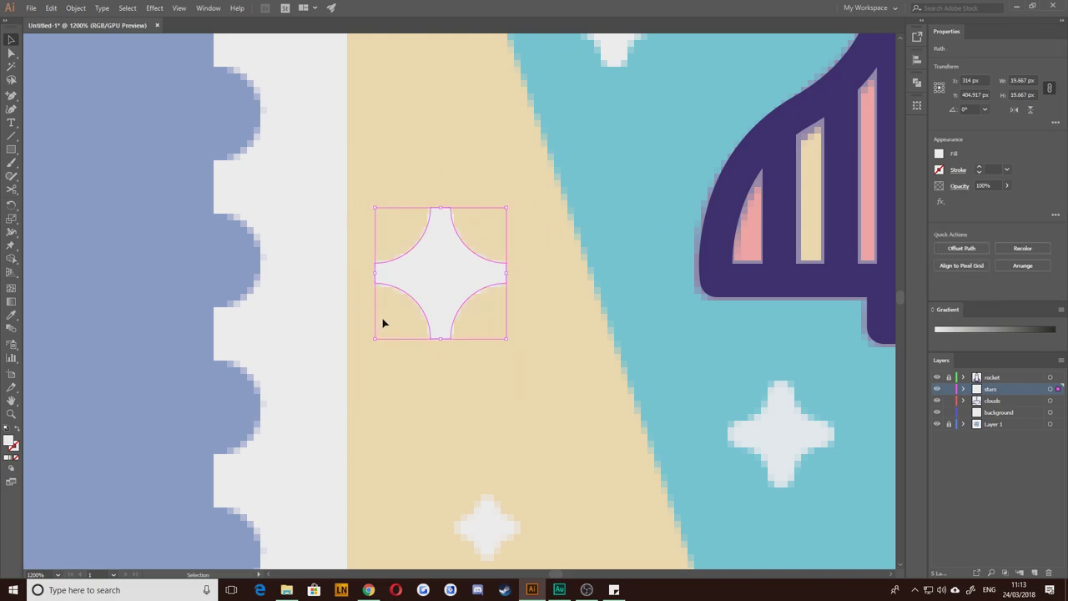
key("ctrl+z")
key("ctrl+shift+z")
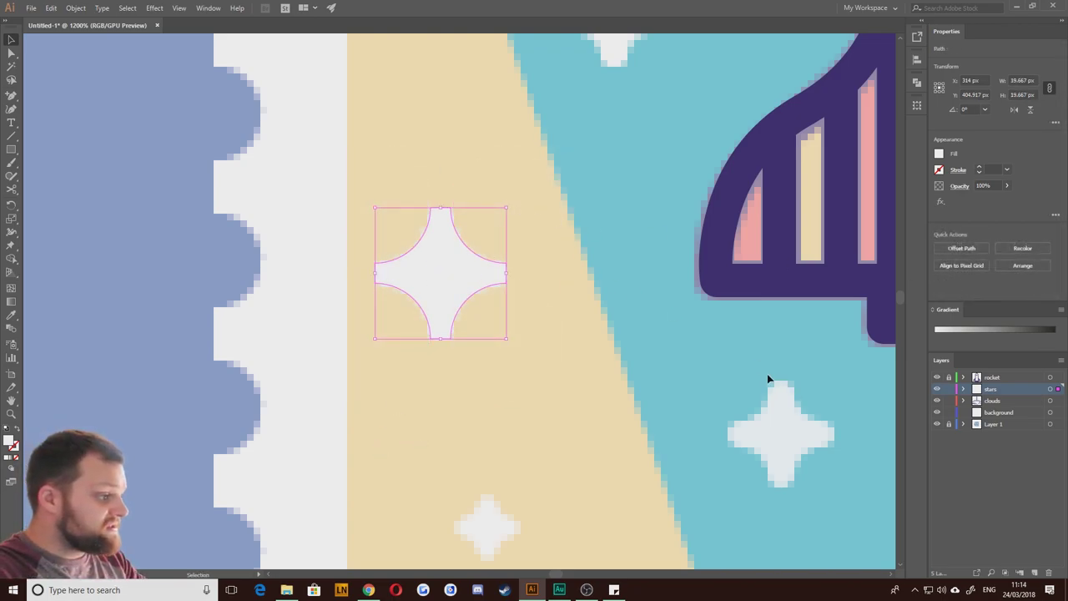
Step: Examine the anchors at the tip of the star's upper arm and try converting its upper-left anchor into a corner point
left_click(10, 53)
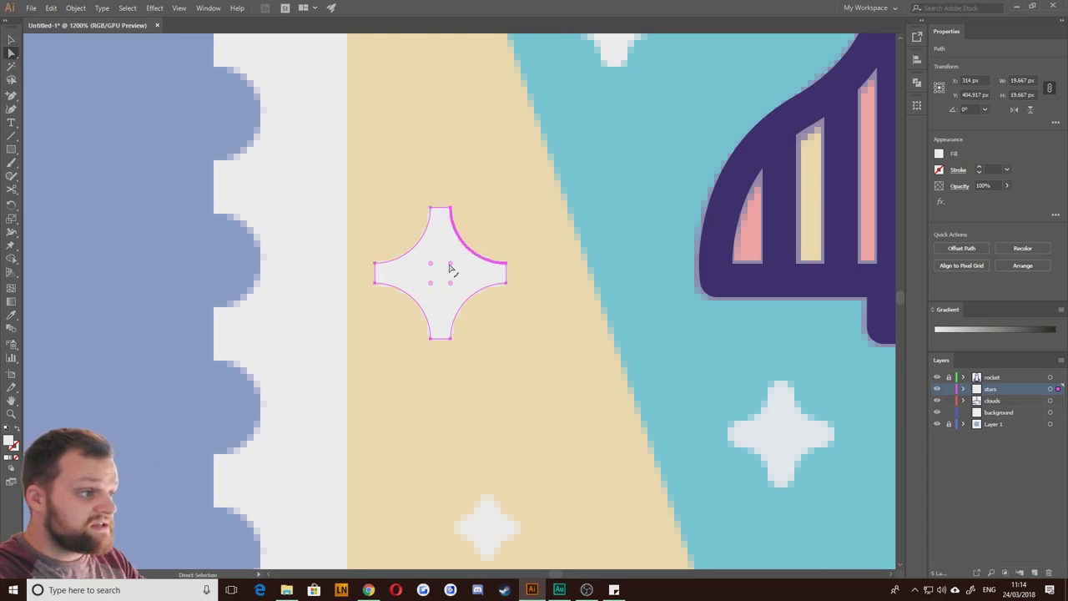
scroll(429, 233, "up", 2)
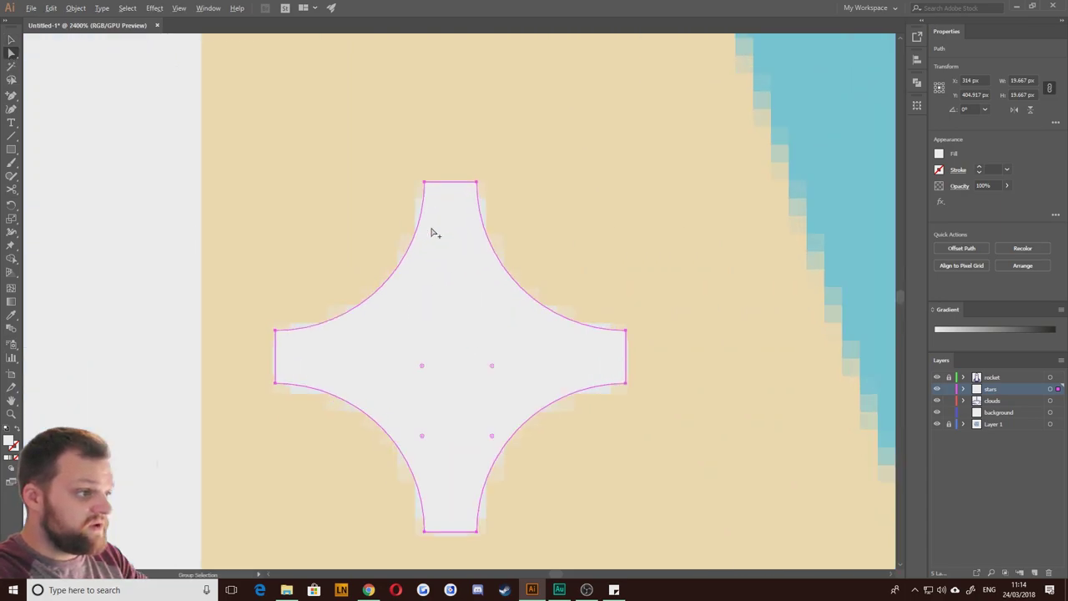
scroll(431, 233, "up", 2)
left_click(431, 181)
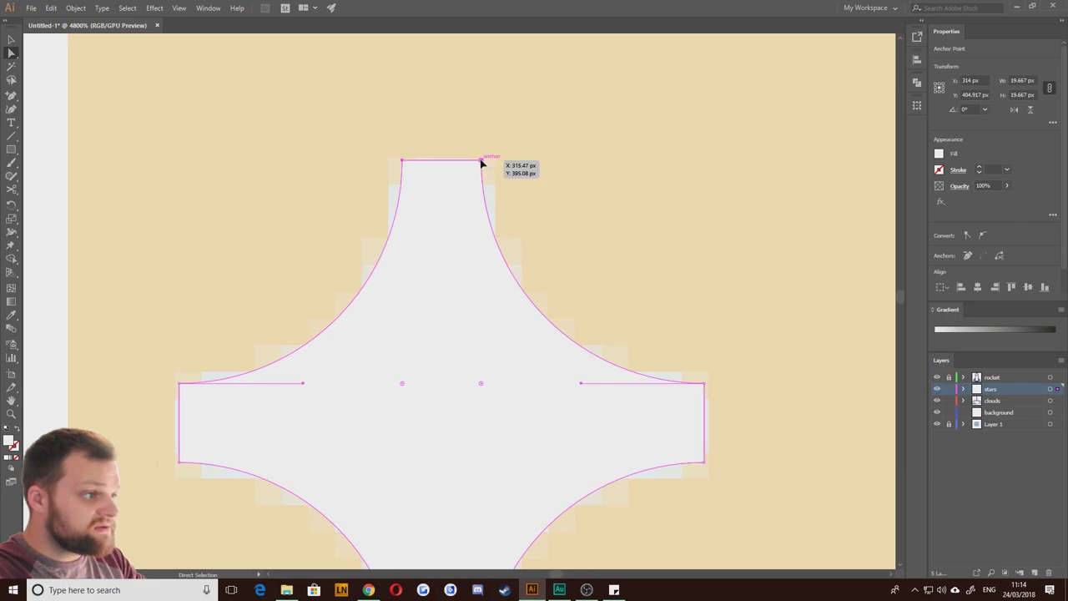
left_click(482, 161)
scroll(467, 195, "up", 3)
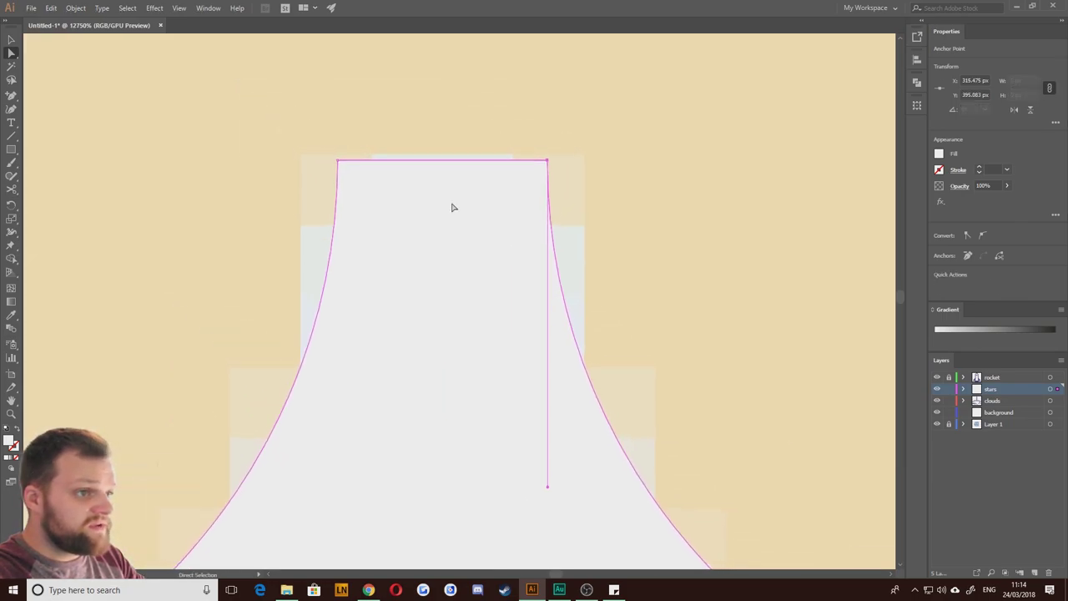
left_click(632, 202)
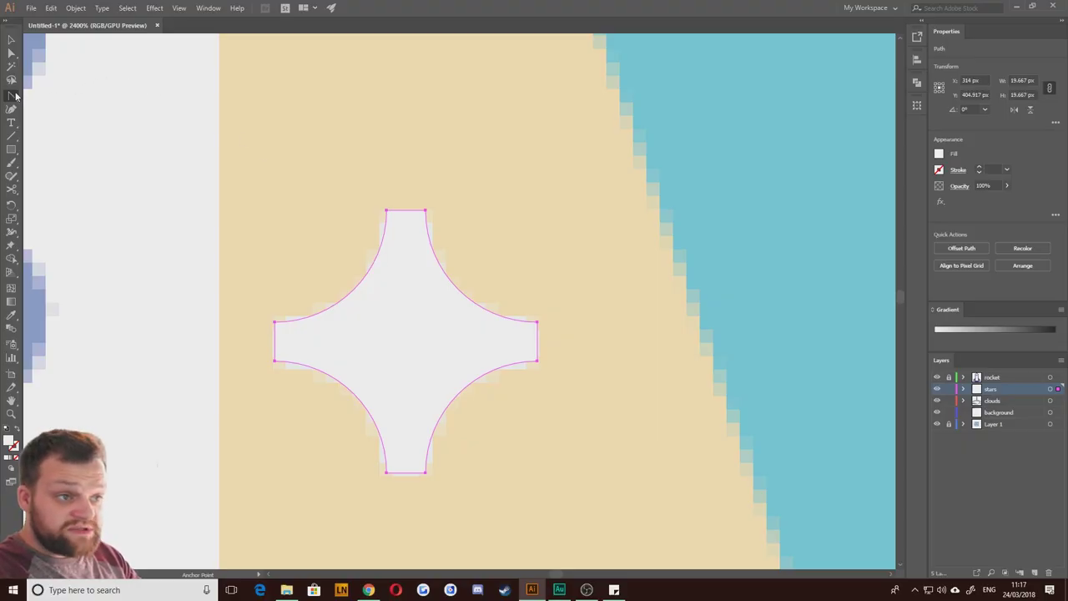
left_click_drag(15, 96, 61, 142)
left_click_drag(386, 213, 410, 228)
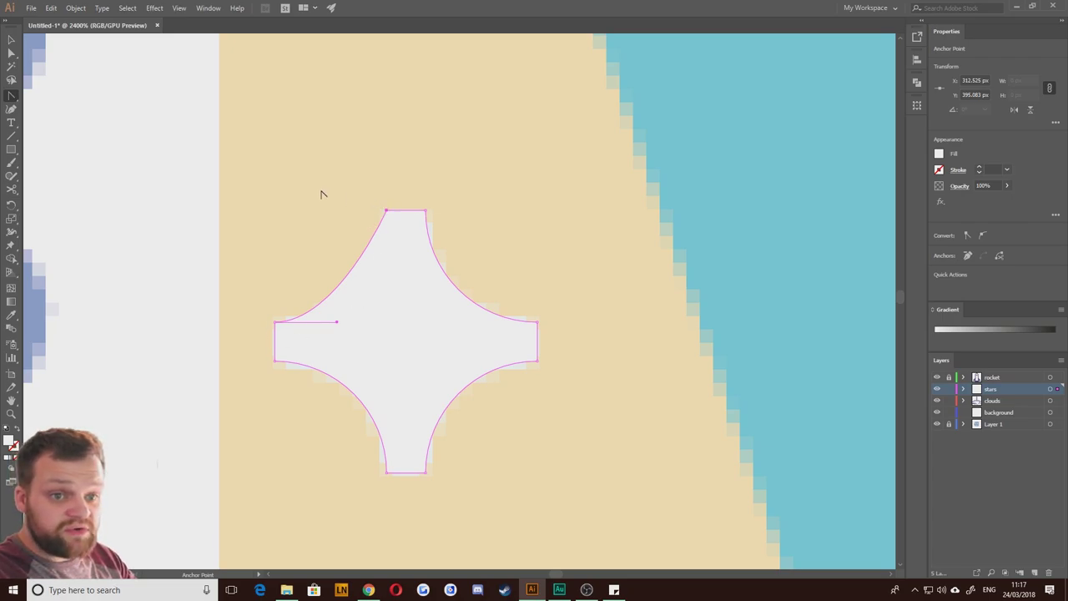
Step: Draw a horizontal rounded rectangle about 15.75 by 3.83 px across the reference star on the teal area below the rocket's left wing
key("ctrl+minus")
left_click_drag(11, 149, 62, 163)
key("space")
left_click_drag(631, 398, 429, 298)
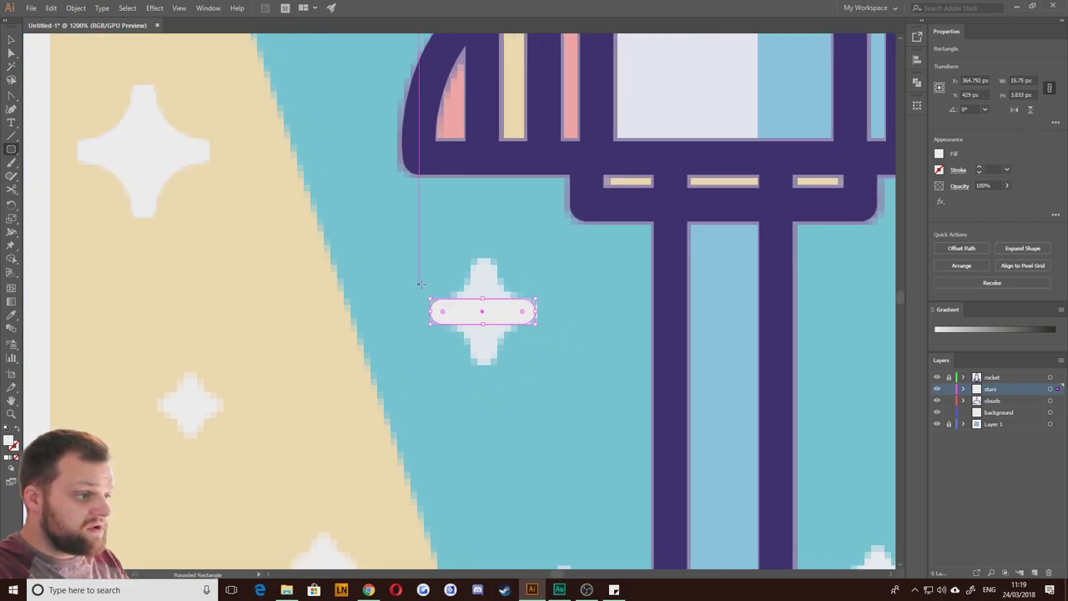
Step: Add a copy of the rounded bar rotated 90° about its centre to form a cross over the reference star
left_click(11, 40)
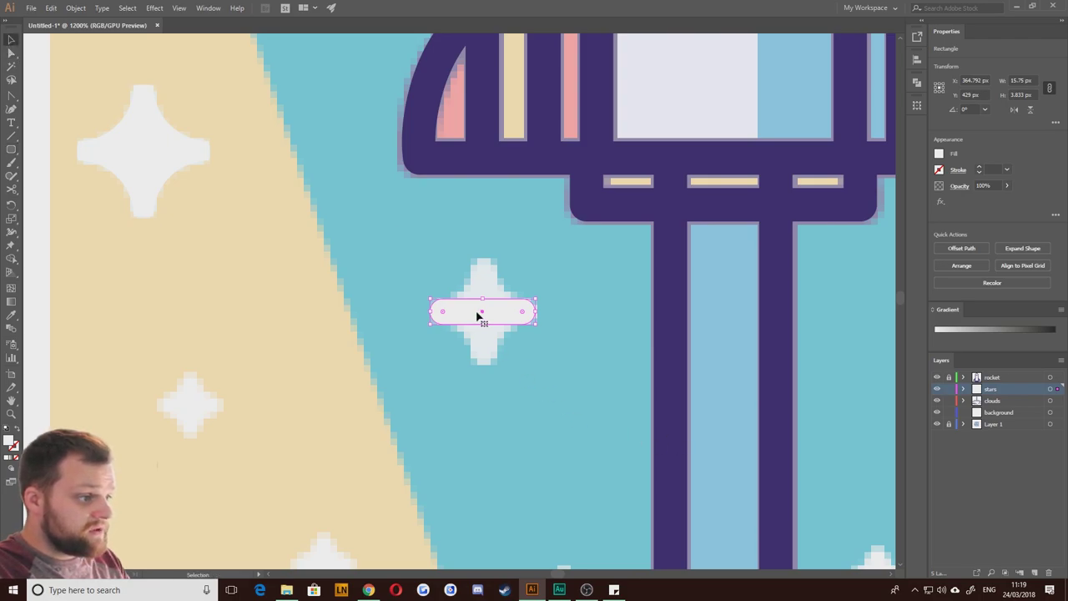
key("a")
key("v")
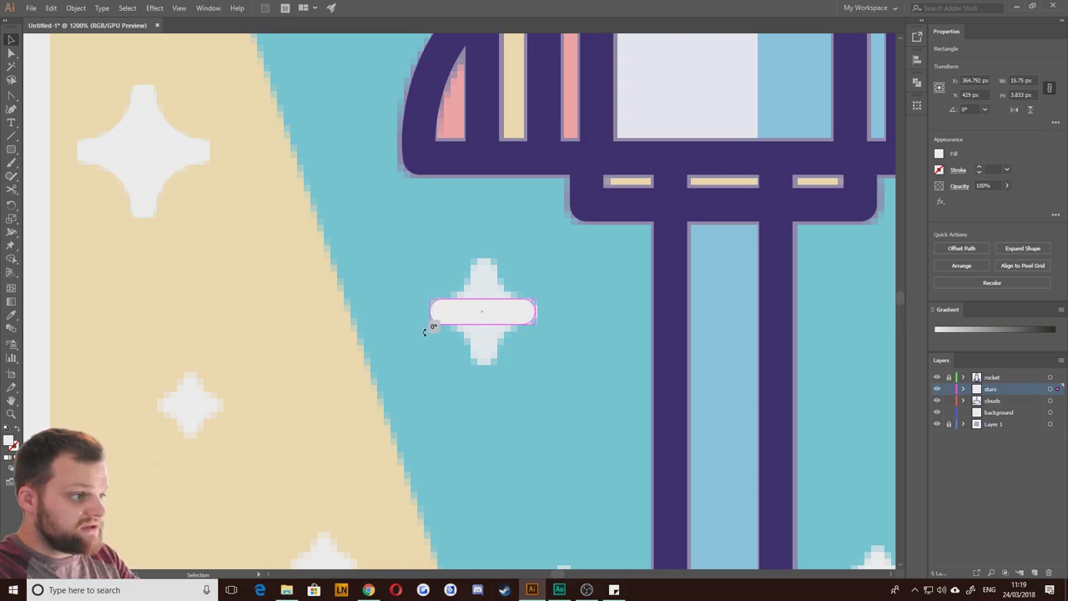
left_click_drag(424, 331, 486, 362)
left_click(392, 331)
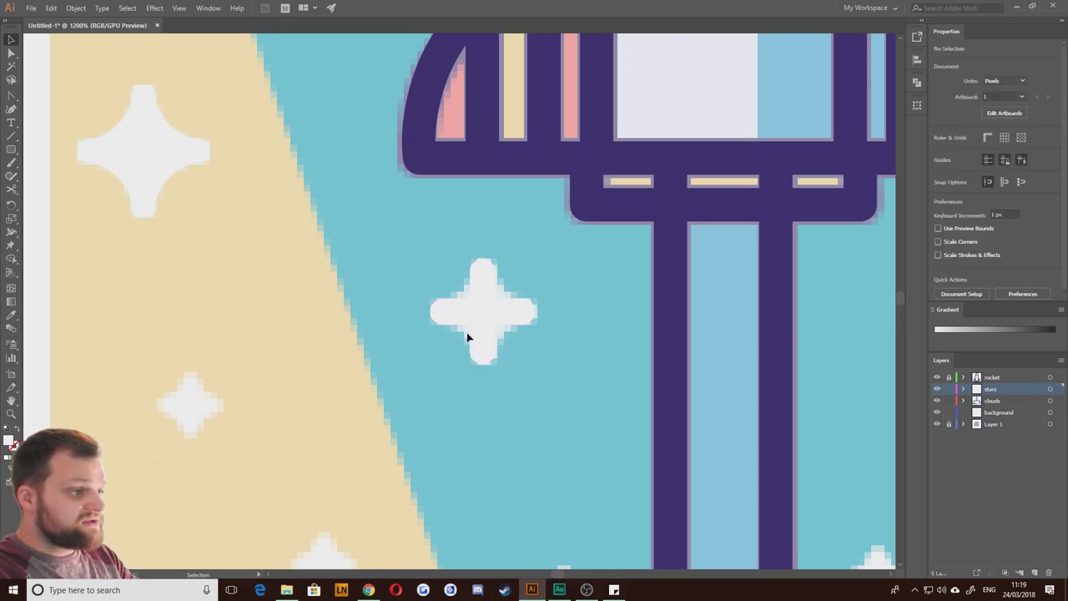
Step: Draw a circle about 5.96 px in diameter in the cross's upper-left notch, touching both bars
scroll(467, 332, "up", 3)
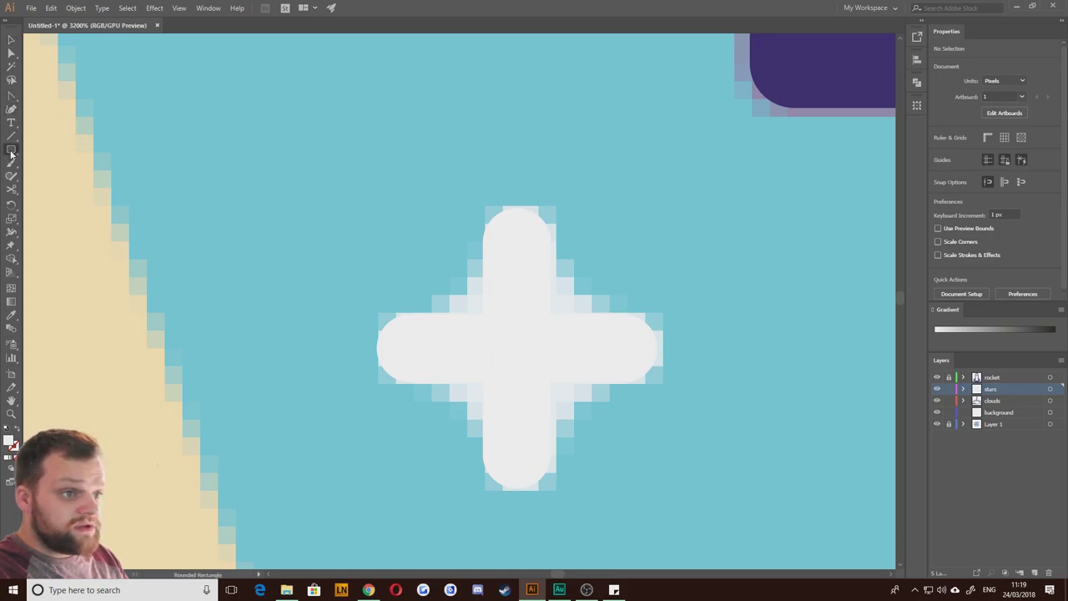
left_click_drag(11, 149, 50, 175)
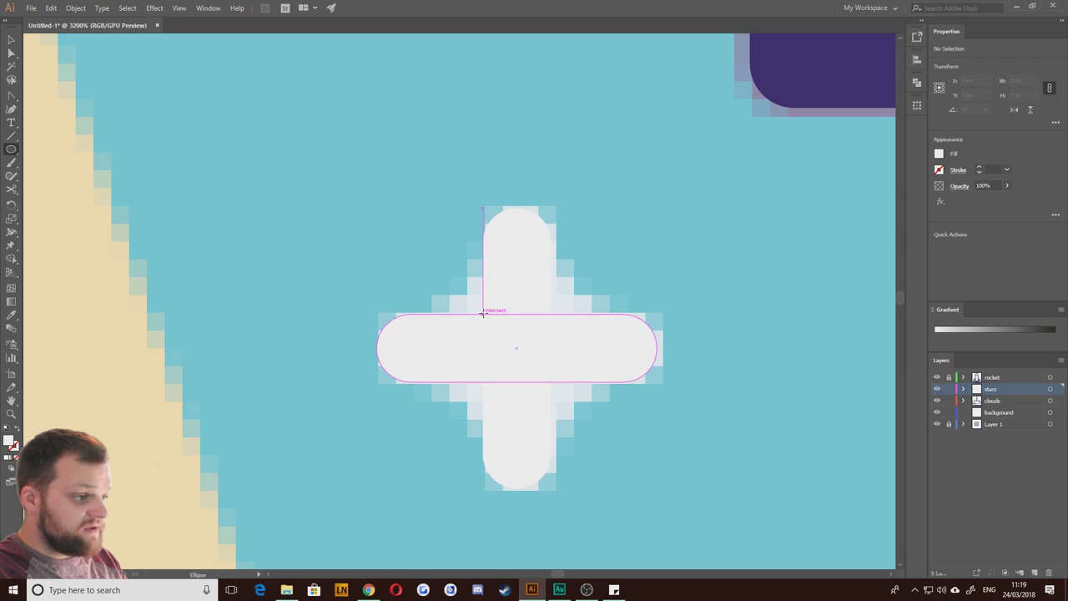
left_click_drag(482, 312, 375, 212)
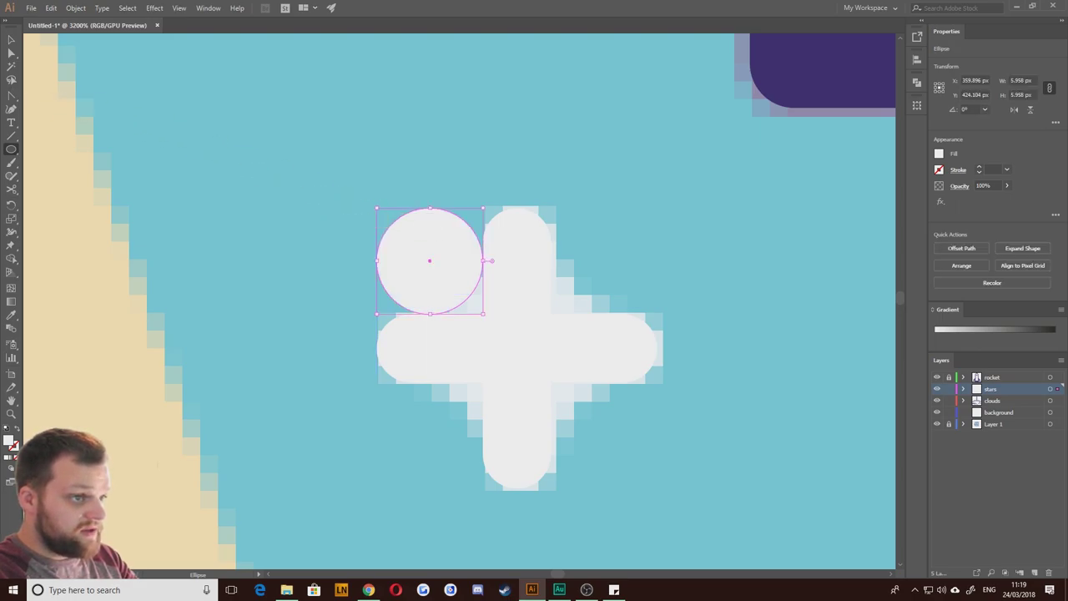
Step: Duplicate the circle into the other three notches of the cross
left_click(12, 40)
left_click(252, 225)
left_click(405, 282)
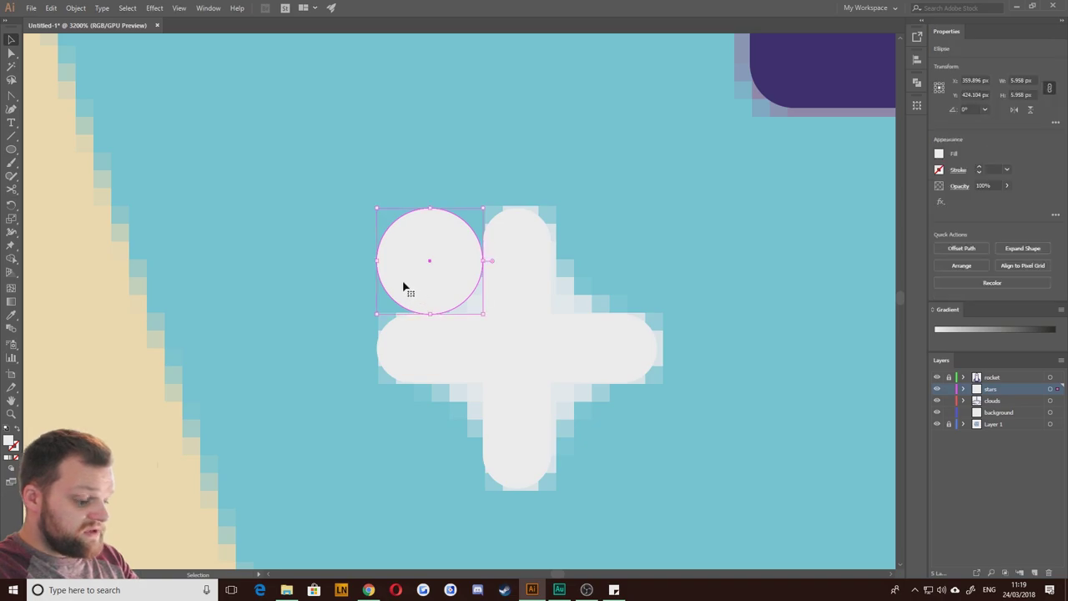
left_click_drag(403, 289, 457, 442)
left_click(269, 336)
left_click_drag(319, 422, 289, 383)
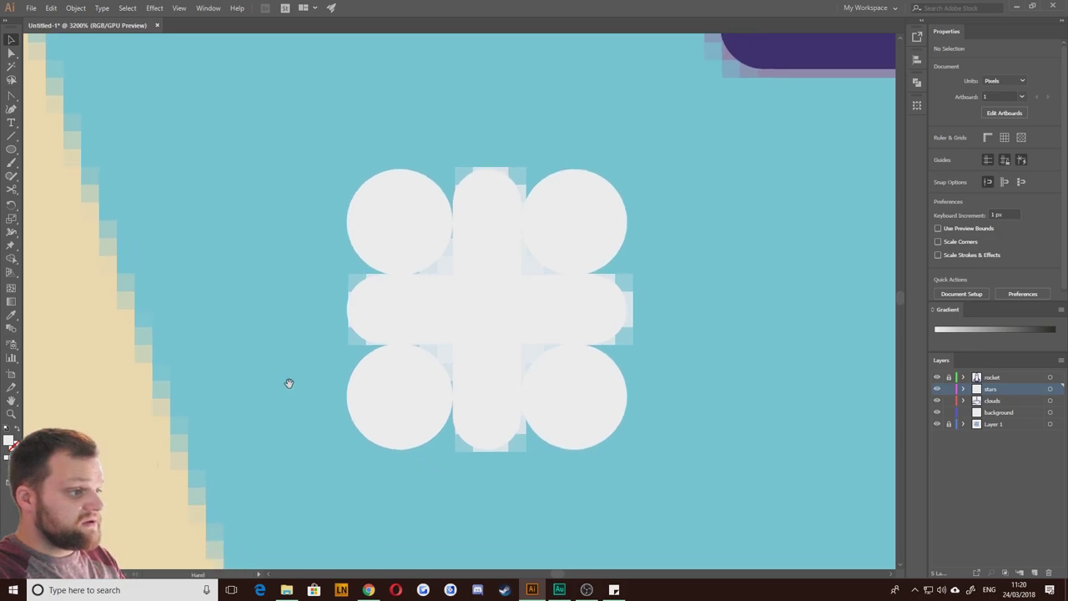
Step: Select the cross and all four circles, and fill the small inner gaps between them with the Shape Builder tool
left_click_drag(446, 310, 677, 480)
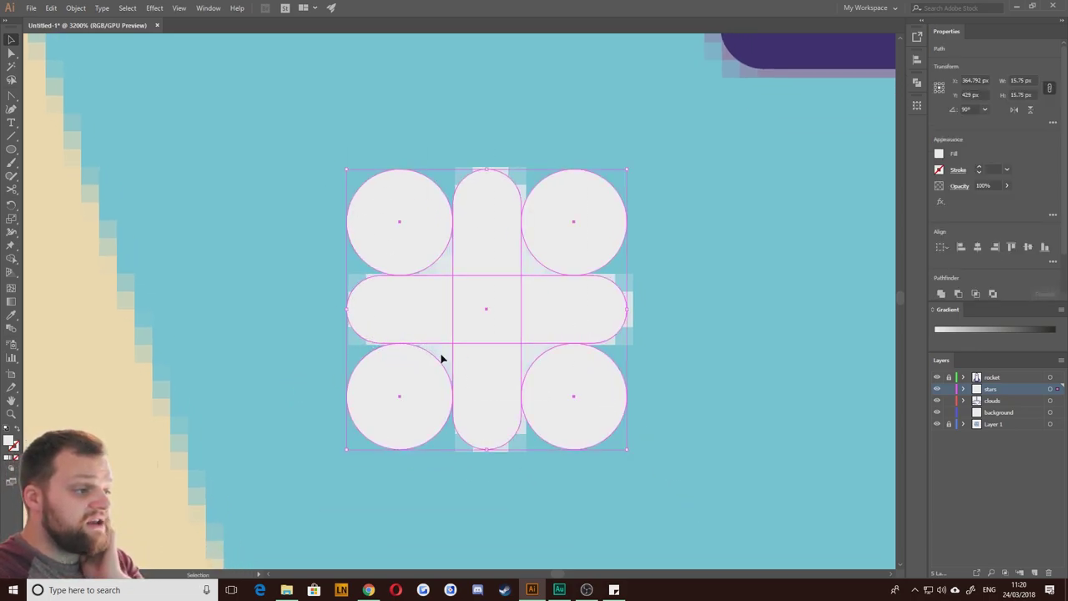
left_click(12, 260)
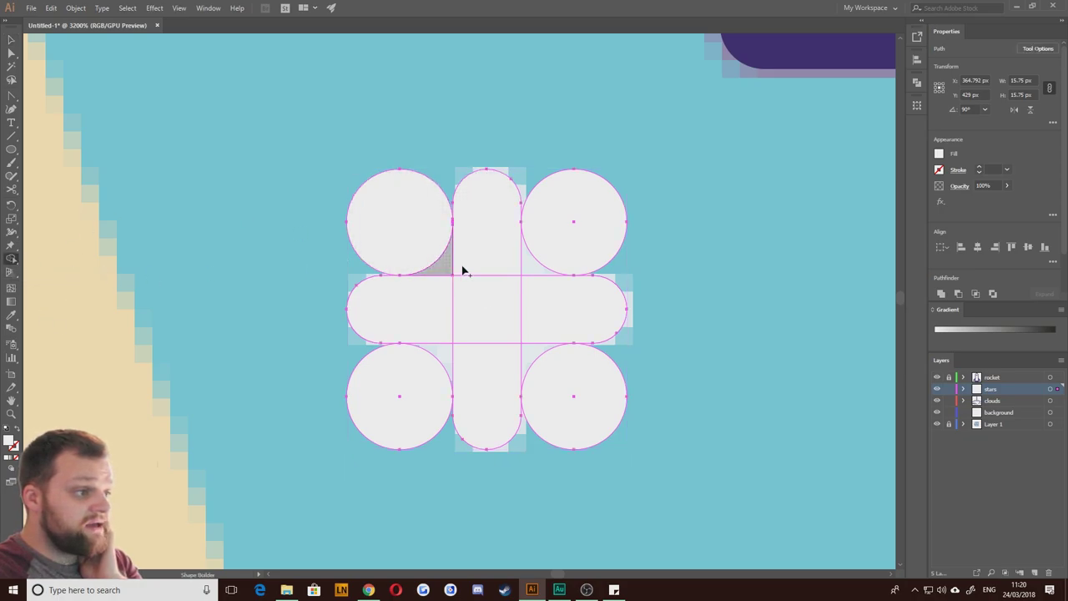
left_click(531, 269)
left_click(529, 359)
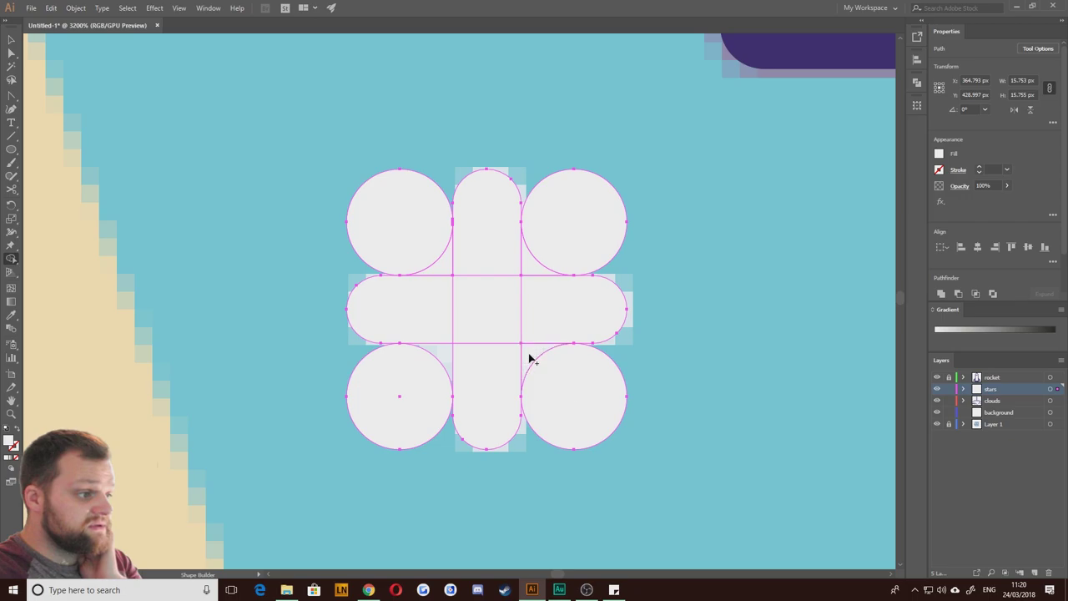
left_click(446, 354)
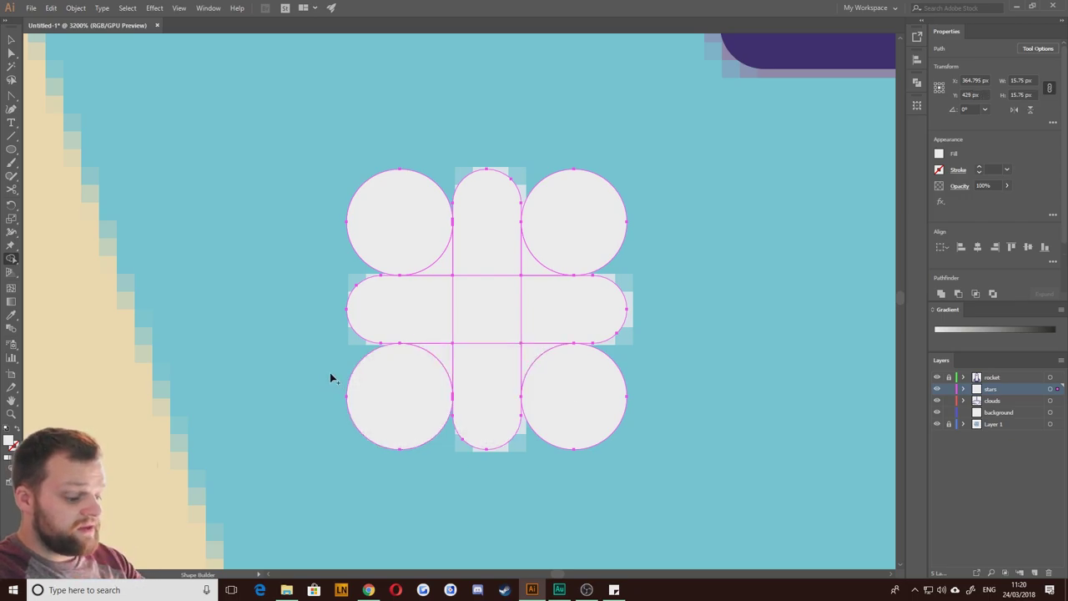
Step: Remove the four circles with the Shape Builder tool, keeping the curved fillets between the cross's arms
left_click(350, 387, "alt")
left_click(572, 419, "alt")
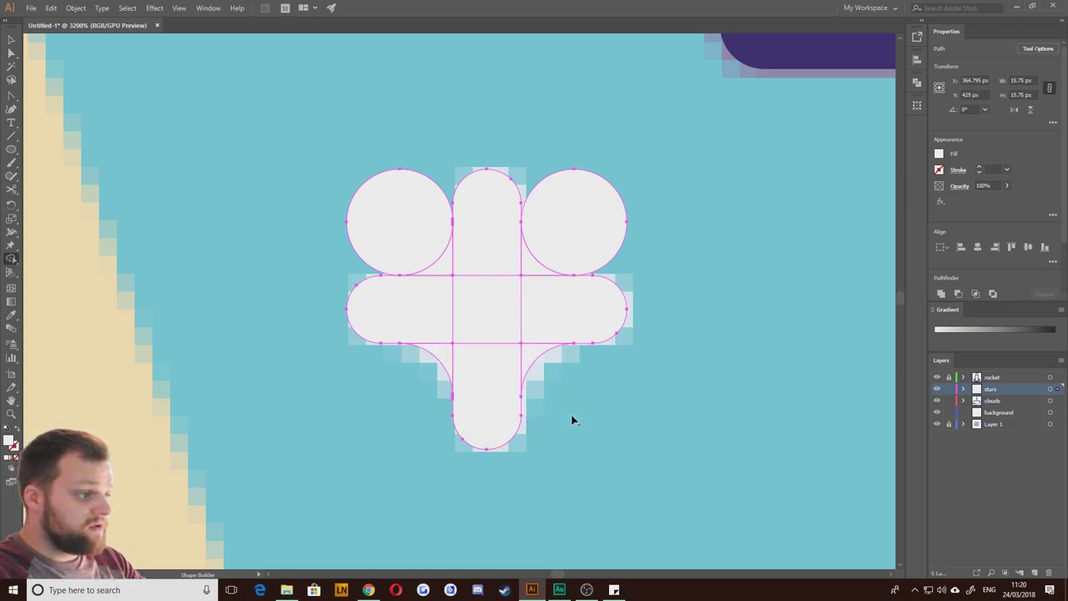
left_click(626, 246, "alt")
left_click(386, 222, "alt")
left_click(12, 40)
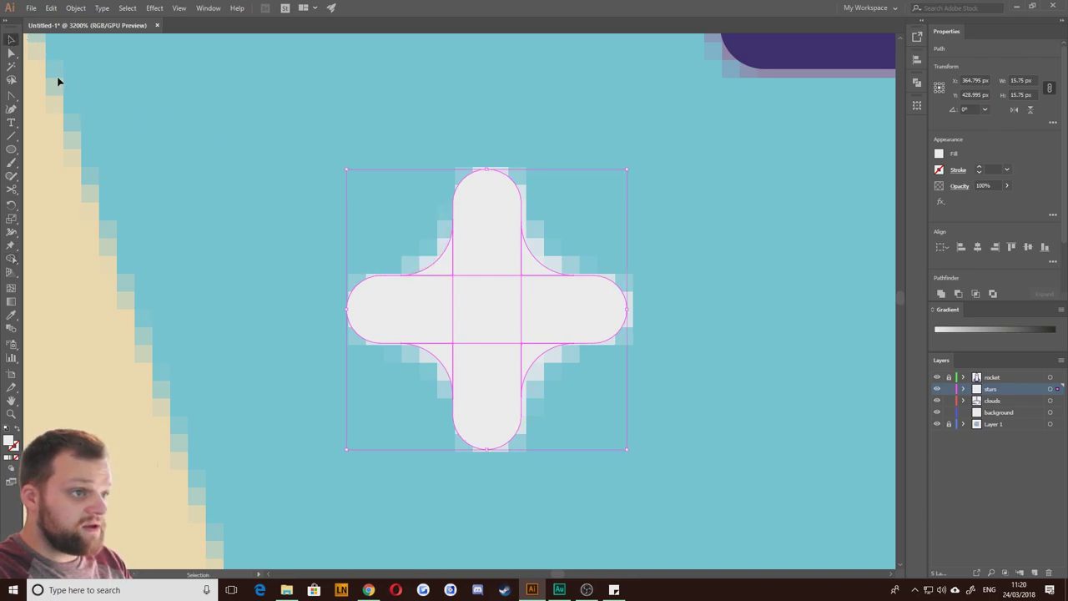
Step: Unite the two bars and the curved fillets into a single rounded star shape
left_click(195, 190)
left_click(445, 314)
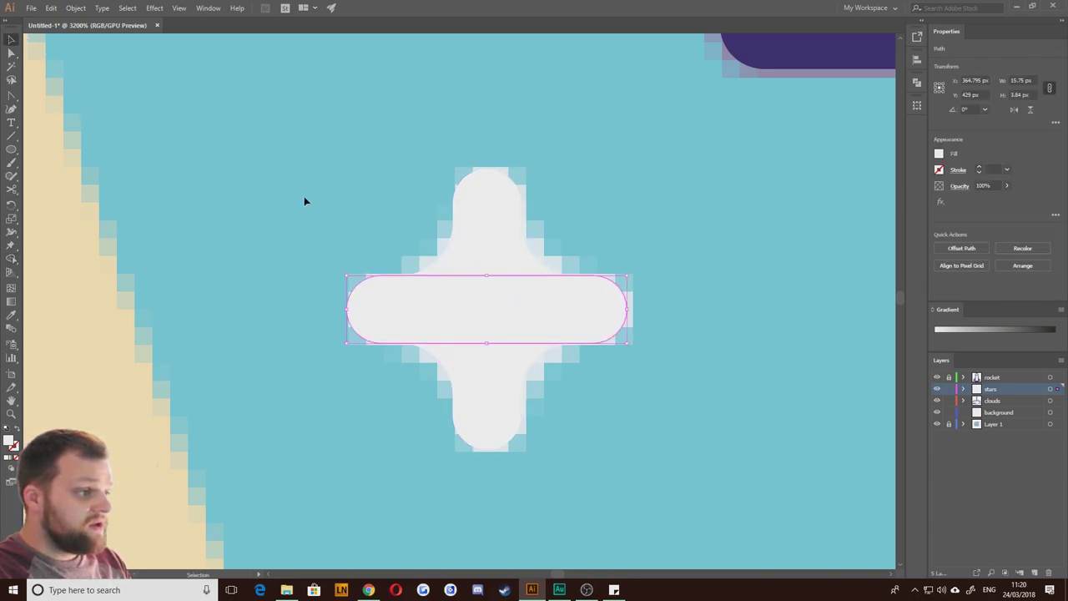
left_click_drag(305, 198, 835, 427)
left_click(941, 294)
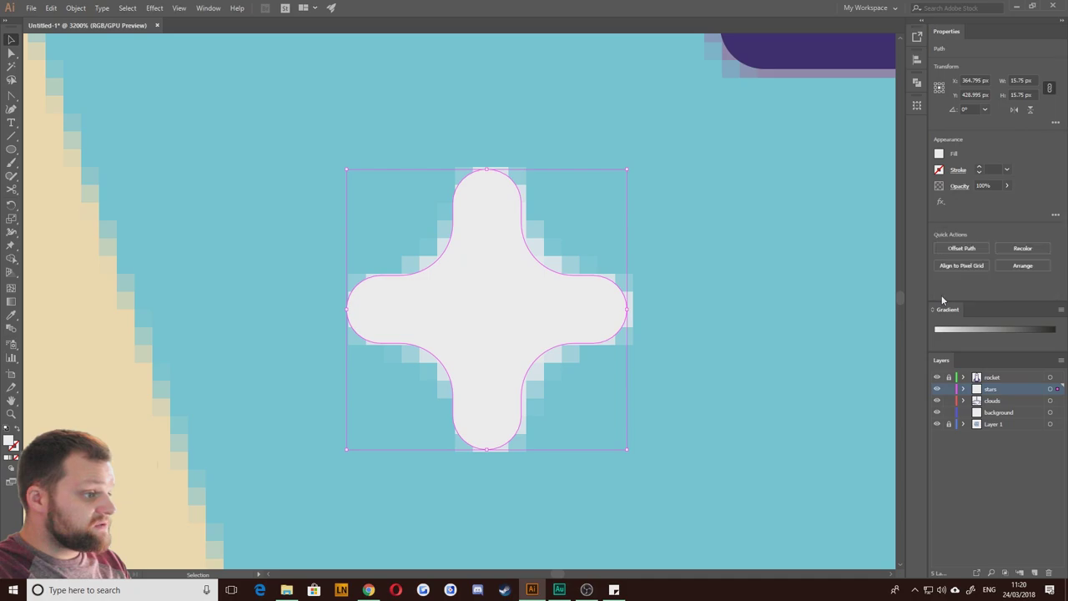
left_click(202, 201)
left_click(464, 322)
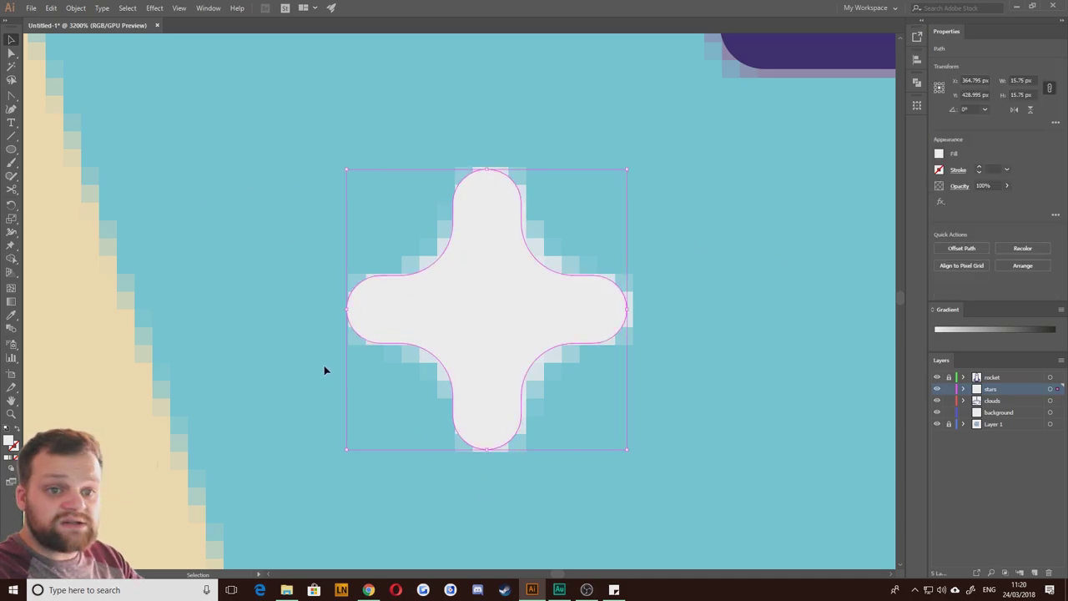
Step: Move the rounded star up beside the larger star on the beige strip and select both stars
scroll(344, 345, "down", 4)
left_click_drag(346, 344, 285, 225)
left_click_drag(164, 245, 404, 346)
left_click(491, 375, "shift")
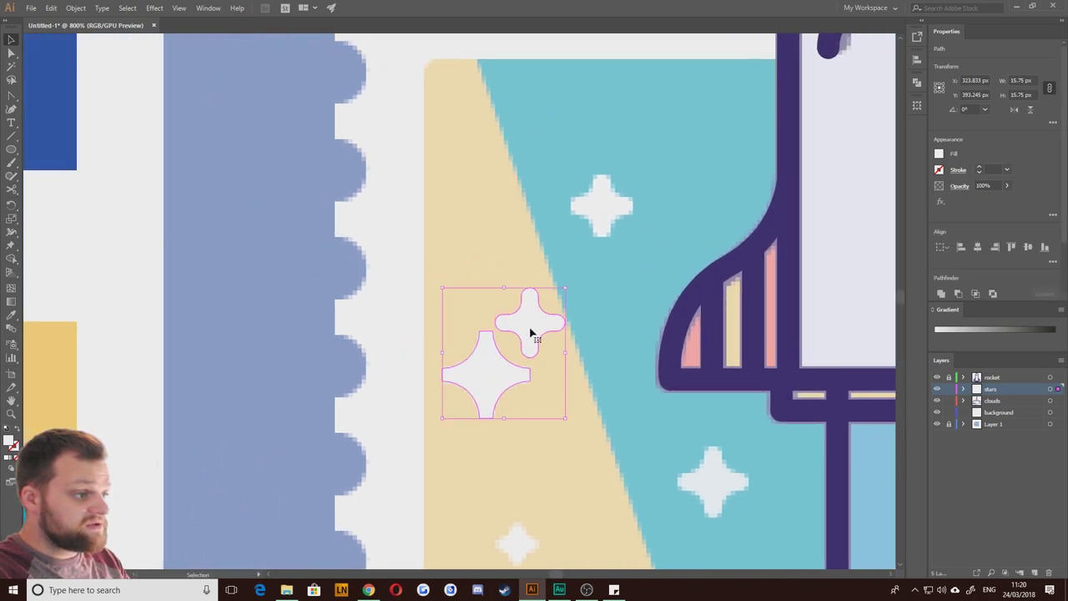
Step: Move both stars onto the dark blue swatch and delete the larger, sharper-edged star
left_click_drag(529, 332, 430, 240)
left_click(206, 286)
left_click_drag(531, 322, 341, 250)
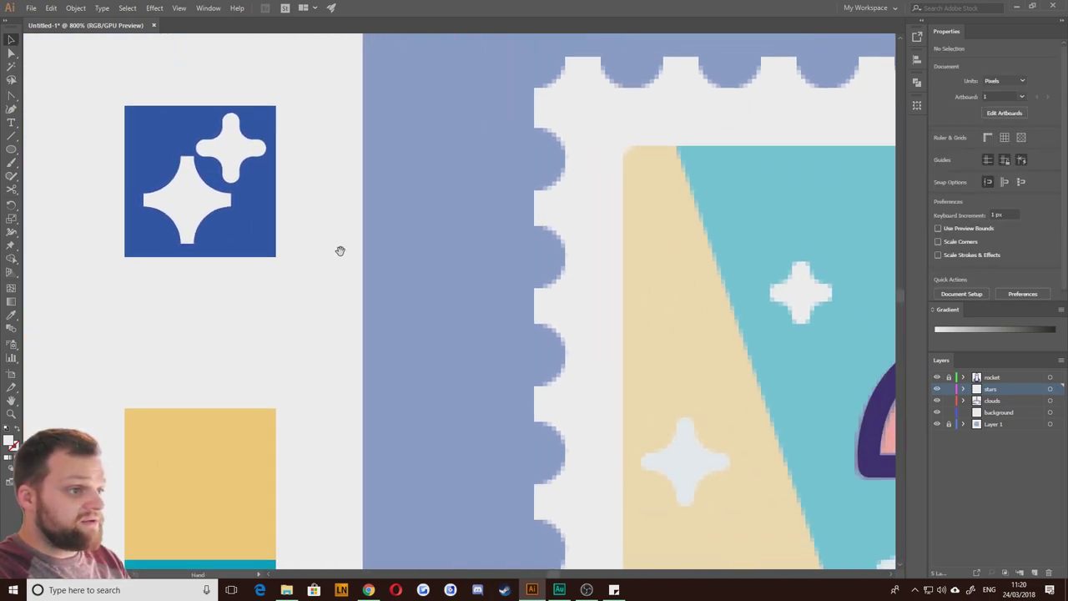
left_click(191, 210)
key("Delete")
Step: Place the remaining rounded star over the reference star below the rocket's left fin
left_click(238, 148)
left_click_drag(445, 335, 354, 272)
left_click_drag(156, 99, 554, 315)
scroll(554, 315, "right", 3)
scroll(554, 316, "up", 1)
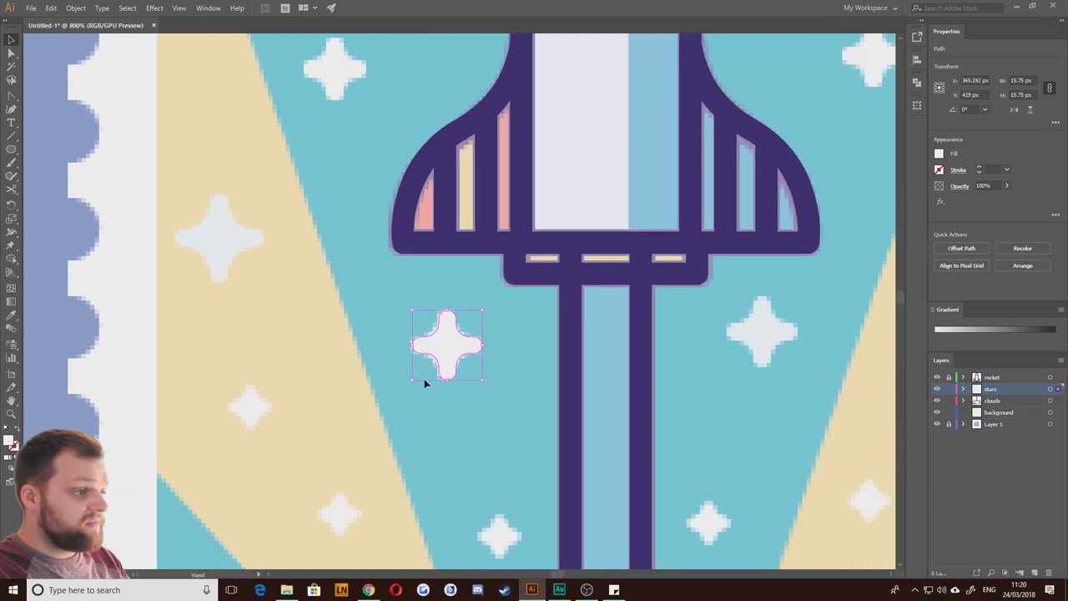
Step: Copy the star onto the large reference star on the left beige ray and enlarge it to 19.25 px
left_click_drag(417, 338, 220, 237)
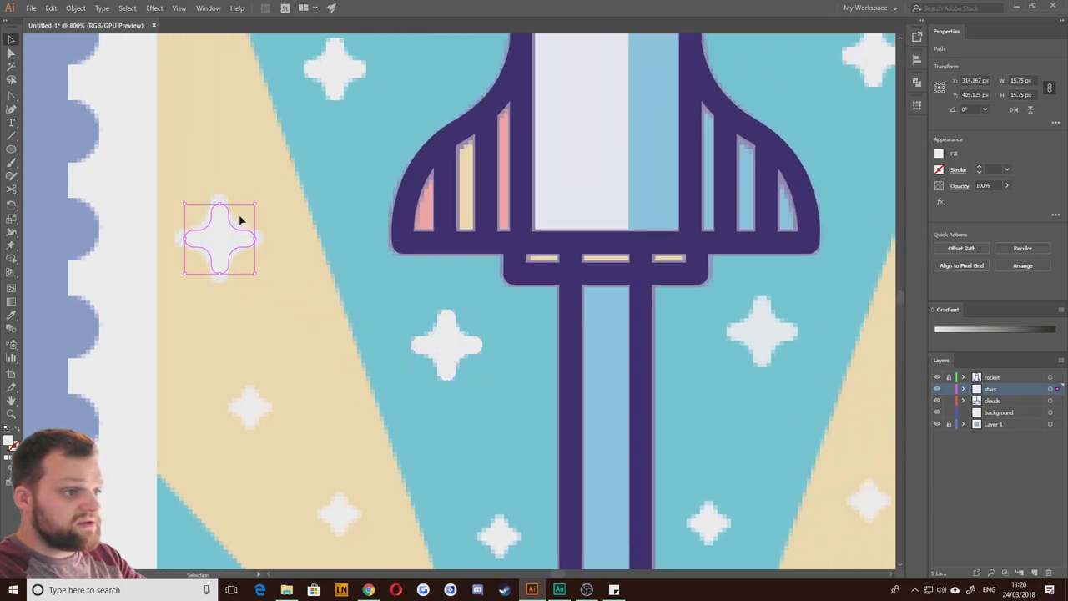
left_click_drag(255, 205, 263, 195)
left_click(297, 214)
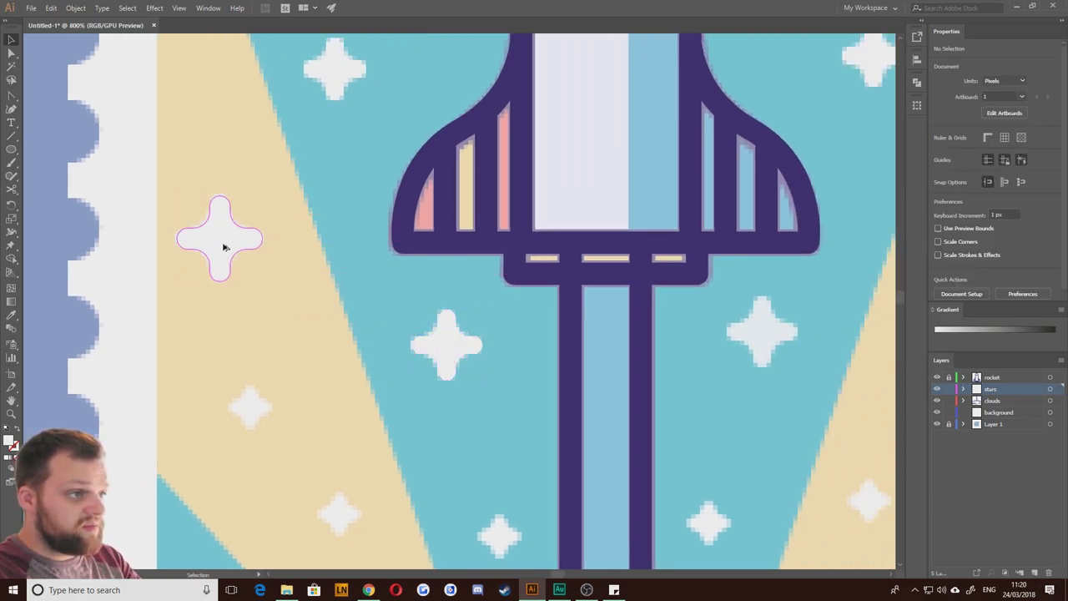
Step: Copy the large star onto the teal-area reference star above the left fin and scale it down to 14.083 px
left_click_drag(223, 248, 303, 78)
scroll(302, 78, "up", 3)
scroll(303, 78, "left", 1)
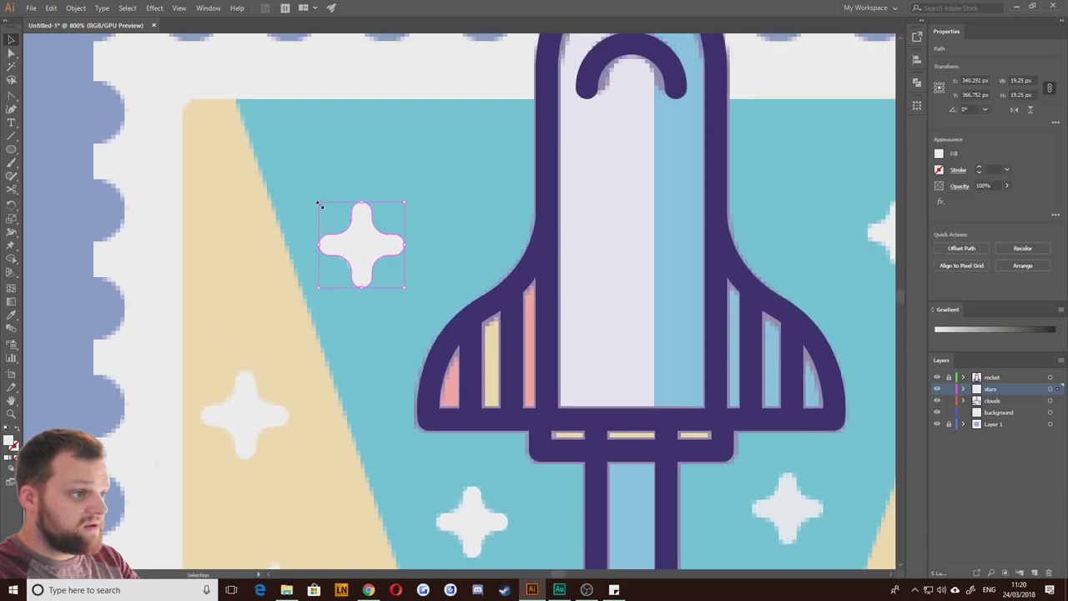
left_click_drag(318, 204, 328, 214)
scroll(357, 375, "right", 3)
scroll(209, 217, "down", 1)
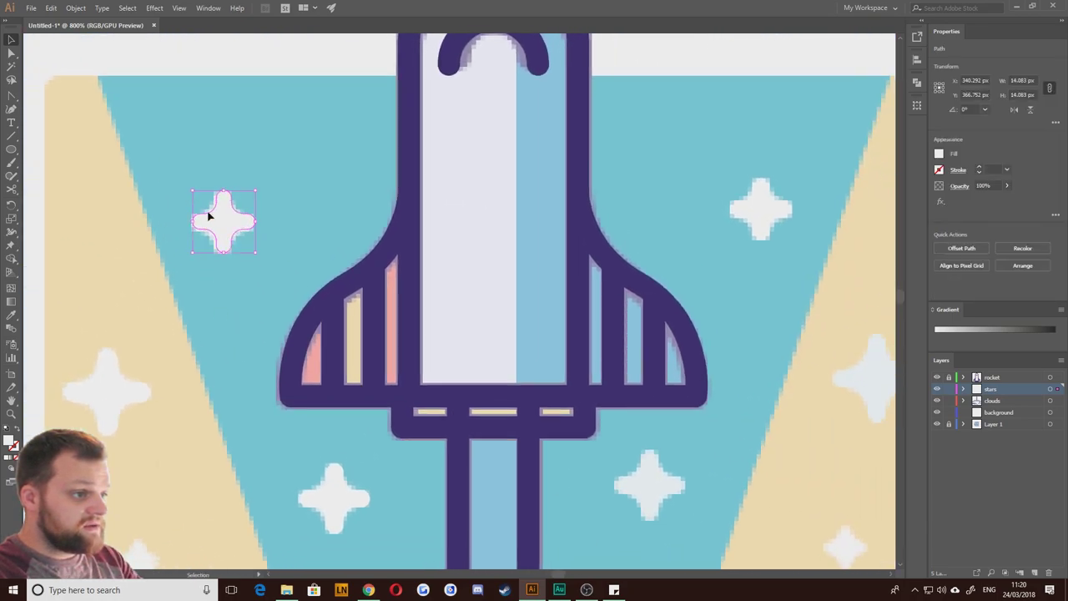
Step: Try placing a copy of the star over the upper reference star to the right of the rocket
left_click(759, 213)
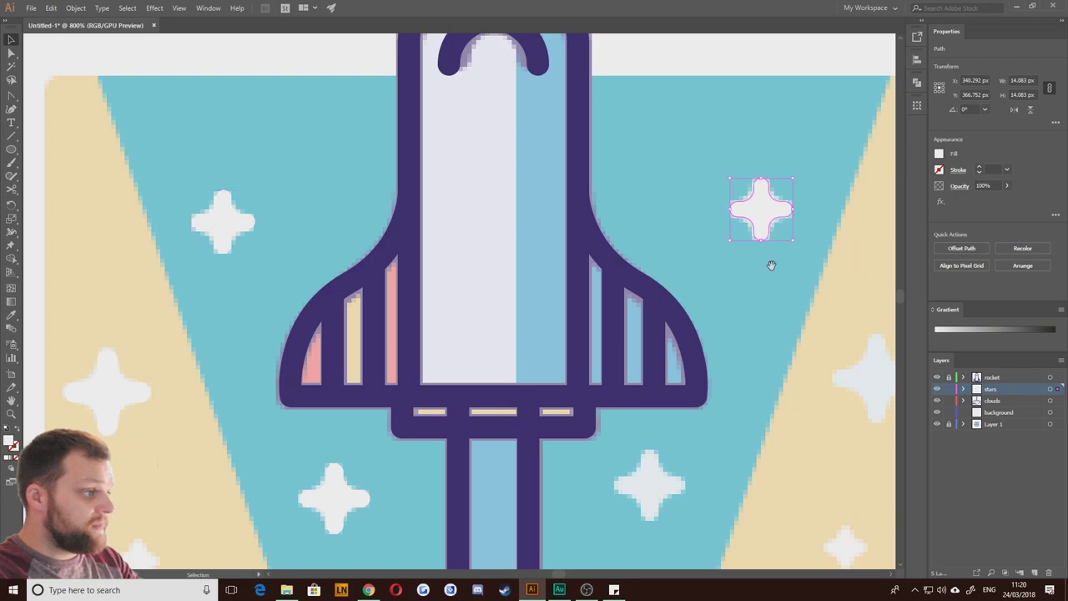
left_click_drag(771, 266, 433, 162)
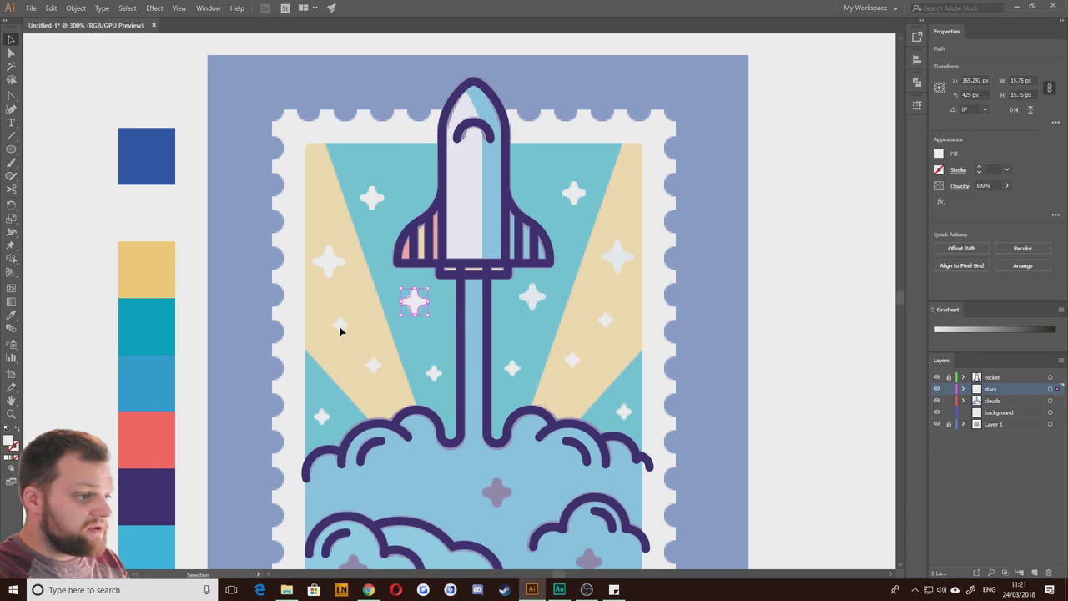
left_click(331, 275)
left_click(369, 205)
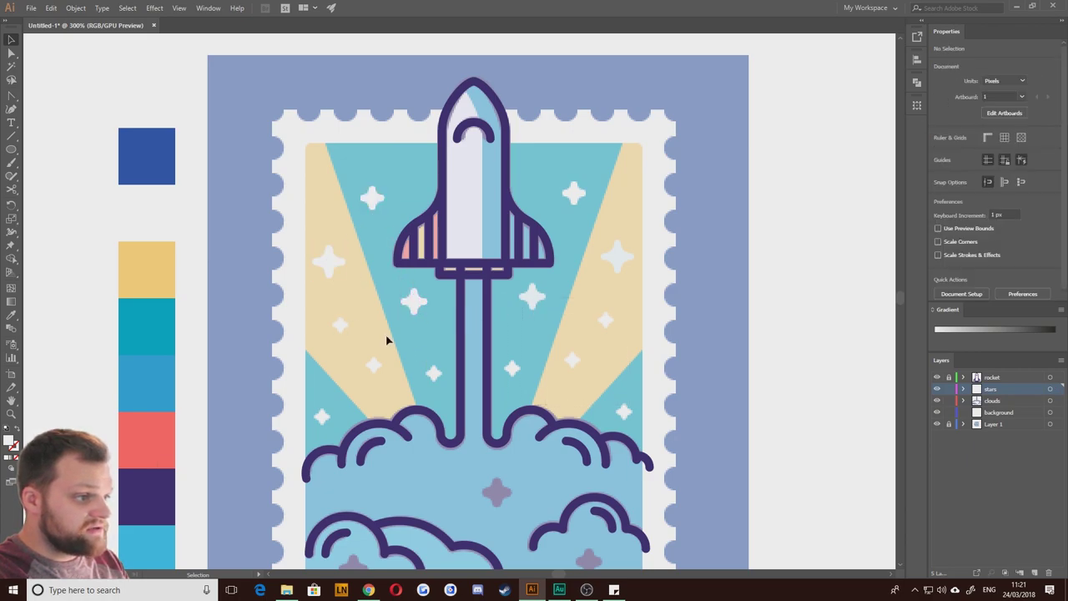
Step: Place scaled-down copies of the star over the four small reference stars left of the smoke trail, the lowest 9.75 px wide
scroll(381, 332, "up", 2)
left_click_drag(365, 66, 262, 503)
left_click(276, 300)
key("ctrl+shift+a")
key("ctrl+shift+a")
scroll(356, 456, "down", 2)
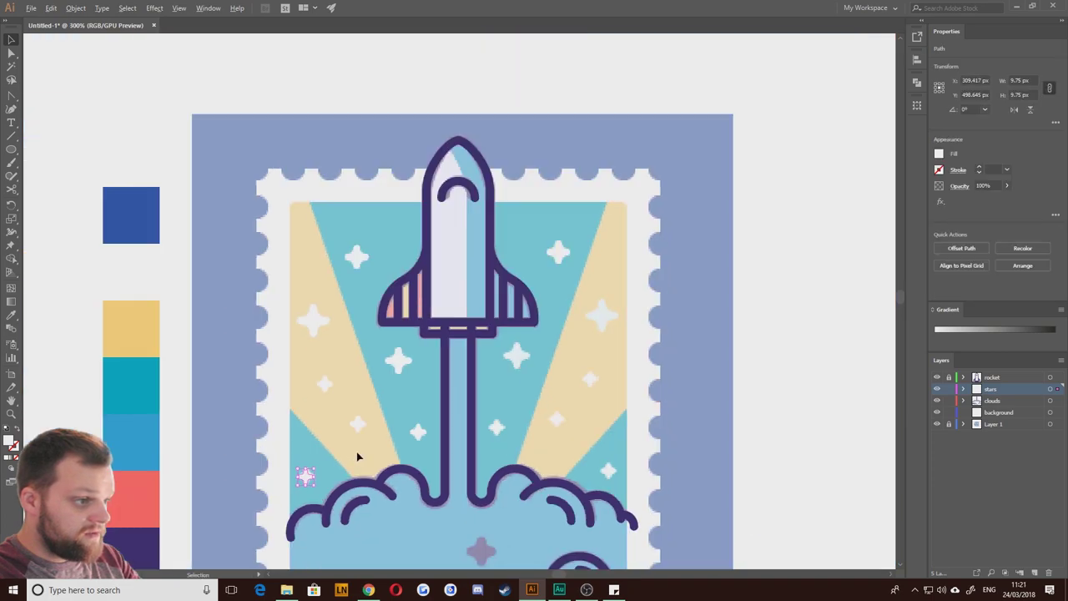
Step: Select all seven stars left of the rocket and reflect a copy of them across the vertical axis
left_click_drag(293, 285, 408, 488)
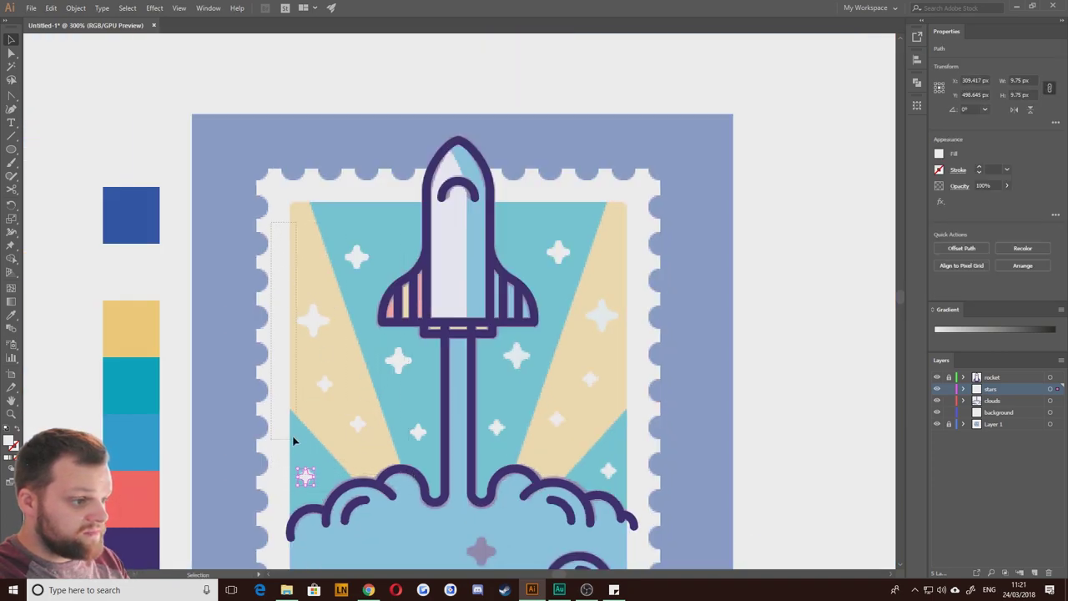
left_click_drag(292, 440, 312, 334)
left_click(355, 259, "shift")
left_click(395, 362, "shift")
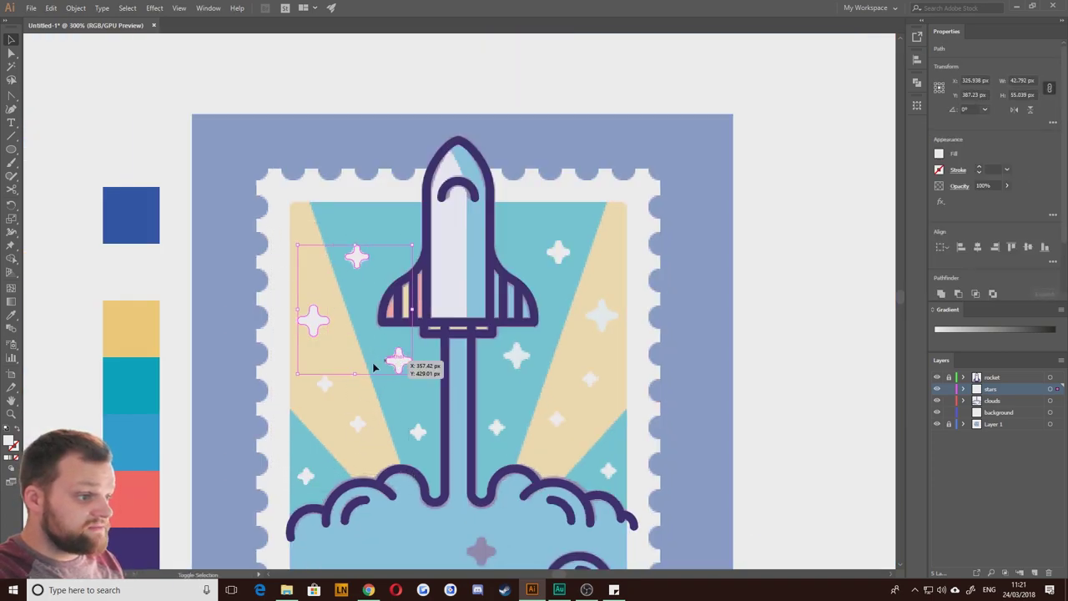
left_click(325, 382, "shift")
left_click(357, 424, "shift")
left_click(417, 432, "shift")
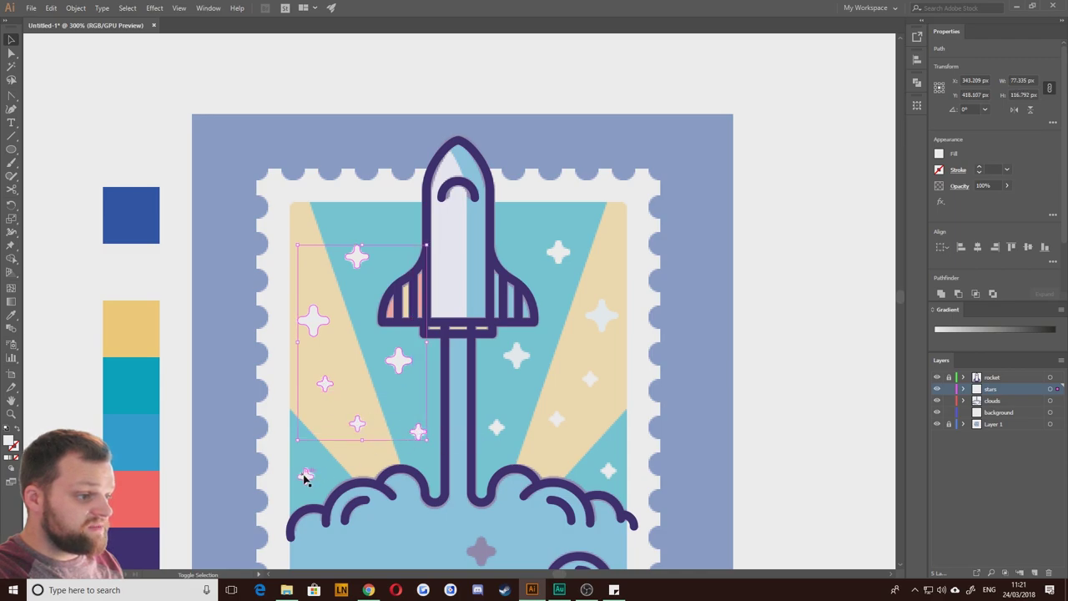
left_click(305, 476, "shift")
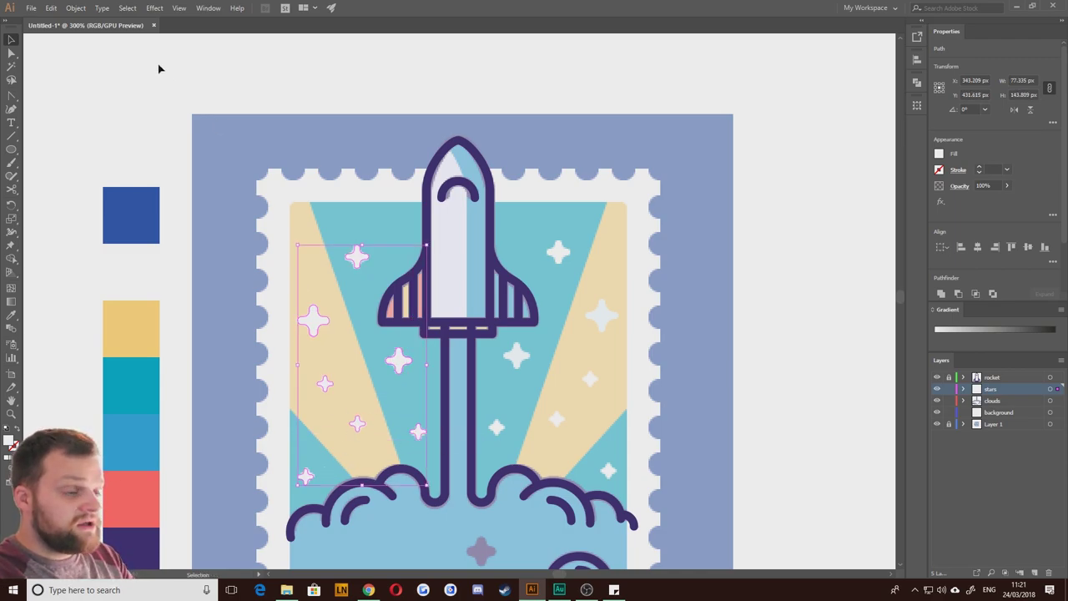
left_click(77, 9)
mouse_move(95, 18)
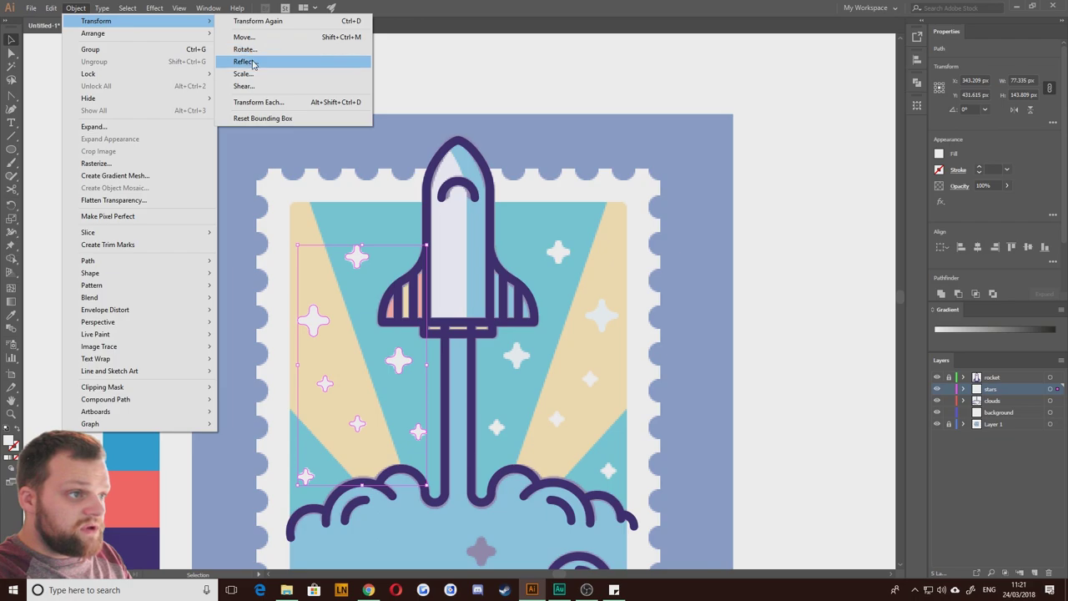
left_click(246, 62)
key("Return")
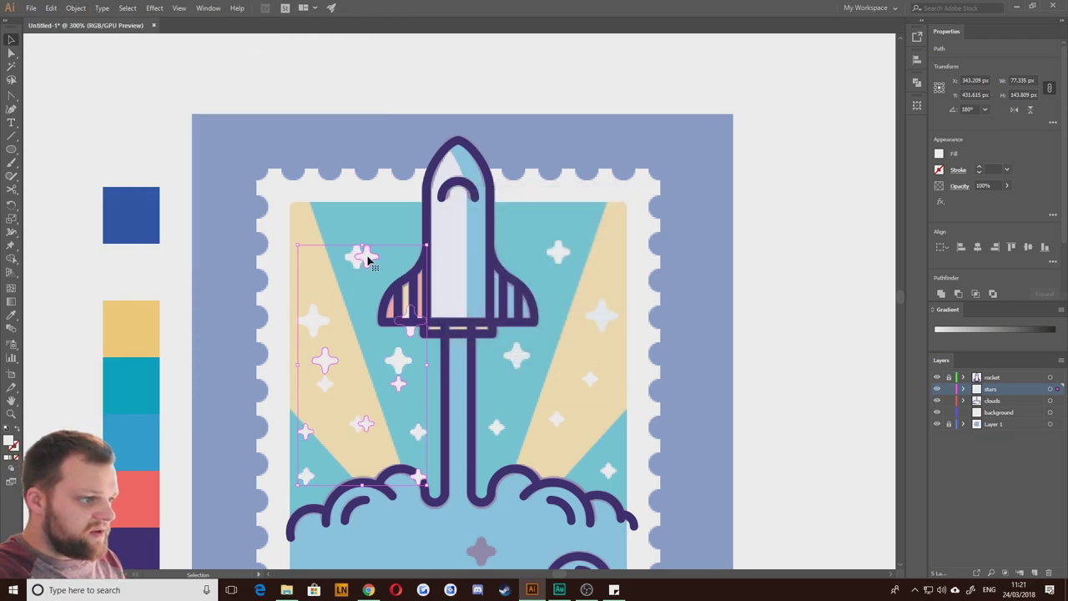
Step: Move the mirrored stars over the reference stars right of the rocket, nudging them 3 px up and 1 px left
left_click_drag(367, 259, 560, 263)
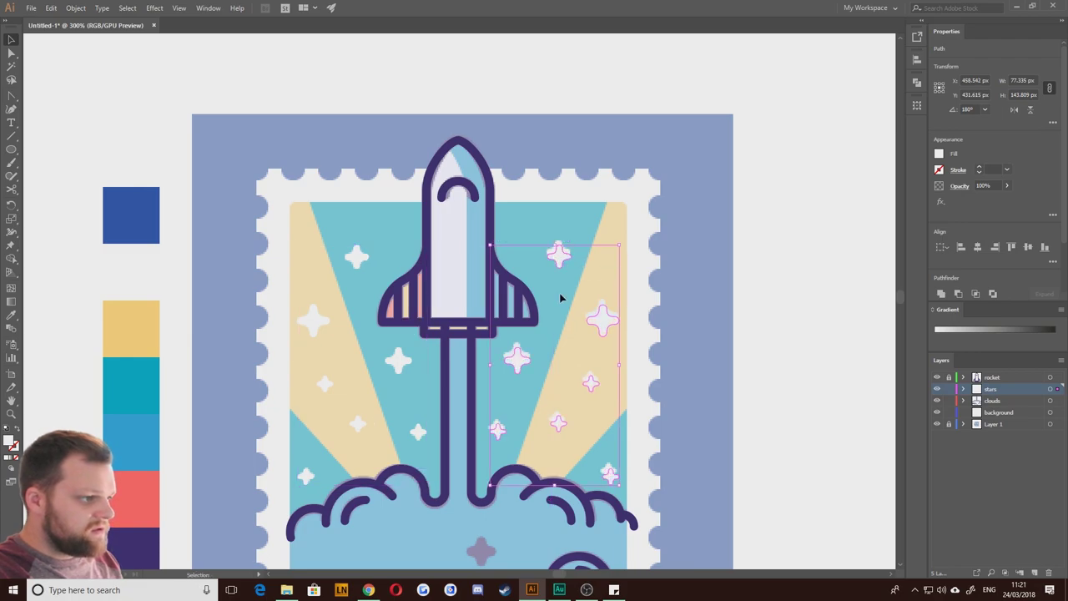
key("Up")
key("Up")
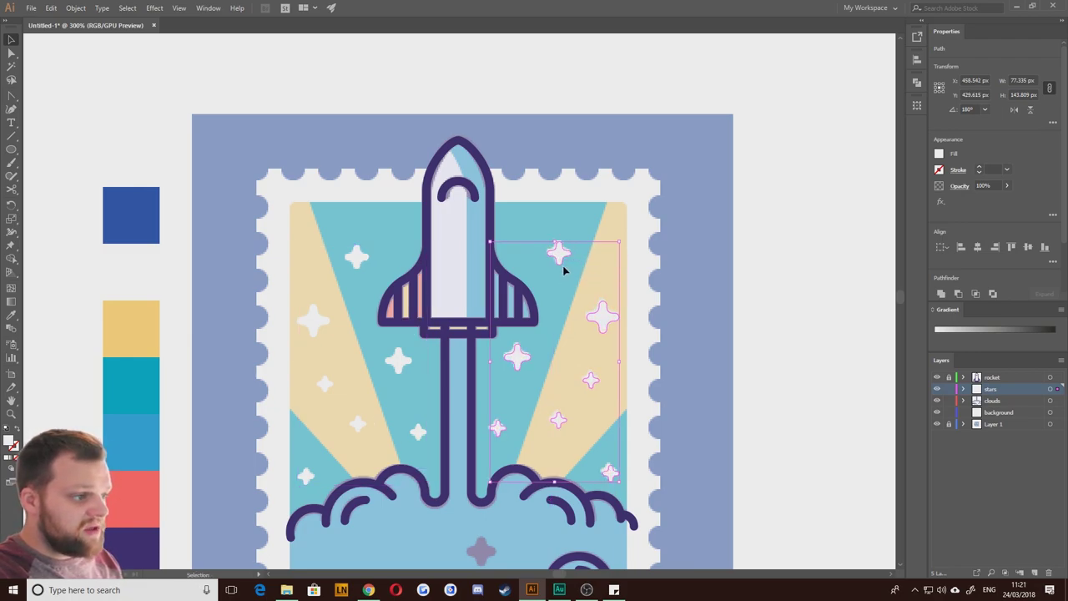
left_click_drag(379, 528, 462, 429)
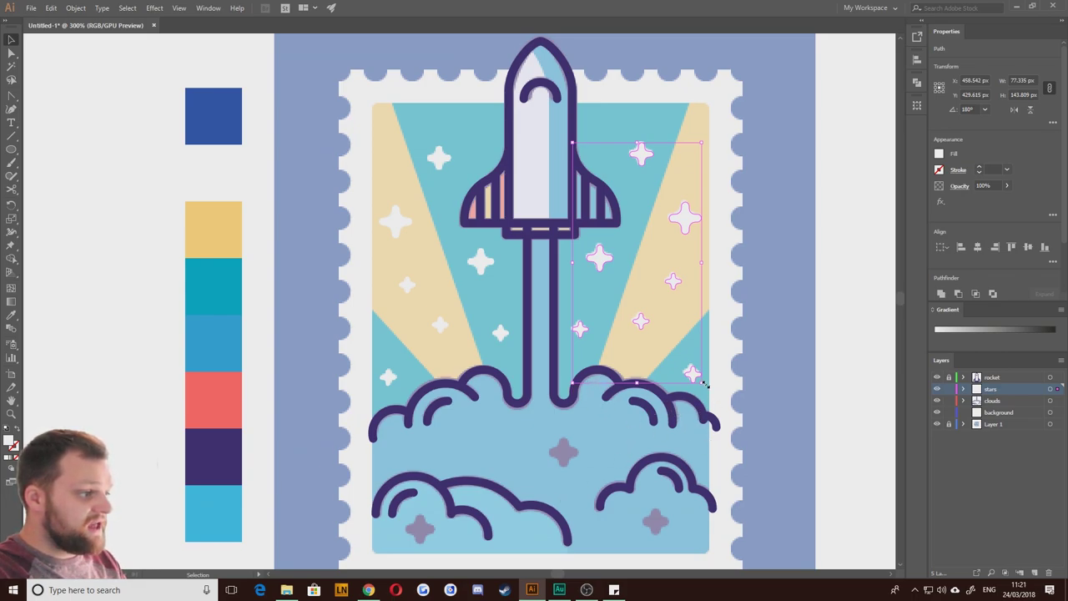
key("Up")
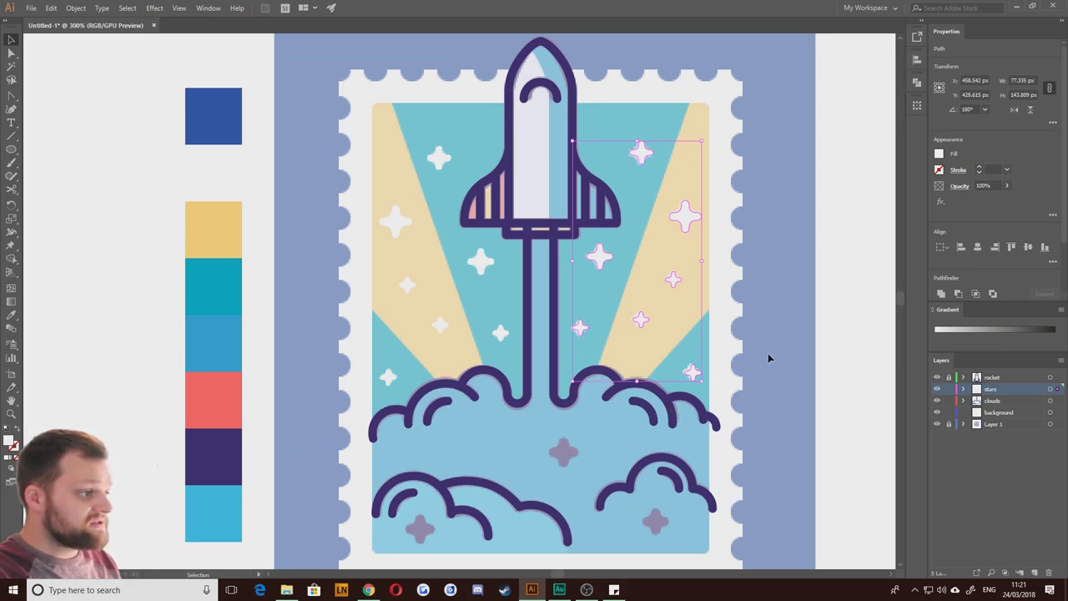
key("Left")
left_click(830, 255)
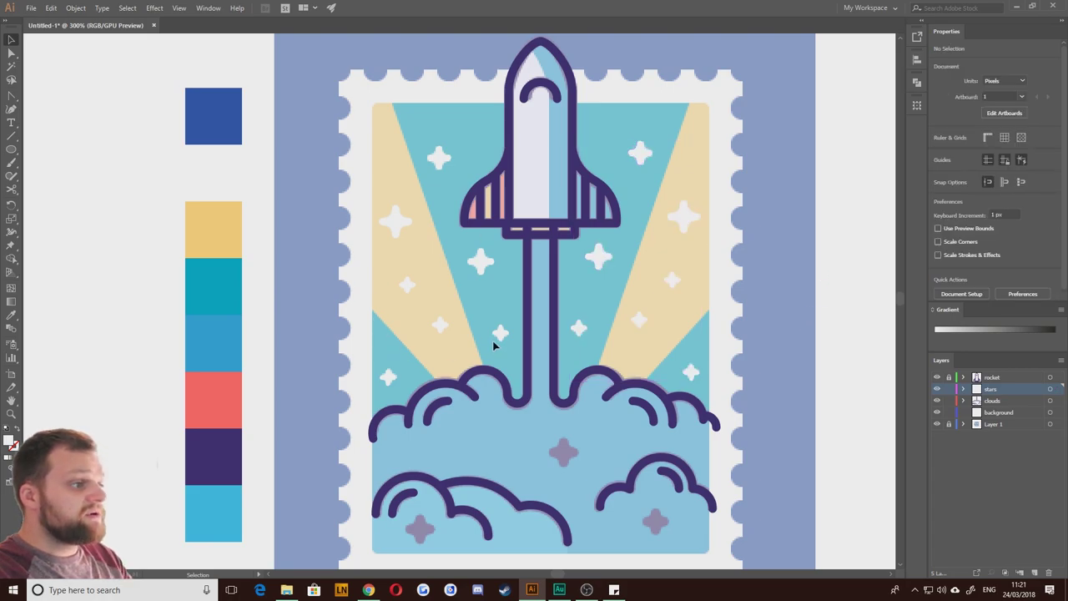
Step: Place star copies over the three purple reference stars on the clouds, scaled to match each one
key("space")
left_click_drag(473, 276, 417, 317)
left_click_drag(765, 435, 734, 408)
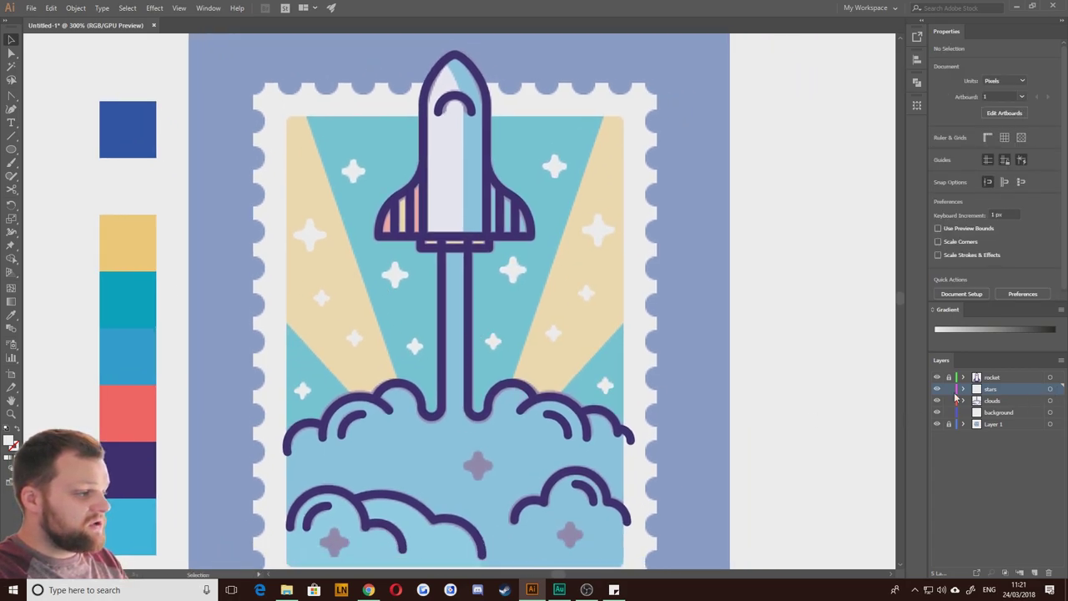
left_click_drag(323, 437, 344, 309)
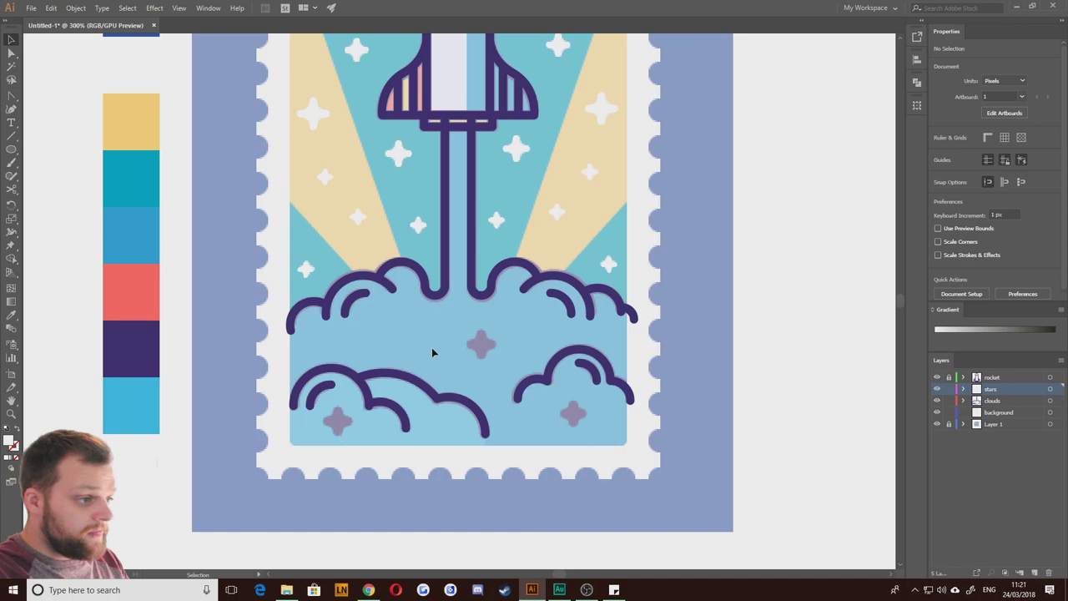
left_click_drag(347, 175, 406, 222)
left_click_drag(375, 169, 619, 450)
left_click(601, 474)
Step: Select the three cloud stars and fill them with the dark purple sampled from the palette
left_click(627, 462)
left_click(539, 394, "shift")
left_click(398, 467, "shift")
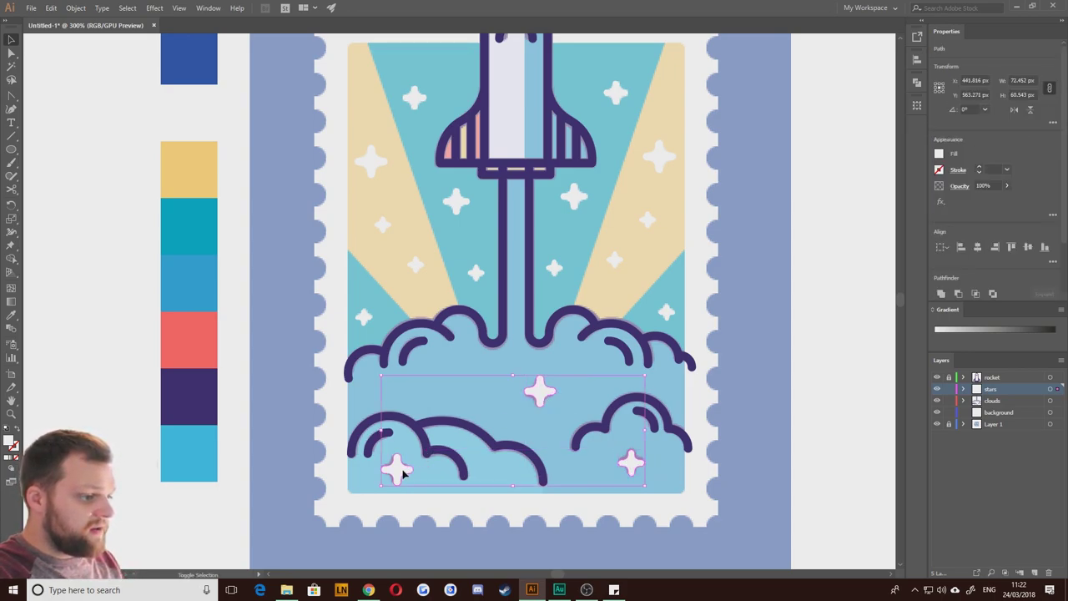
key("i")
left_click(197, 388)
key("ctrl+shift+a")
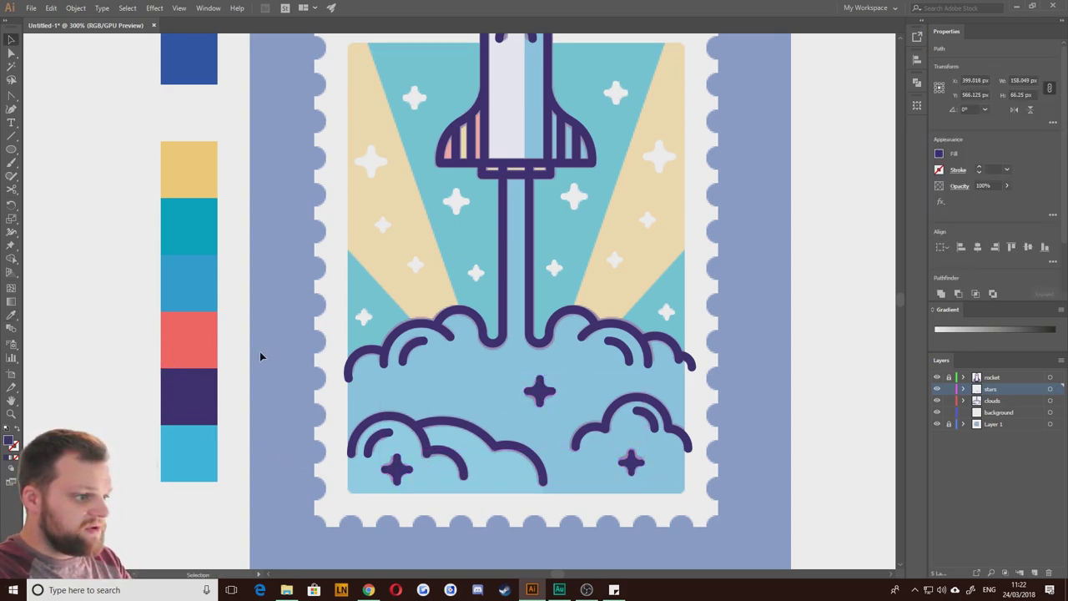
Step: Hide the reference layer and inspect the line art alone, selecting the clouds and stars to check their outlines
left_click_drag(840, 340, 848, 397)
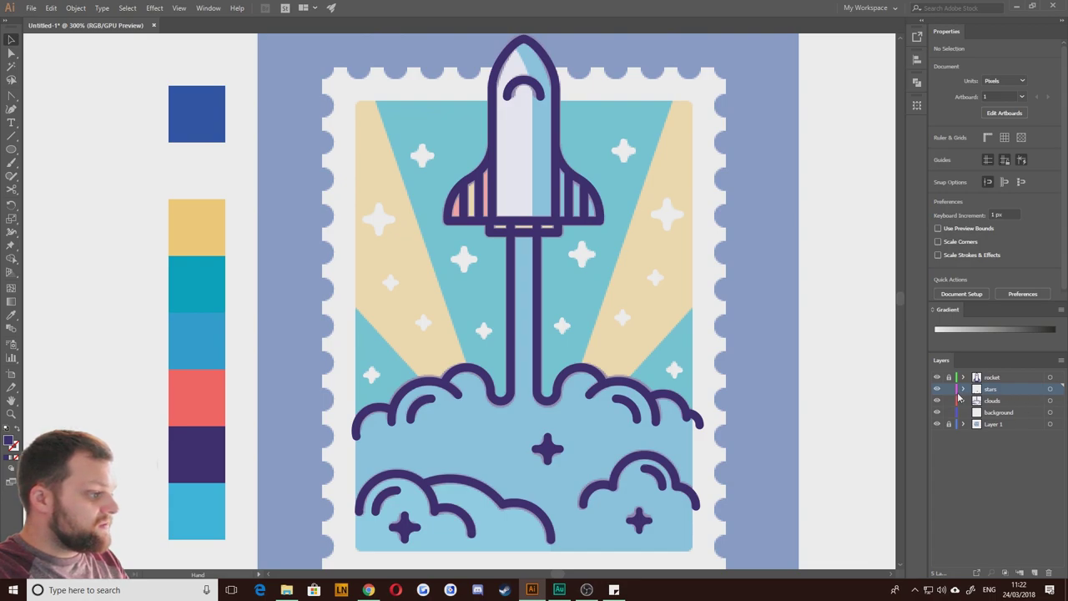
left_click(937, 425)
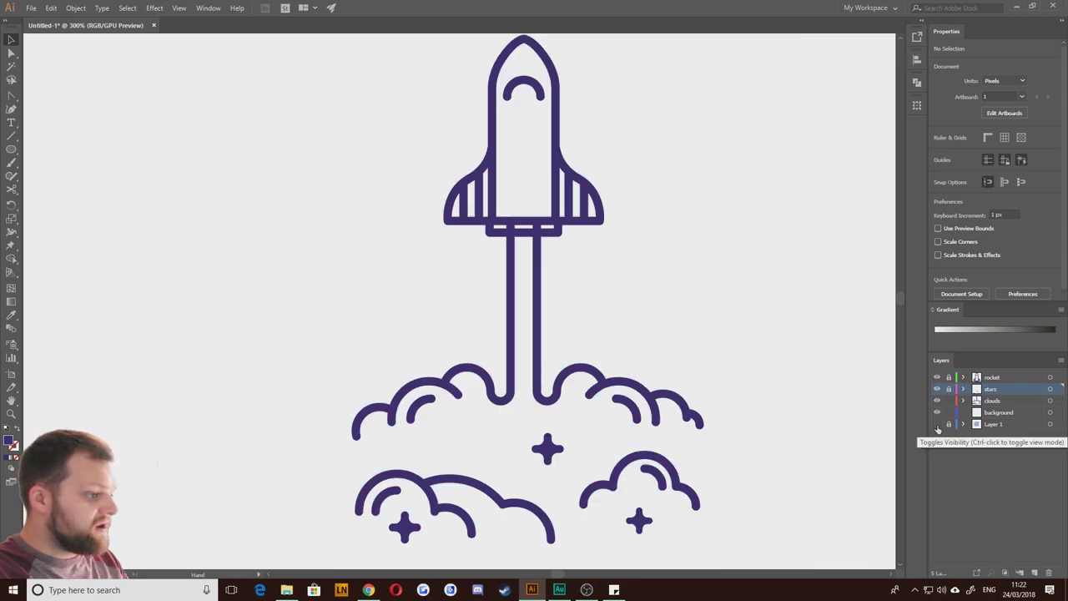
left_click_drag(592, 424, 567, 381)
scroll(573, 381, "down", 2)
left_click_drag(514, 290, 504, 332)
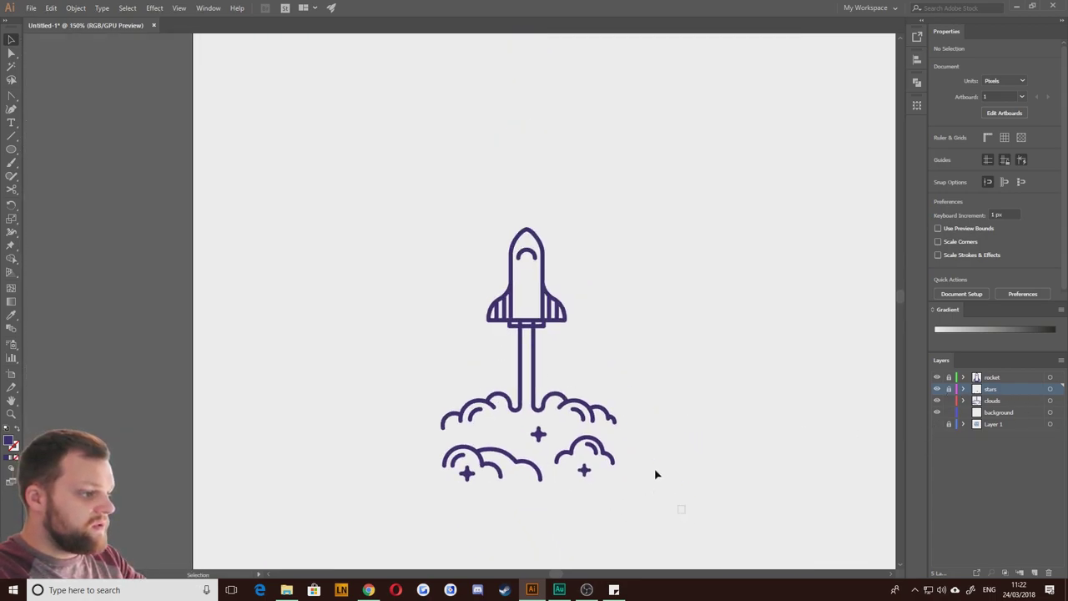
left_click_drag(681, 508, 402, 120)
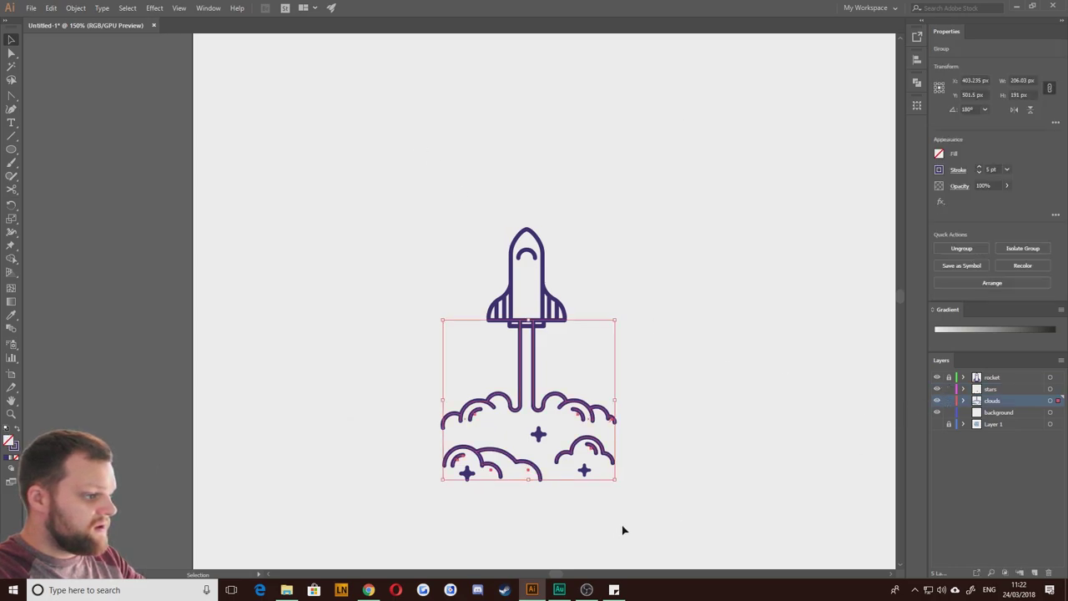
left_click_drag(682, 510, 409, 162)
left_click_drag(707, 420, 679, 349)
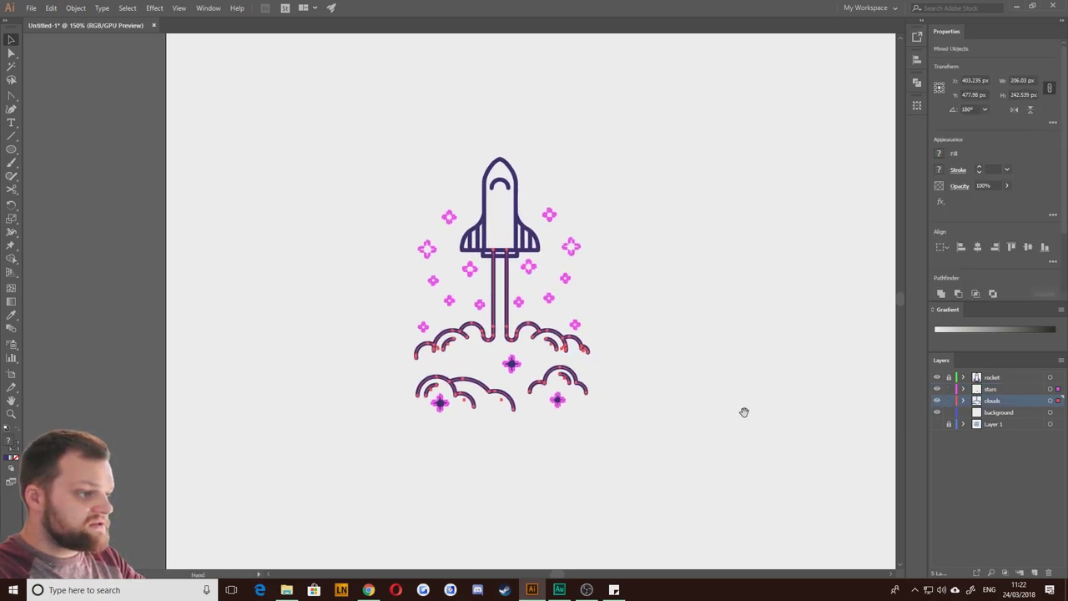
Step: Deselect the artwork, lock the stars and clouds layers, and show the reference layer again
key("ctrl+shift+a")
left_click(937, 425)
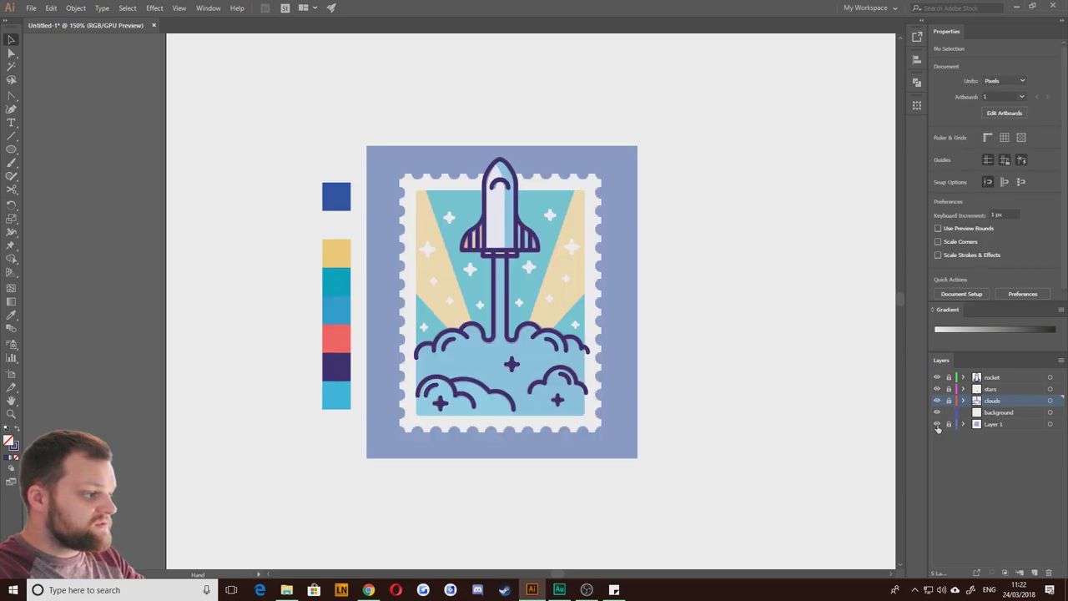
left_click_drag(750, 327, 758, 348)
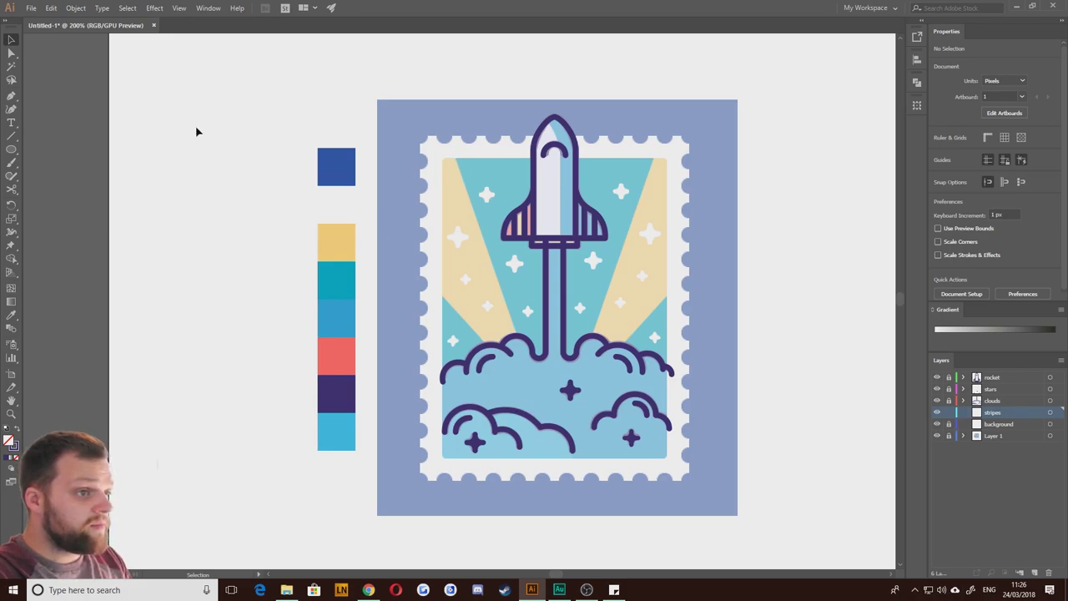
left_click(11, 97)
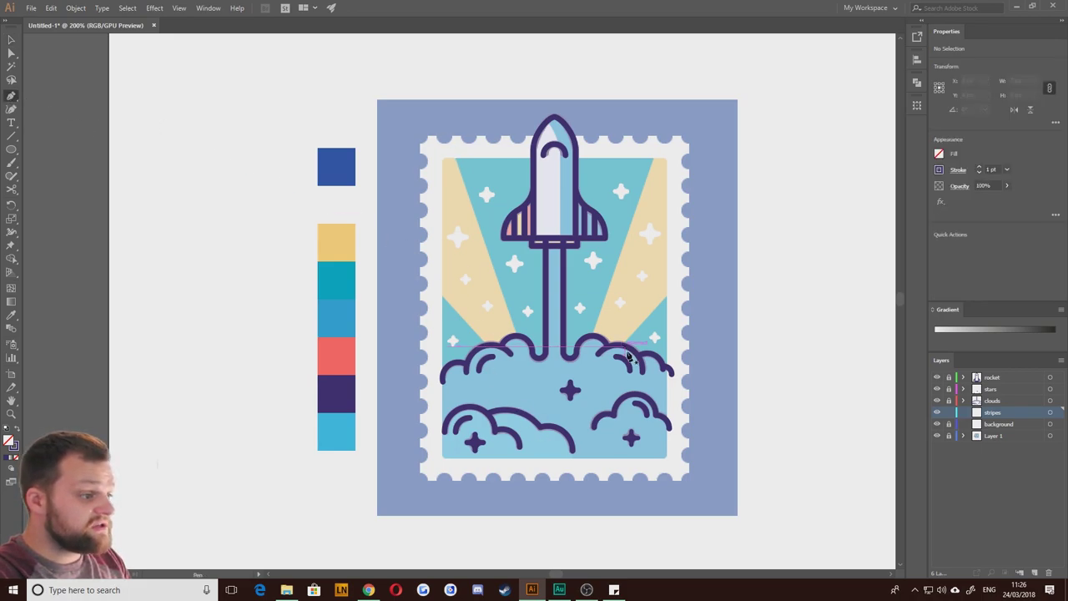
left_click(555, 459)
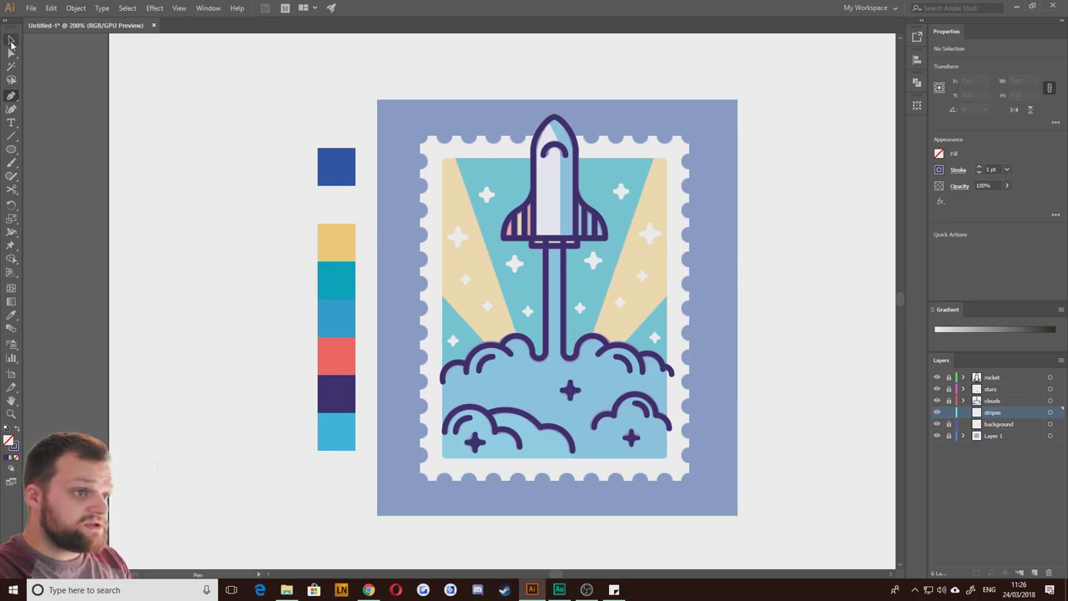
left_click(11, 41)
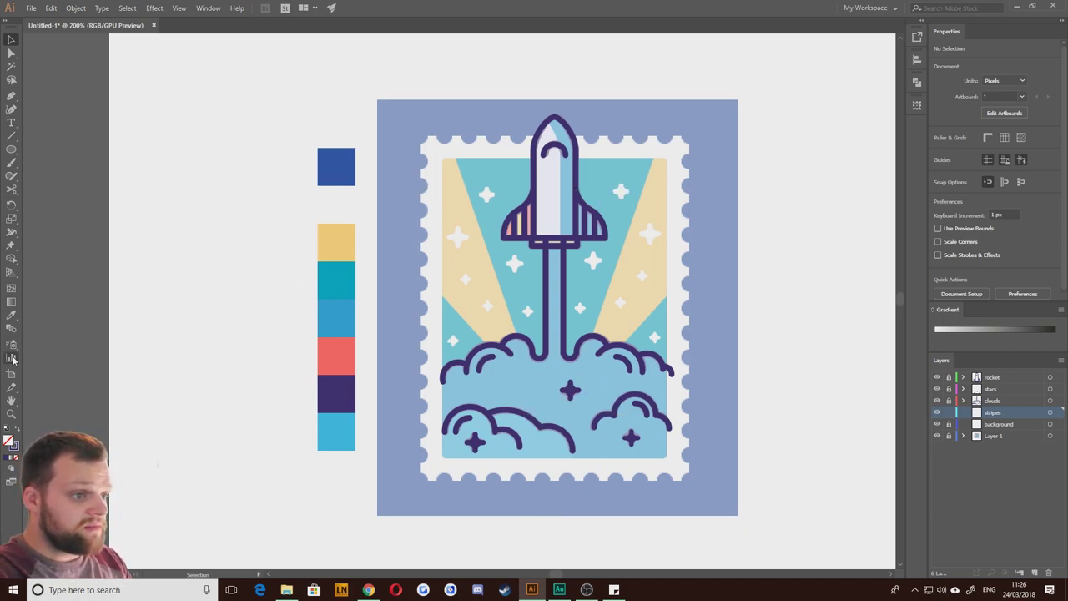
Step: Create a pie graph 1000 px wide and 1000 px high on the stripes layer
left_click_drag(12, 358, 53, 451)
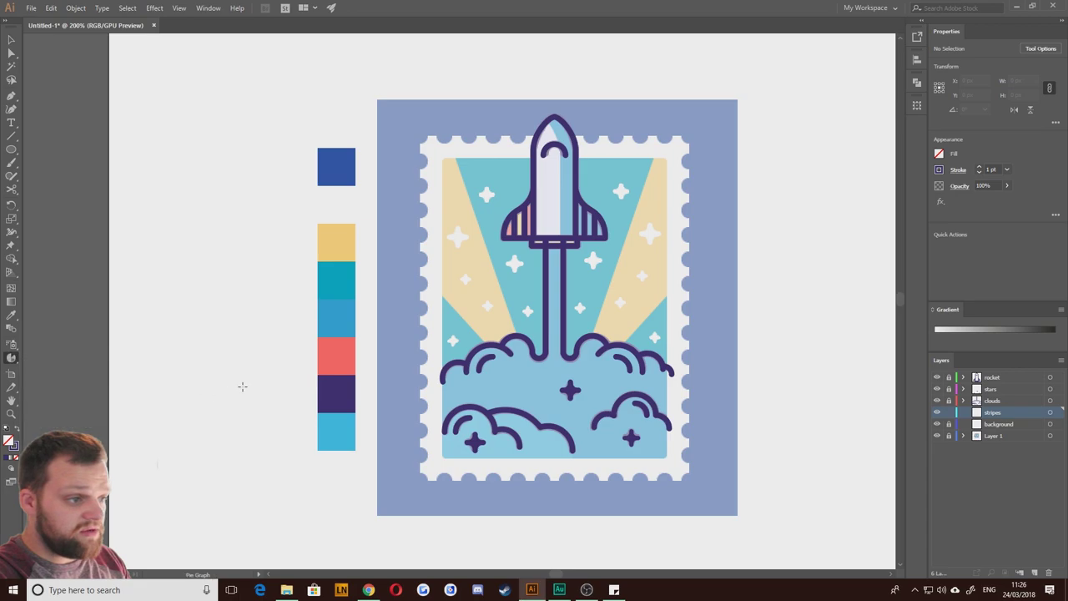
left_click(110, 315)
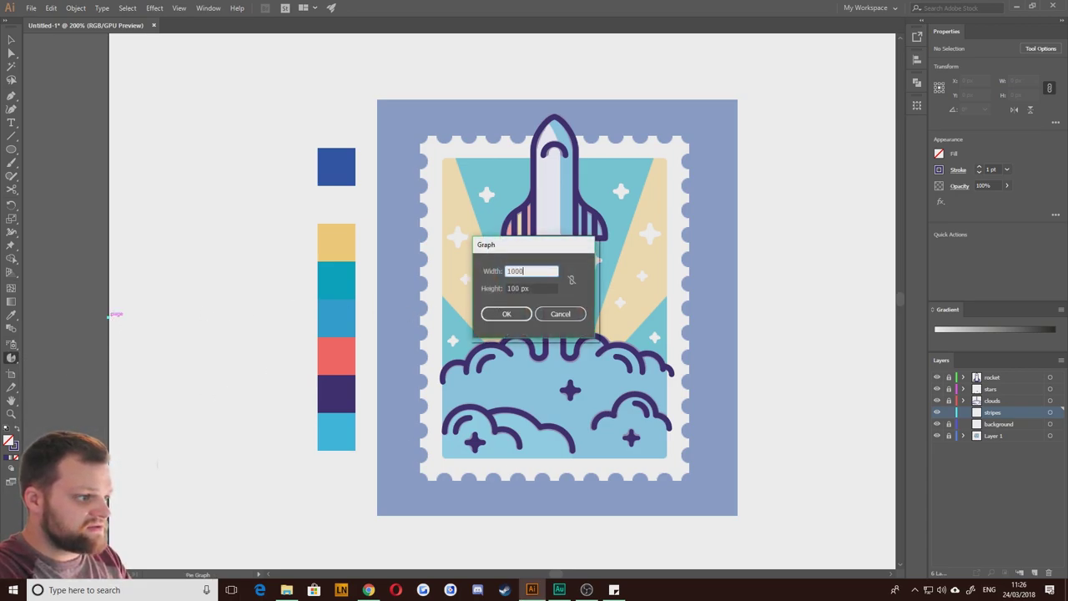
key("Tab")
type("1000")
key("Return")
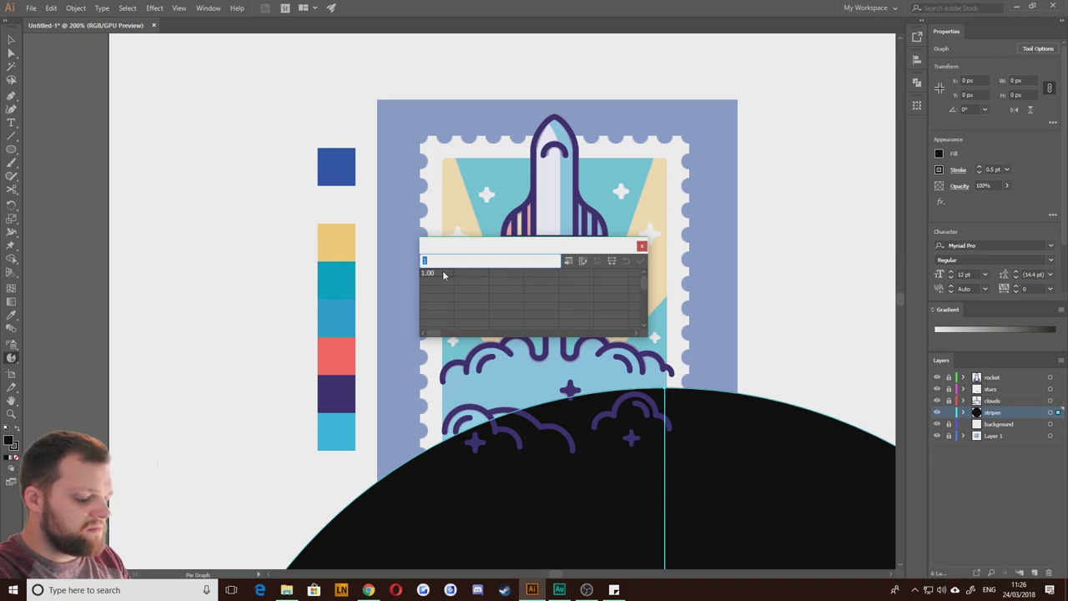
Step: Fill the pie graph's first data row with repeated values of 1, apply the data and close the data window
type("1")
key("Tab")
type("1")
key("Tab")
type("1")
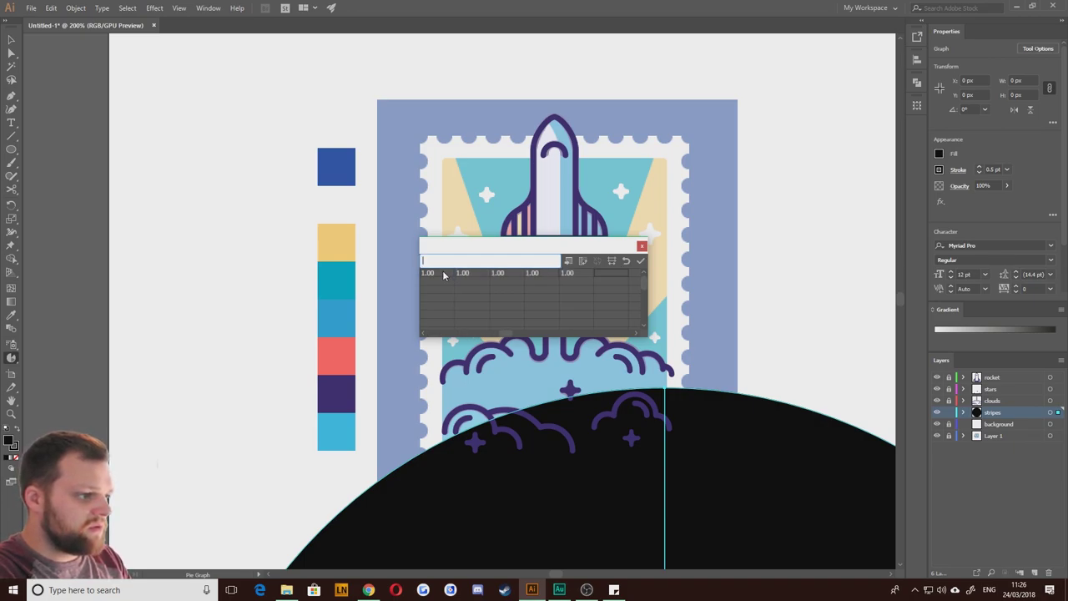
left_click(638, 262)
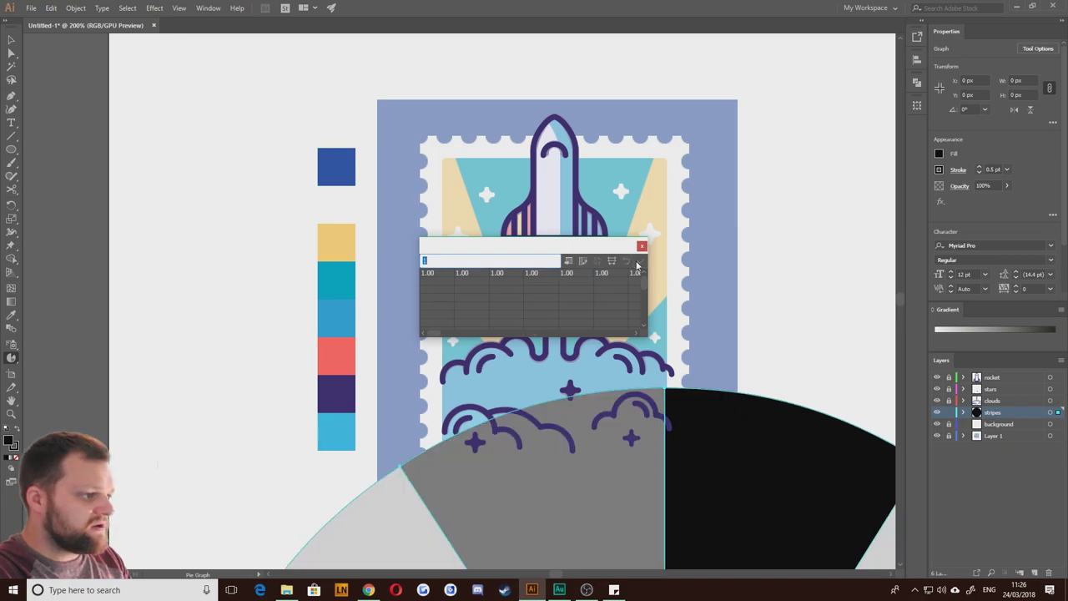
left_click(10, 39)
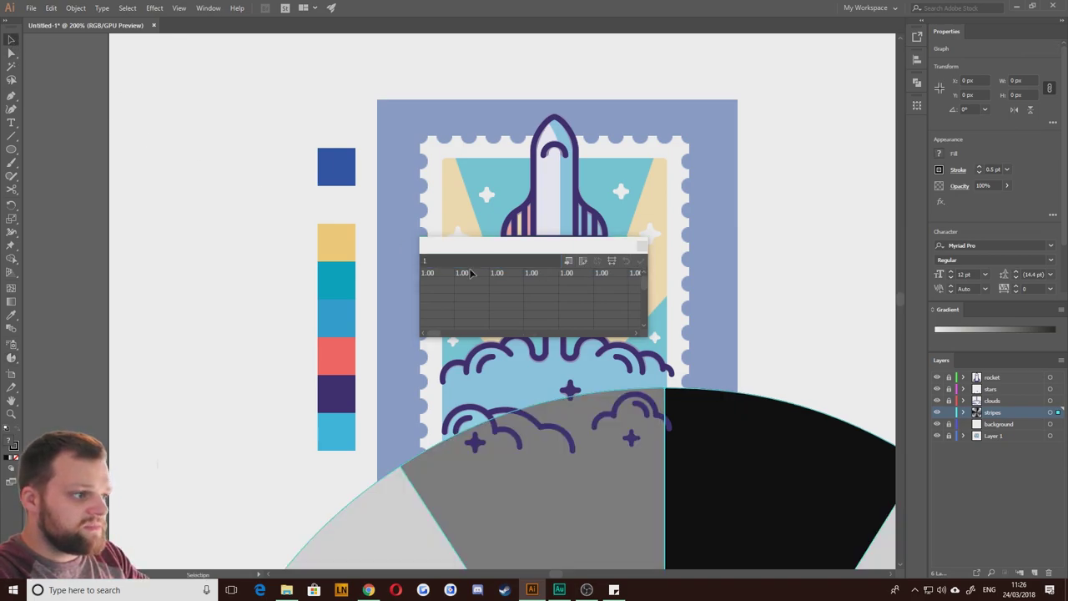
left_click(642, 246)
Step: Move the pie graph onto the empty artboard area beside the stamp, and delete it
scroll(245, 308, "down", 1)
scroll(272, 325, "down", 4)
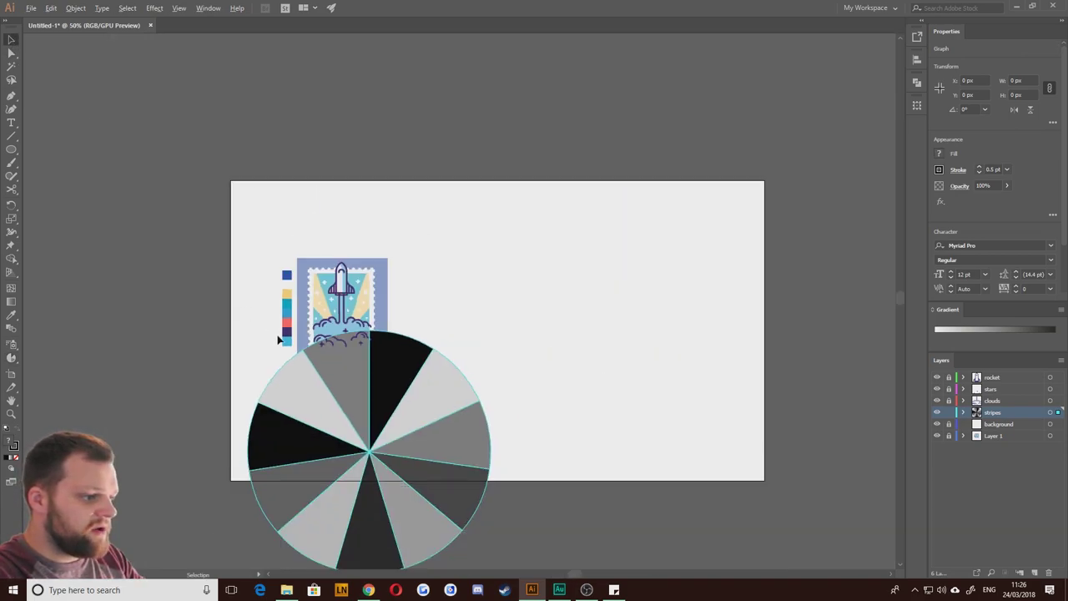
scroll(252, 392, "up", 1)
left_click_drag(304, 447, 310, 403)
left_click_drag(377, 407, 333, 340)
left_click_drag(339, 333, 557, 316)
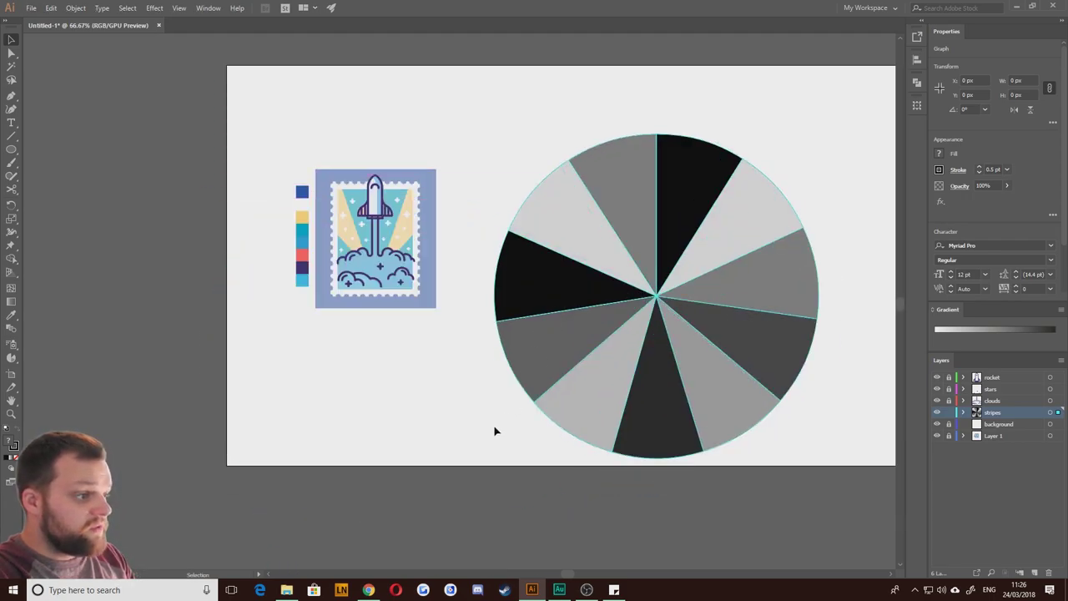
right_click(568, 190)
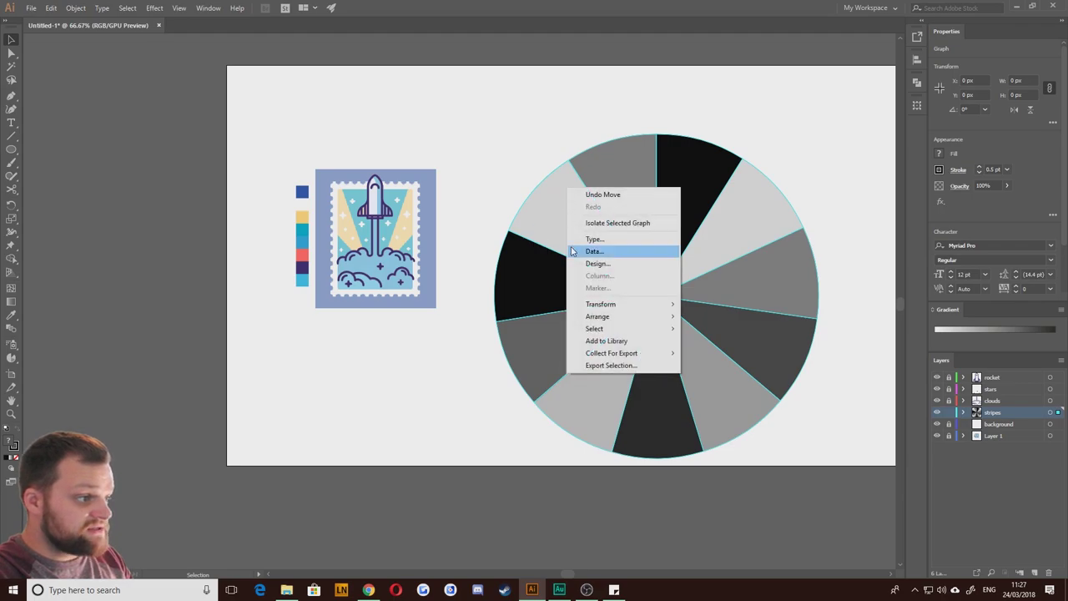
left_click(504, 246)
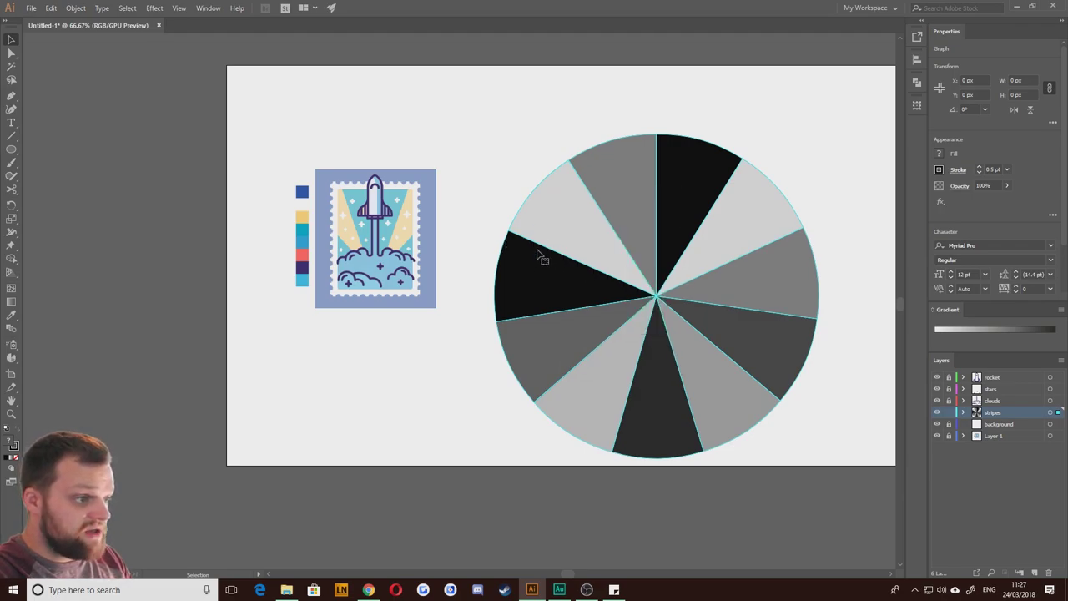
key("Delete")
Step: Draw a Pen triangle from the stamp's bottom centre up to the rocket's upper body and across to the left yellow beam's upper corner
left_click_drag(533, 292, 599, 337)
scroll(477, 333, "up", 3)
left_click_drag(92, 81, 174, 168)
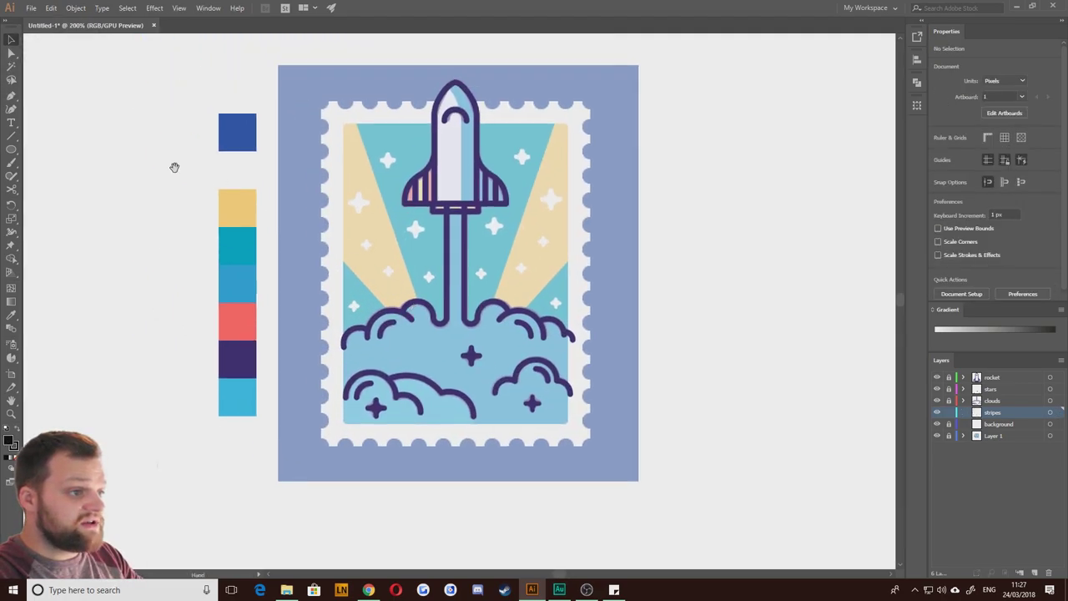
left_click(15, 99)
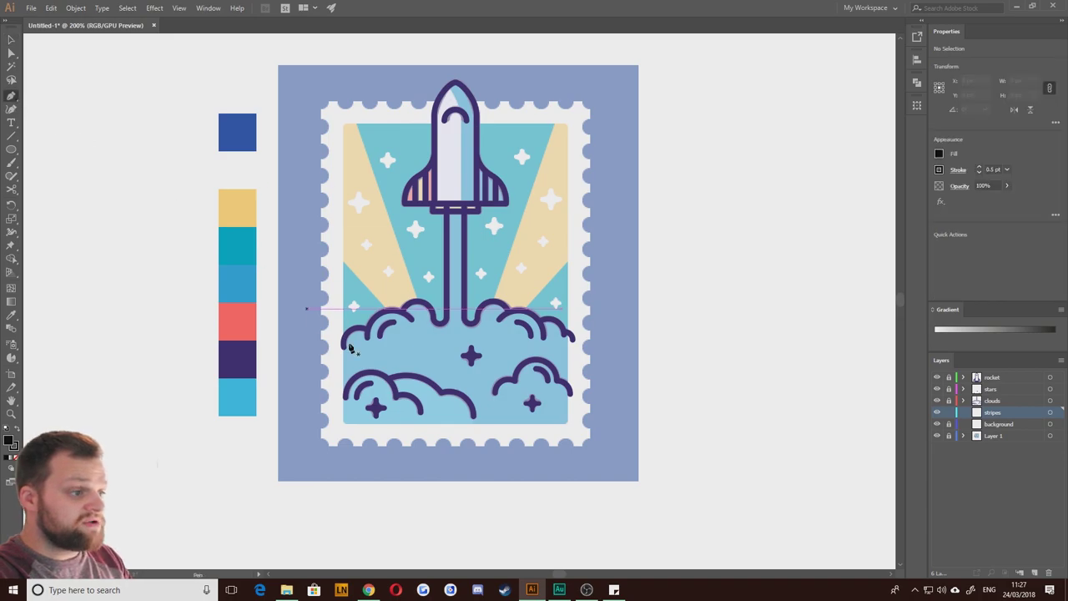
left_click(455, 425)
left_click(455, 111)
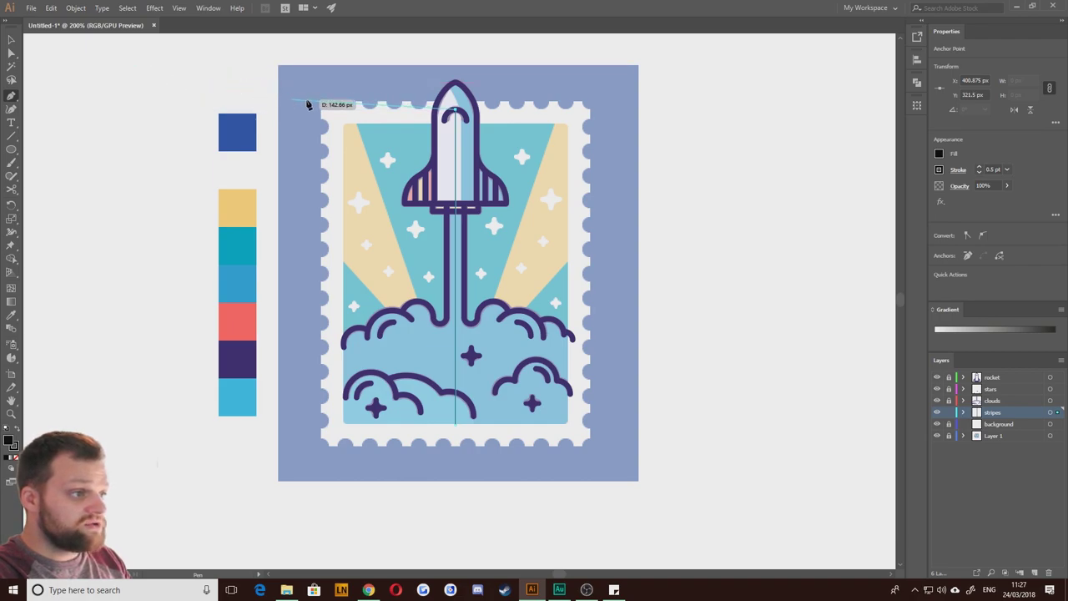
left_click(357, 122)
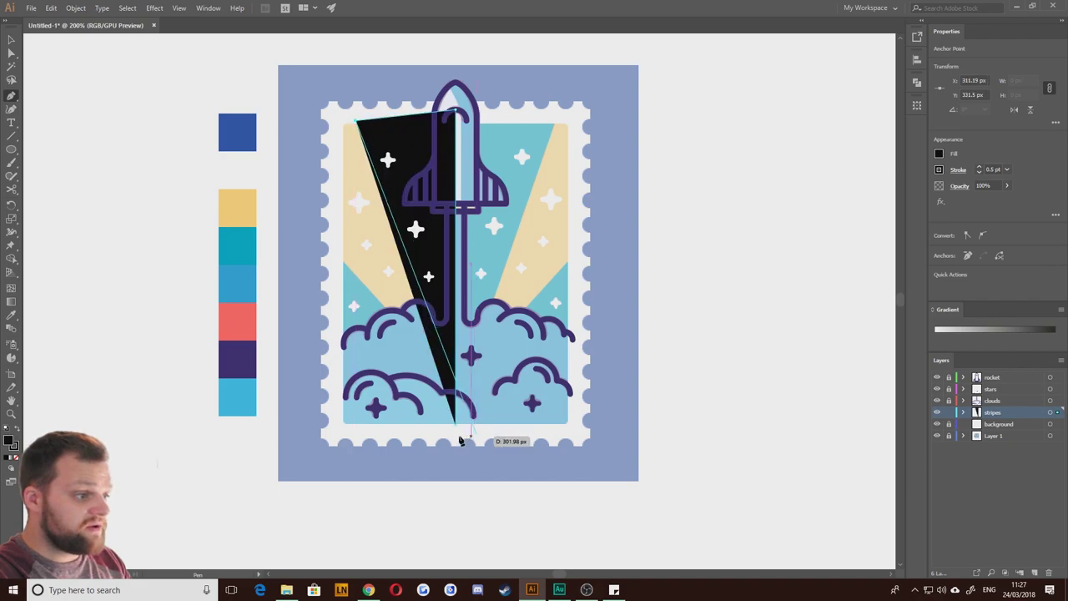
left_click(455, 424)
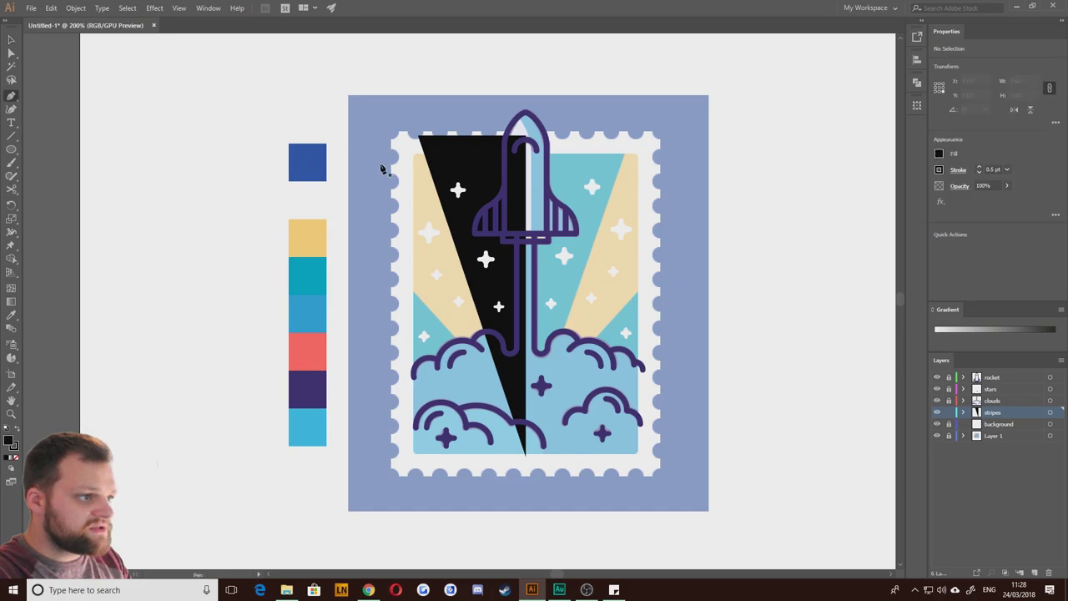
Step: Start outlining the left yellow beam with the Pen tool, then undo this outline and the central triangle
left_click(429, 146)
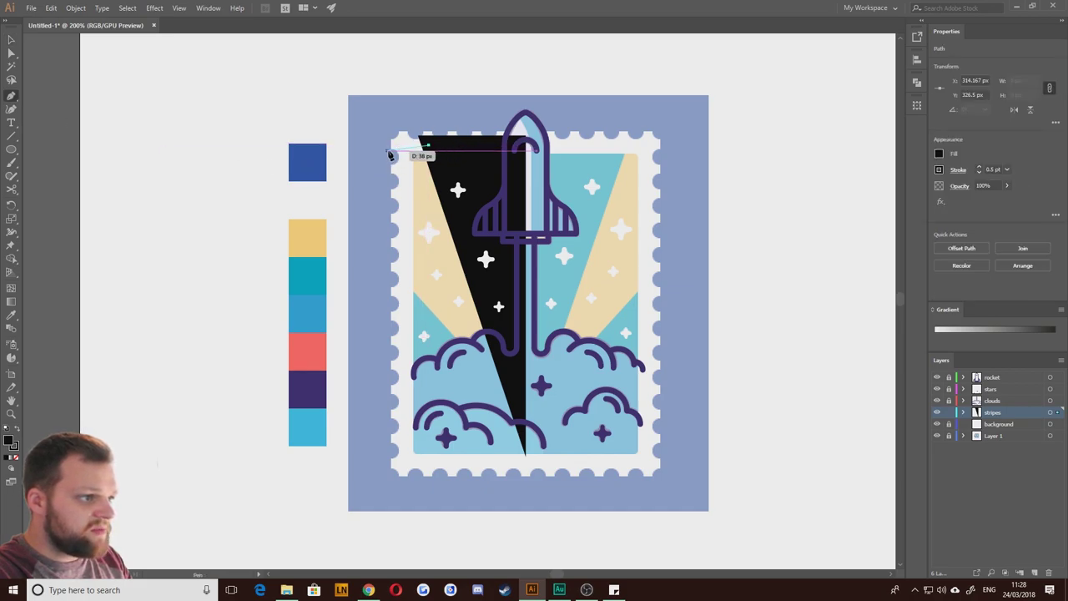
left_click(397, 145)
left_click(406, 286)
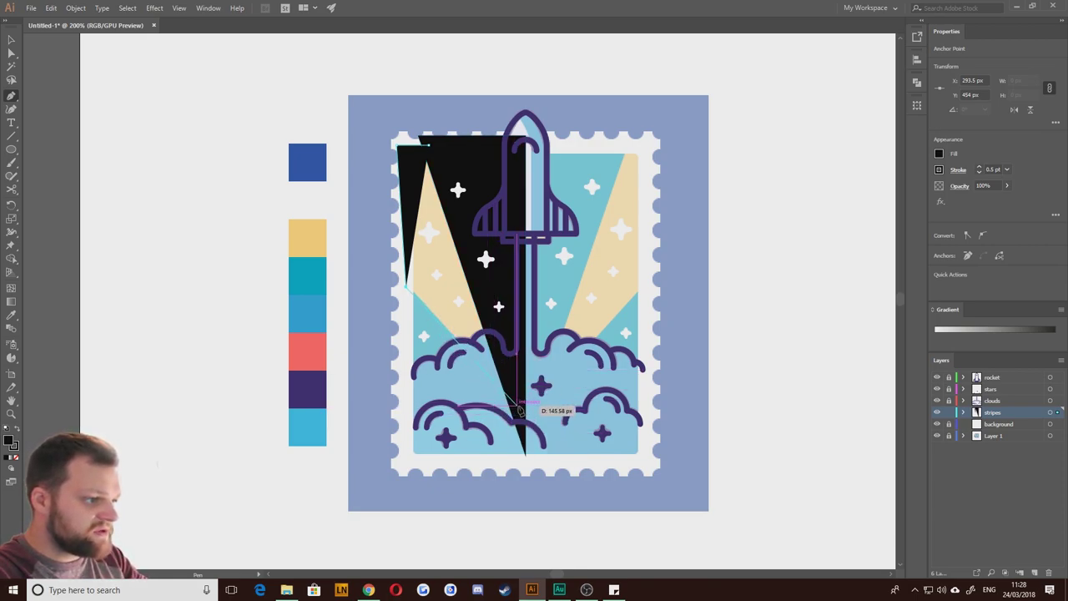
key("ctrl+z")
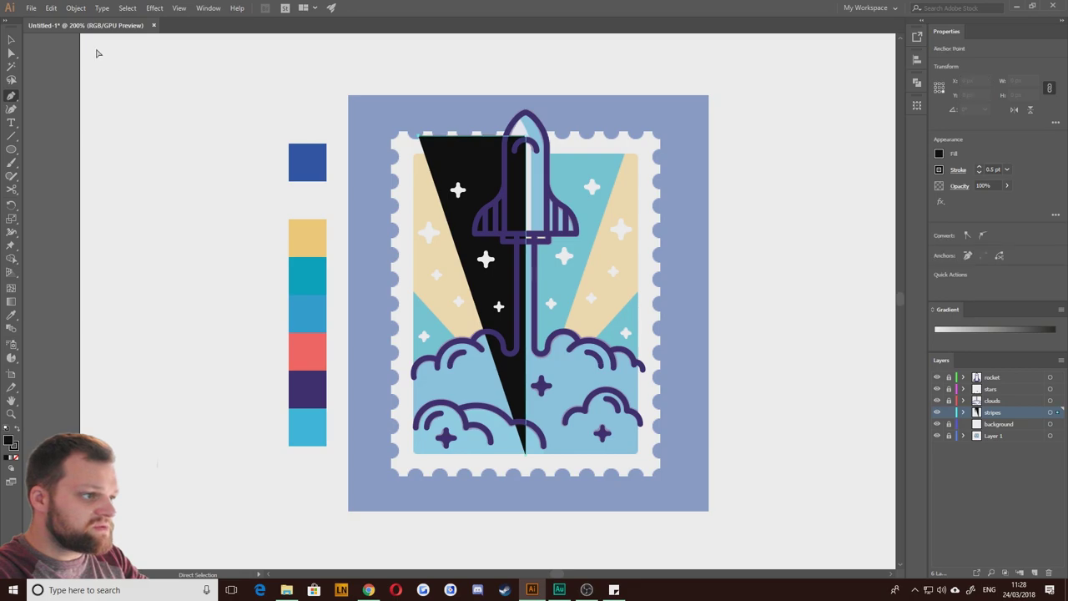
left_click(8, 41)
key("ctrl+z")
key("ctrl+z")
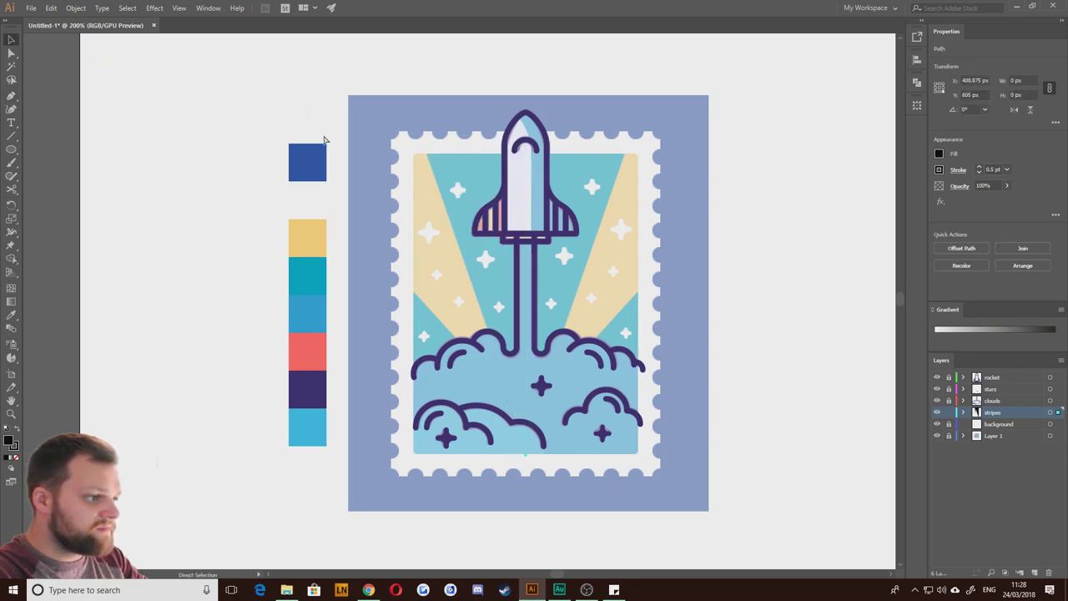
left_click(169, 117)
Step: Draw a closed Pen triangle from the left beam's upper corner to the stamp's lower centre and up to the rocket's upper body
key("p")
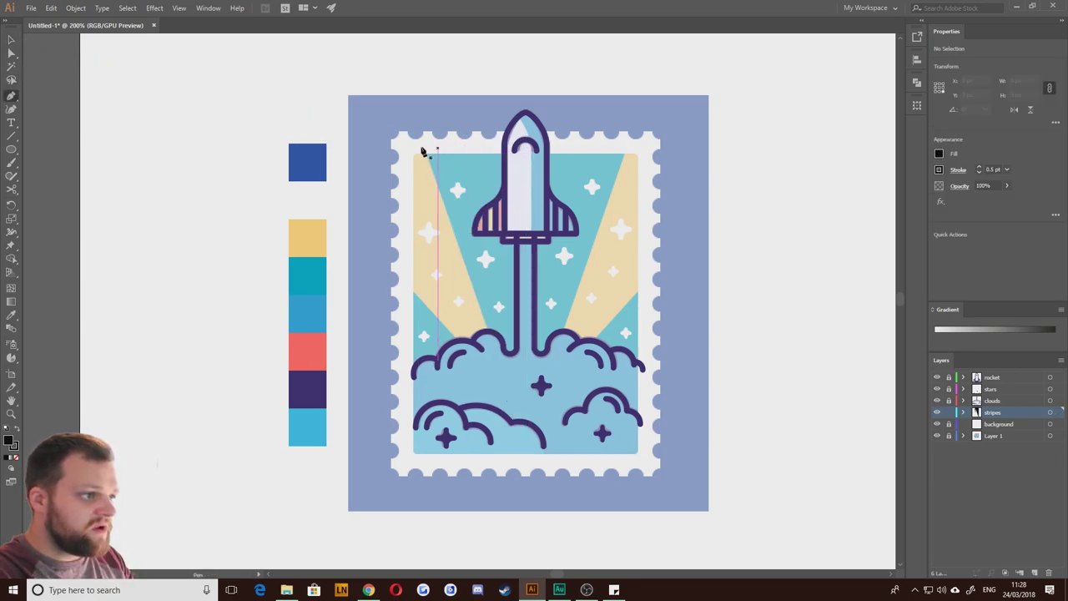
left_click(420, 138)
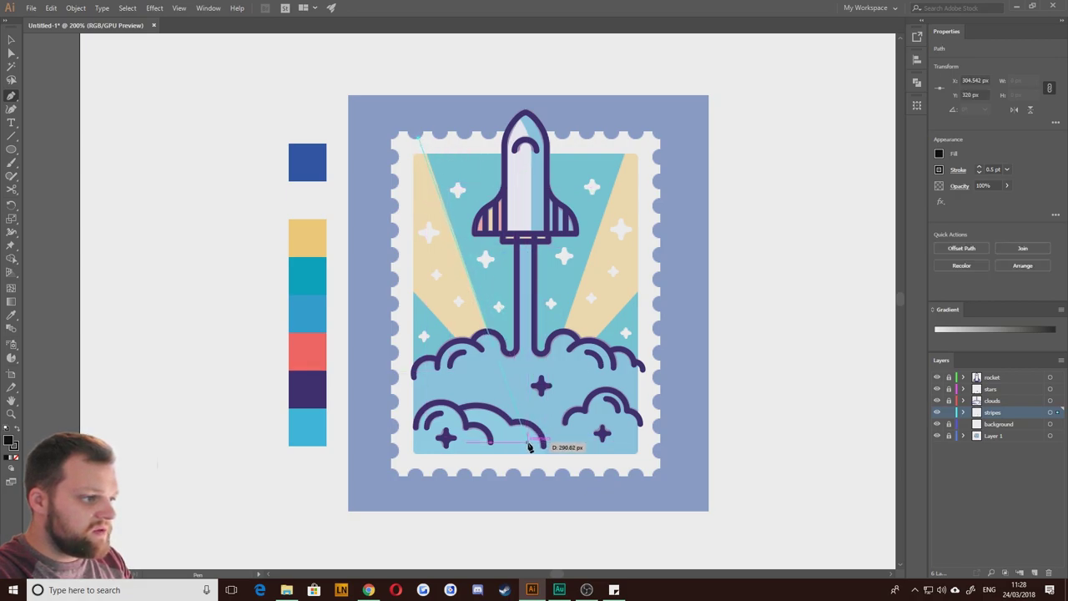
left_click(527, 446)
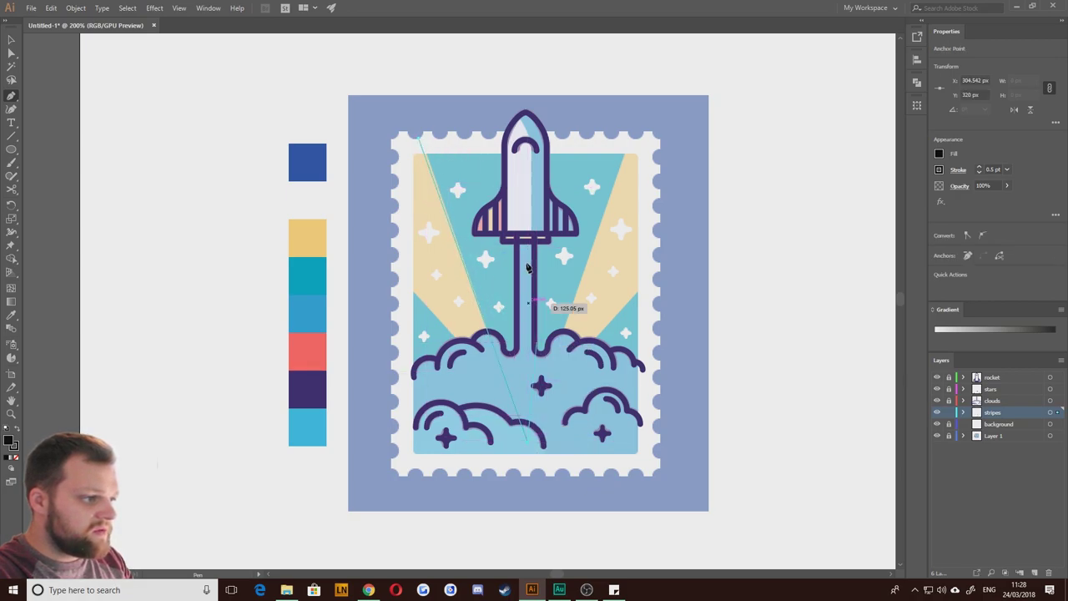
left_click(420, 135)
key("v")
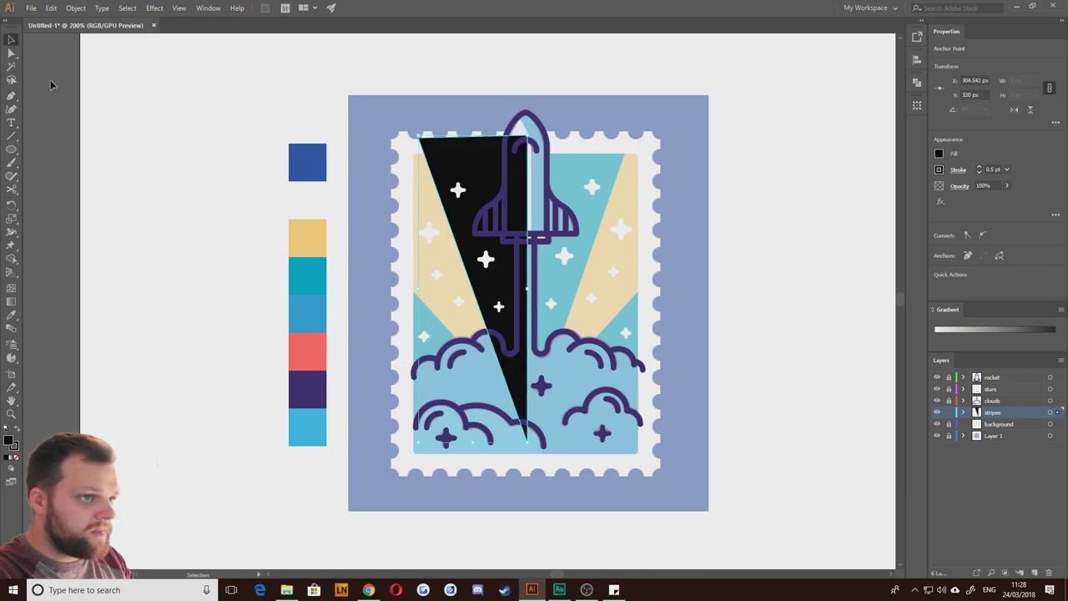
left_click(50, 84)
Step: Draw a closed Pen shape covering the left yellow beam, following its lower edge into the clouds and overlapping the central triangle
key("p")
left_click(424, 148)
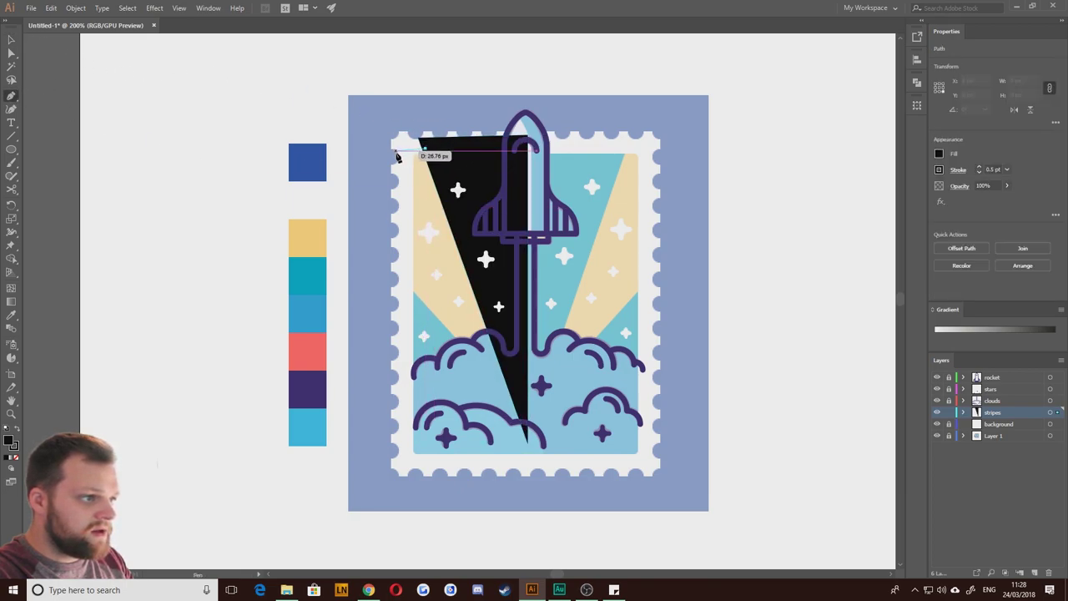
left_click(398, 151)
left_click(406, 288)
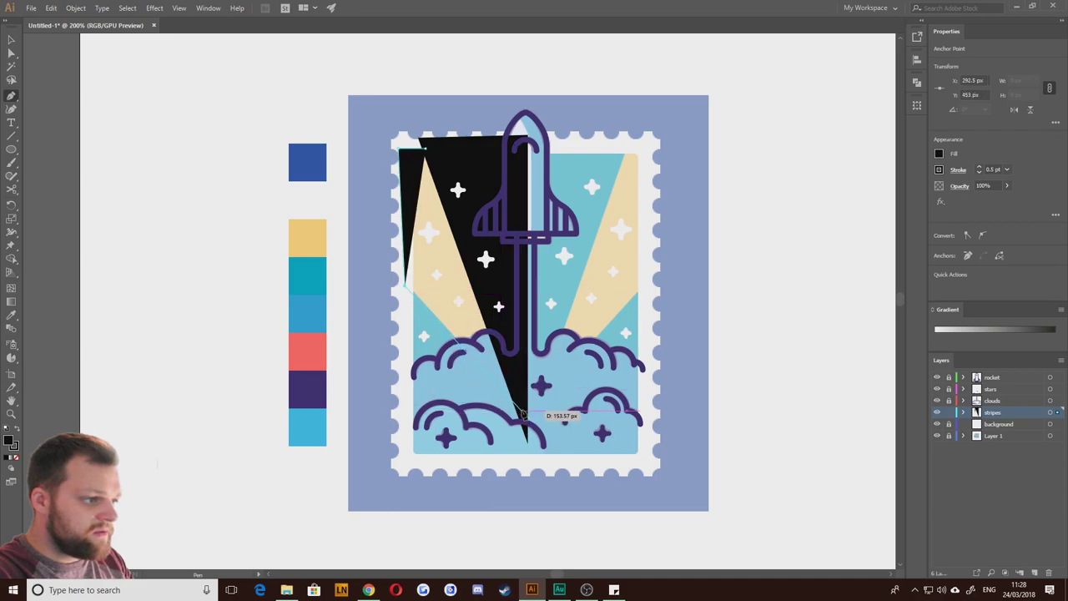
left_click(520, 406)
left_click(504, 153)
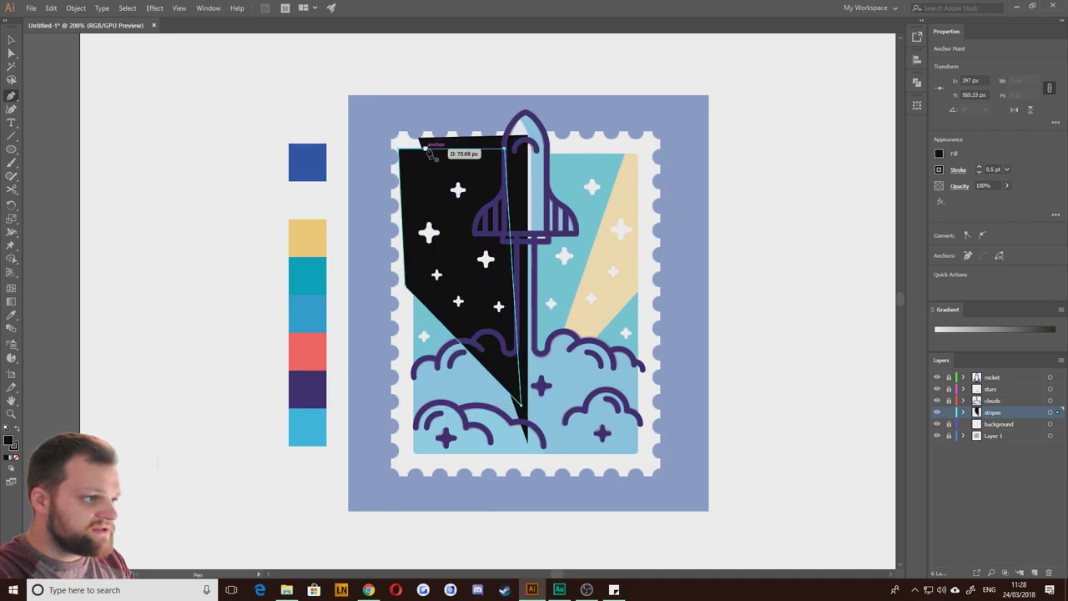
left_click(426, 151)
left_click(72, 134, "ctrl")
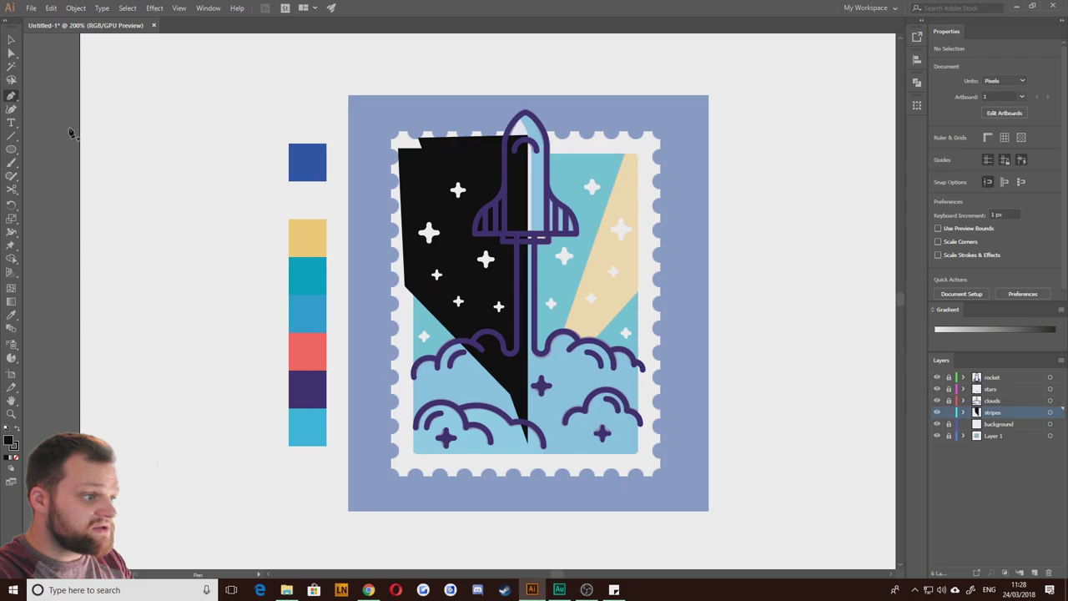
Step: Draw a triangular Pen shape below the left beam, from the stamp's left edge down to the clouds and across to the centre
left_click(406, 287)
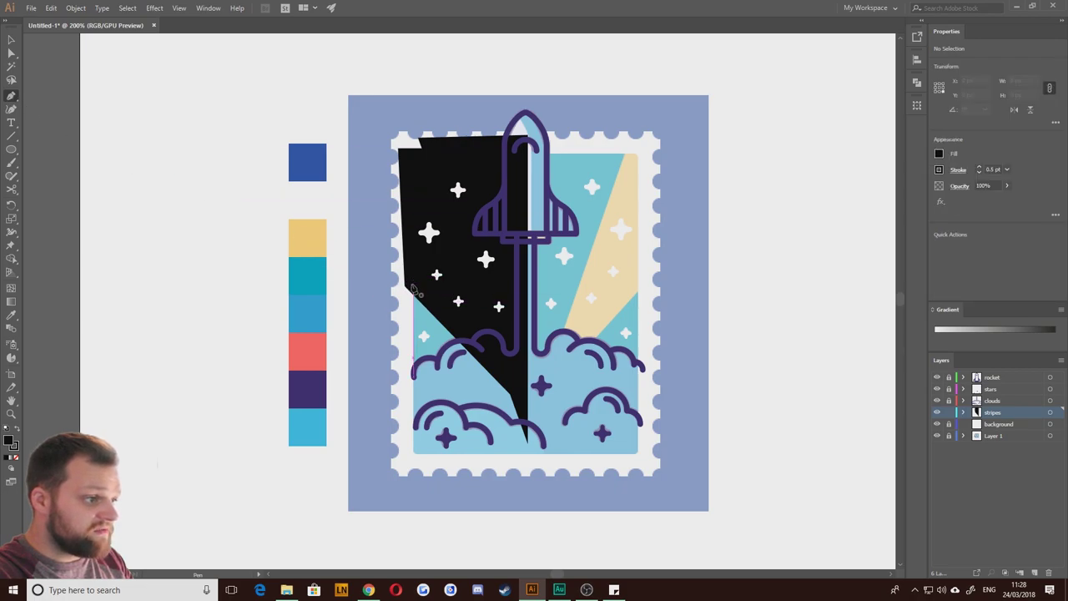
left_click(405, 394)
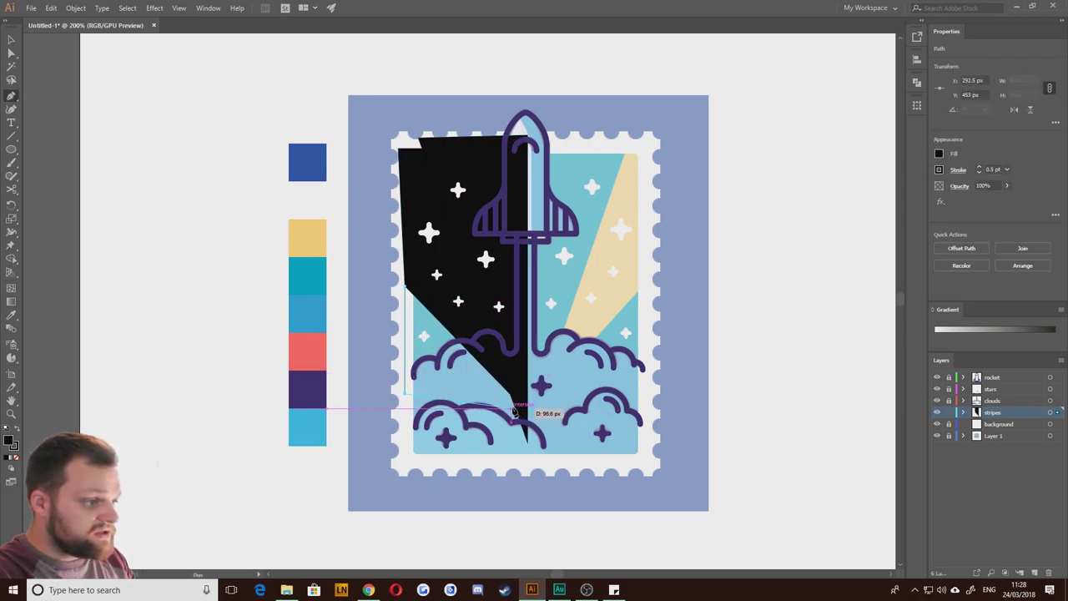
left_click(516, 392)
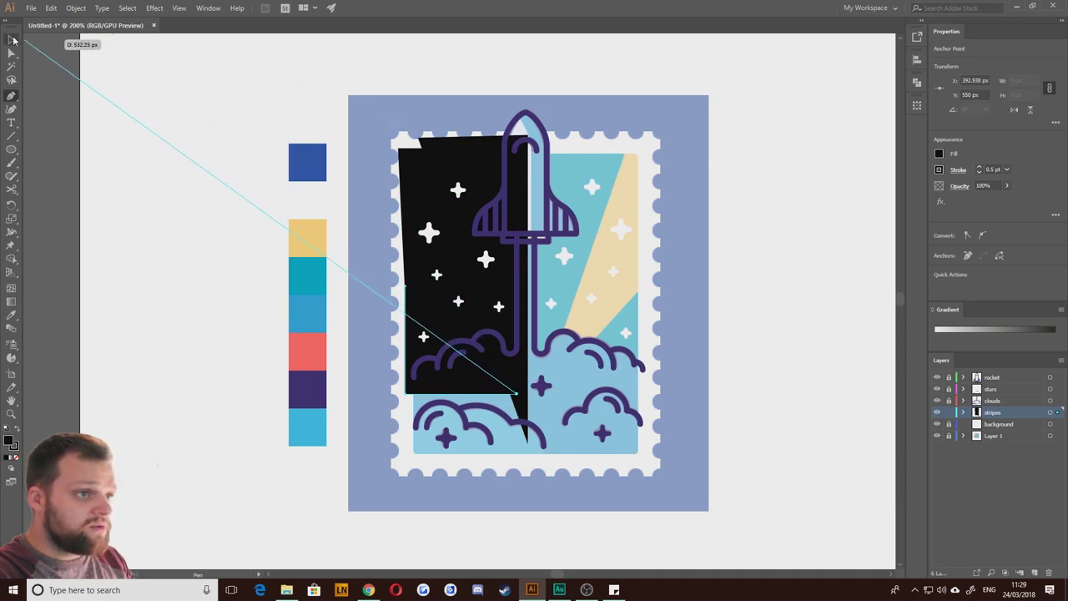
left_click(13, 40)
left_click(408, 400)
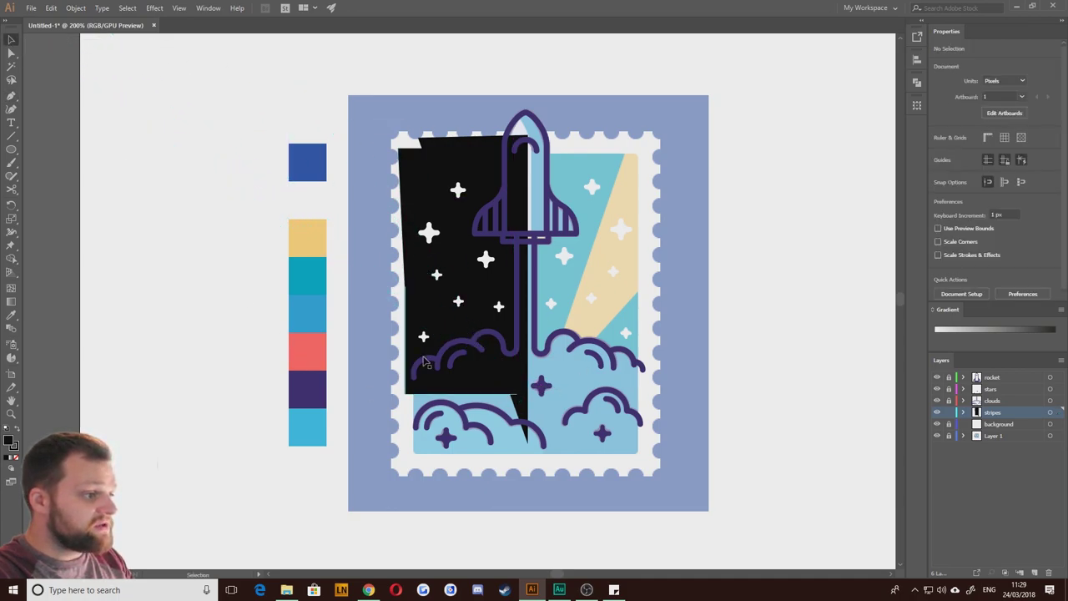
Step: Fill the central triangle with the palette's yellow and the left beam shape with the palette's teal
left_click(422, 172)
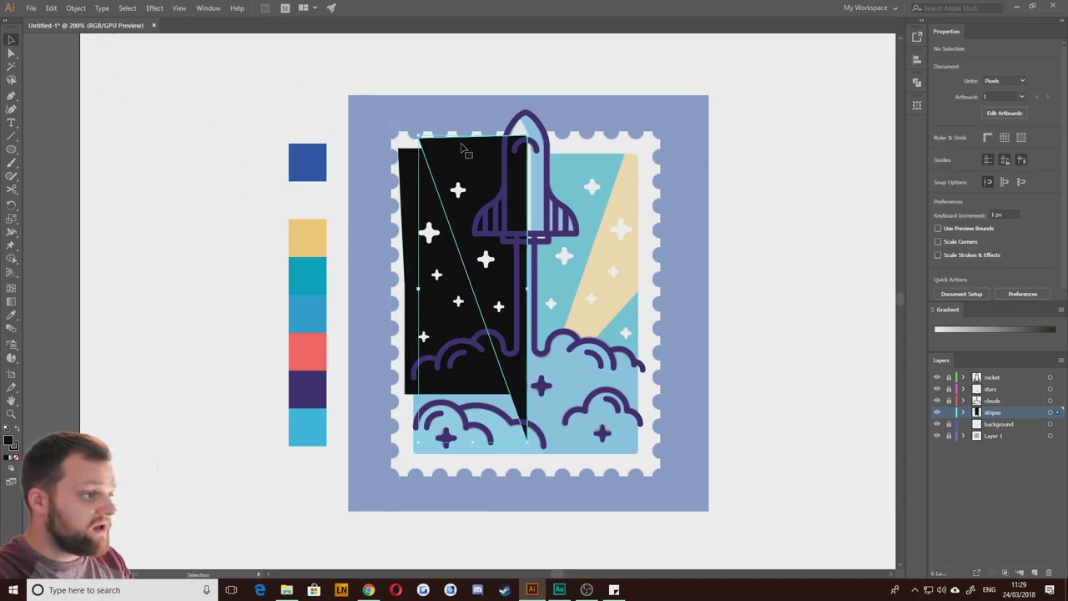
key("i")
left_click(300, 229)
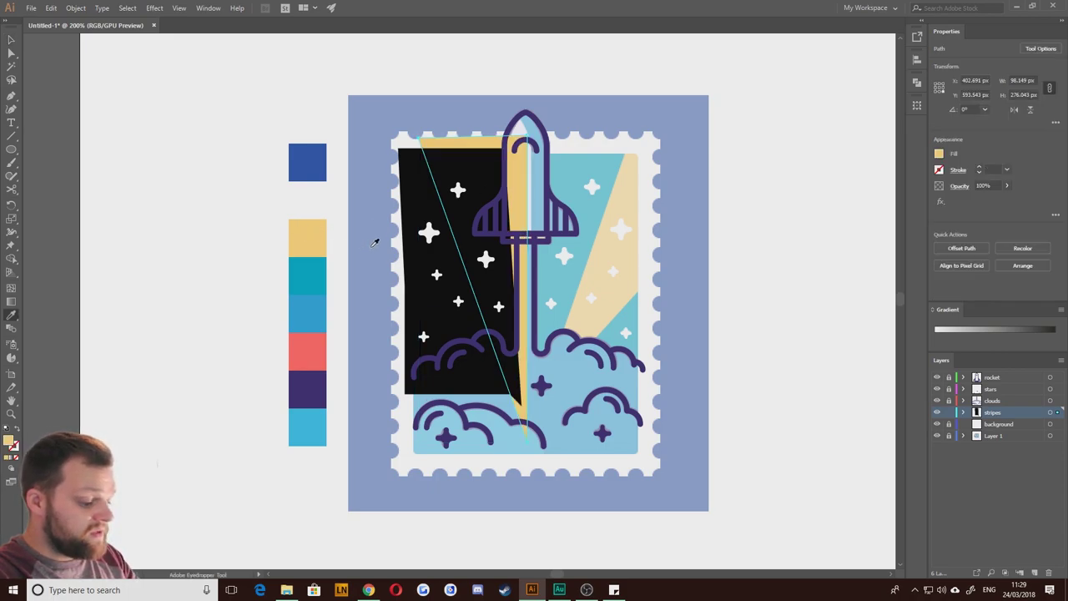
key("v")
left_click(405, 170)
key("i")
left_click(305, 269)
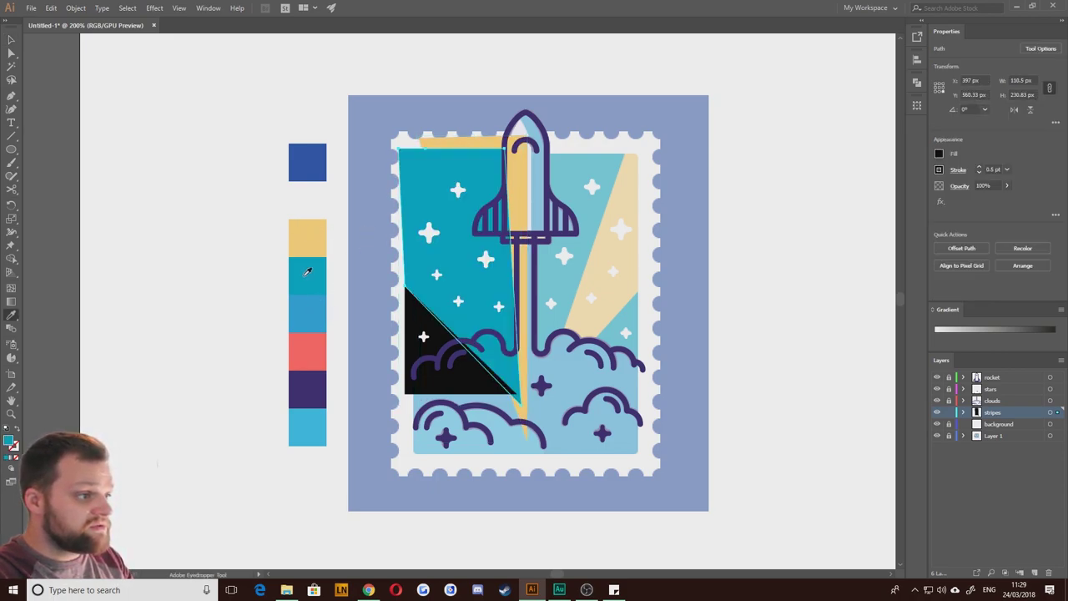
Step: Fill the black triangle below the left beam with the palette's yellow
key("v")
left_click(406, 311)
key("i")
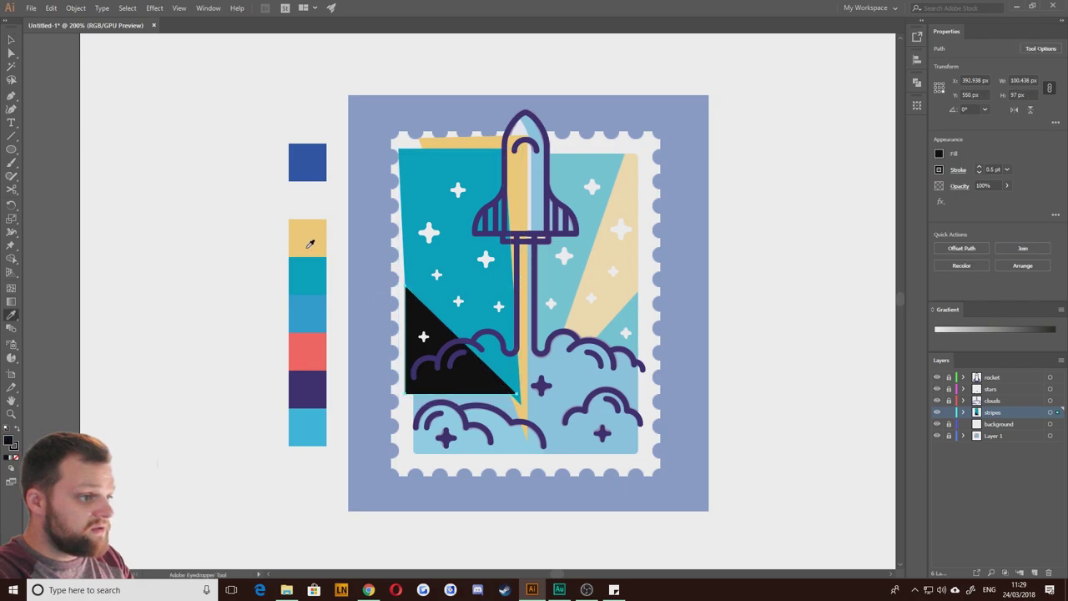
left_click(308, 239)
key("v")
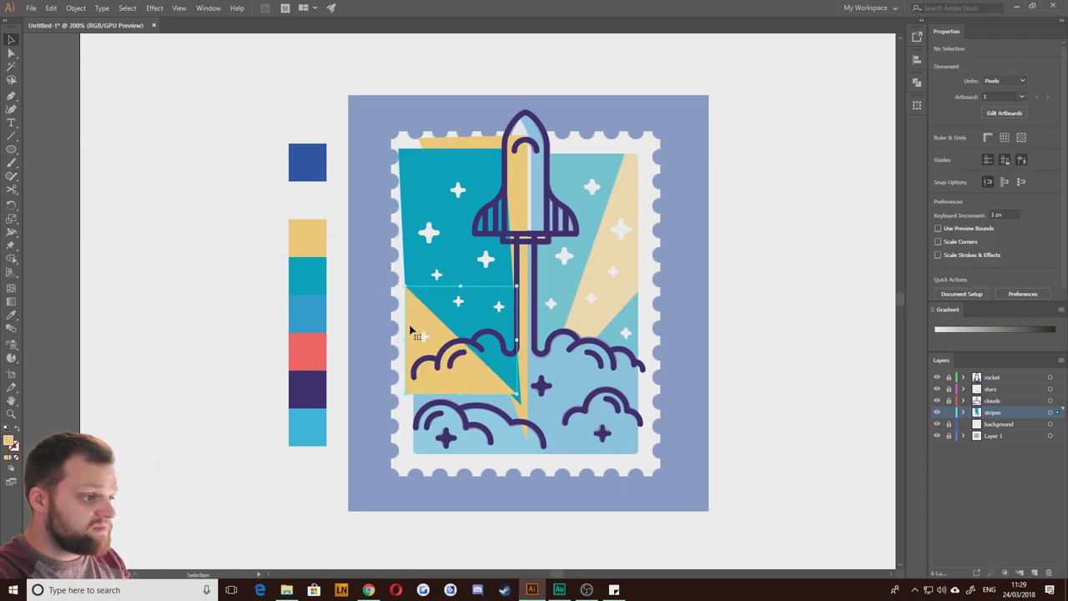
Step: Send the teal left beam shape backward so it sits behind the central yellow triangle
key("a")
key("v")
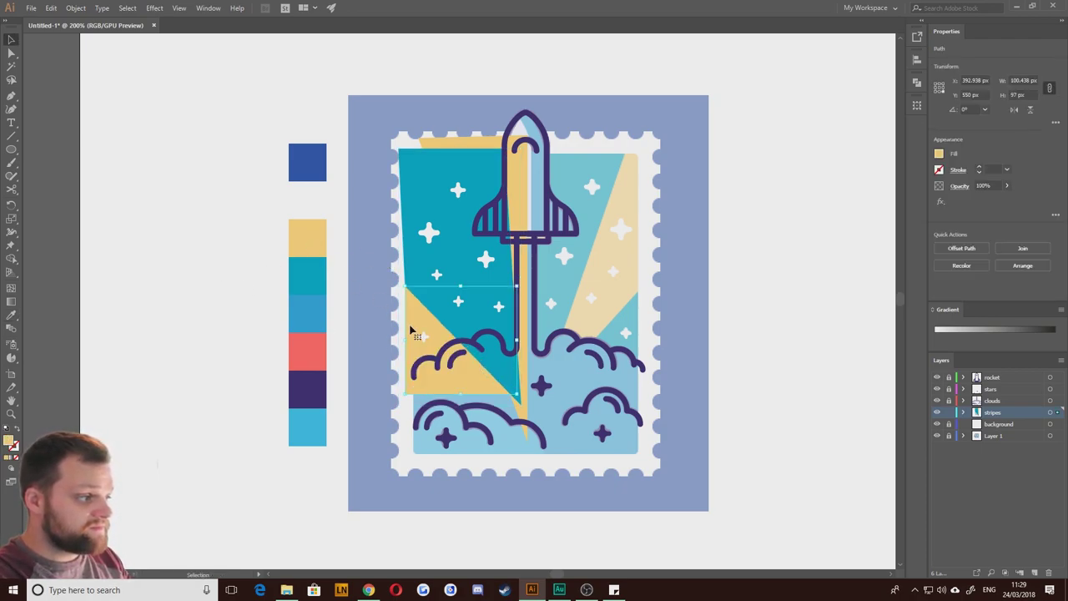
left_click(405, 209)
key("ctrl+[")
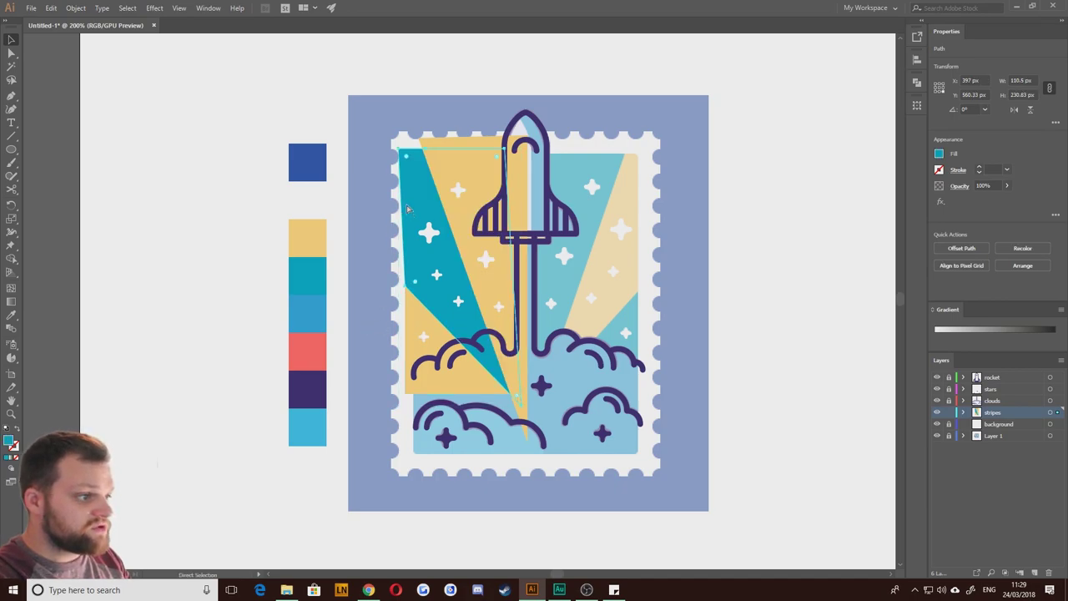
left_click(155, 263)
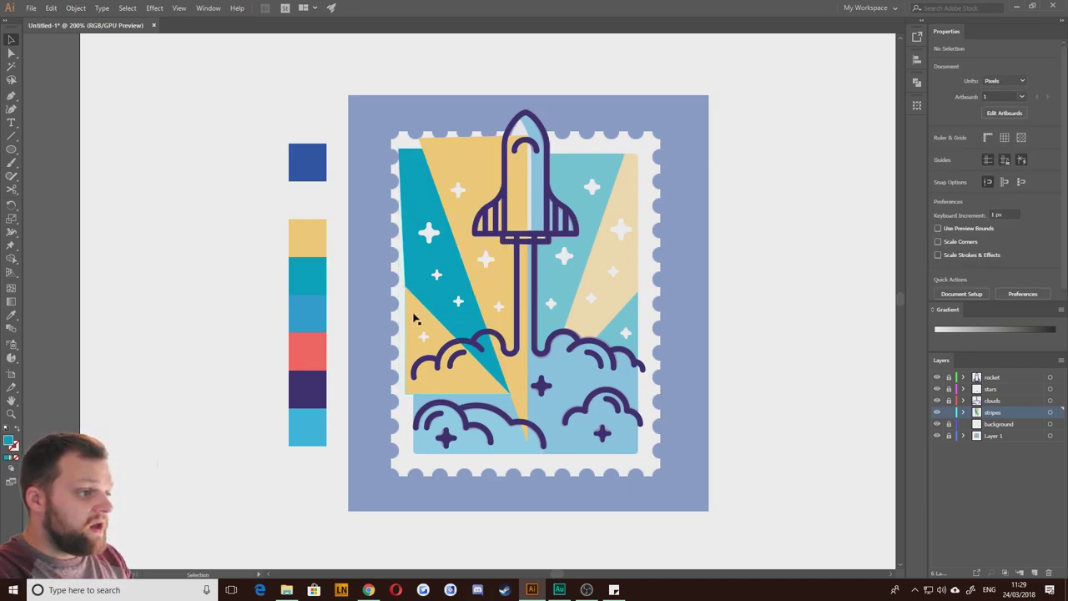
left_click(417, 243)
left_click_drag(445, 169, 541, 383)
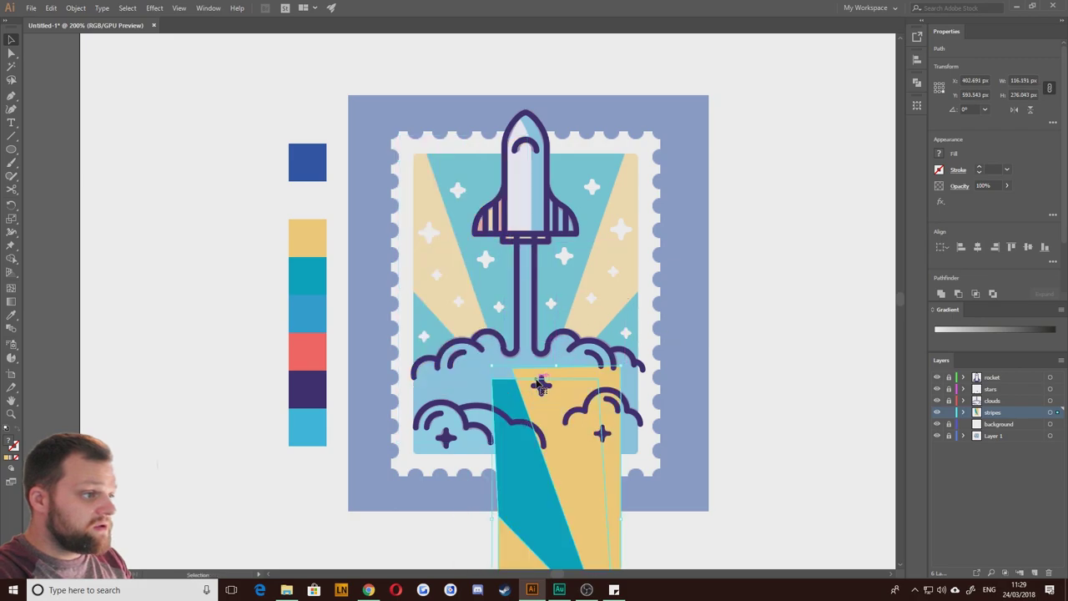
key("ctrl+z")
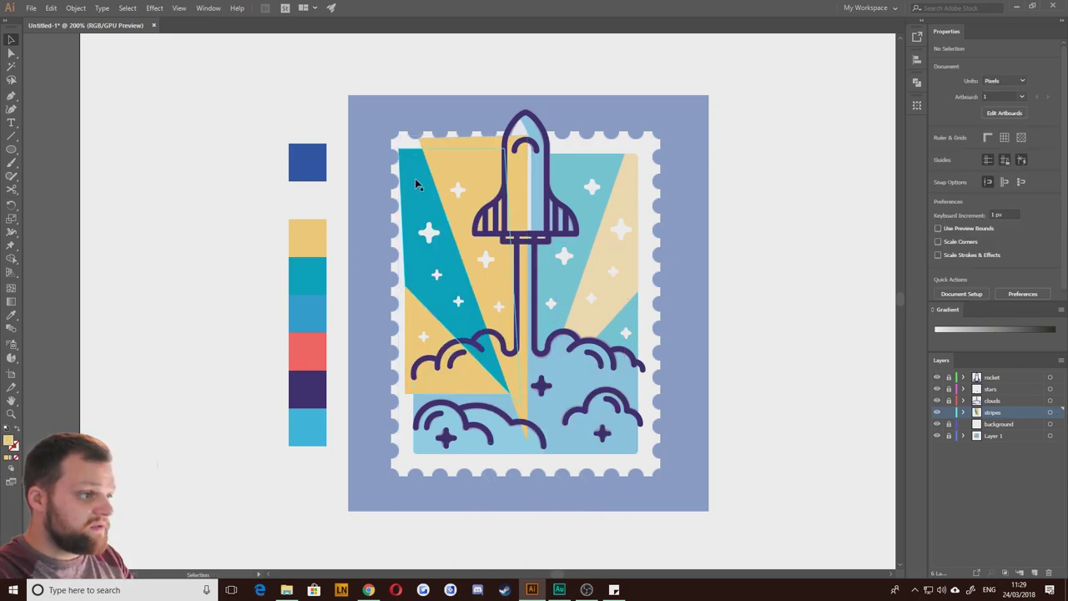
Step: Recolour the central triangle with the palette's teal and the left beam shape with the palette's yellow
key("i")
left_click(308, 271)
key("v")
left_click(404, 205)
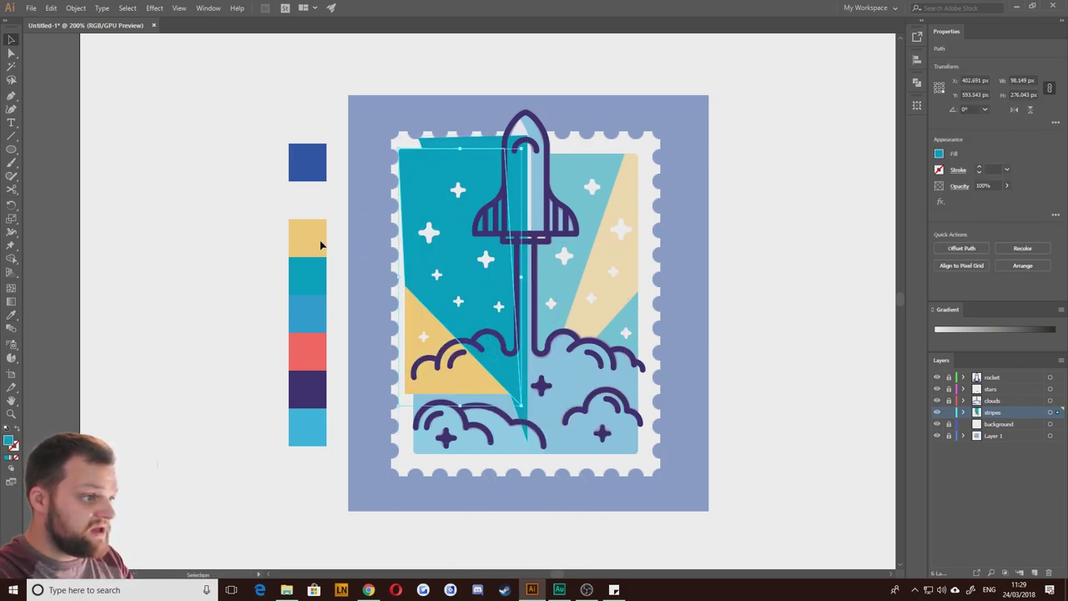
key("i")
left_click(319, 243)
Step: Recolour the triangle below the left beam with the palette's teal and deselect it
key("v")
left_click(414, 324)
key("i")
left_click(313, 271)
key("v")
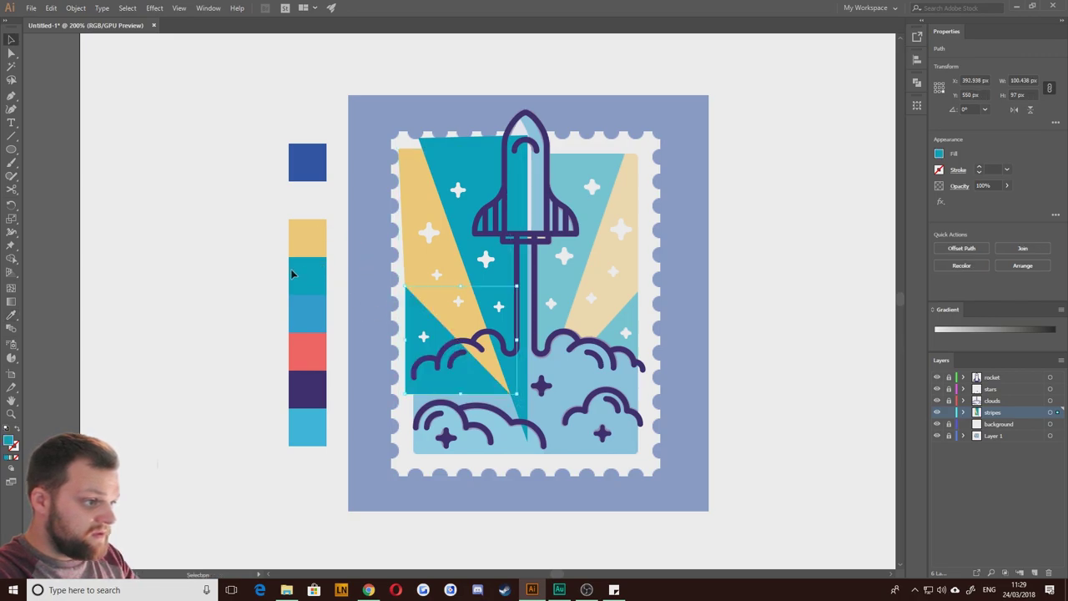
left_click(197, 285)
Step: Select all three left stripe shapes and open the Reflect transformation for them
left_click_drag(465, 448, 425, 438)
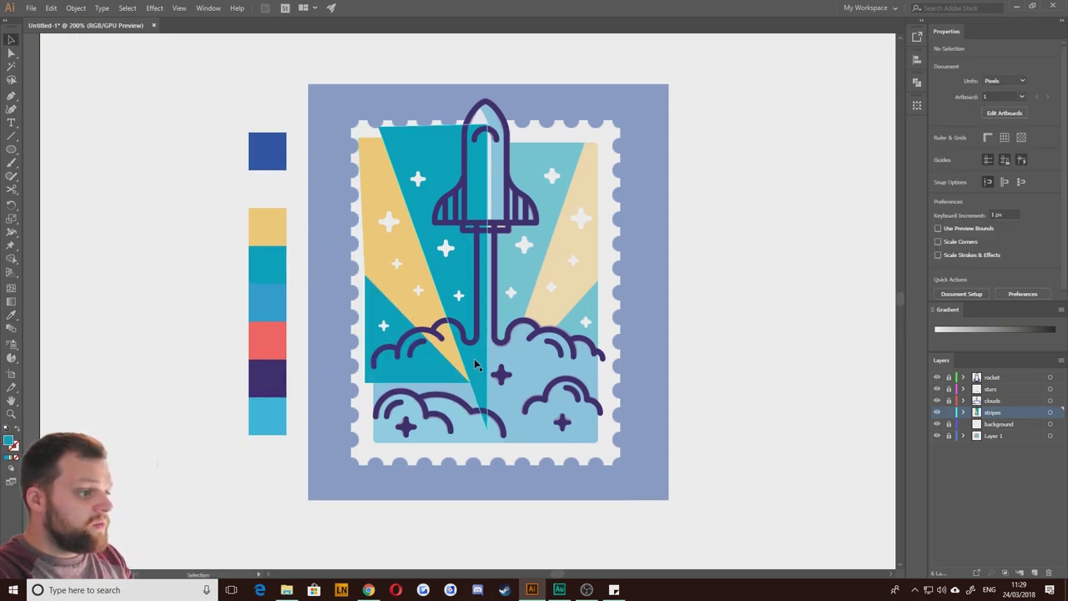
left_click(386, 156)
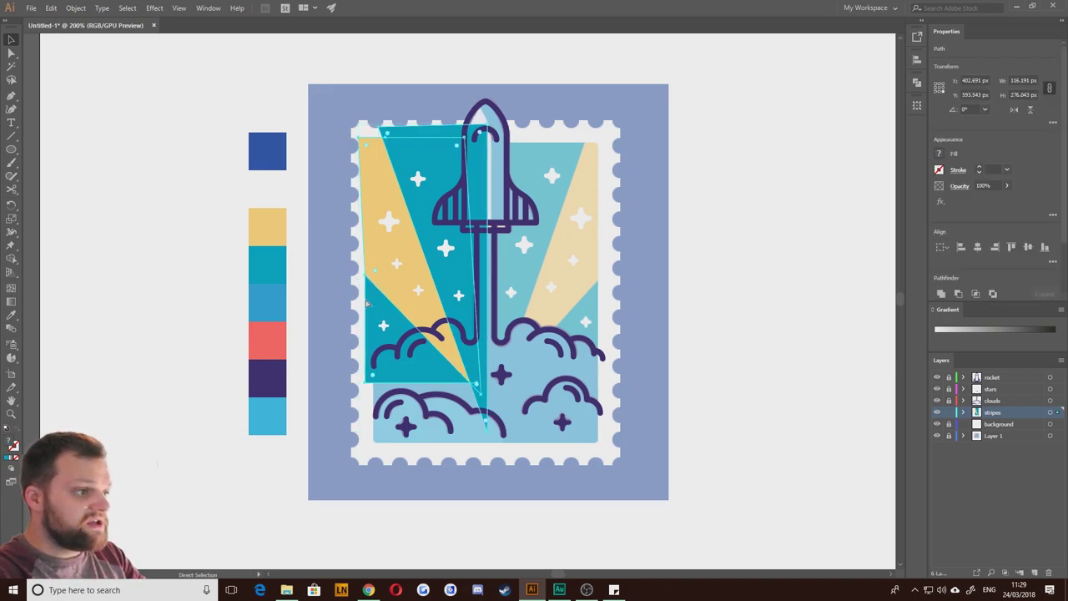
key("v")
left_click(76, 8)
mouse_move(108, 21)
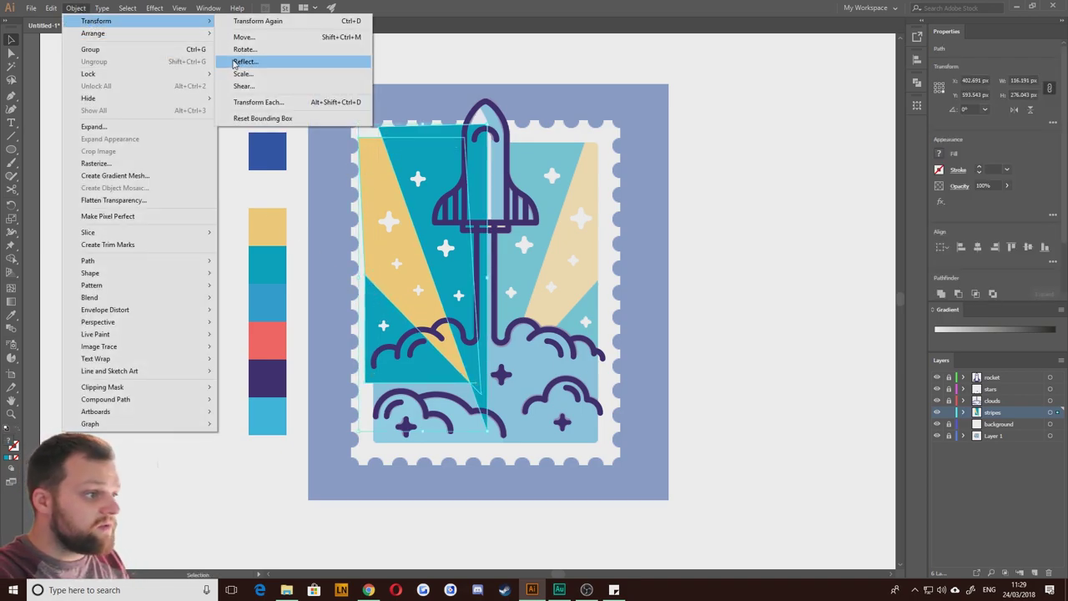
Step: Reflect the selected stripe copies horizontally and move them to the opposite half of the stamp
left_click(236, 63)
key("Return")
left_click_drag(403, 156, 496, 164)
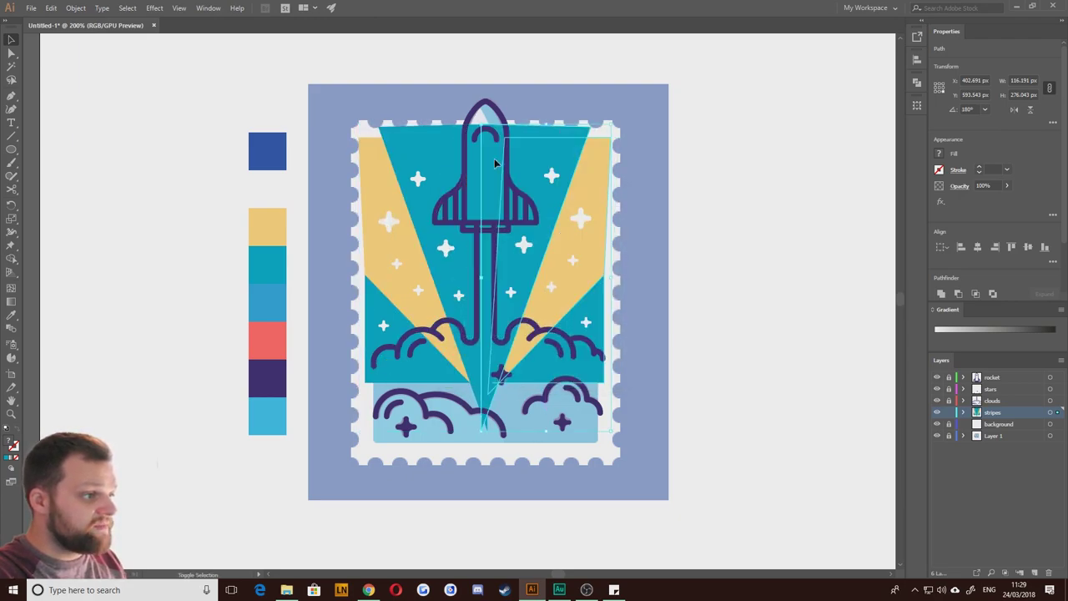
Step: Swap the colours of the mirrored stripes by sampling, making the wide upper and lowest stripes yellow and the middle one teal
key("ctrl+shift+a")
left_click(525, 158)
key("i")
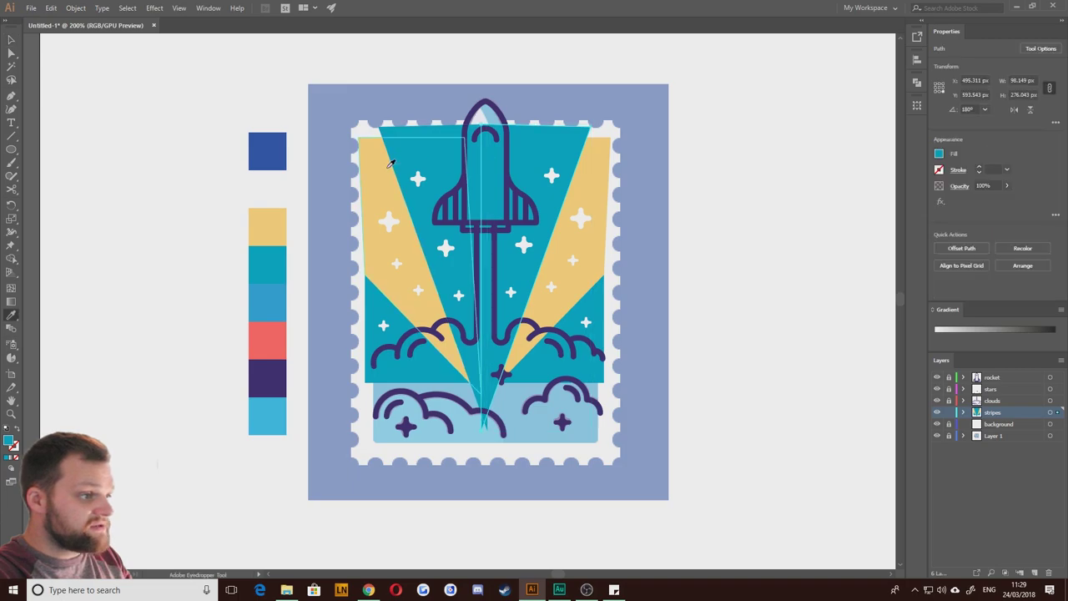
left_click(386, 167)
key("v")
key("i")
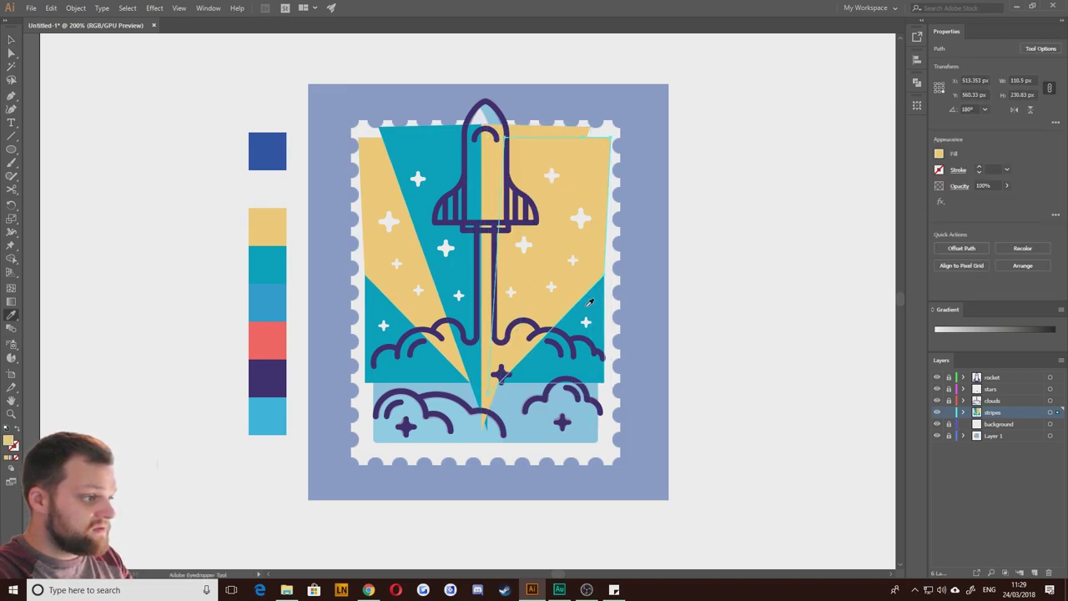
left_click(588, 304)
left_click(540, 229)
key("v")
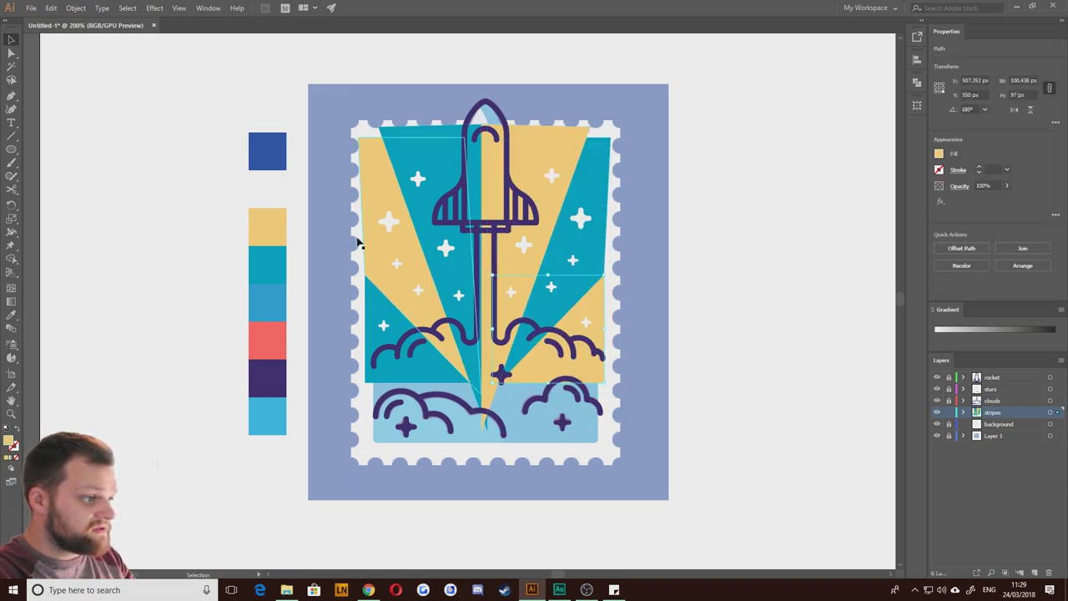
left_click(358, 241)
left_click_drag(447, 274, 460, 311)
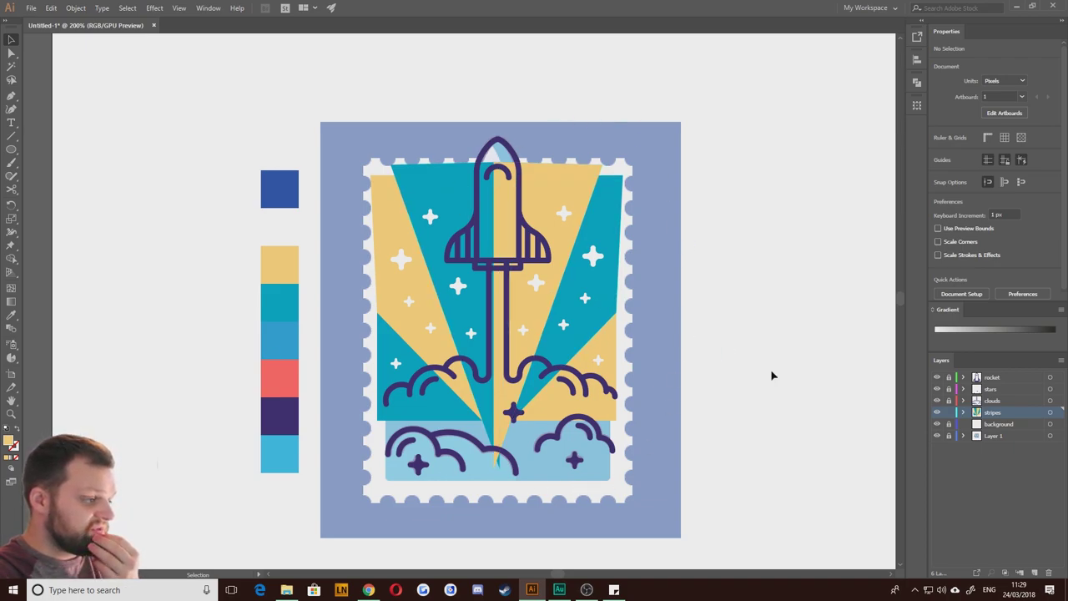
Step: Group all six yellow and teal stripes on the stripes layer
left_click(610, 345)
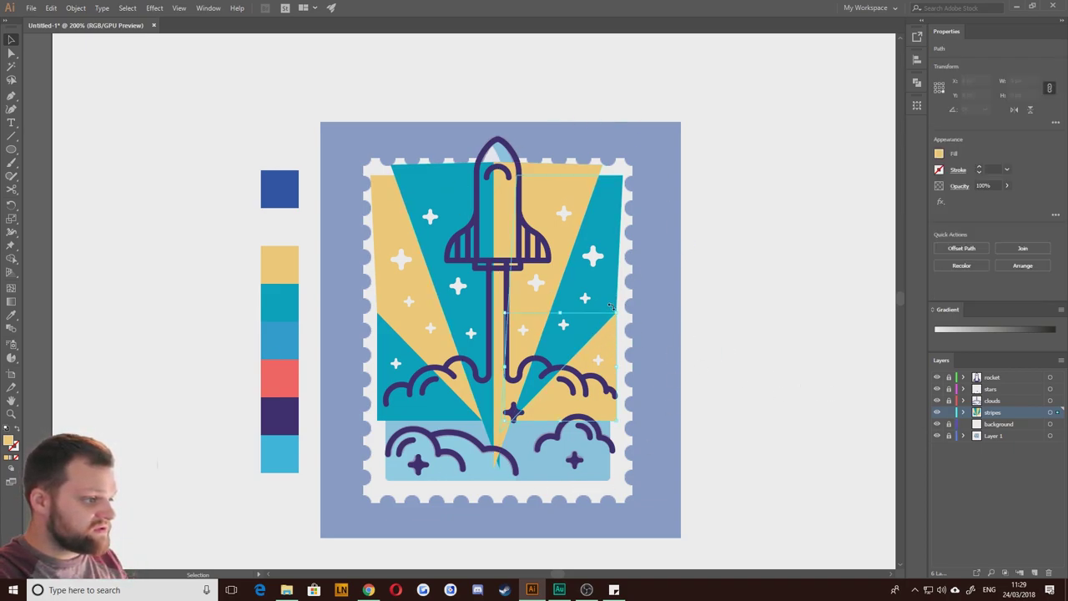
left_click(600, 219, "shift")
left_click(577, 193, "shift")
left_click(453, 181, "shift")
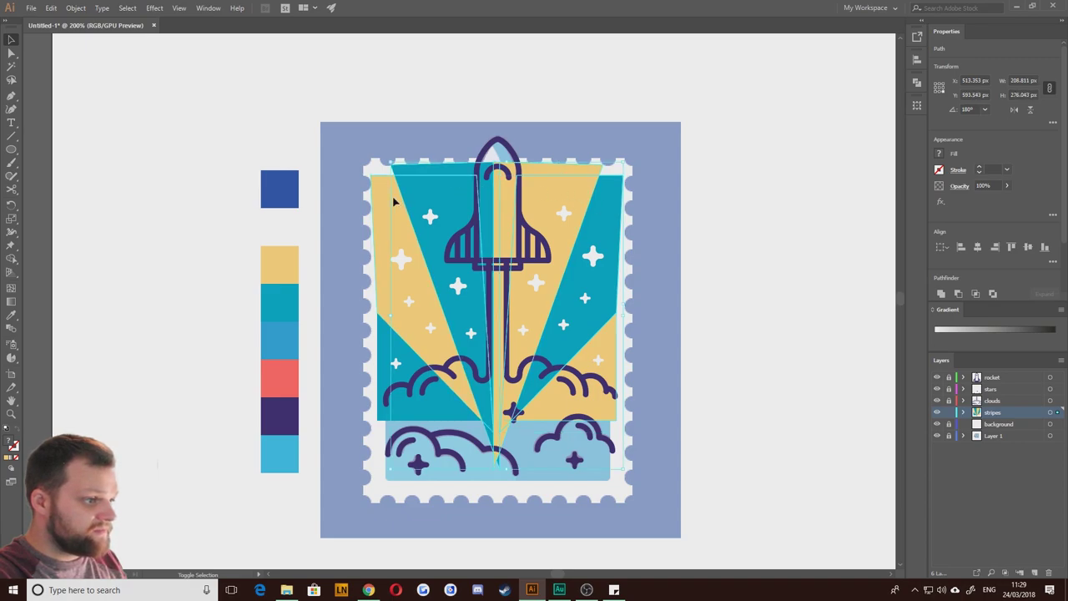
left_click(392, 201, "shift")
left_click(380, 332, "shift")
key("ctrl+g")
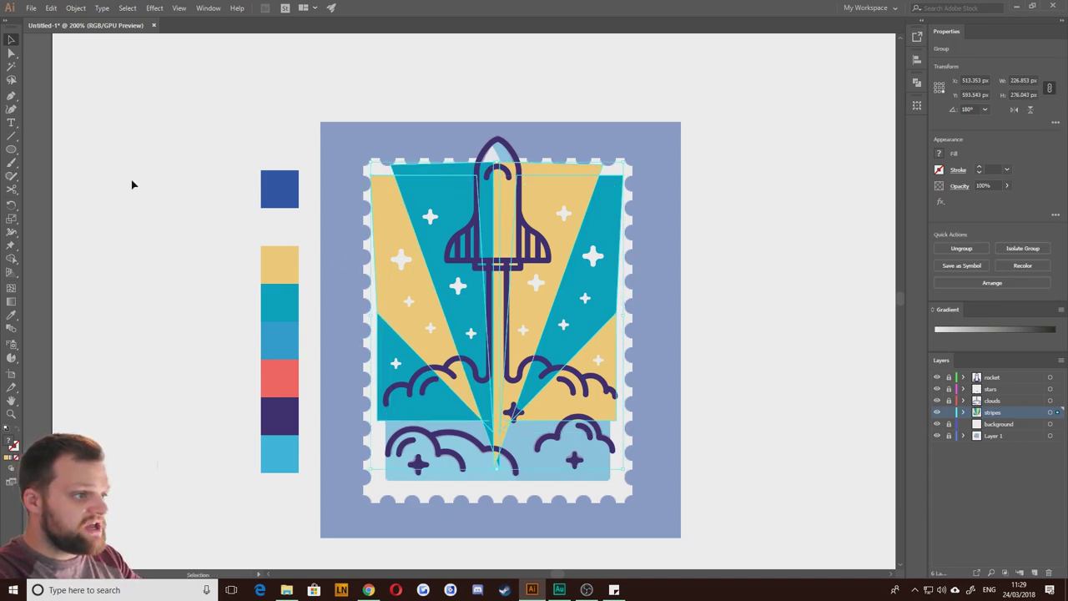
left_click(131, 184)
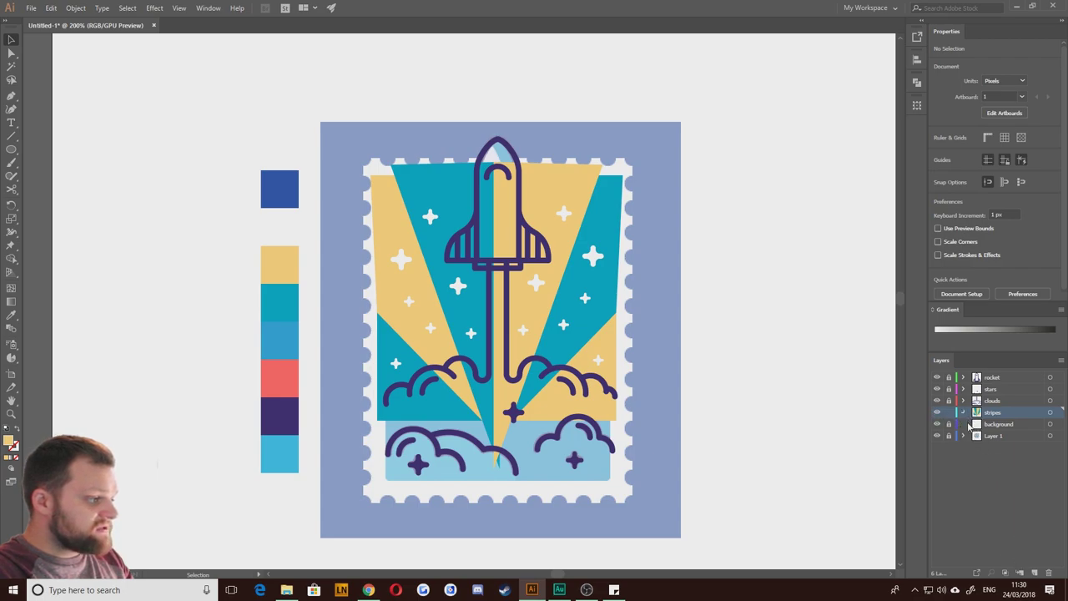
Step: Hide the stripes group and draw a rounded rectangle about 202 by 272 px over the stamp's inner picture area
left_click(936, 424)
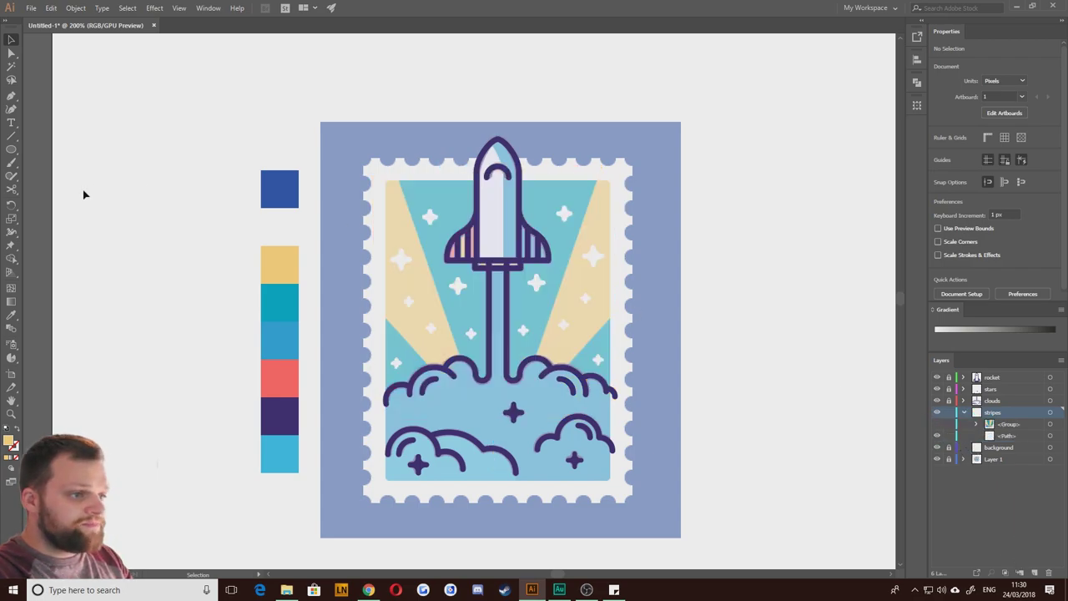
left_click(15, 153)
left_click(75, 163)
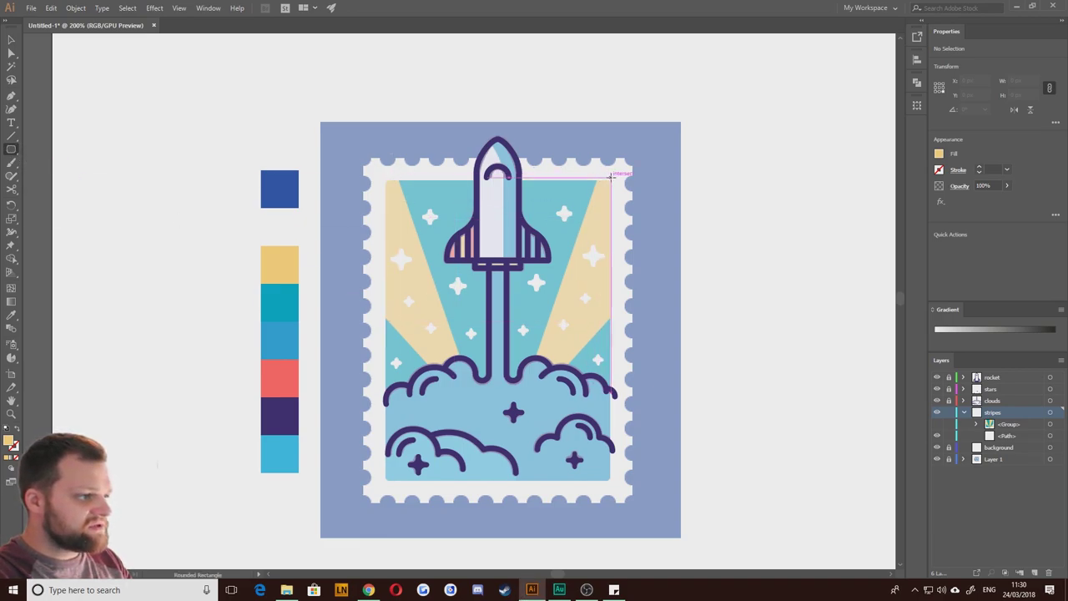
left_click_drag(610, 180, 384, 481)
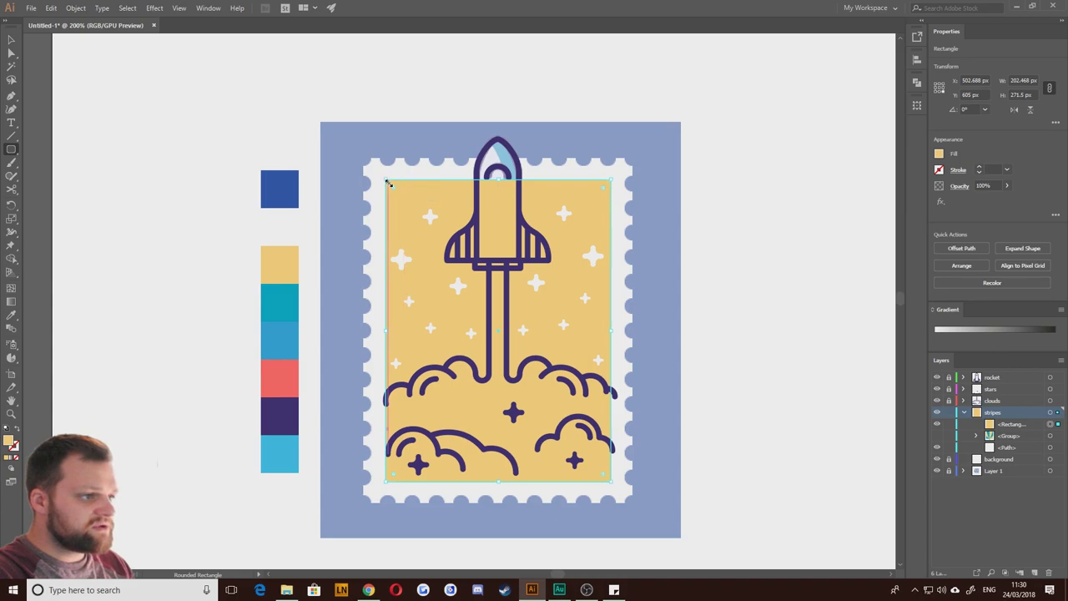
left_click(12, 39)
left_click(208, 124)
left_click(447, 199)
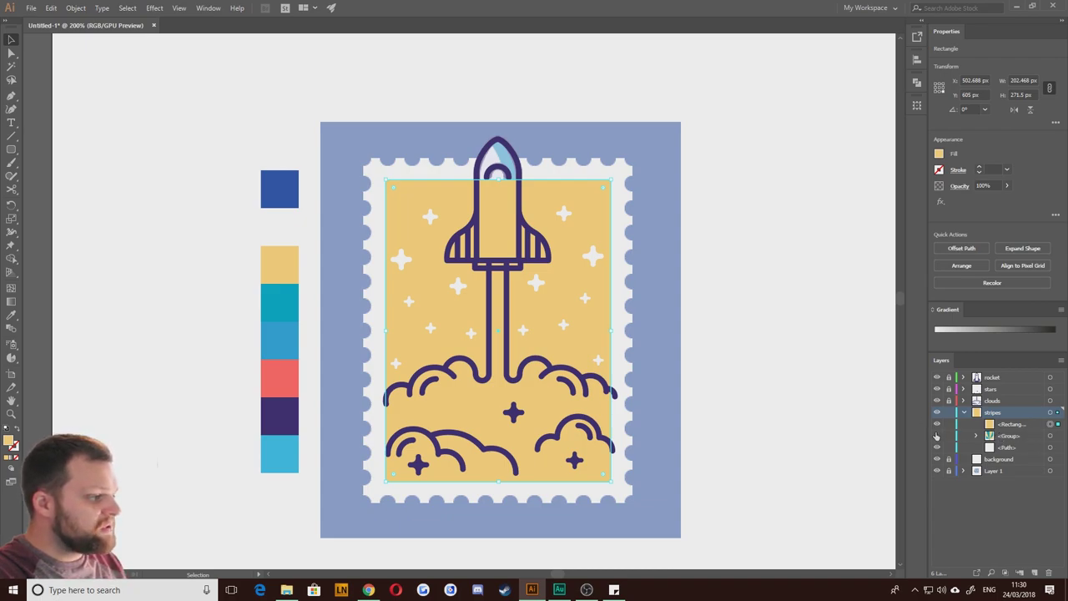
Step: Show the stripes group and clip it with the rounded rectangle using a clipping mask
left_click(936, 436)
left_click(1056, 435, "shift")
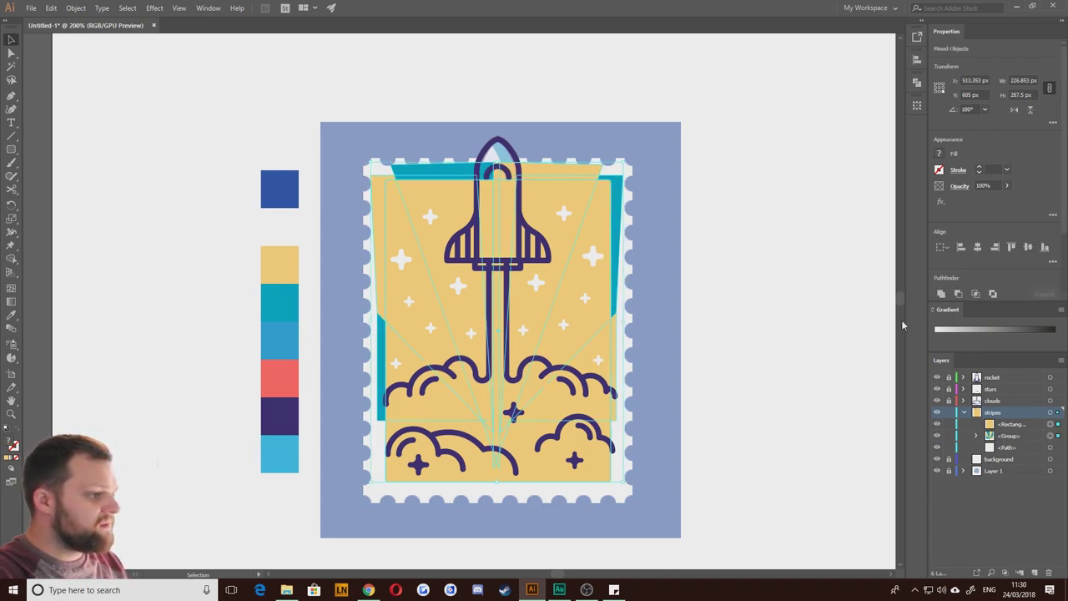
right_click(599, 211)
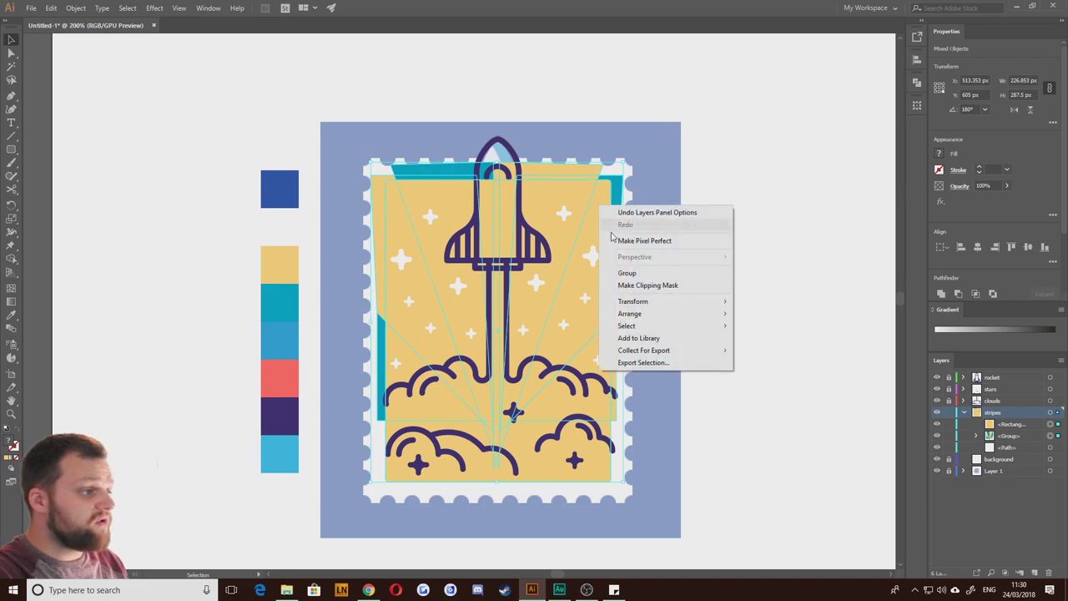
left_click(659, 281)
left_click(761, 278)
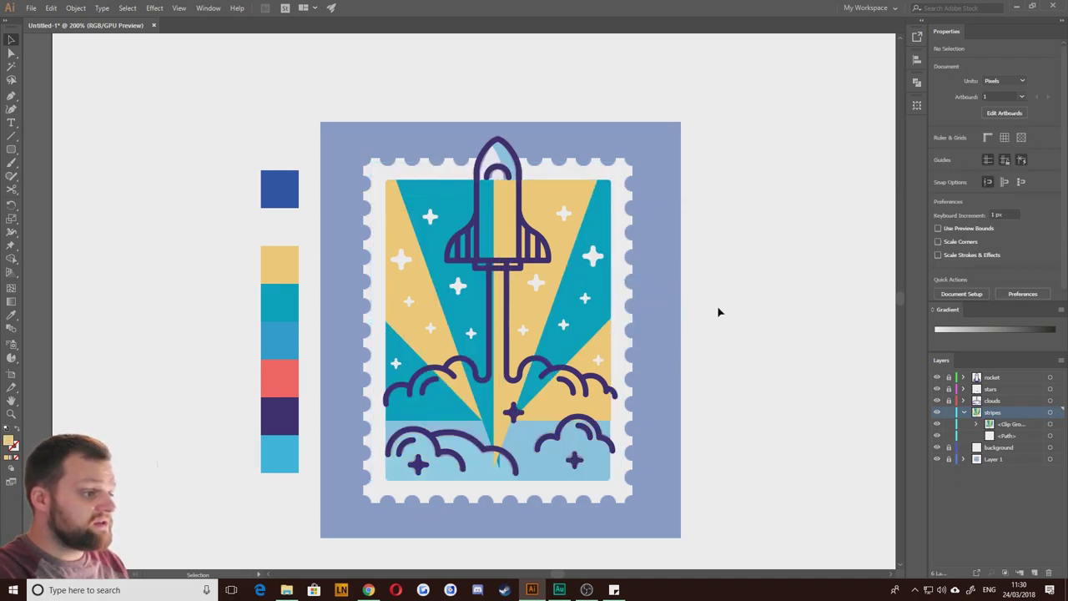
scroll(459, 414, "up", 1)
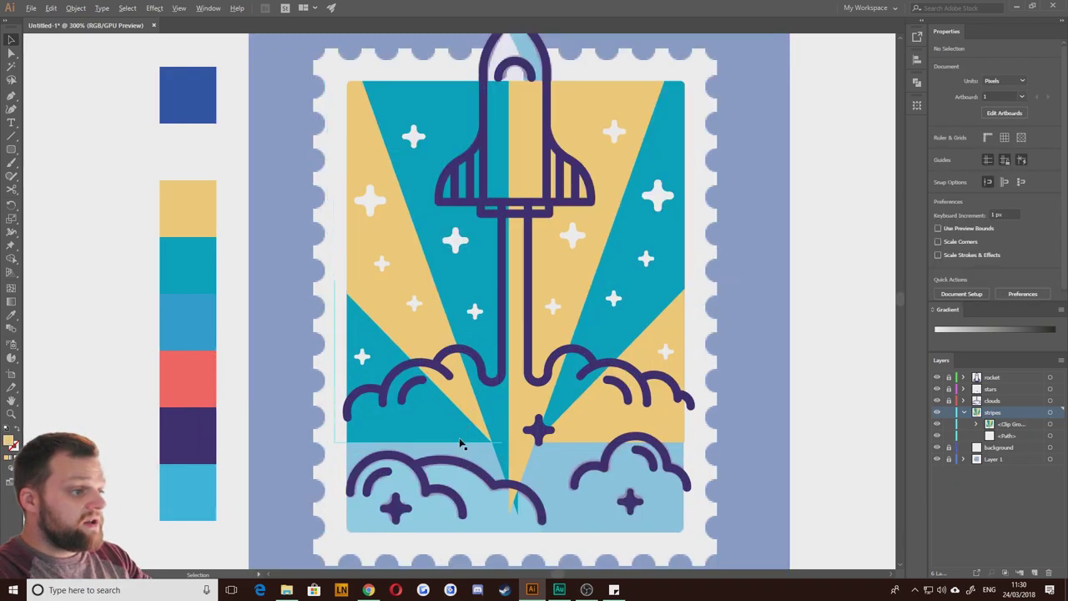
Step: Undo the clipping mask, hide the stripes group again and clear the selection
left_click_drag(462, 445, 457, 396)
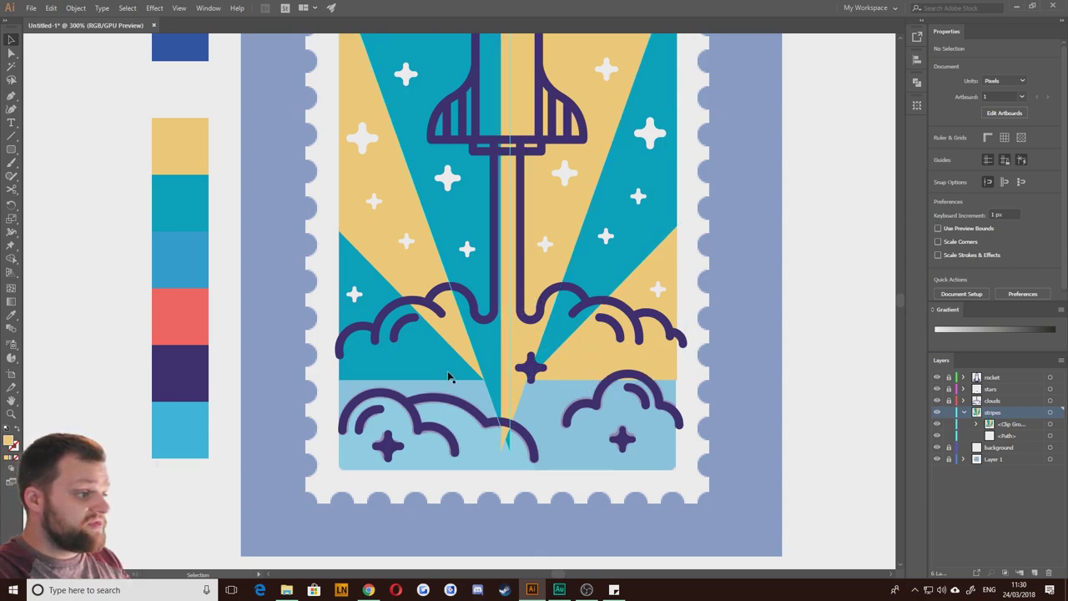
key("ctrl+z")
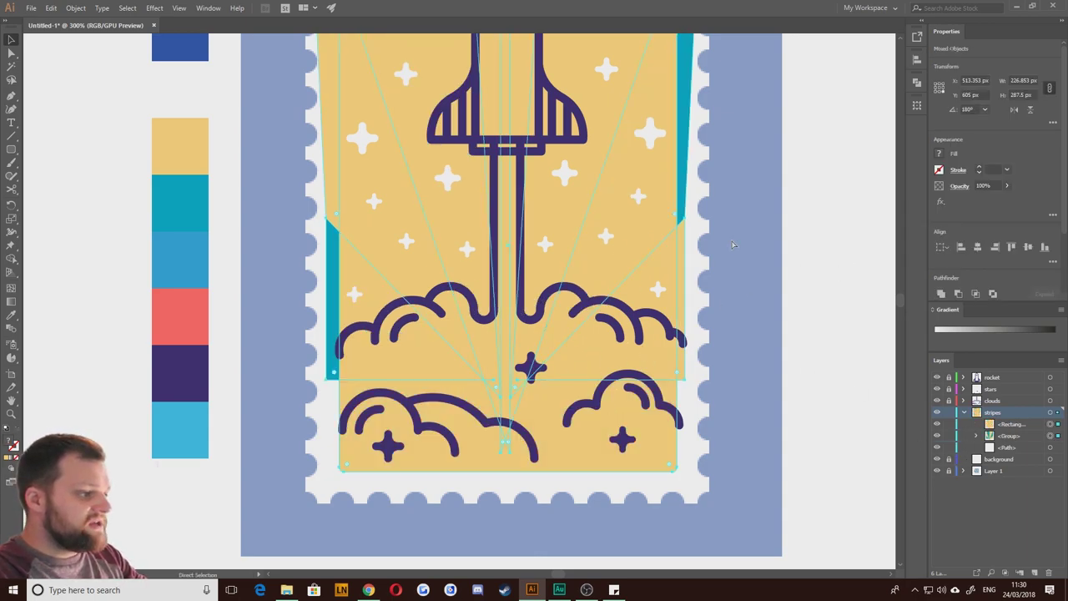
left_click(936, 435)
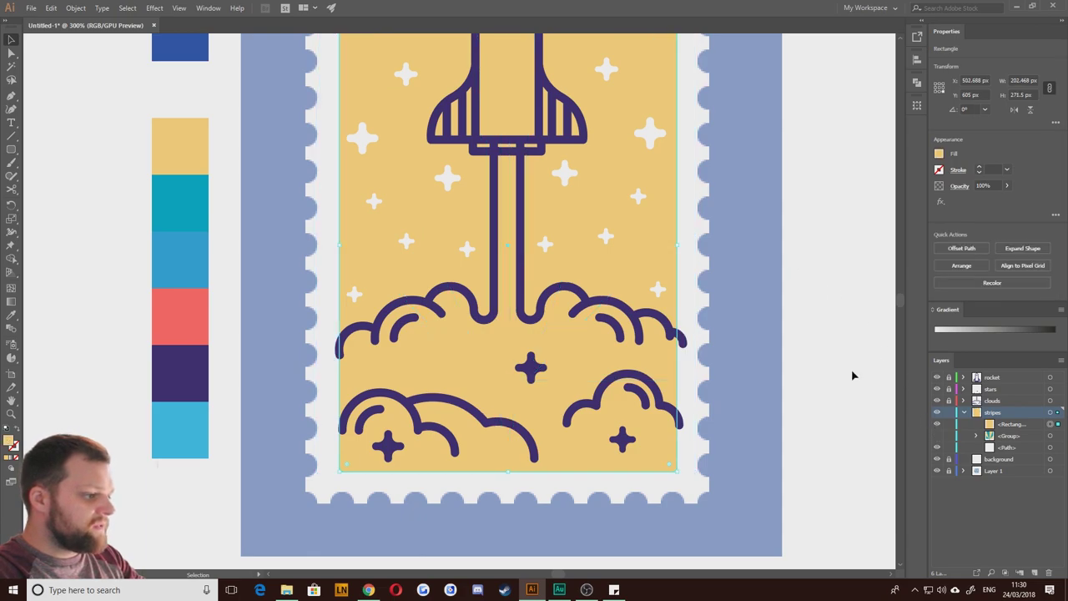
left_click(737, 360)
Step: Start a Pen tool path along the outline of the upper-left cloud bank, from its outer end to the foot of the rocket trail
left_click_drag(836, 426, 812, 381)
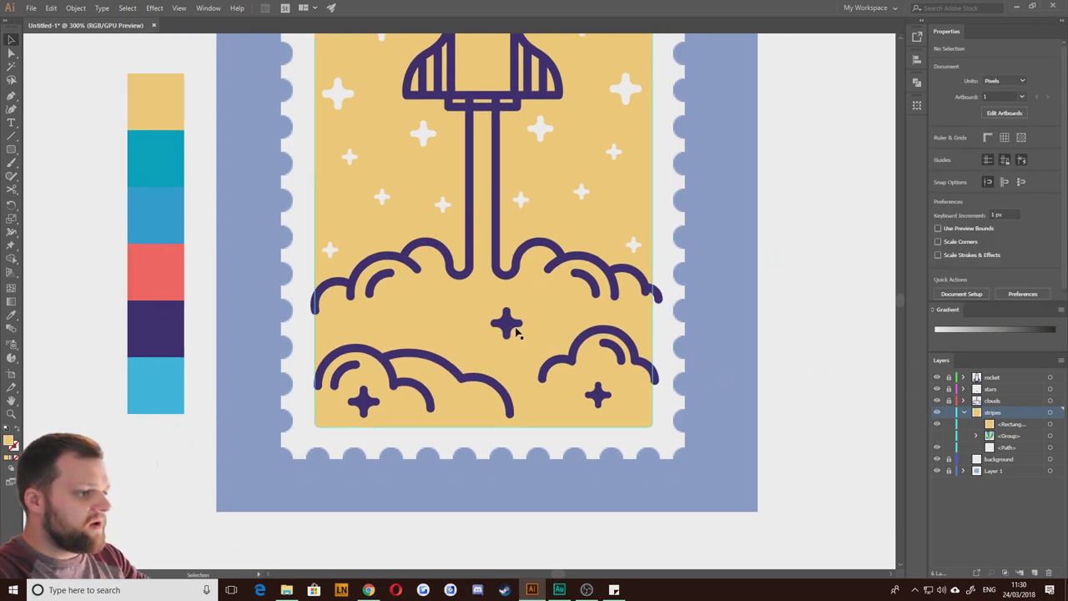
scroll(517, 330, "up", 2)
left_click_drag(448, 365, 499, 339)
key("p")
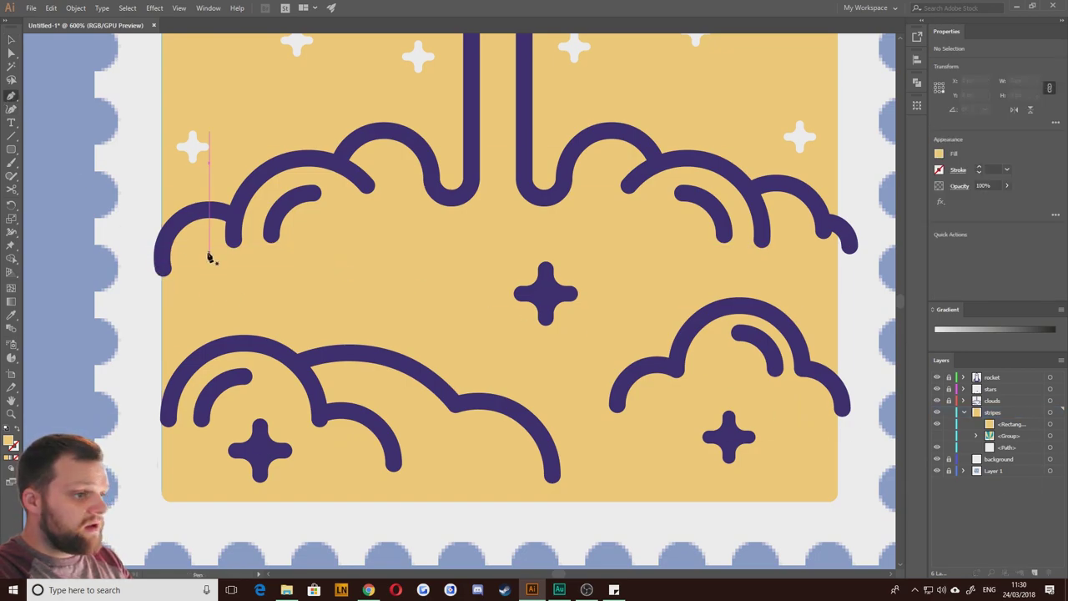
left_click(162, 261)
left_click(177, 221)
left_click(206, 208)
left_click(234, 214)
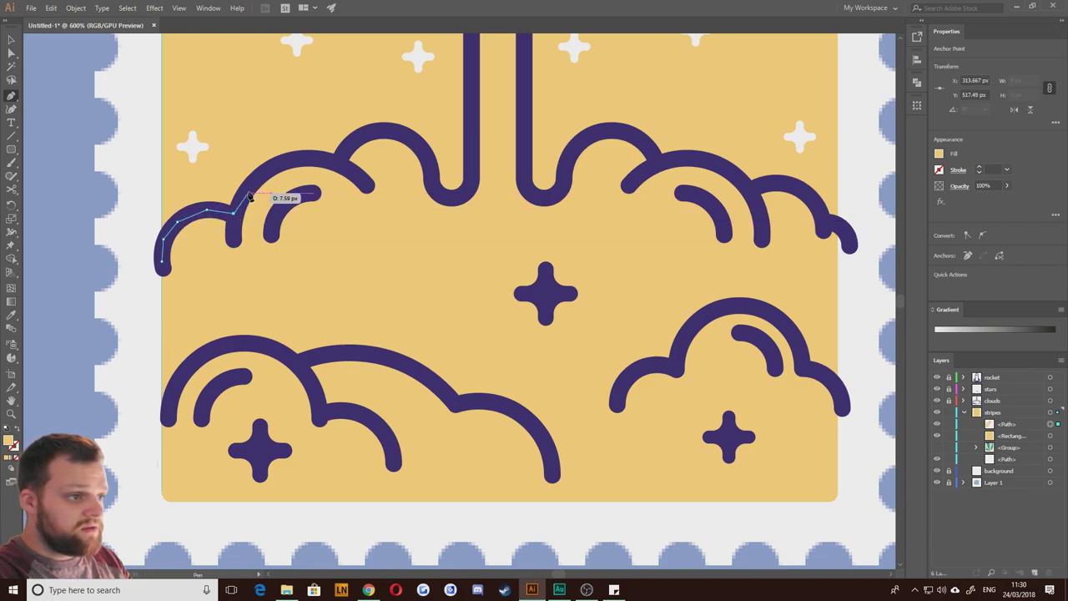
left_click(252, 193)
left_click(281, 170)
left_click(319, 158)
left_click(336, 163)
left_click(352, 138)
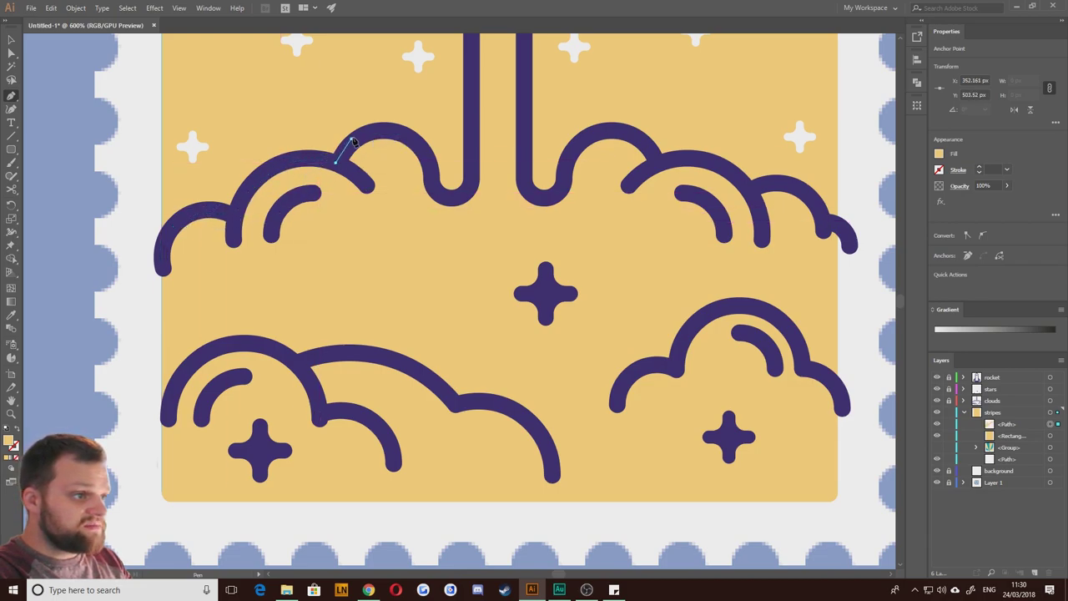
left_click(403, 132)
left_click(423, 148)
left_click(429, 176)
left_click(438, 192)
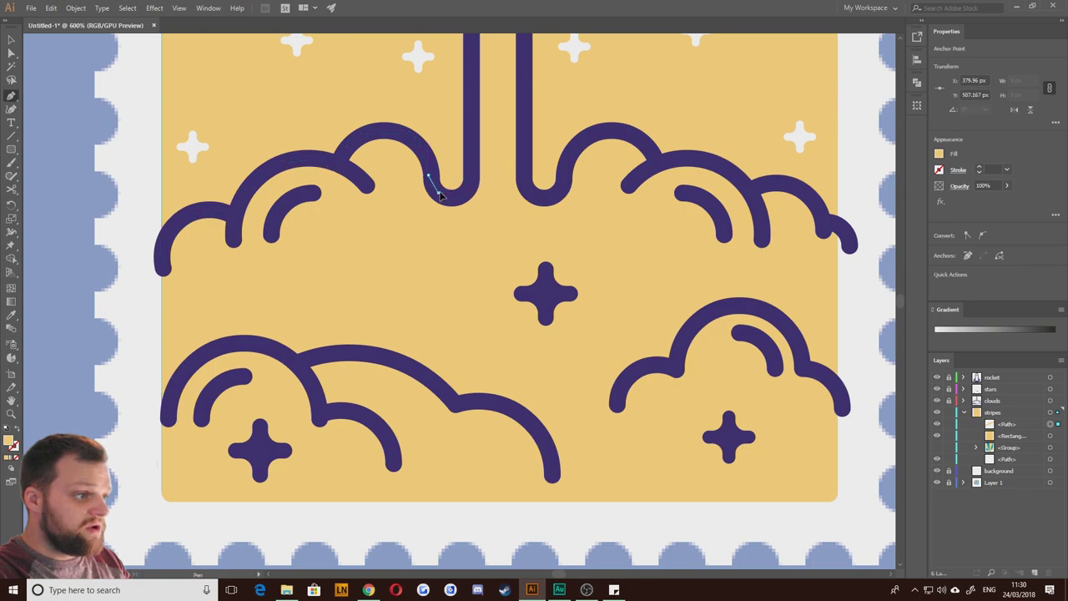
left_click(455, 193)
left_click(471, 182)
Step: Continue the path up the left side of the rocket trail, across the rocket's base and down the right side
left_click_drag(467, 116, 456, 455)
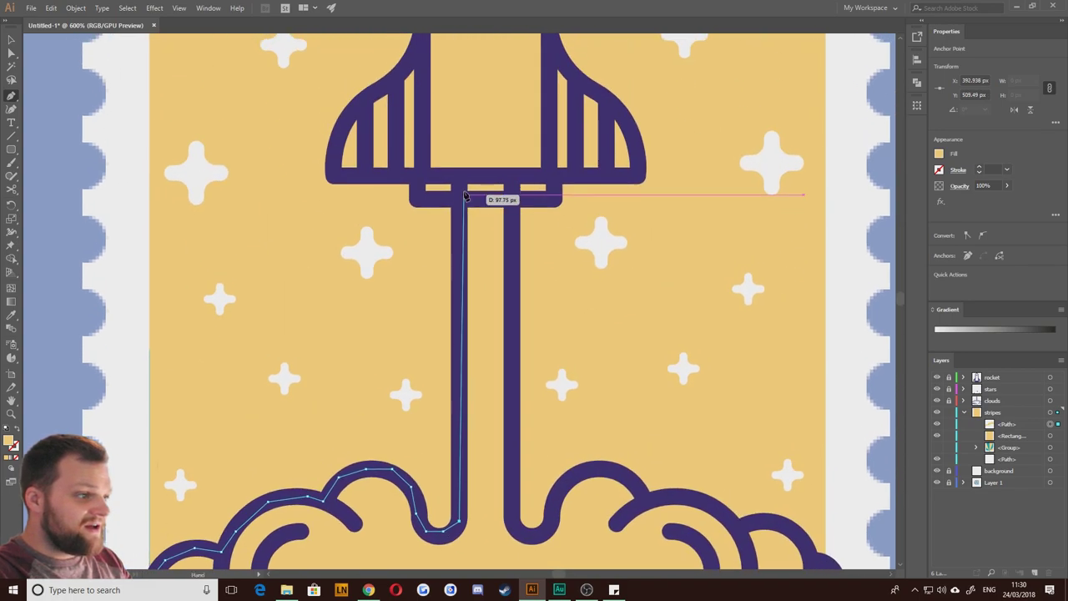
left_click(459, 175)
left_click(511, 178)
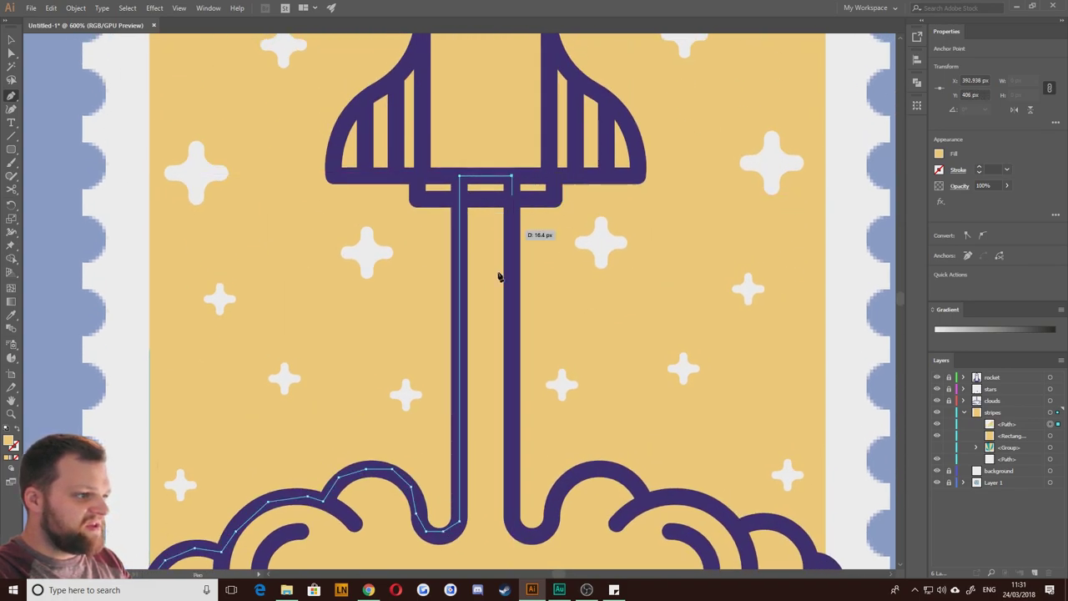
scroll(492, 279, "down", 3)
left_click(485, 351)
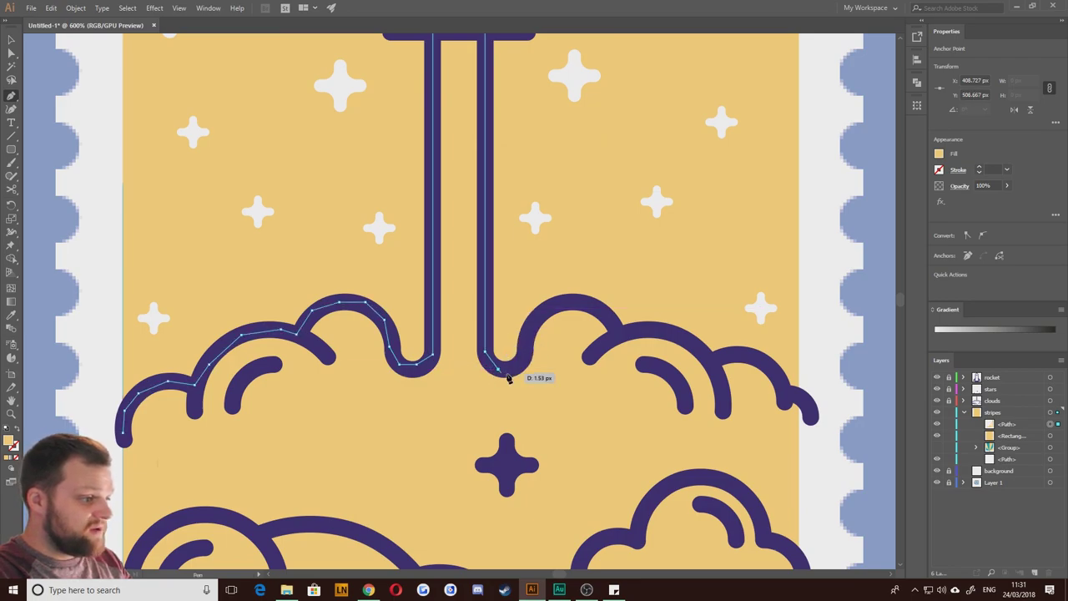
Step: Continue the path along the outline of the upper-right cloud bank to its outer end beyond the picture edge
left_click(499, 367)
left_click(519, 361)
left_click(534, 331)
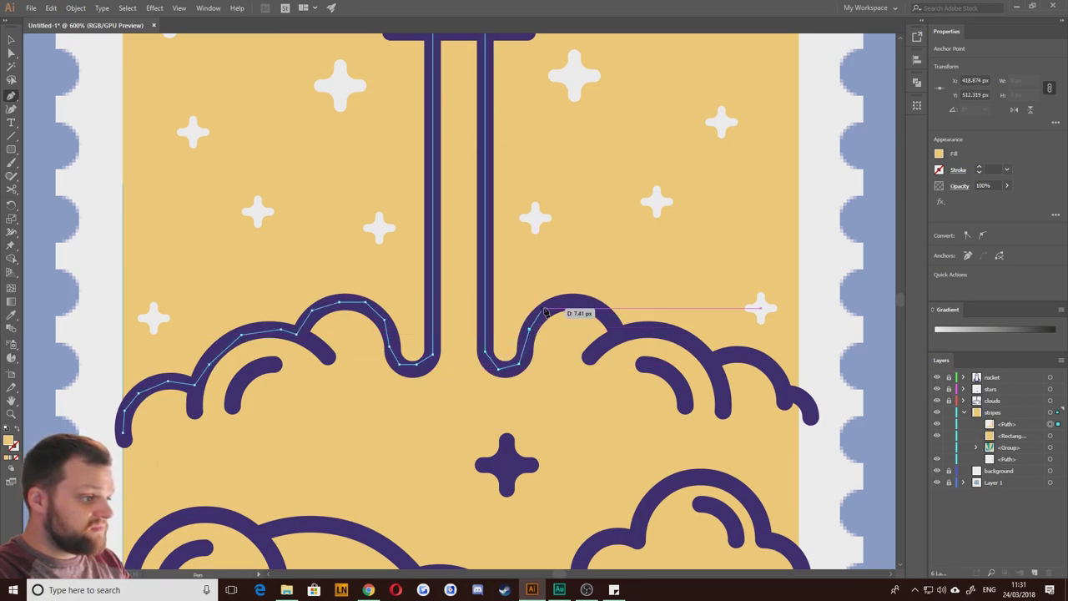
left_click(547, 309)
left_click(577, 302)
left_click(608, 320)
left_click(618, 334)
left_click(643, 329)
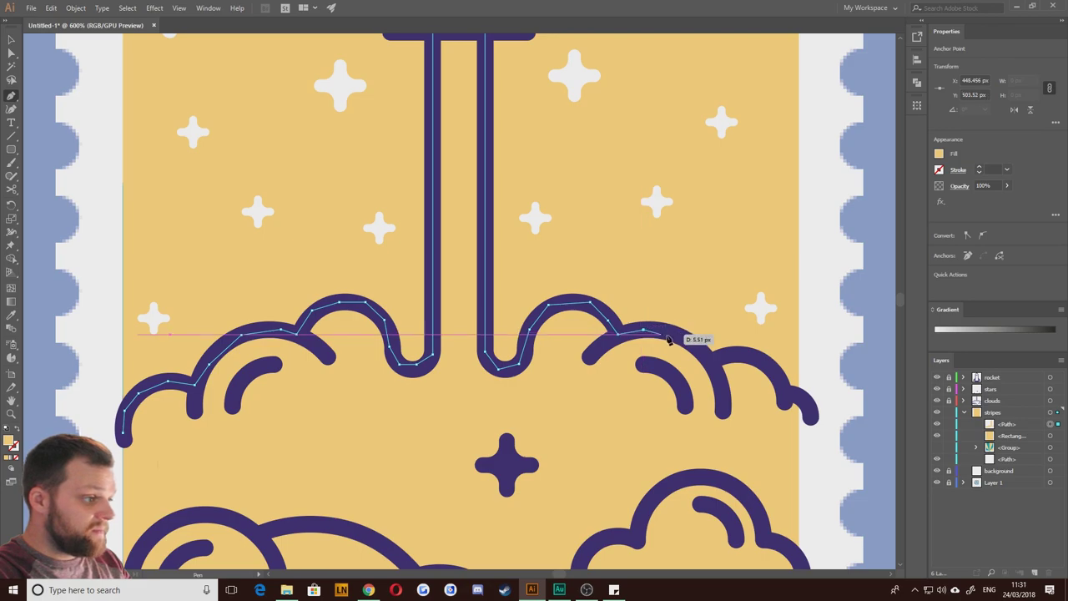
left_click(683, 339)
left_click(708, 365)
left_click(751, 357)
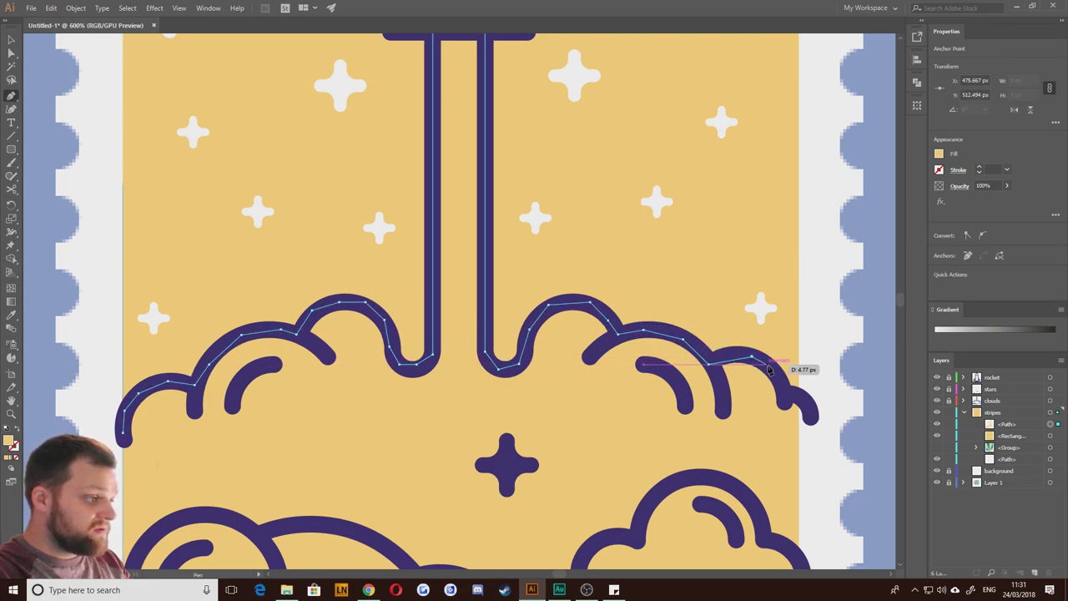
left_click(780, 382)
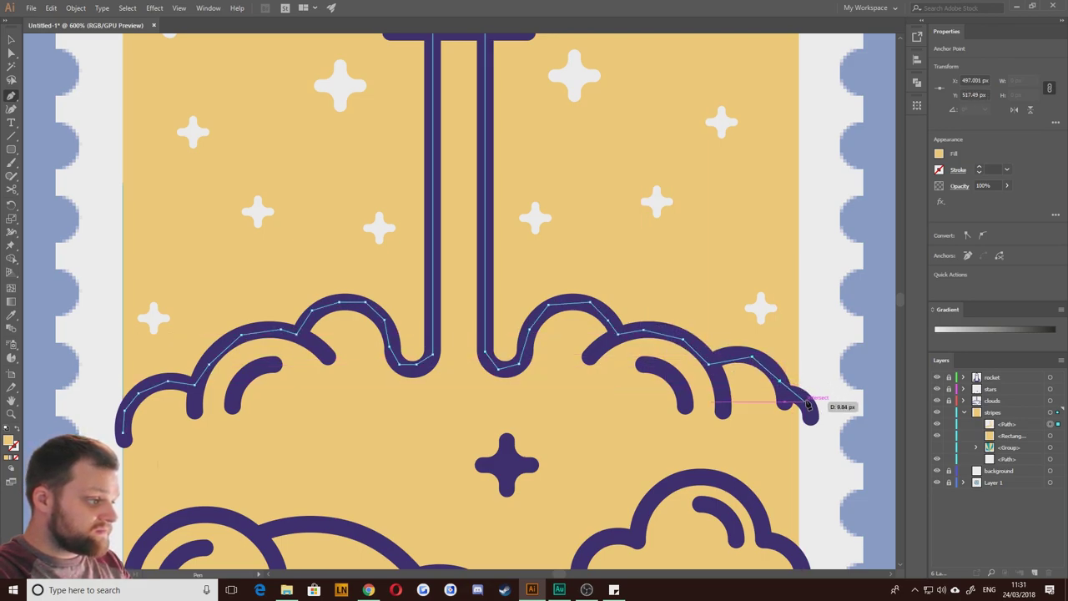
left_click(806, 408)
Step: Run the path around below the picture's lower edge and close it at its starting point on the left cloud
scroll(801, 405, "down", 5)
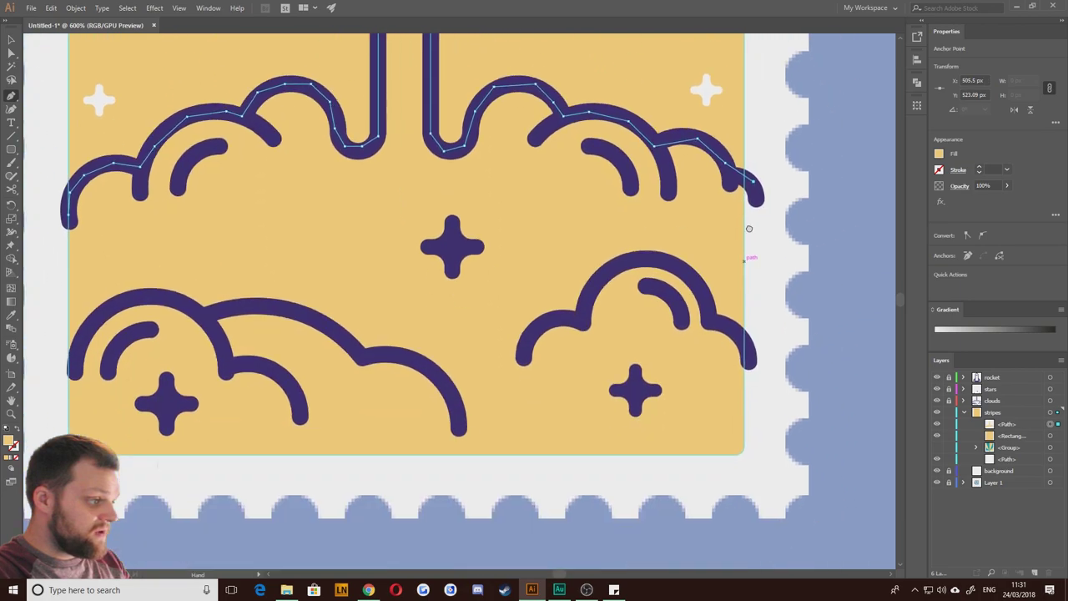
left_click(750, 412)
left_click_drag(303, 338, 784, 406)
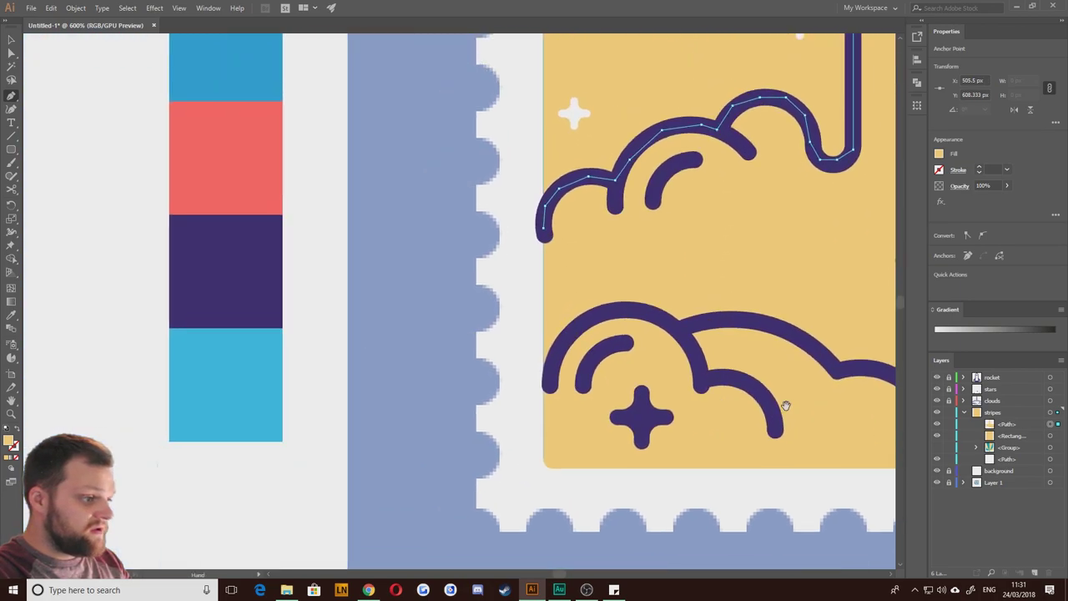
left_click(536, 479)
left_click(528, 238)
left_click(543, 229)
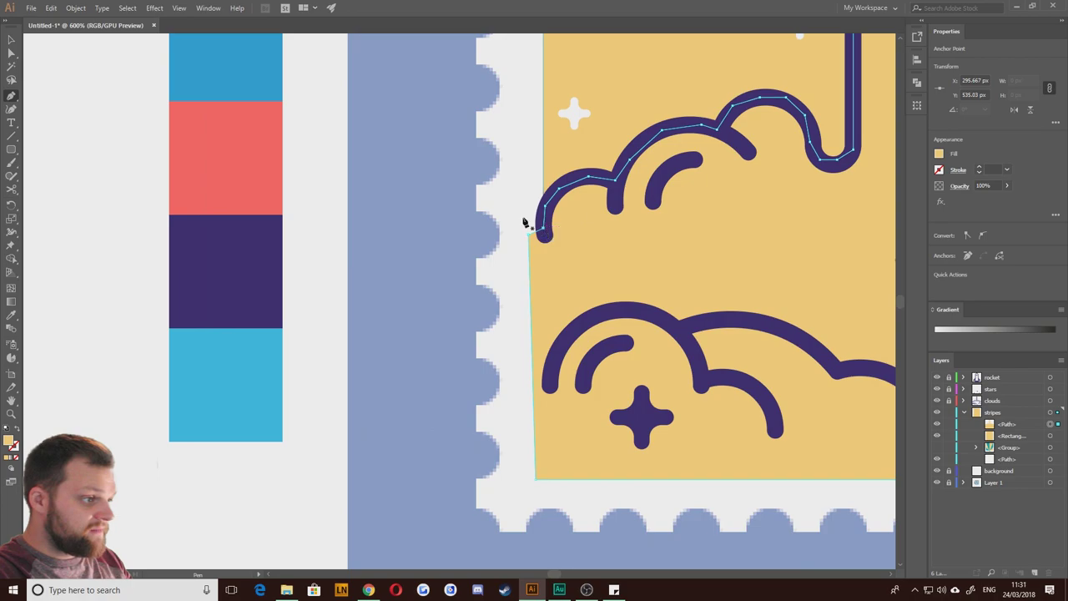
Step: Deselect the finished cloud path and hide the yellow rectangle behind it, keeping the cloud shape visible
left_click(12, 40)
left_click(79, 113)
scroll(534, 286, "down", 4)
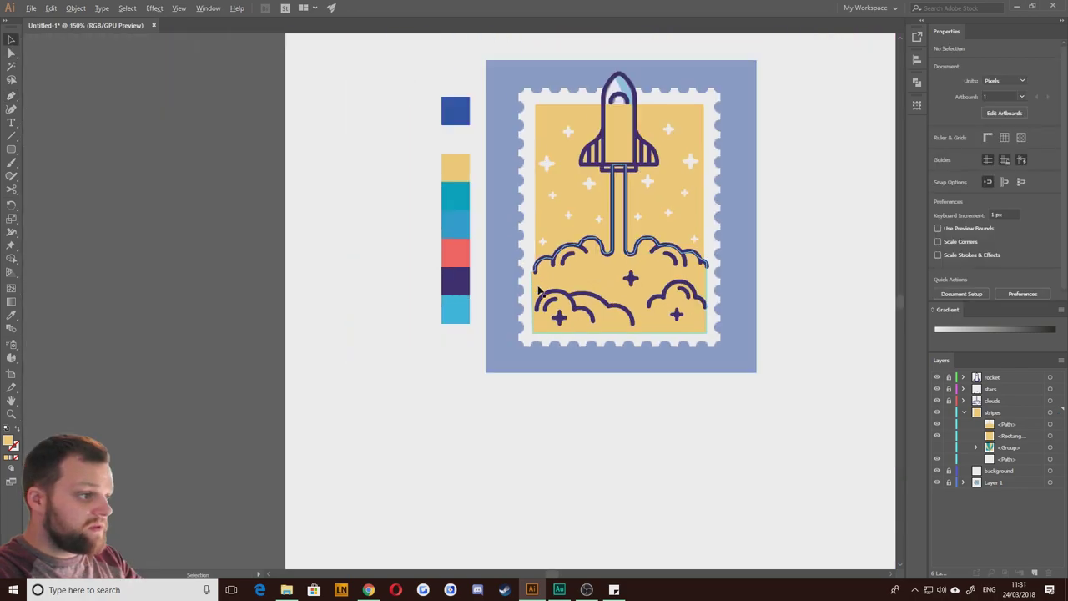
left_click(936, 425)
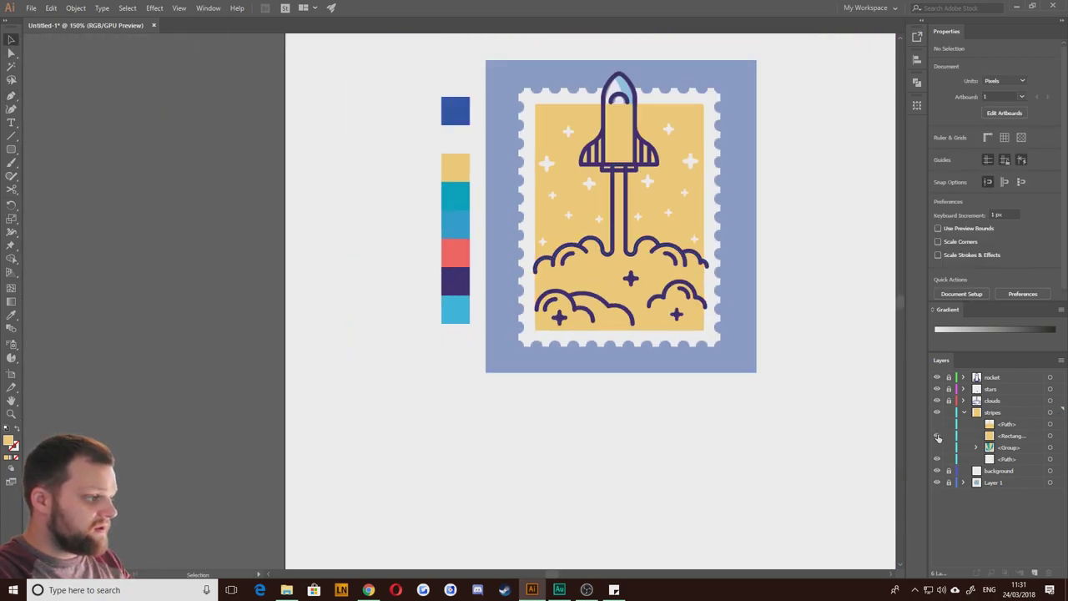
left_click(937, 435)
left_click(937, 424)
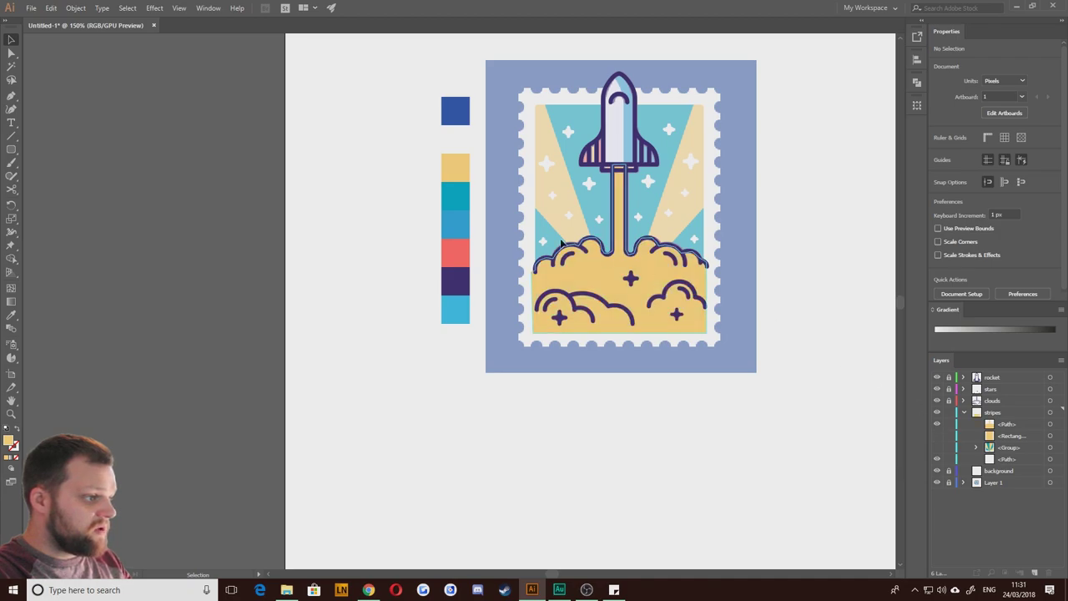
Step: Fill the cloud and rocket trail shape with the light blue sampled from the lowest palette swatch
left_click(535, 265)
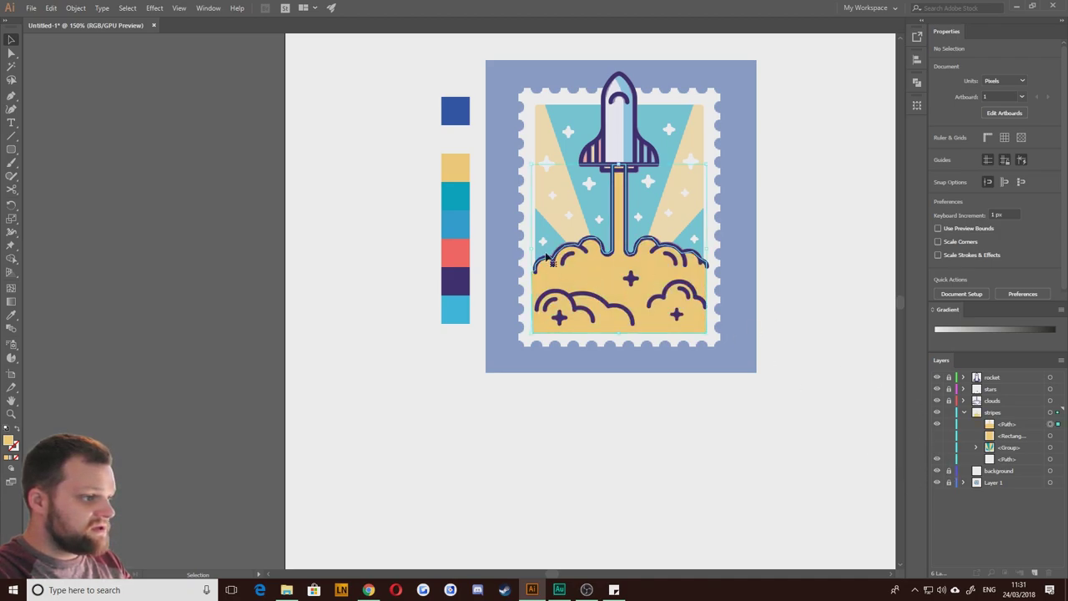
key("i")
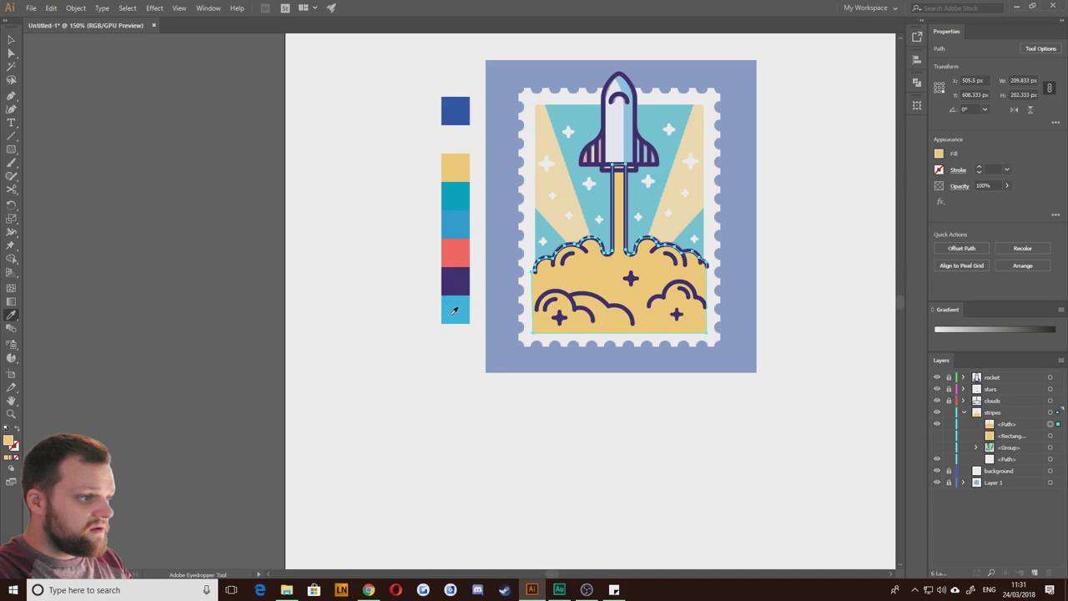
left_click(456, 306)
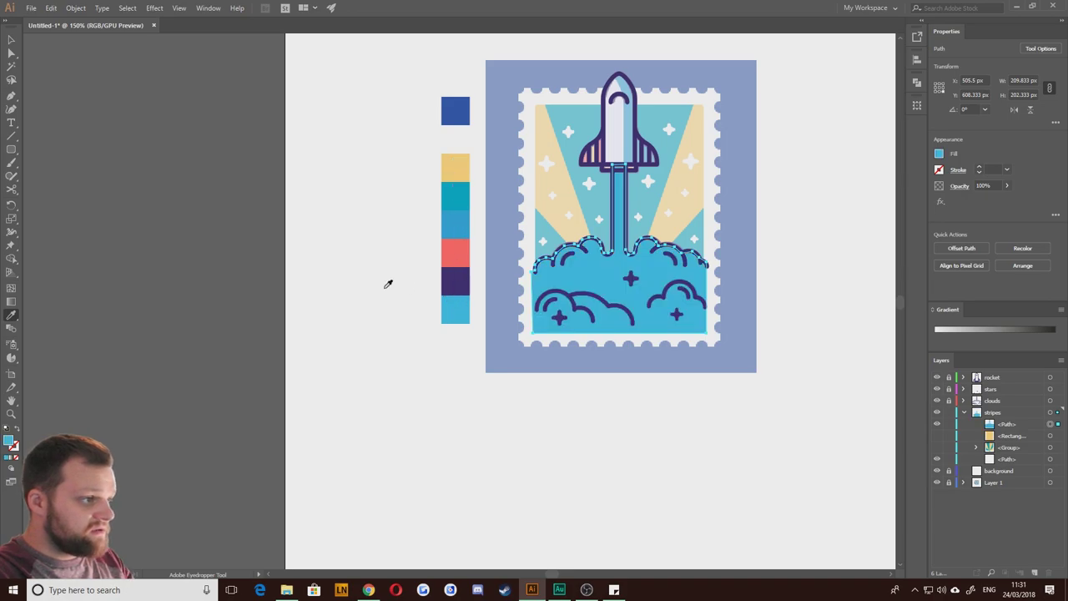
key("v")
left_click(362, 275)
Step: Show the yellow picture rectangle again, and duplicate it in place with the copy in front of the cloud shape
left_click_drag(536, 427, 361, 453)
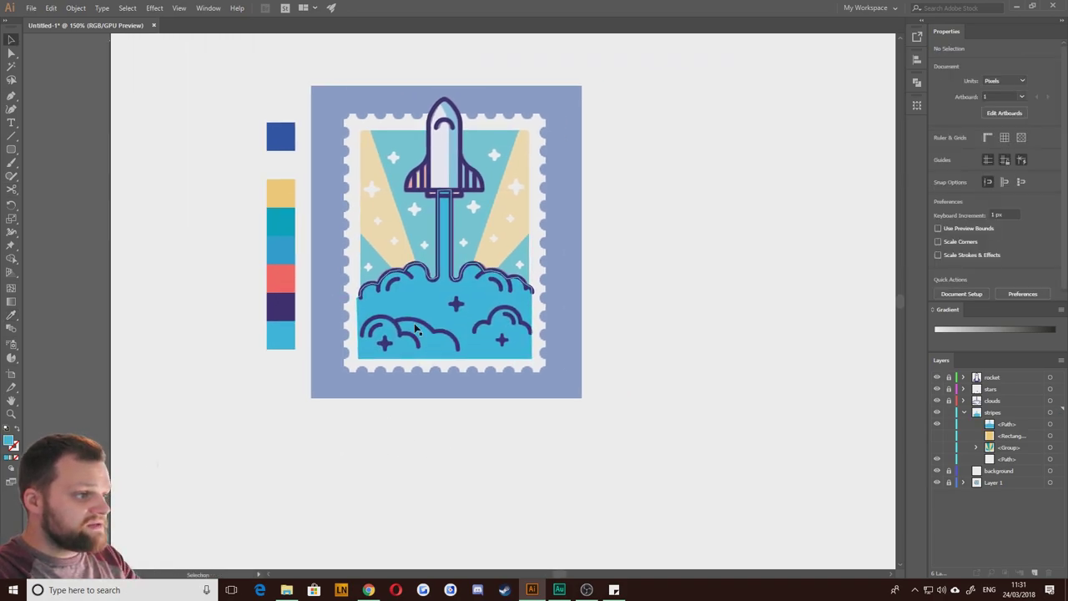
scroll(418, 320, "up", 2)
left_click_drag(398, 254, 430, 345)
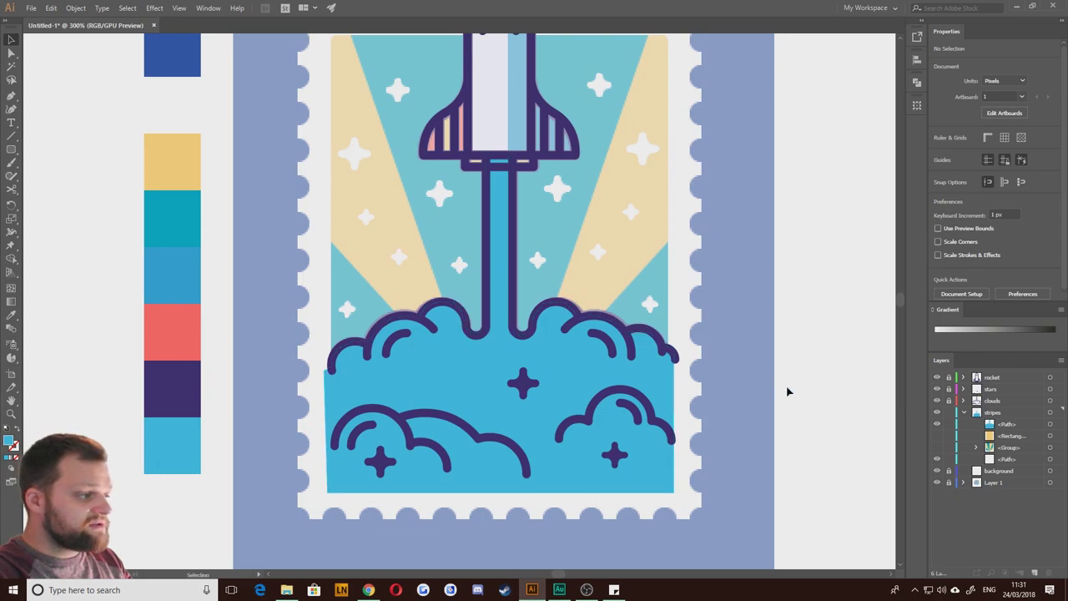
left_click(1006, 425)
left_click(936, 437)
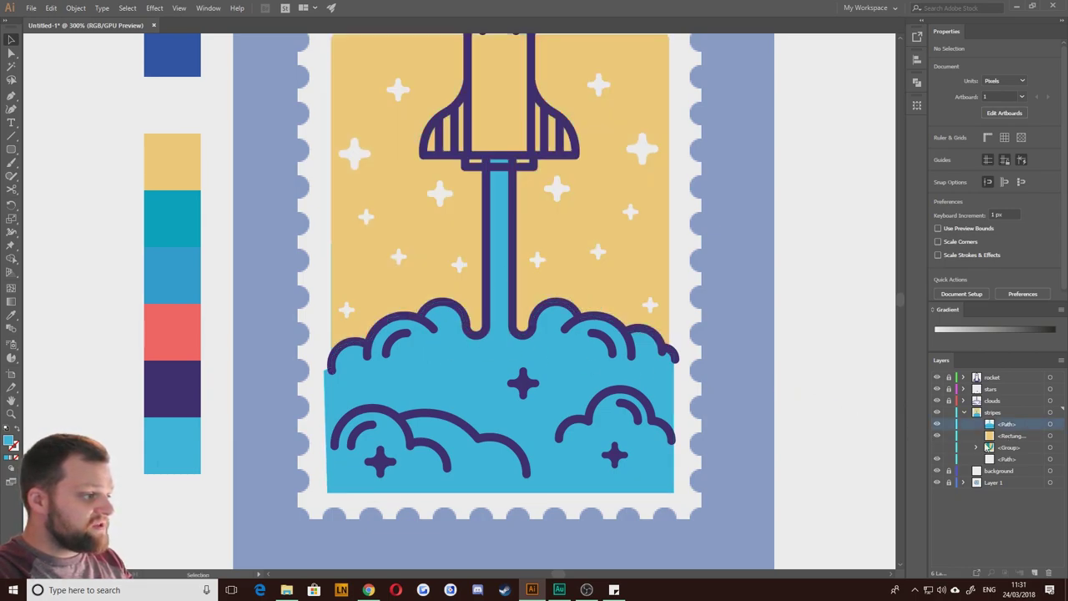
left_click(1019, 436)
left_click(1053, 437)
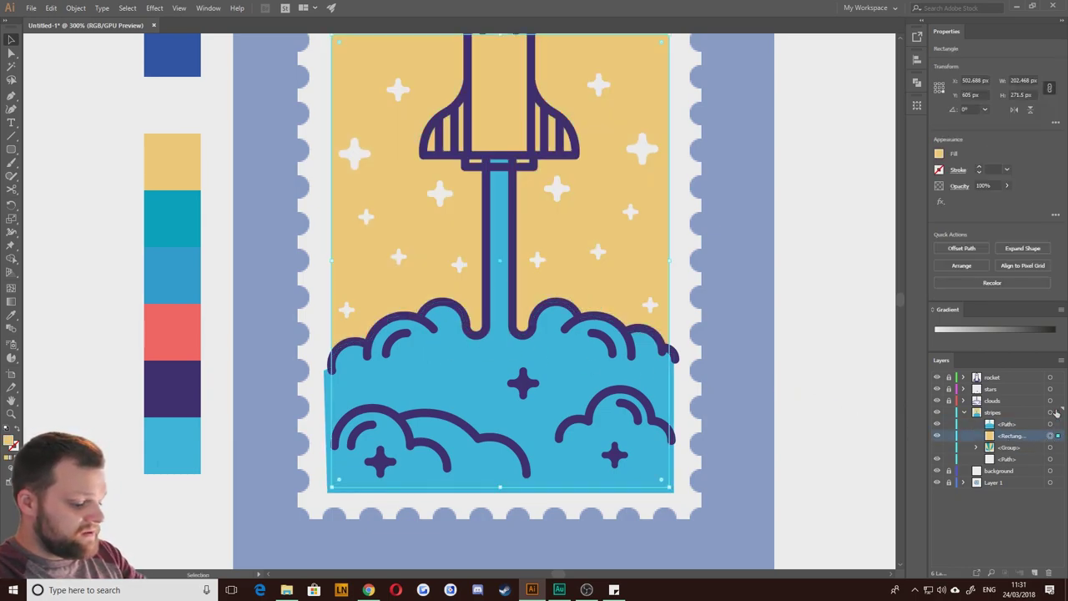
key("a")
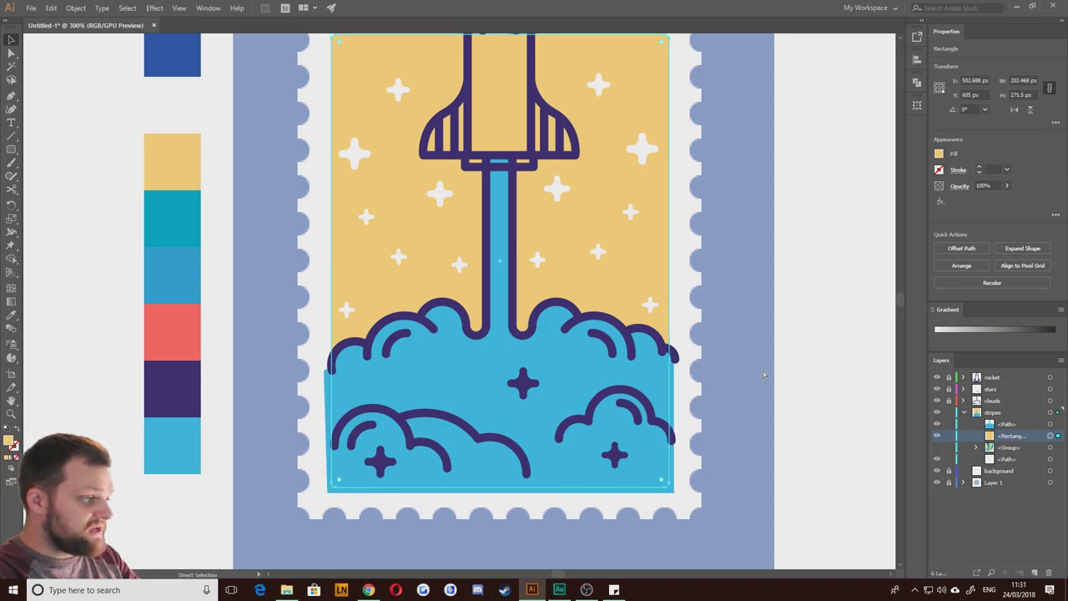
key("ctrl+c")
key("ctrl+f")
key("ctrl+bracketright")
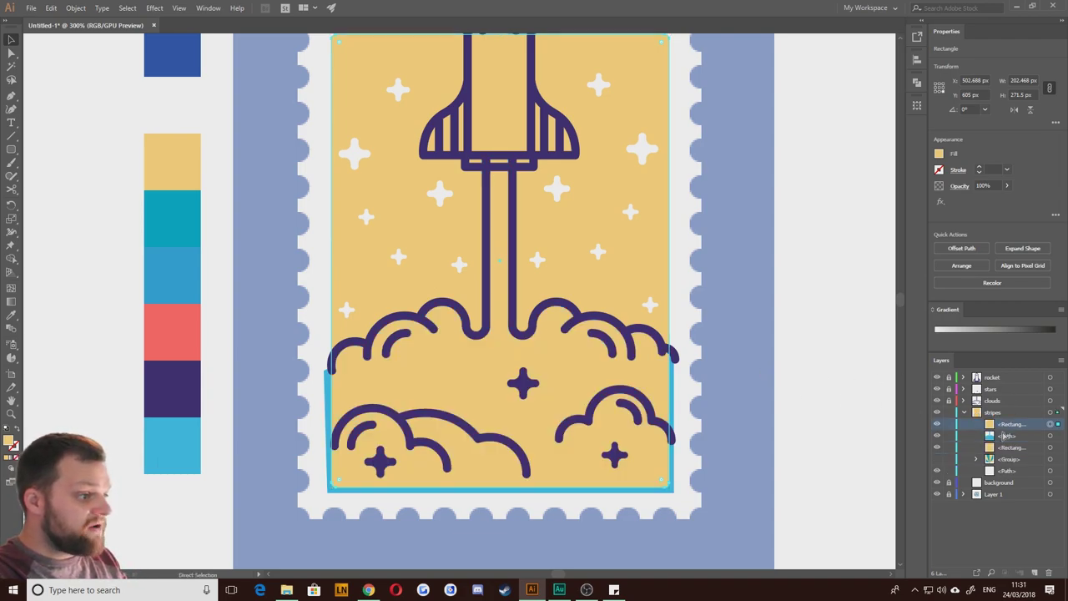
Step: Select the rectangle copy together with the cloud shape and intersect them to trim the clouds to the picture area
key("v")
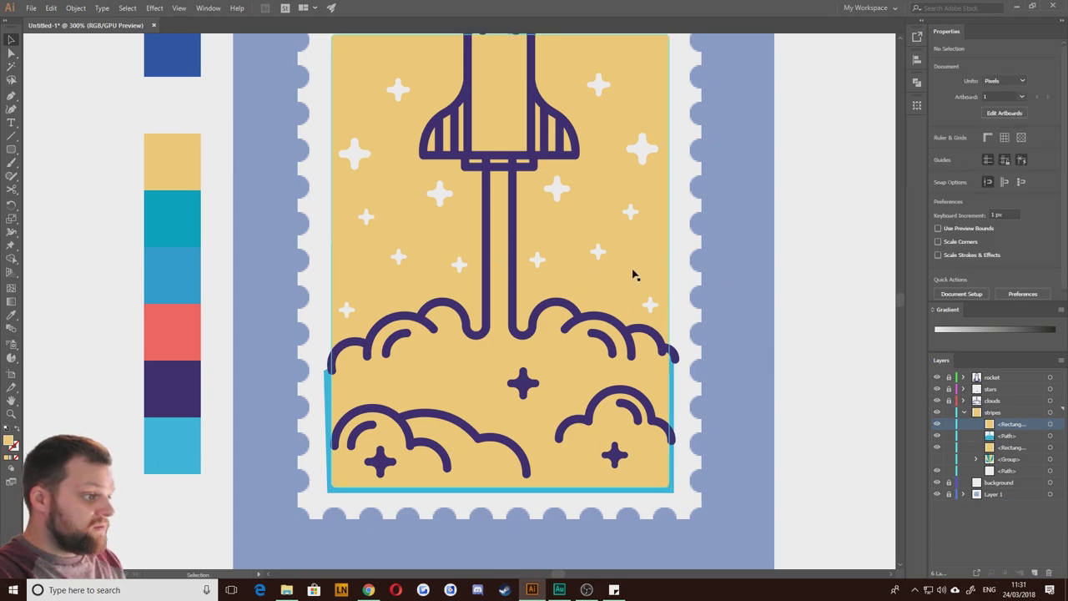
left_click(338, 402)
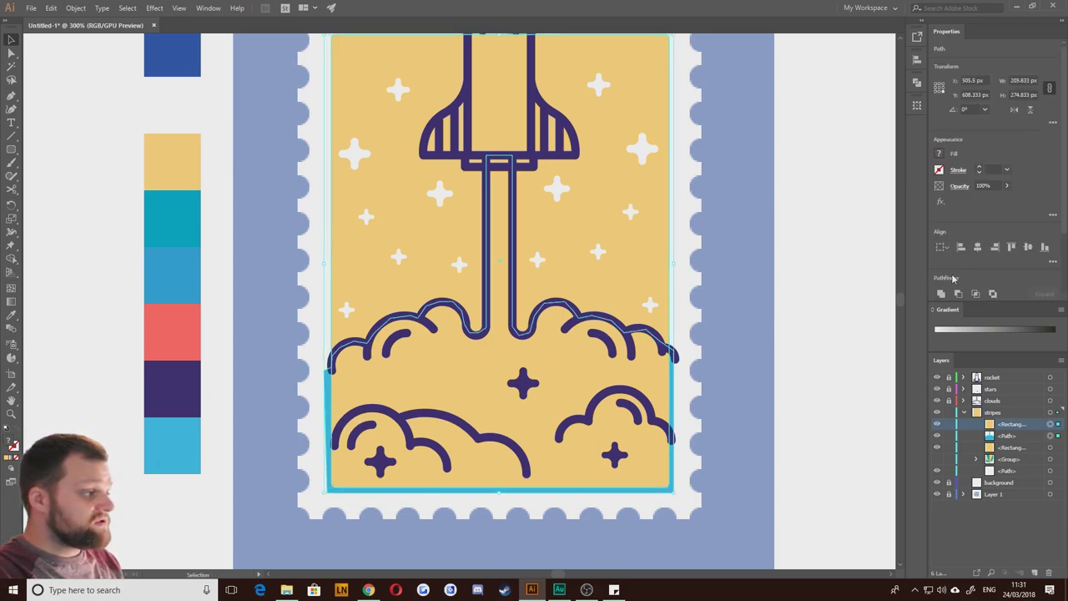
left_click(974, 293)
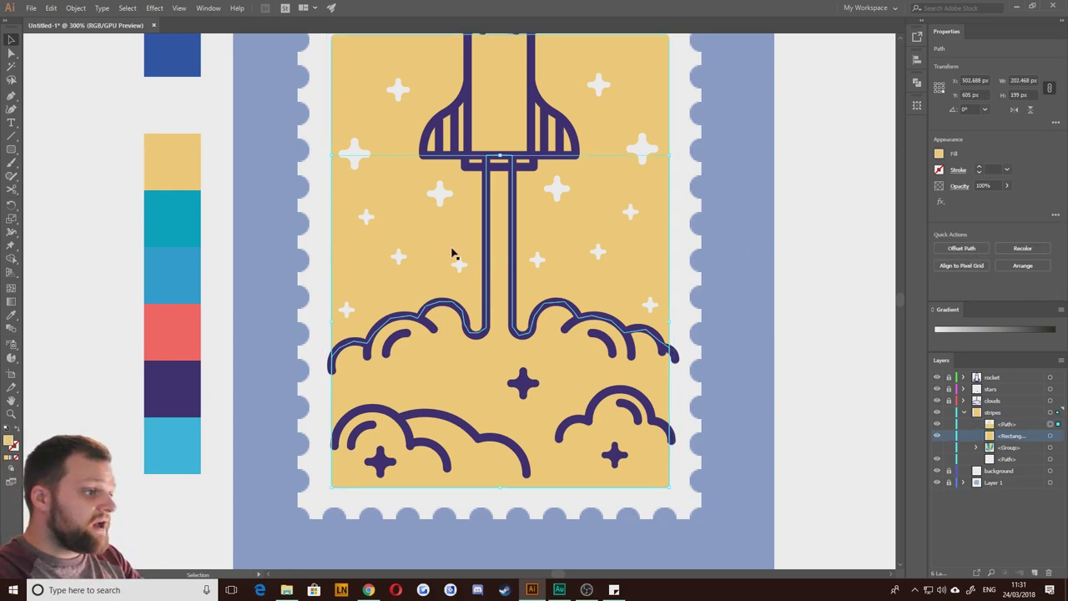
Step: Fill the trimmed cloud shape with the light blue sampled from the lowest palette swatch
left_click(1004, 426)
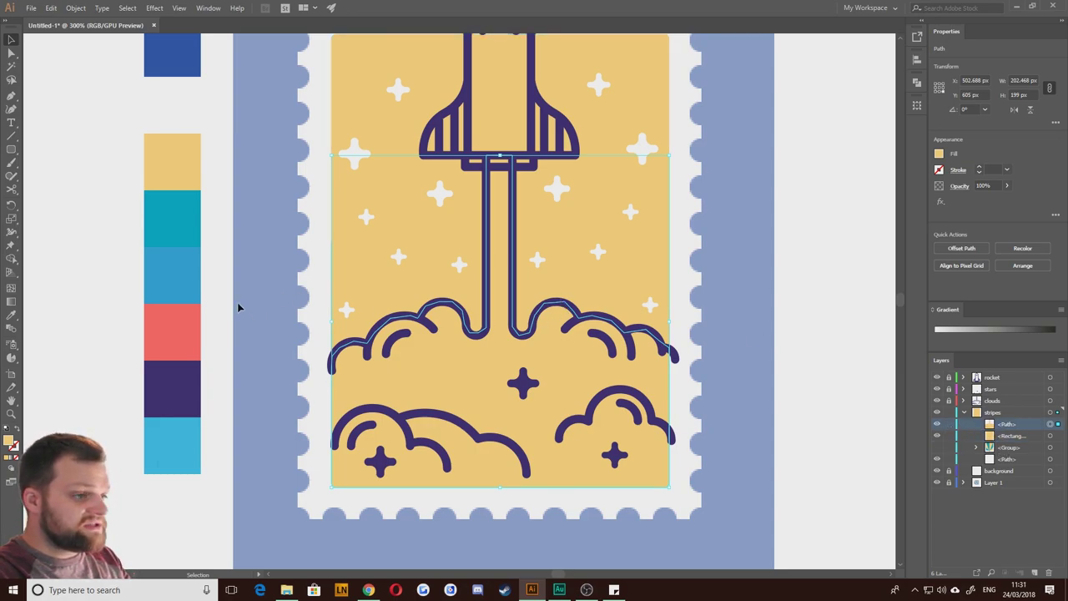
key("i")
left_click(187, 429)
key("v")
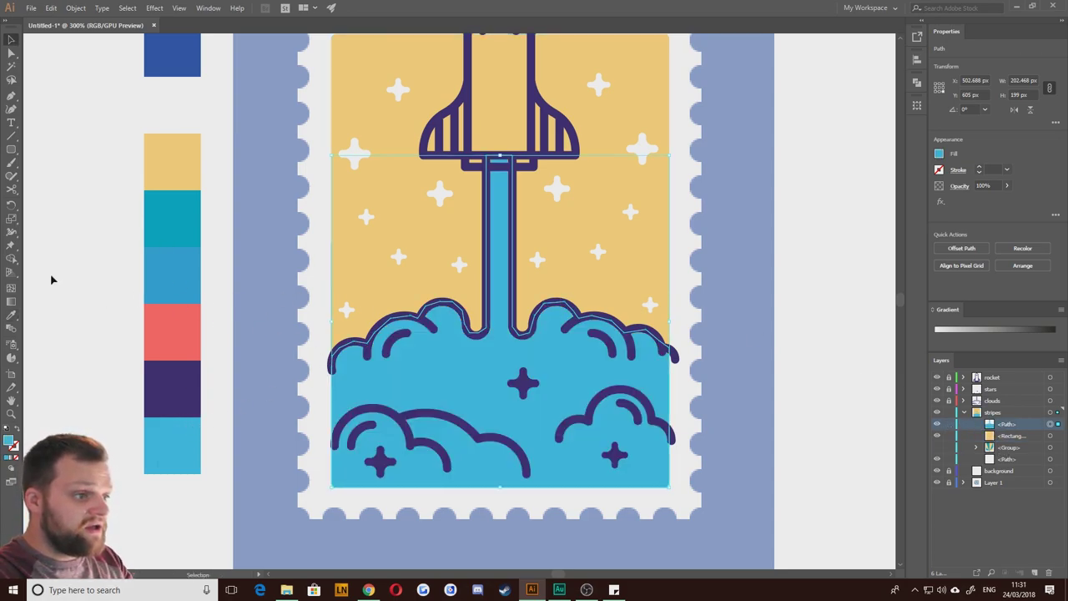
left_click(50, 279)
Step: Try to clip the sunburst stripes group with the only yellow rectangle, with the cloud shape hidden and then shown again
left_click_drag(654, 318, 582, 286)
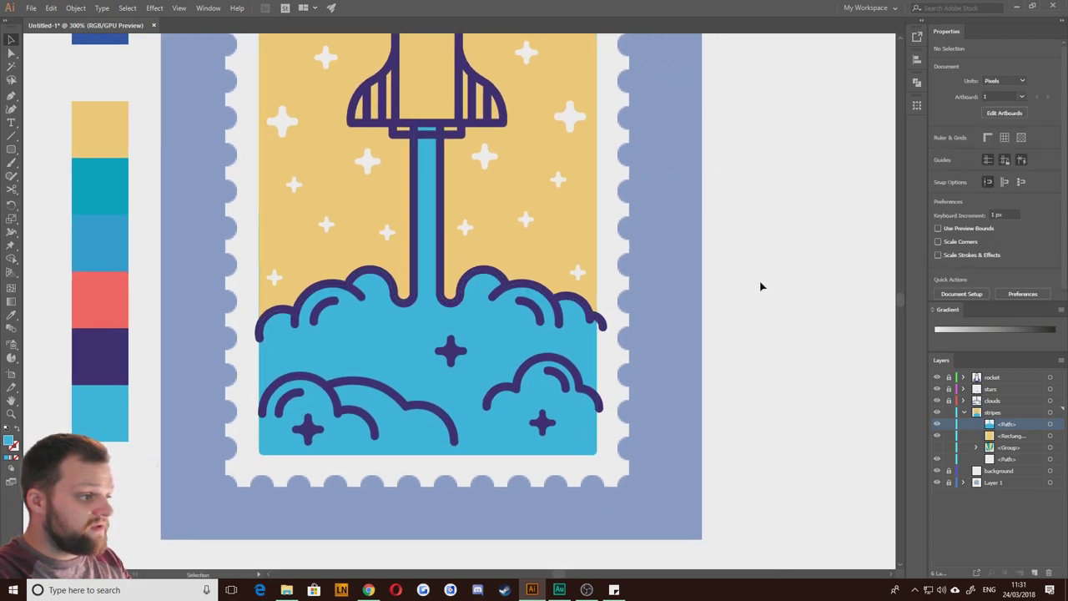
left_click(1050, 436)
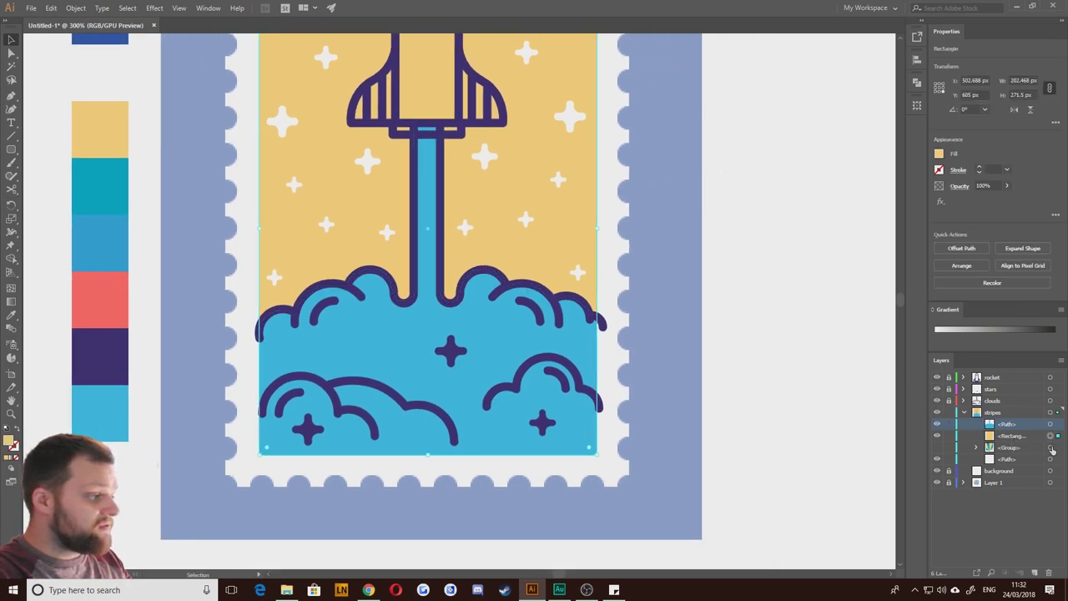
left_click(937, 424)
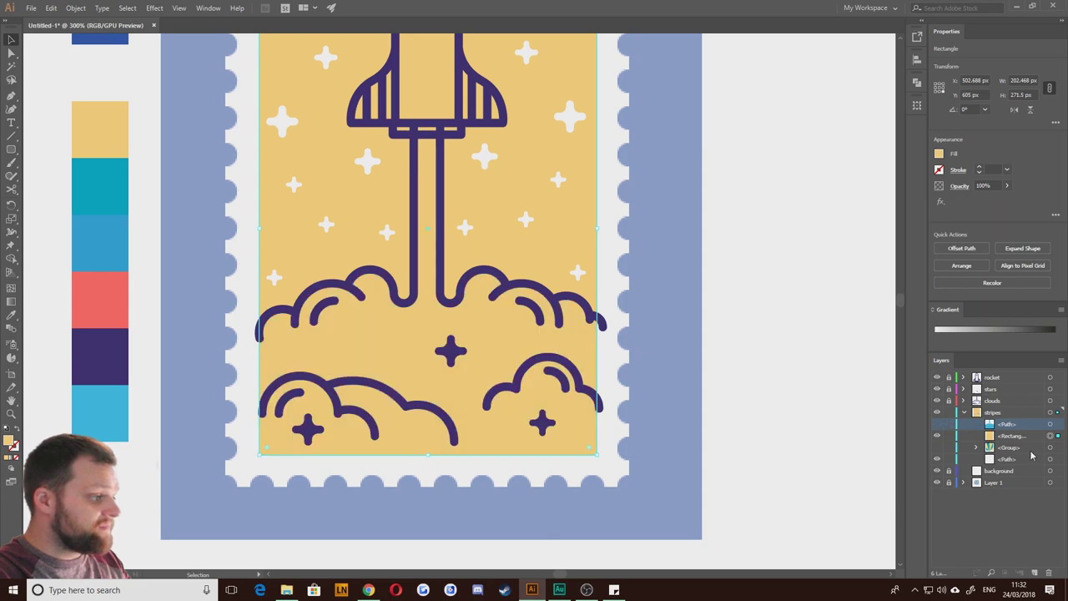
left_click(937, 424)
left_click(1050, 447, "shift")
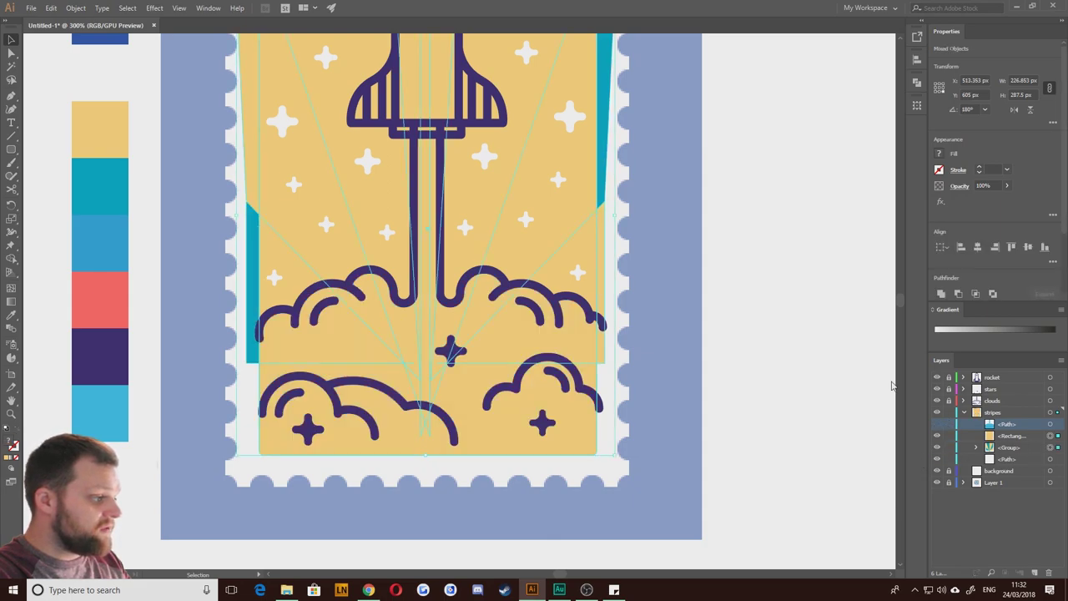
right_click(563, 217)
left_click(611, 295)
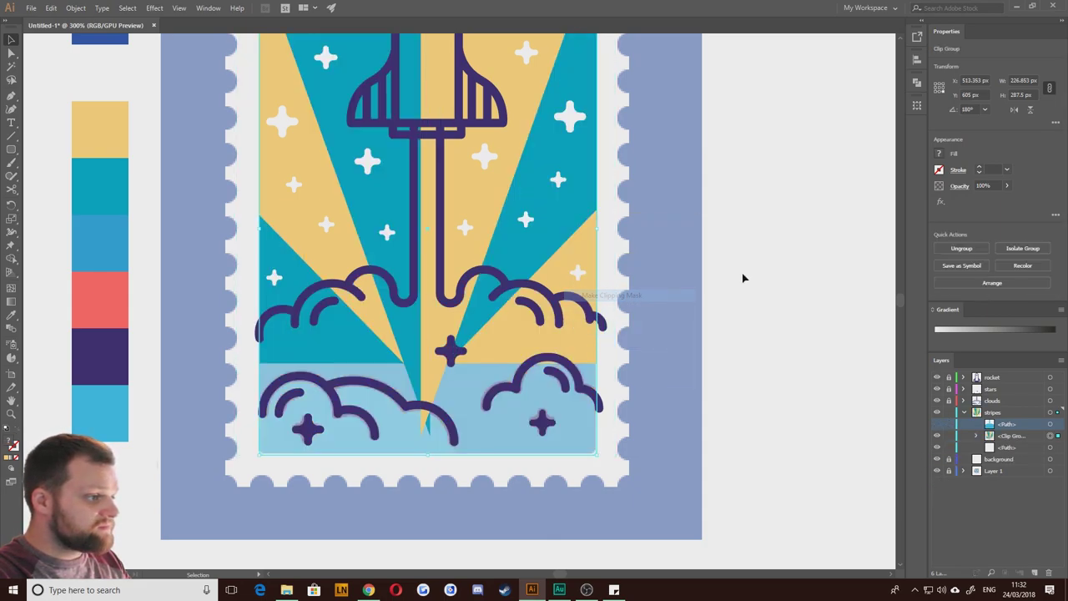
left_click(865, 358)
left_click(937, 424)
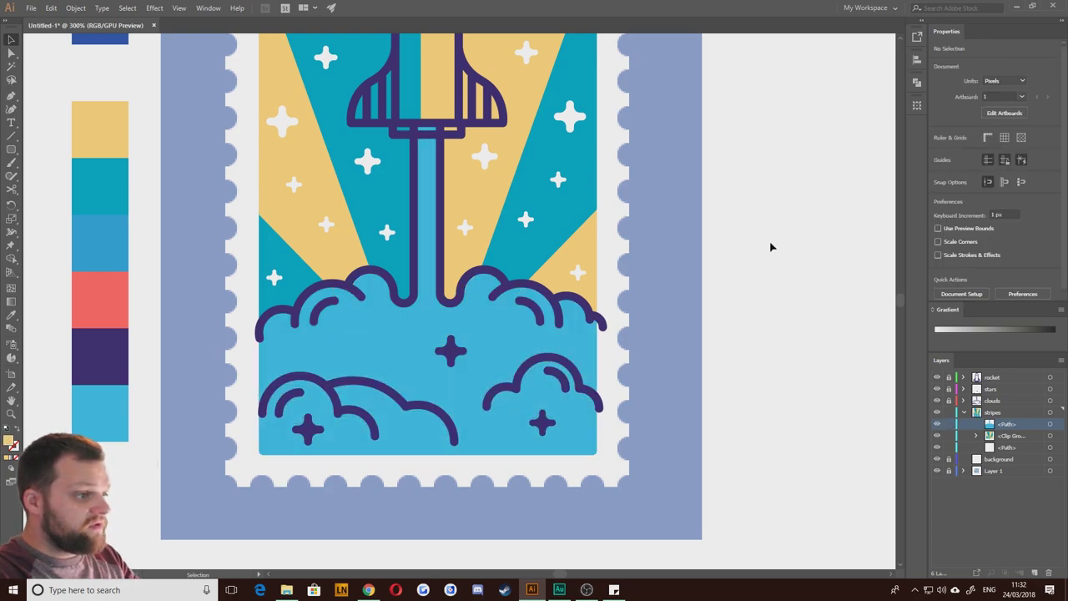
key("ctrl+minus")
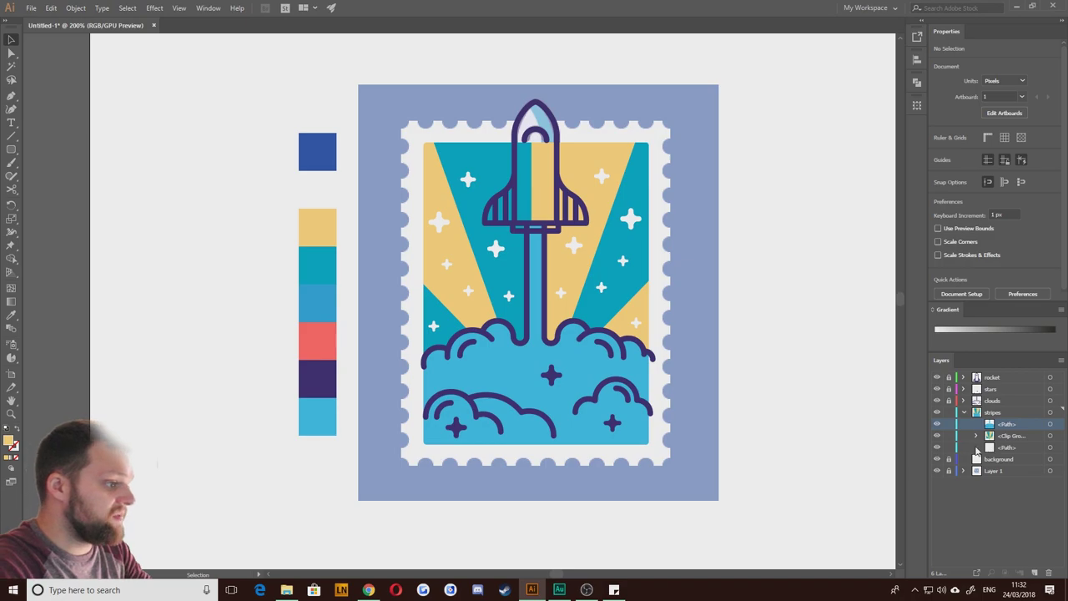
Step: Undo reshowing the cloud shape and the clipping mask on the sunburst stripes
key("ctrl+z")
key("ctrl+z")
left_click(1039, 440)
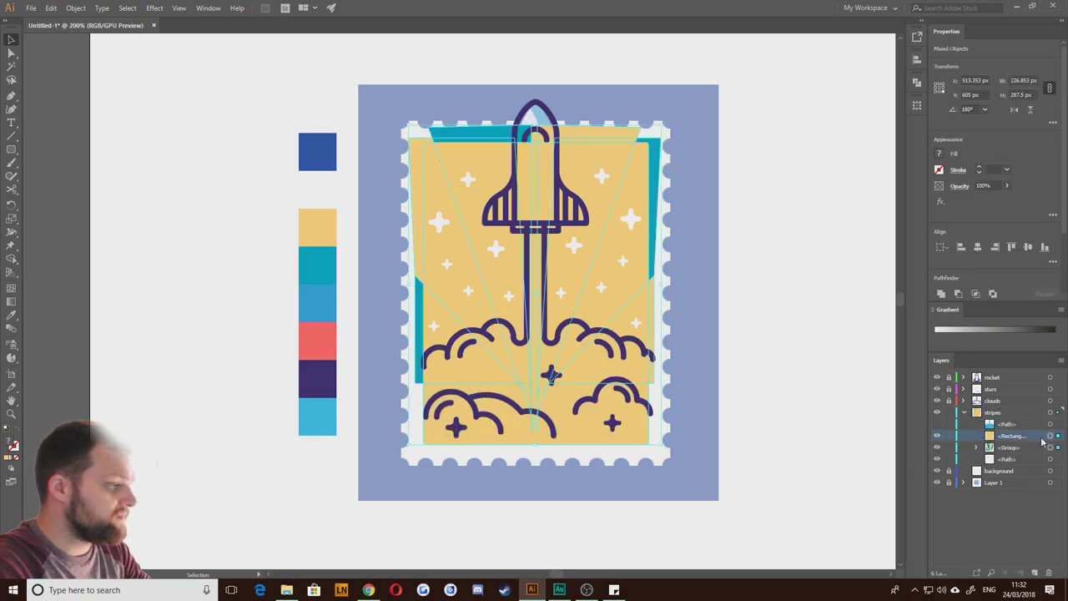
Step: Duplicate the yellow picture rectangle in place and move the copy into the clouds layer
left_click(1050, 435)
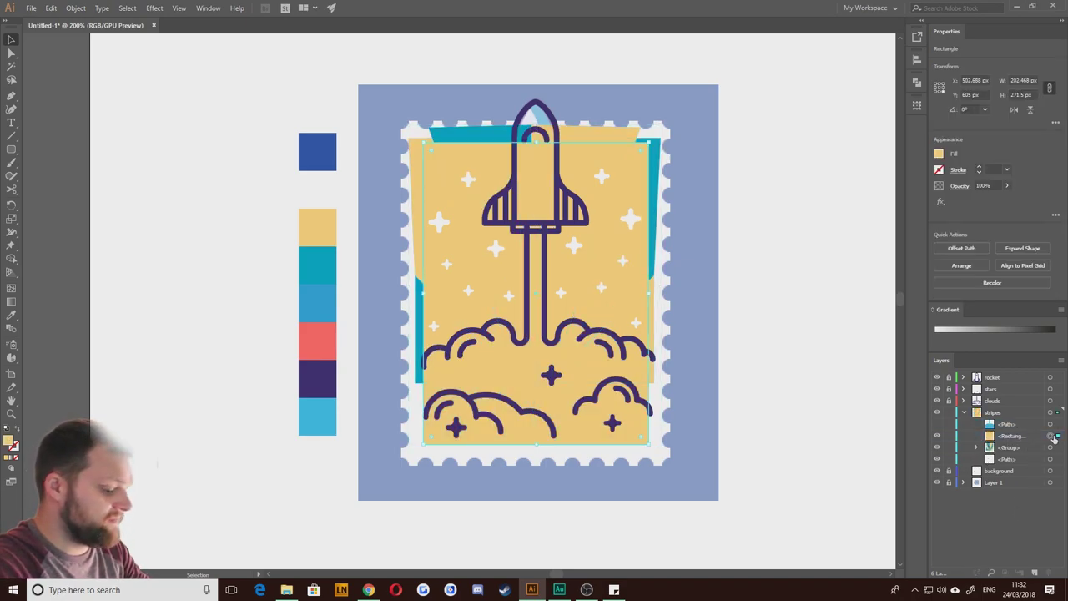
key("ctrl+c")
key("ctrl+f")
mouse_move(1006, 441)
left_mouse_down()
mouse_move(999, 390)
mouse_move(1009, 427)
mouse_move(994, 405)
left_mouse_up()
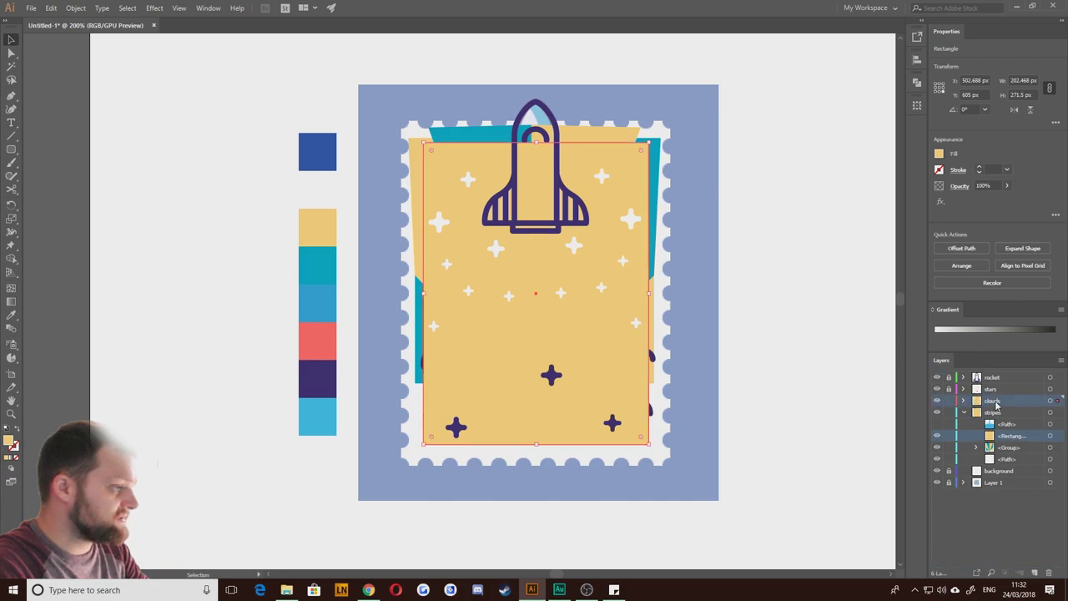
Step: Make a clipping mask from the stripes layer's yellow rectangle and sunburst group, and hide the clouds layer to check it
left_click(1050, 436)
left_click(1051, 447, "shift")
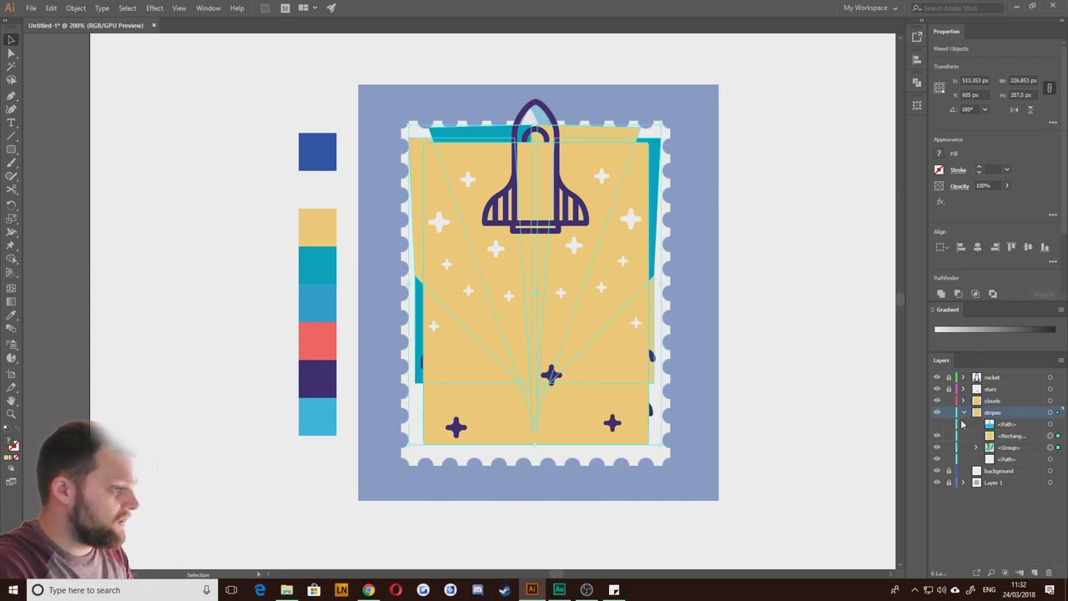
right_click(612, 338)
left_click(651, 418)
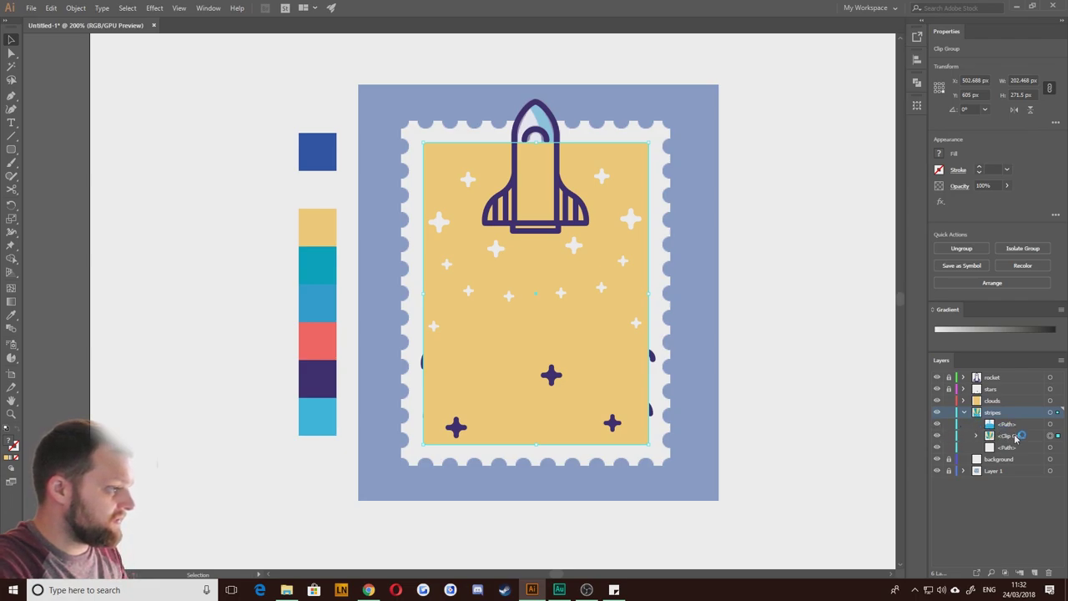
left_click(938, 401)
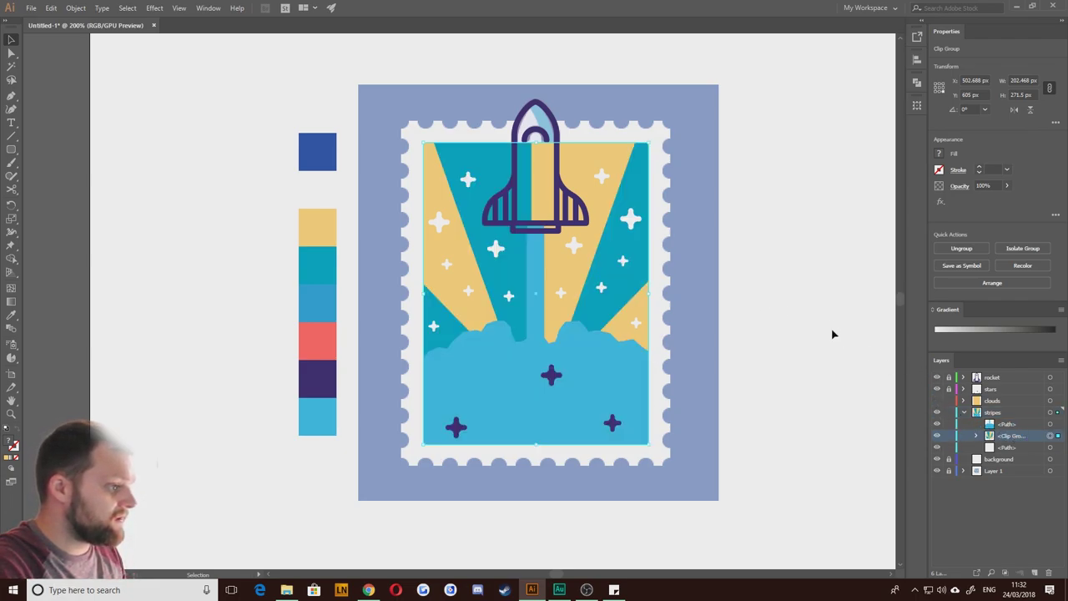
left_click(800, 299)
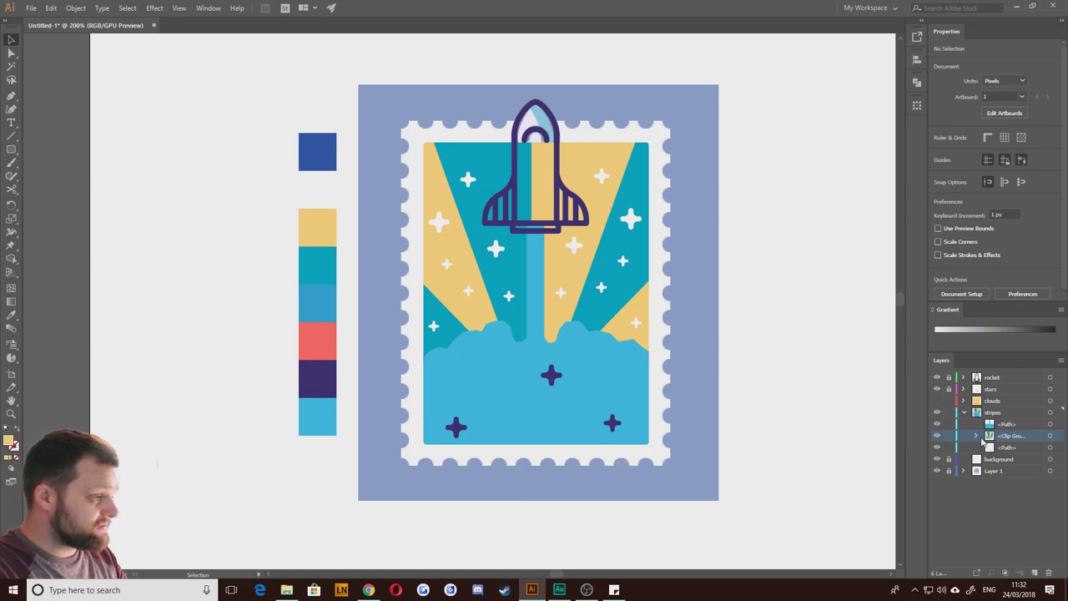
Step: Show the clouds layer and make a clipping mask from its yellow rectangle and the cloud linework group
left_click(964, 412)
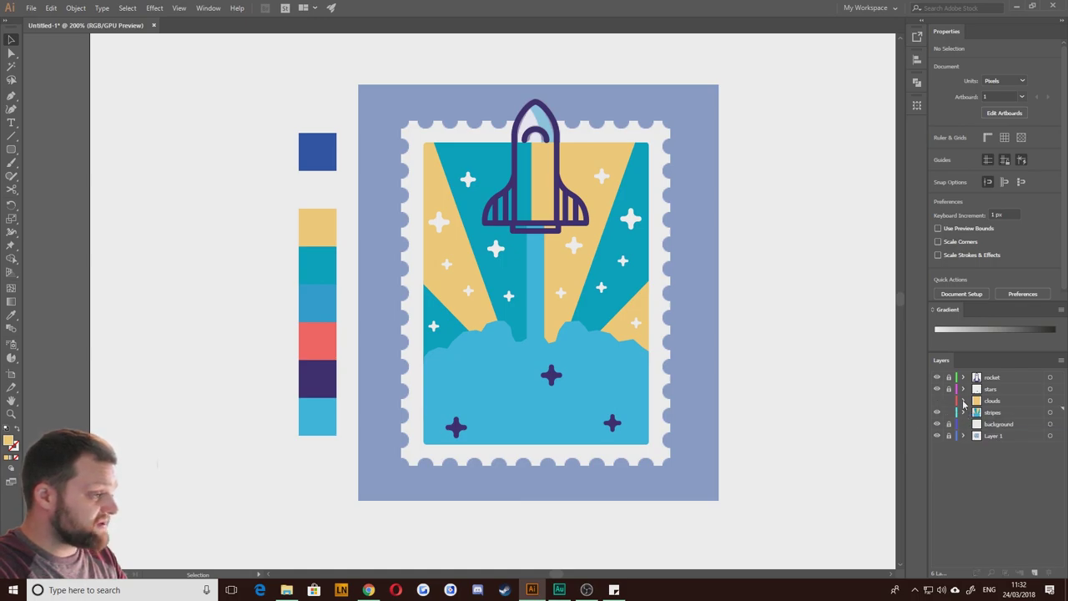
left_click_drag(936, 400, 935, 412)
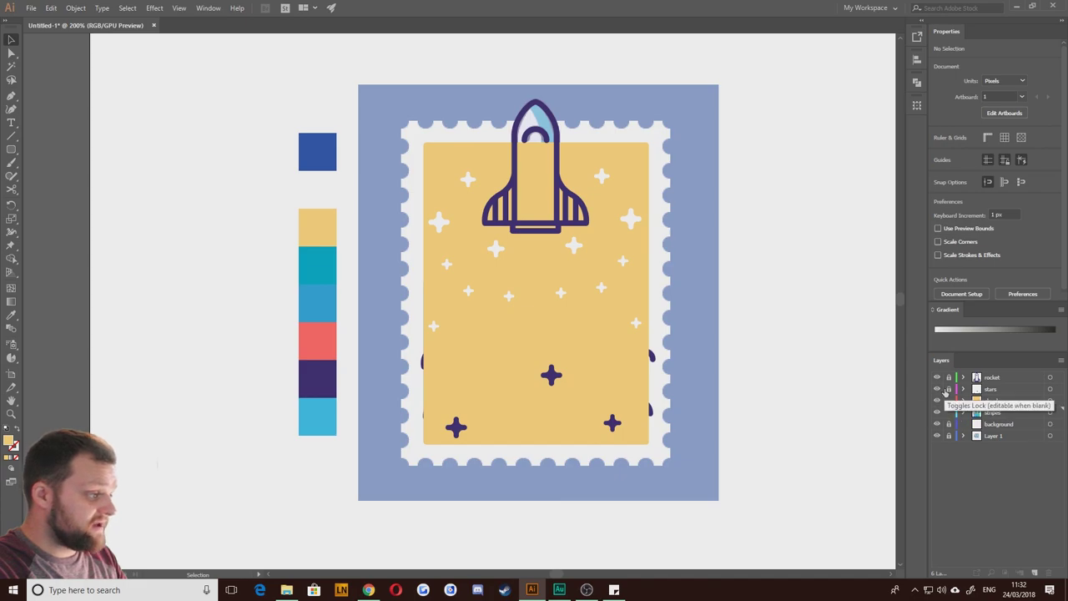
left_click(963, 401)
left_click(1007, 413)
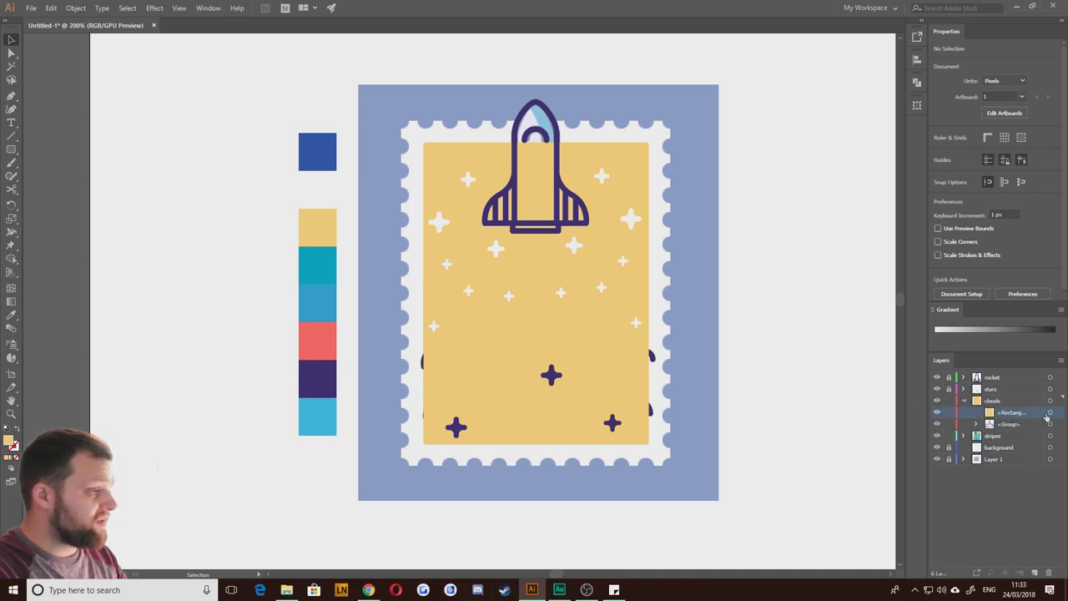
left_click(1048, 413)
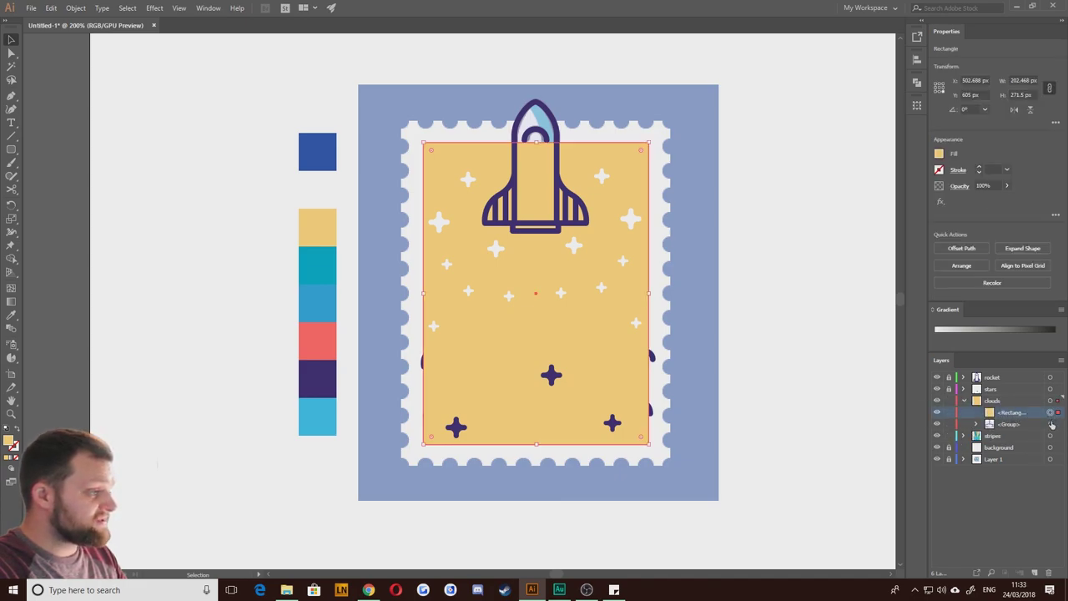
right_click(642, 288)
left_click(699, 363)
left_click(726, 361)
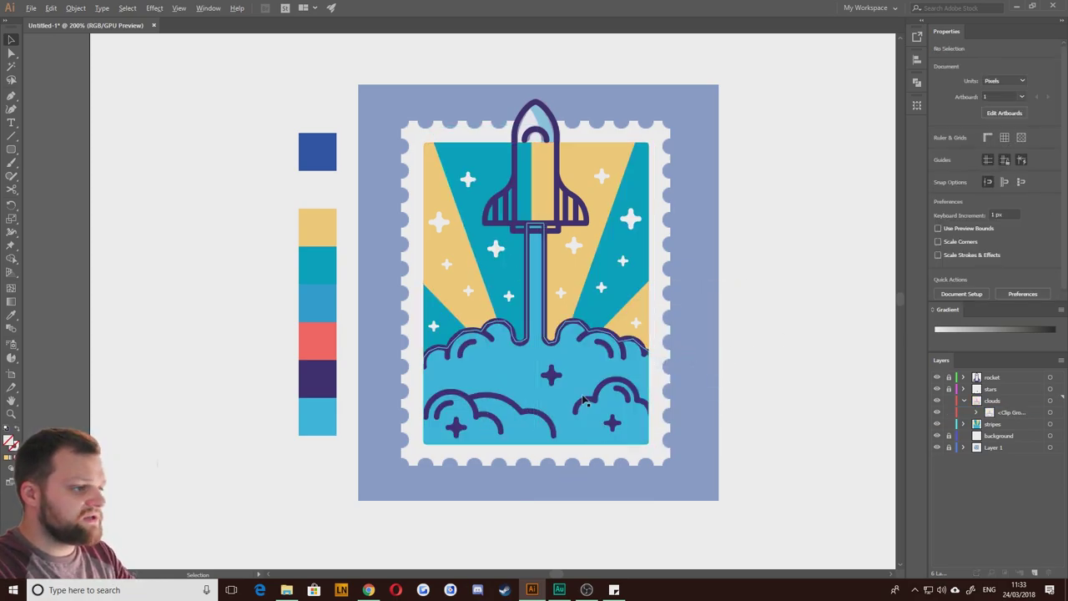
Step: Hide the clouds, stripes, background, rocket and stars layers so only the reference image and swatches in Layer 1 stay shown
scroll(583, 397, "up", 1)
left_click_drag(492, 278, 528, 342)
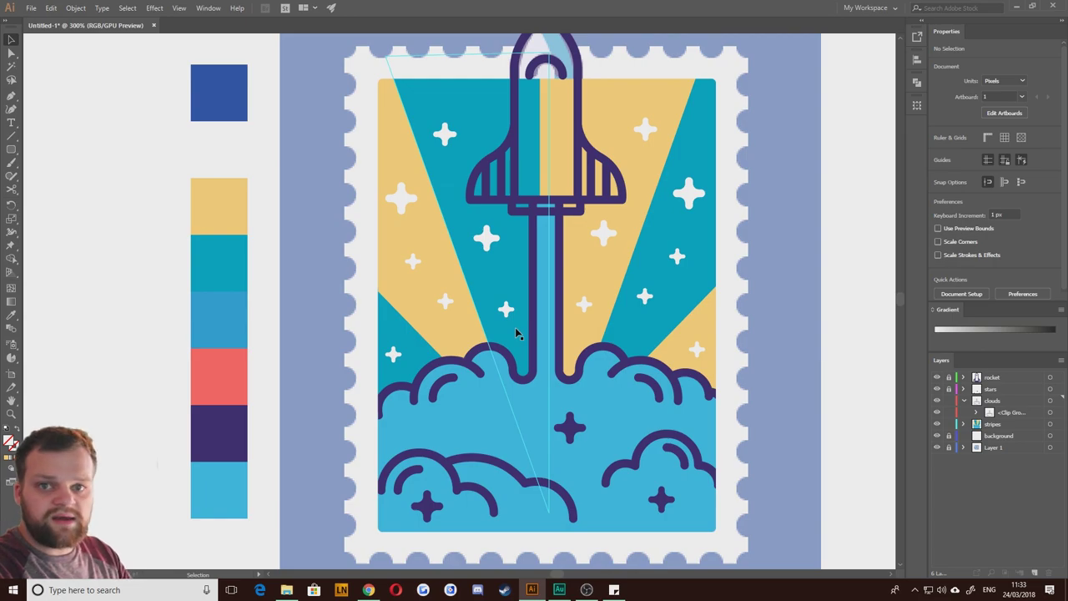
left_click_drag(435, 326, 453, 316)
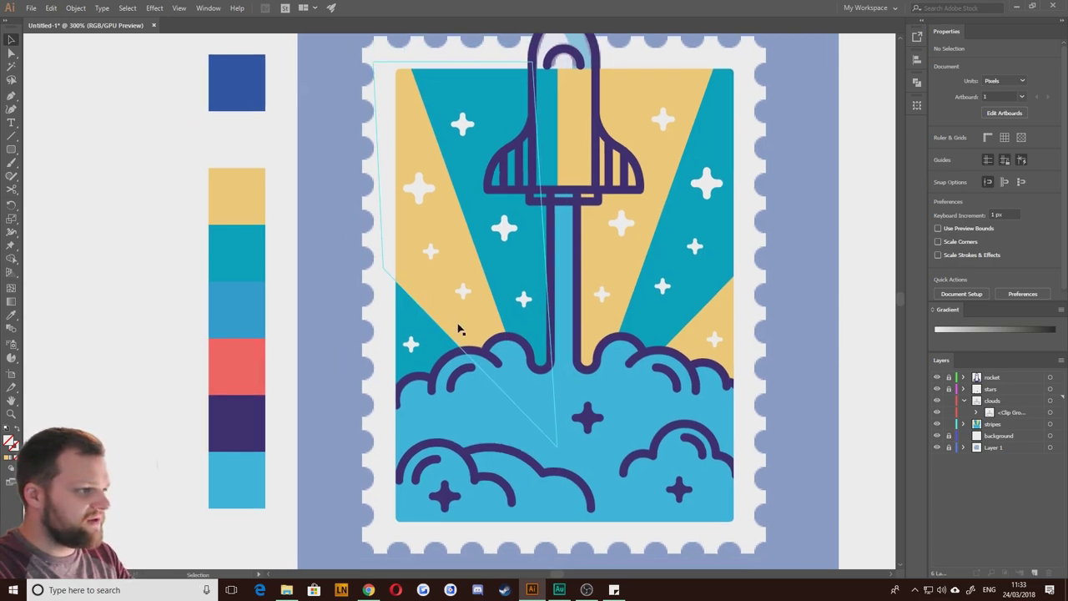
scroll(474, 325, "down", 1)
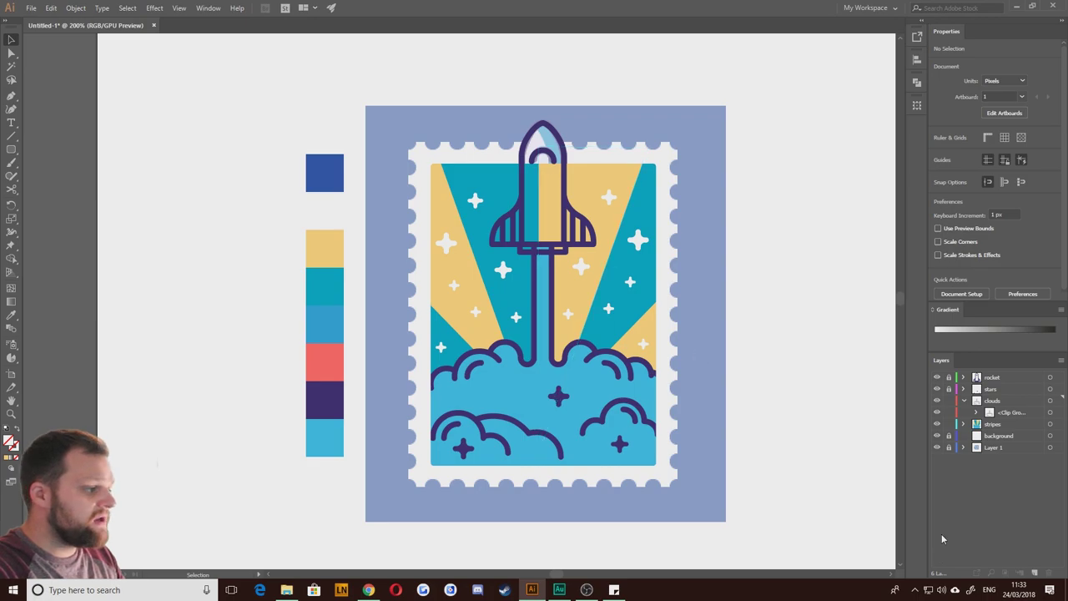
left_click(963, 401)
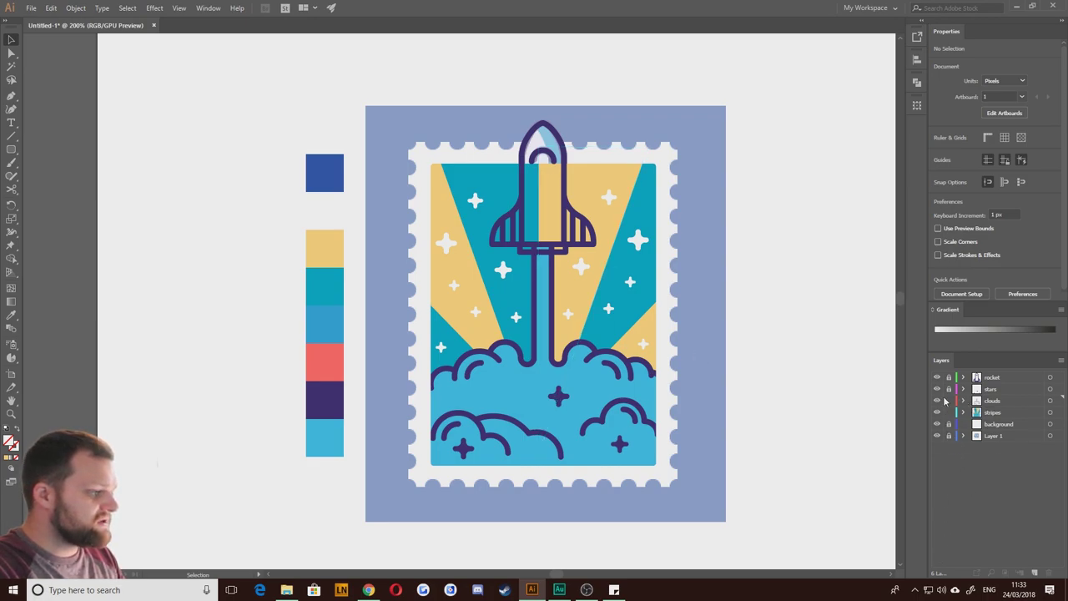
left_click(936, 400)
left_click(936, 413)
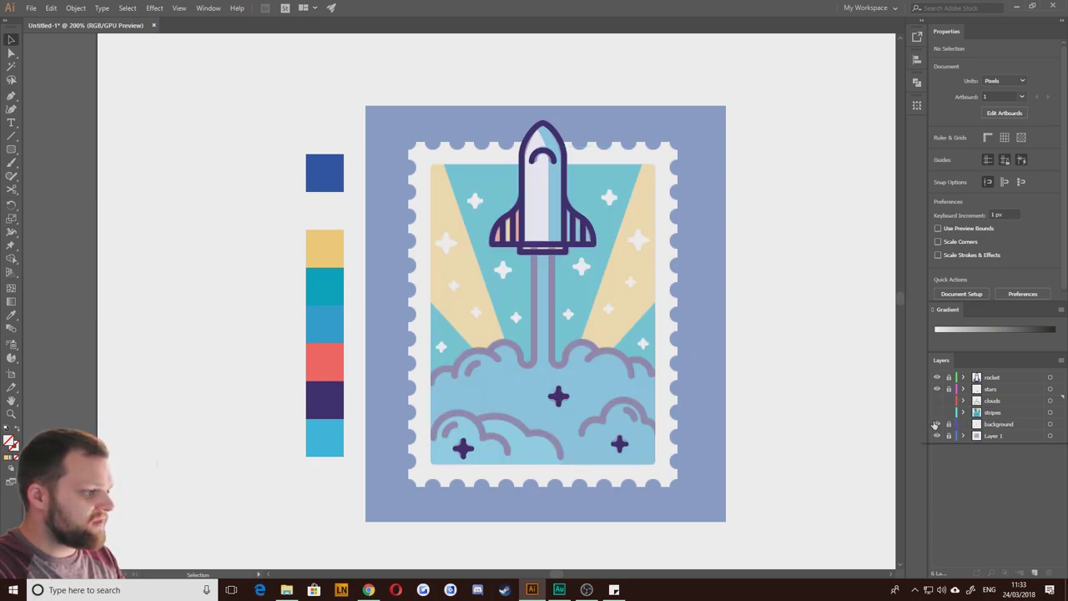
left_click(937, 425)
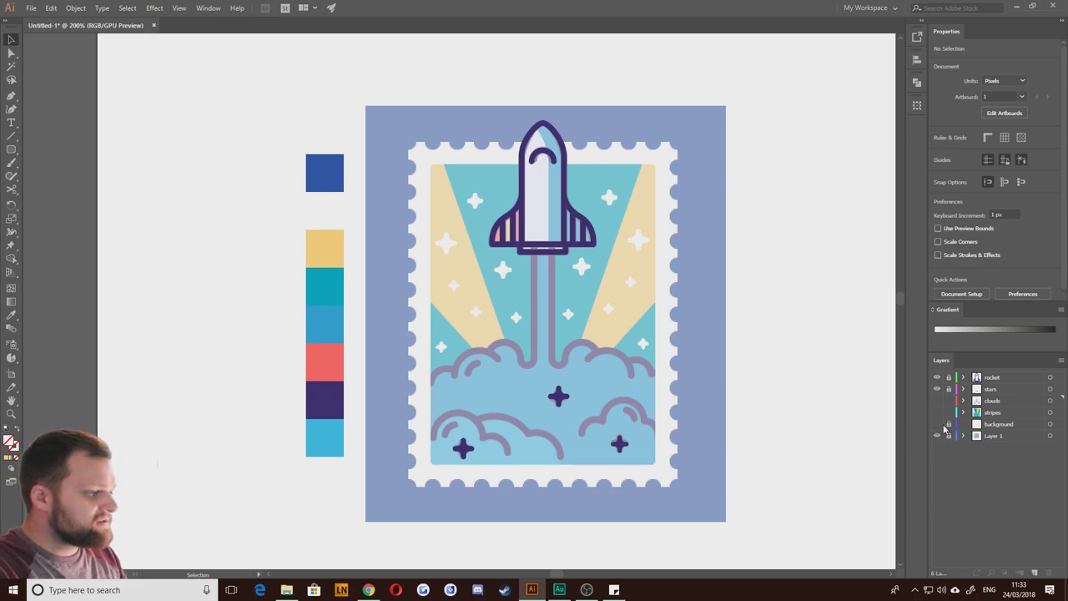
left_click(936, 377)
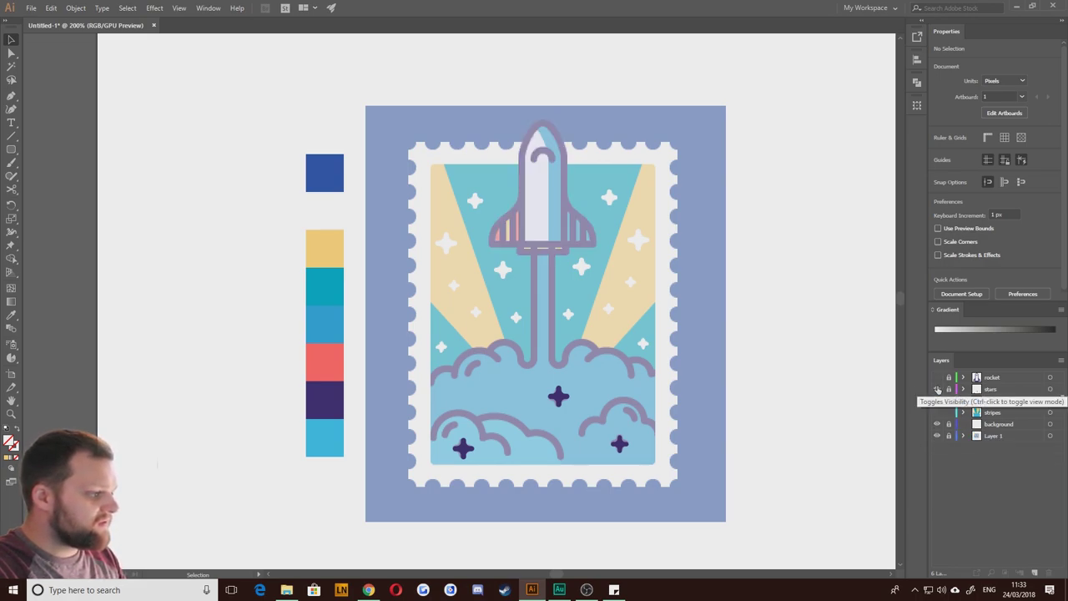
left_click(937, 389)
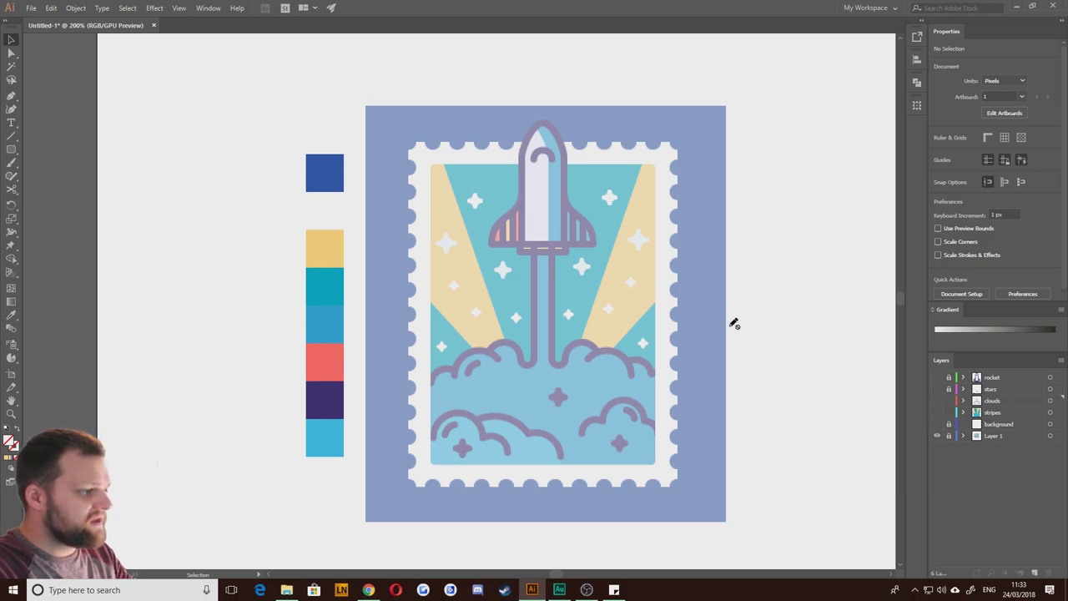
Step: Set the reference image's opacity to 100% and examine the rocket's colours, with the rocket layer shown again
left_click(1050, 436)
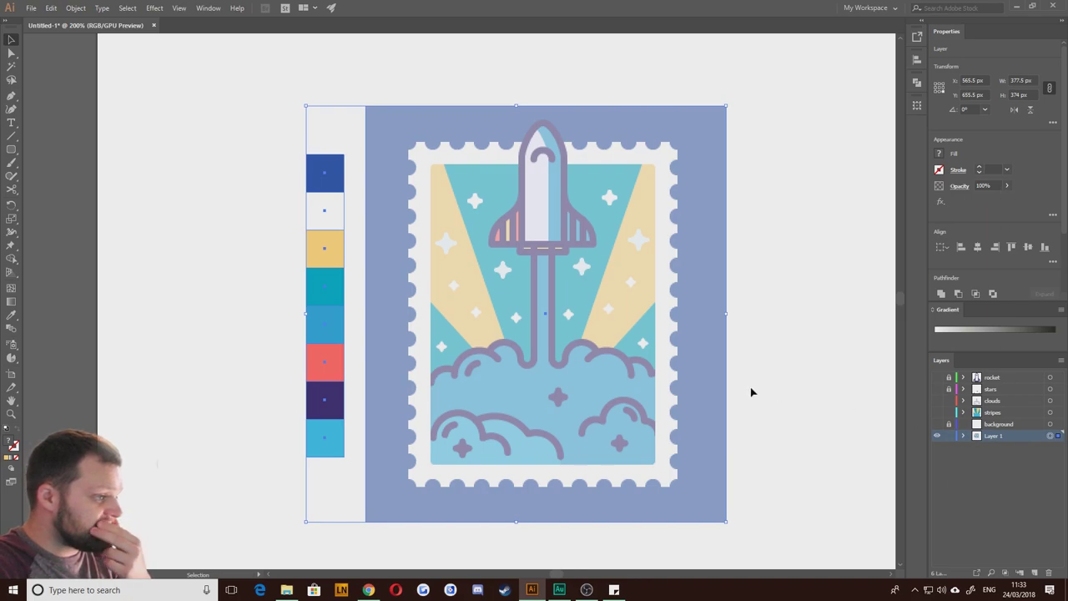
left_click(692, 374)
left_click(1006, 187)
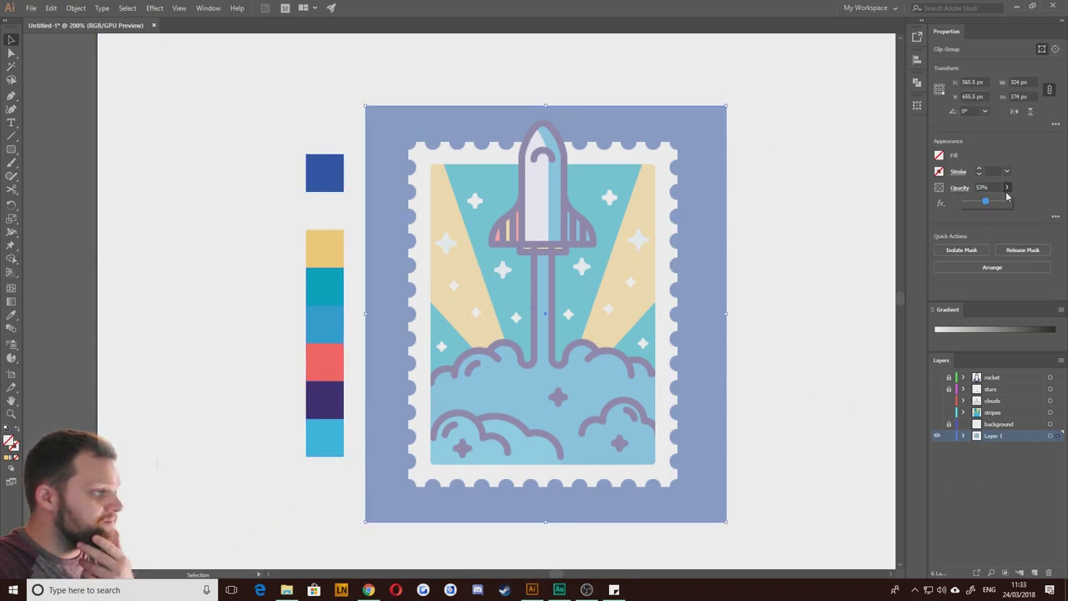
left_click(820, 217)
scroll(631, 275, "up", 2)
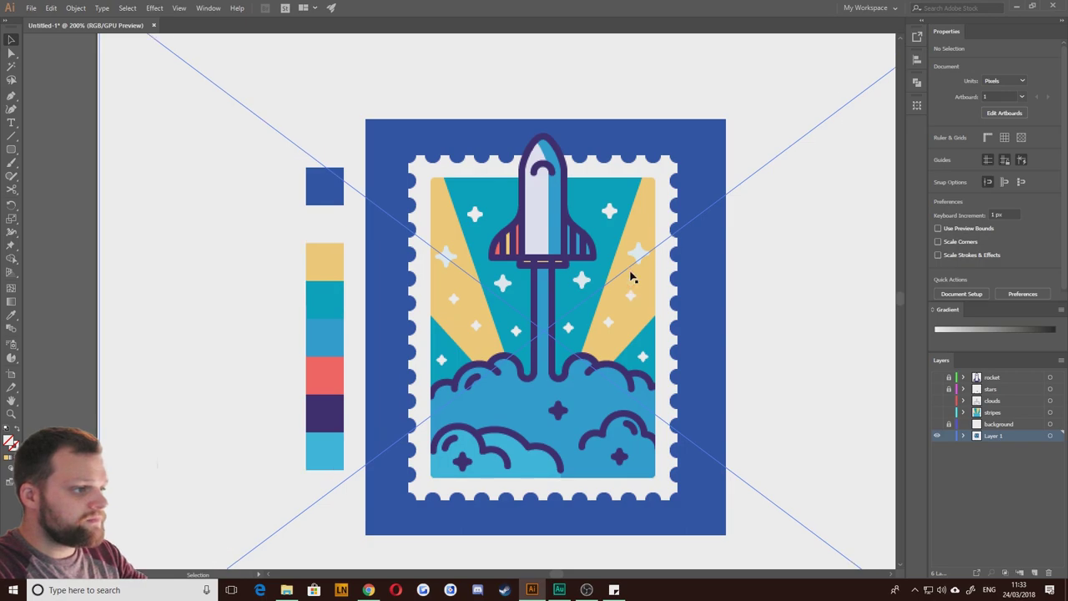
key("space")
left_click_drag(483, 298, 524, 319)
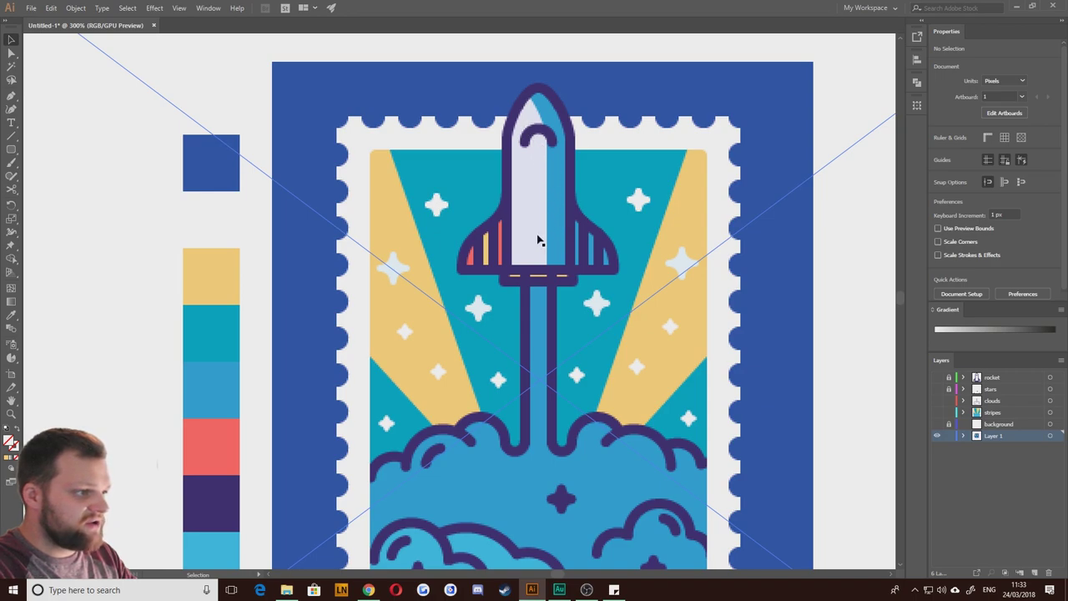
left_click_drag(493, 353, 501, 308)
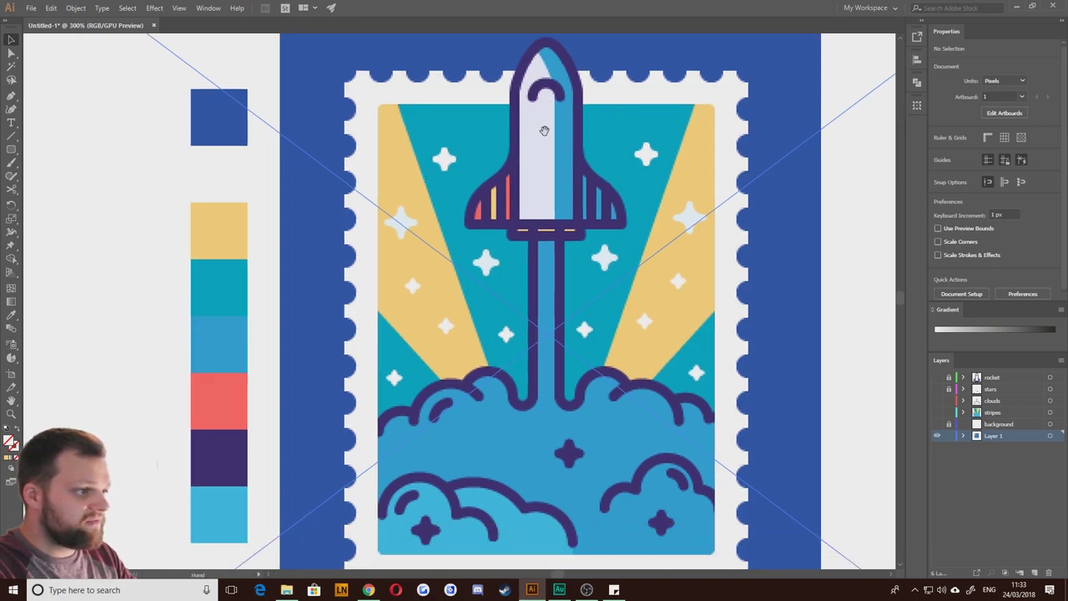
left_click_drag(475, 219, 480, 238)
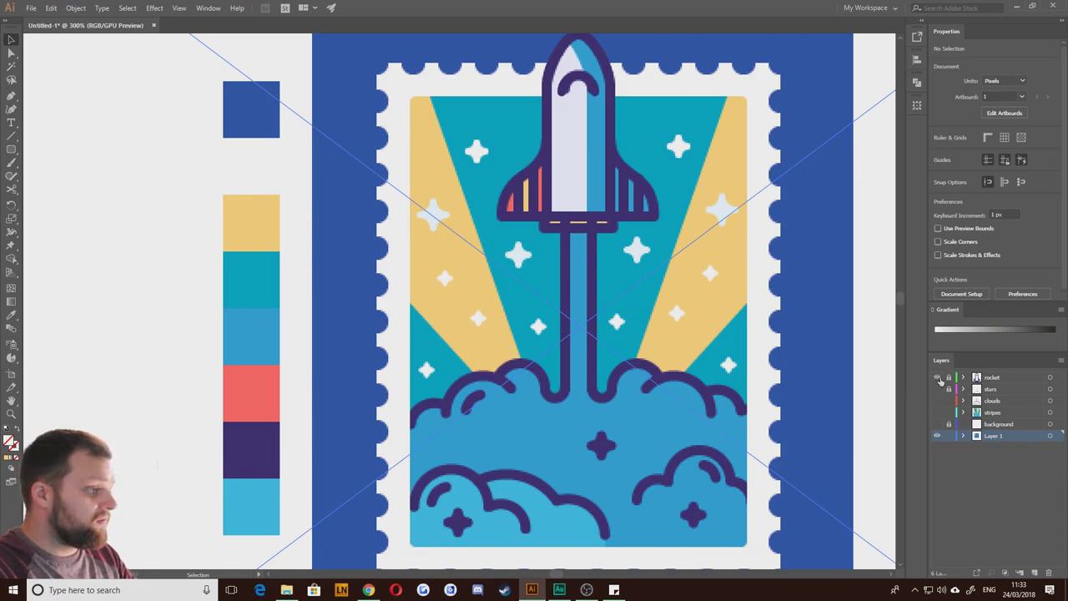
Step: Set the reference image's opacity to 60% and lock Layer 1
left_click(827, 334)
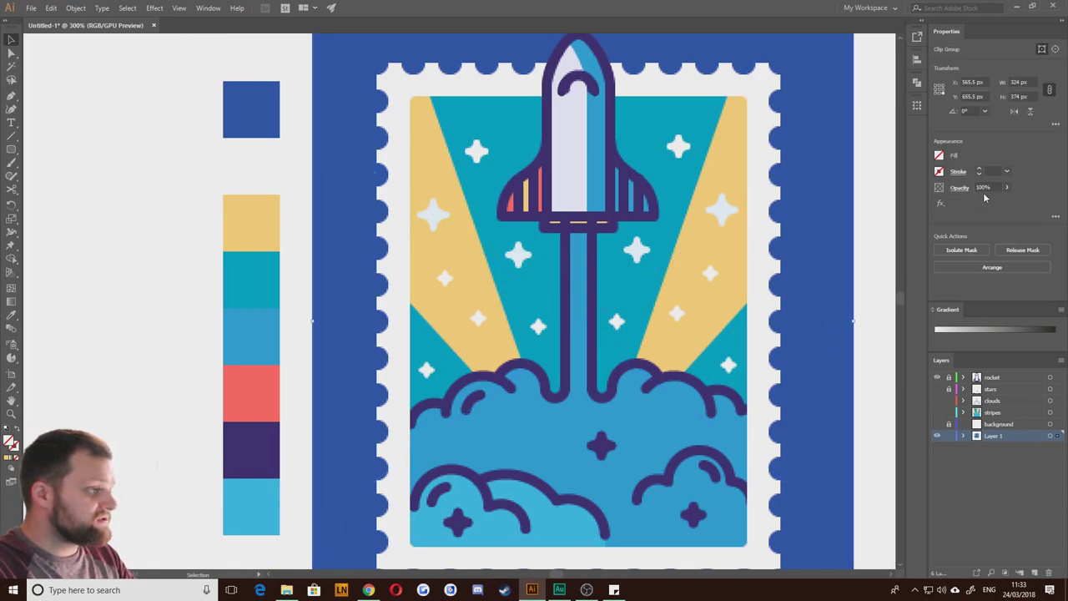
left_click(991, 201)
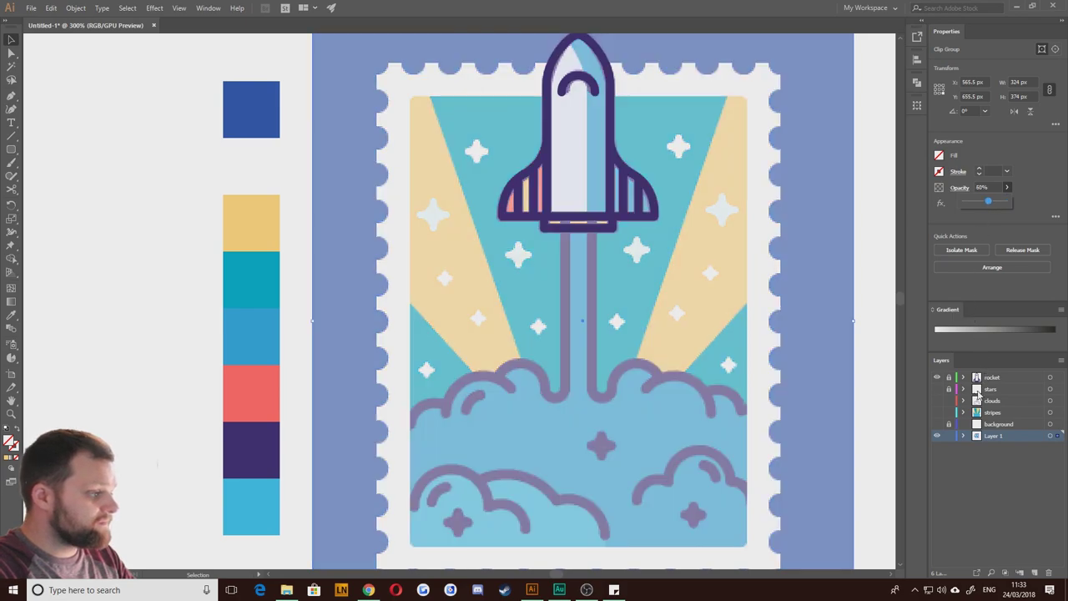
left_click(200, 165)
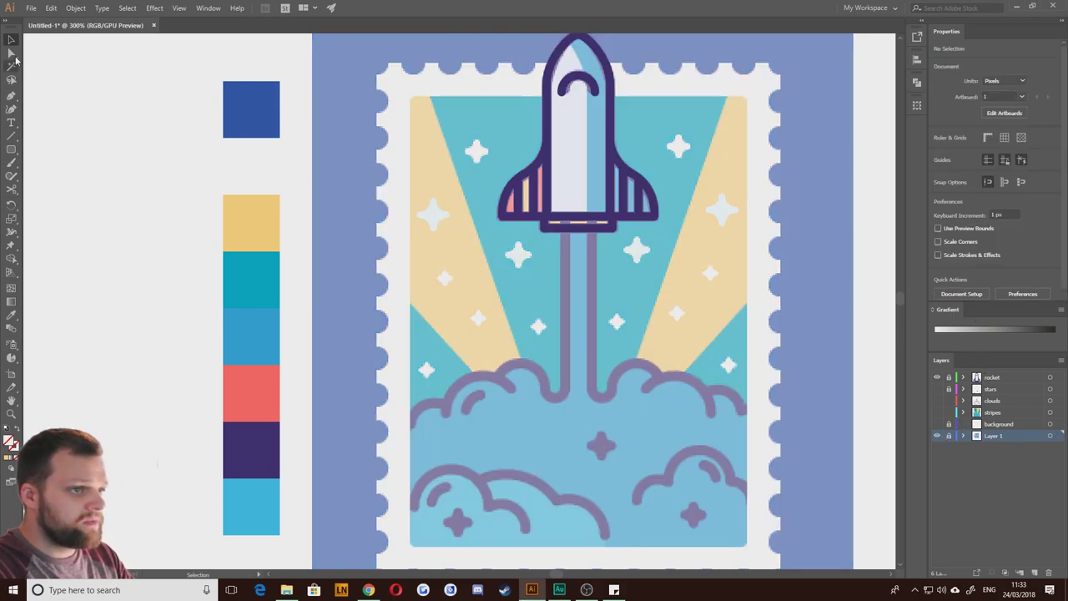
Step: Unlock the rocket layer for editing
left_click(1048, 377)
left_click_drag(149, 166, 166, 286)
left_click(161, 291)
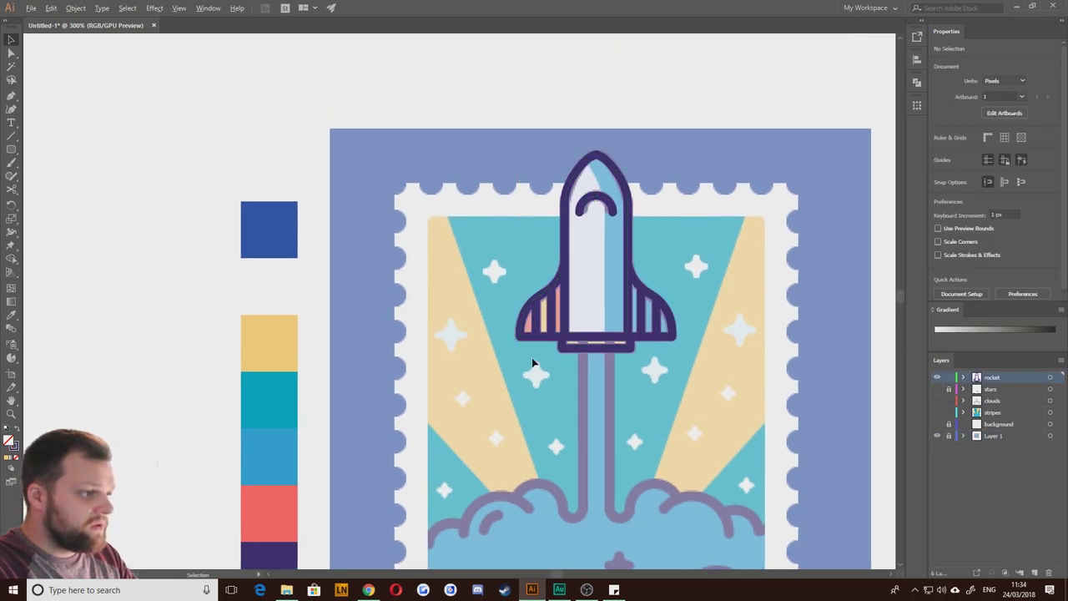
Step: Try to fill the rocket's body outline with white
scroll(538, 346, "up", 1)
left_click_drag(480, 291, 375, 309)
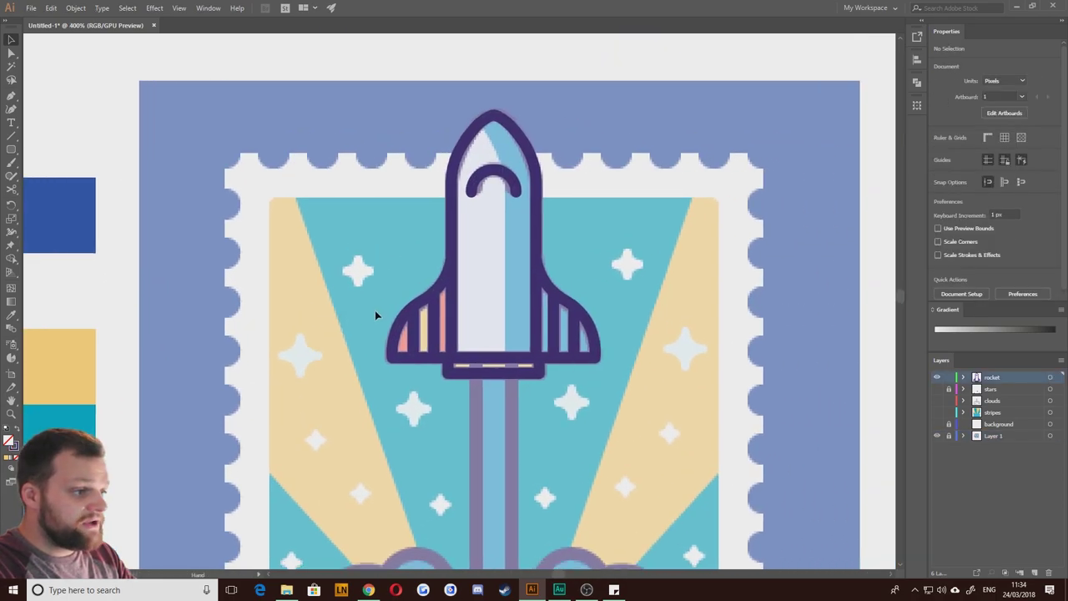
left_click(452, 245)
left_click_drag(270, 370, 316, 348)
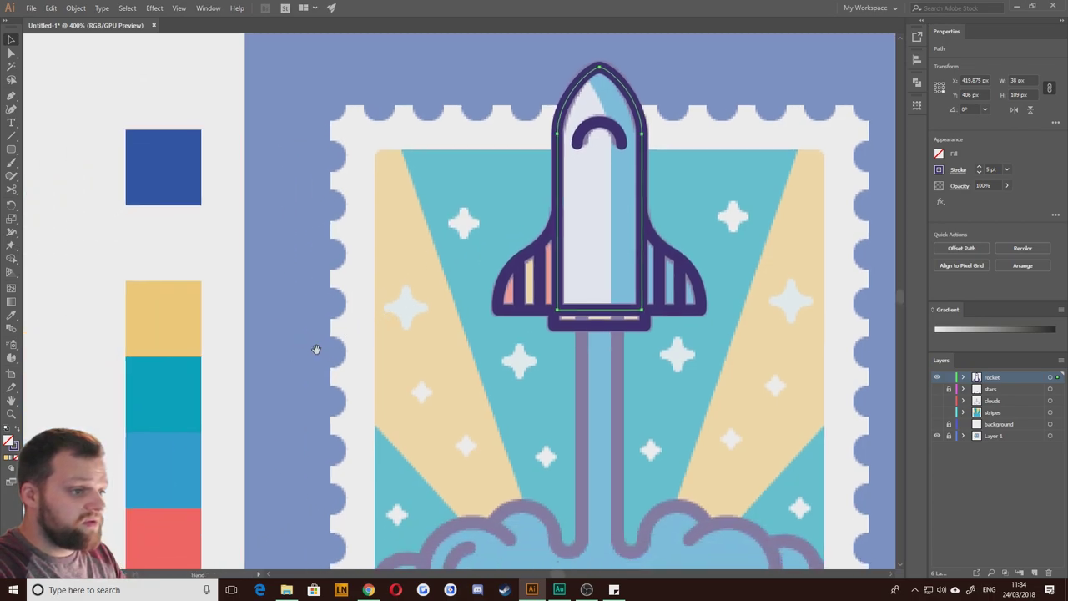
left_click(939, 156)
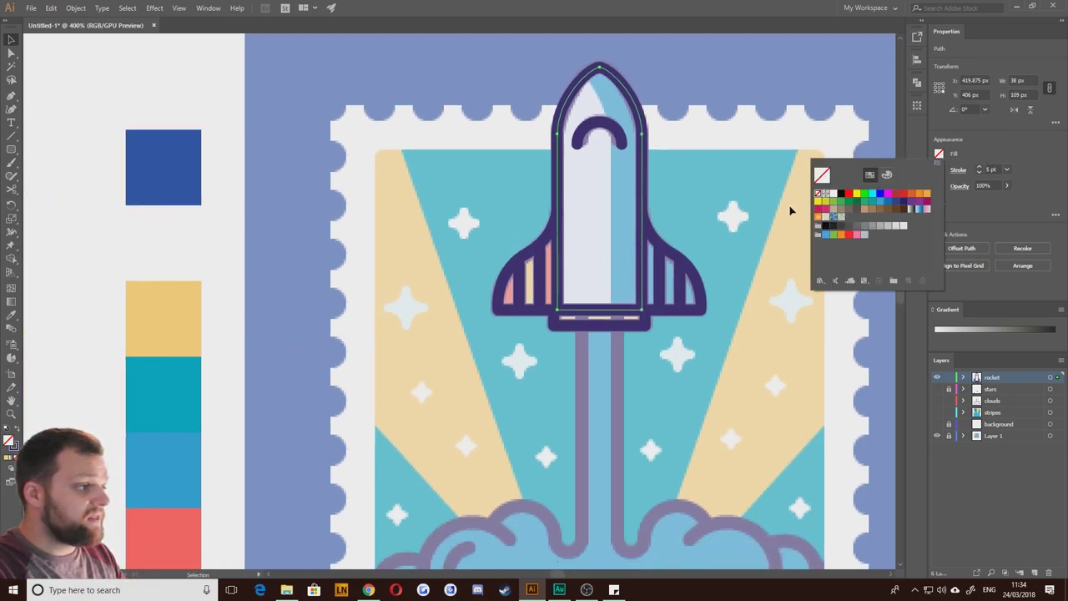
left_click(830, 193)
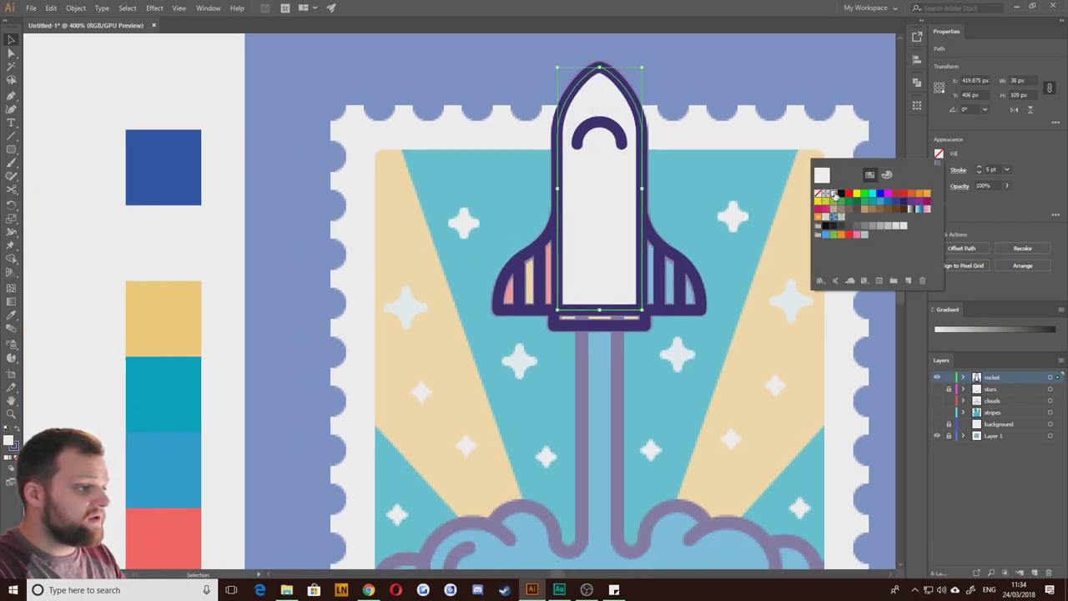
left_click(331, 259)
left_click_drag(588, 290, 509, 287)
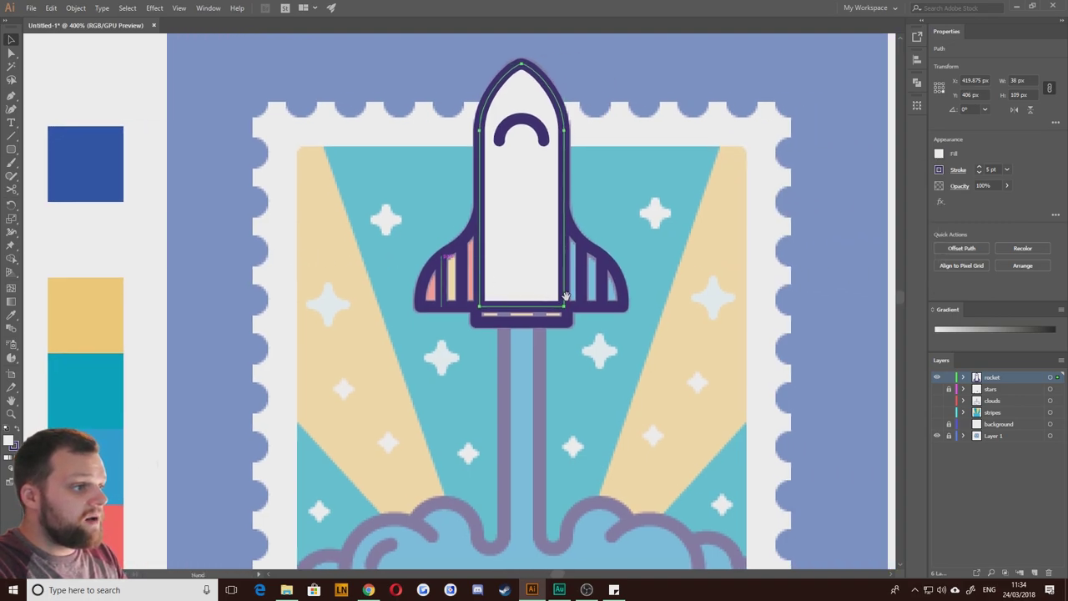
key("v")
key("a")
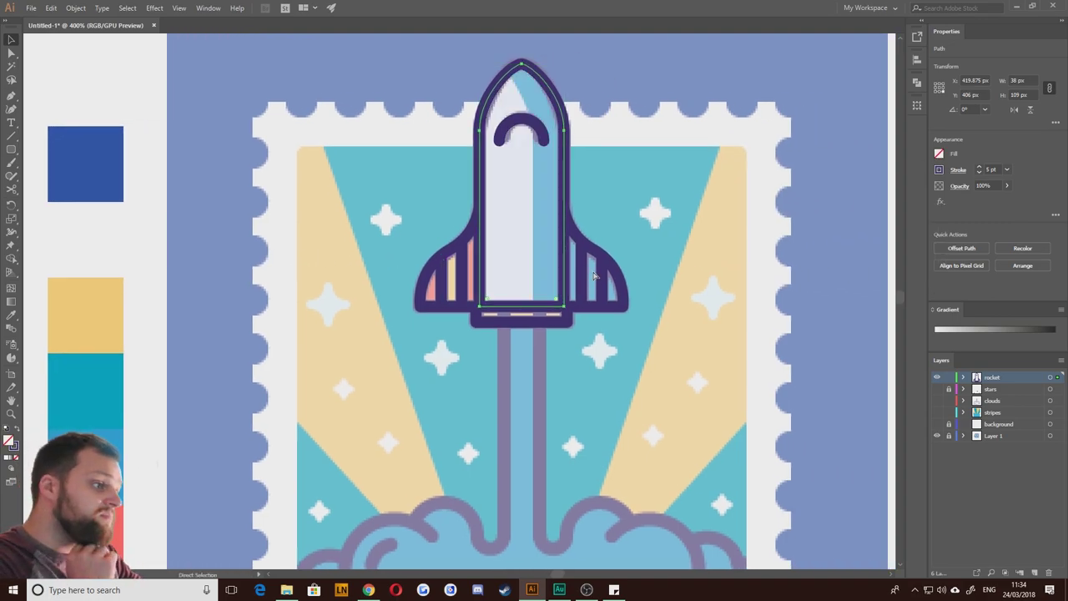
Step: Duplicate the rocket's body outline beside the rocket and overlap it with a second copy offset about 15 px to the left
key("v")
left_click(308, 106)
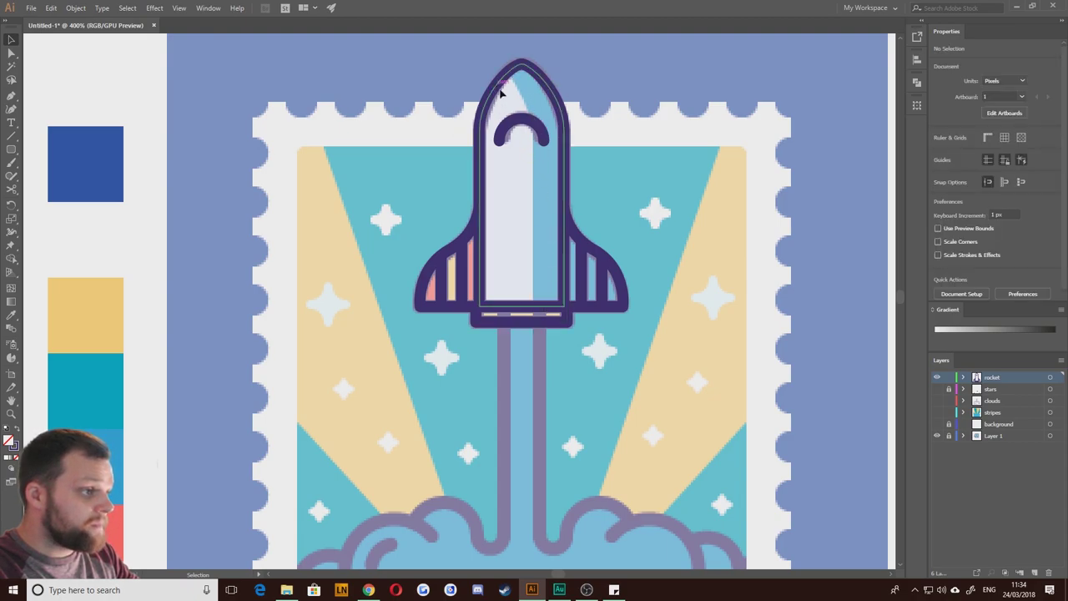
left_click(548, 124)
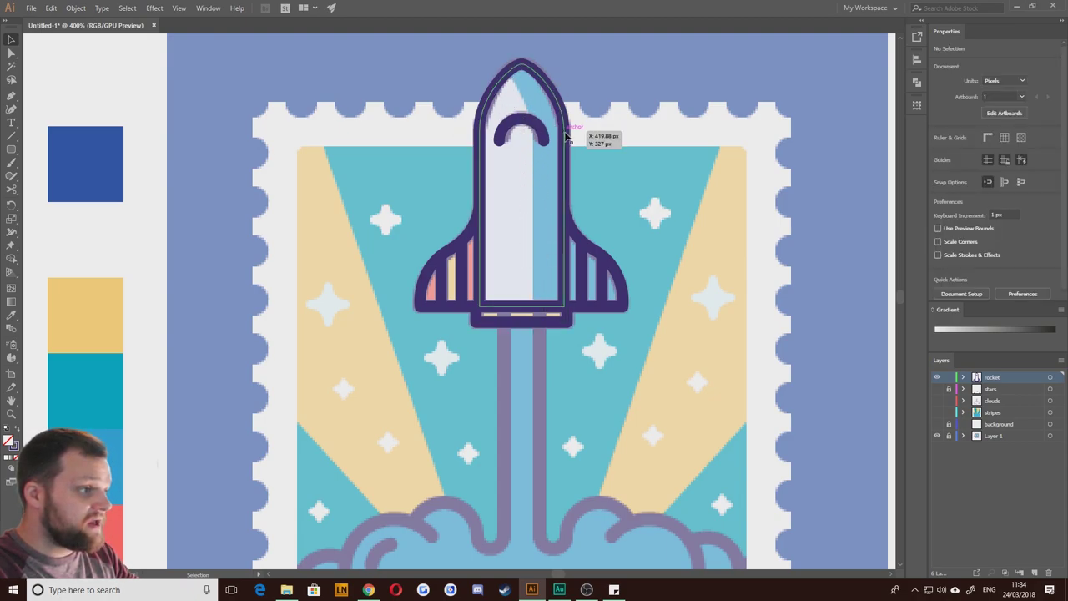
left_click_drag(566, 136, 758, 173)
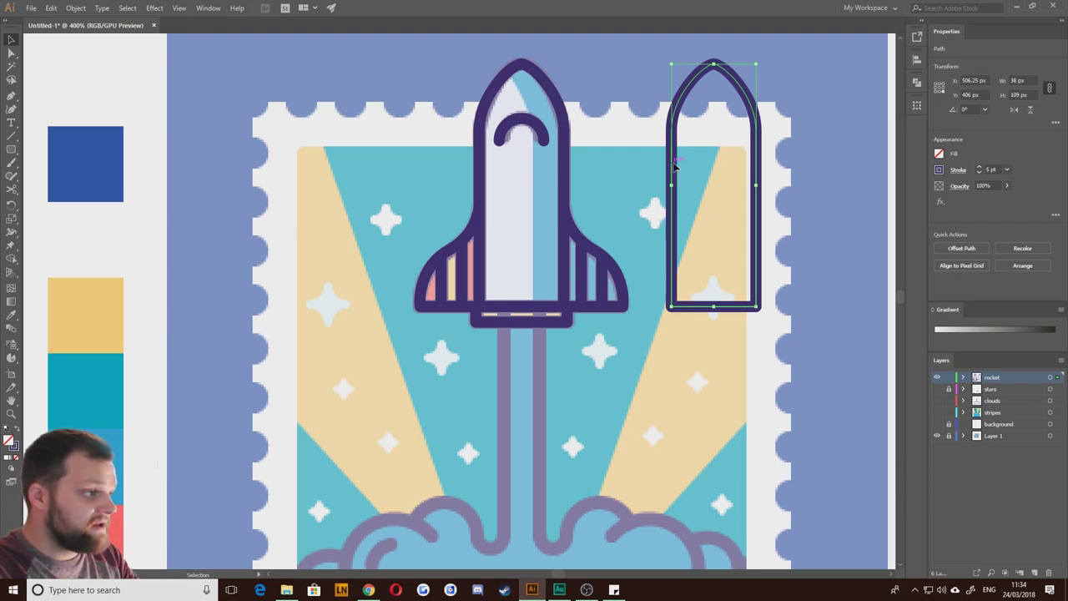
left_click_drag(674, 166, 640, 169)
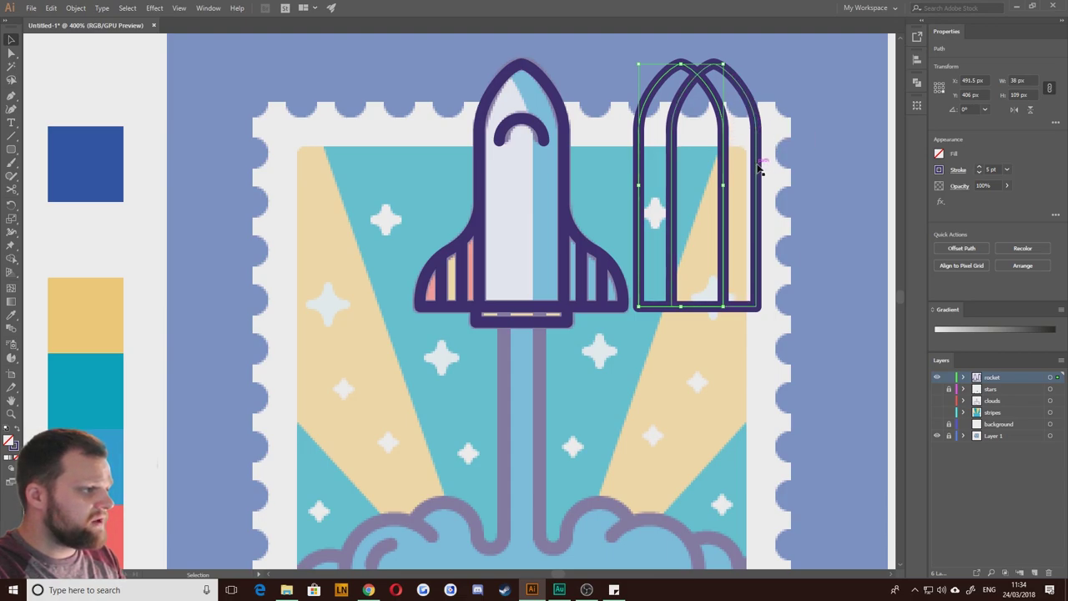
Step: Remove the left-hand regions of the two overlapping body outlines with Shape Builder, keeping only the right-hand curved strip
left_click_drag(709, 207, 708, 242)
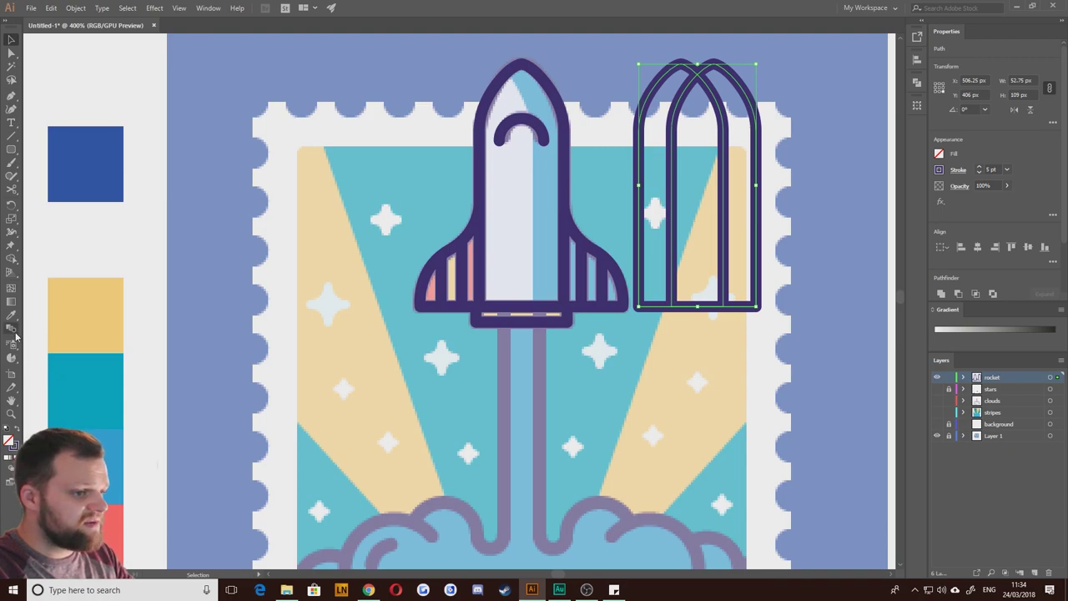
left_click(11, 259)
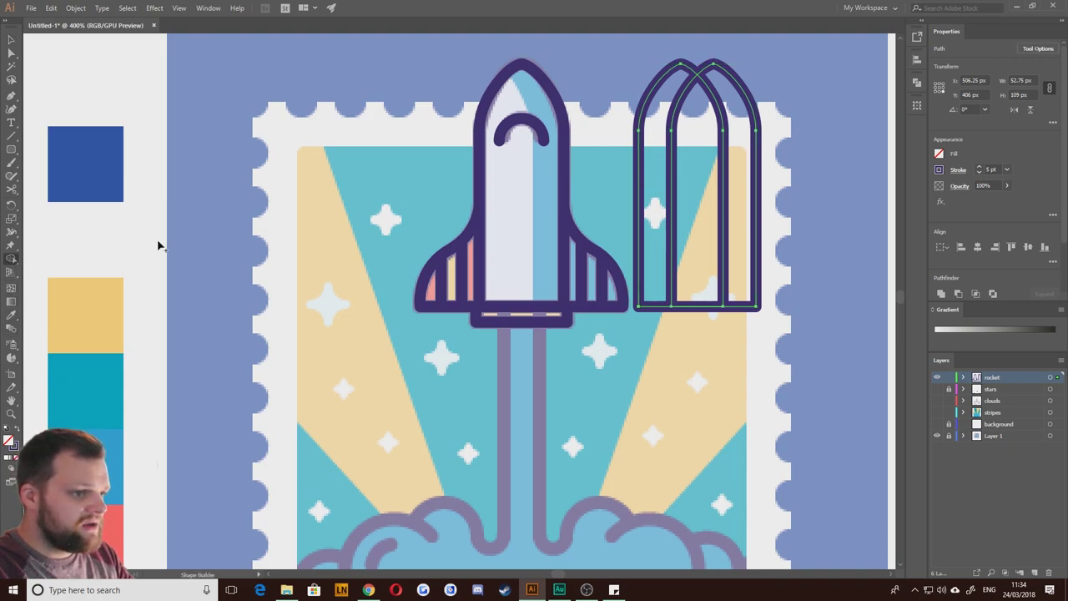
mouse_move(643, 97)
left_mouse_down()
mouse_move(645, 134)
mouse_move(686, 157)
left_mouse_up()
left_click(11, 40)
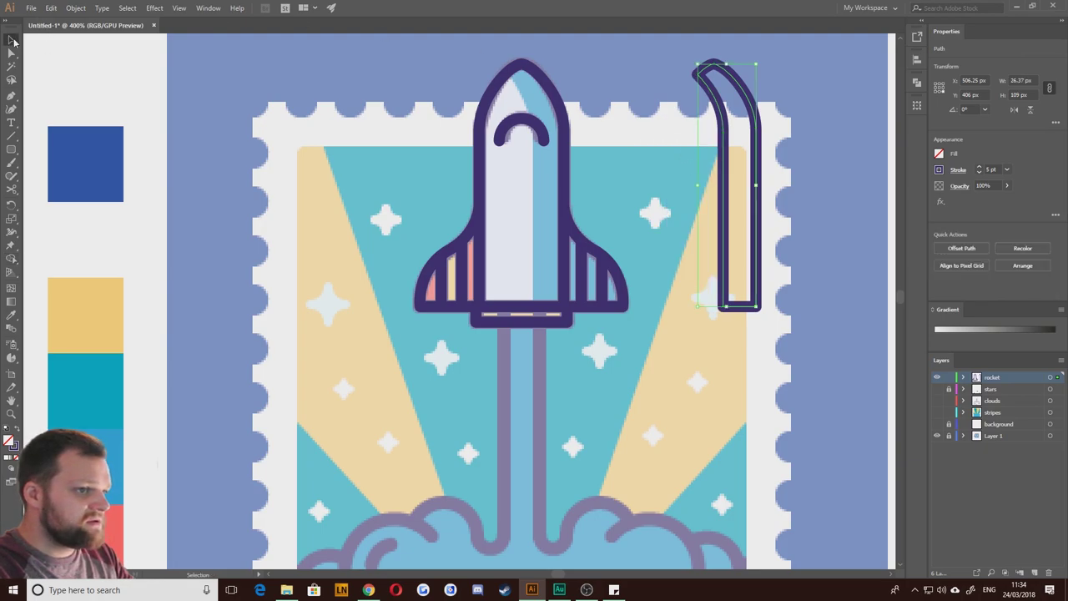
Step: Turn the curved strip's stroke into a fill and colour it with the palette's medium blue
left_click(16, 430)
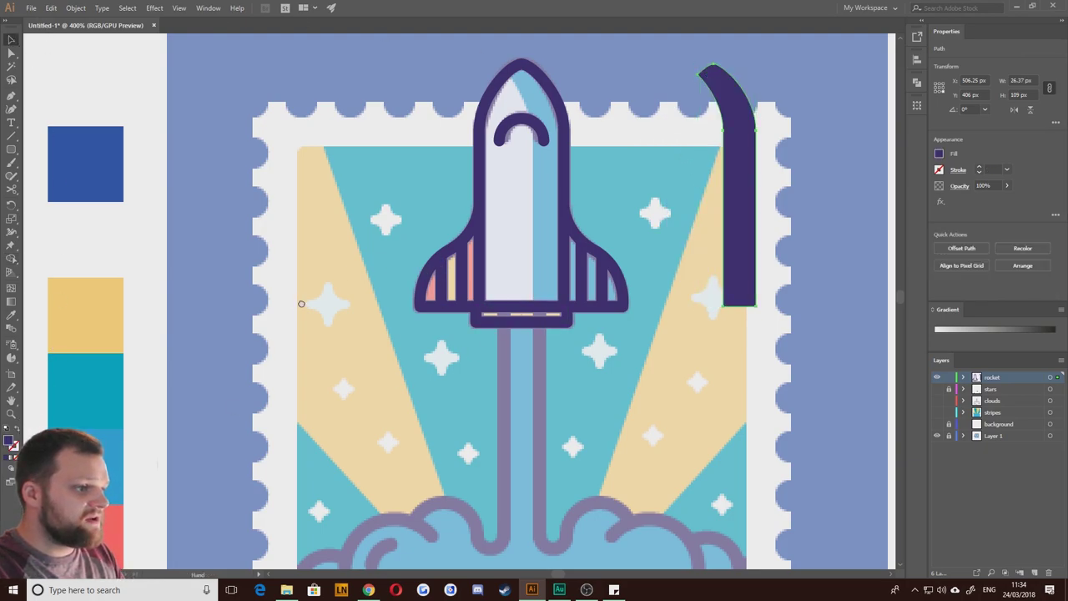
left_click_drag(297, 303, 401, 244)
mouse_move(286, 364)
left_mouse_down()
mouse_move(302, 163)
mouse_move(292, 248)
left_mouse_up()
key("i")
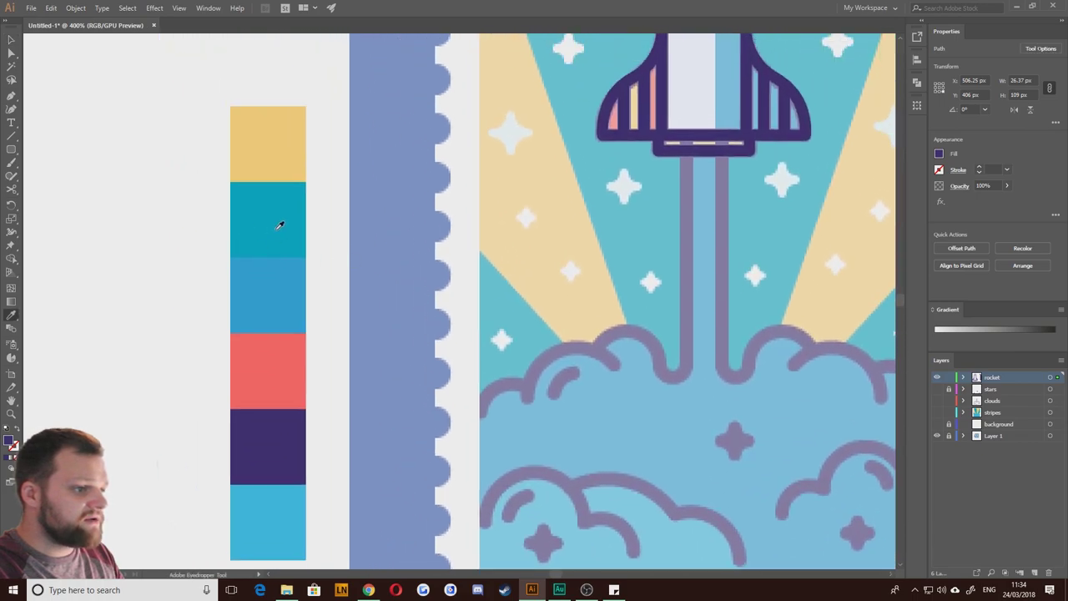
left_click_drag(283, 291, 291, 222)
left_click(291, 222)
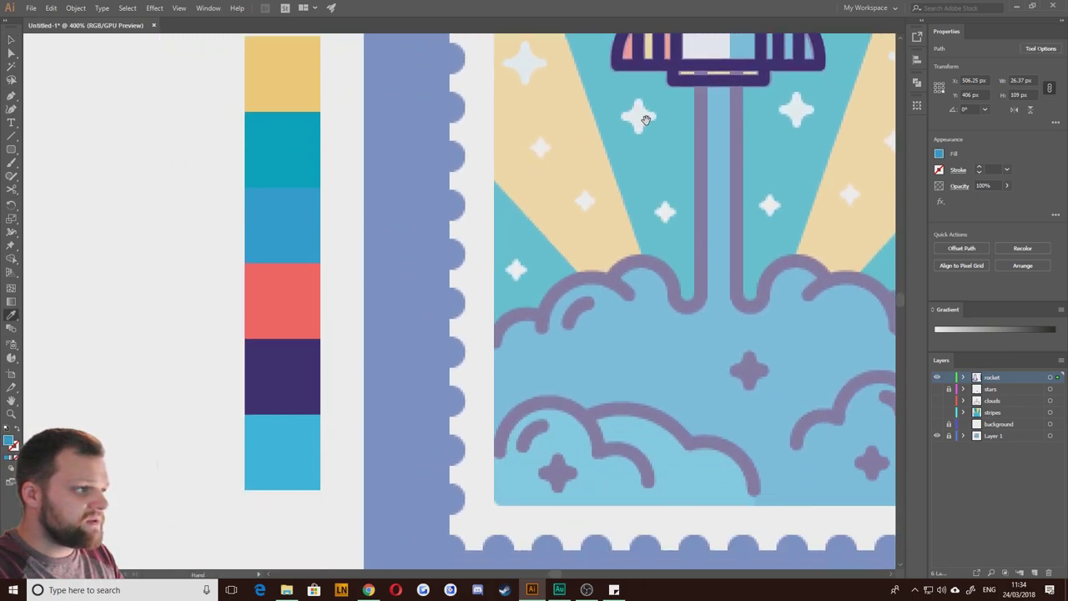
left_click_drag(639, 114, 370, 417)
key("v")
left_click(559, 222)
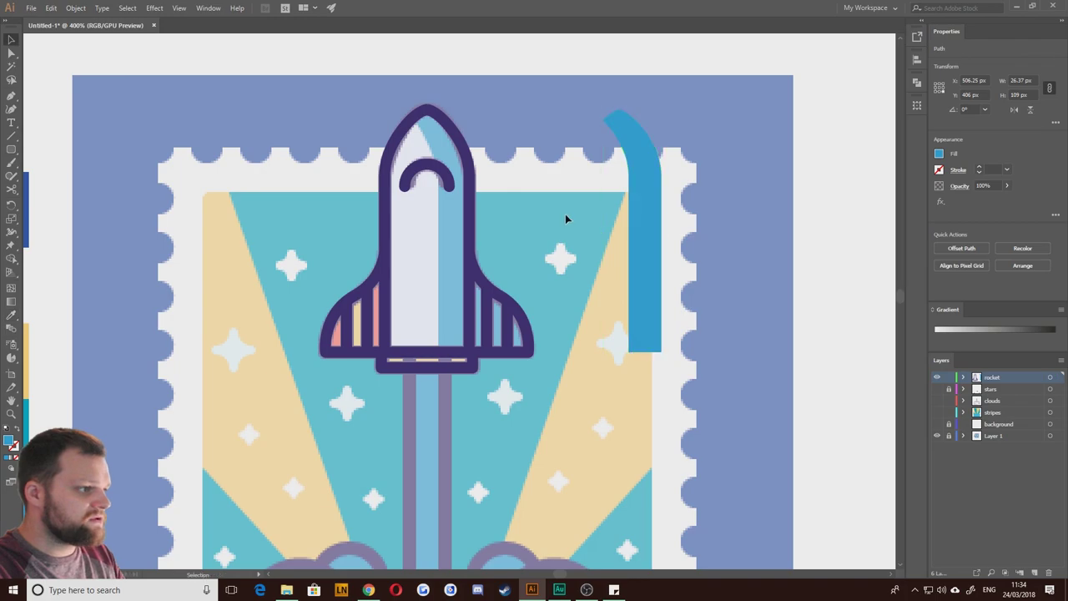
Step: Duplicate the rocket's right fin group and place the copy against the lower right edge of the blue strip
left_click(496, 296)
double_click(497, 297)
left_click(498, 298)
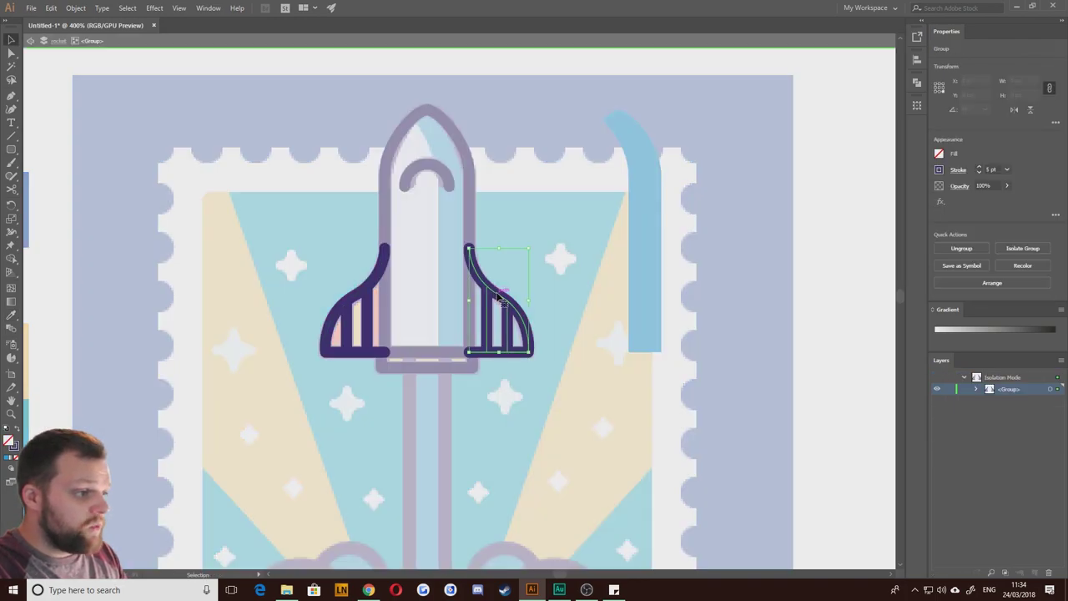
left_click_drag(497, 296, 589, 297)
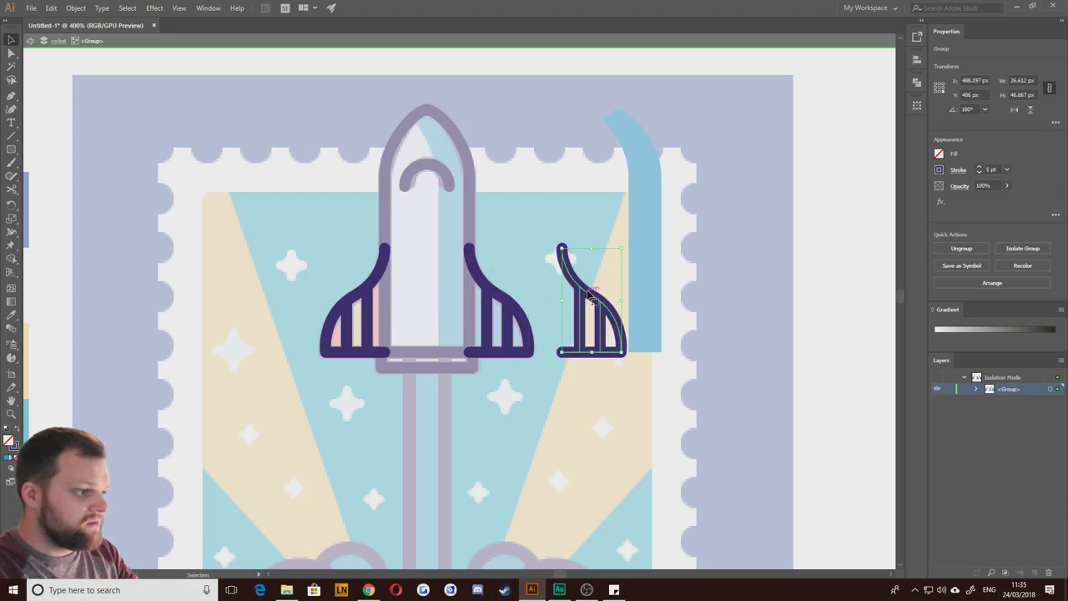
key("Escape")
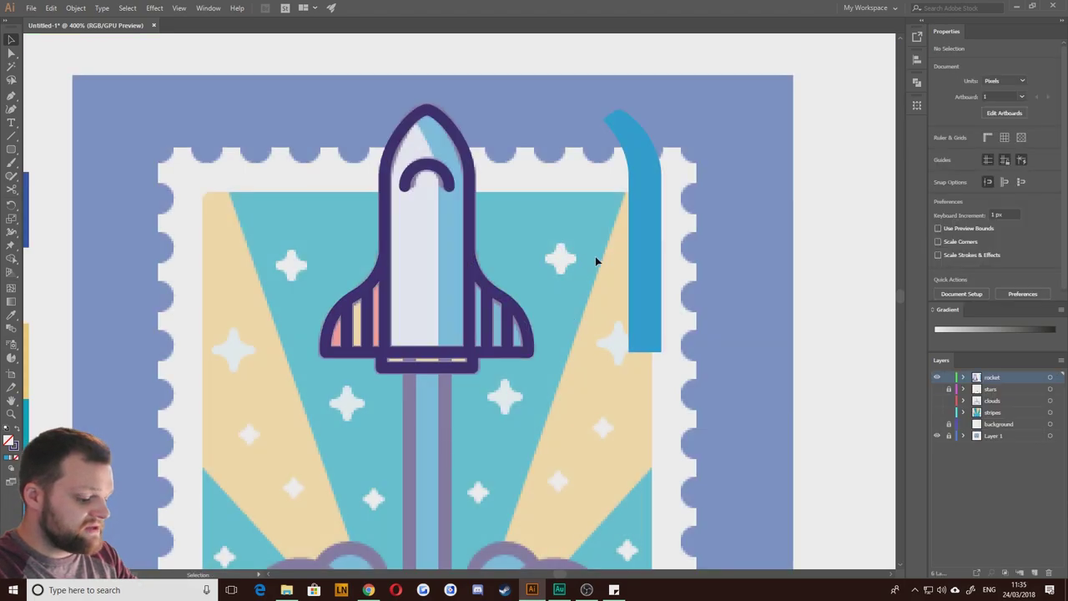
left_click_drag(562, 258, 665, 260)
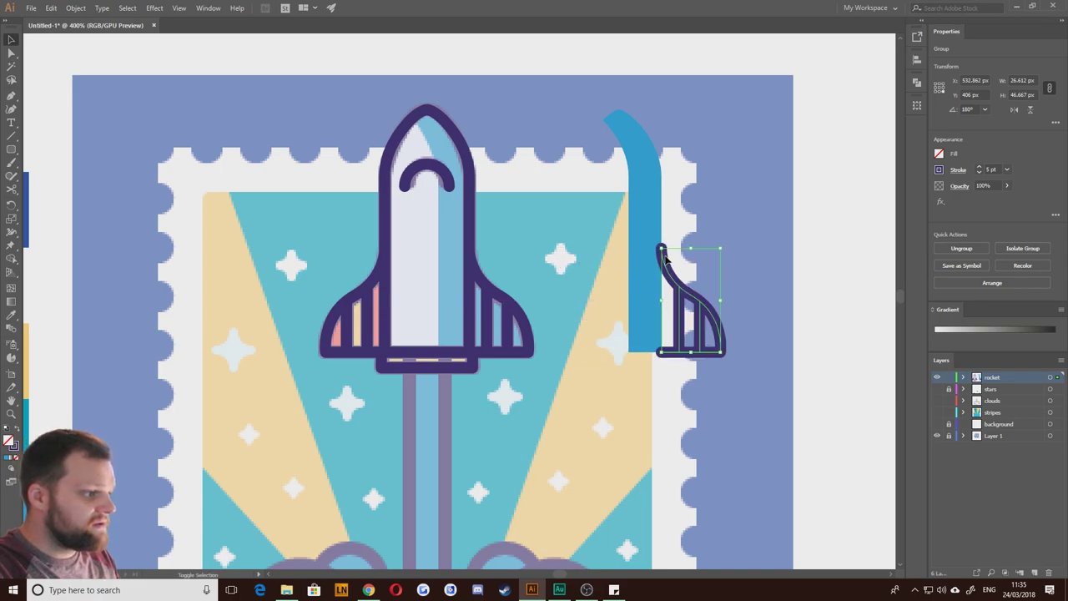
Step: Delete the two vertical stripe lines inside the copied fin group
double_click(681, 317)
left_click(681, 317)
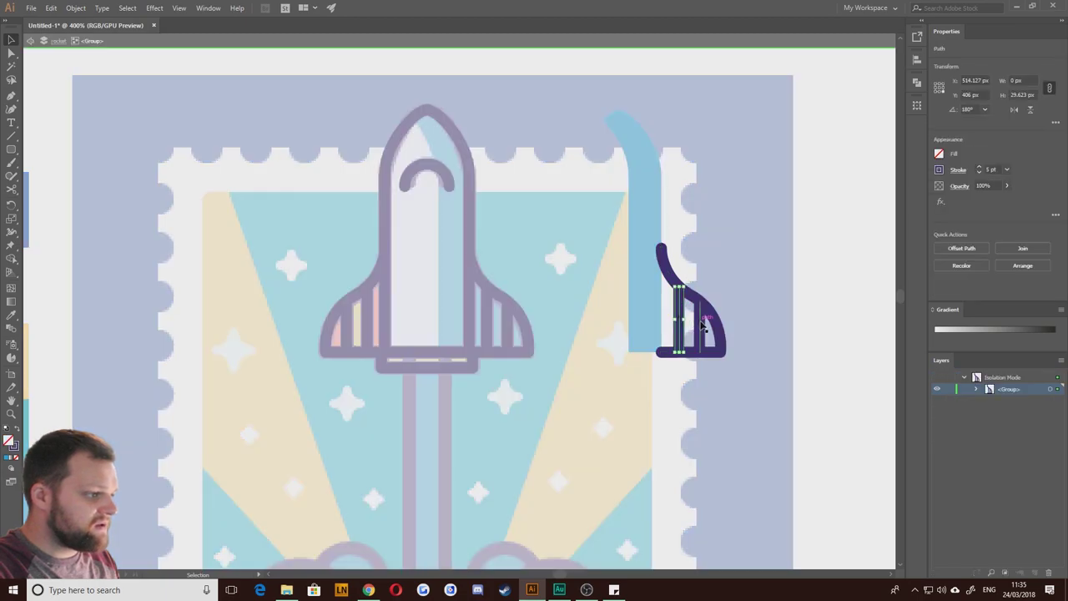
key("Delete")
left_click(700, 327)
key("Delete")
double_click(722, 296)
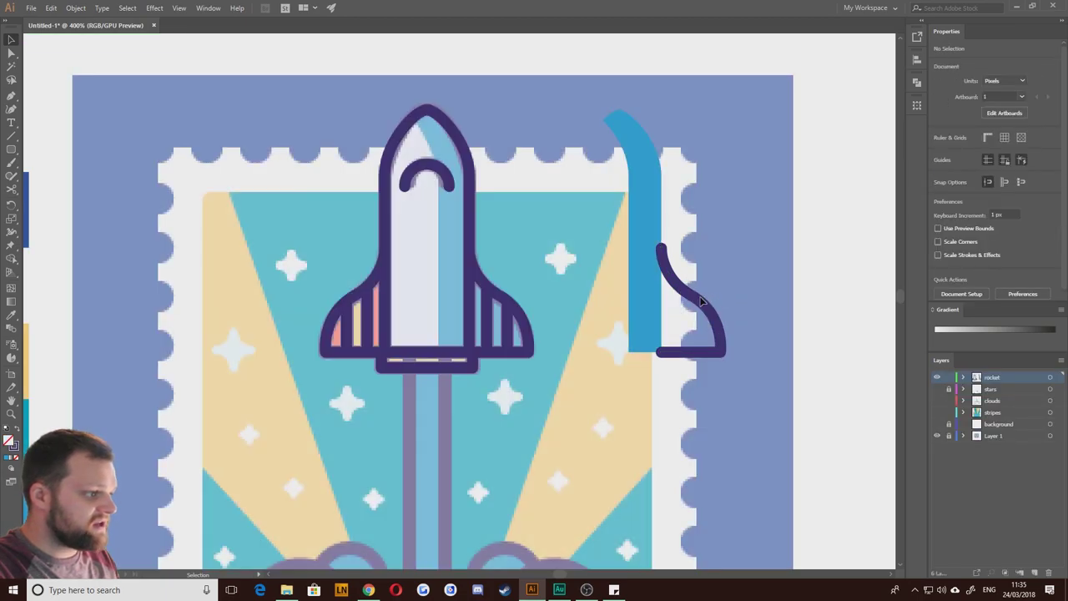
Step: Turn the copied fin outline's stroke into a fill matching the strip's medium blue
left_click(706, 309)
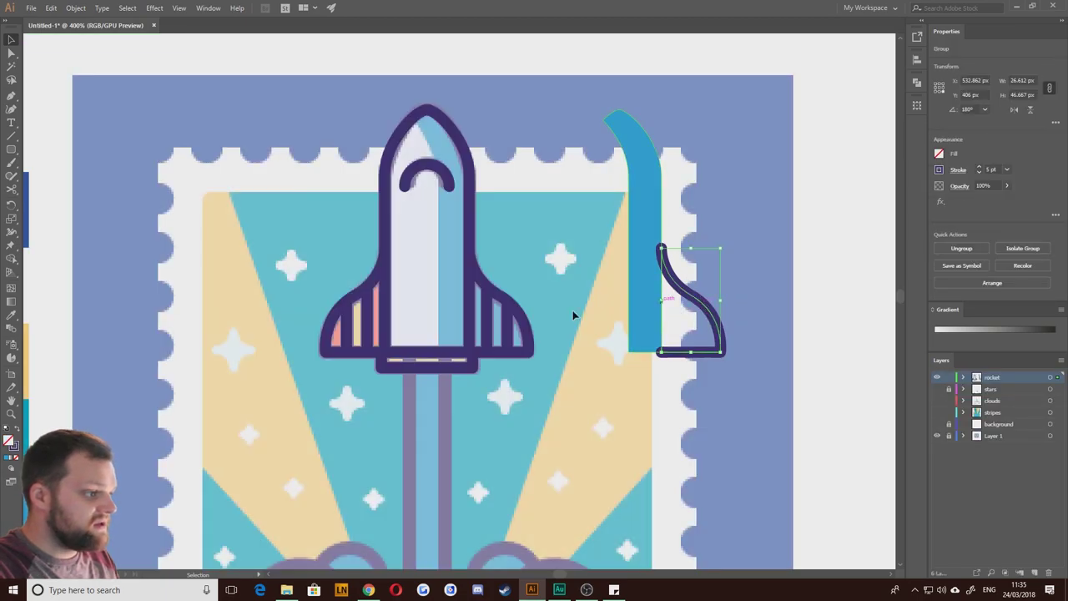
left_click(18, 429)
key("i")
left_click(639, 235)
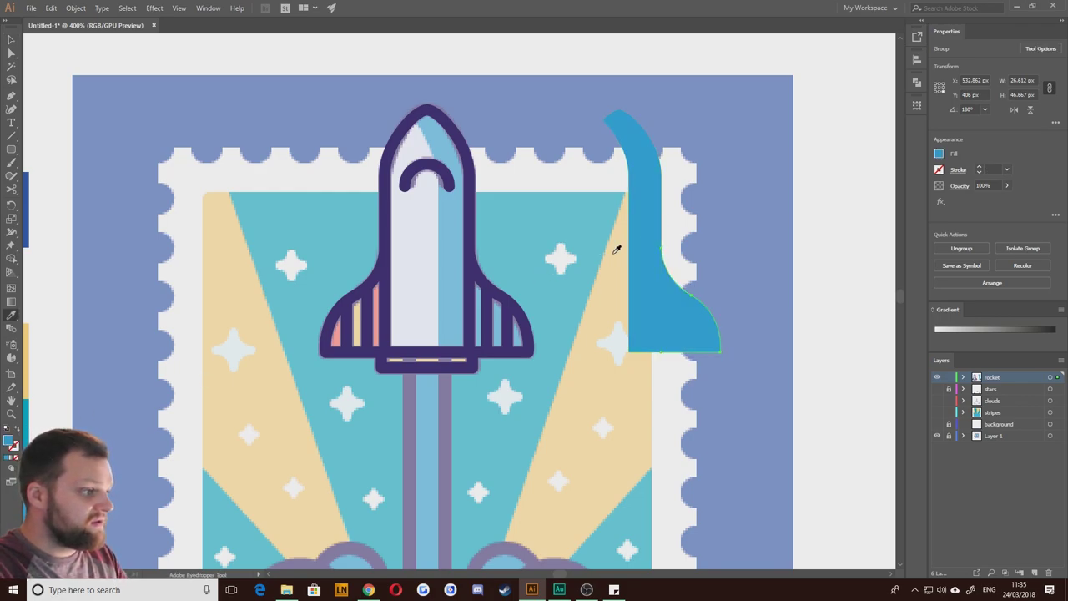
key("v")
Step: Try to group and then unite the blue strip and the copied fin shape
left_click(550, 248)
left_click(642, 308)
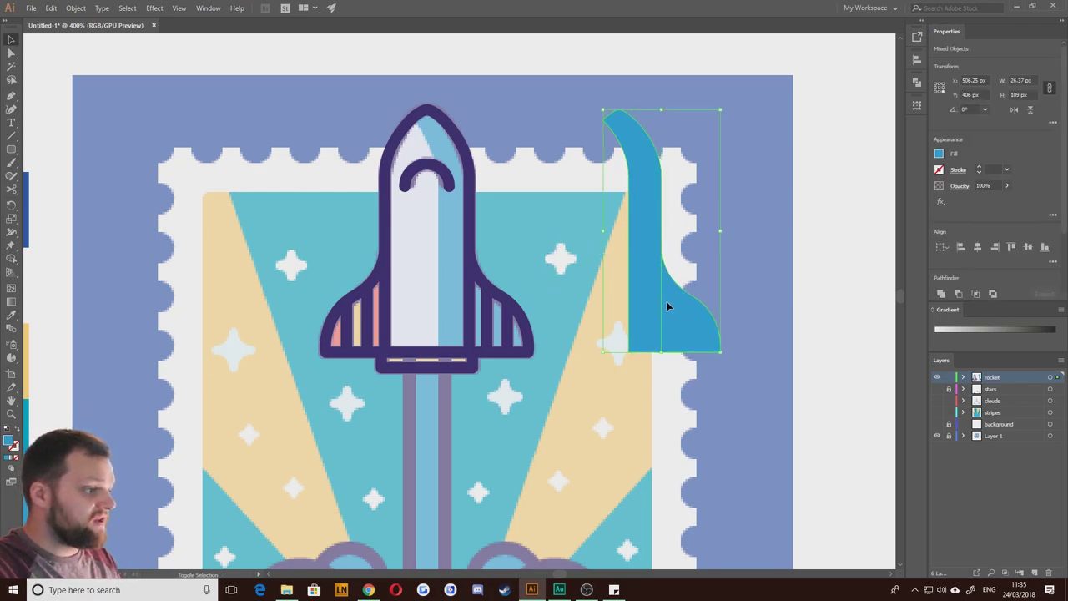
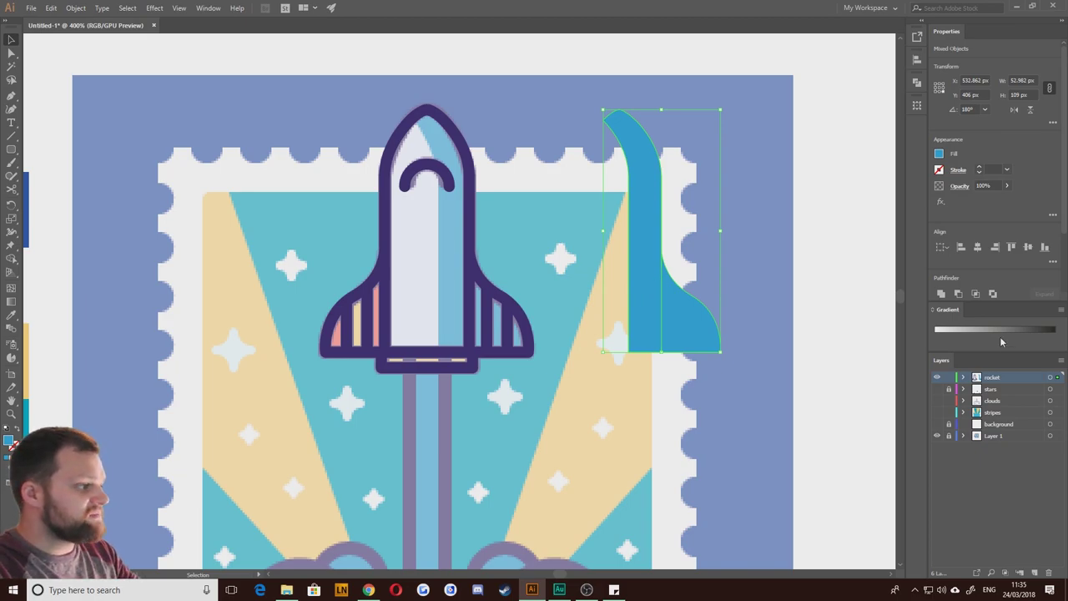
key("ctrl+g")
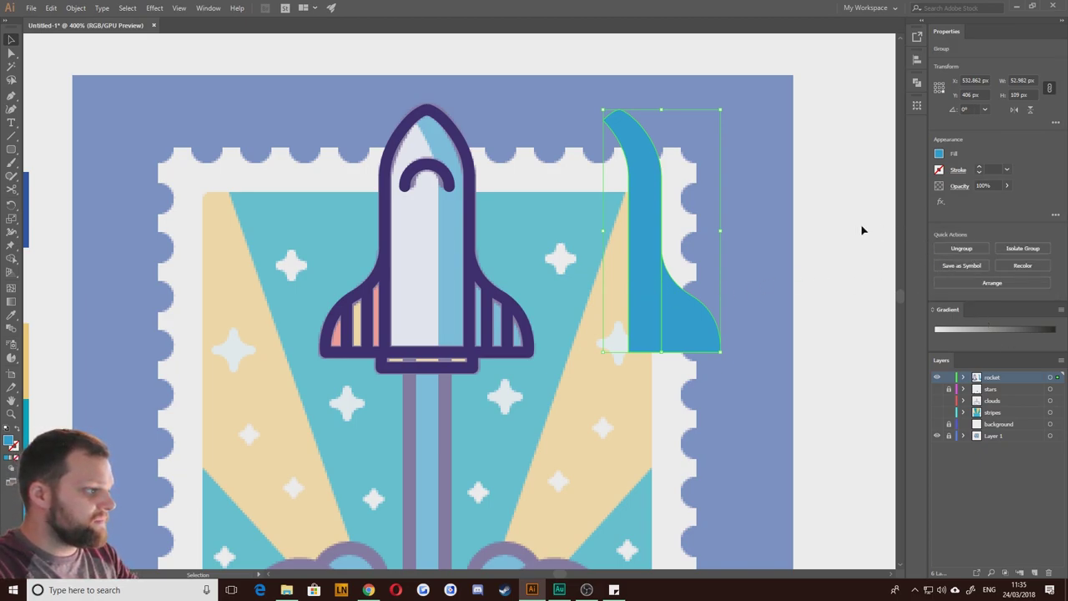
key("ctrl+z")
left_click(941, 293)
key("ctrl+z")
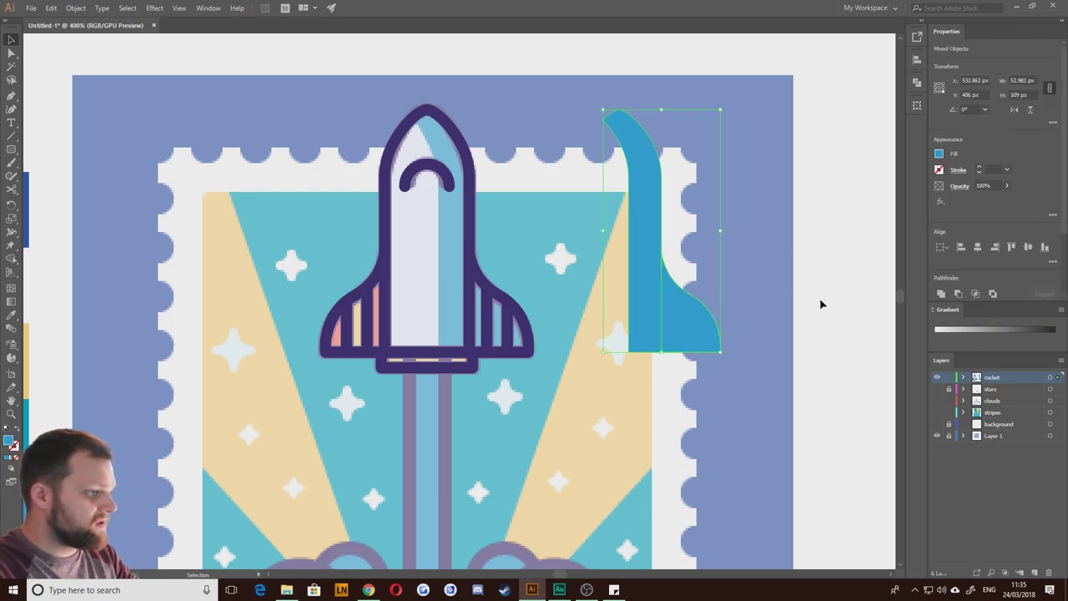
Step: Delete the blue strip's lower-right corner anchor and connect its open end to the fin shape with the Pen tool
left_click(672, 309)
scroll(672, 309, "up", 4)
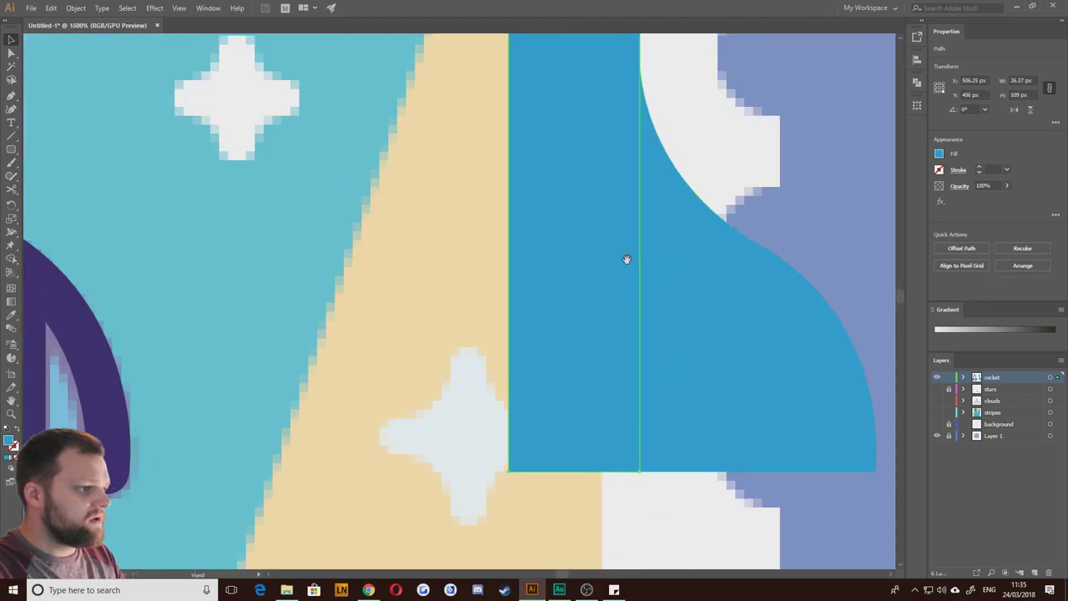
left_click_drag(627, 258, 602, 335)
scroll(572, 249, "down", 1)
left_click(11, 53)
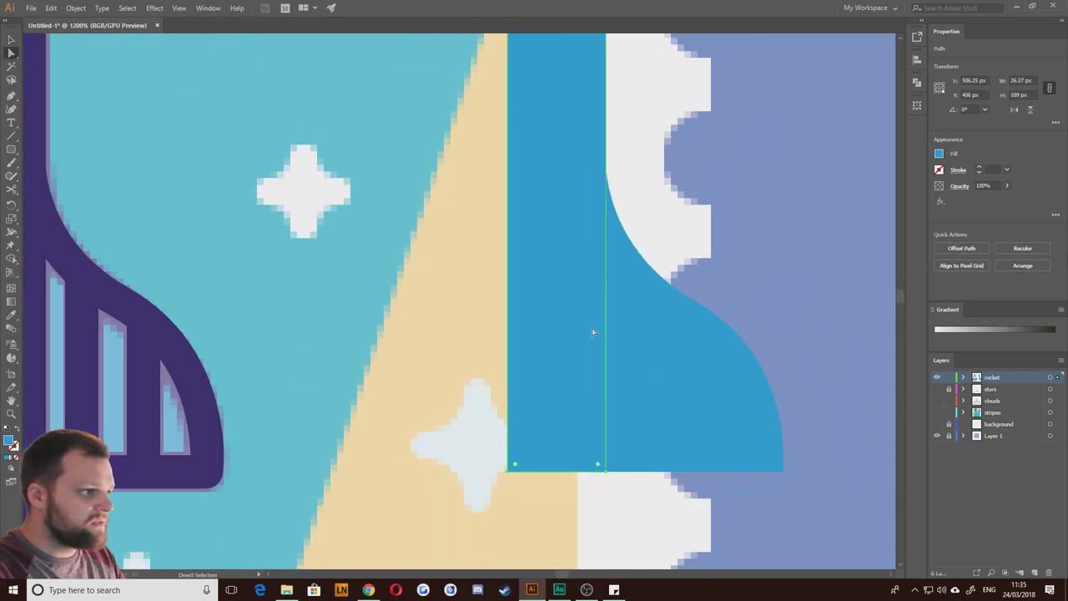
left_click(606, 472)
key("Delete")
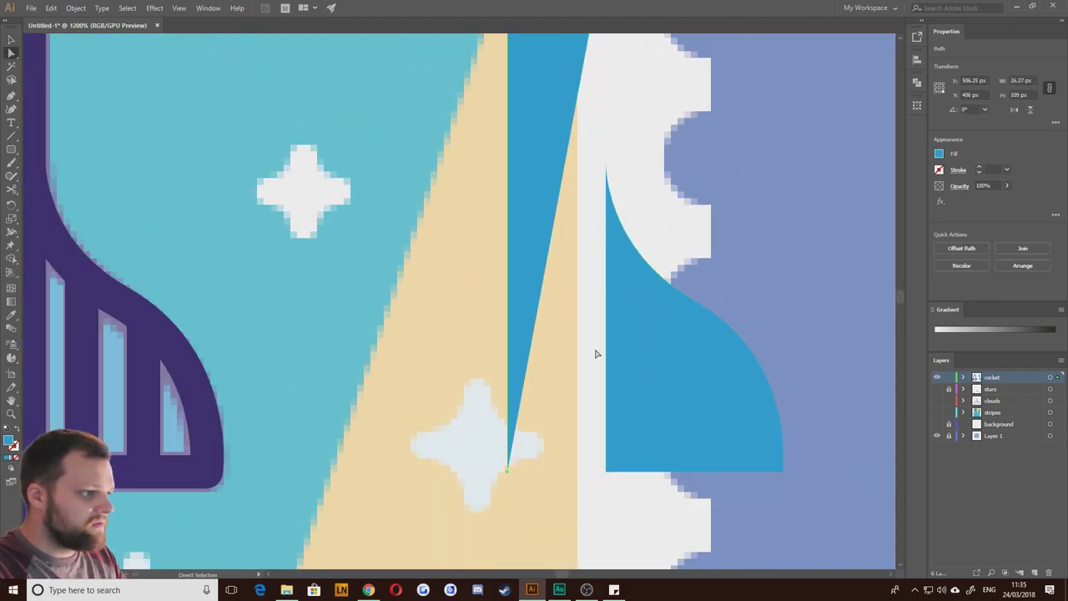
left_click(11, 96)
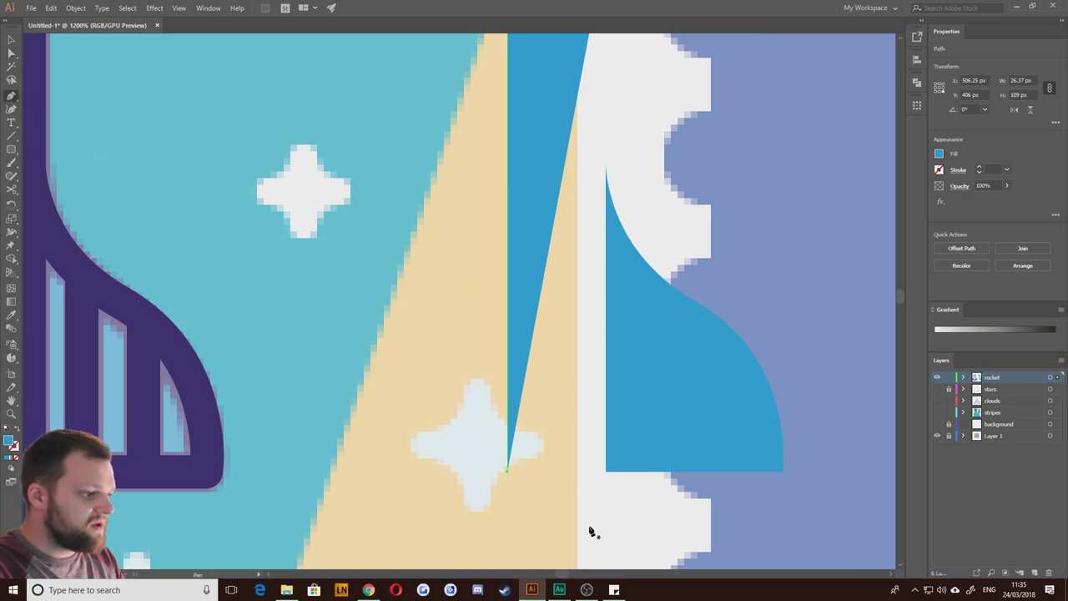
left_click(508, 473)
left_click(605, 473)
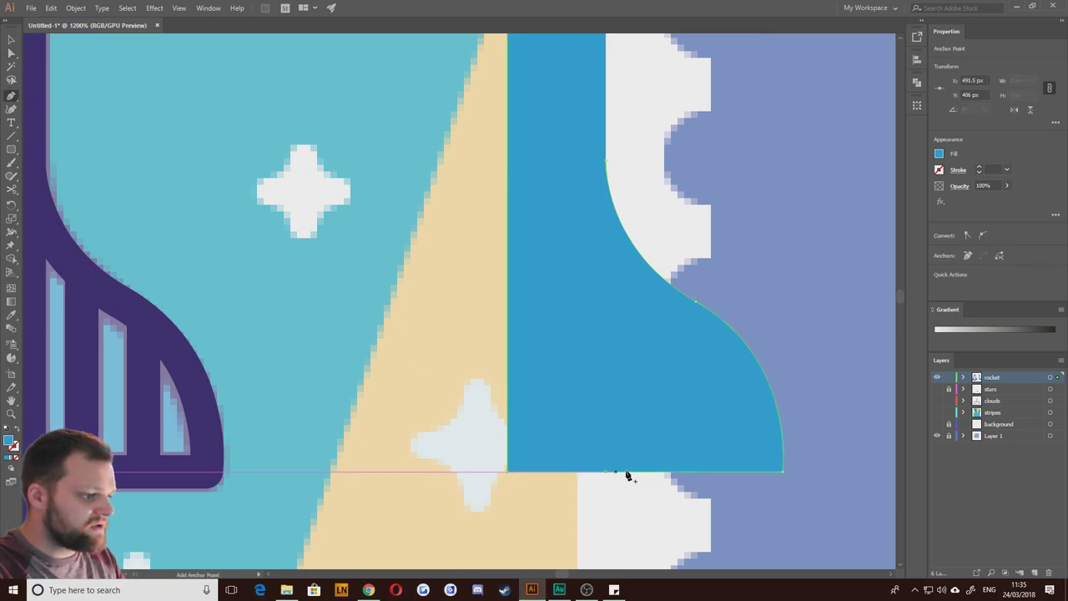
left_click(12, 40)
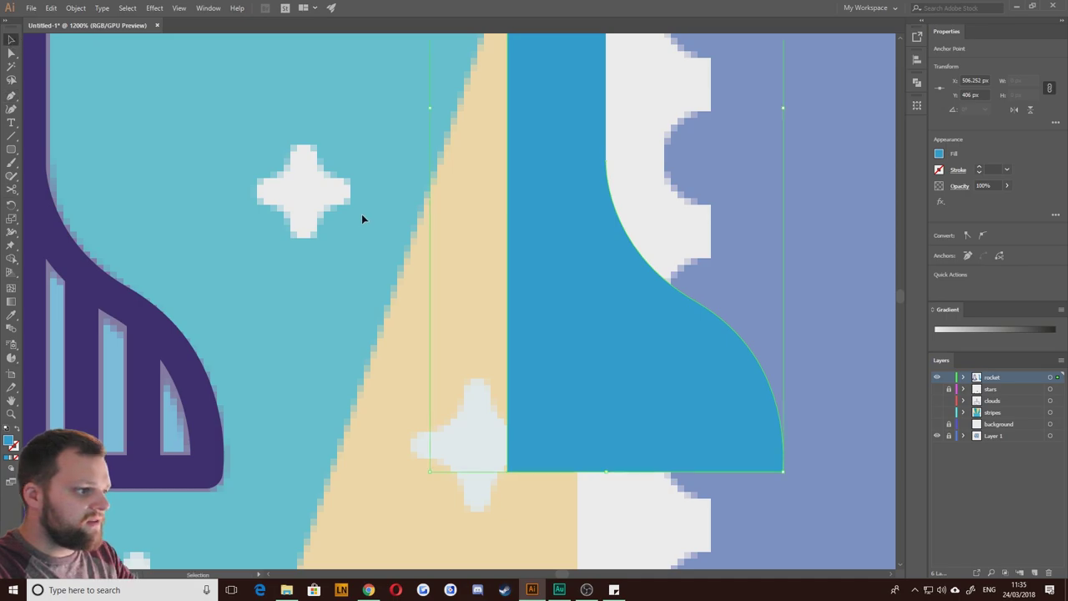
Step: Move the combined blue shading shape onto the rocket's right half and send it behind the dark outlines
scroll(367, 221, "down", 4)
left_click(479, 192)
left_click_drag(451, 209, 475, 305)
key("ctrl+bracketleft")
key("ctrl+bracketleft")
key("ctrl+bracketleft")
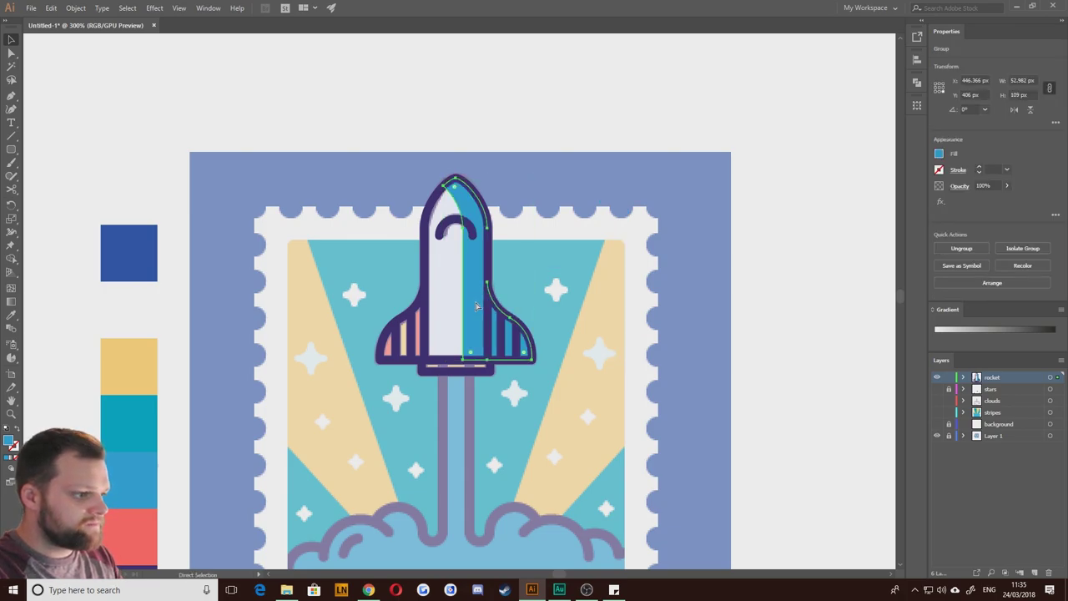
key("ctrl+bracketright")
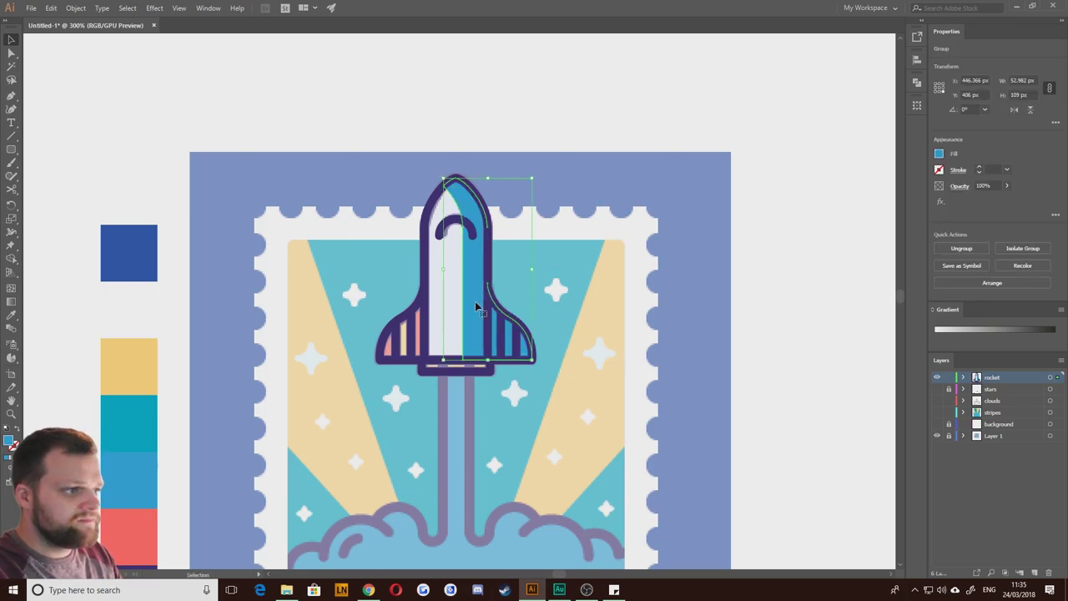
key("ctrl+bracketleft")
Step: Duplicate the rocket's body outline in place and give the copy the palette's off-white as fill, without a stroke
left_click(310, 250)
double_click(424, 245)
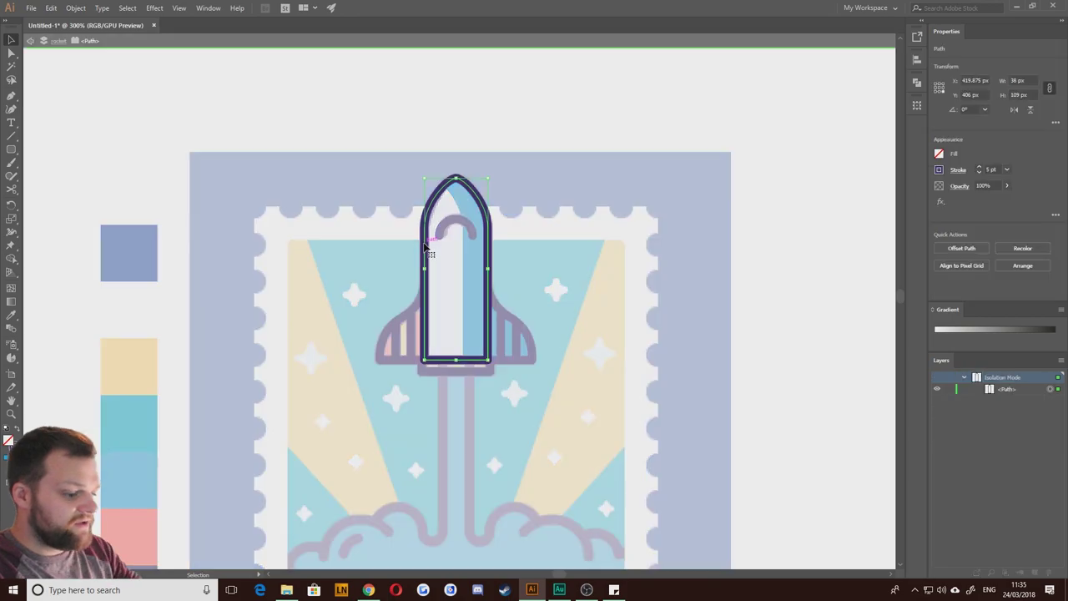
double_click(362, 234)
left_click(425, 231, "ctrl")
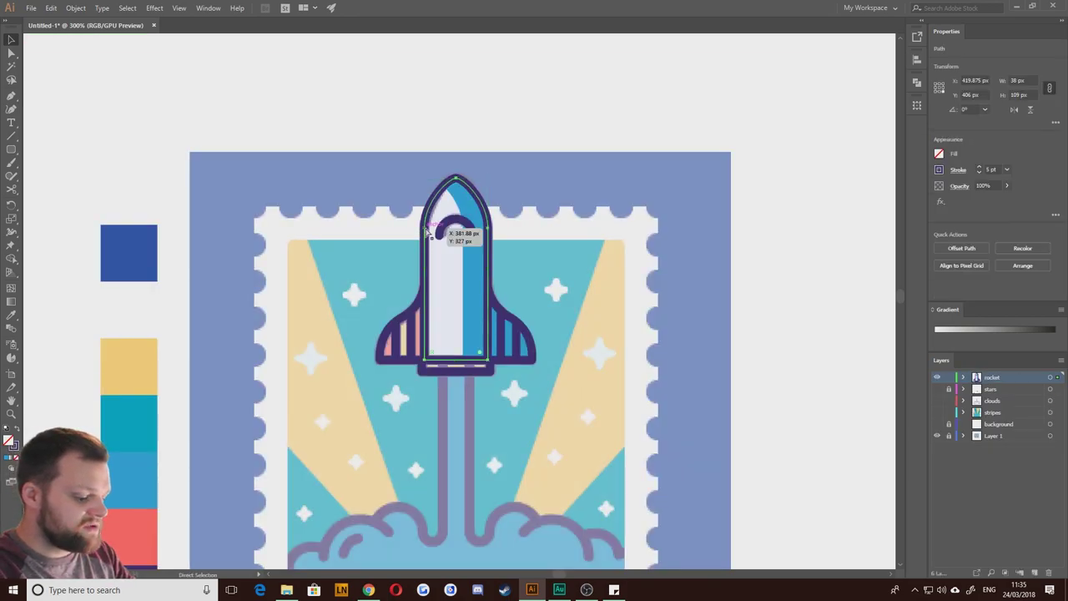
key("v")
key("shift+x")
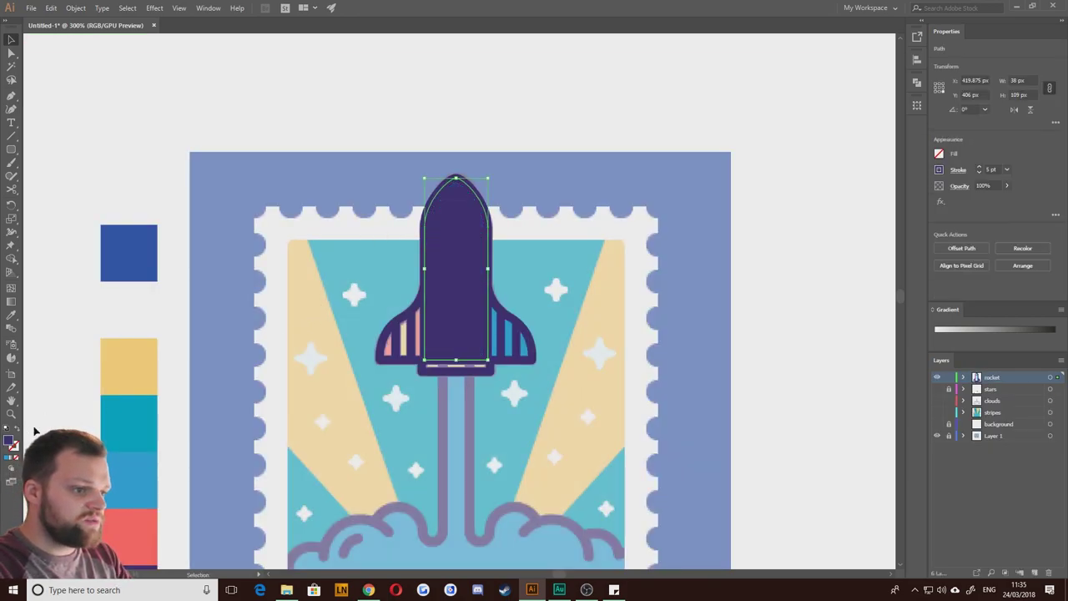
key("i")
left_click(115, 320)
key("v")
left_click(353, 96)
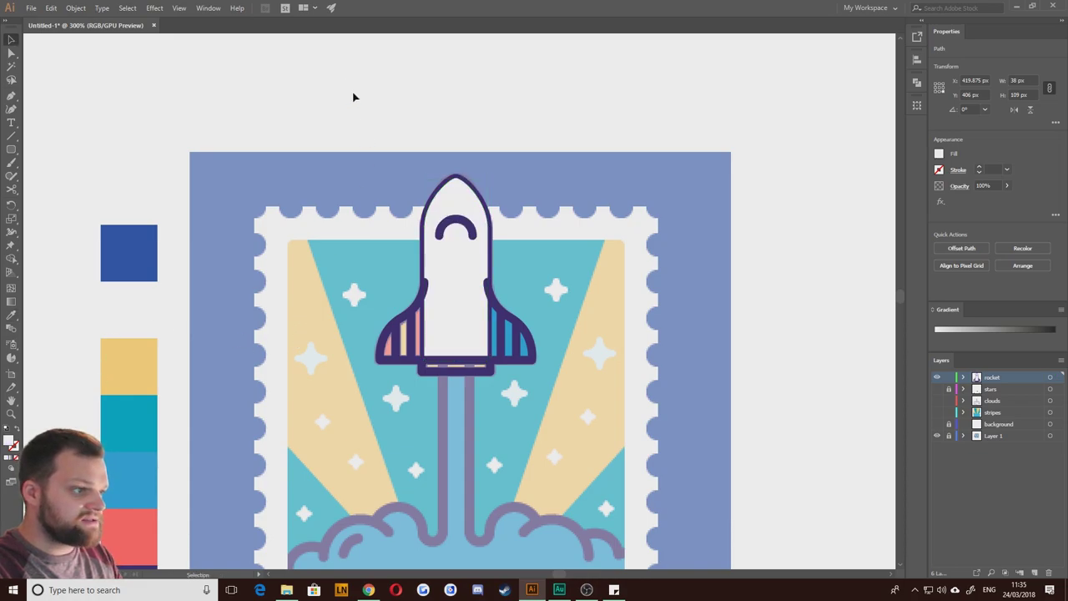
Step: Send the off-white body fill behind the blue shading and the rocket outlines
key("a")
left_click(445, 281)
key("ctrl+[")
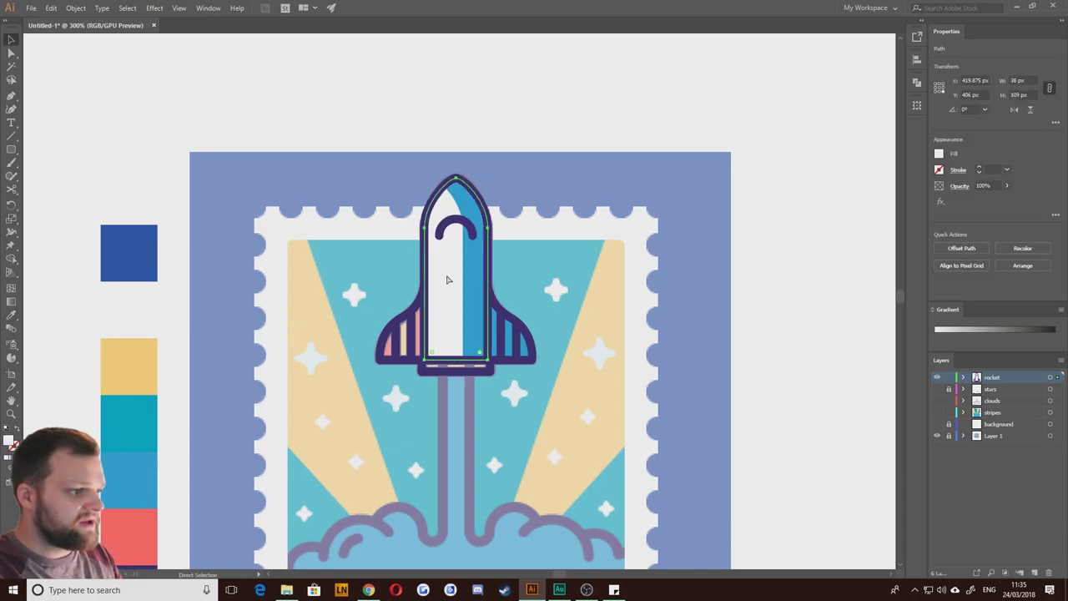
key("v")
left_click(370, 169)
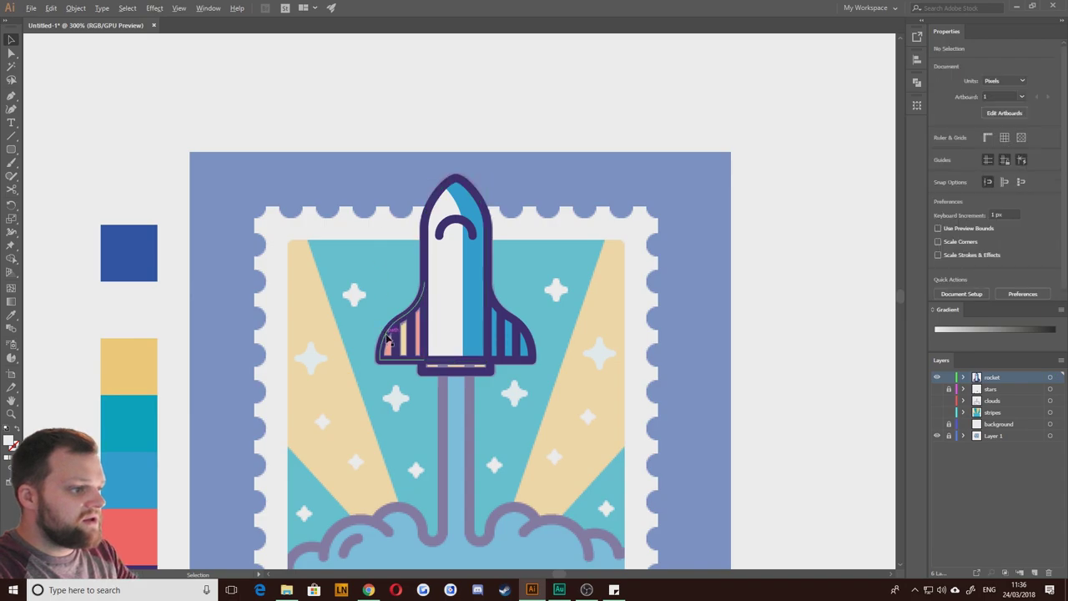
scroll(387, 338, "up", 3)
left_click_drag(416, 417, 422, 367)
scroll(538, 332, "down", 1)
left_click_drag(484, 309, 538, 309)
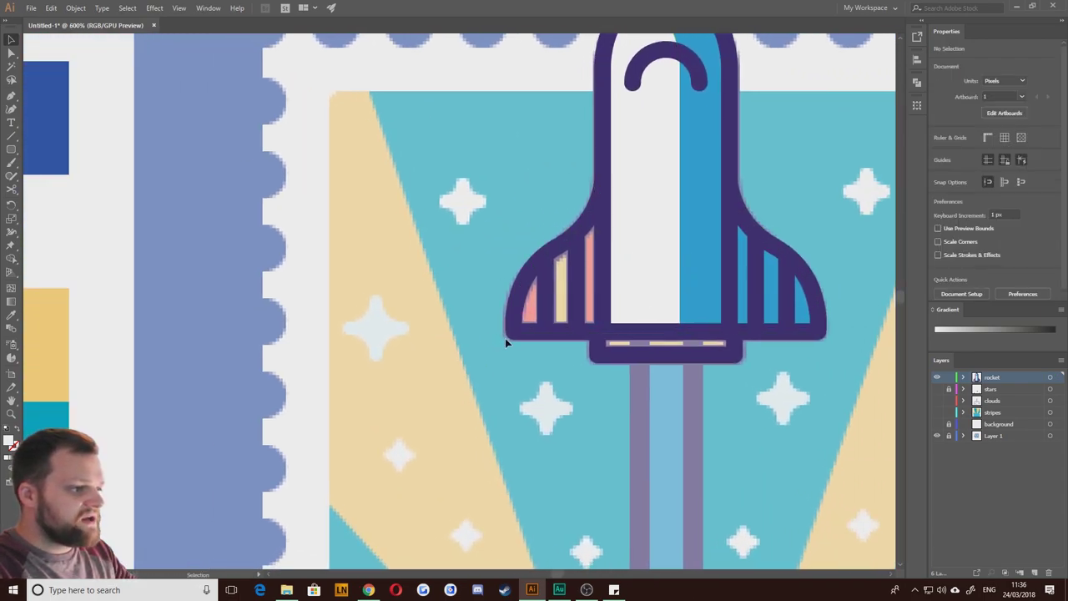
scroll(505, 341, "down", 2)
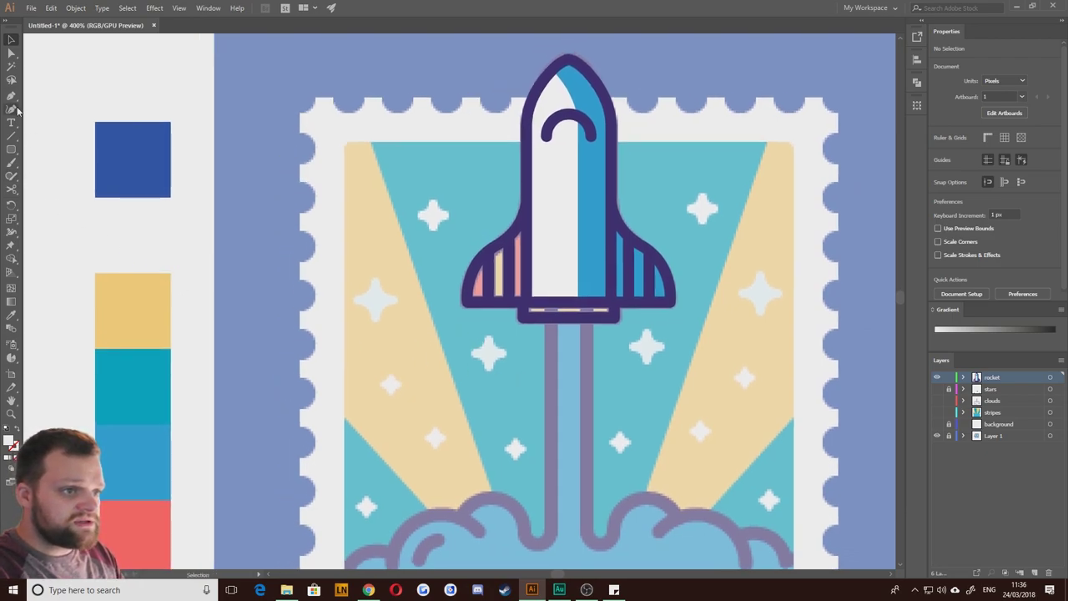
Step: Fill a stroke-free copy of the rectangular base beneath the rocket with the palette's yellow and send it behind the dark outlines
left_click_drag(11, 150, 33, 151)
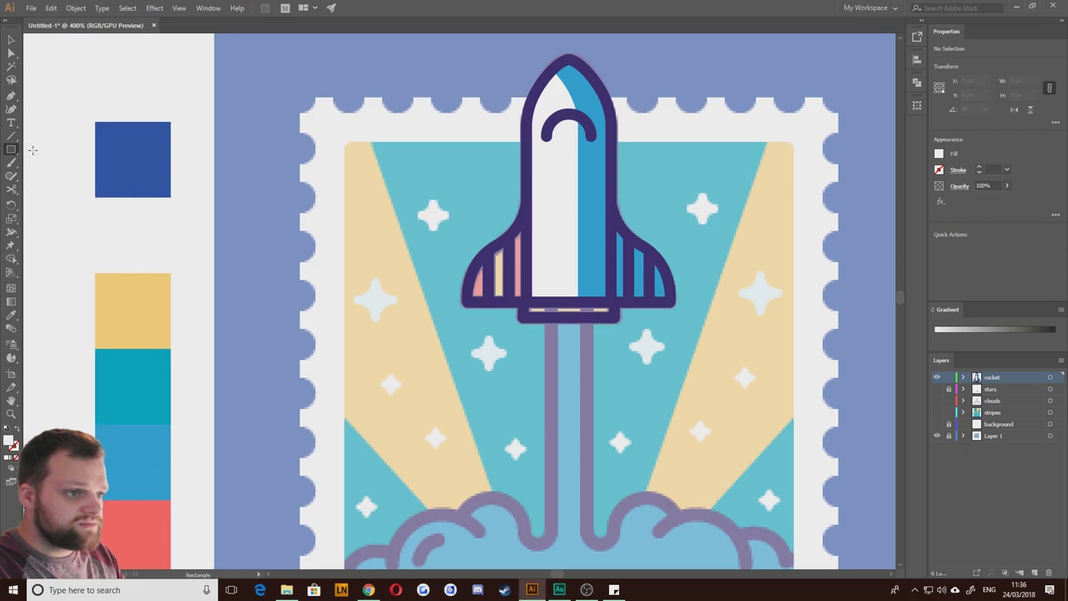
key("i")
left_click(146, 311)
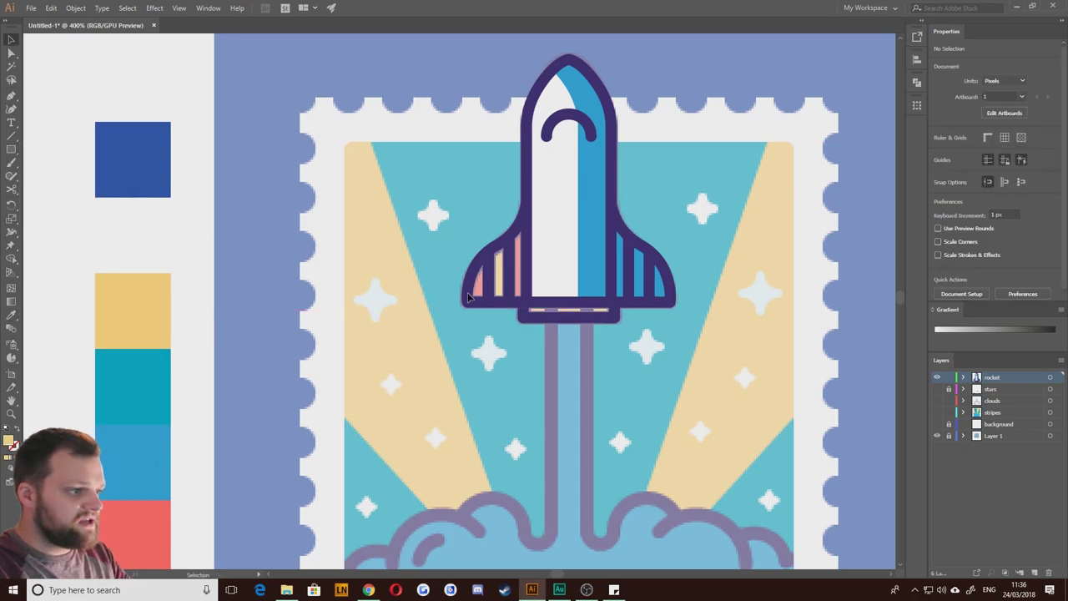
scroll(512, 303, "up", 4)
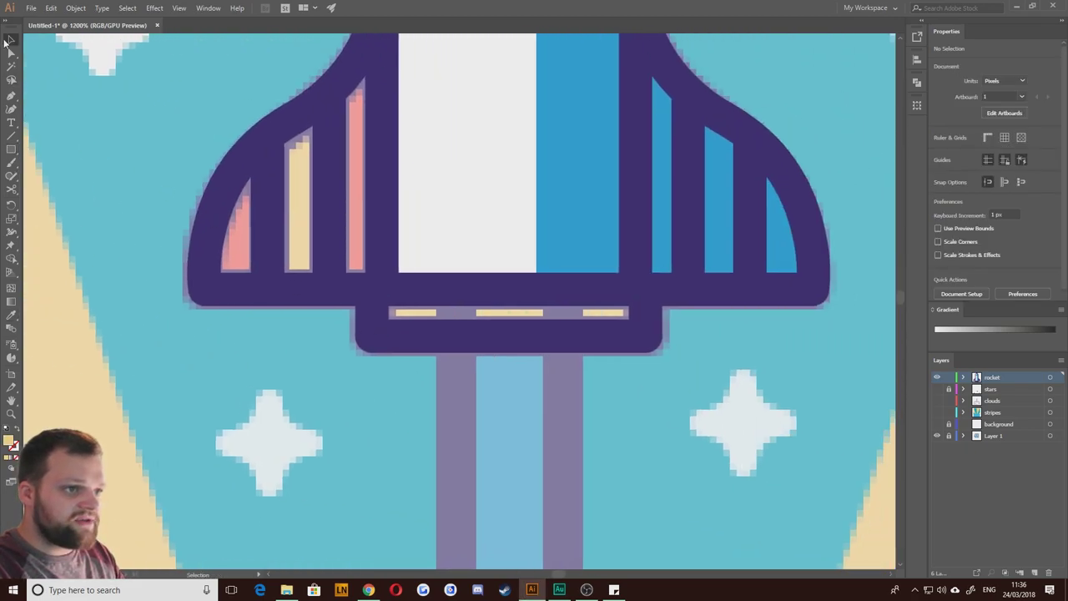
key("a")
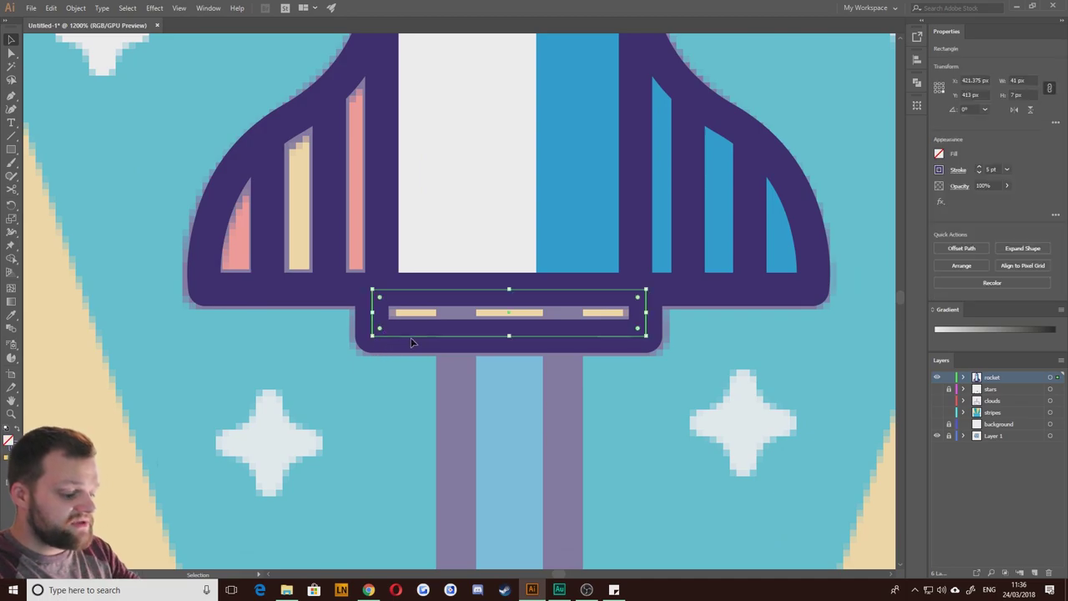
scroll(830, 297, "left", 15)
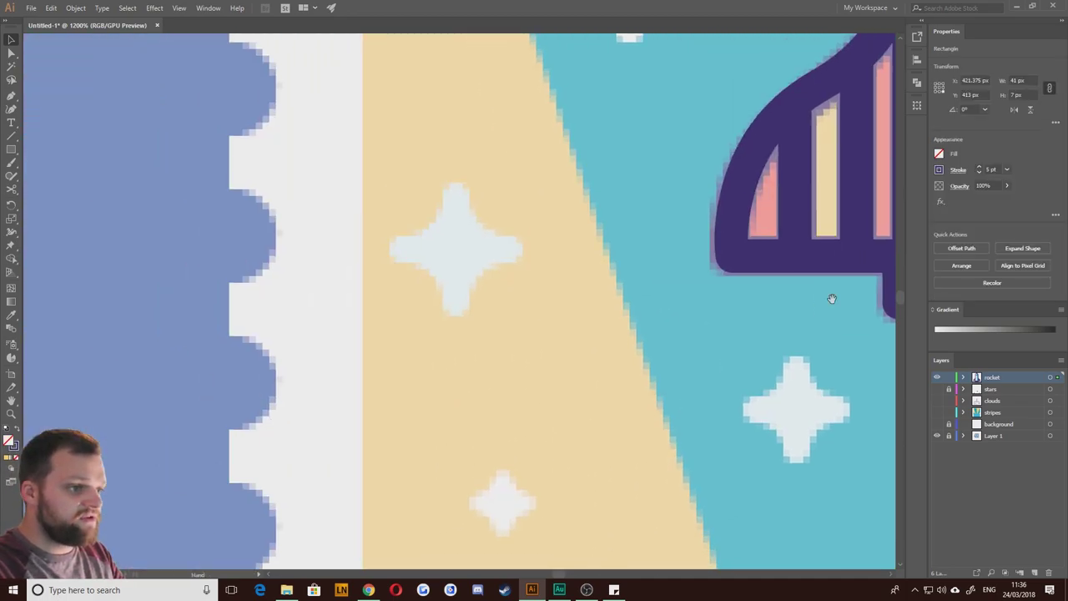
key("i")
left_click(372, 319)
scroll(691, 305, "right", 15)
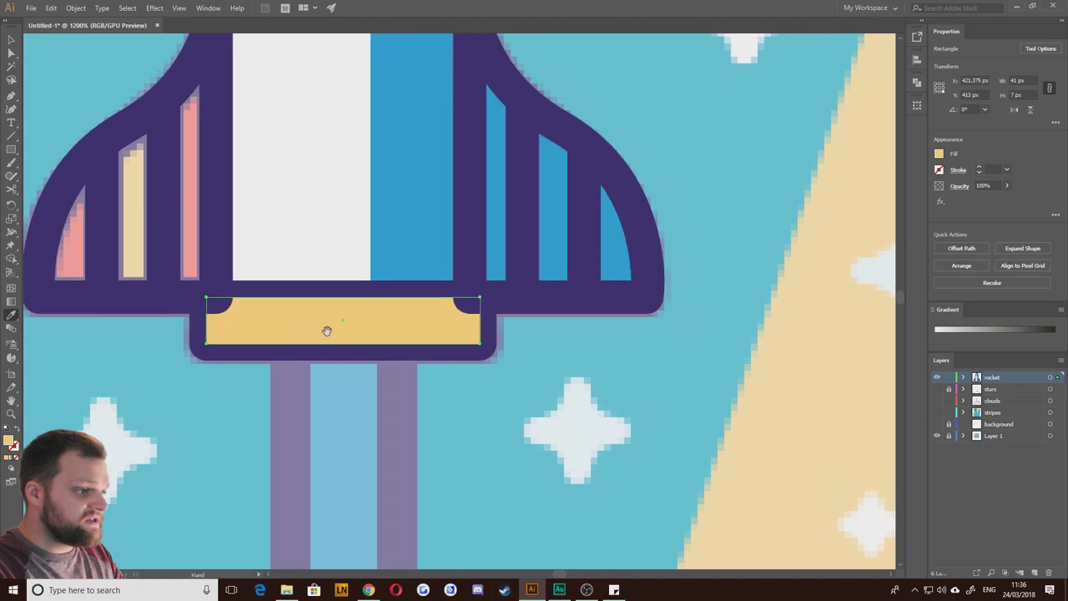
key("v")
key("ctrl+[")
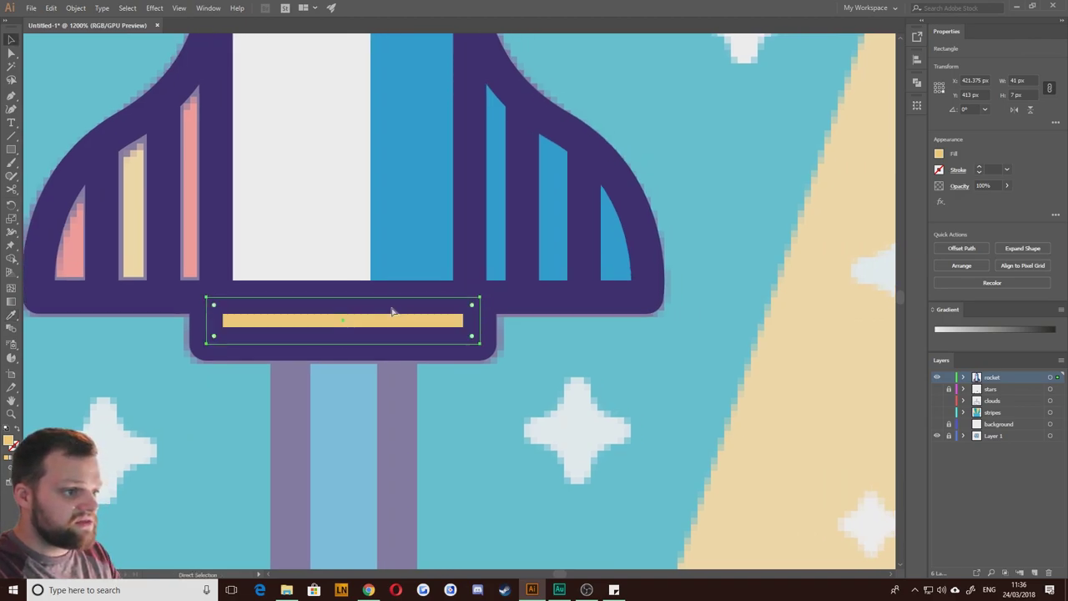
Step: Cut the yellow base rectangle from the rocket layer, show the clouds layer and paste the rectangle into it
key("v")
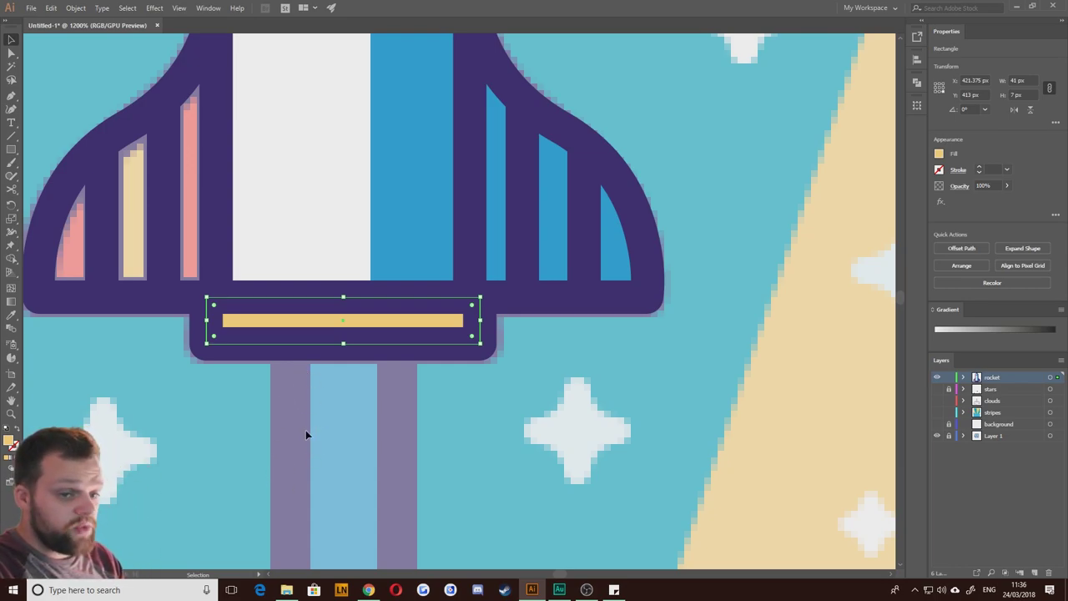
left_click(323, 342)
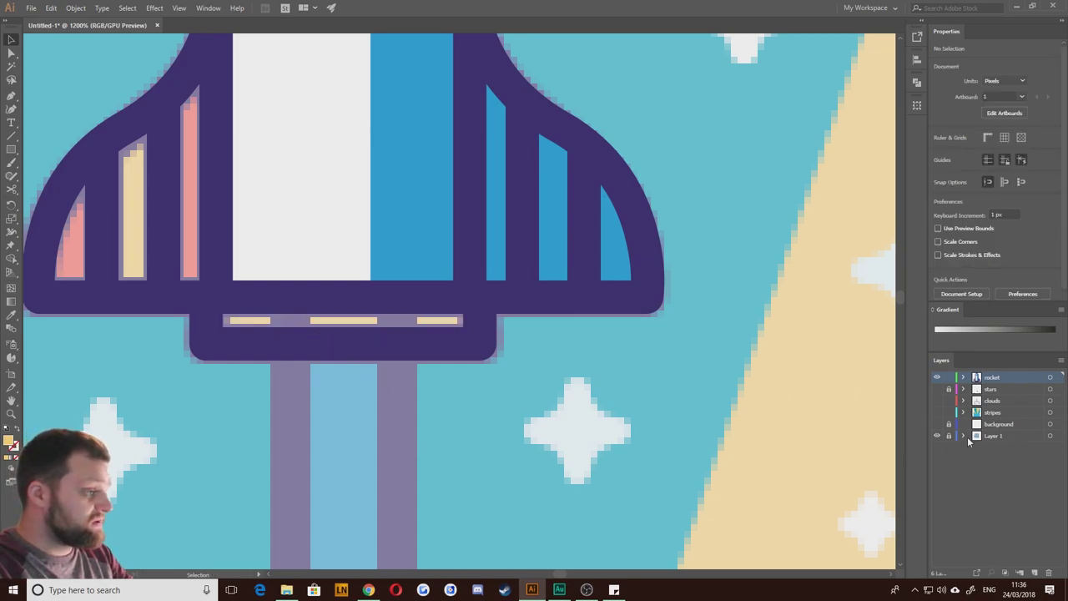
left_click(1000, 400)
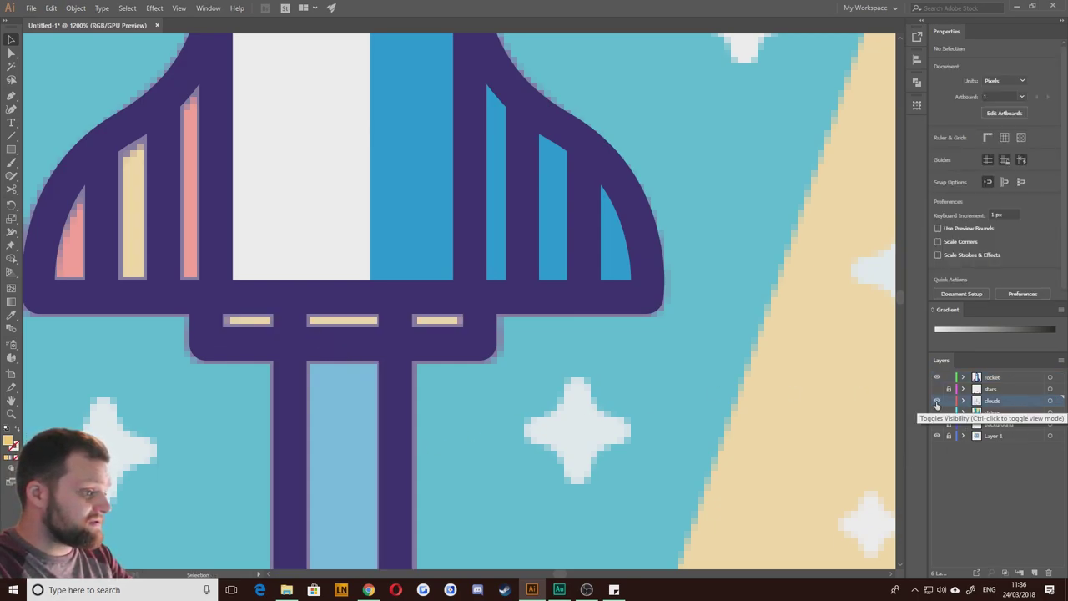
key("ctrl+v")
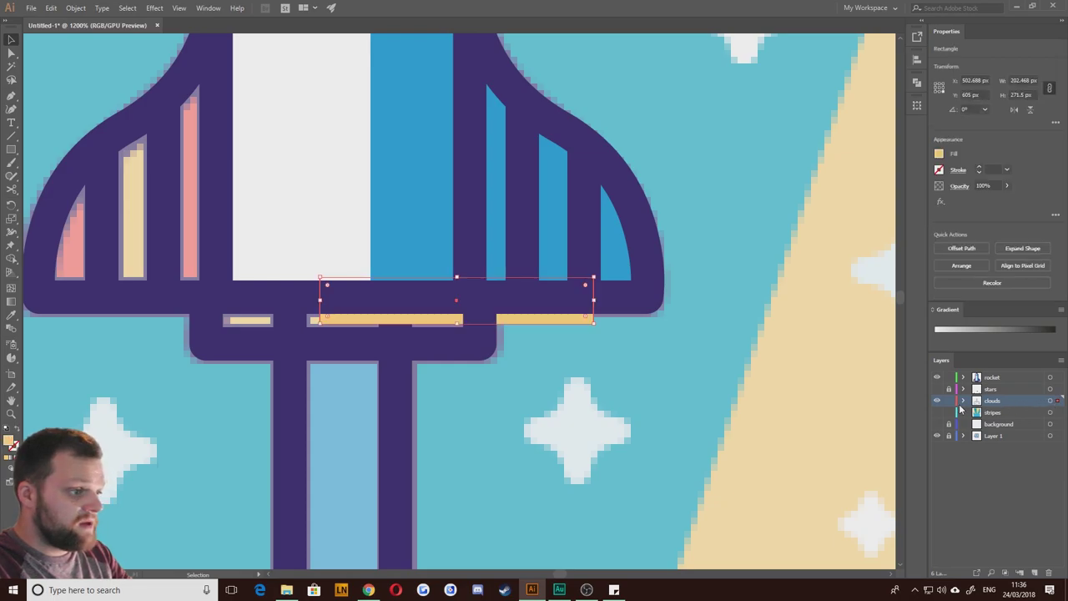
Step: Position the yellow rectangle inside the rocket's base outline, behind the exhaust trail lines, and lock the clouds layer
key("ctrl+z")
key("ctrl+z")
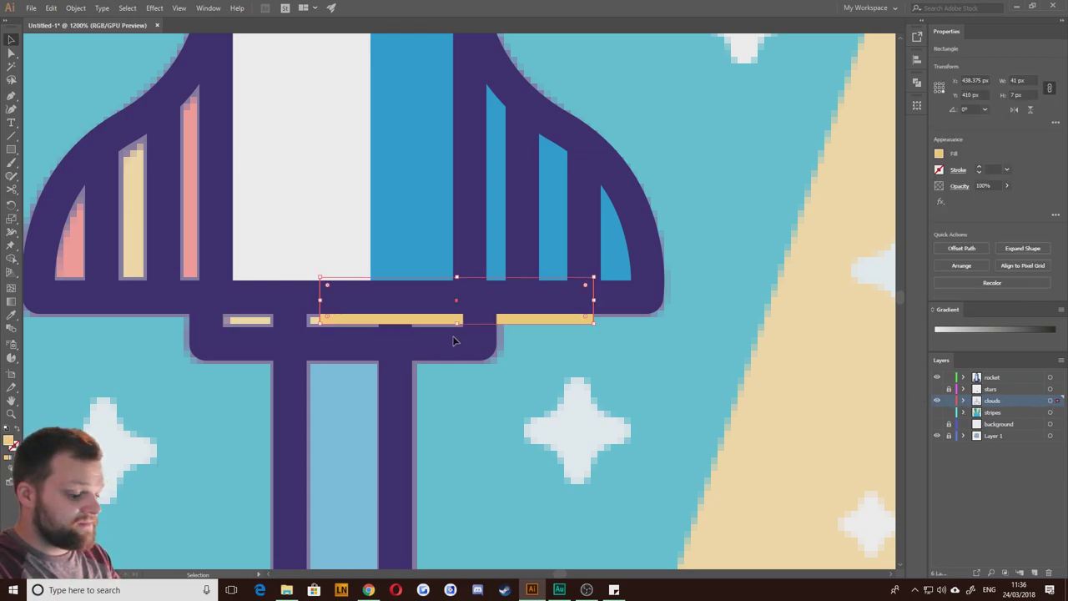
key("ctrl+shift+a")
key("ctrl+z")
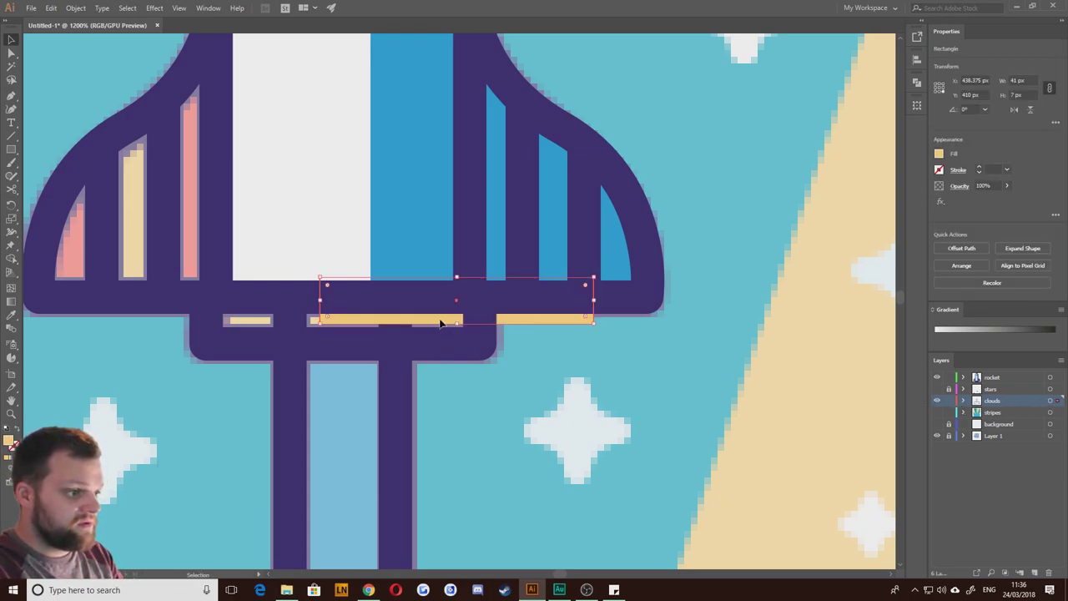
left_click_drag(441, 323, 330, 349)
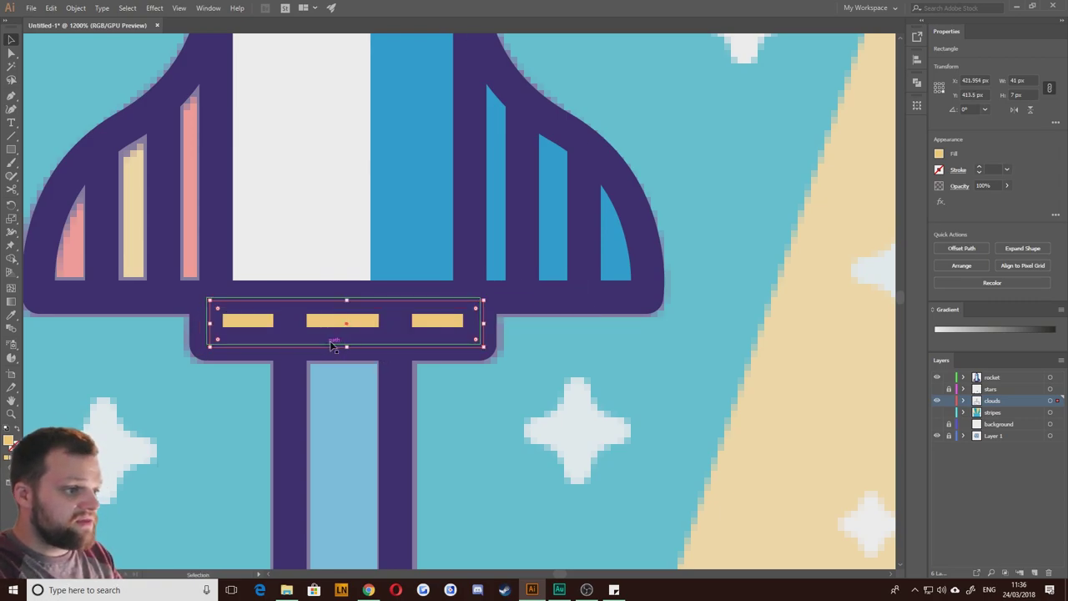
left_click(949, 400)
Step: On the rocket layer, draw a yellow rectangle about 5.9 × 24.3 px over the left fin's middle stripe, behind the outlines
left_click_drag(176, 257, 525, 383)
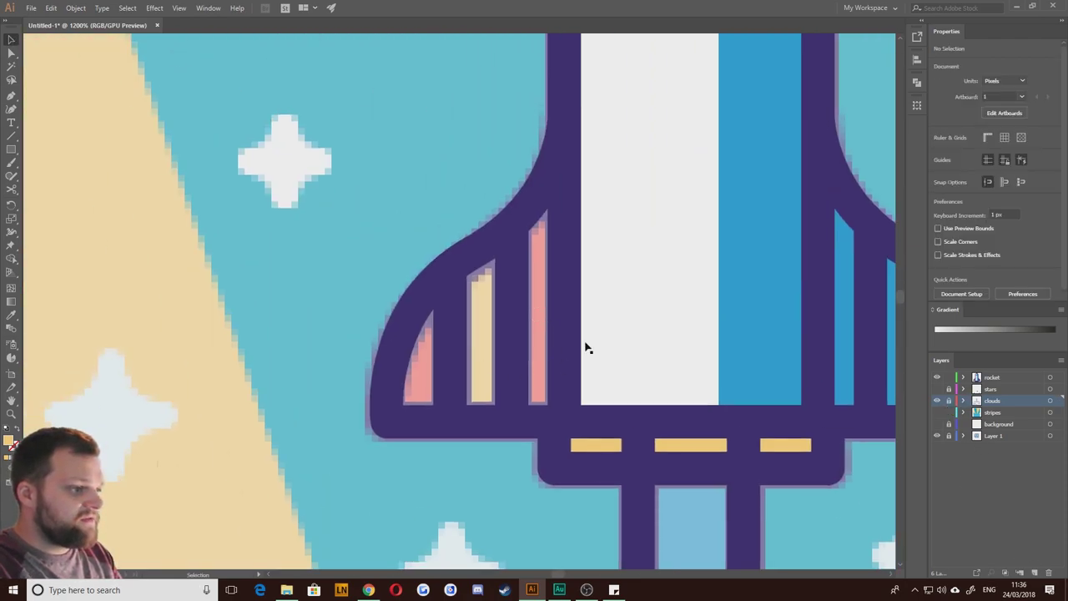
left_click(1049, 377)
left_click(259, 207)
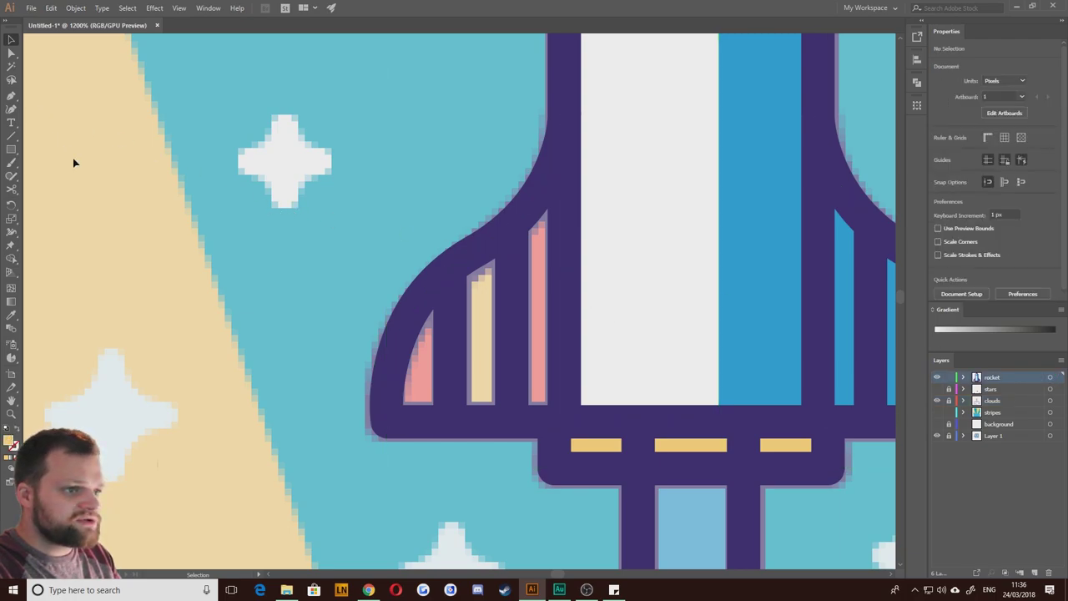
left_click(12, 148)
left_click_drag(501, 252, 462, 410)
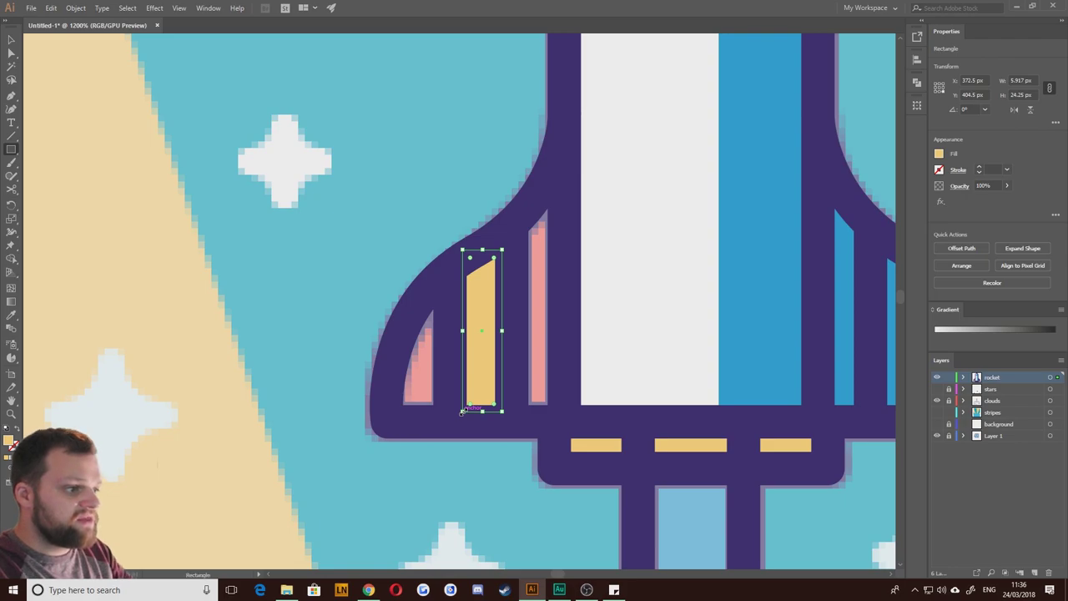
Step: Pick the palette's red and draw two rectangles over the left fin's outer and inner stripes, the inner one about 4.7 × 31.8 px
scroll(463, 275, "down", 2)
left_click_drag(160, 307, 520, 307)
key("v")
left_click(202, 412)
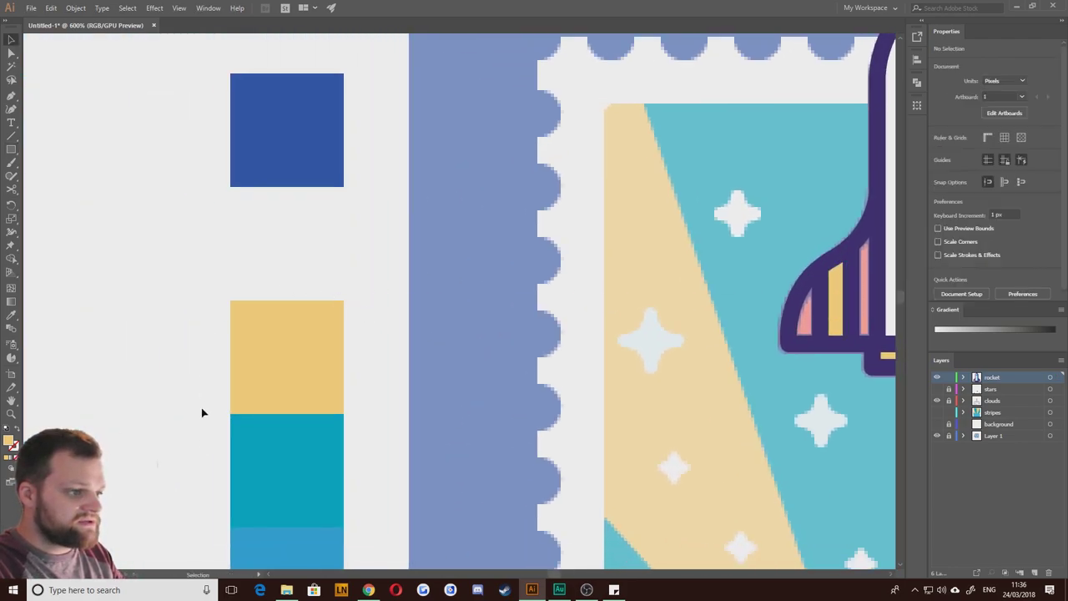
scroll(202, 412, "down", 5)
key("i")
left_click(270, 306)
scroll(480, 294, "up", 5)
scroll(480, 294, "right", 5)
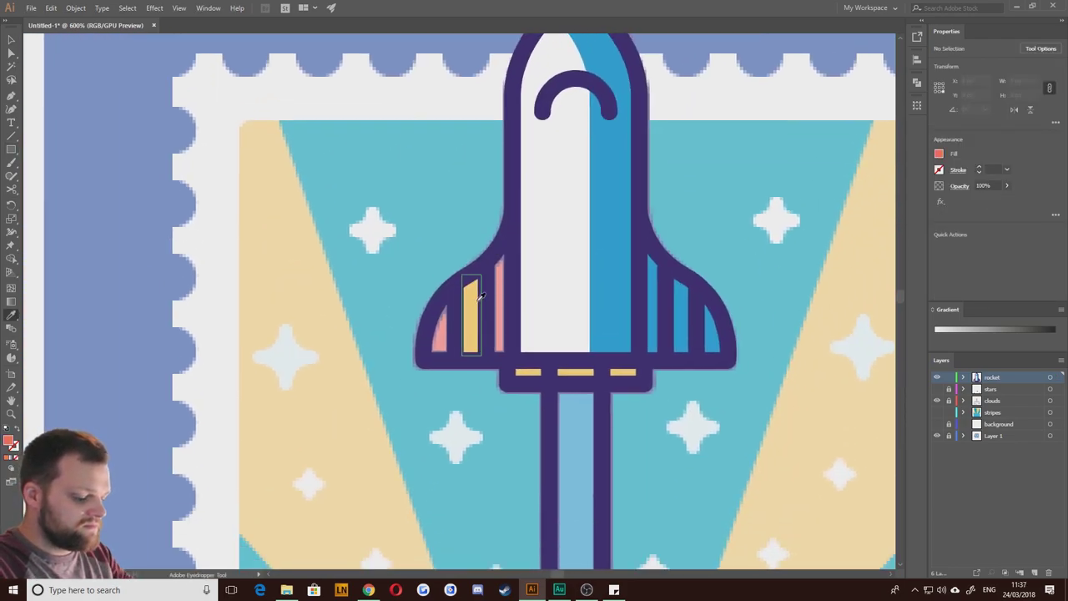
scroll(480, 294, "up", 2)
key("v")
key("m")
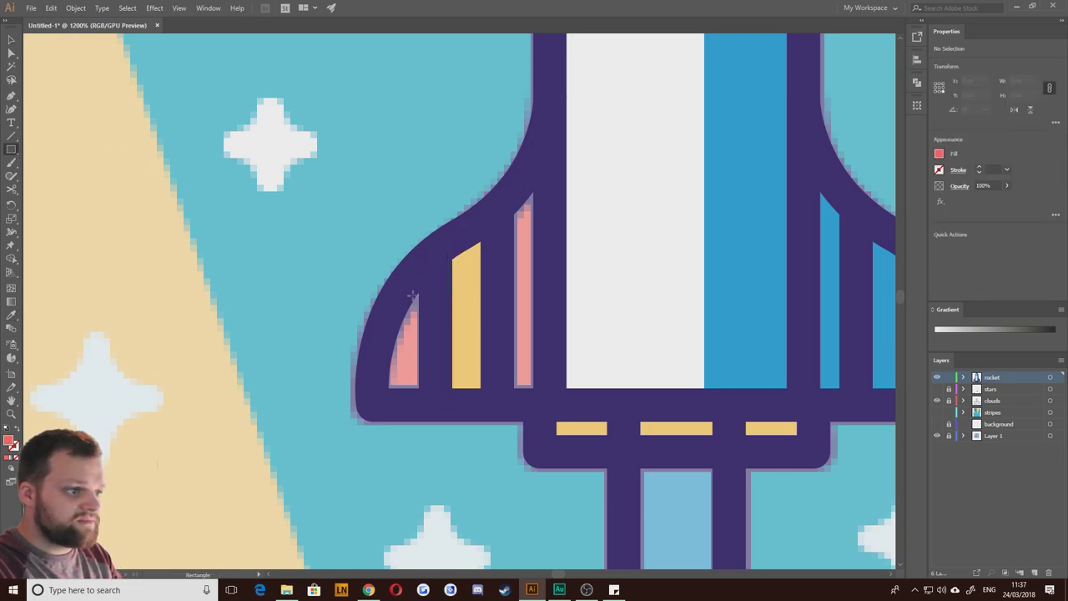
left_click_drag(423, 284, 383, 404)
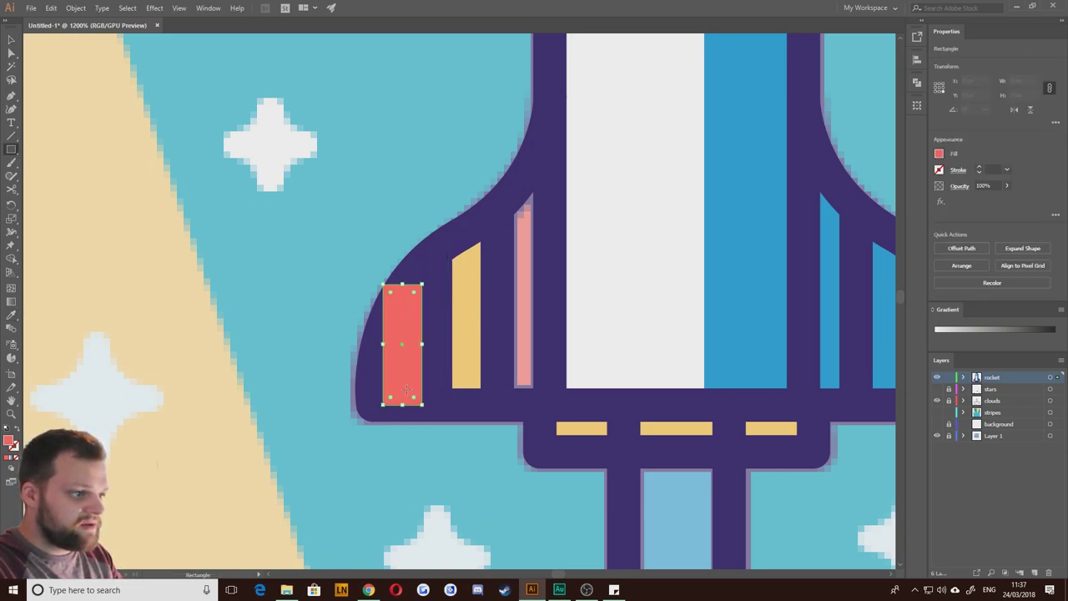
left_click_drag(540, 186, 508, 398)
Step: Move the outer red rectangle's upper-left anchor inside the fin outline and send both red rectangles behind the dark outlines
key("a")
left_click(382, 286)
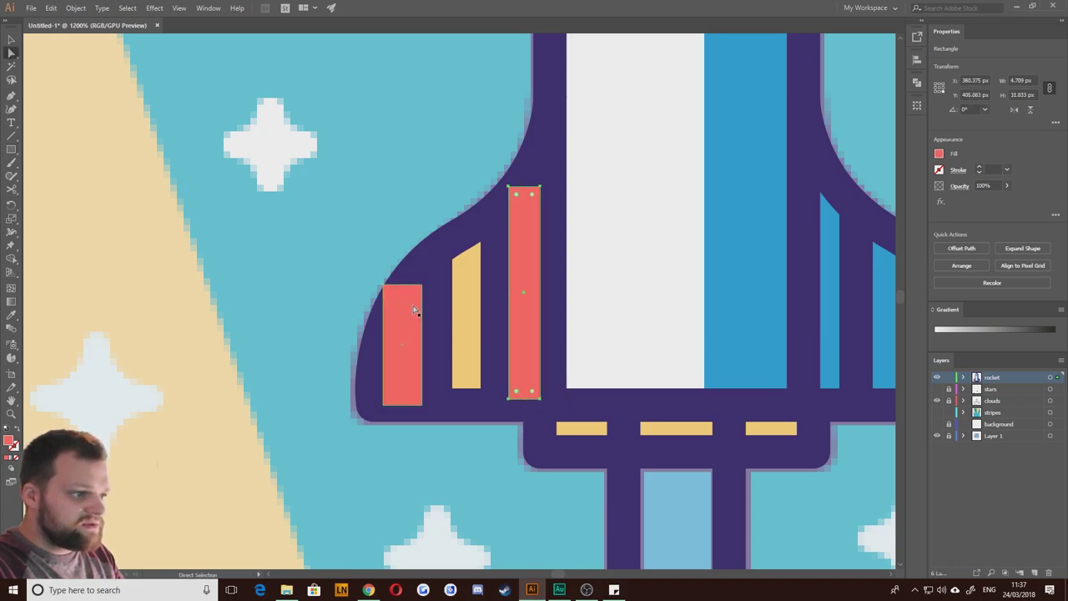
left_click_drag(382, 286, 388, 290)
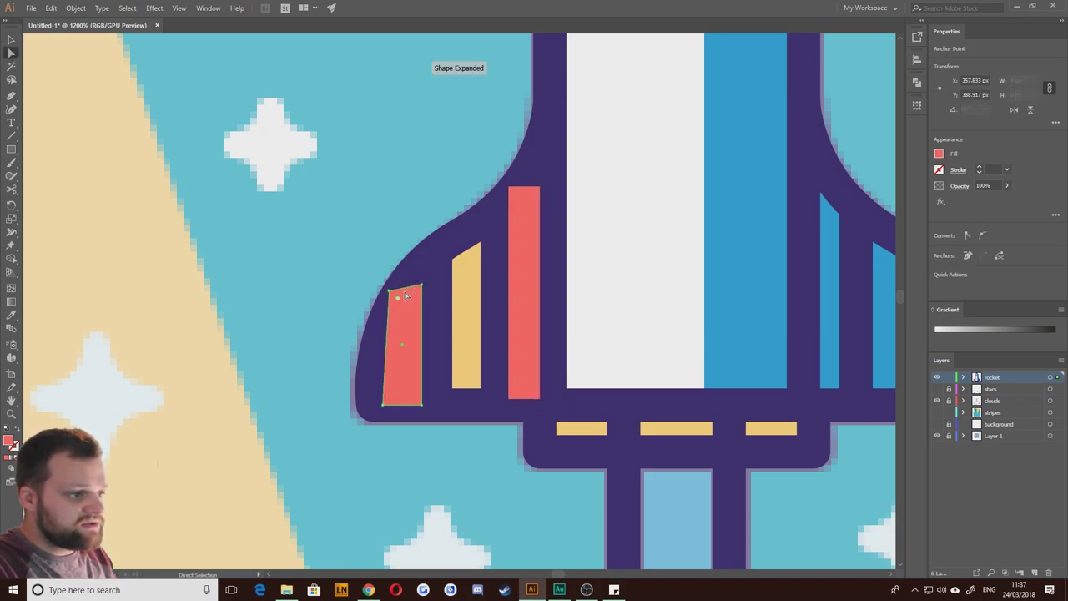
left_click(11, 39)
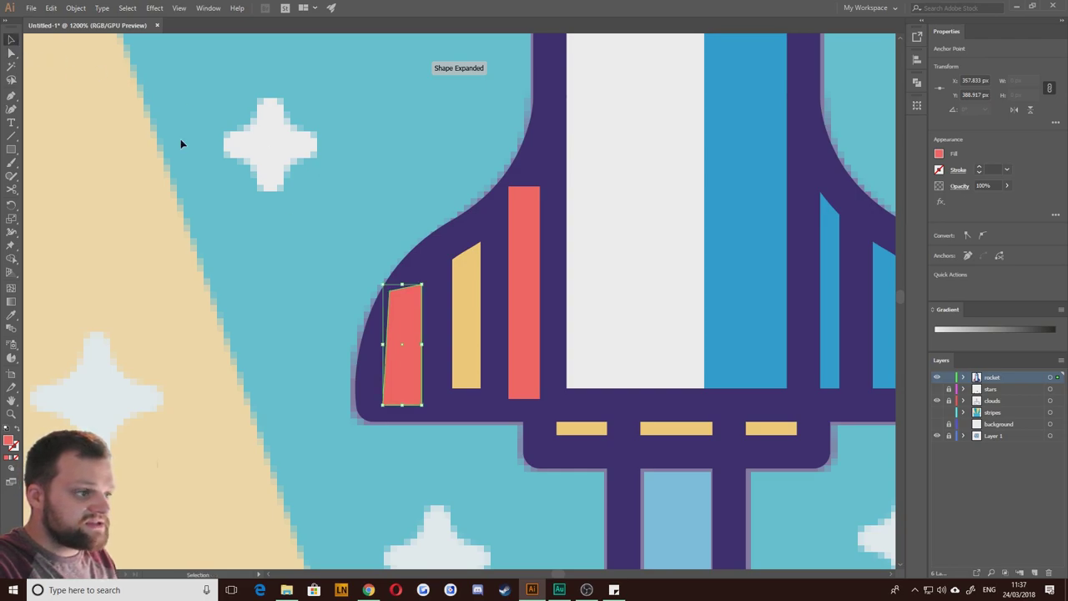
left_click(522, 284, "shift")
key("ctrl+bracketleft")
key("ctrl+bracketleft")
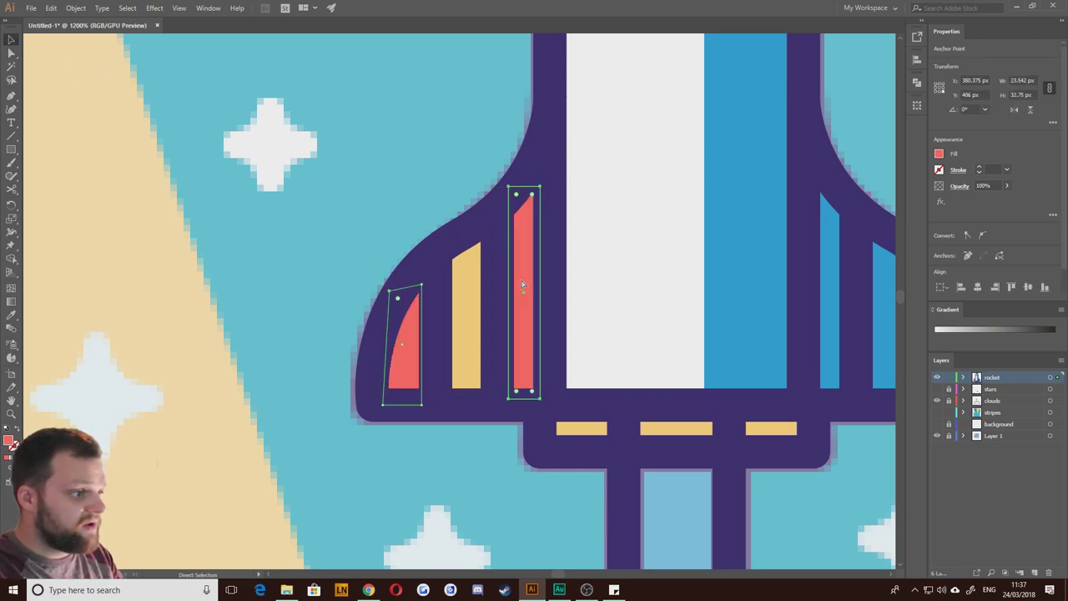
left_click(462, 108)
Step: Hide the rocket layer, lock the rocket and stripes layers, and make the unlocked clouds layer visible and active
scroll(482, 158, "down", 4)
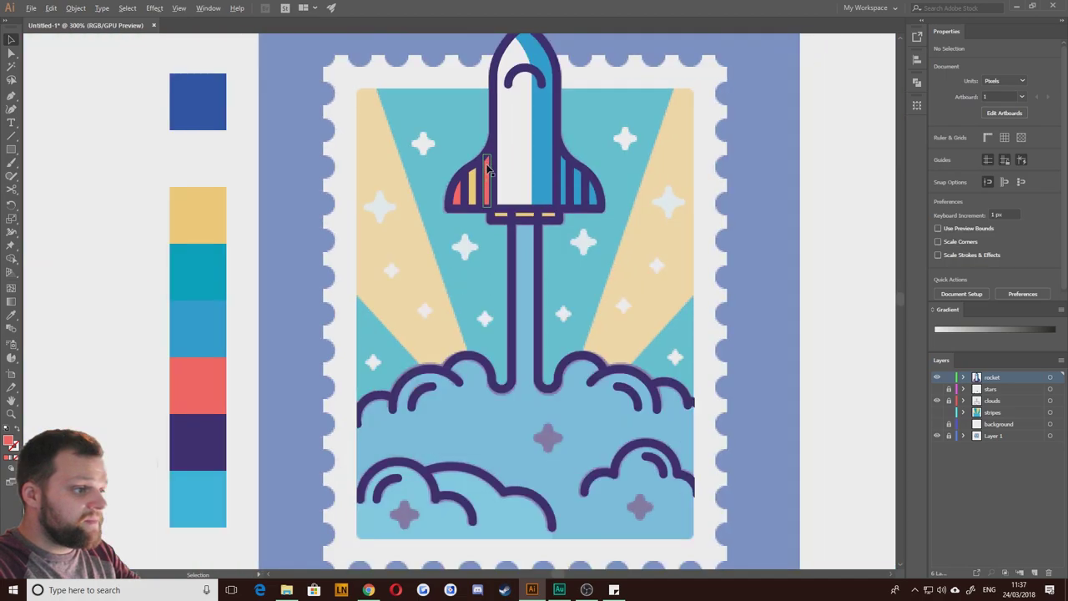
scroll(488, 167, "down", 1)
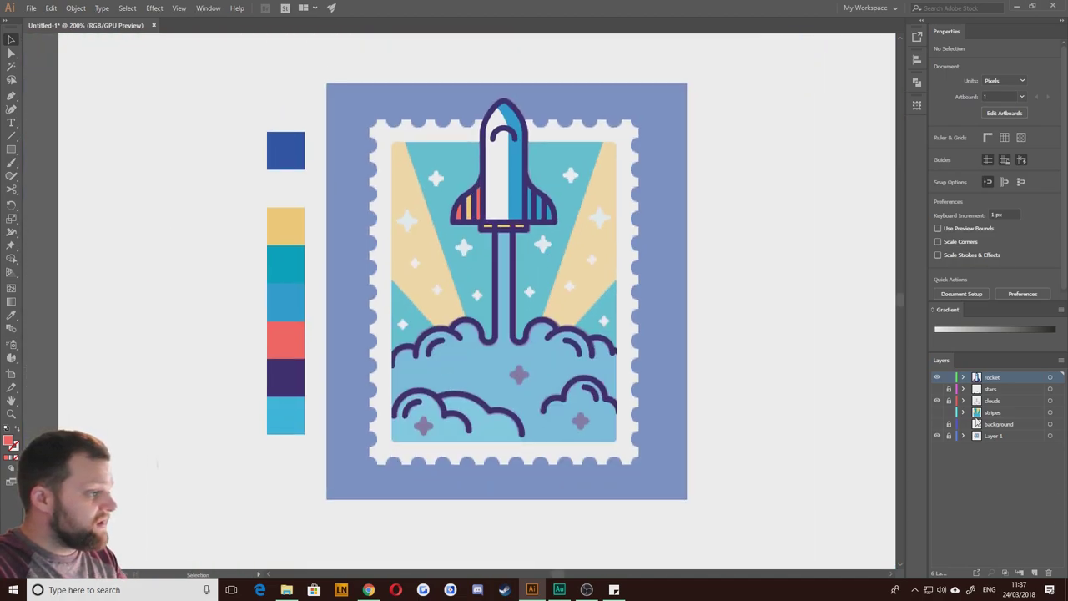
left_click(937, 378)
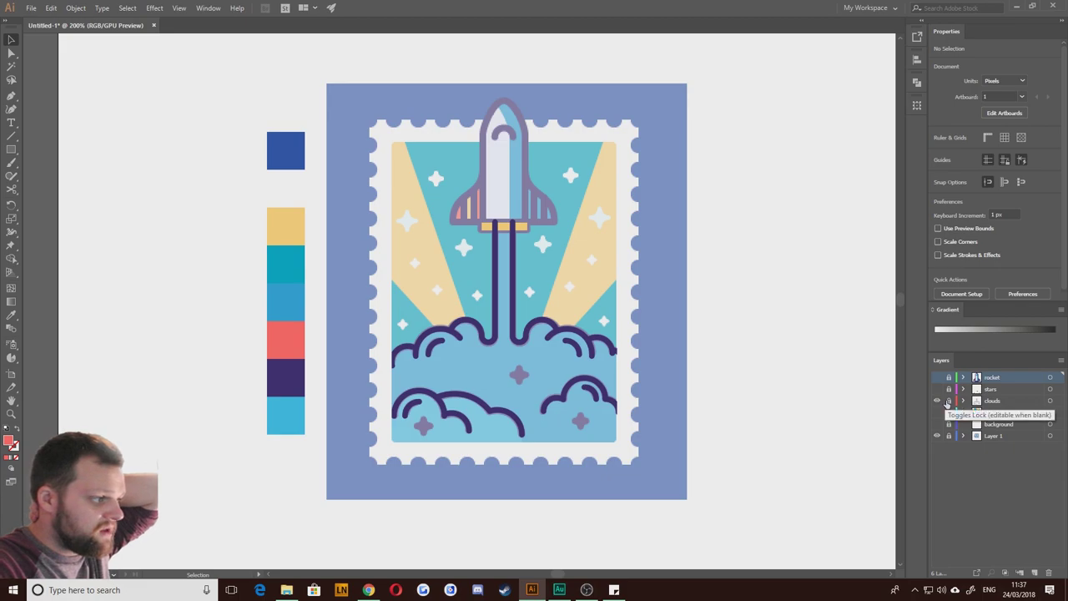
left_click(937, 401)
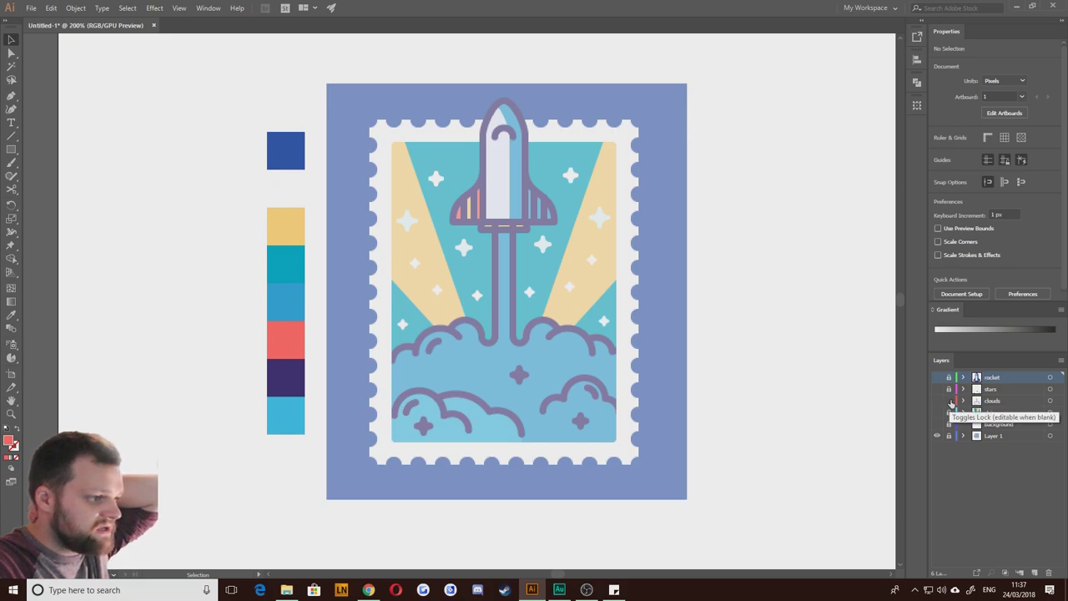
left_click(951, 402)
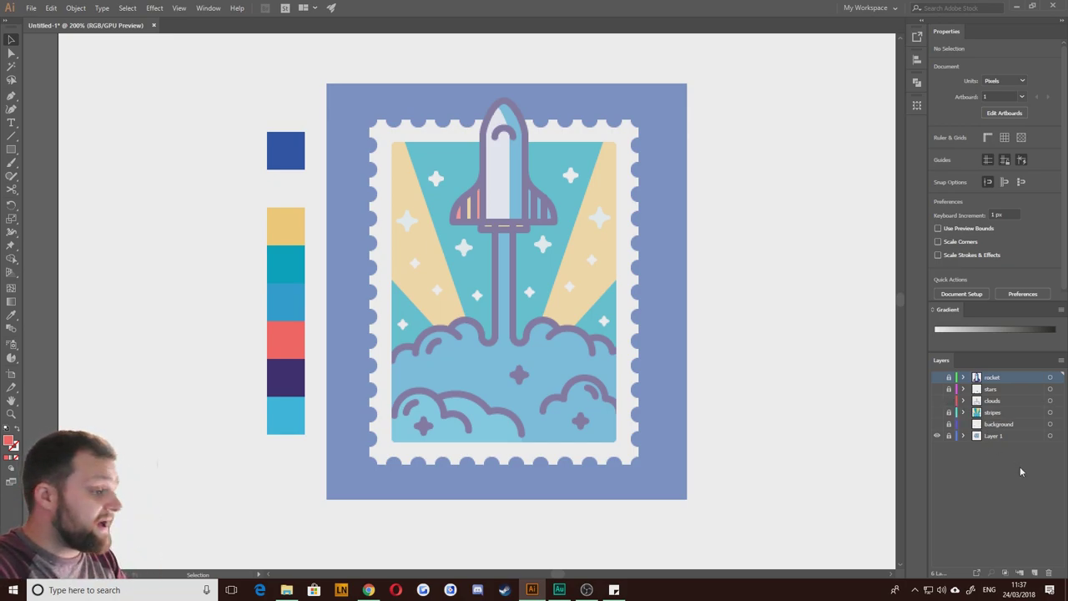
left_click(1005, 405)
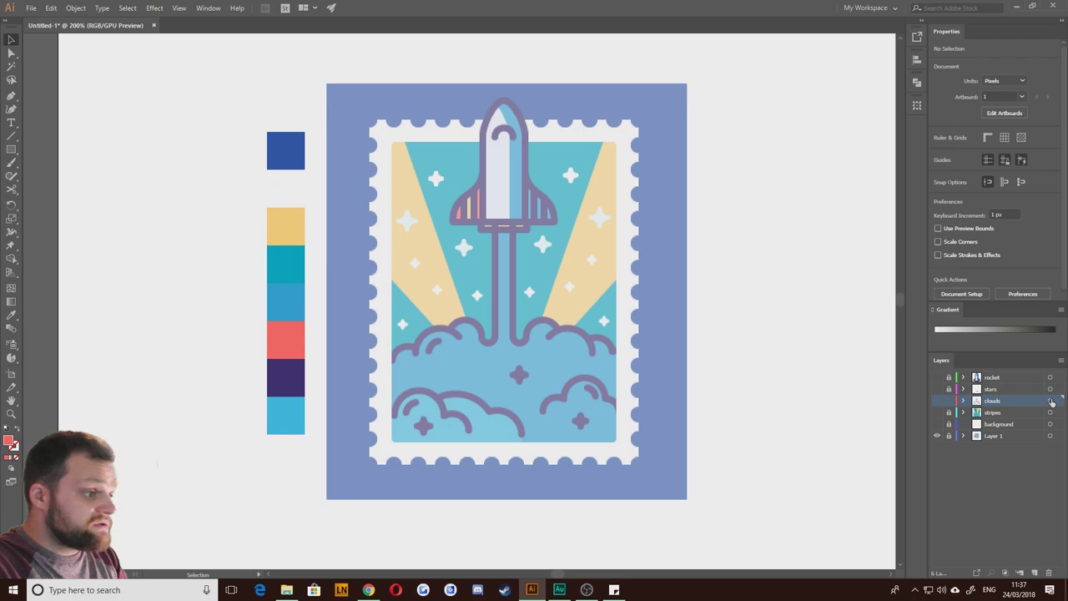
left_click(1050, 401)
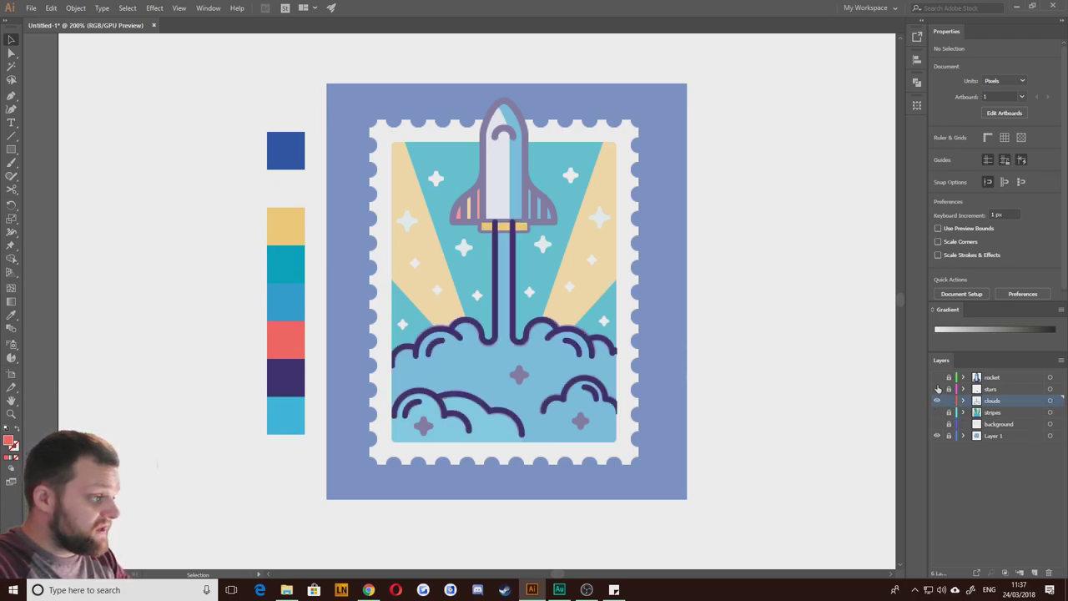
Step: Inspect the cloud artwork with the reference image on Layer 1 hidden and shown, and expand the clouds layer's contents
left_click(937, 436)
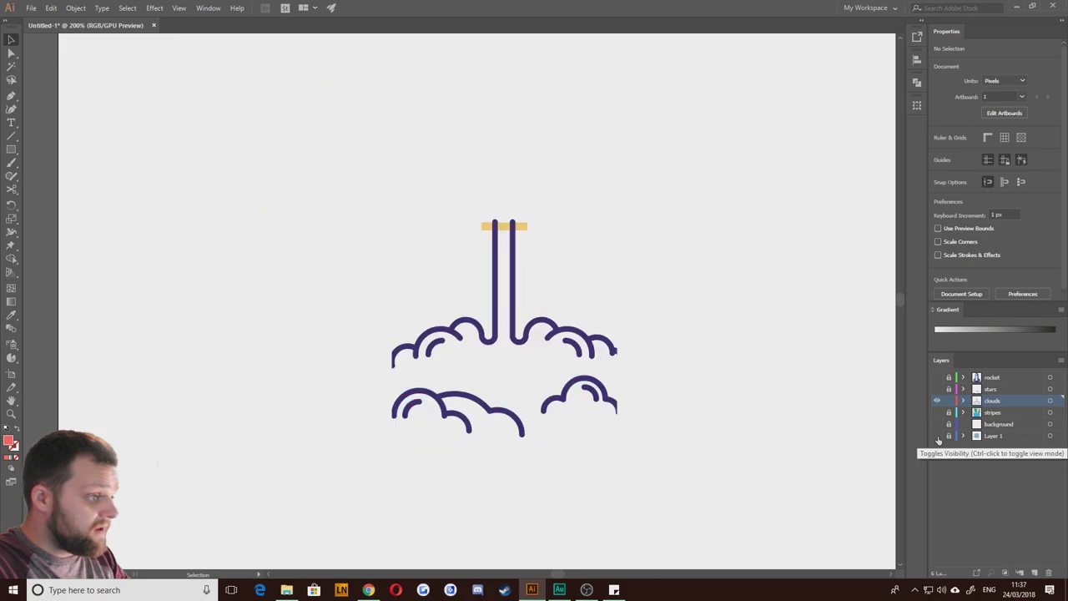
left_click(936, 436)
left_click(937, 436)
left_click(936, 437)
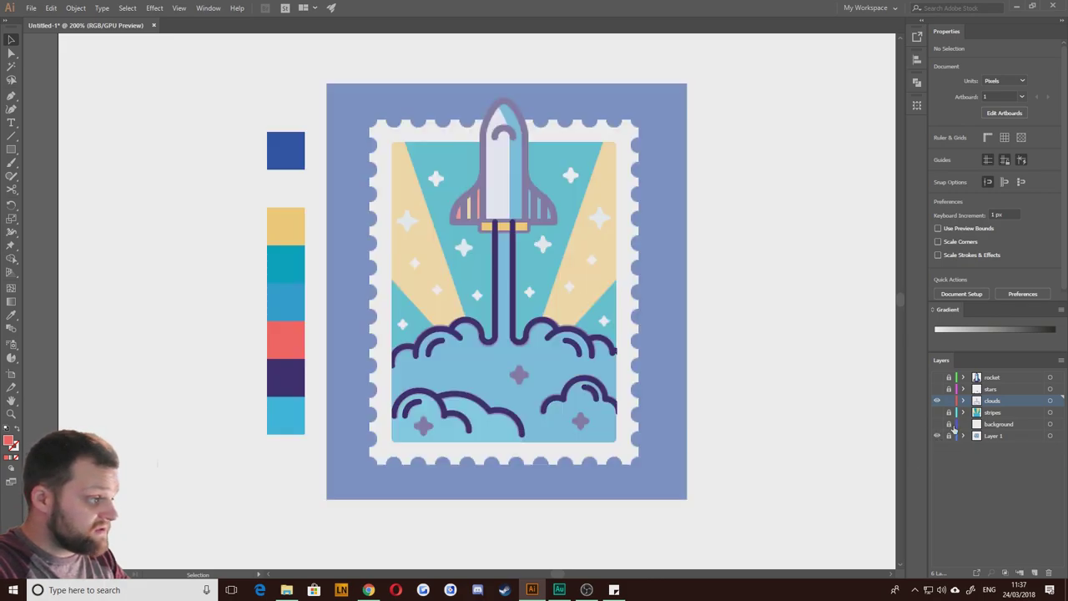
left_click(963, 401)
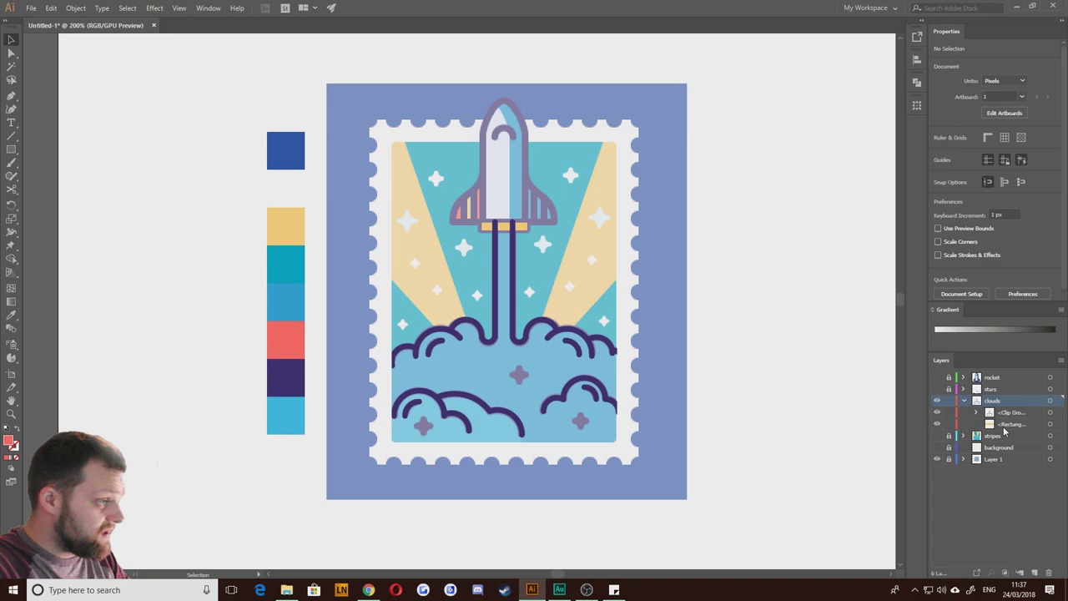
Step: Show and unlock the stripes layer, and move its blue cloud fill path to the bottom of the clouds layer
left_click(936, 436)
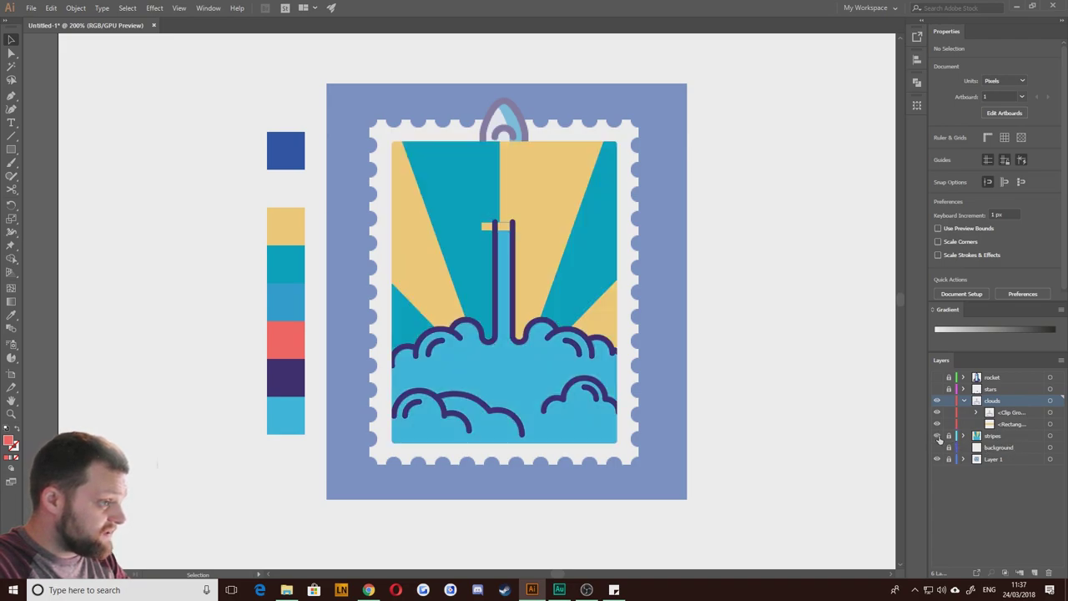
left_click(949, 436)
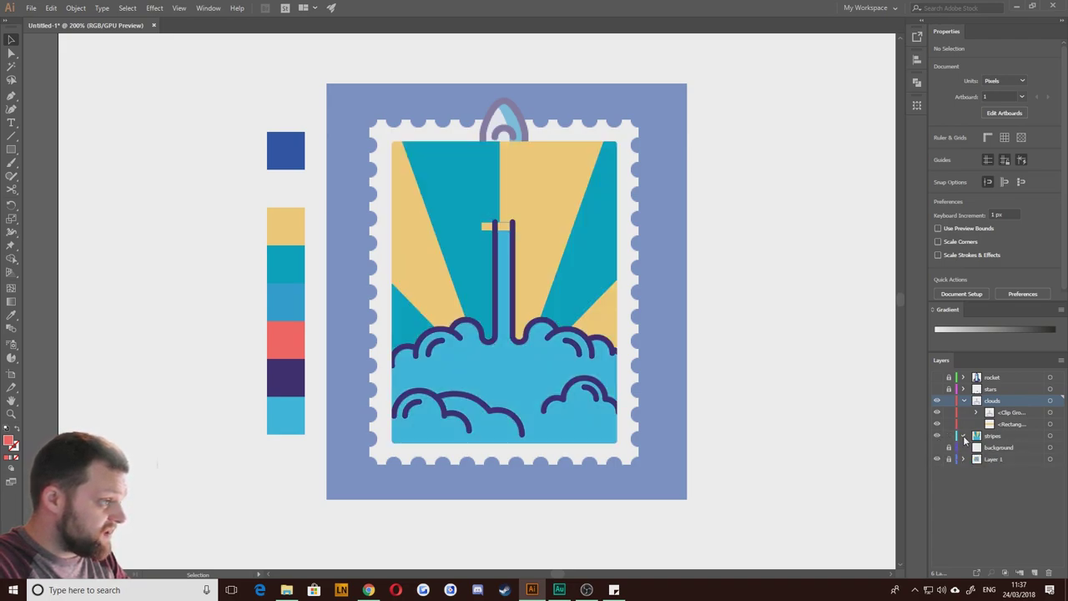
left_click(965, 437)
left_click(1006, 448)
left_click_drag(1007, 451, 1008, 430)
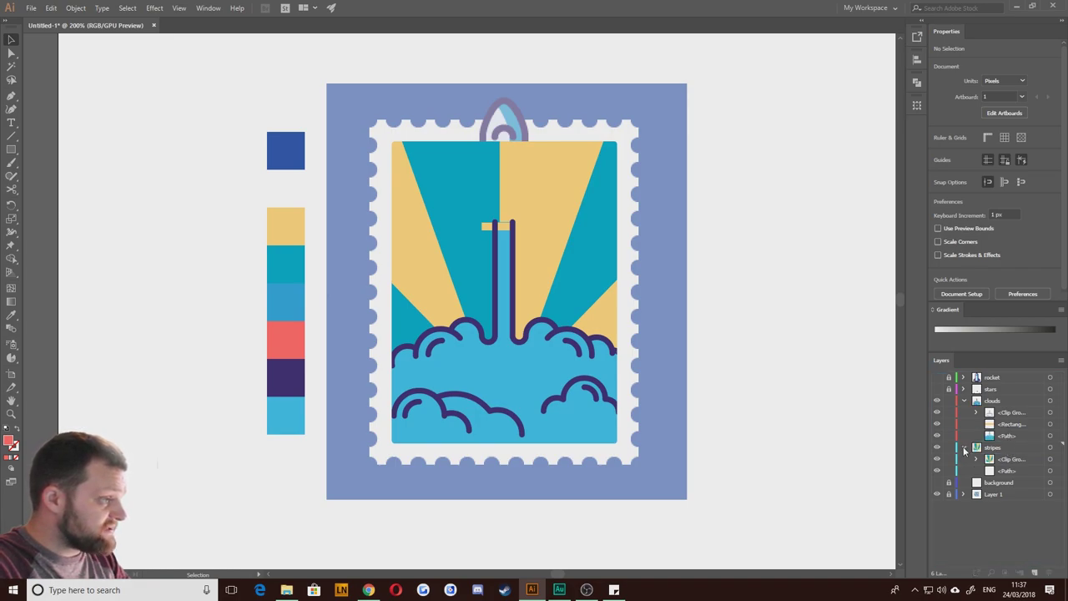
left_click(964, 448)
Step: Hide every layer except Layer 1, unlock it, and set the reference image's opacity to 100%
scroll(413, 480, "up", 2)
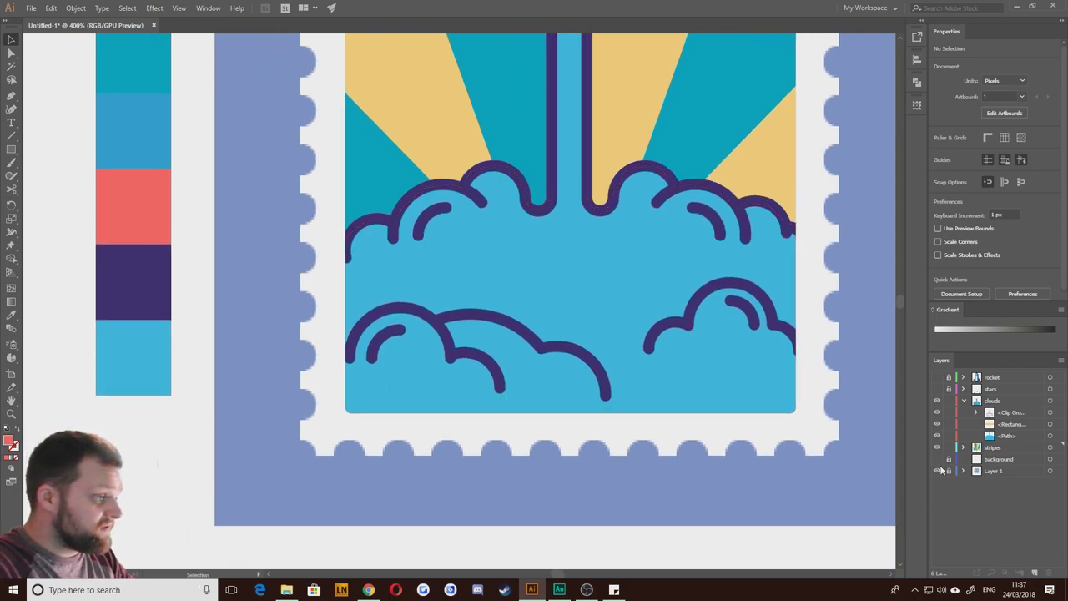
left_click(936, 389)
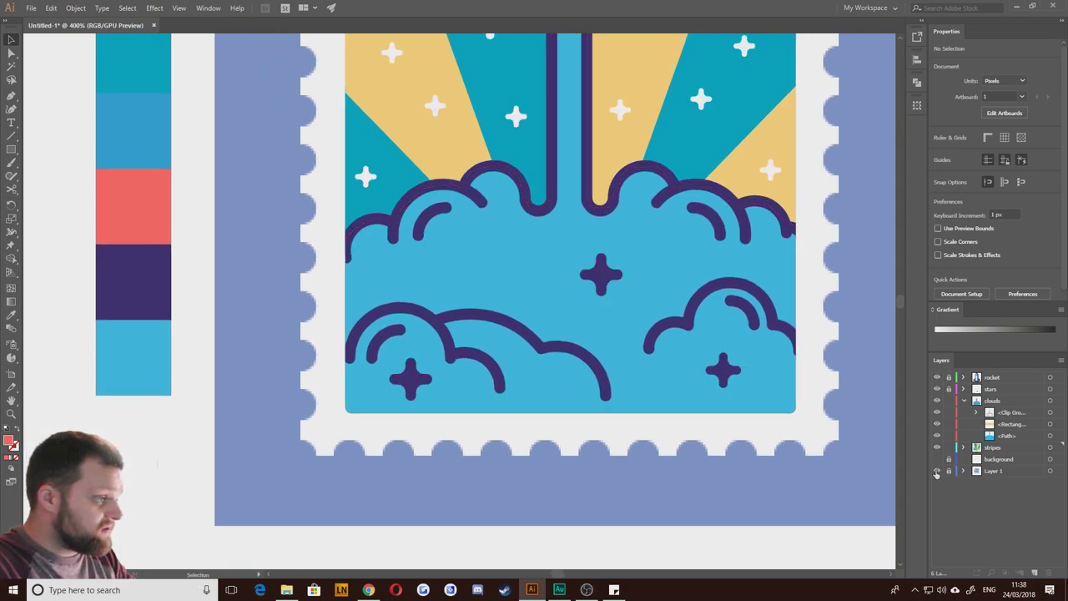
left_click(964, 403)
left_click_drag(935, 390, 936, 377)
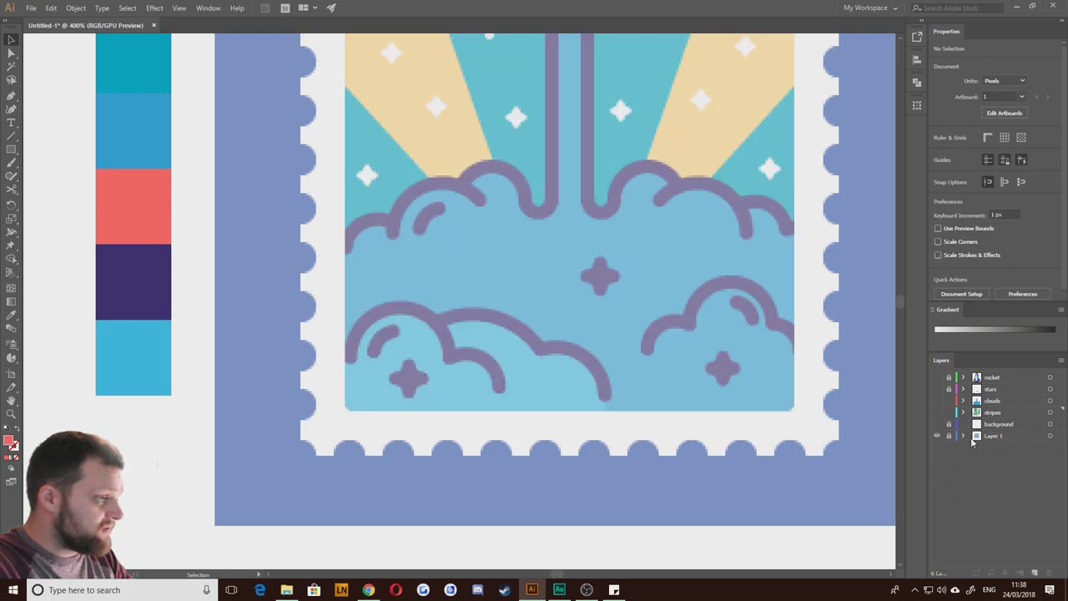
left_click(949, 435)
left_click(818, 410)
left_click(1005, 188)
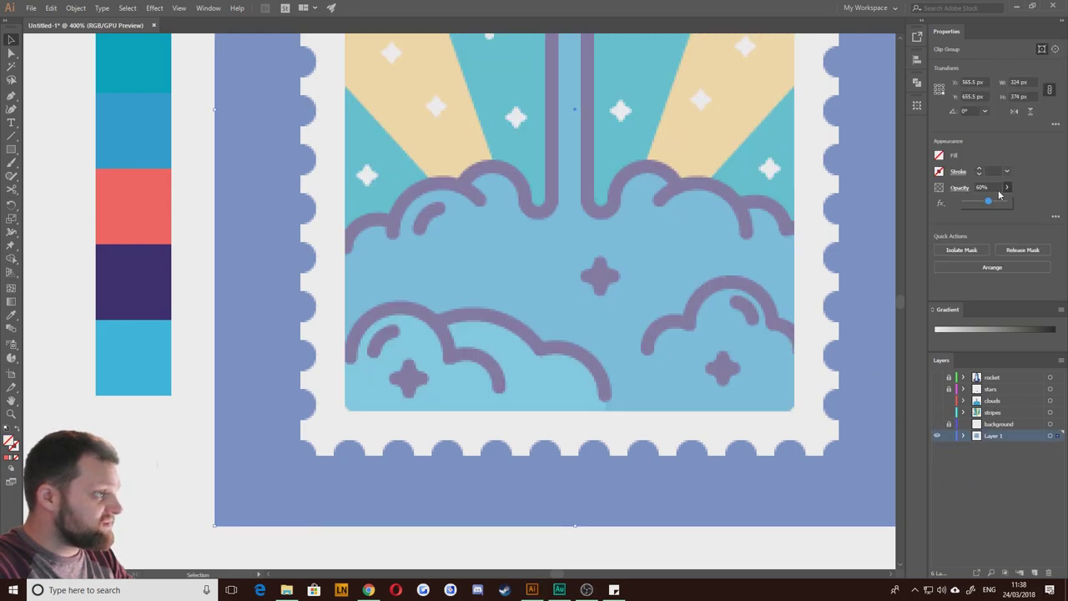
left_click_drag(990, 202, 1040, 206)
Step: Examine the colours of the clouds, exhaust column and rocket in the full-opacity reference image
left_click_drag(311, 263, 439, 366)
scroll(595, 365, "right", 2)
scroll(617, 393, "up", 3)
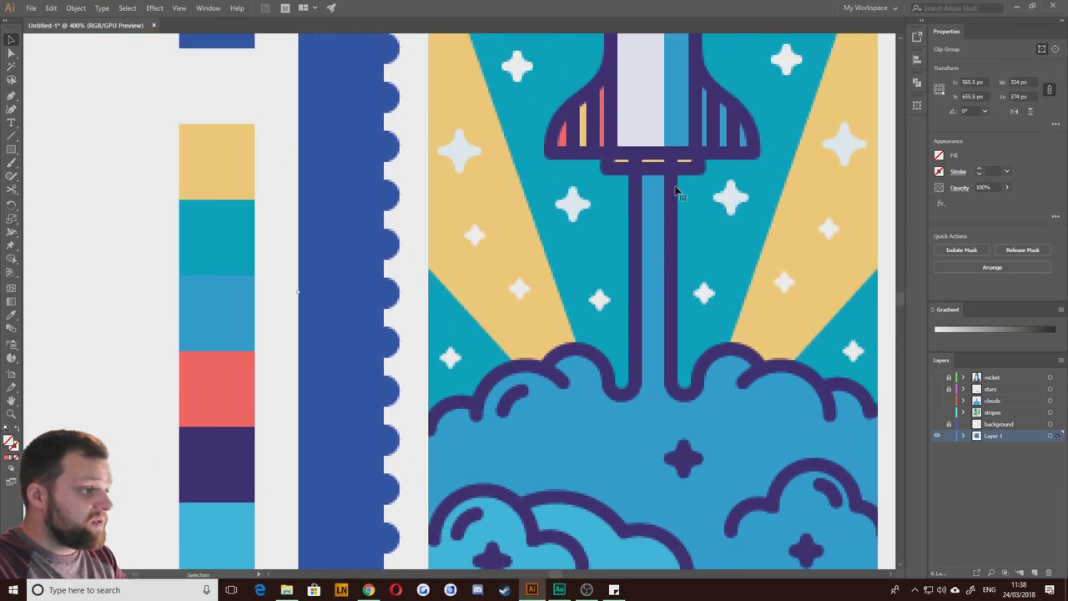
left_click_drag(602, 356, 612, 223)
left_click_drag(566, 399, 581, 410)
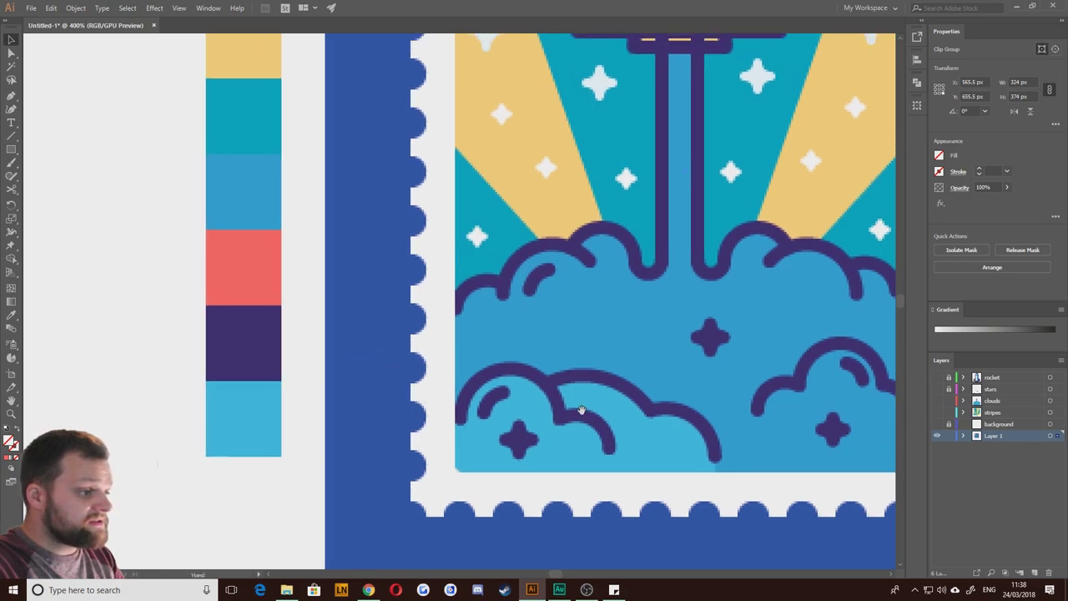
left_click_drag(388, 286, 450, 353)
left_click_drag(549, 470, 319, 364)
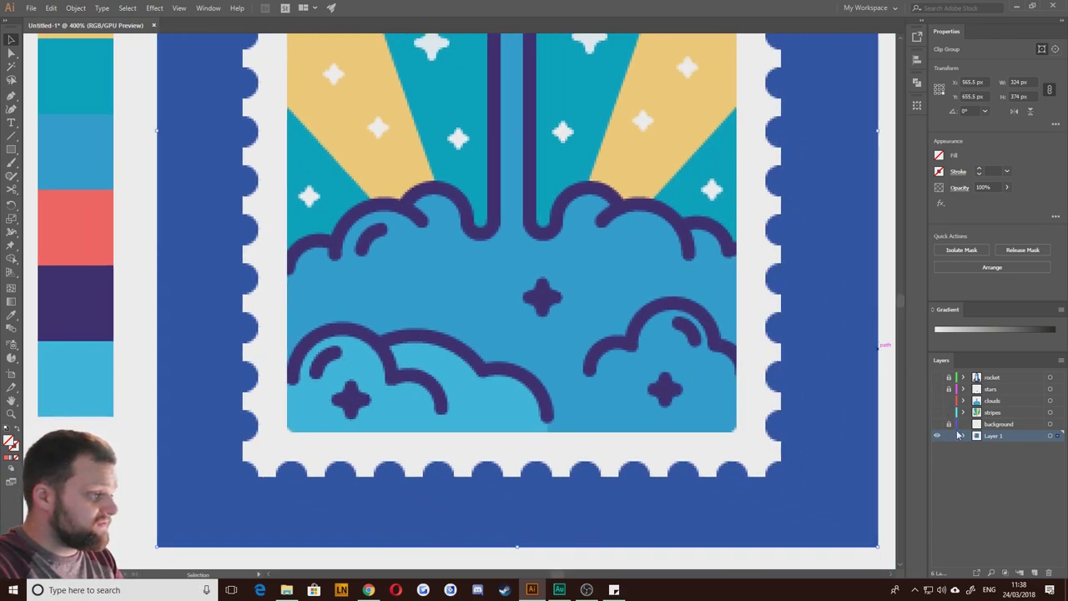
left_click(1050, 436)
scroll(884, 254, "up", 5)
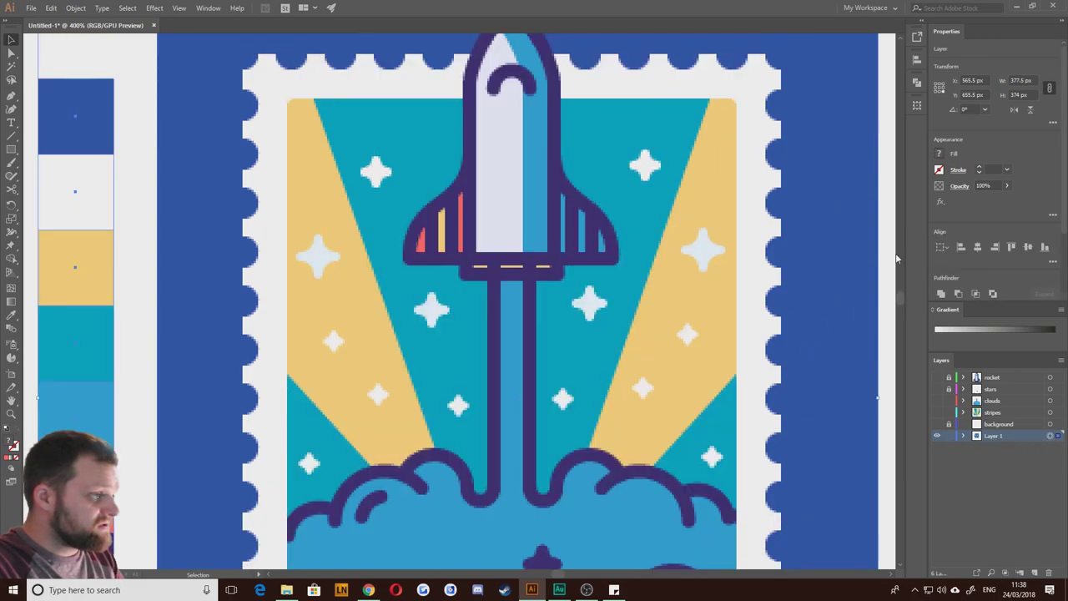
Step: Fade the reference image back to partial opacity and lock Layer 1
left_click(860, 264)
left_click(1005, 188)
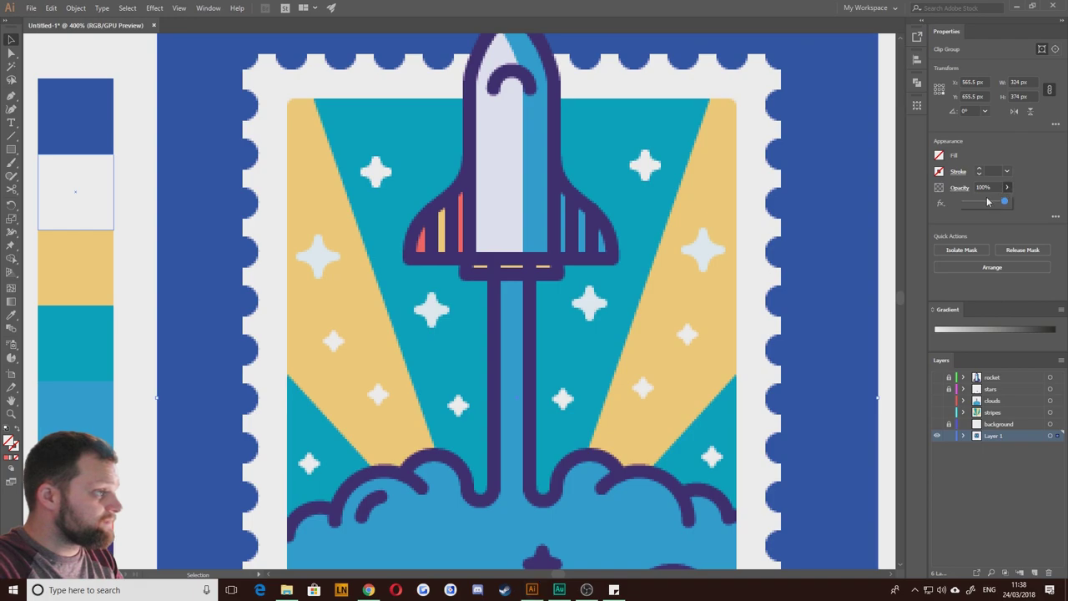
left_click(987, 201)
left_click(948, 435)
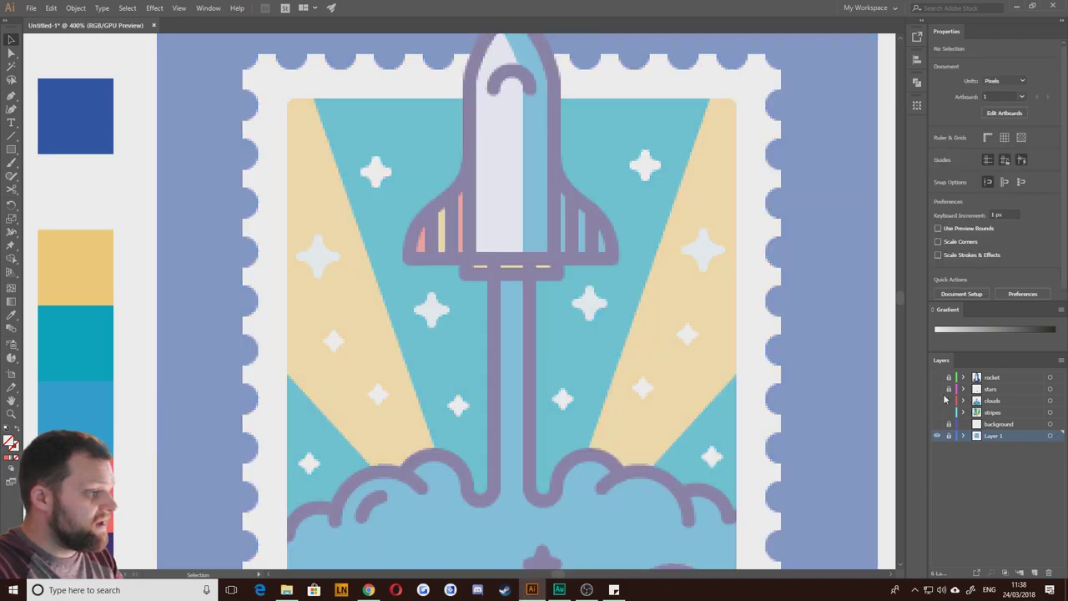
Step: Show the clouds layer and recolour the large cloud and exhaust shape with the palette's medium blue
left_click(936, 401)
left_click_drag(629, 463, 672, 419)
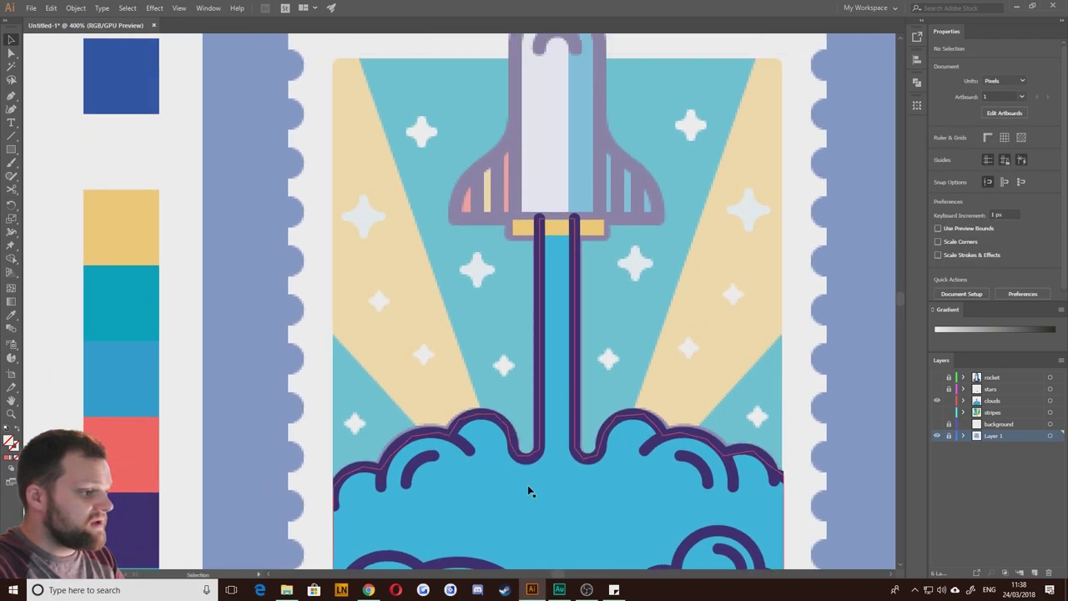
left_click(436, 472)
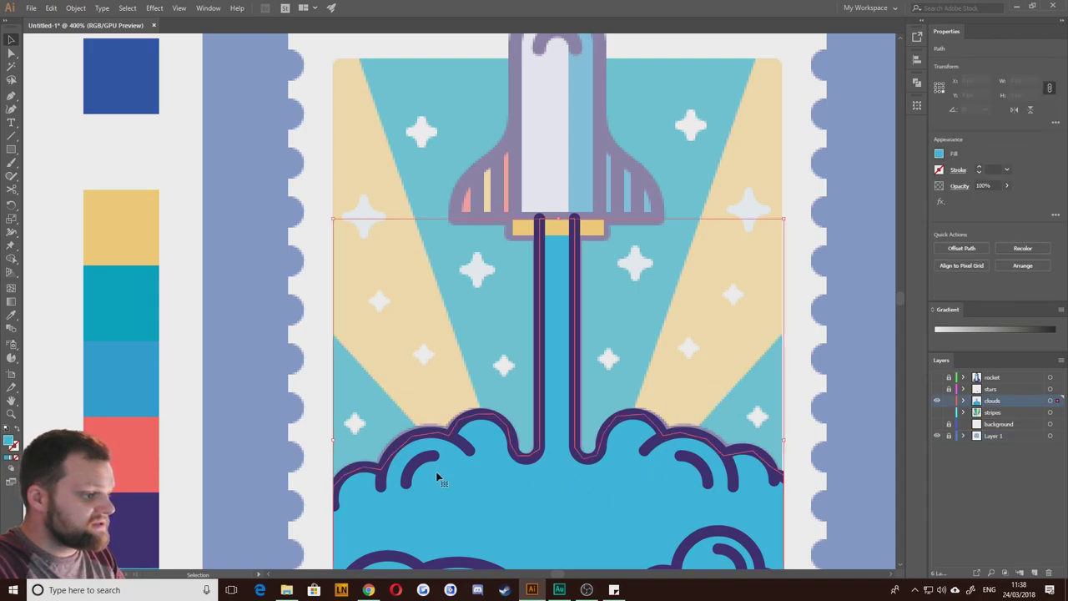
left_click_drag(436, 472, 491, 267)
key("i")
left_click(301, 320)
left_click_drag(586, 349, 556, 305)
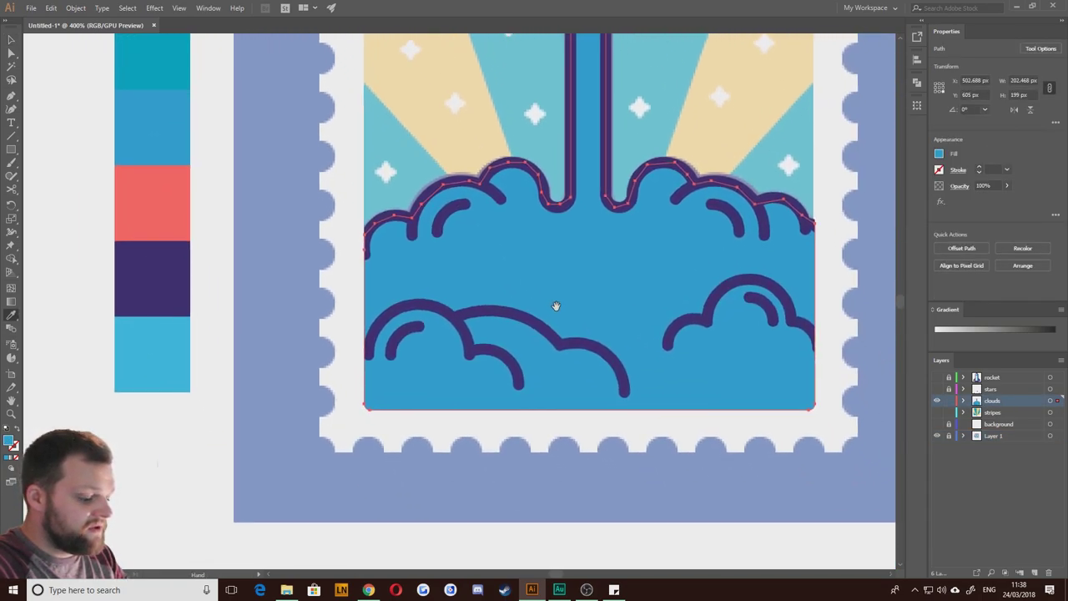
key("v")
left_click(164, 433)
Step: Trace the lower-left cloud's upper edge with the Pen tool, from the stamp's inner left border over its first two humps
scroll(410, 349, "up", 1)
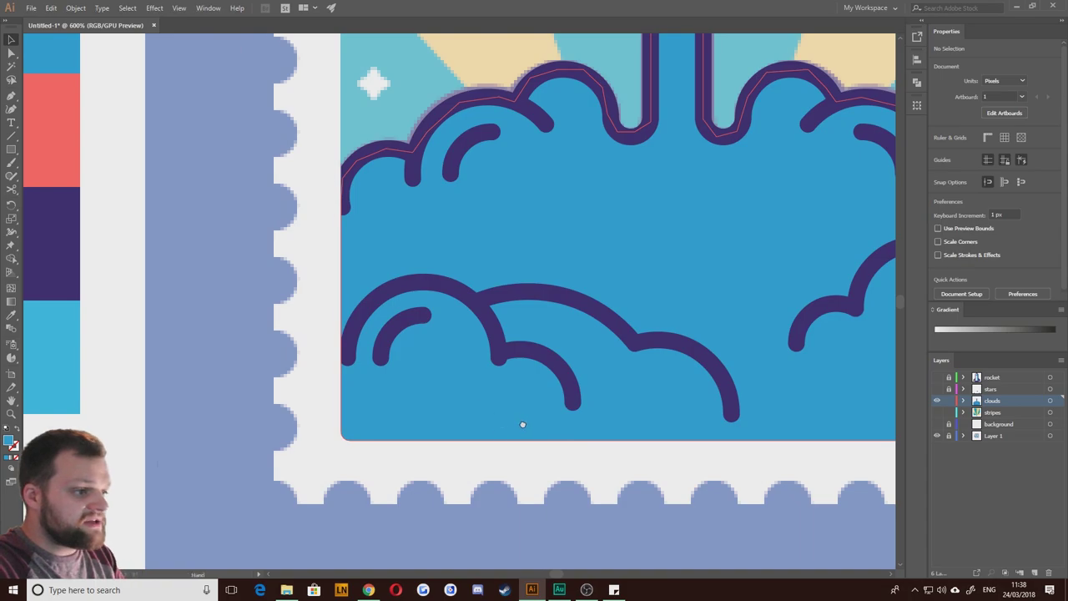
left_click_drag(522, 424, 475, 408)
left_click(12, 95)
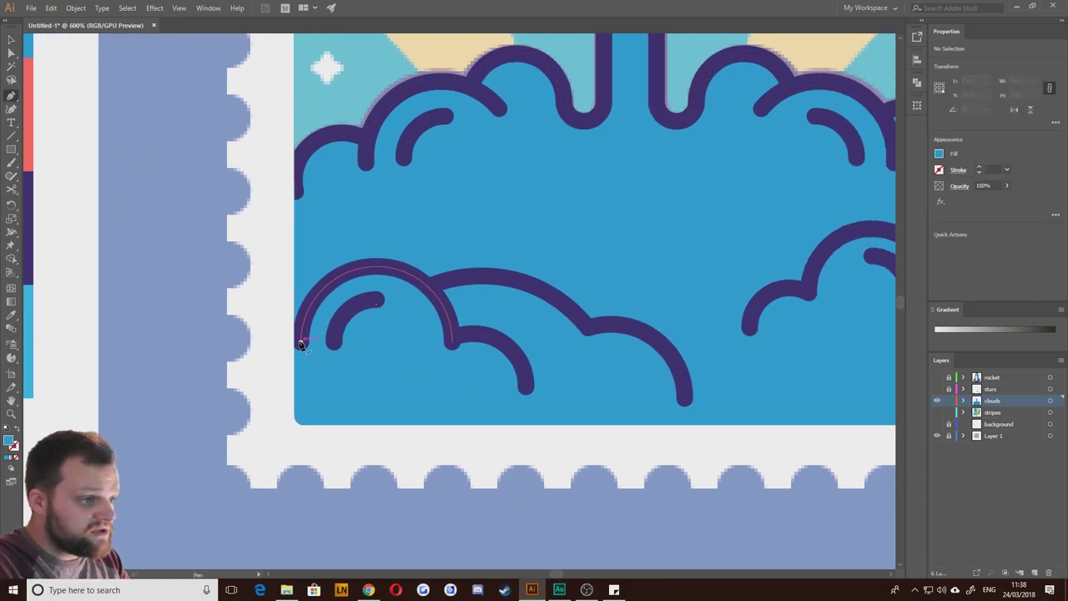
left_click_drag(296, 337, 399, 273)
left_click(396, 268)
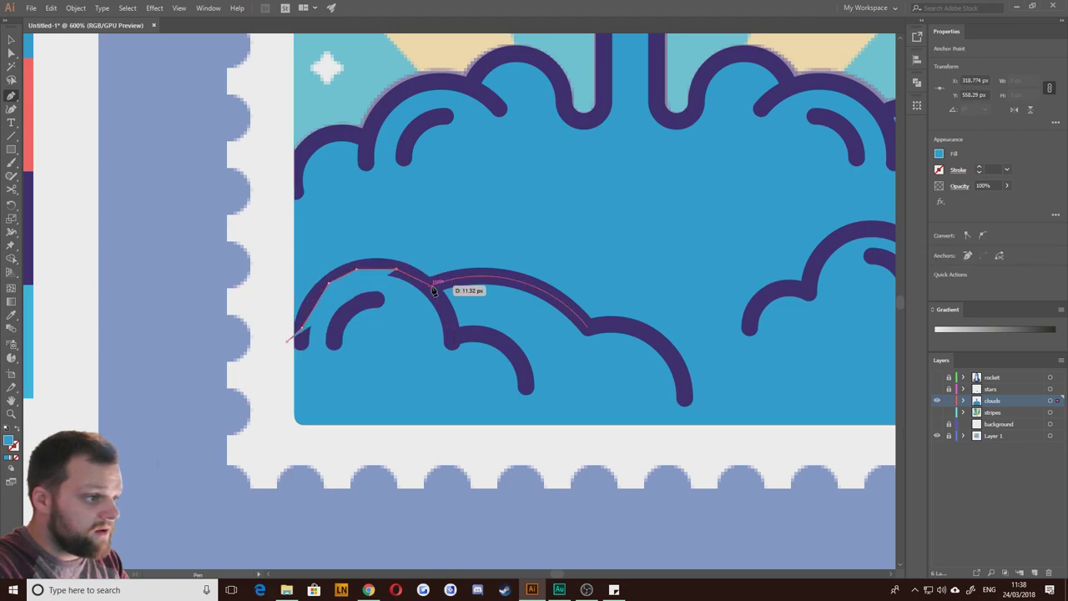
left_click(432, 284)
left_click(478, 275)
left_click(546, 289)
left_click(579, 317)
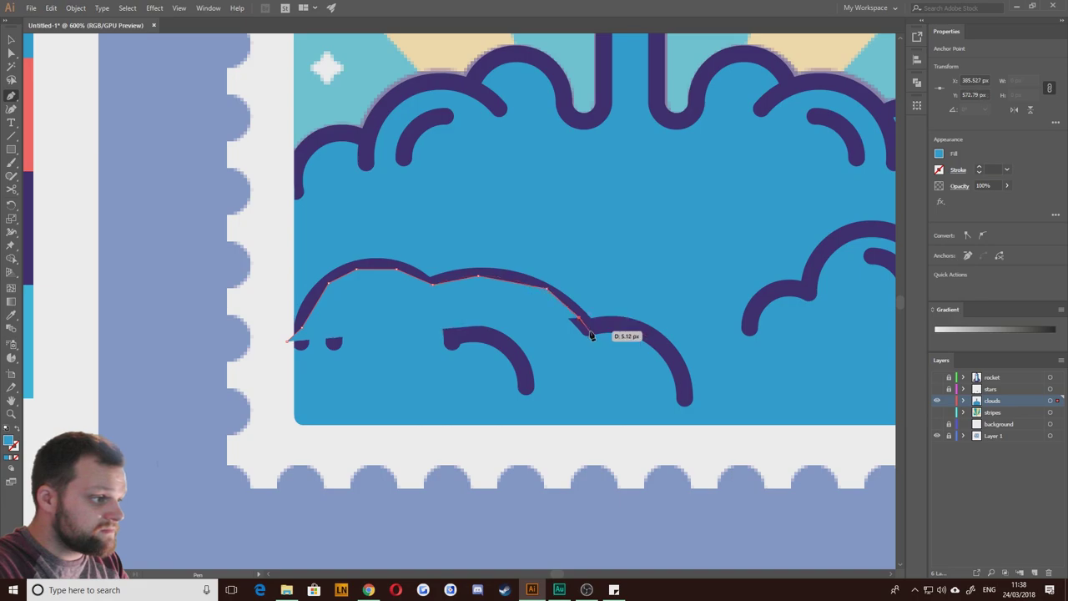
Step: Continue the path over the cloud's last hump and close it beyond the stamp's inner border, making a shape about 125 × 56 px
left_click(594, 325)
left_click(647, 333)
left_click(679, 371)
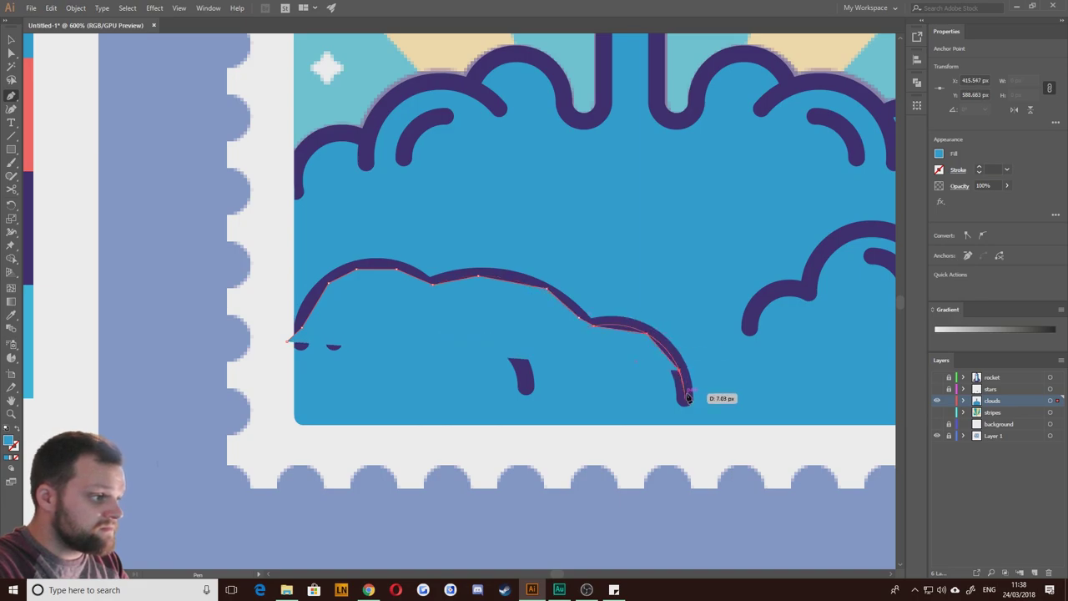
left_click(685, 401)
left_click_drag(684, 430, 678, 461)
left_click(279, 455)
left_click_drag(268, 353, 288, 346)
Step: Fill the traced lower-left cloud shape with the palette's light blue
left_click(12, 39)
left_click_drag(176, 247, 477, 224)
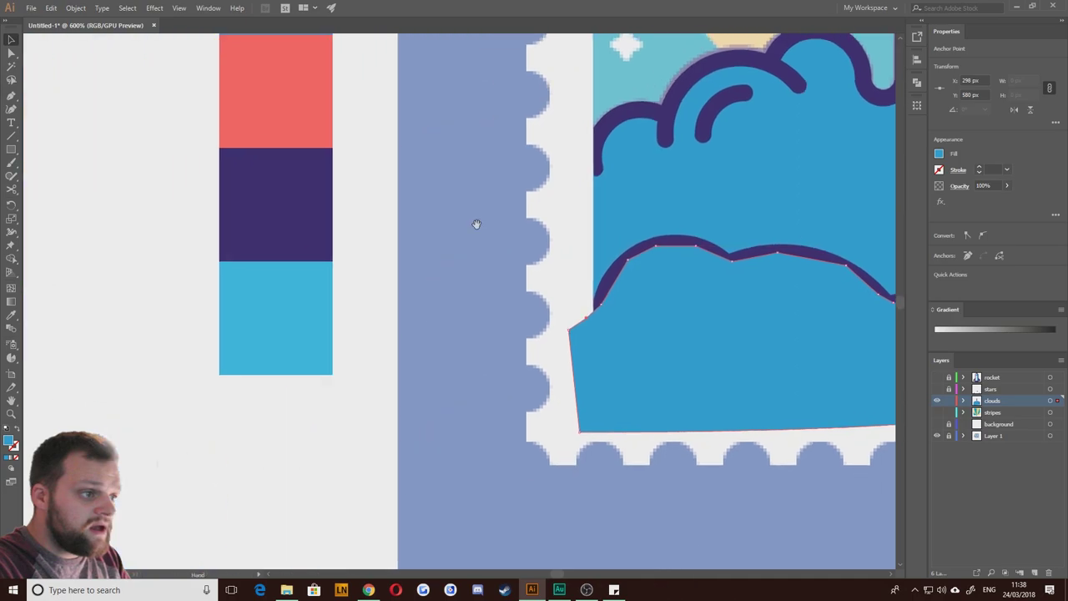
key("i")
left_click(319, 339)
left_click_drag(513, 356, 77, 351)
key("v")
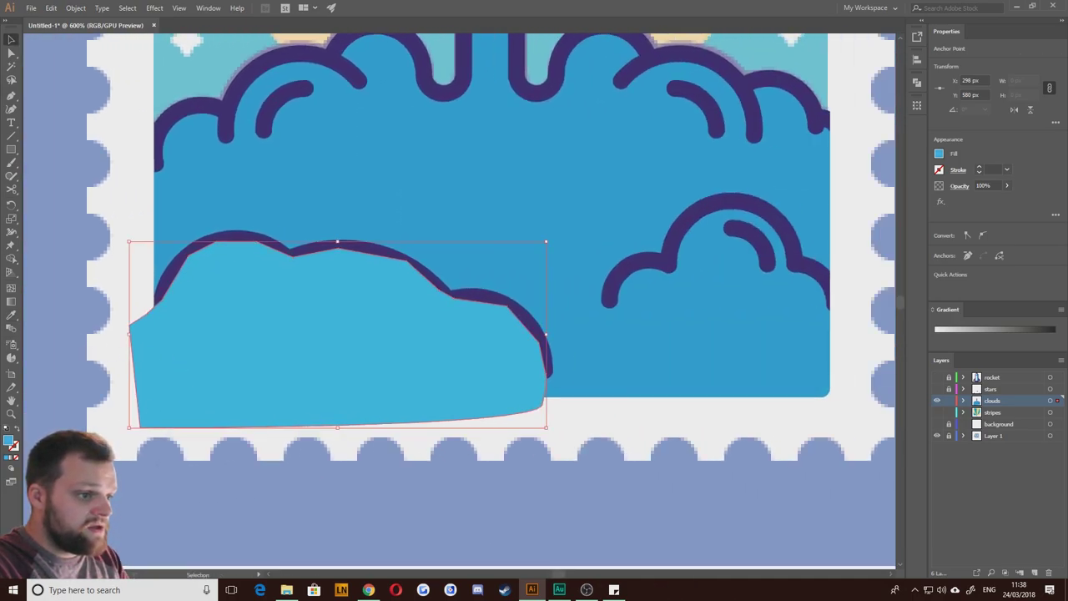
left_click(148, 467)
left_click_drag(148, 466, 436, 400)
left_click(605, 294)
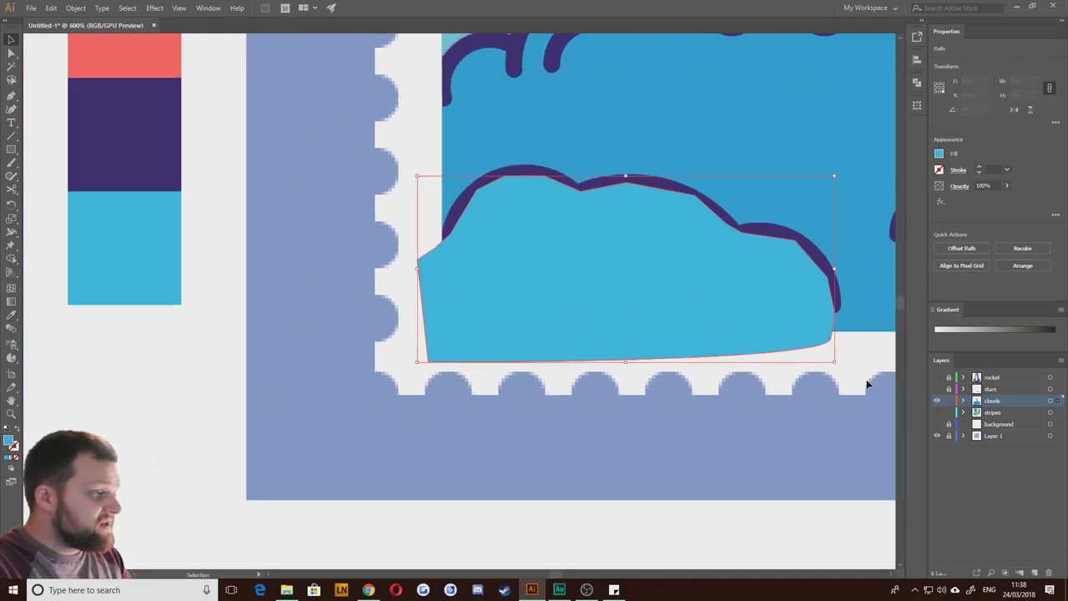
Step: Duplicate the large medium-blue cloud path in place and move the copy to the top of the clouds layer
left_click(964, 402)
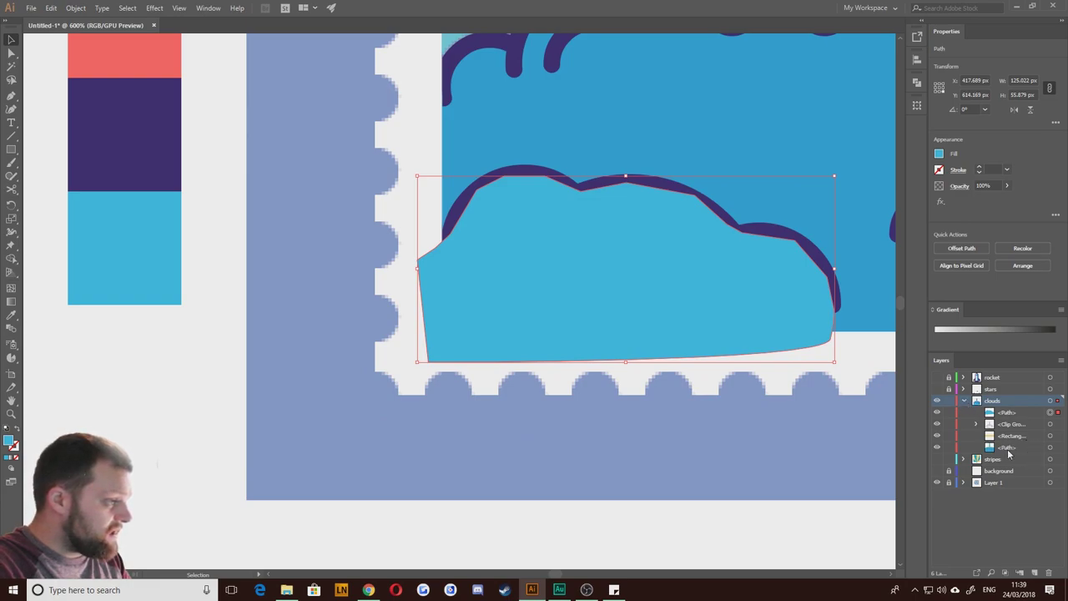
left_click(1050, 449)
left_click(1011, 451)
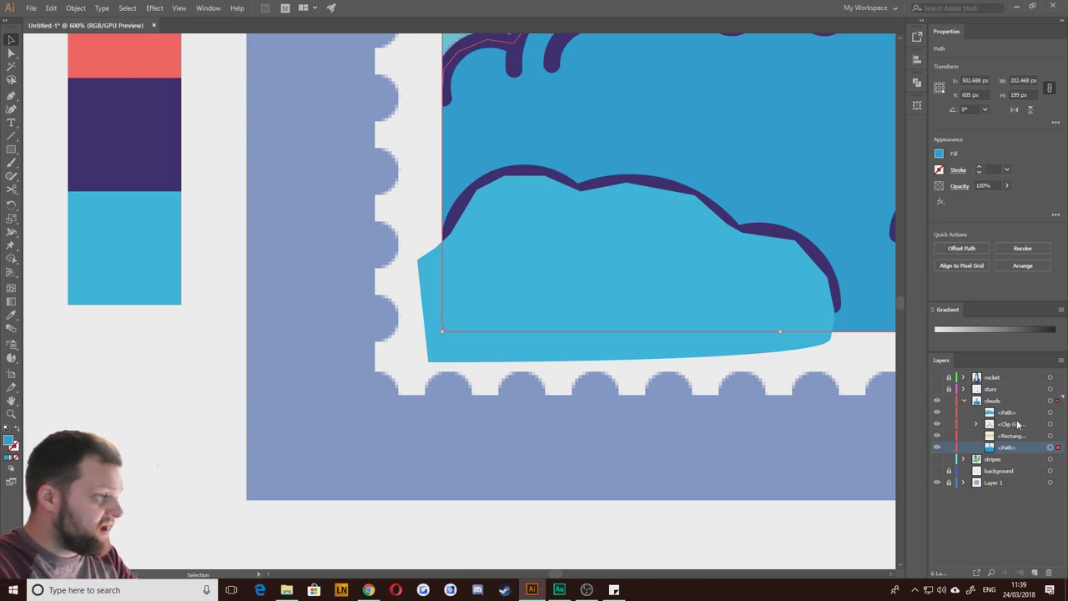
key("ctrl+f")
left_click_drag(1005, 447, 1006, 412)
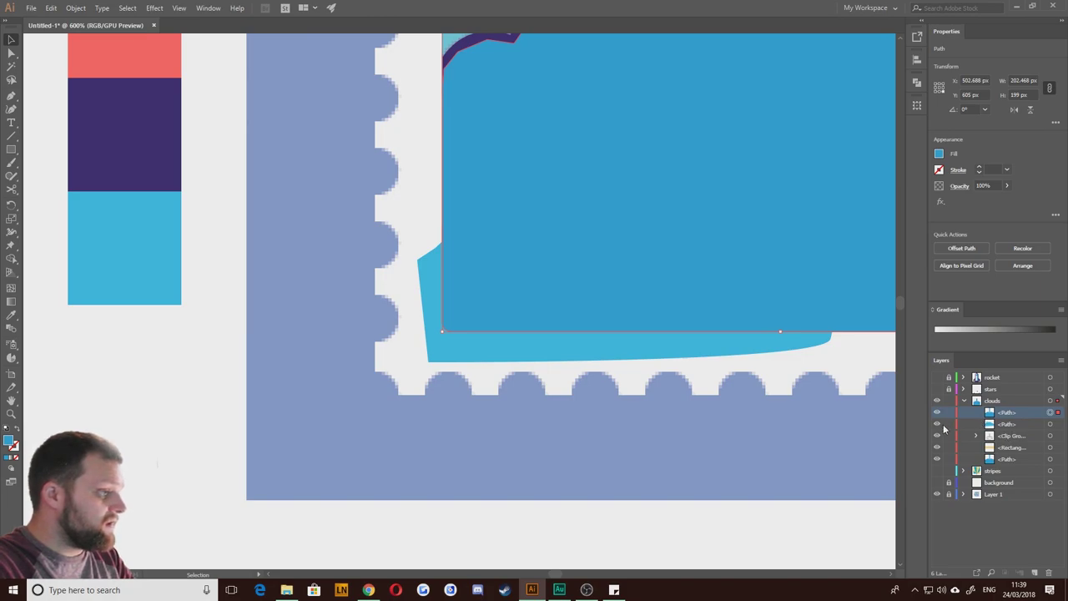
Step: Select the traced cloud shape together with the copied large cloud path and intersect them
left_click(1049, 423)
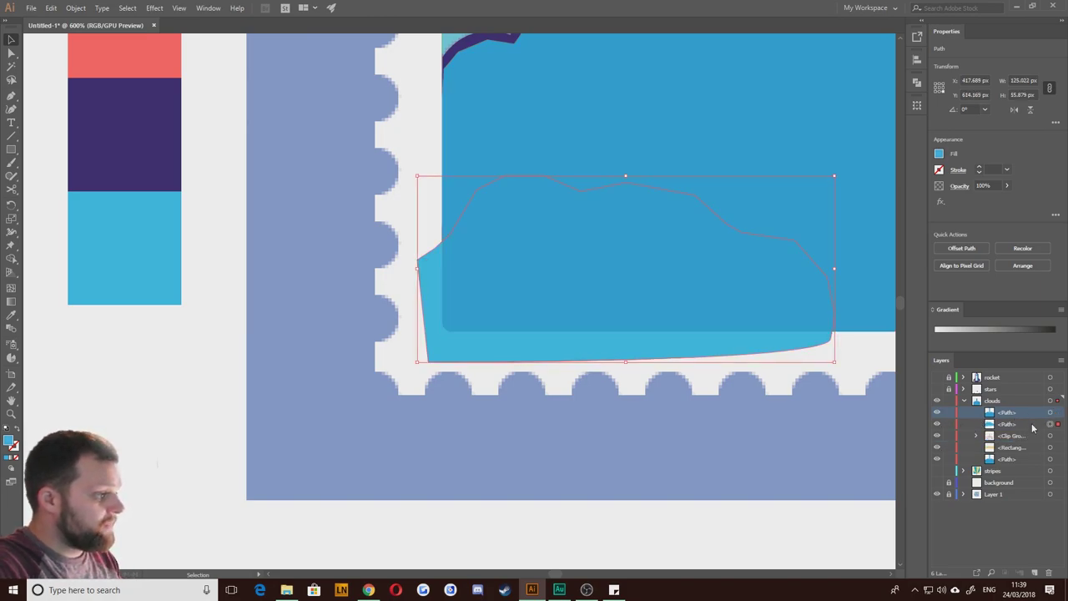
left_click(850, 203, "shift")
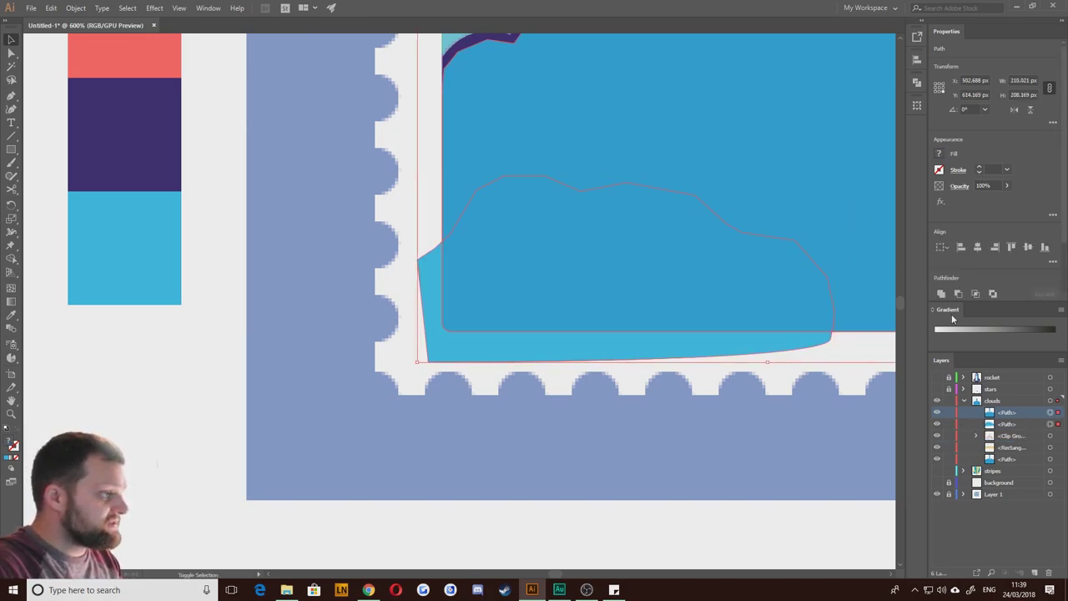
left_click(975, 293)
Step: Recolour the trimmed cloud with the palette's light blue and stack it just above the large cloud fill, behind the outlines
left_click_drag(676, 263, 519, 282)
left_click_drag(240, 288, 362, 309)
key("i")
left_click(310, 294)
key("ctrl+shift+bracketleft")
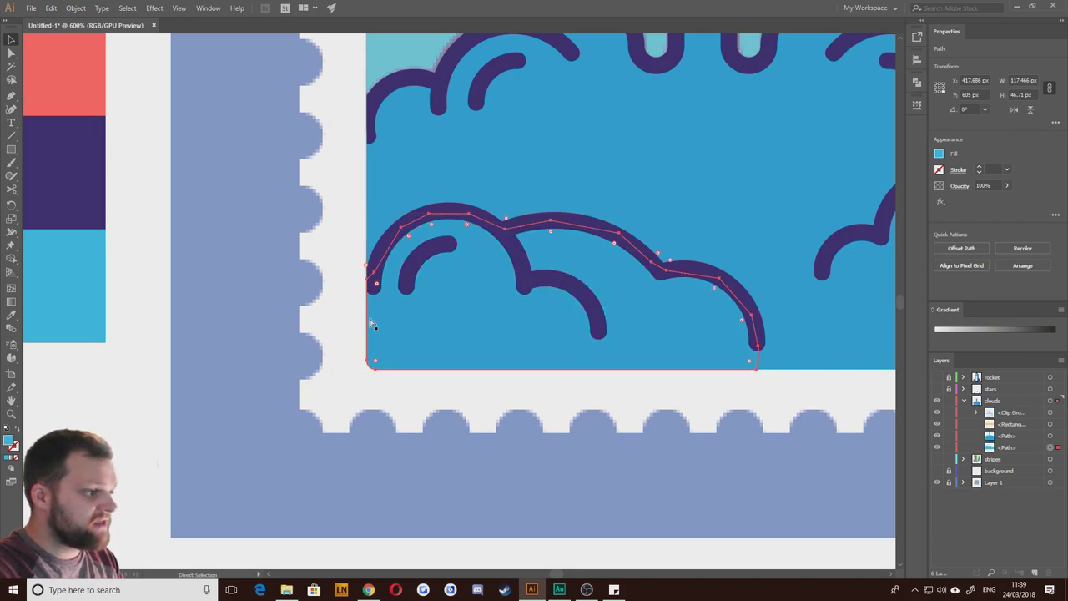
key("ctrl+bracketright")
left_click(169, 424)
scroll(582, 375, "down", 2)
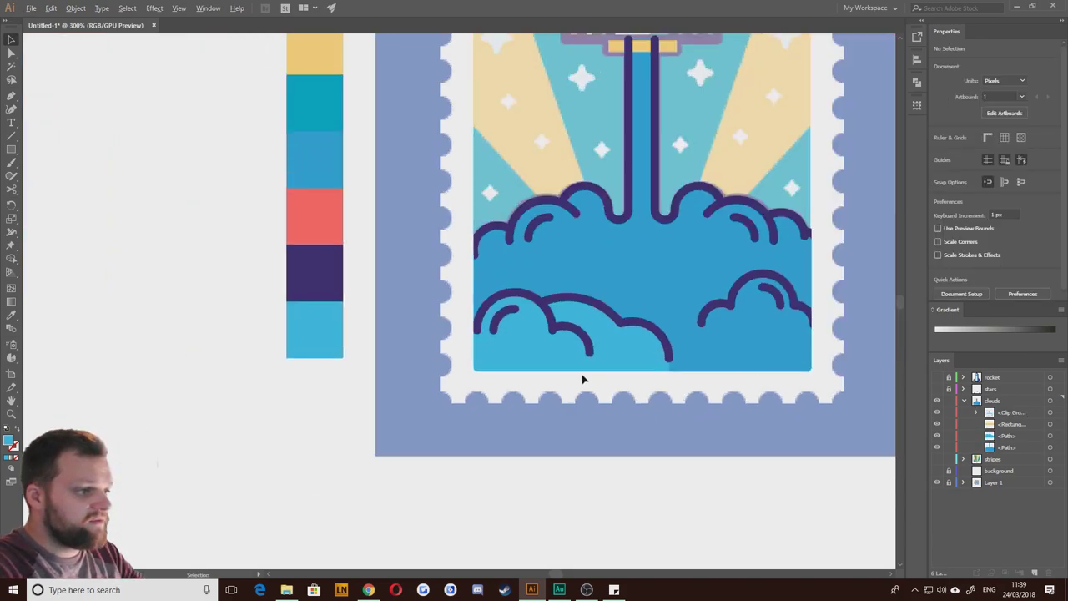
Step: Show the rocket and stars layers, and unlock and expand the stars layer
scroll(581, 374, "down", 1)
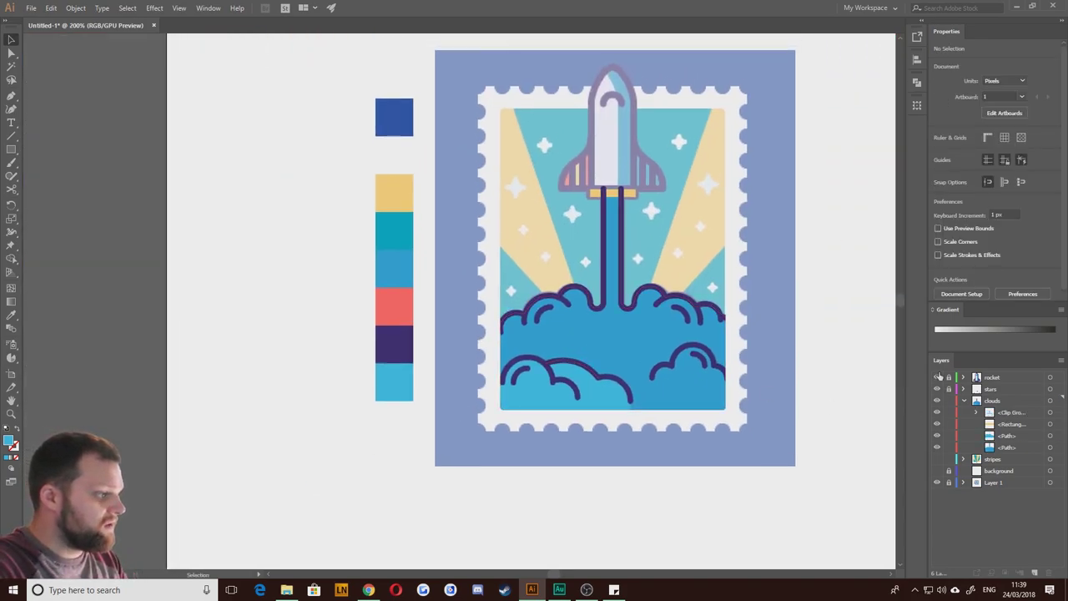
left_click(937, 376)
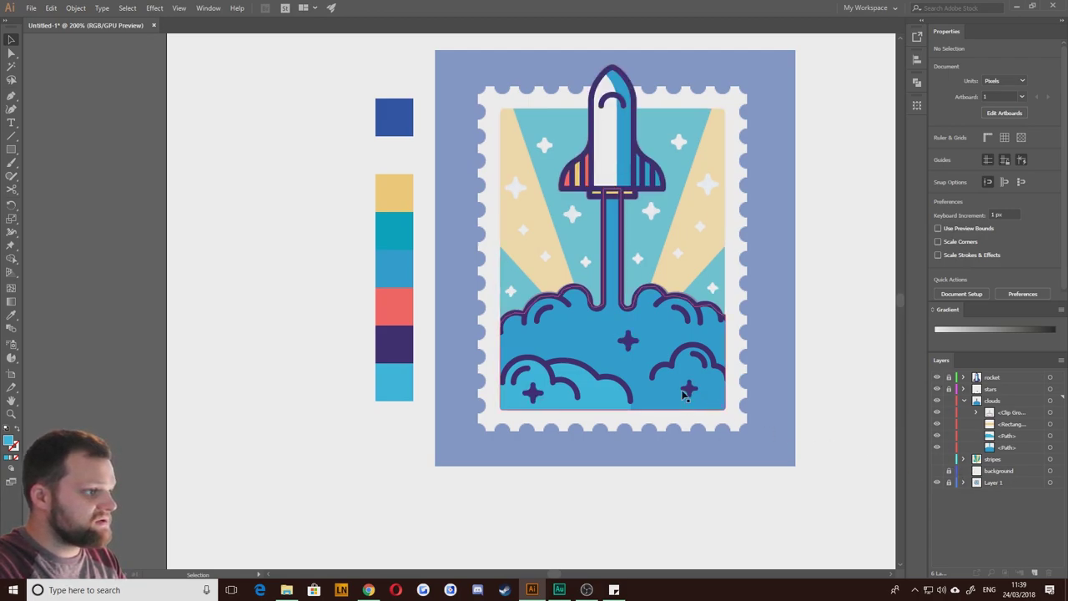
left_click_drag(682, 390, 618, 409)
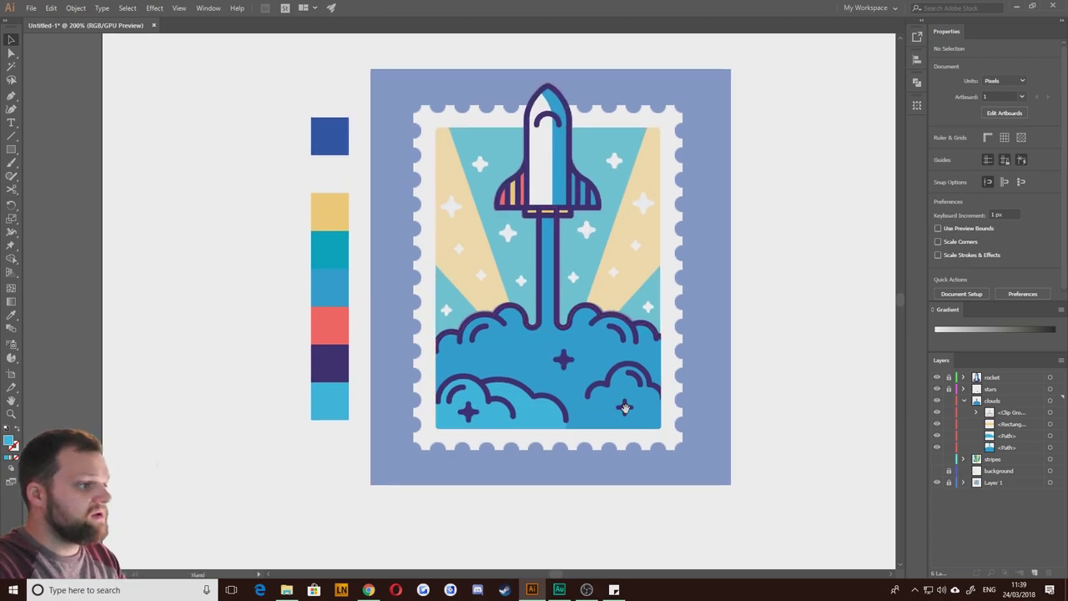
left_click(964, 390)
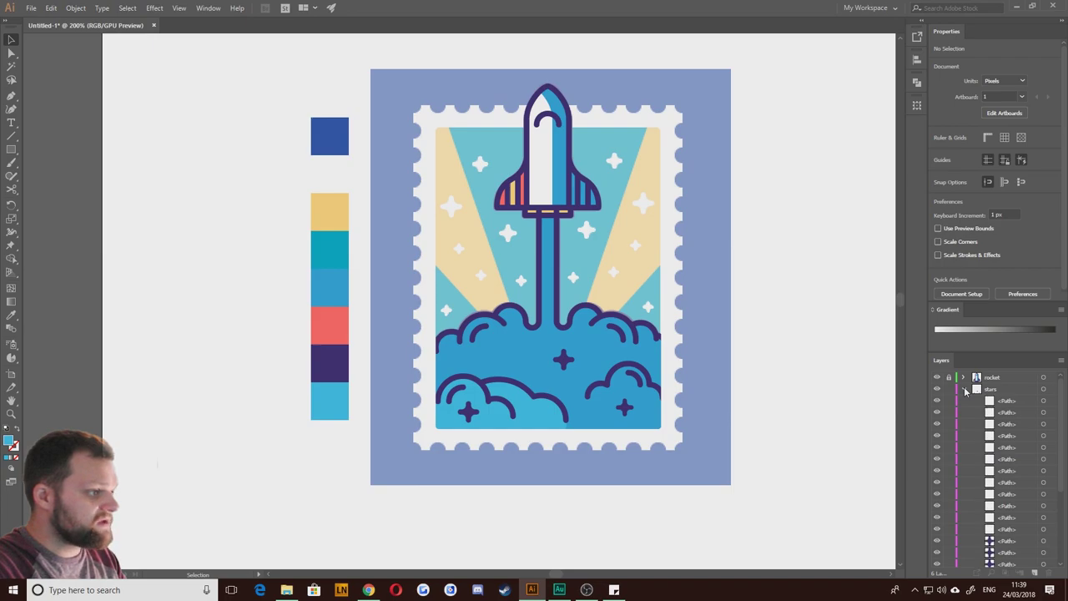
Step: Collapse the stars and clouds layers, show the stripes layer and unlock the background layer
left_click(963, 389)
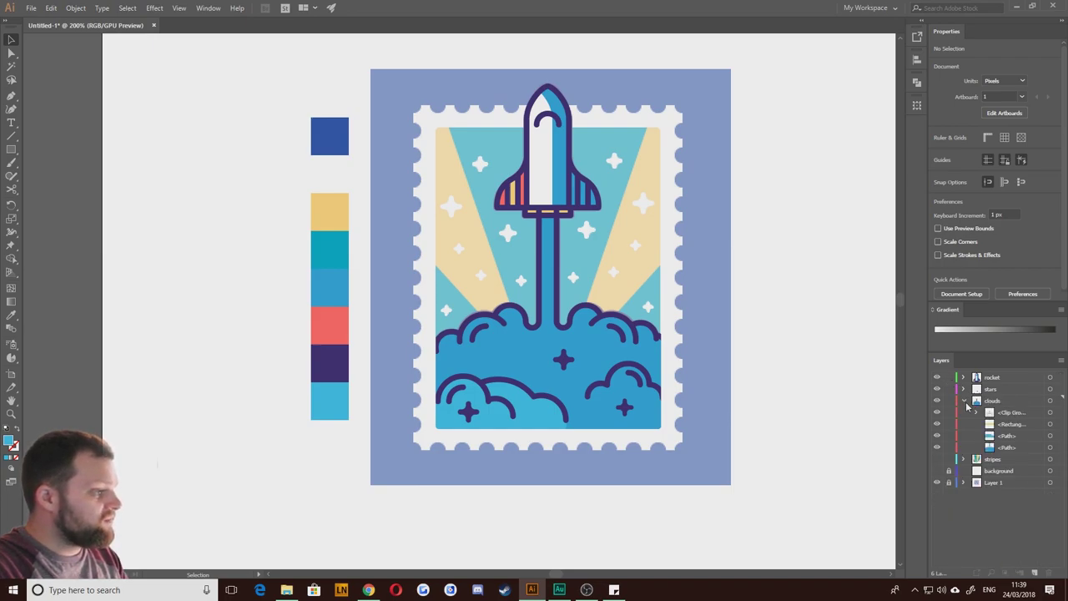
left_click(965, 401)
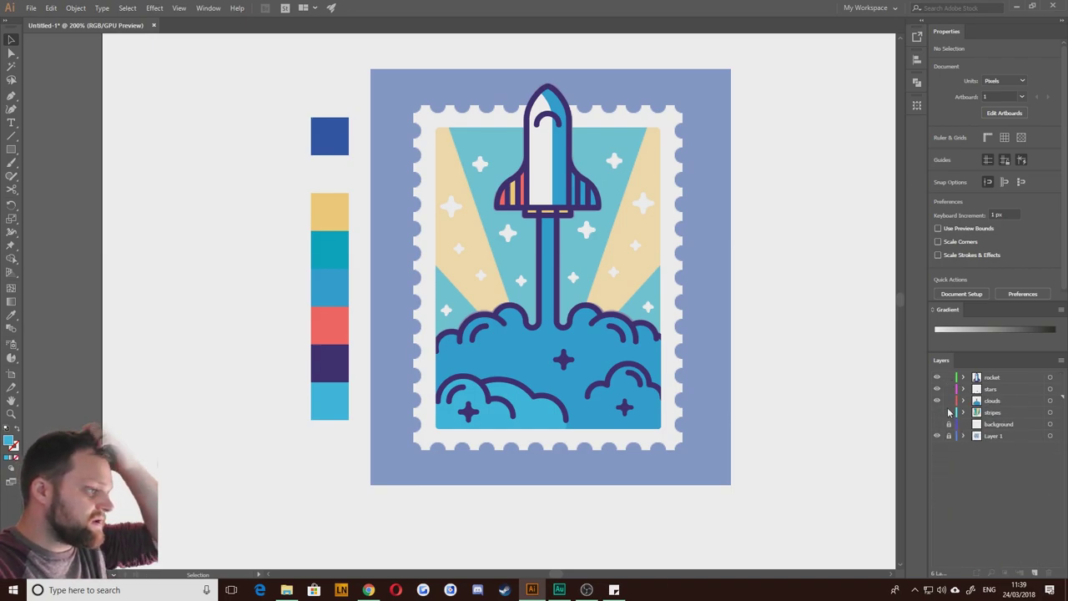
left_click(936, 414)
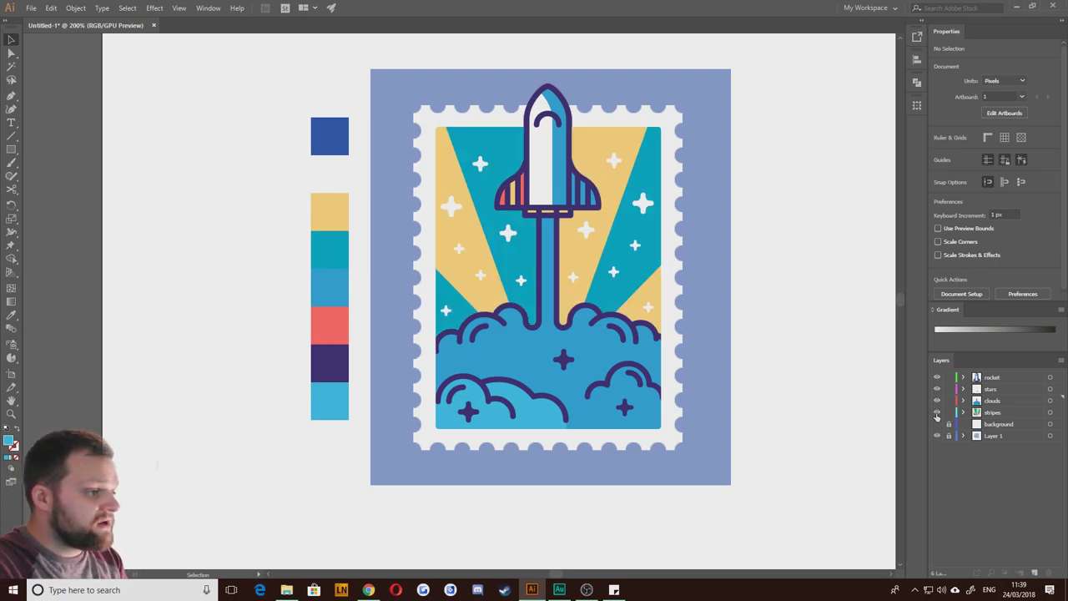
left_click(977, 426)
left_click(980, 448)
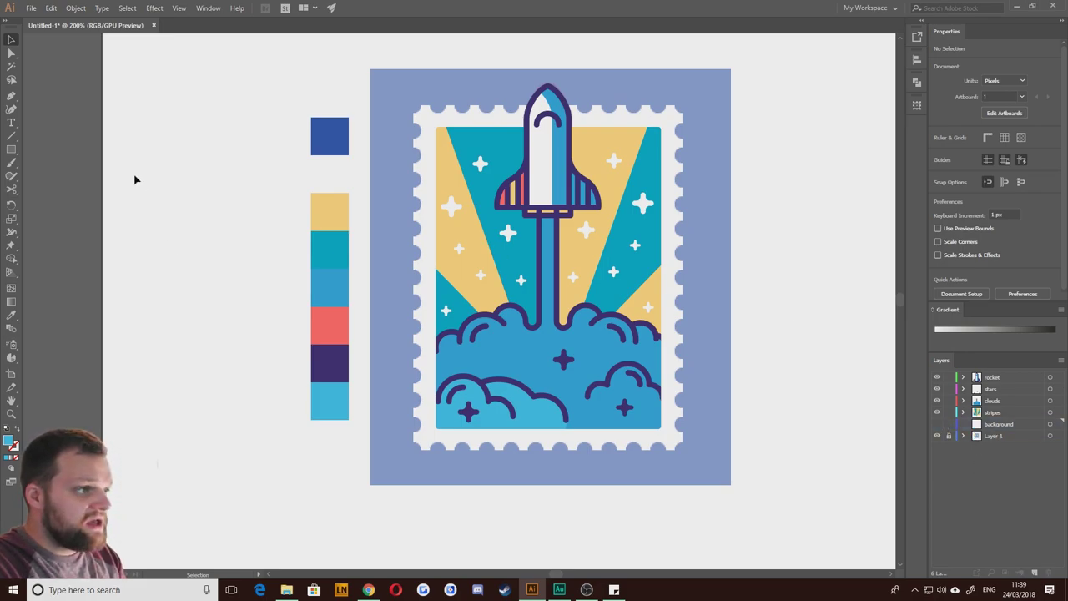
Step: On the visible background layer, draw an off-white rectangle about 242 by 310 px covering the stamp out to its perforated edge
key("i")
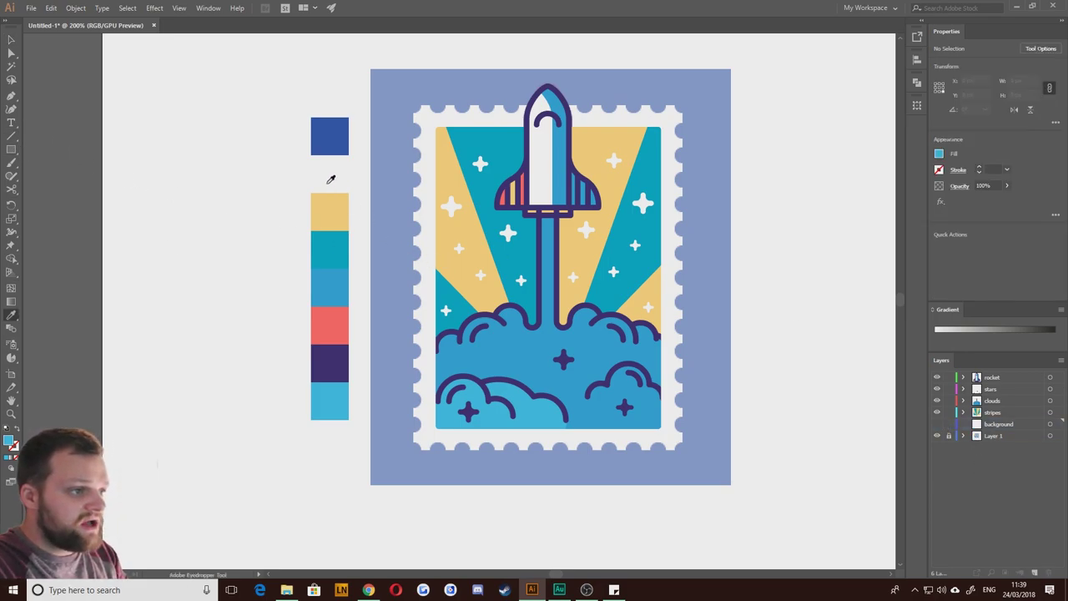
key("m")
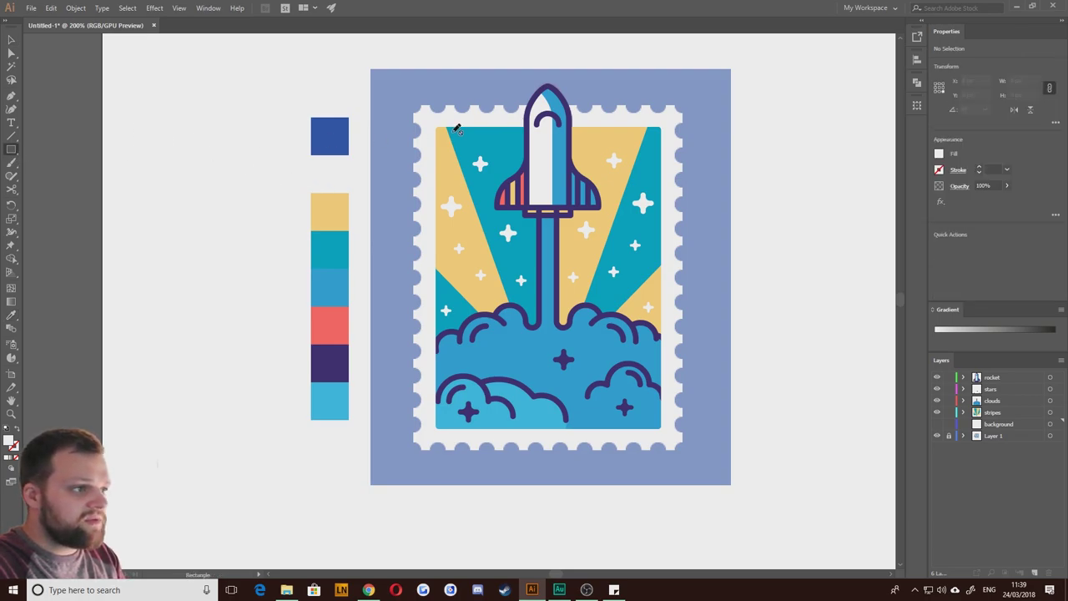
left_click(1021, 427)
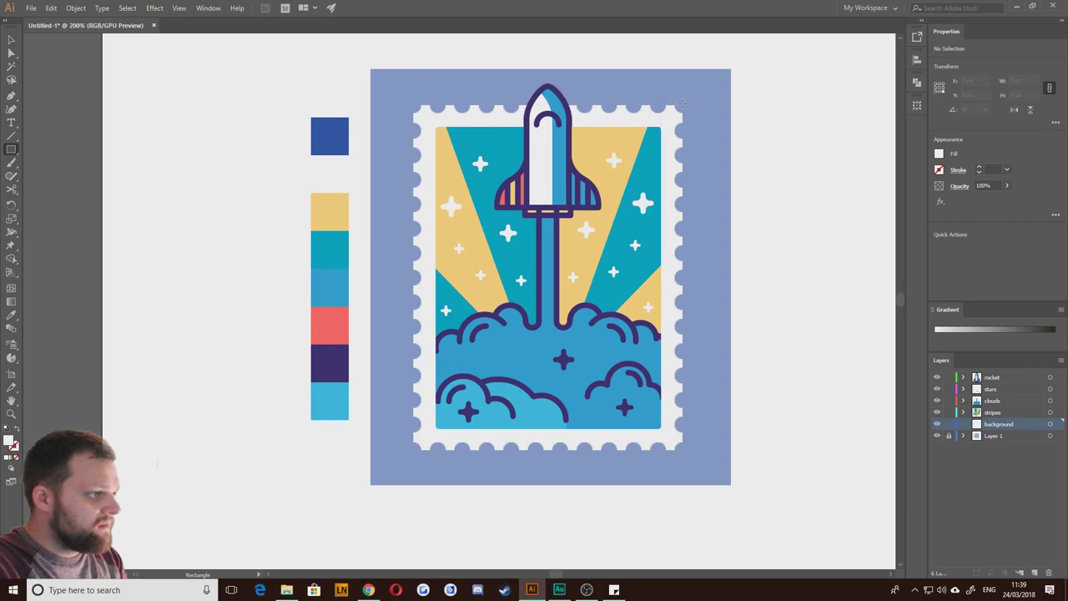
left_click_drag(683, 104, 414, 448)
key("v")
left_click(475, 457)
left_click_drag(483, 466, 456, 436)
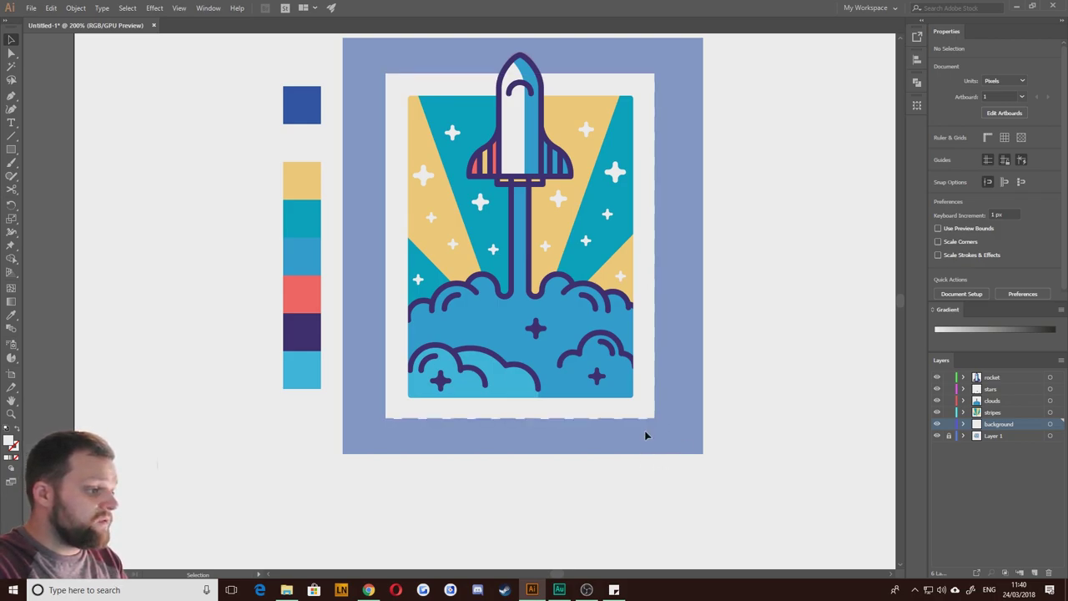
Step: Extend the rectangle's bottom edge slightly to cover the traced stamp's lower edge
left_click_drag(11, 149, 60, 176)
scroll(401, 430, "up", 5)
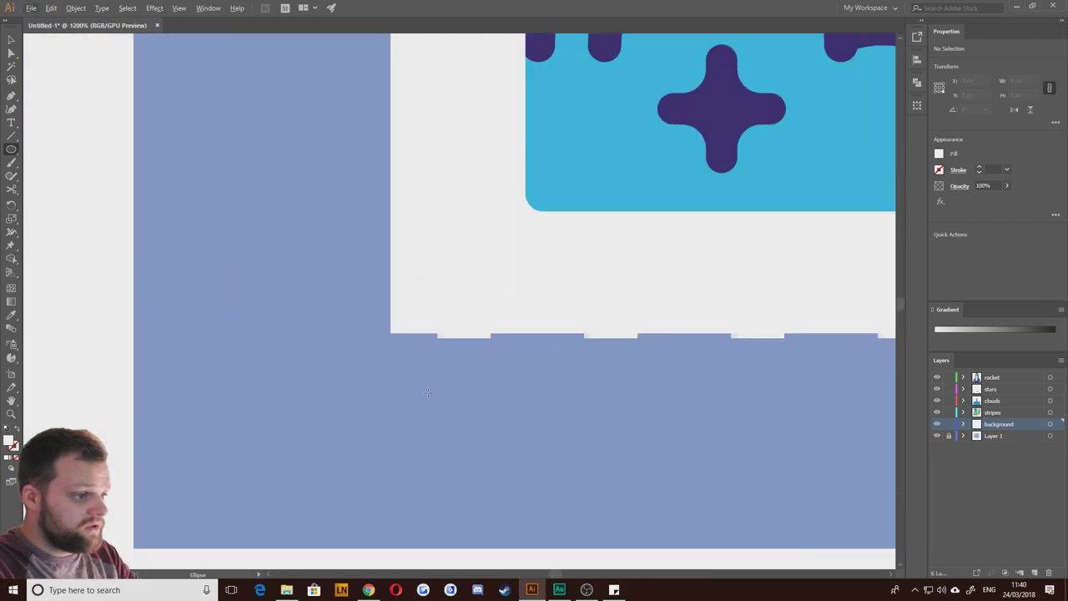
key("v")
left_click(434, 258)
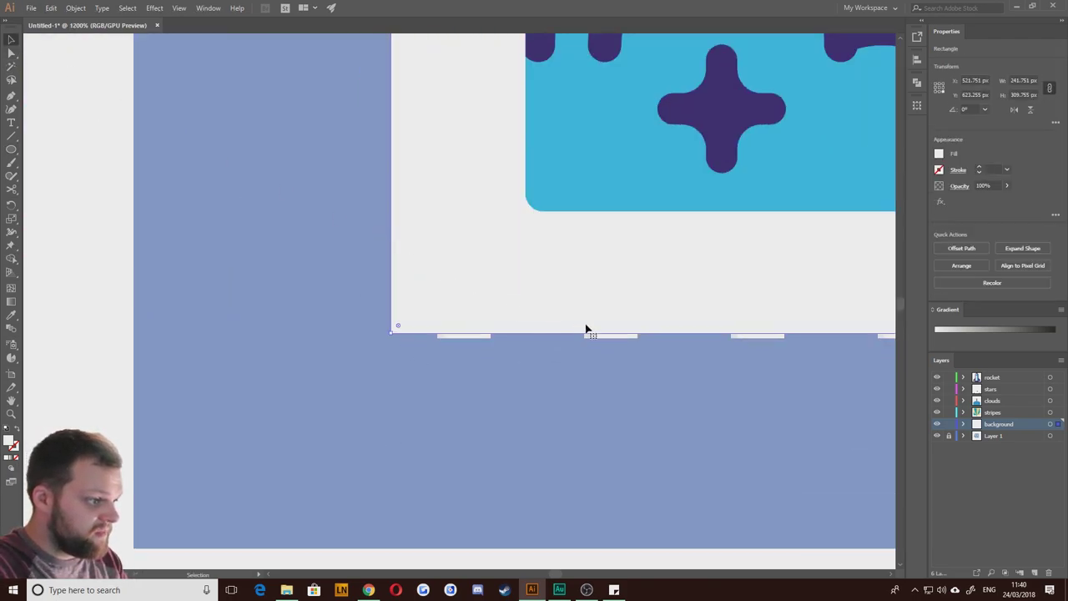
left_click_drag(584, 327, 240, 335)
scroll(524, 312, "down", 2)
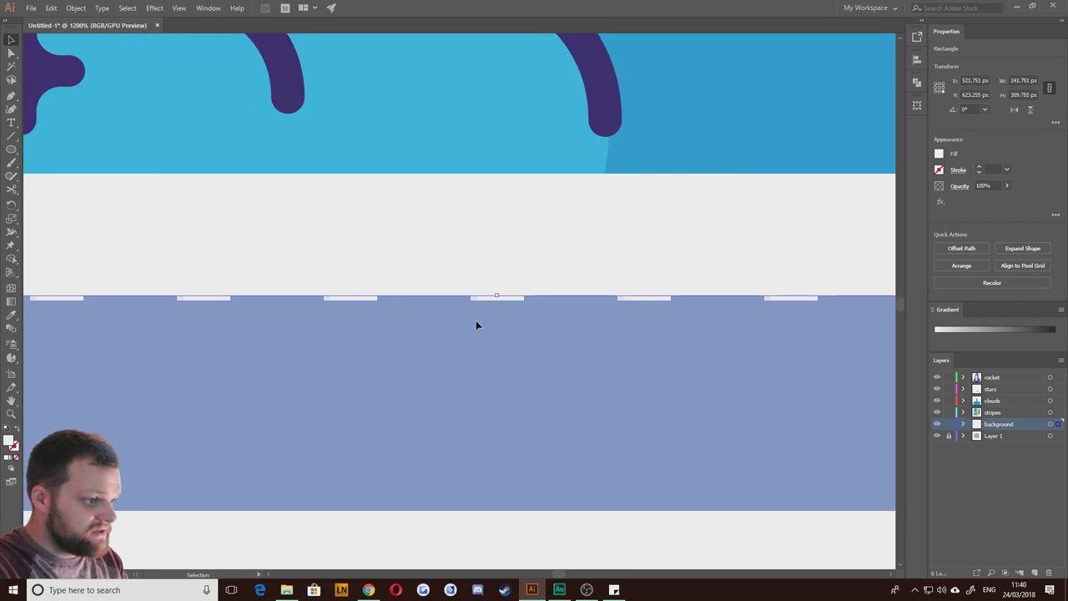
scroll(493, 312, "down", 1, "alt")
left_click_drag(494, 300, 493, 306)
left_click_drag(32, 255, 399, 312)
left_click(156, 269)
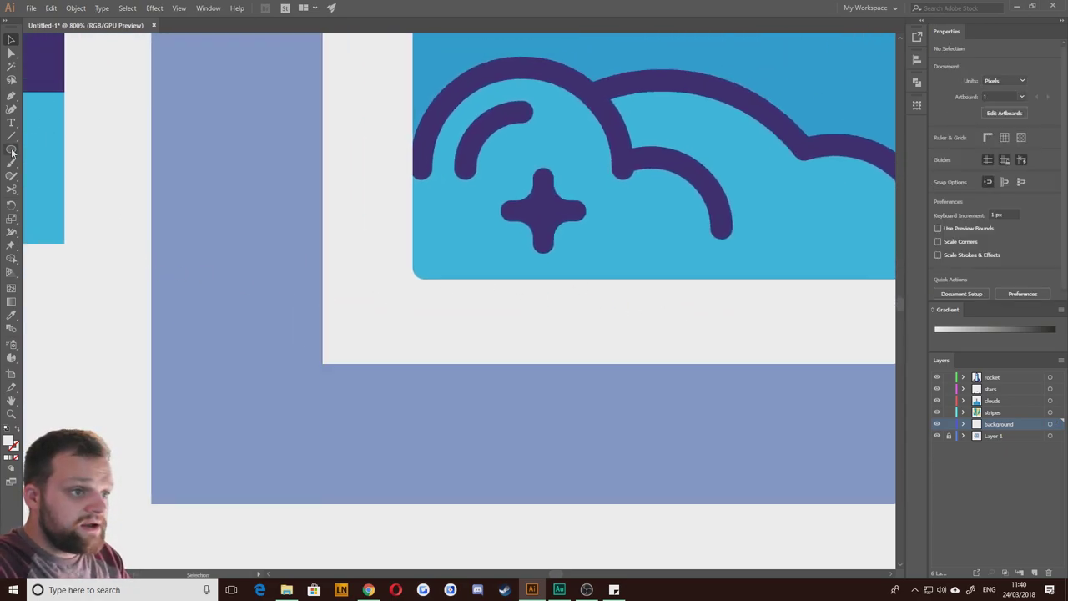
Step: Draw a 23 px off-white circle centred on the rectangle's lower-left corner
left_click(10, 149)
left_click_drag(322, 362, 270, 329)
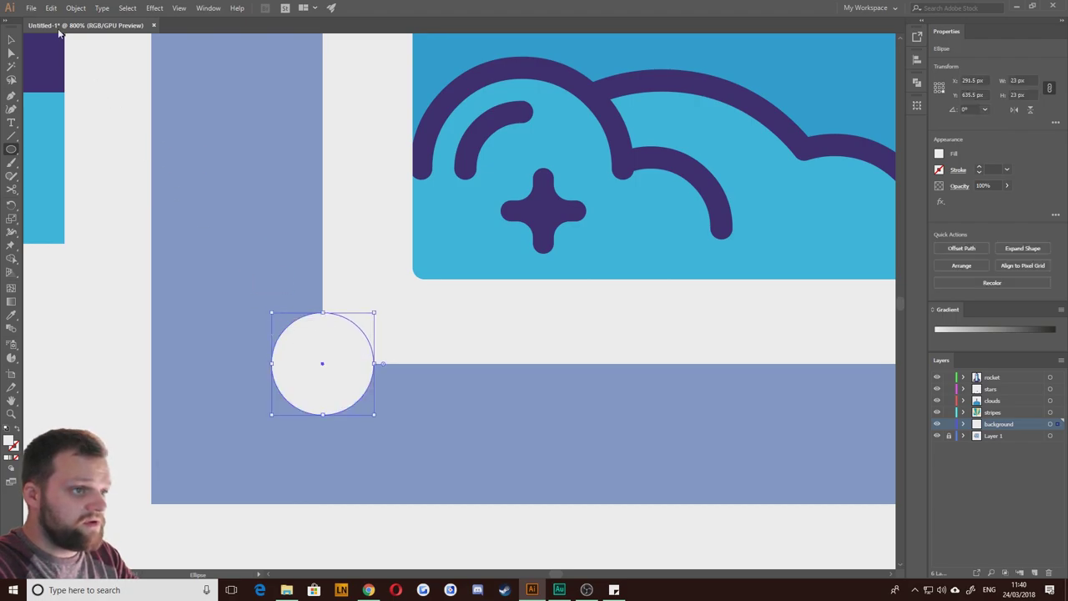
left_click(11, 38)
left_click(178, 342)
Step: Duplicate the corner circle onto the other three corners of the rectangle
scroll(225, 363, "down", 3)
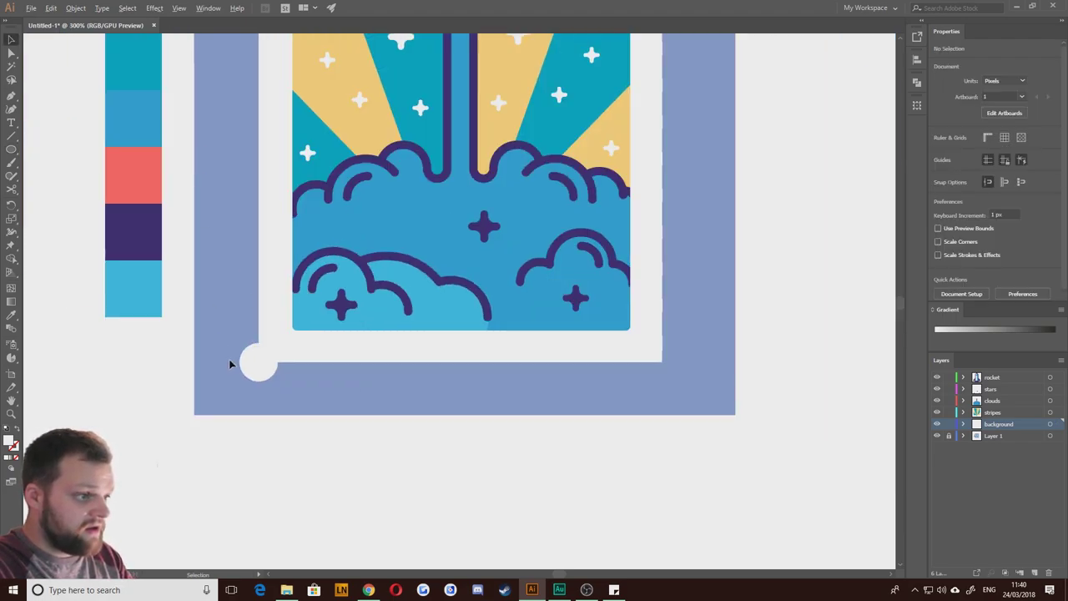
left_click_drag(249, 280, 345, 446)
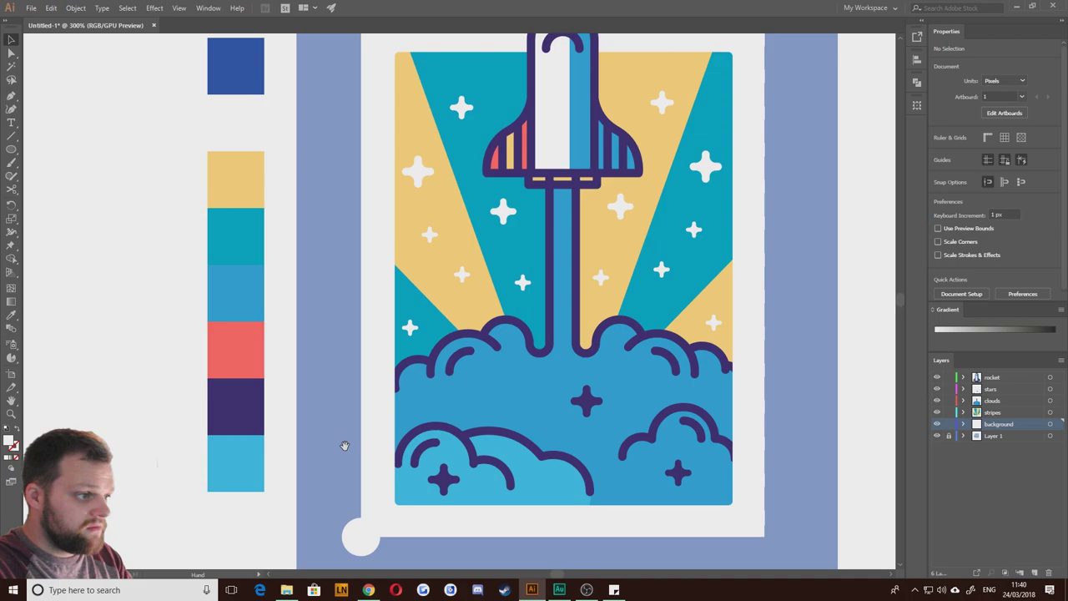
left_click(355, 539)
scroll(362, 489, "down", 2)
key("ctrl+shift+a")
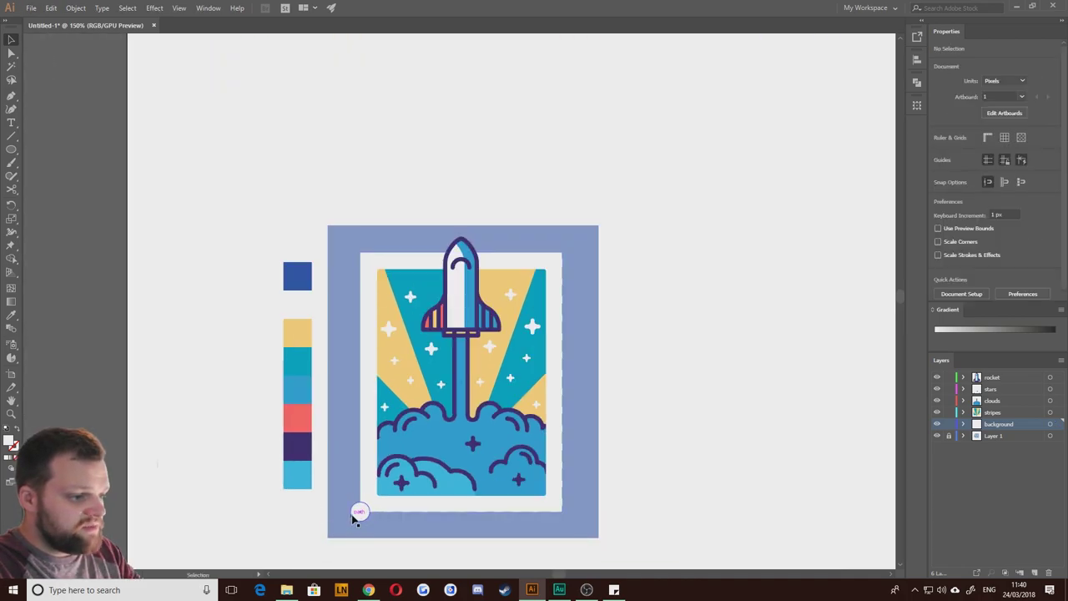
left_click_drag(354, 518, 573, 519)
key("ctrl+shift+a")
left_click_drag(448, 476, 439, 394)
key("ctrl+shift+a")
Step: Copy the corner circle to the midpoints of the rectangle's bottom and top edges, with the artwork layers above the background hidden
left_click(544, 437)
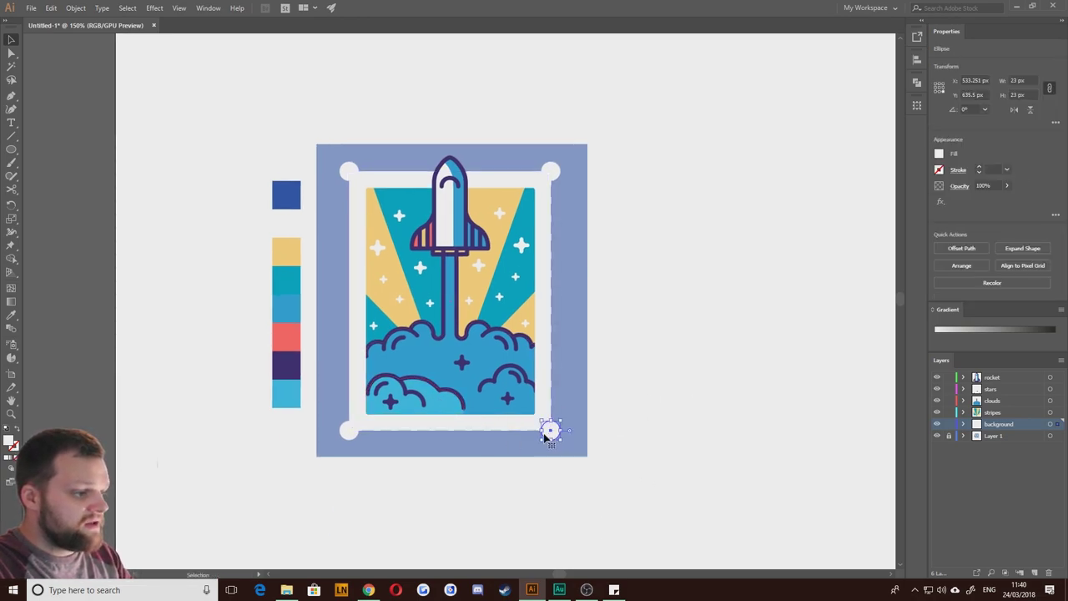
key("ctrl+shift+a")
left_click_drag(550, 440, 449, 172)
left_click(446, 477)
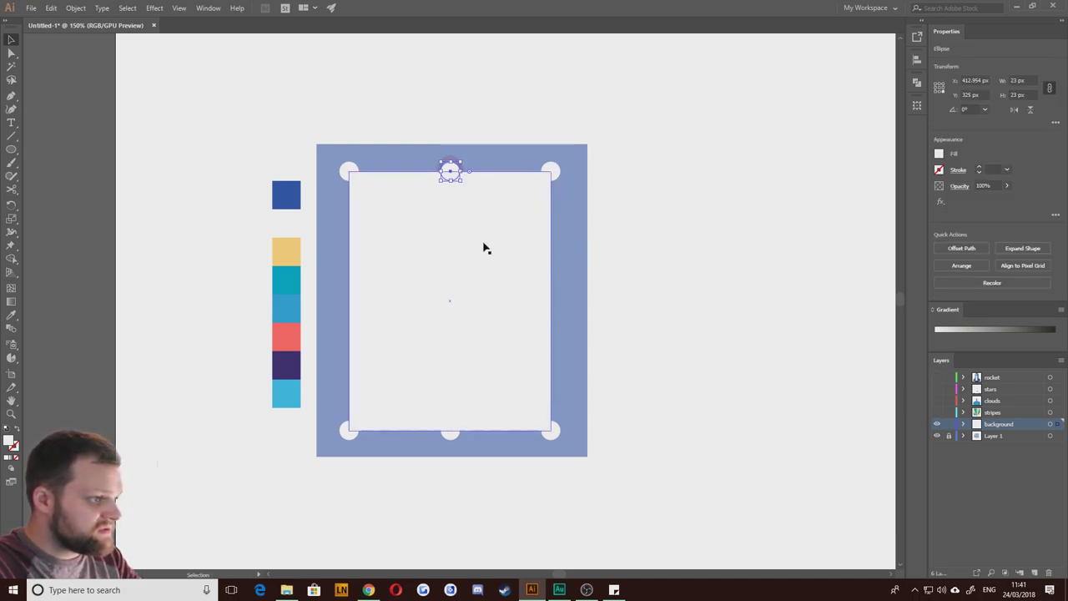
Step: Rotate a copy of the top and bottom midpoint circles by 90° and align the copies to the midpoints of both side edges
left_click(381, 133)
left_click(450, 176)
left_click_drag(451, 178, 450, 173)
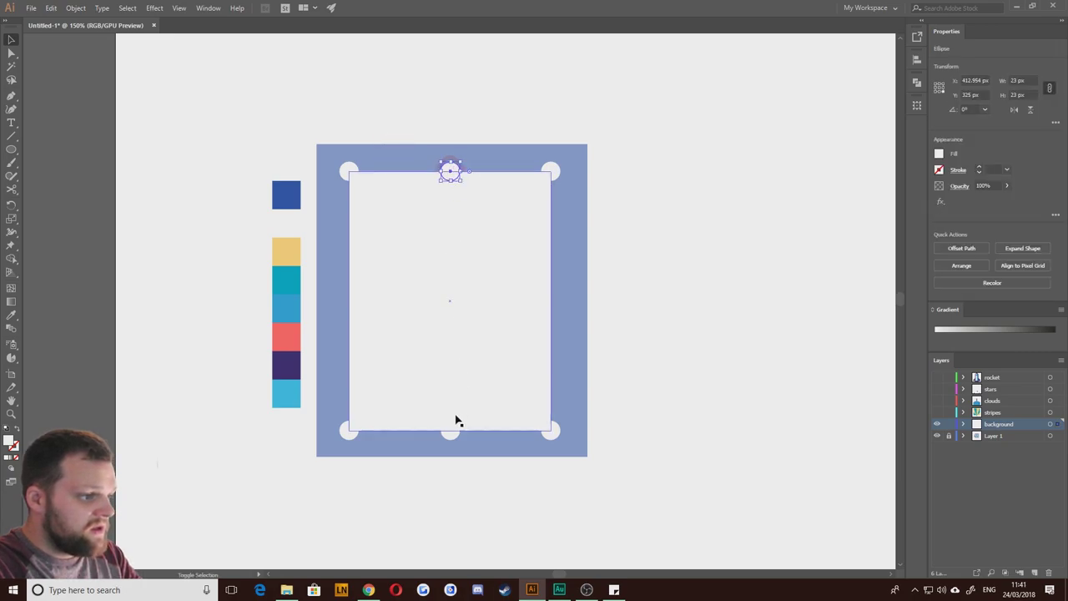
left_click(450, 432, "shift")
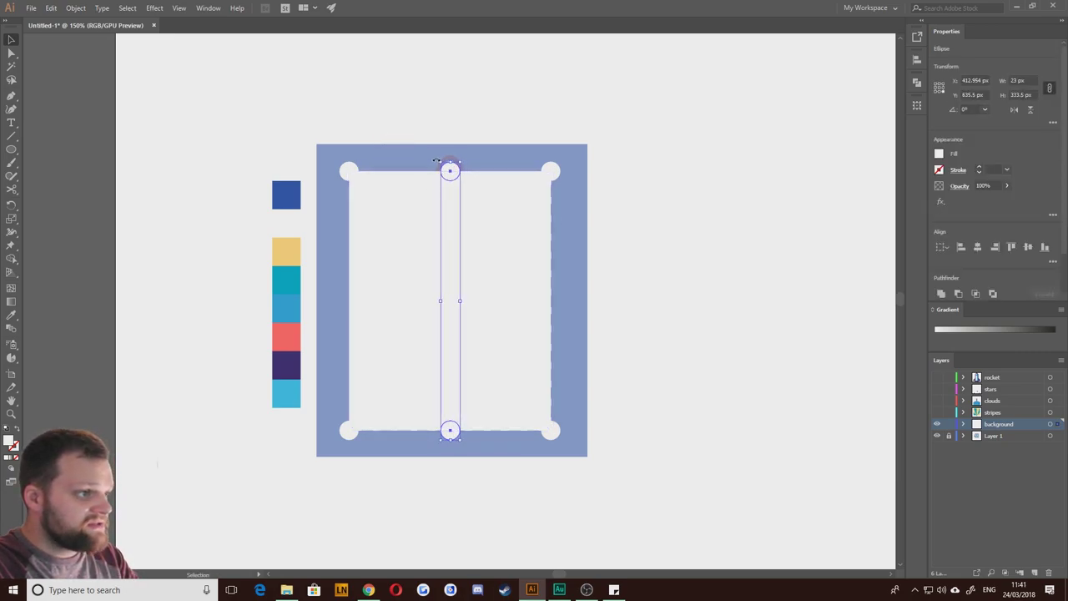
left_click_drag(437, 157, 350, 300)
left_click(251, 297)
left_click_drag(584, 309, 554, 305)
left_click(596, 230)
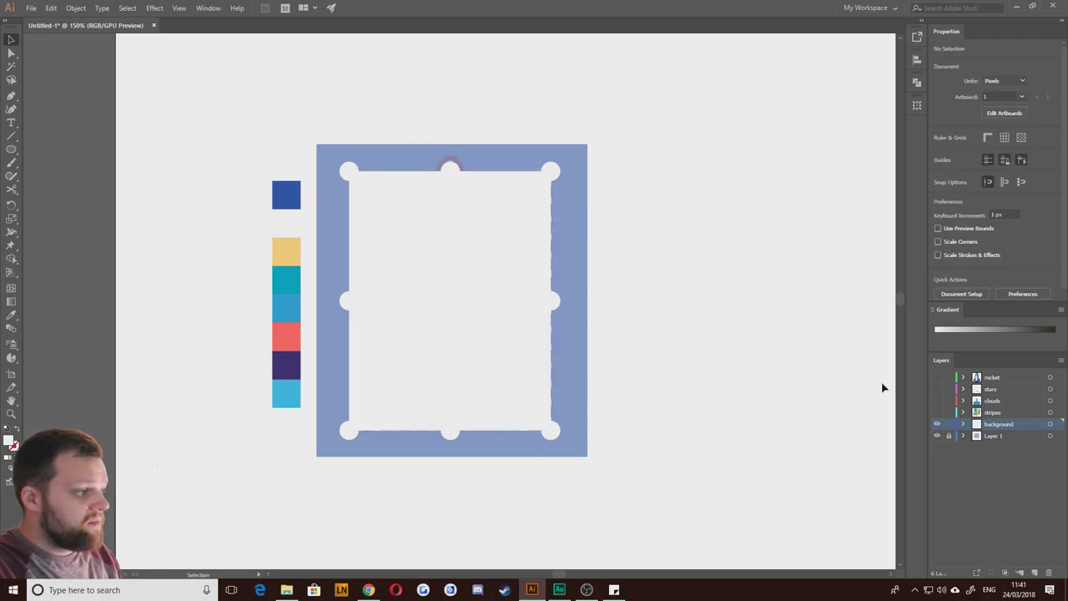
Step: Duplicate the top-centre circle halfway toward each upper corner, and copy that pair down to the bottom edge
left_click(939, 425, "alt")
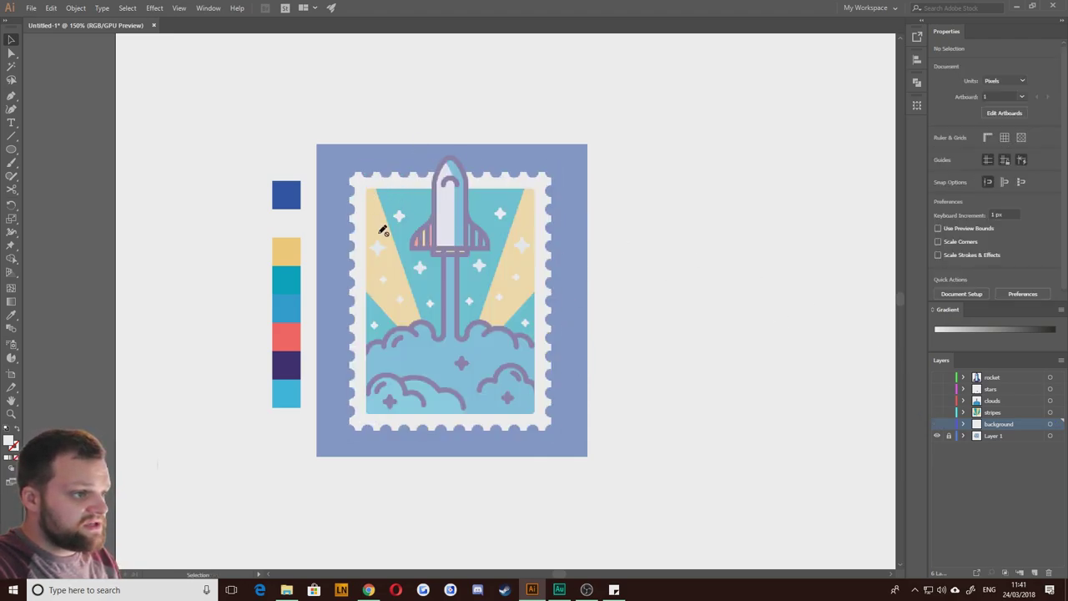
left_click(936, 425, "alt")
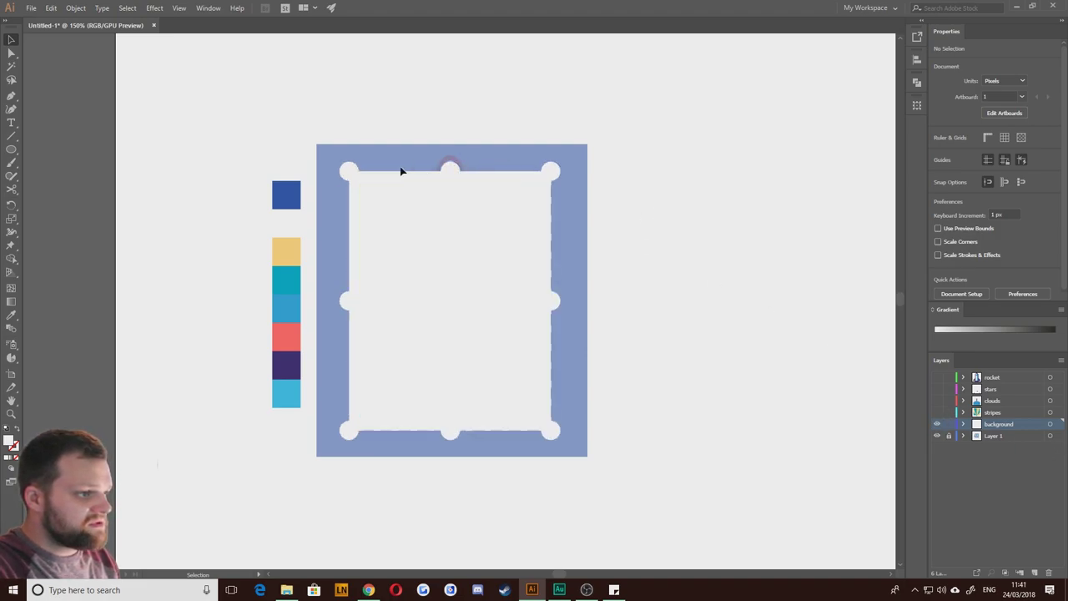
left_click(453, 170)
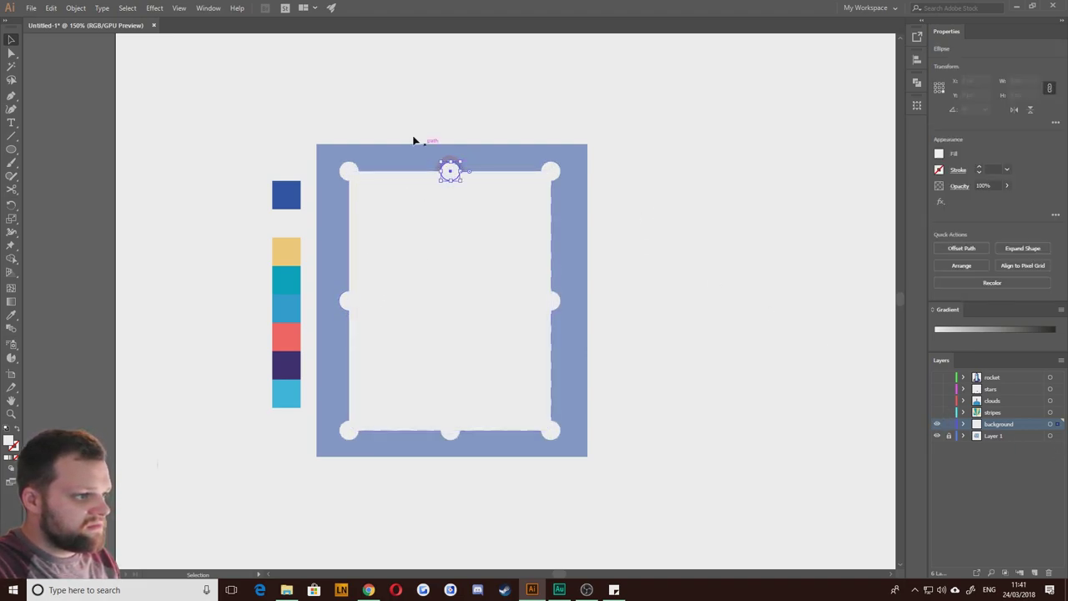
left_click(425, 133)
left_click_drag(449, 167, 501, 174)
left_click(401, 126)
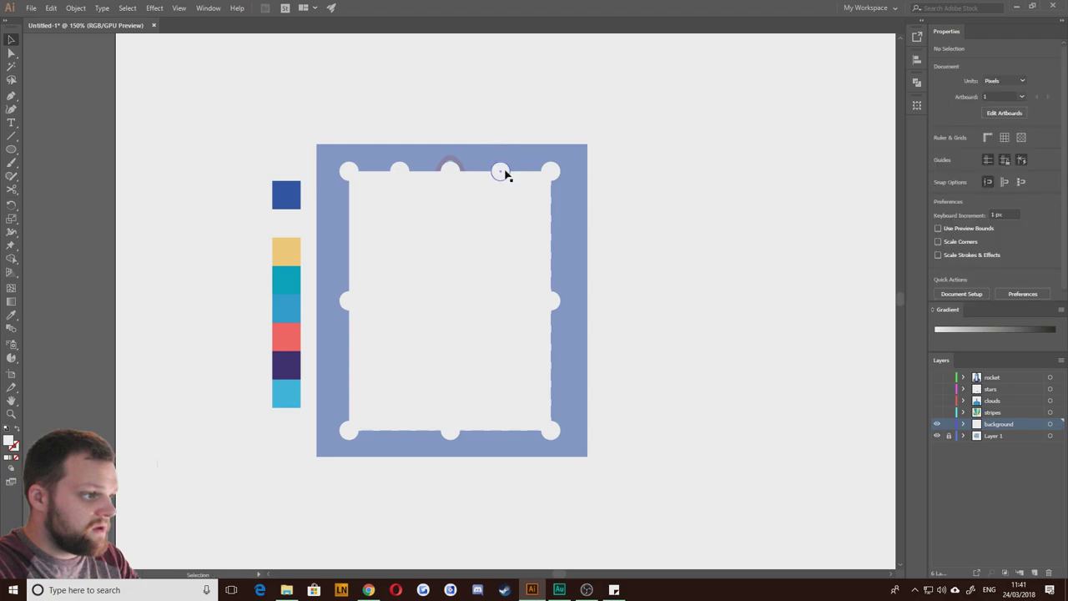
left_click(407, 175, "shift")
left_click_drag(407, 175, 422, 437)
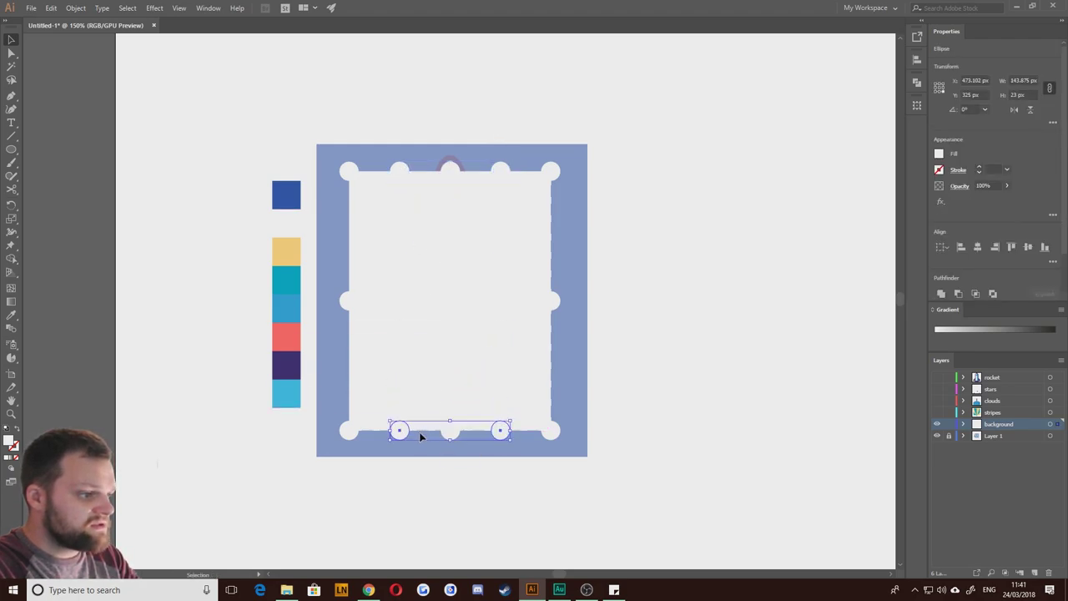
left_click(403, 443)
left_click(400, 432)
left_click(503, 430, "shift")
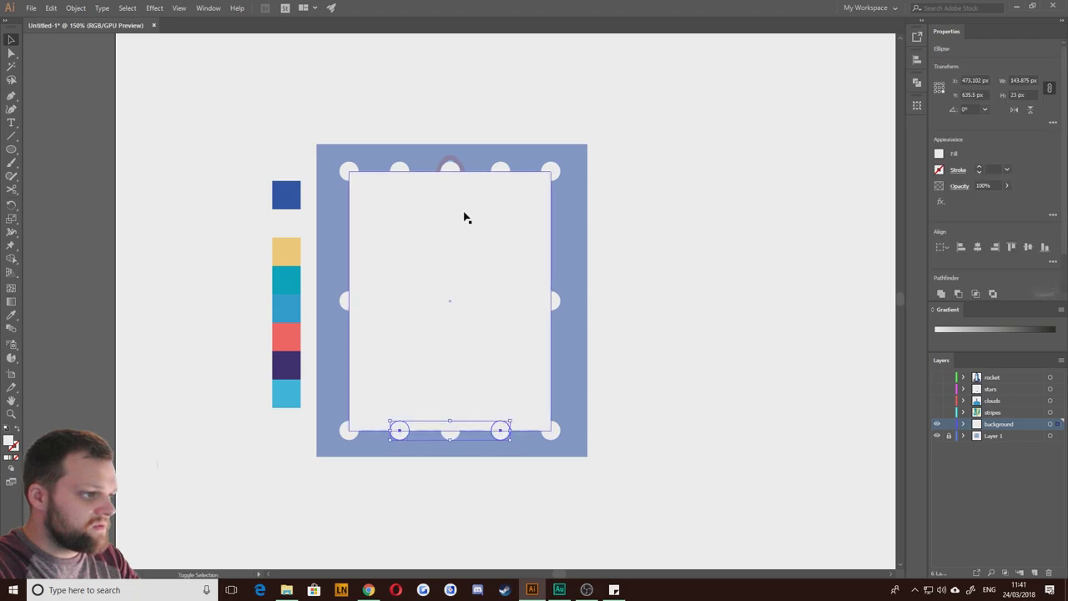
Step: Duplicate the pair of side-midpoint circles about halfway toward the lower corners and halfway toward the upper corners
left_click(347, 300)
left_click(554, 302, "shift")
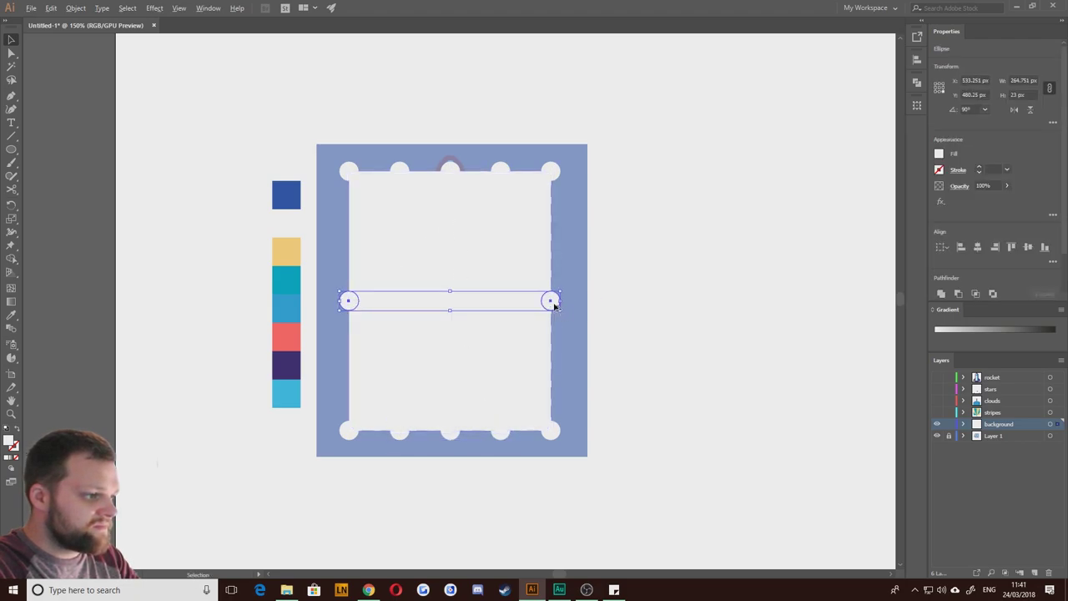
left_click_drag(554, 305, 550, 364)
left_click(616, 362)
left_click(553, 365)
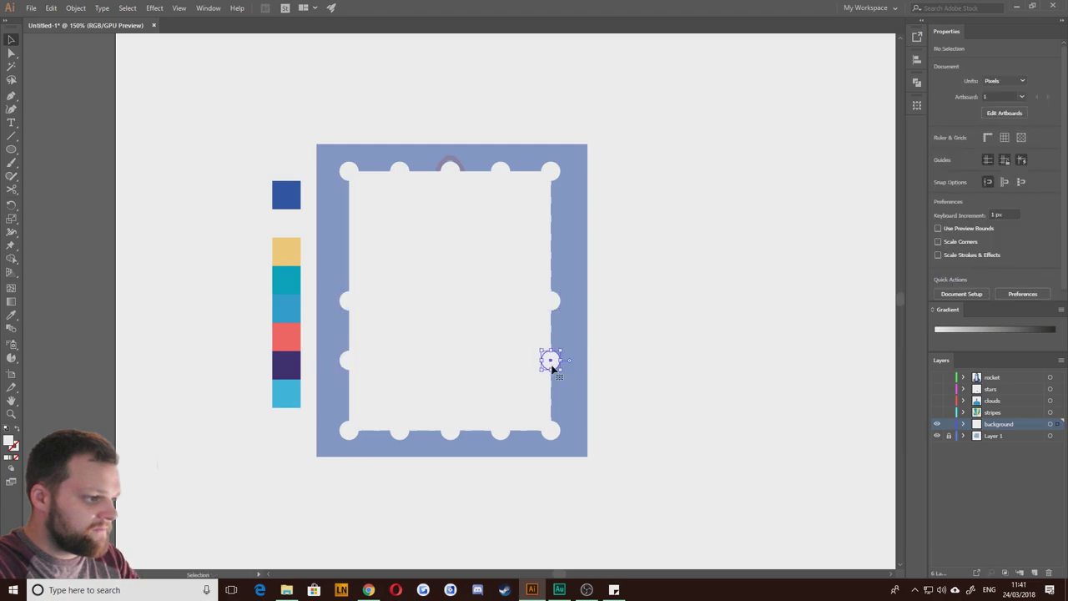
left_click(354, 363, "shift")
left_click_drag(548, 364, 552, 240)
left_click(564, 240)
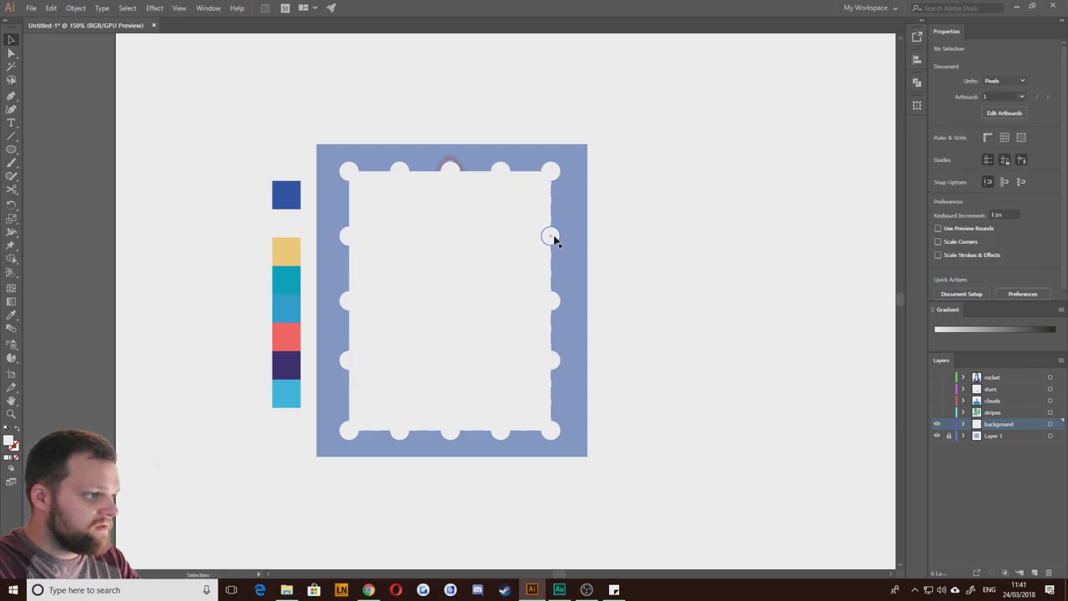
Step: Fill the remaining gaps along both side edges with further copies of the side circle pair
left_click(553, 239)
left_click(349, 236, "shift")
left_click_drag(351, 237, 348, 397)
left_click(271, 448)
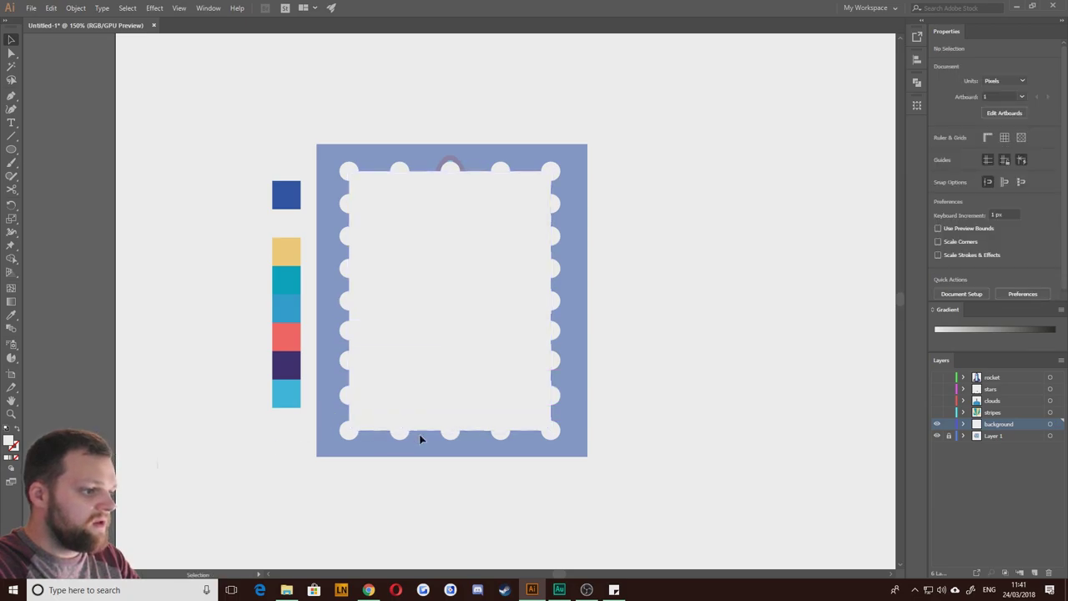
Step: Copy the centre and left-quarter circles on the top and bottom edges into the gaps on their left
left_click(400, 433)
left_click(400, 172, "shift")
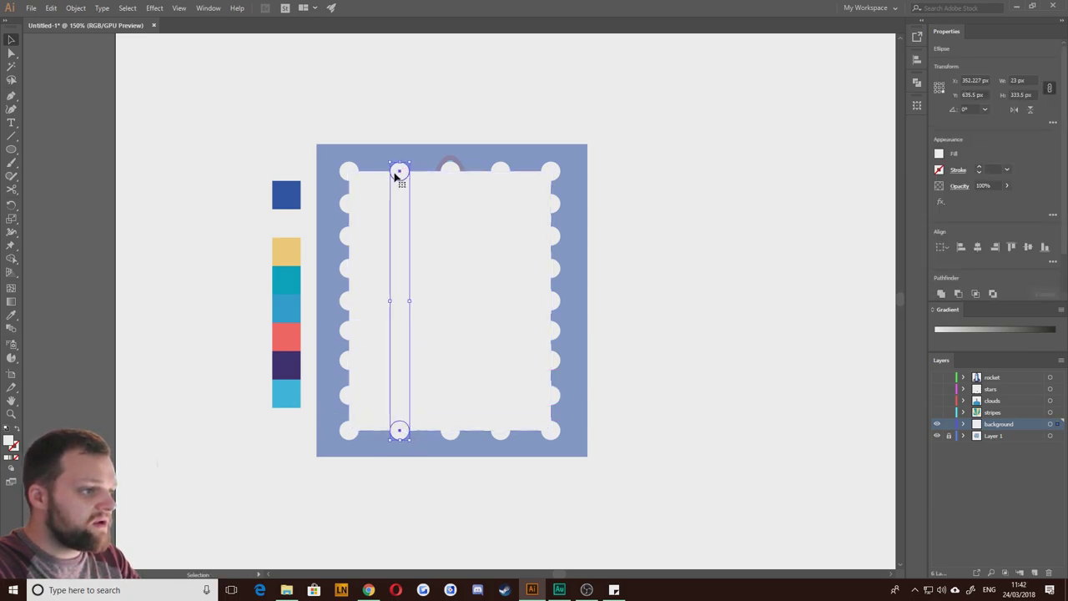
left_click(451, 170, "shift")
left_click(448, 435, "shift")
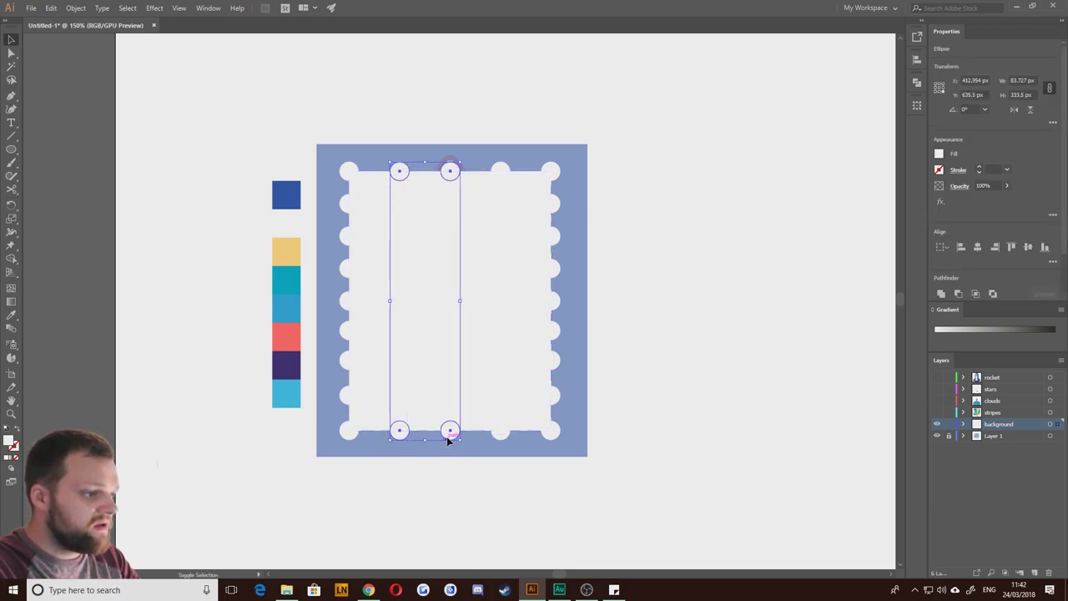
left_click_drag(395, 173, 369, 174)
left_click(465, 126)
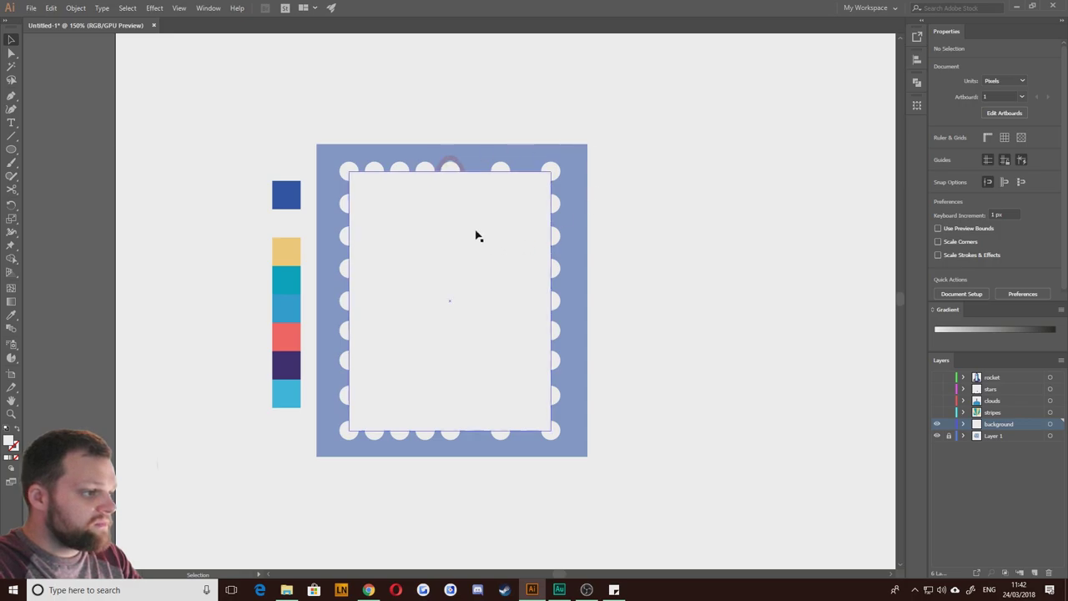
Step: Evenly distribute the row of circles along the stamp's top edge and the row along its bottom edge horizontally
left_click_drag(580, 133, 306, 171)
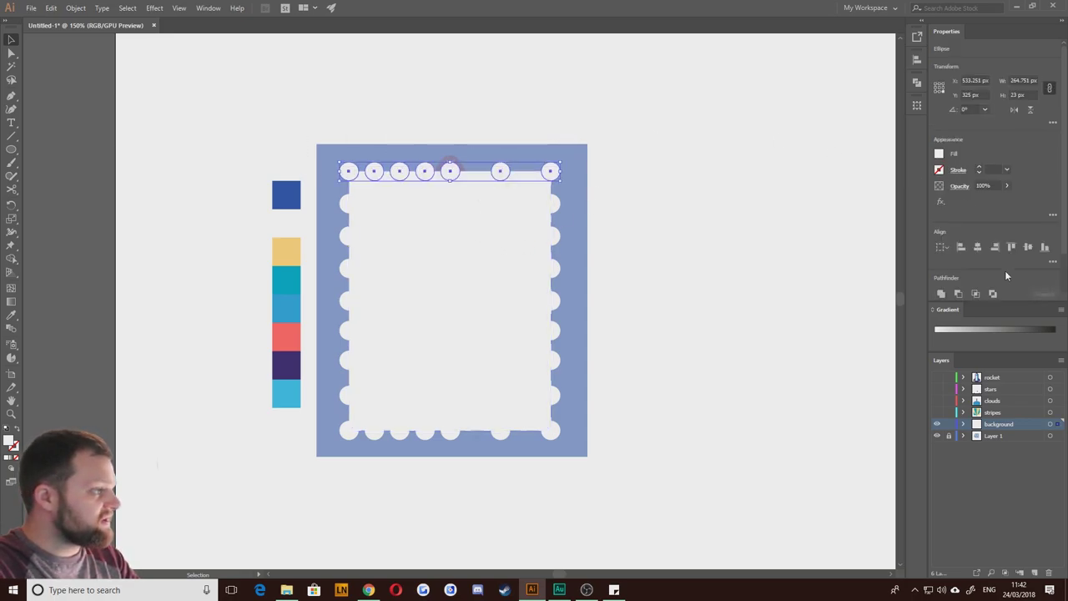
left_click(1052, 261)
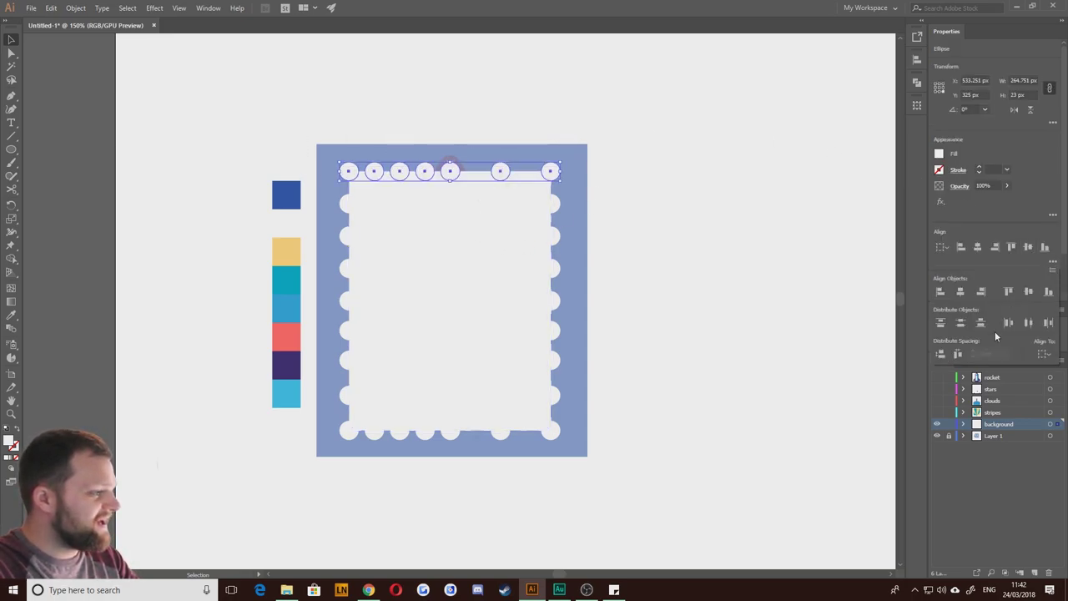
left_click(1027, 323)
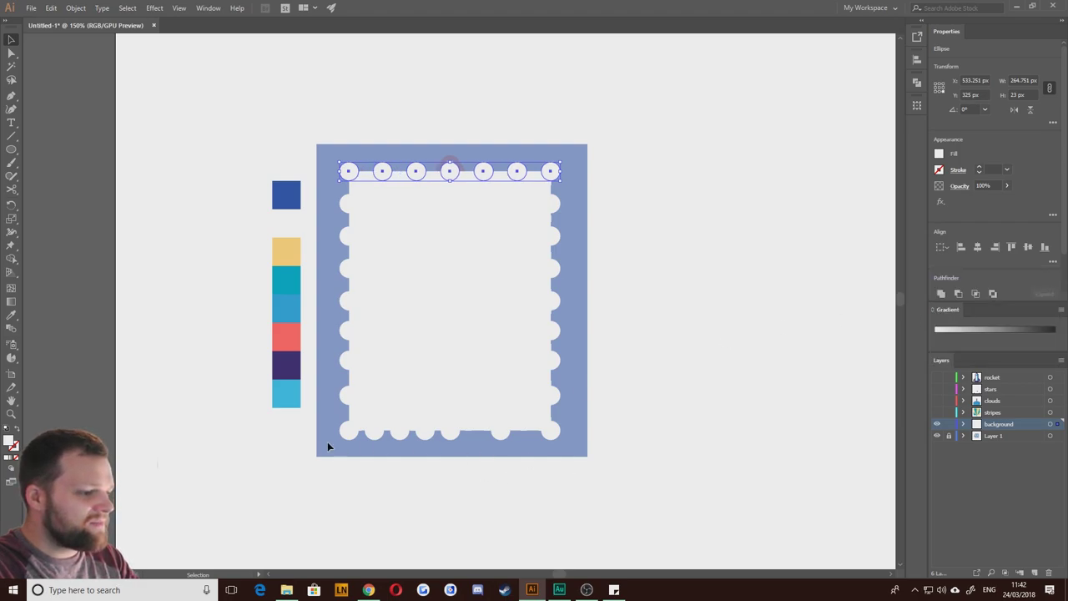
left_click(550, 431)
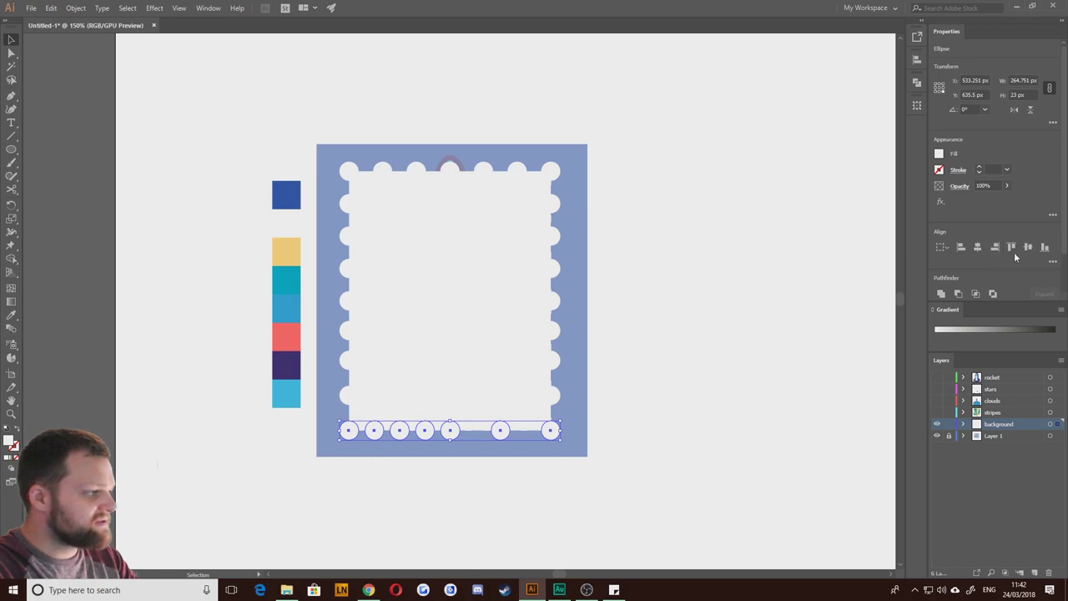
left_click(977, 247)
key("ctrl+z")
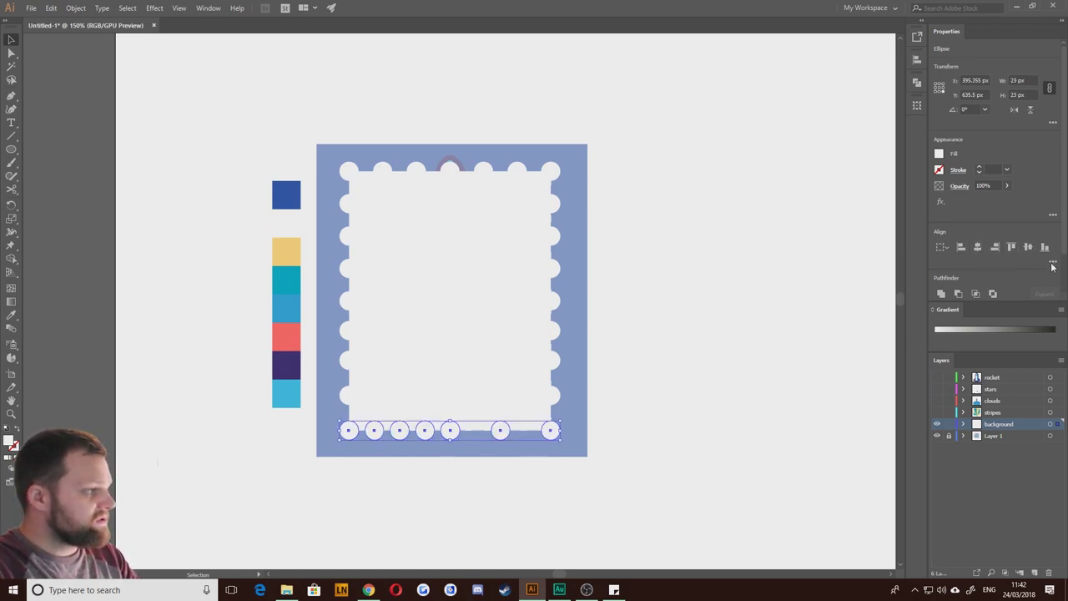
left_click(1052, 262)
left_click(1011, 323)
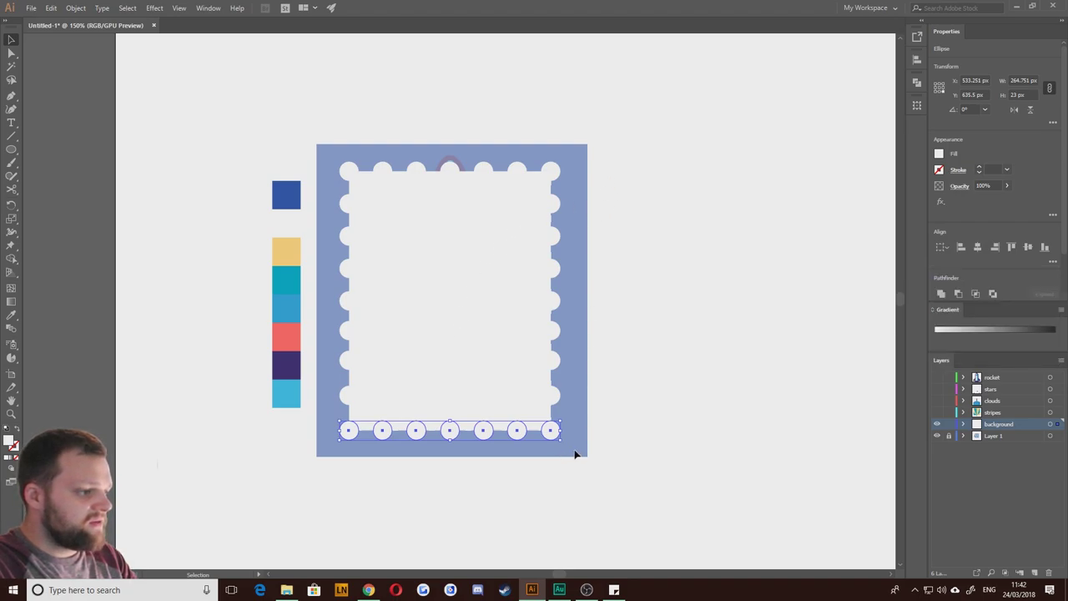
Step: Evenly distribute the columns of circles along the stamp's right and left edges vertically by their centres
left_click(557, 166)
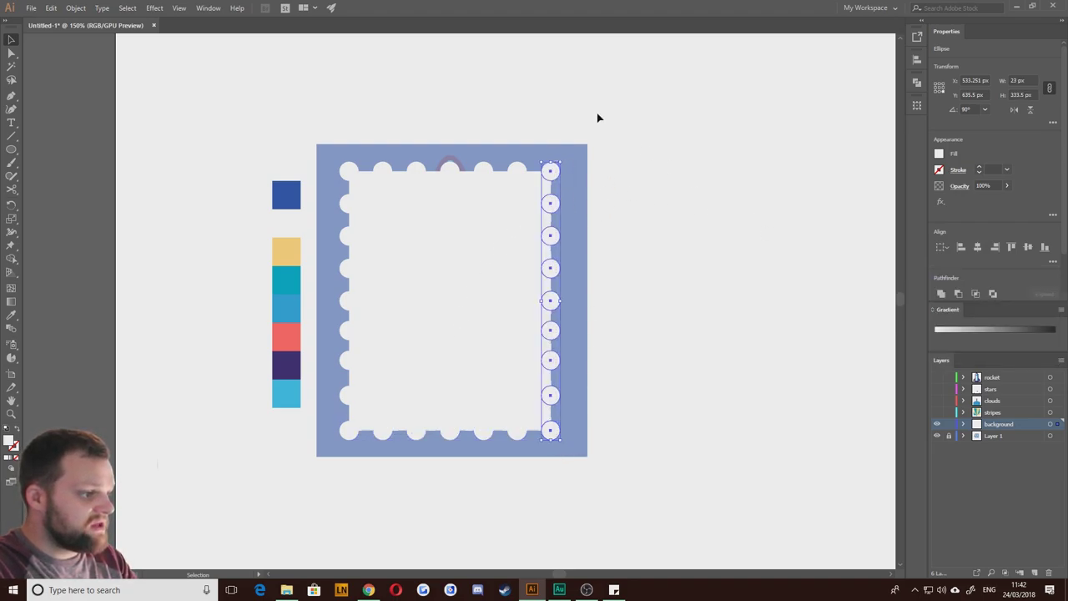
left_click(1053, 262)
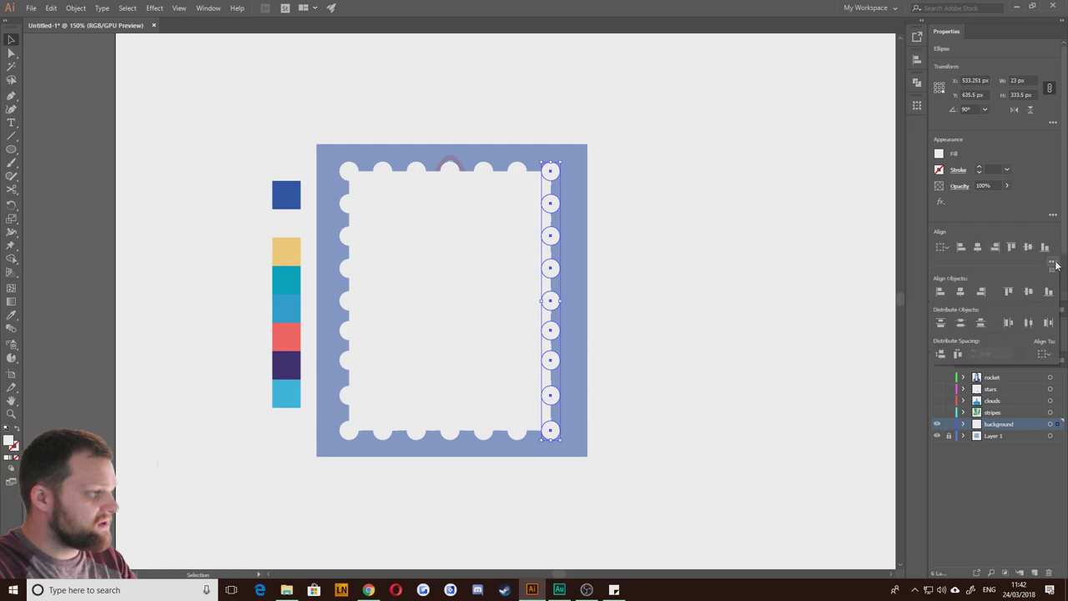
left_click(960, 324)
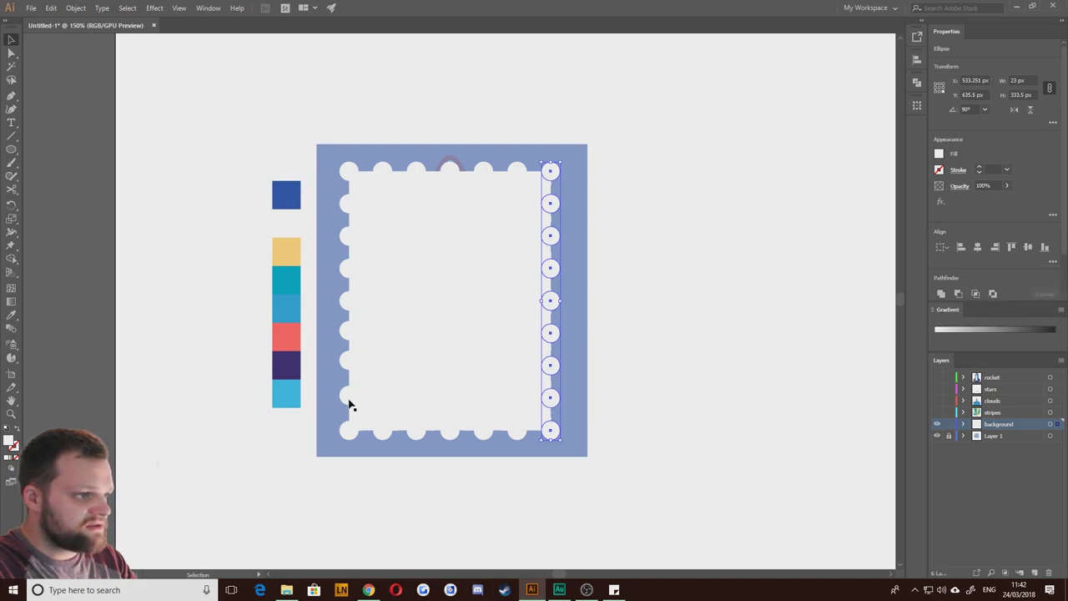
left_click_drag(344, 138, 347, 139)
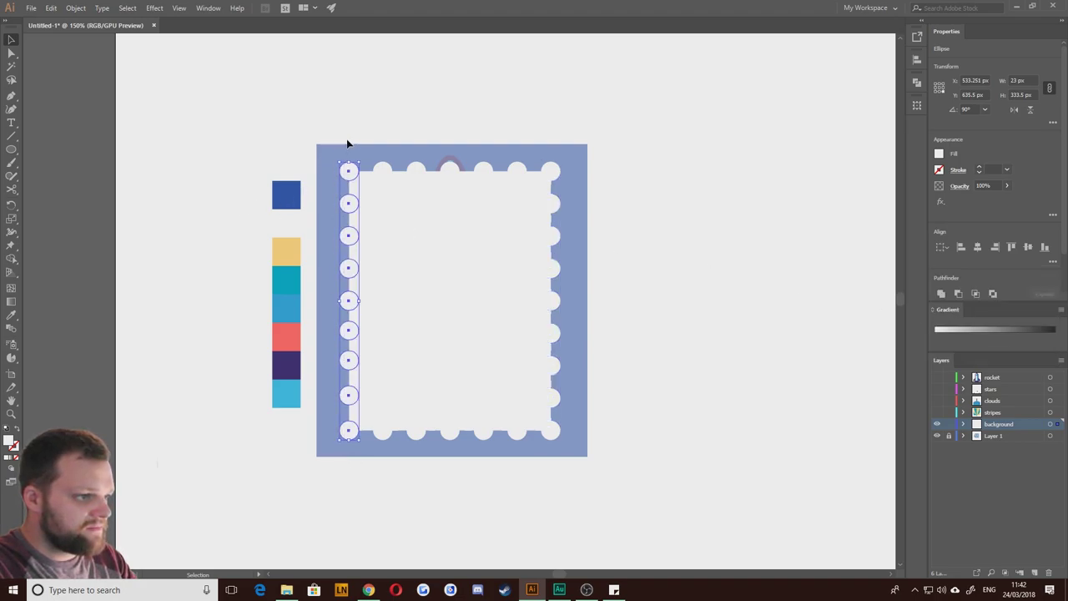
left_click(1051, 262)
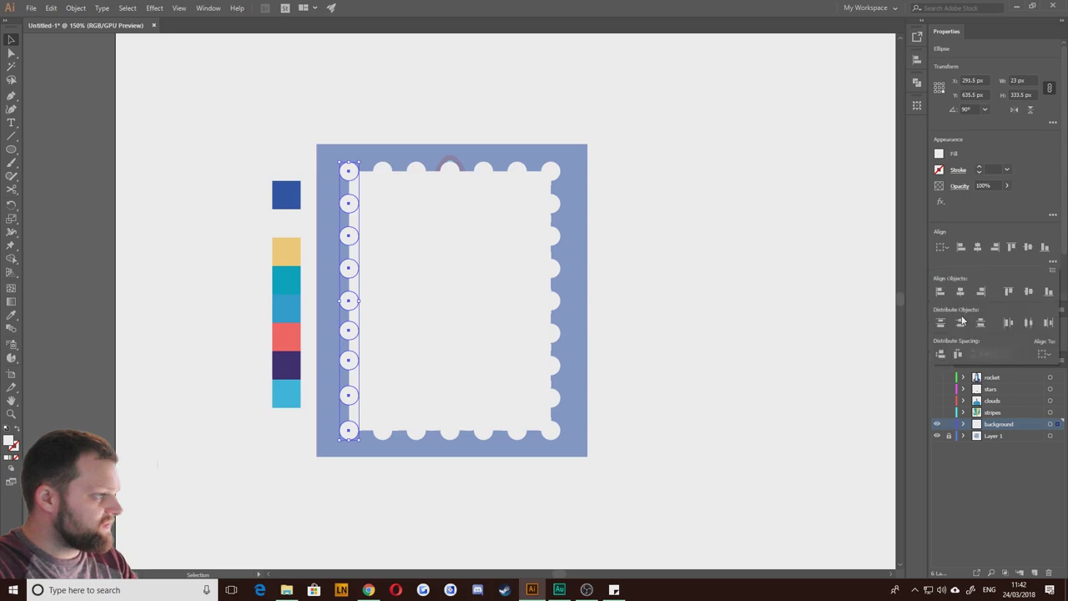
left_click(959, 324)
left_click(657, 249)
left_click(697, 260)
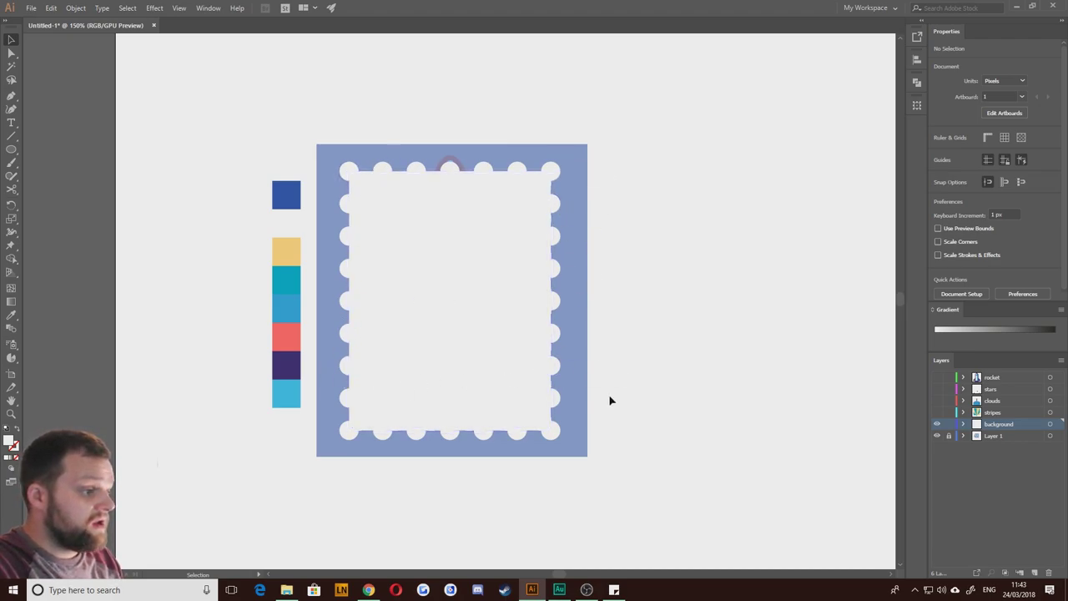
Step: Subtract all the edge circles from the off-white rectangle with Minus Front to cut the stamp perforations
left_click_drag(617, 464, 336, 95)
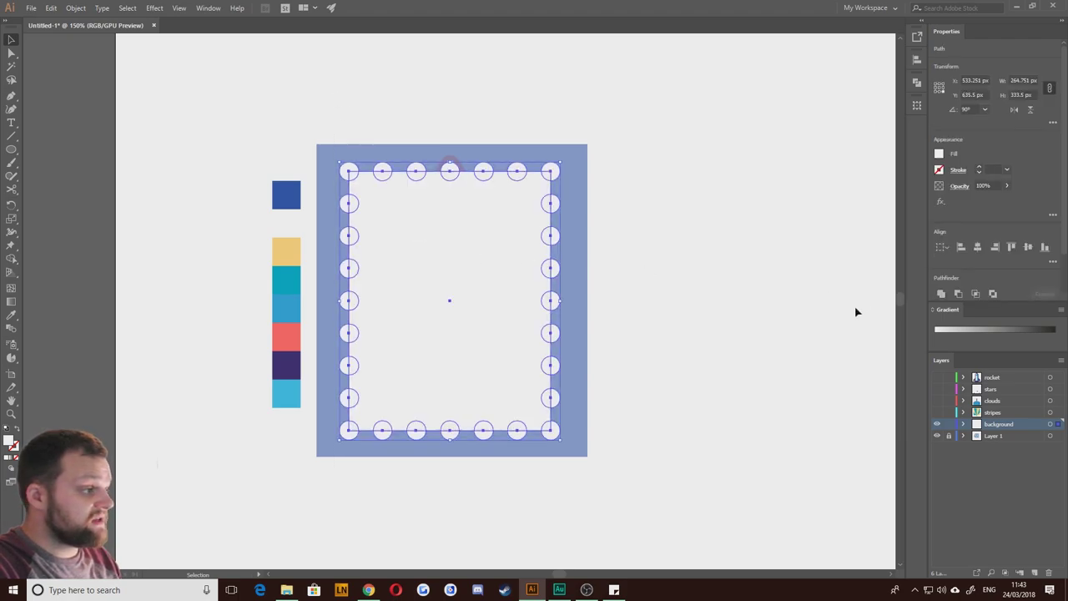
left_click(958, 293)
left_click(793, 286)
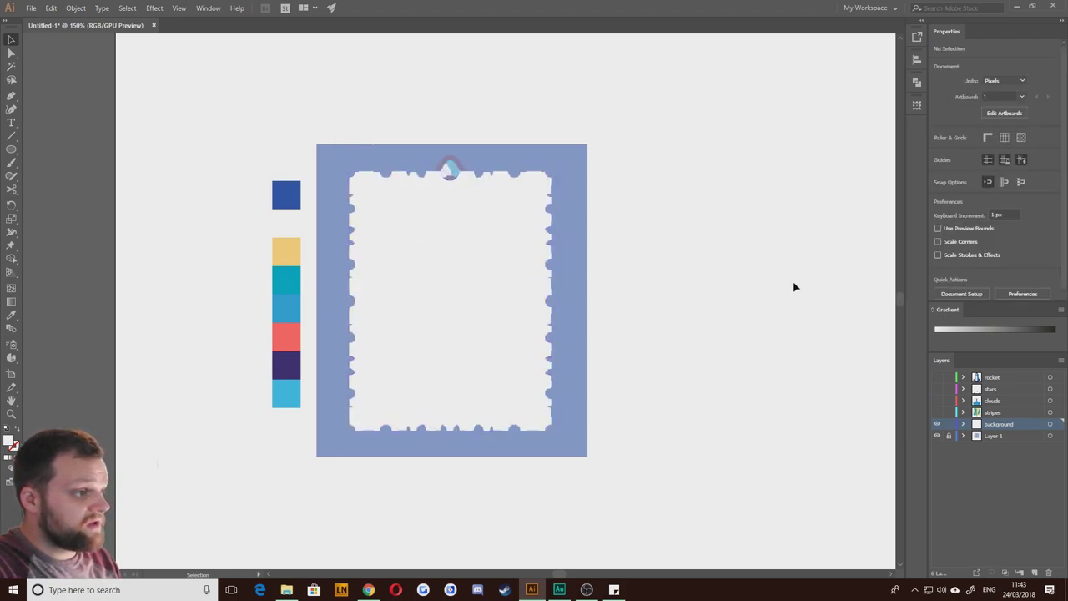
Step: Make the stripes, clouds, stars and rocket layers visible over the stamp background, with Layer 1 shown behind them
left_click(937, 436)
left_click_drag(937, 412, 937, 378)
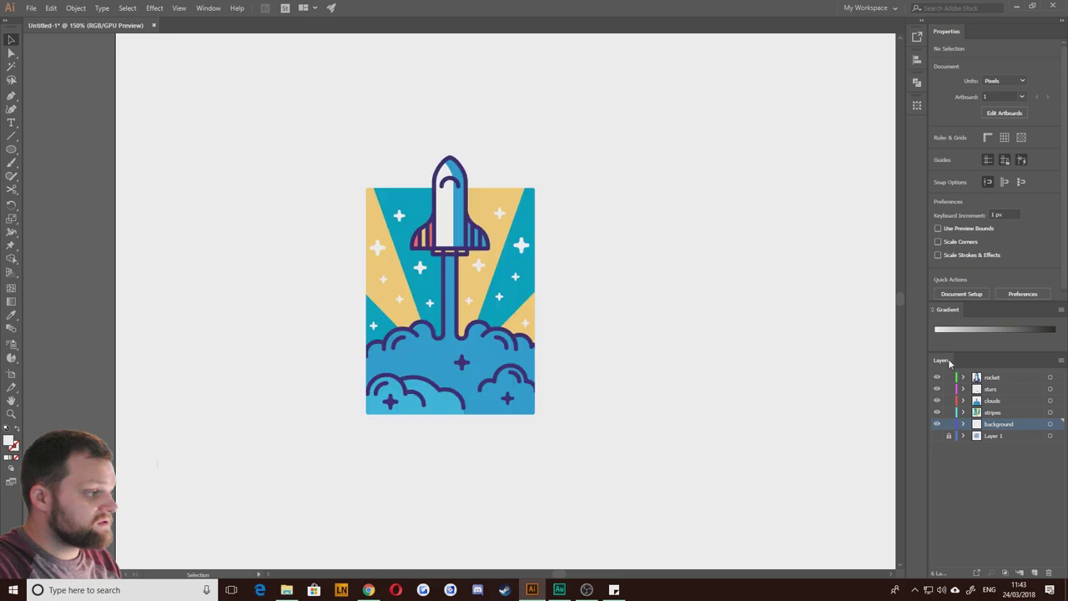
scroll(414, 254, "down", 3)
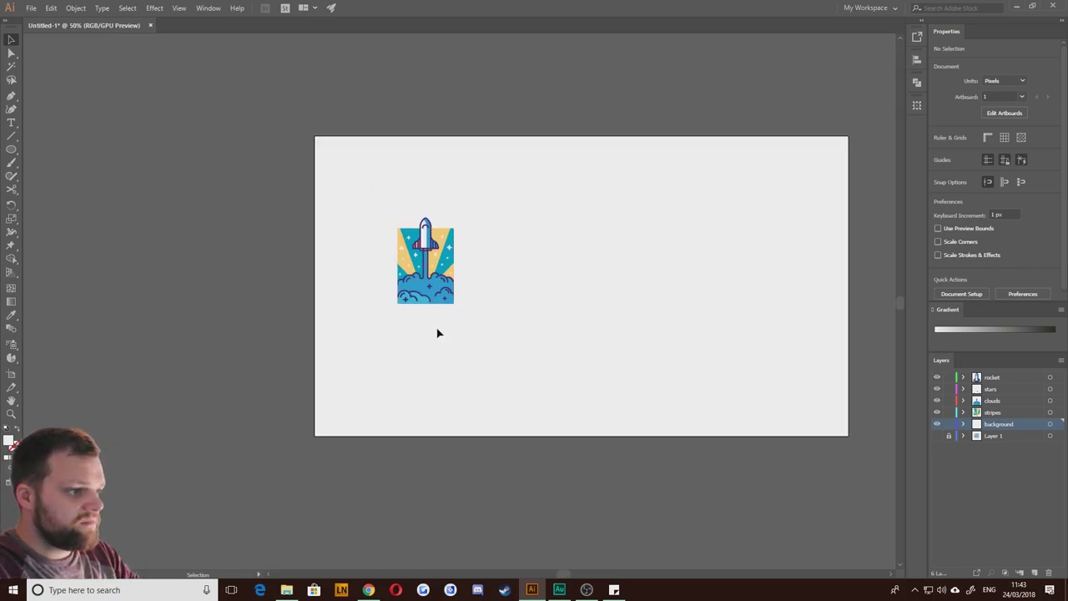
left_click(937, 423)
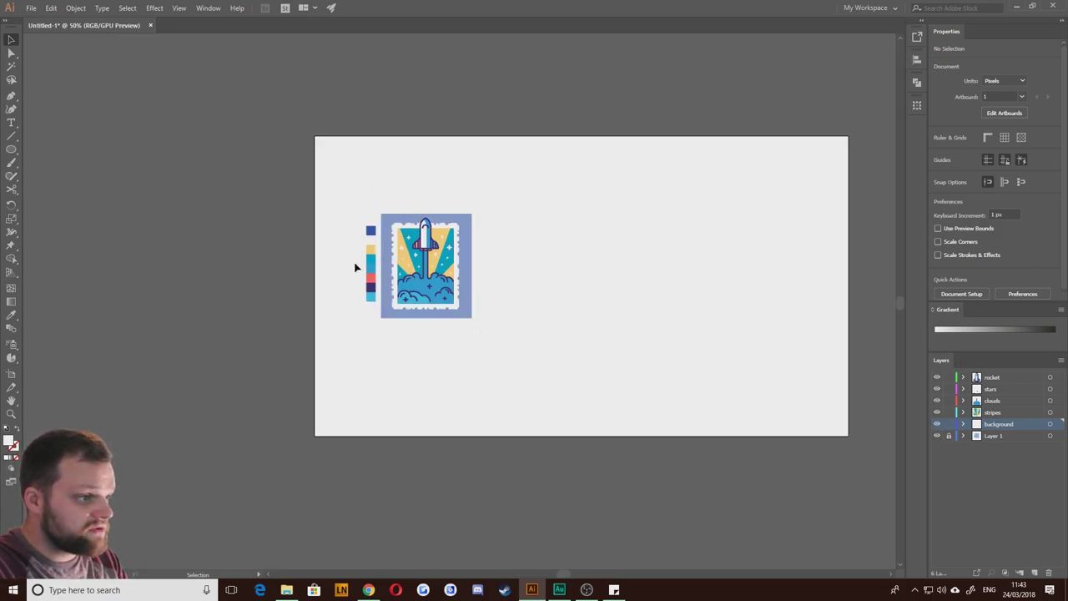
Step: On a new layer below the background layer, draw a 324 × 374 px rectangle behind the stamp, filled with the sampled dark blue swatch
key("i")
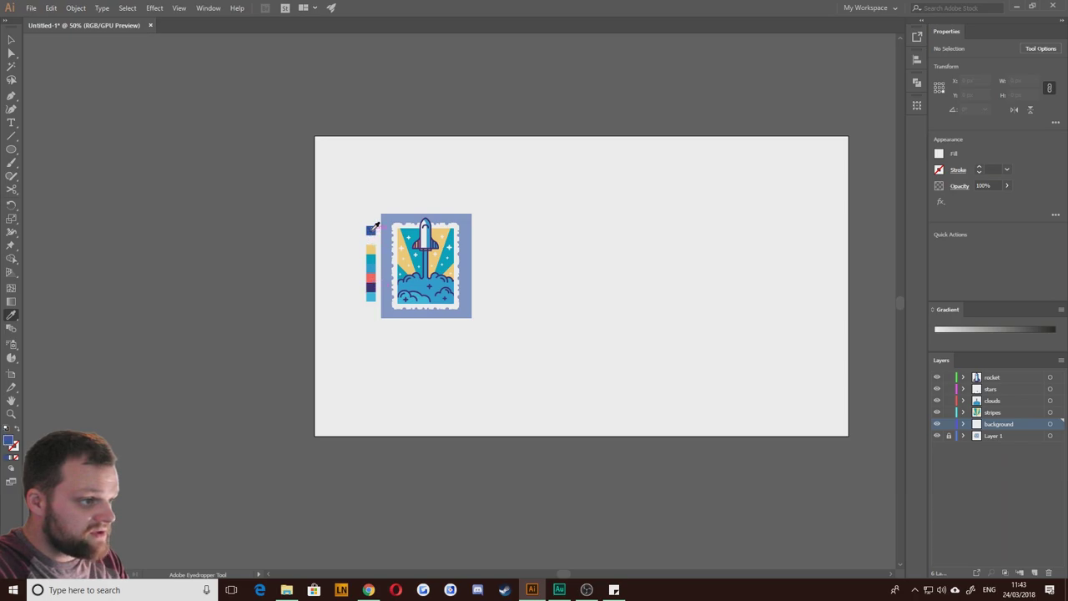
left_click(371, 233)
key("v")
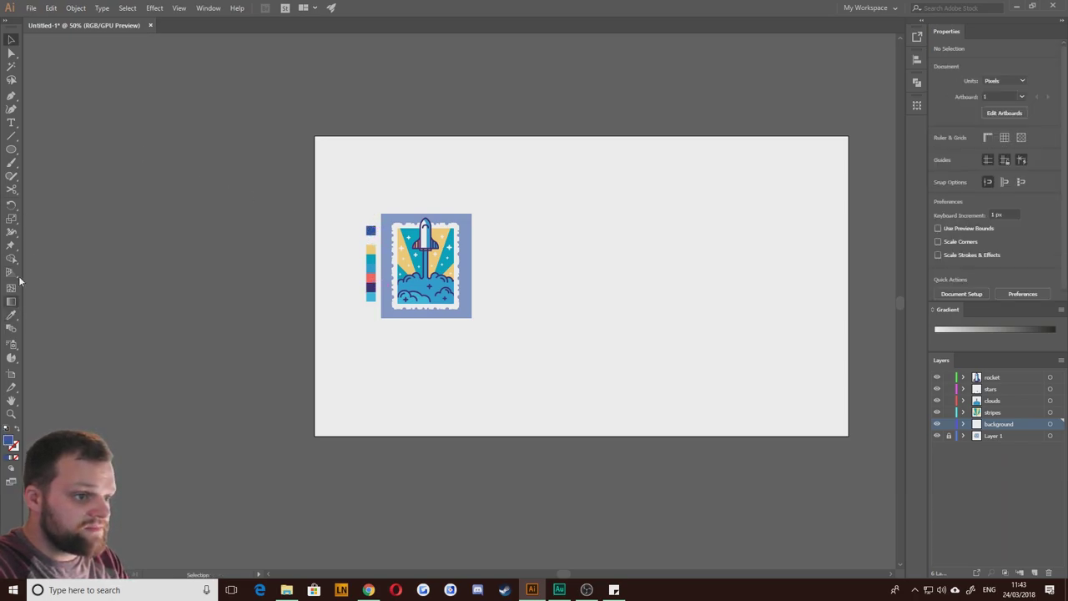
left_click(10, 150)
left_click_drag(11, 150, 33, 150)
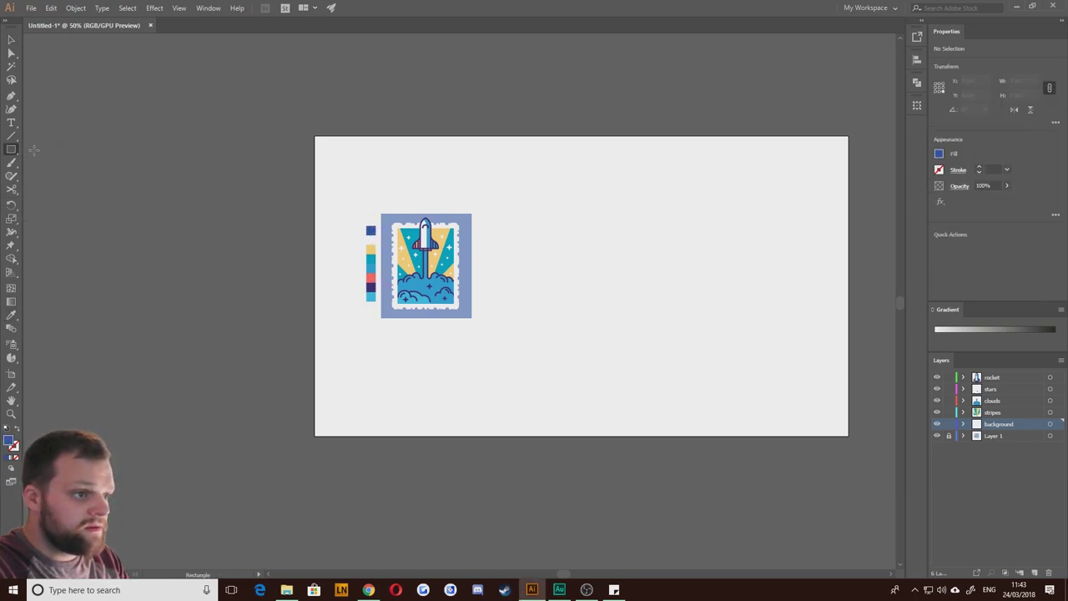
left_click(1035, 572)
left_click_drag(976, 434, 977, 442)
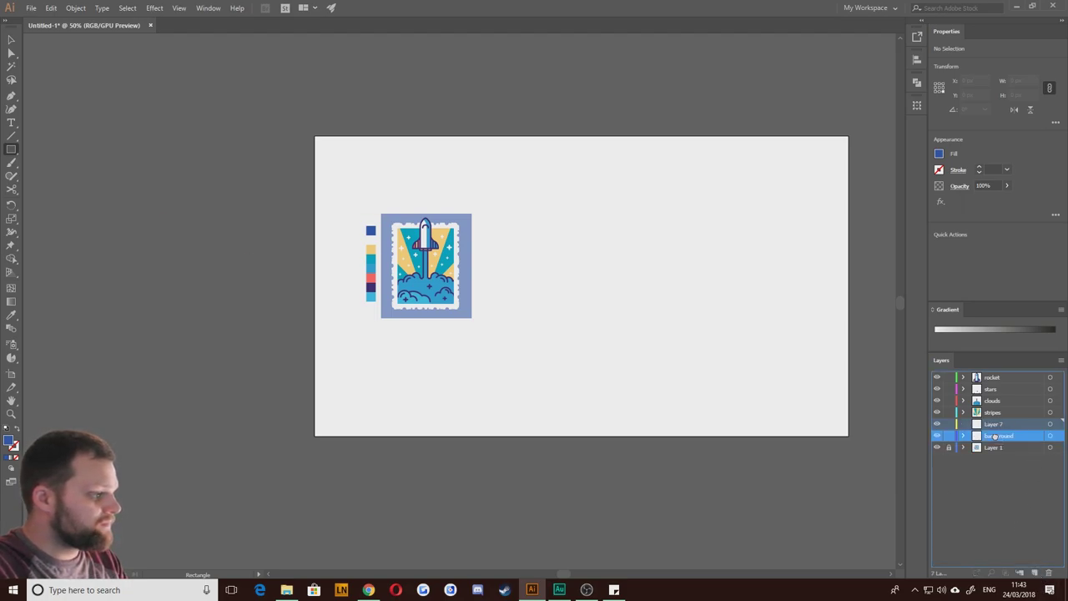
left_click_drag(471, 315, 381, 213)
left_click(12, 39)
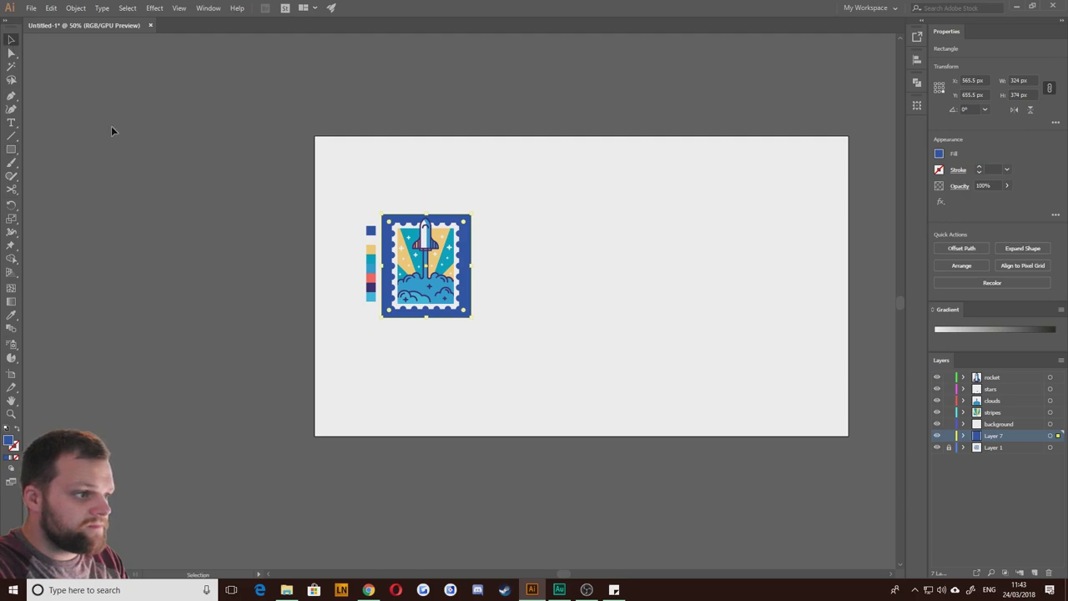
left_click(113, 130)
Step: Draw a straight vertical path about 313 px long with the Pen tool, to the right of the dark blue rectangle
scroll(417, 311, "up", 4)
left_click_drag(423, 155, 465, 340)
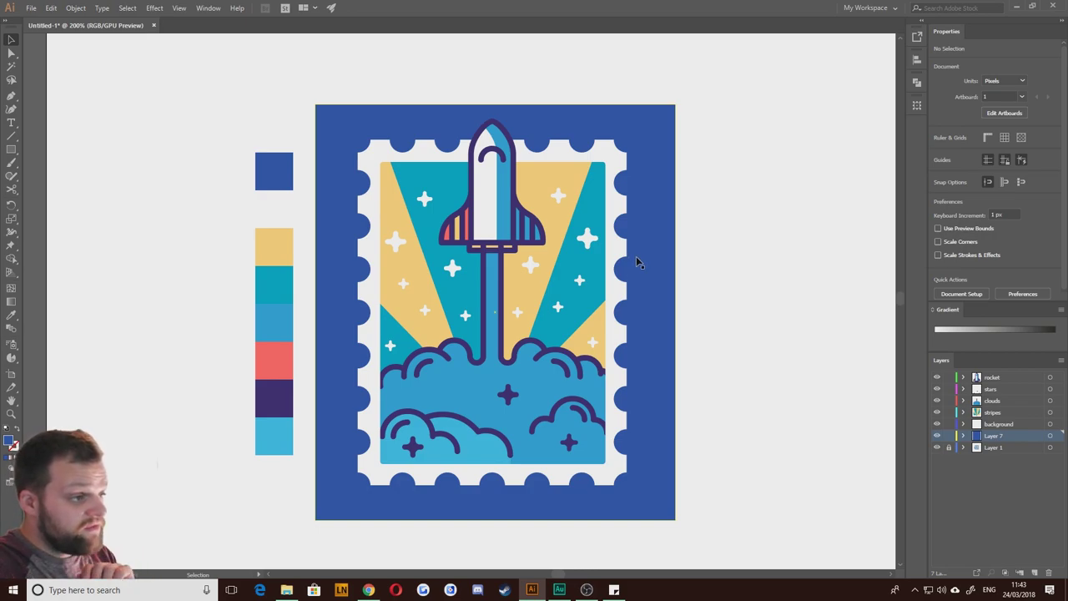
left_click(12, 96)
left_click(764, 98)
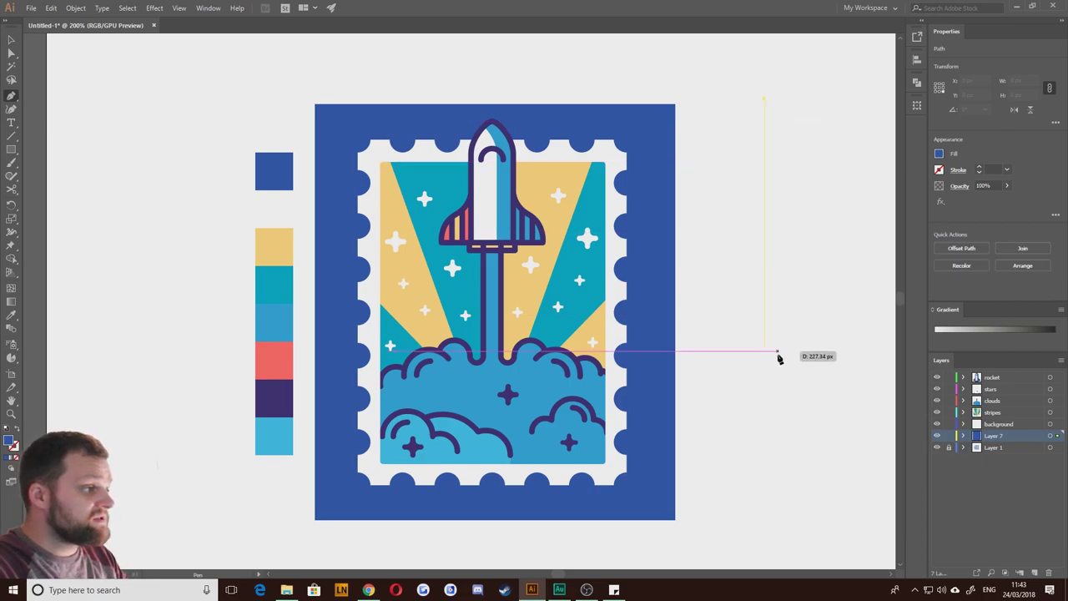
left_click(764, 447)
Step: Swap the vertical path's fill and stroke so it has a blue stroke only, and set the stroke weight to 6 pt
key("v")
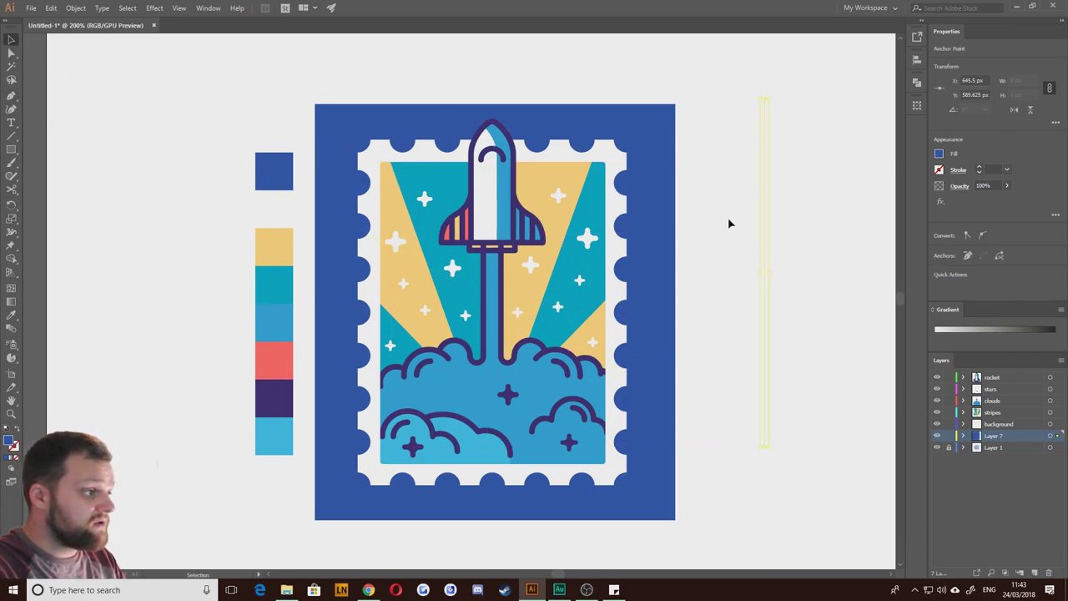
left_click(18, 426)
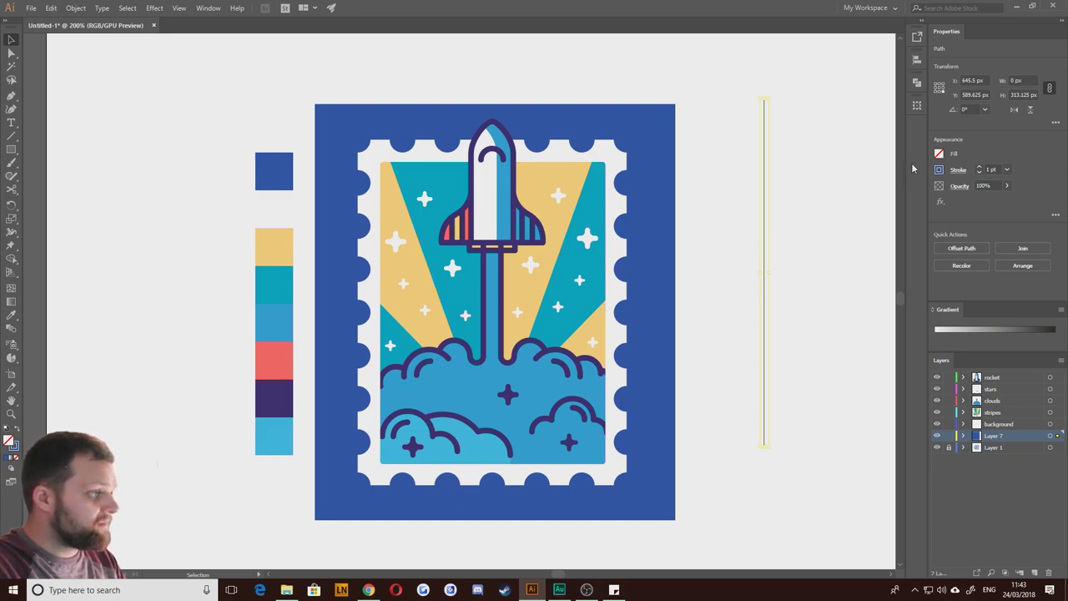
left_click(979, 166)
left_click(979, 167)
left_click(980, 167)
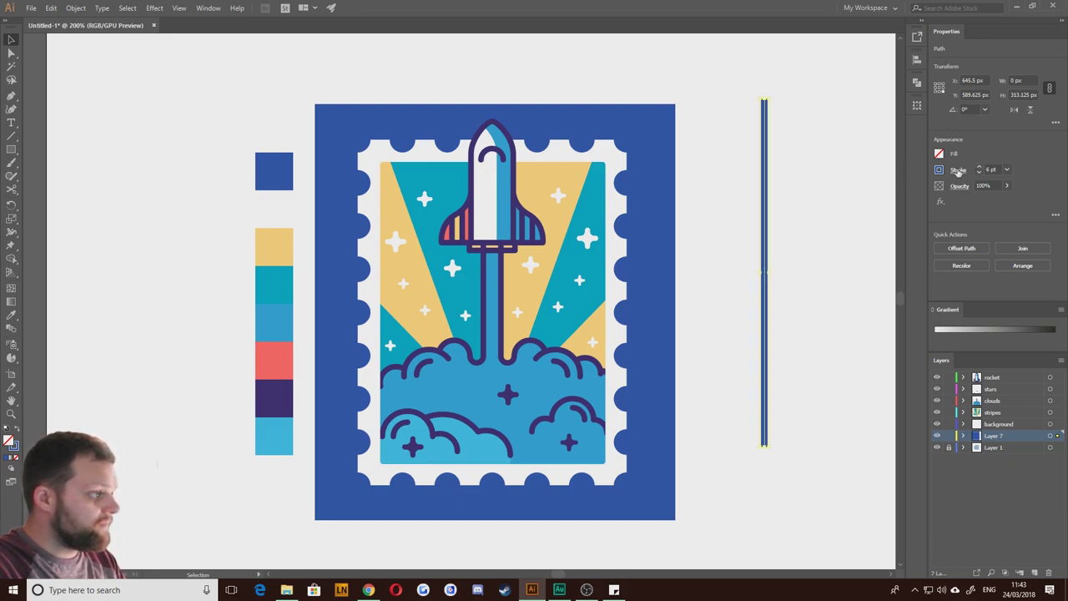
Step: Make the vertical line's stroke dashed, with round caps and round corner joins
left_click(958, 169)
left_click(847, 248)
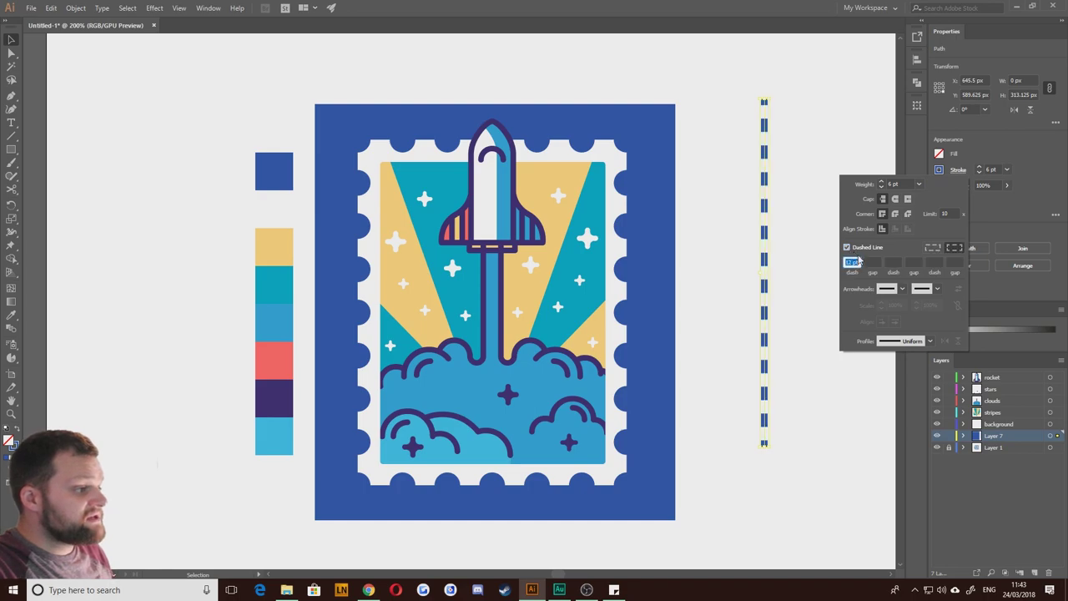
left_click(894, 214)
left_click(894, 198)
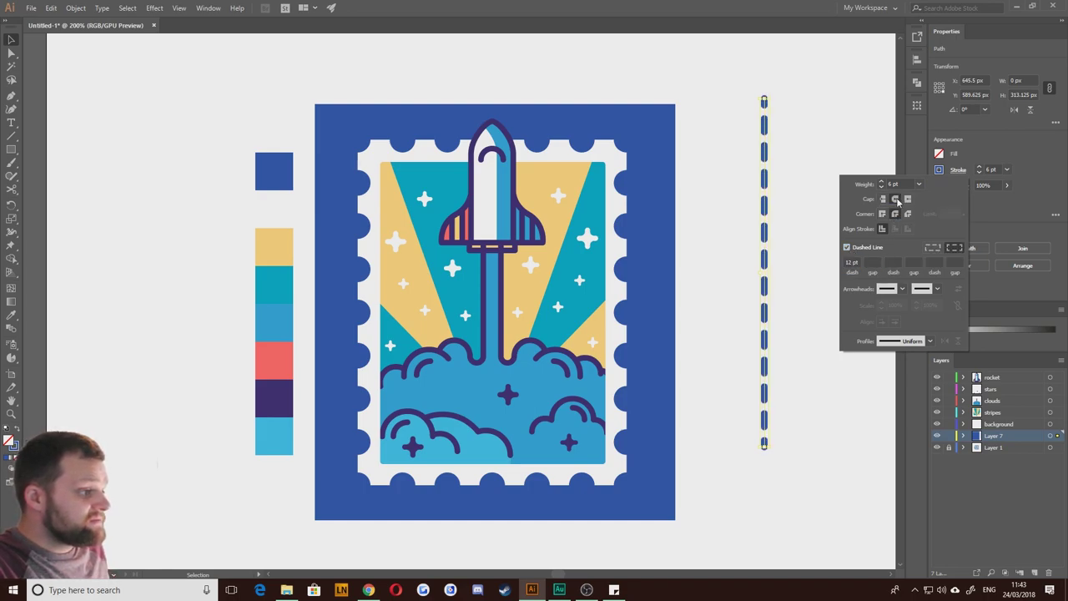
Step: Try a dash length of 0 pt on the vertical line
left_click(850, 263)
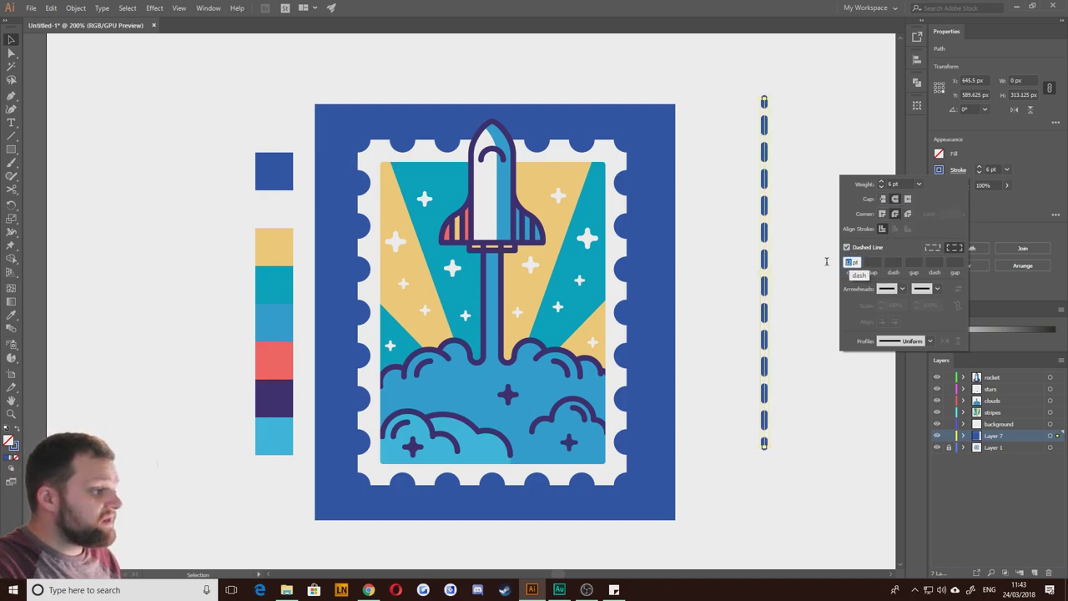
type("0")
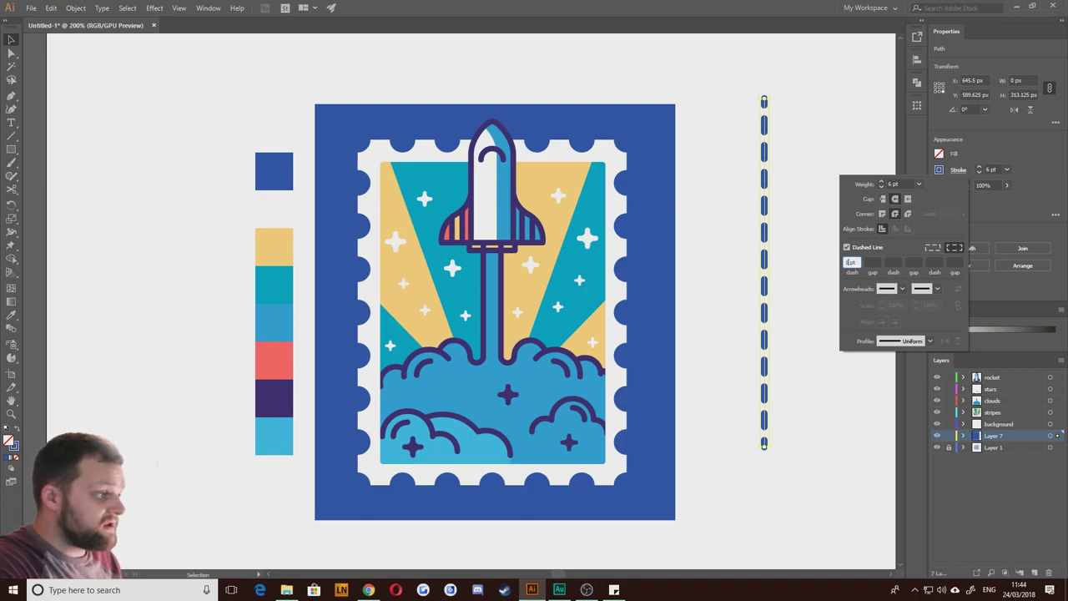
key("Return")
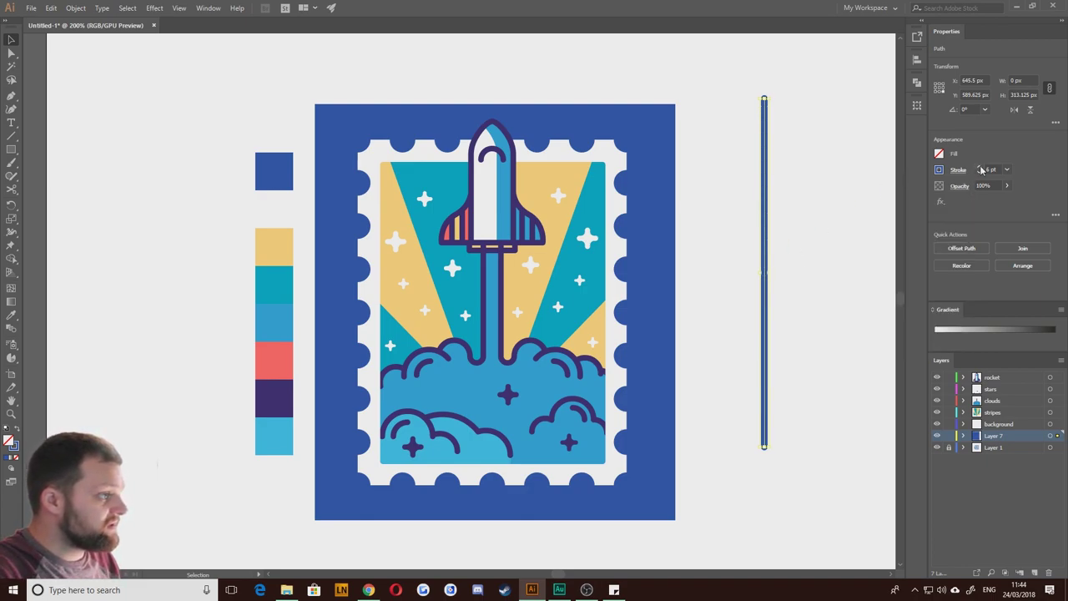
Step: Set the vertical line's dash length to 12 pt and its gap to 12 pt
left_click(850, 262)
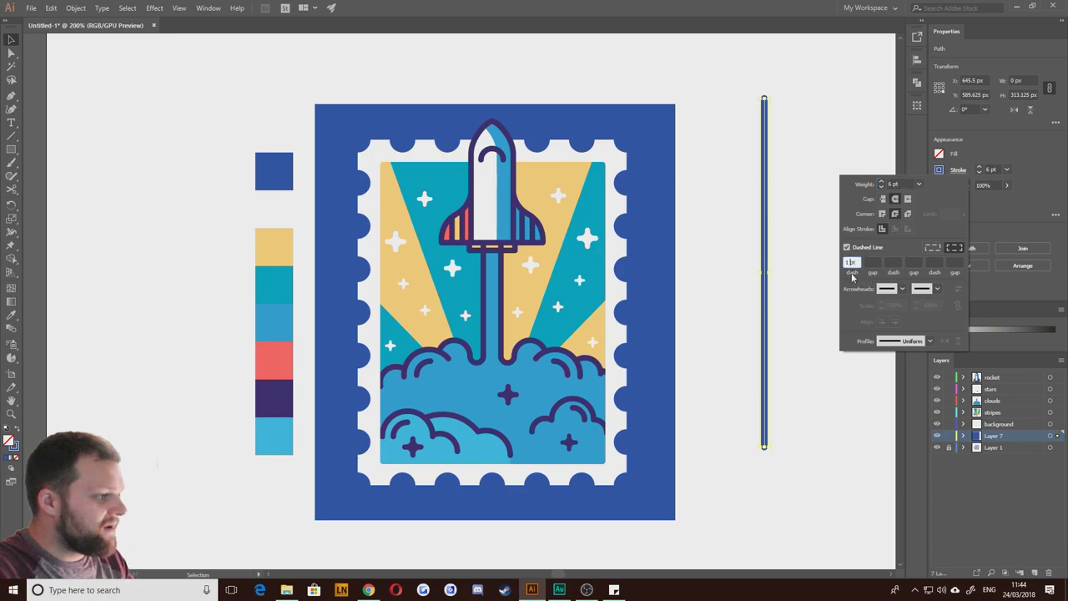
type("12")
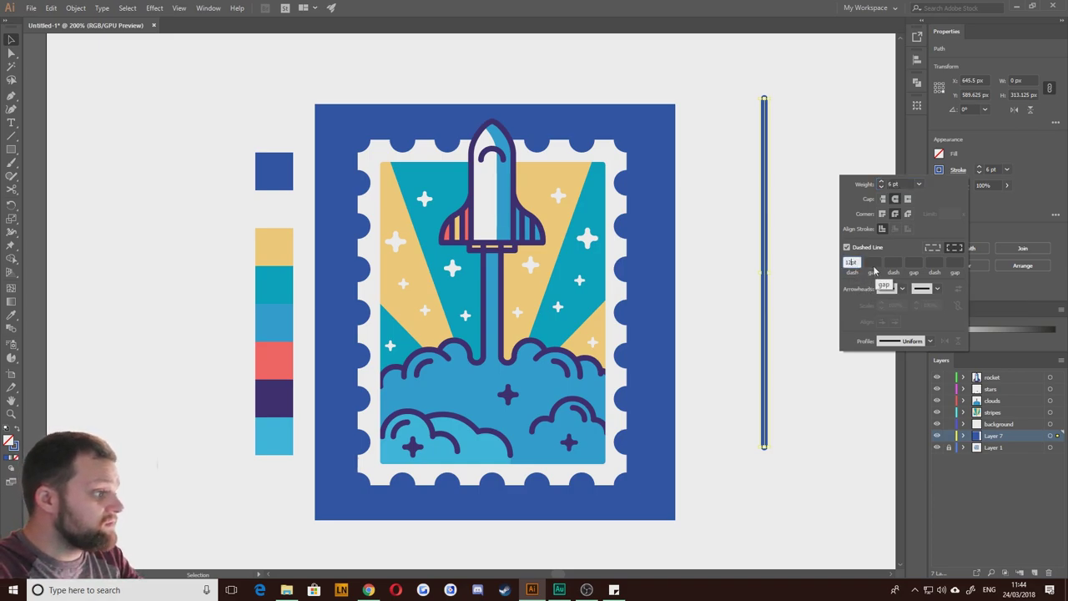
left_click(873, 268)
type("12")
key("Tab")
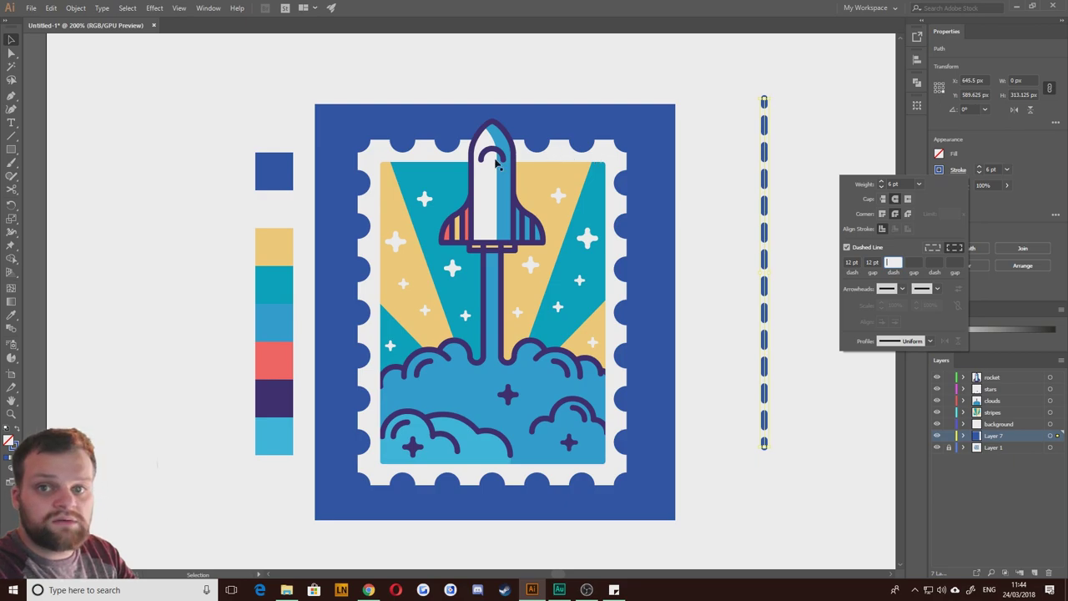
Step: Delete the dashed vertical line beside the stamp illustration and leave nothing selected
left_click(11, 40)
left_click(167, 135)
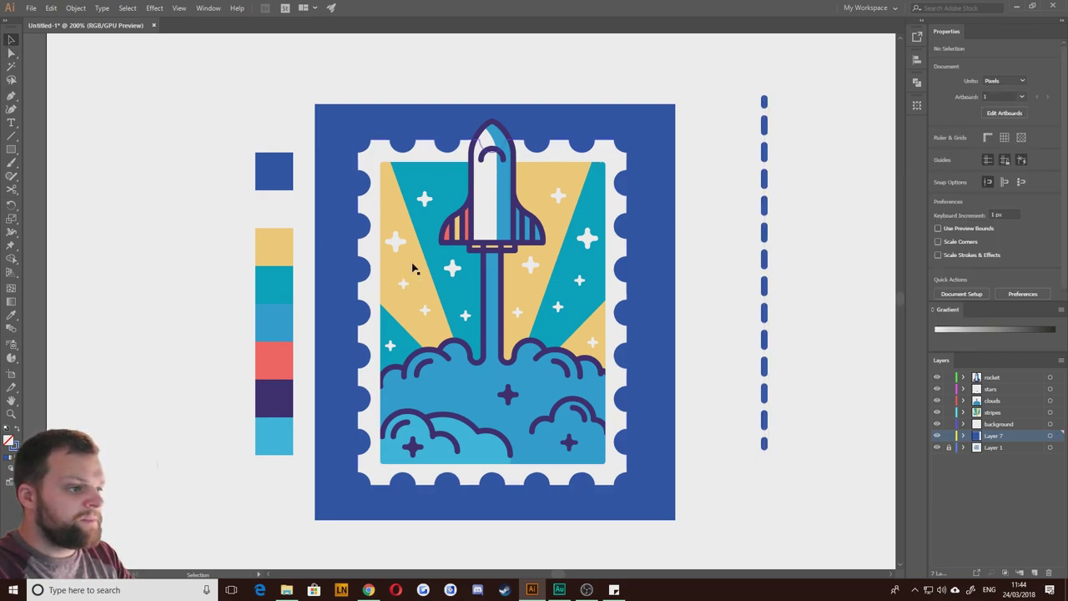
double_click(764, 310)
key("Delete")
double_click(722, 299)
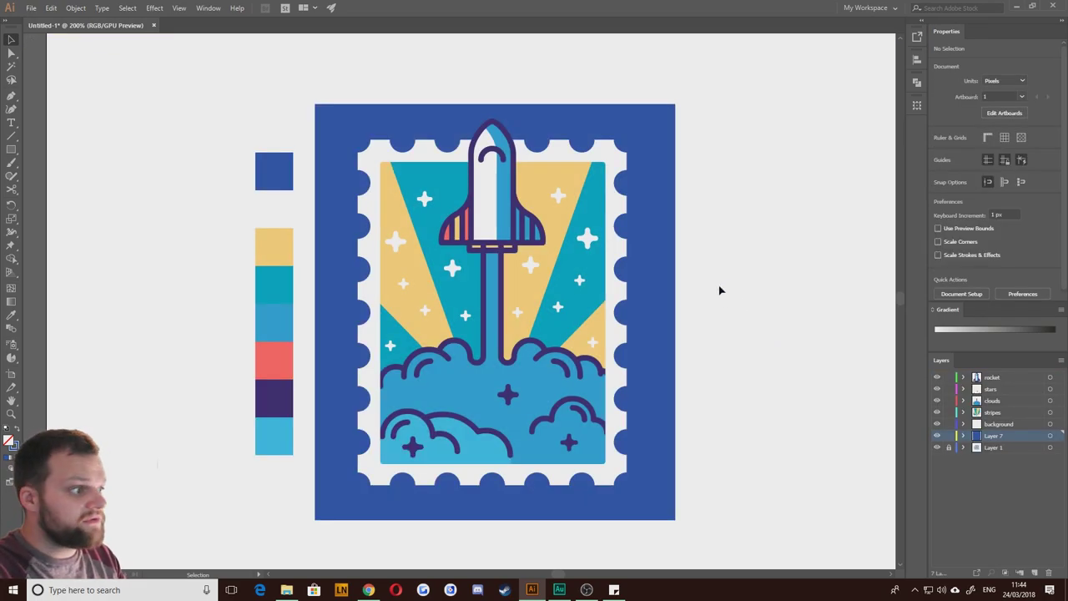
Step: Lock the remaining layers together, and unlock every layer from Layer 1 up to the rocket layer
left_click_drag(607, 273, 627, 281)
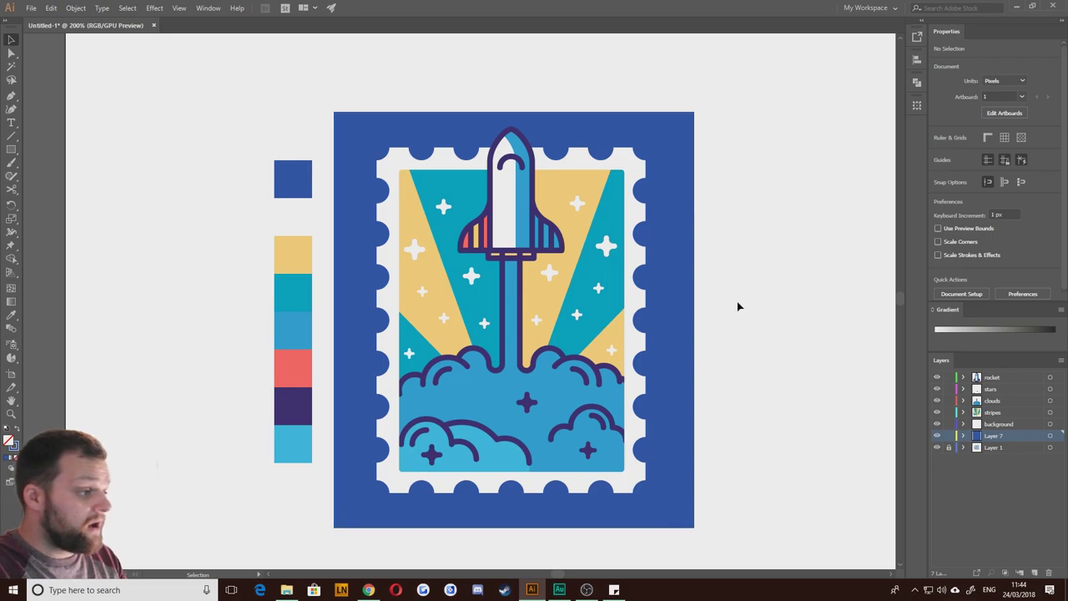
left_click_drag(948, 436, 954, 378)
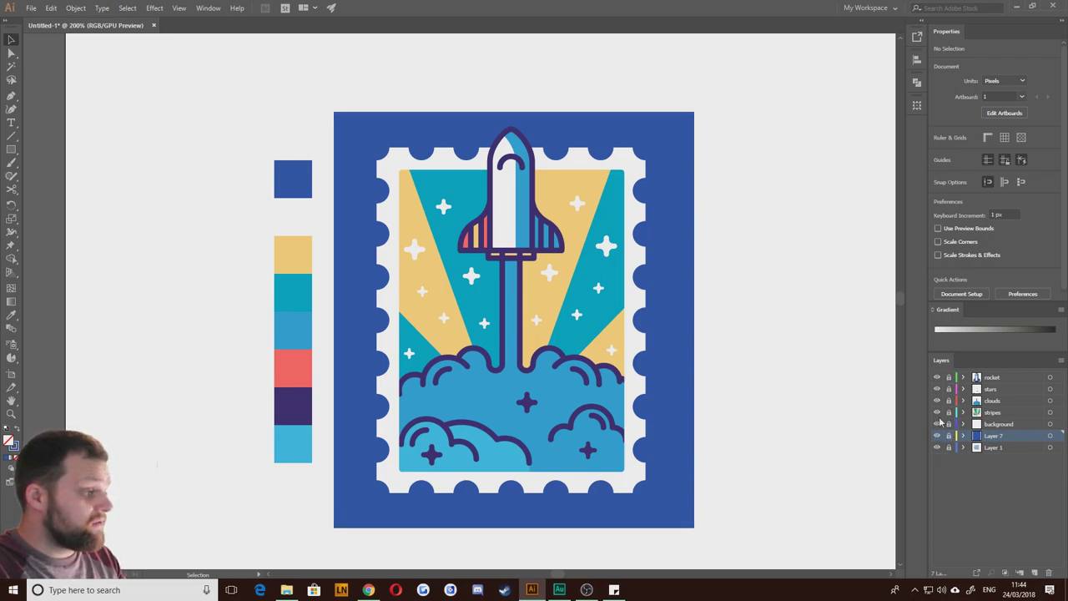
left_click_drag(947, 447, 951, 379)
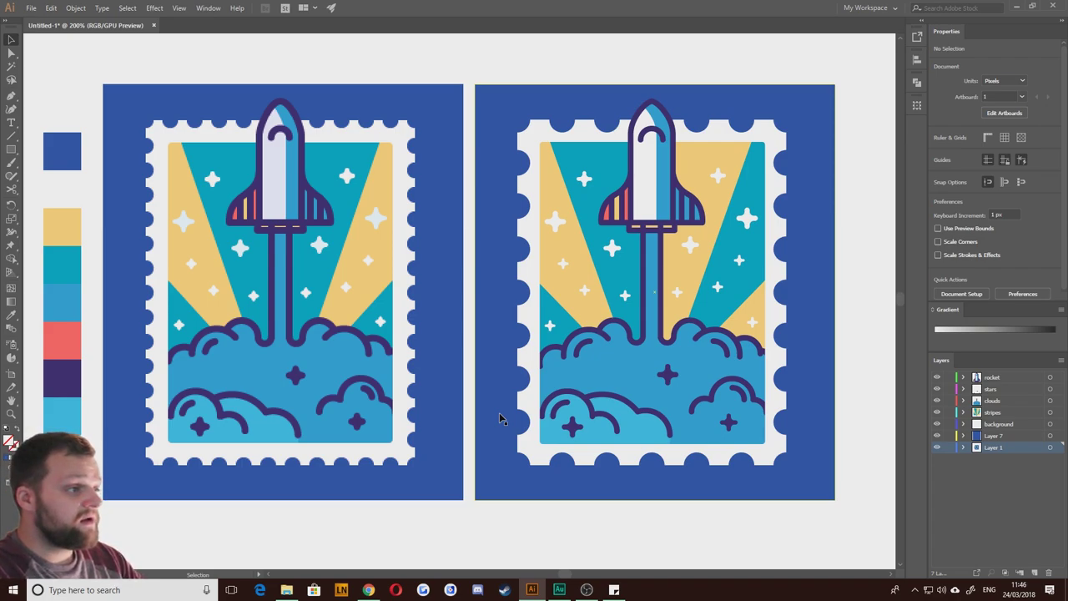
Step: Switch to Chrome and open the Dribbble profile of the designer behind the "Best Icons Of The Month!" shot
left_click(368, 589)
left_click(52, 8)
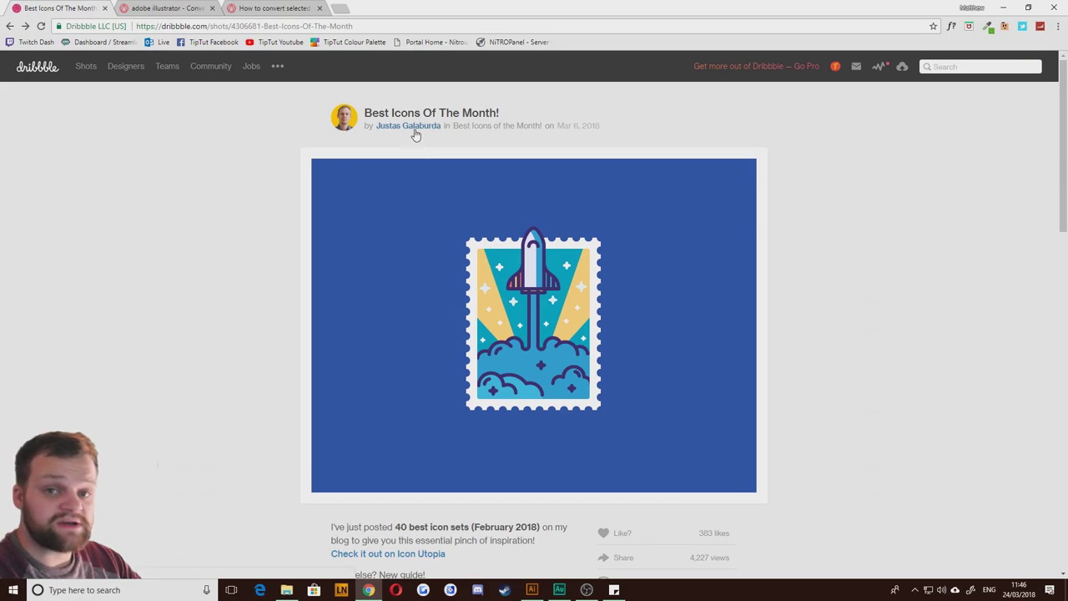
mouse_move(414, 135)
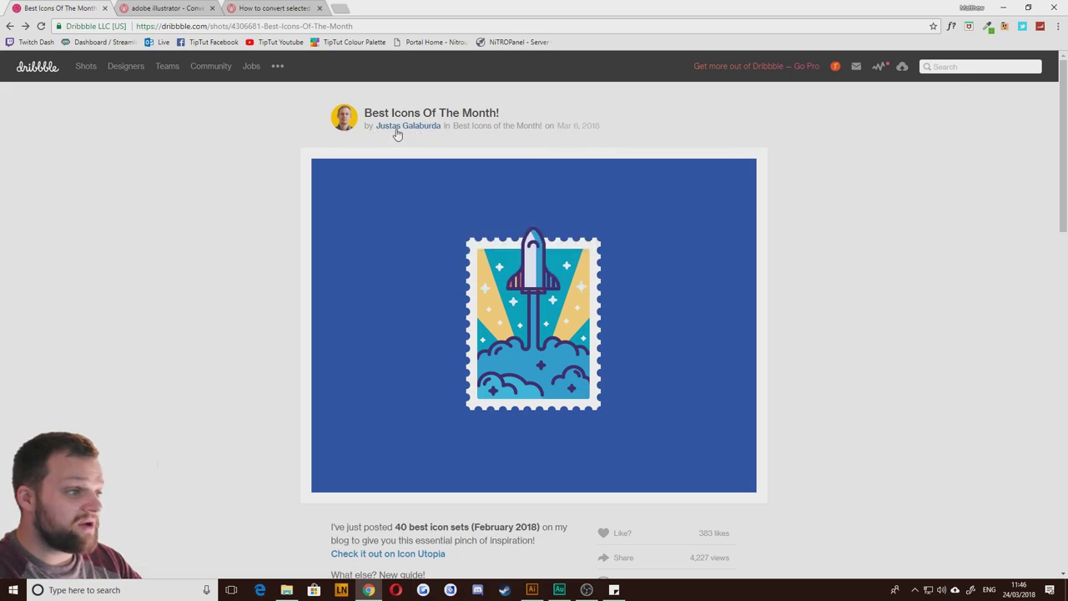
left_click(398, 130)
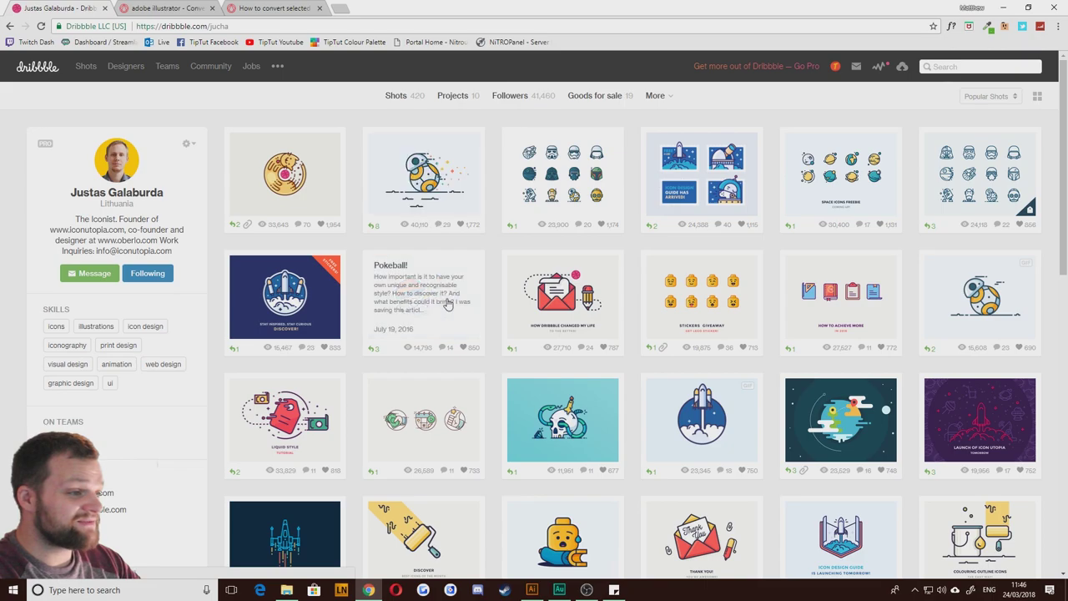
Step: Browse the icon and illustration shots in the designer's Dribbble portfolio
scroll(694, 290, "down", 1)
scroll(695, 291, "down", 6)
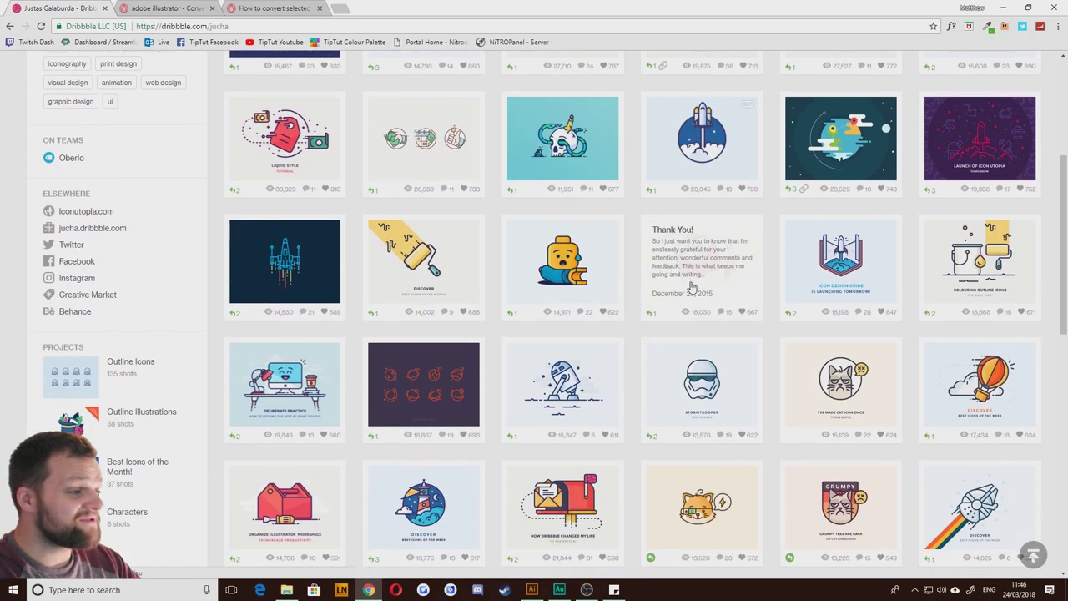
scroll(691, 288, "down", 3)
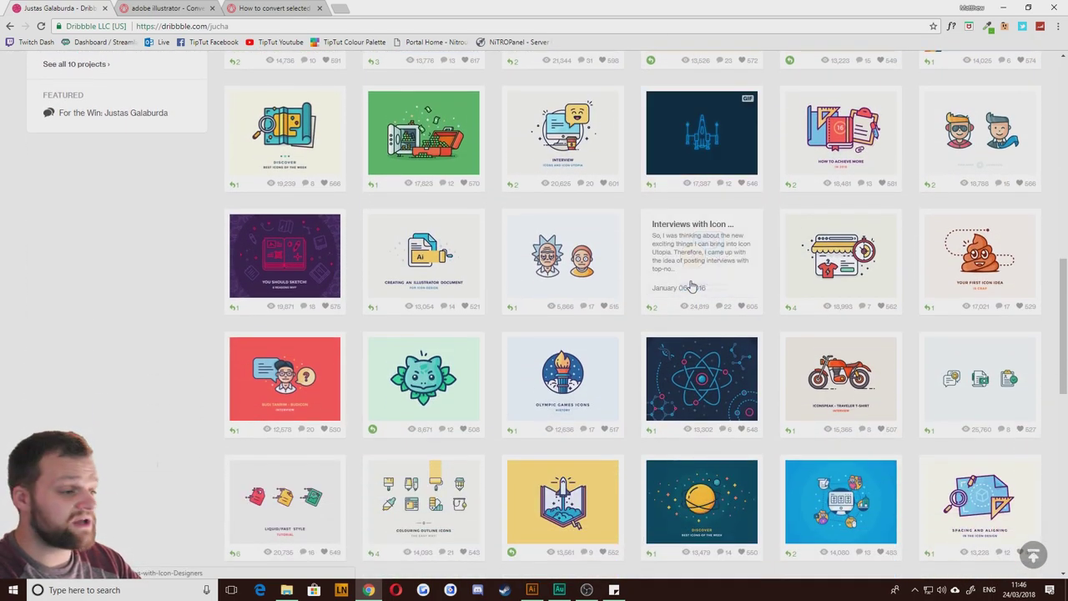
scroll(682, 281, "up", 8)
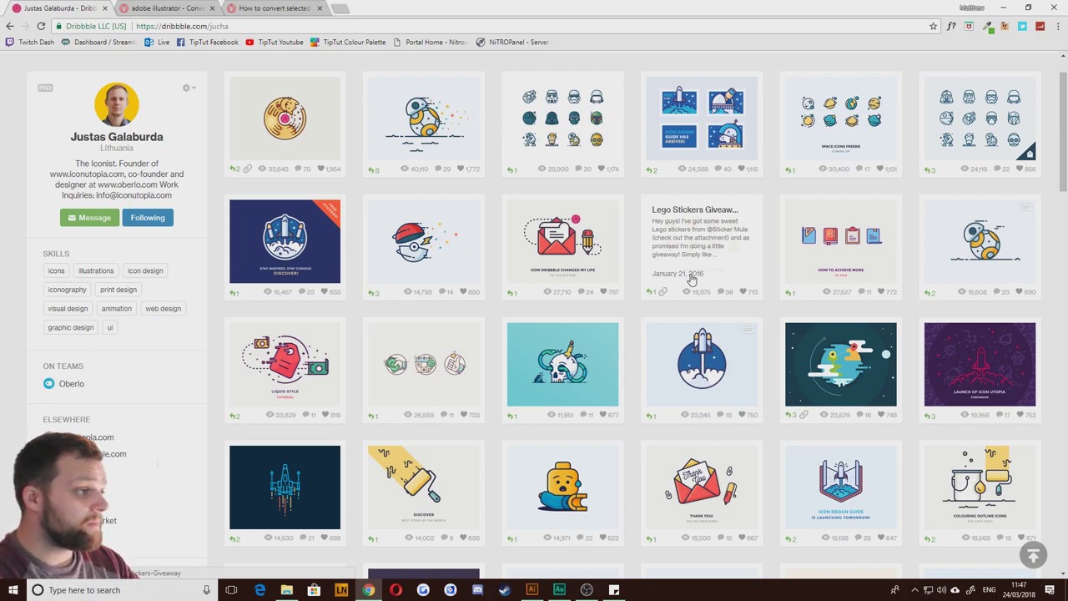
scroll(547, 338, "down", 3)
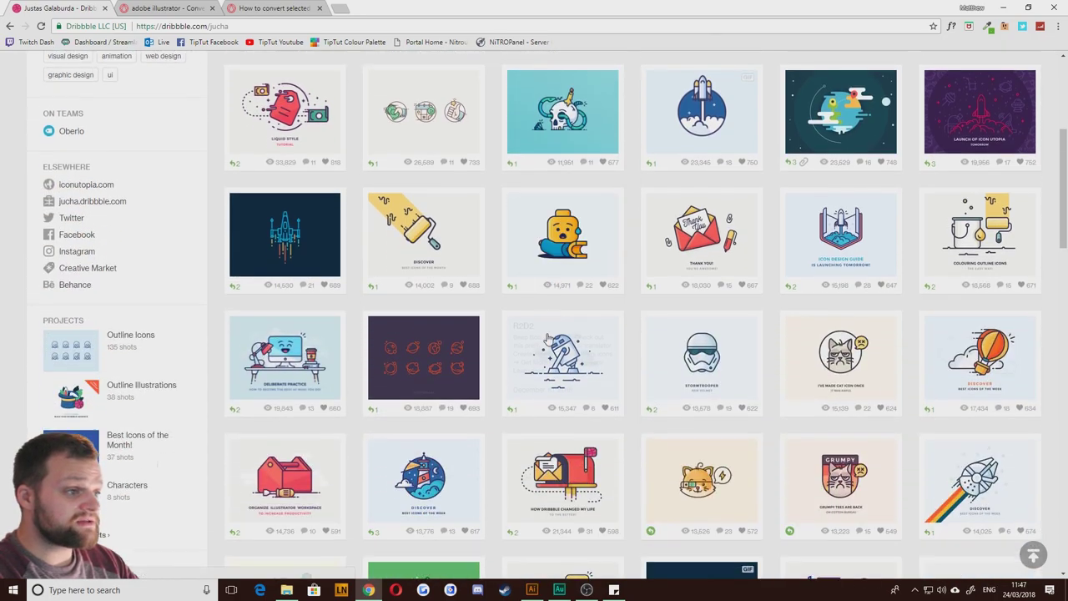
scroll(547, 337, "down", 1)
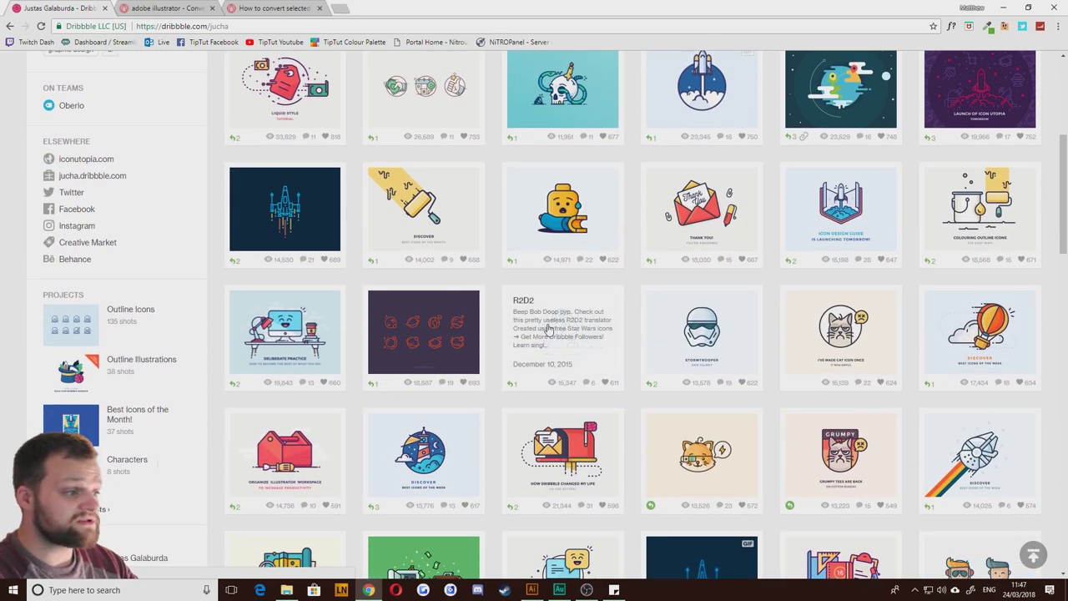
scroll(551, 342, "down", 2)
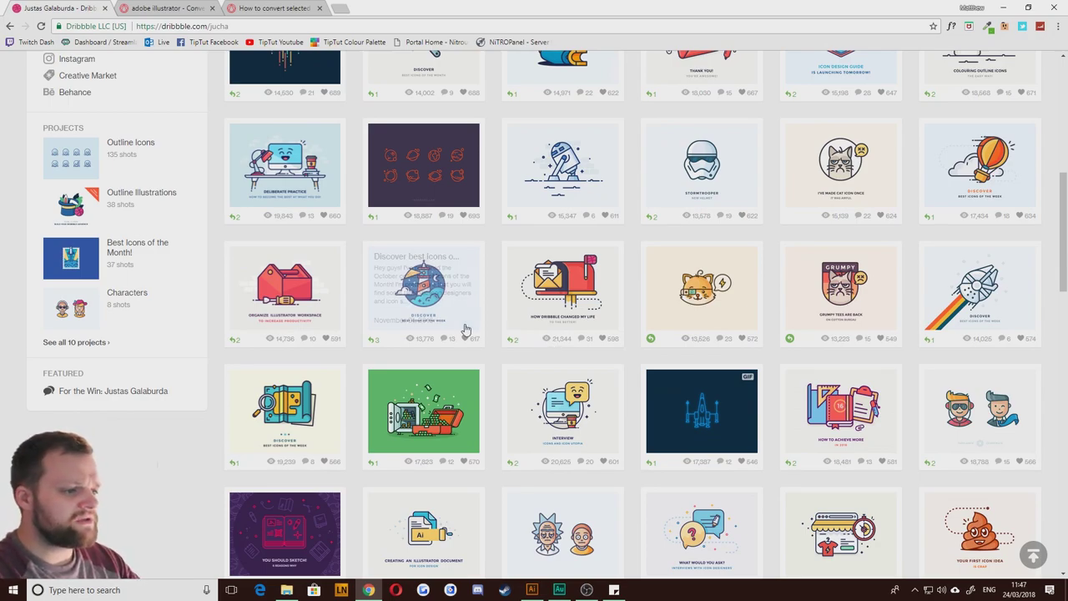
scroll(467, 342, "down", 2)
scroll(469, 346, "up", 1)
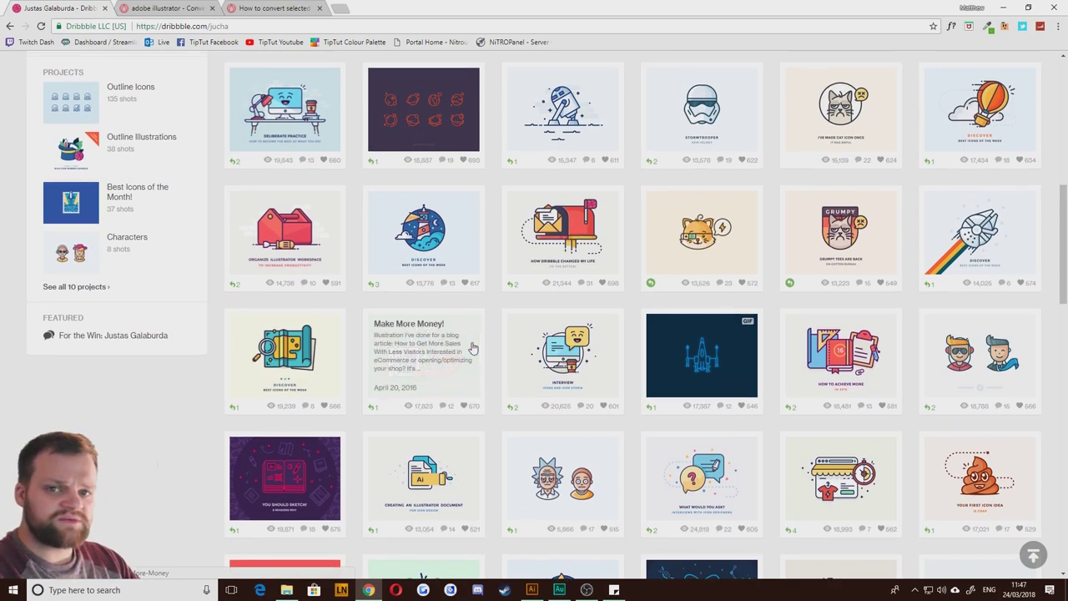